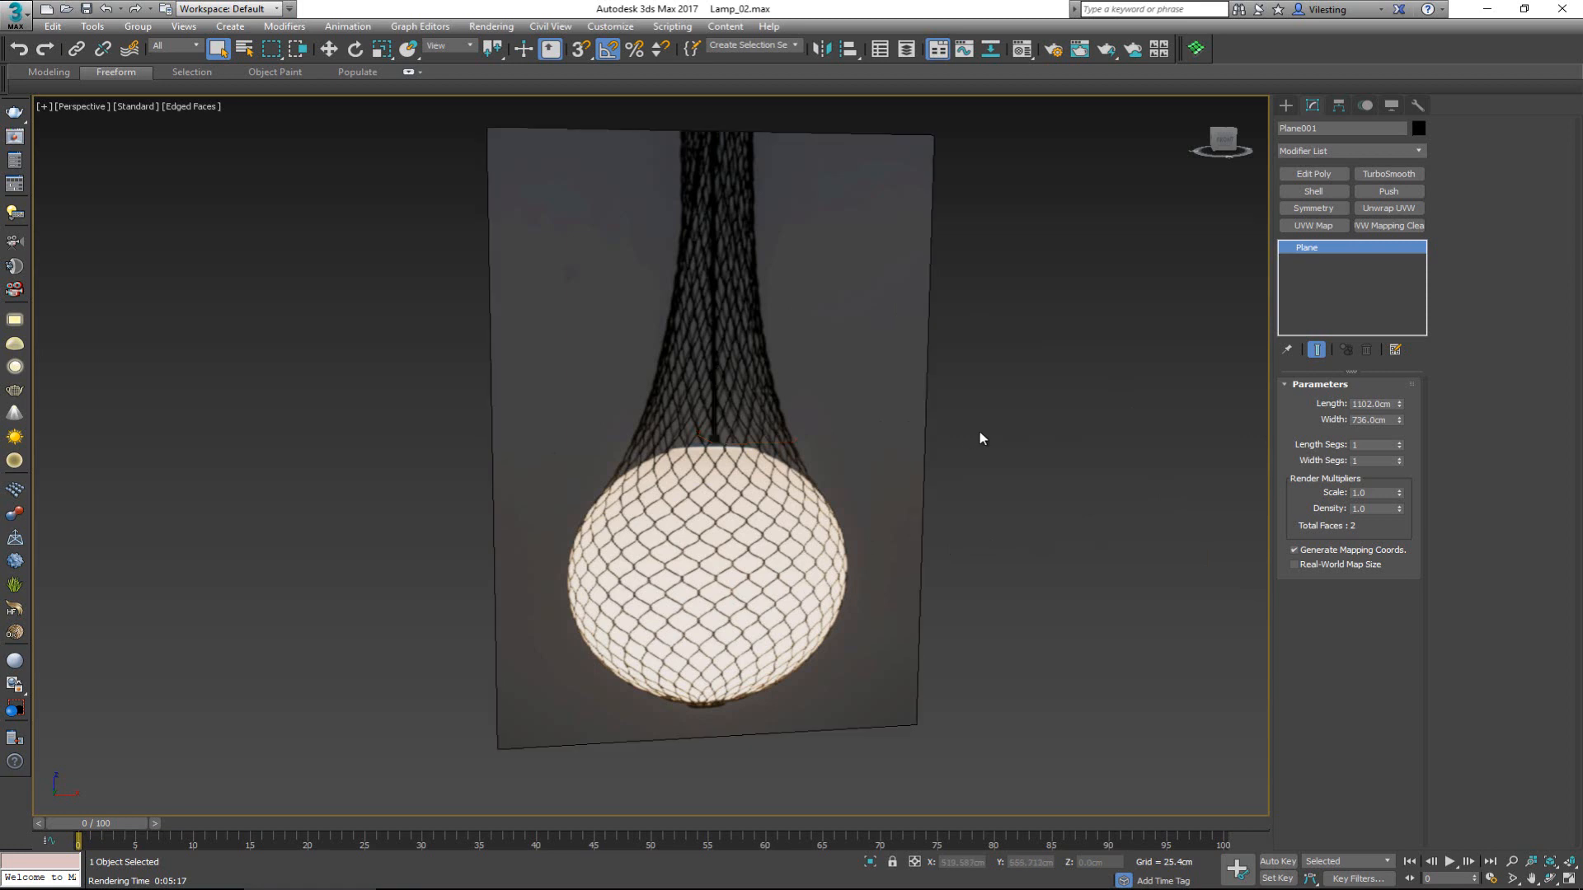
Deselect the reference plane and show the lamp image in a maximized Front view
scroll(707, 453, "down", 5)
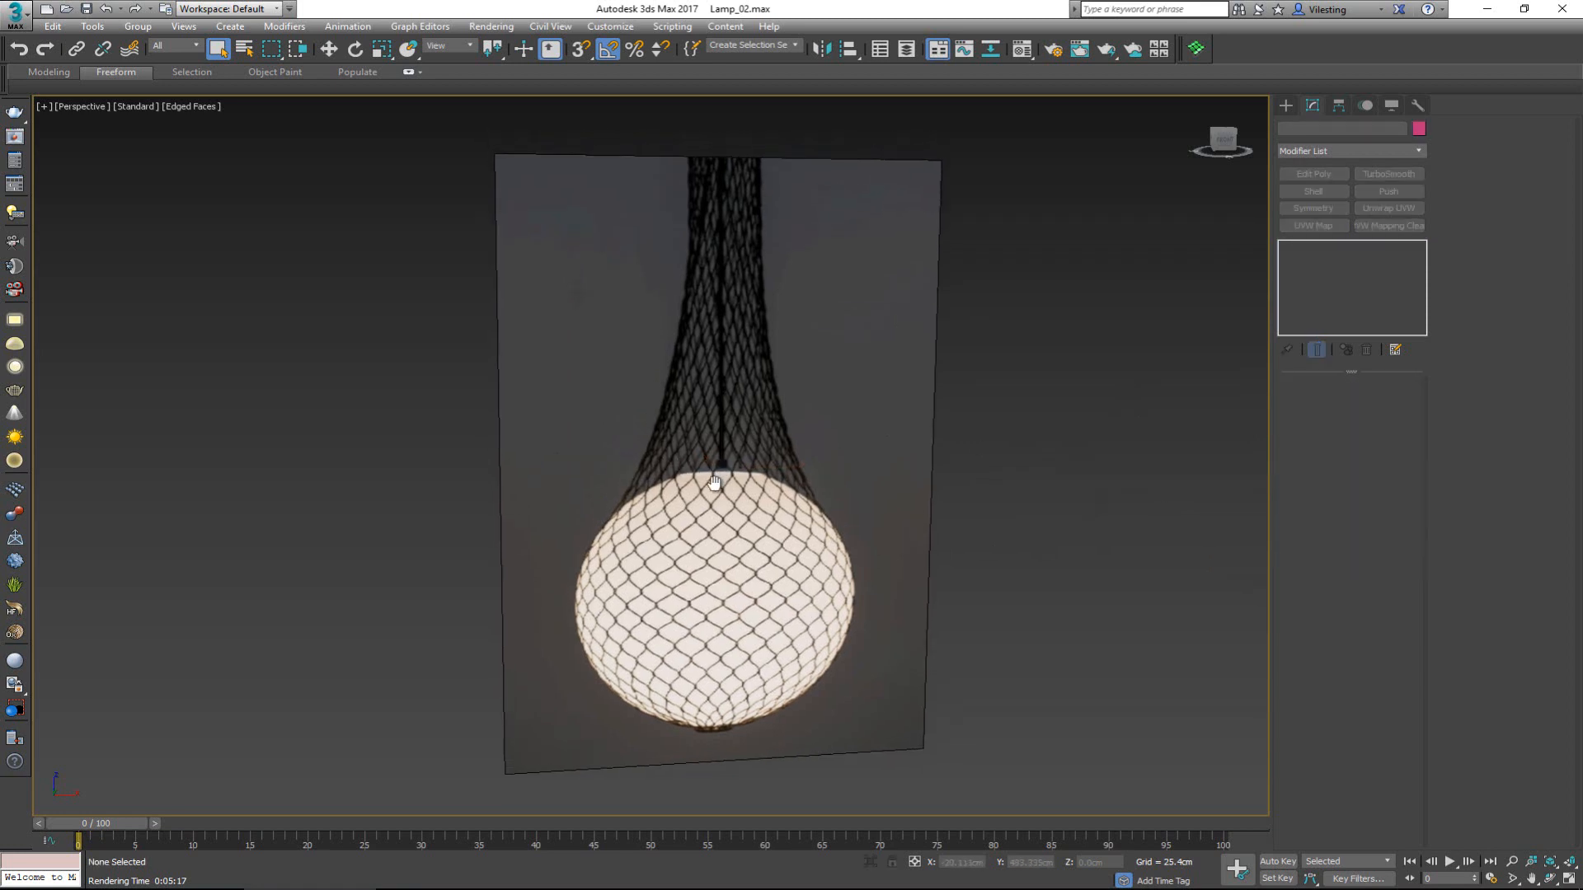
scroll(663, 530, "up", 4)
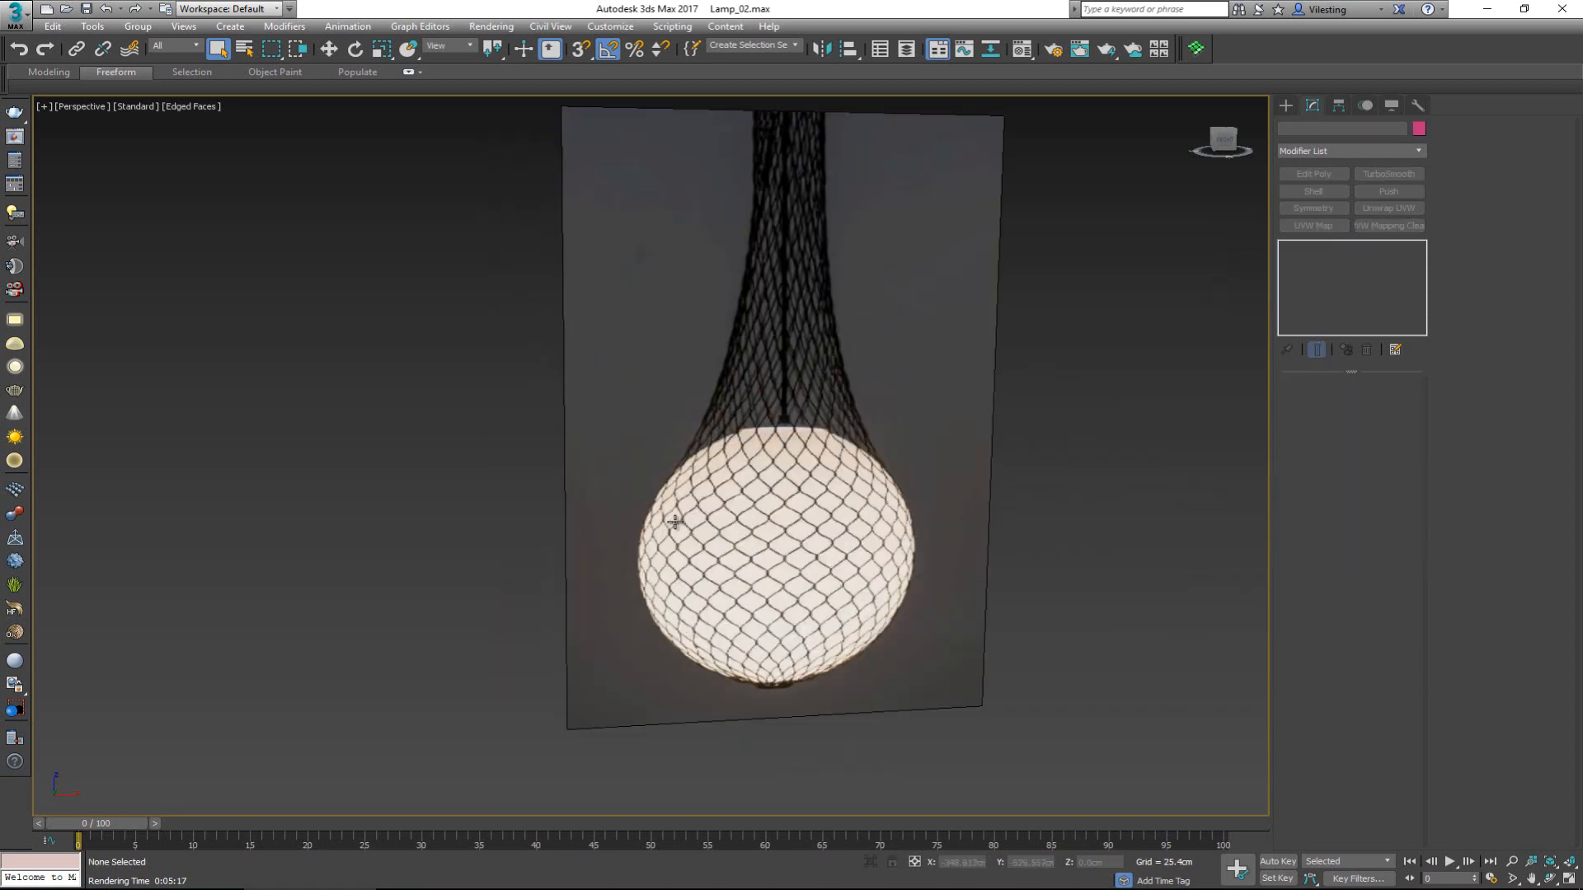
middle_click_drag(750, 382, 744, 430)
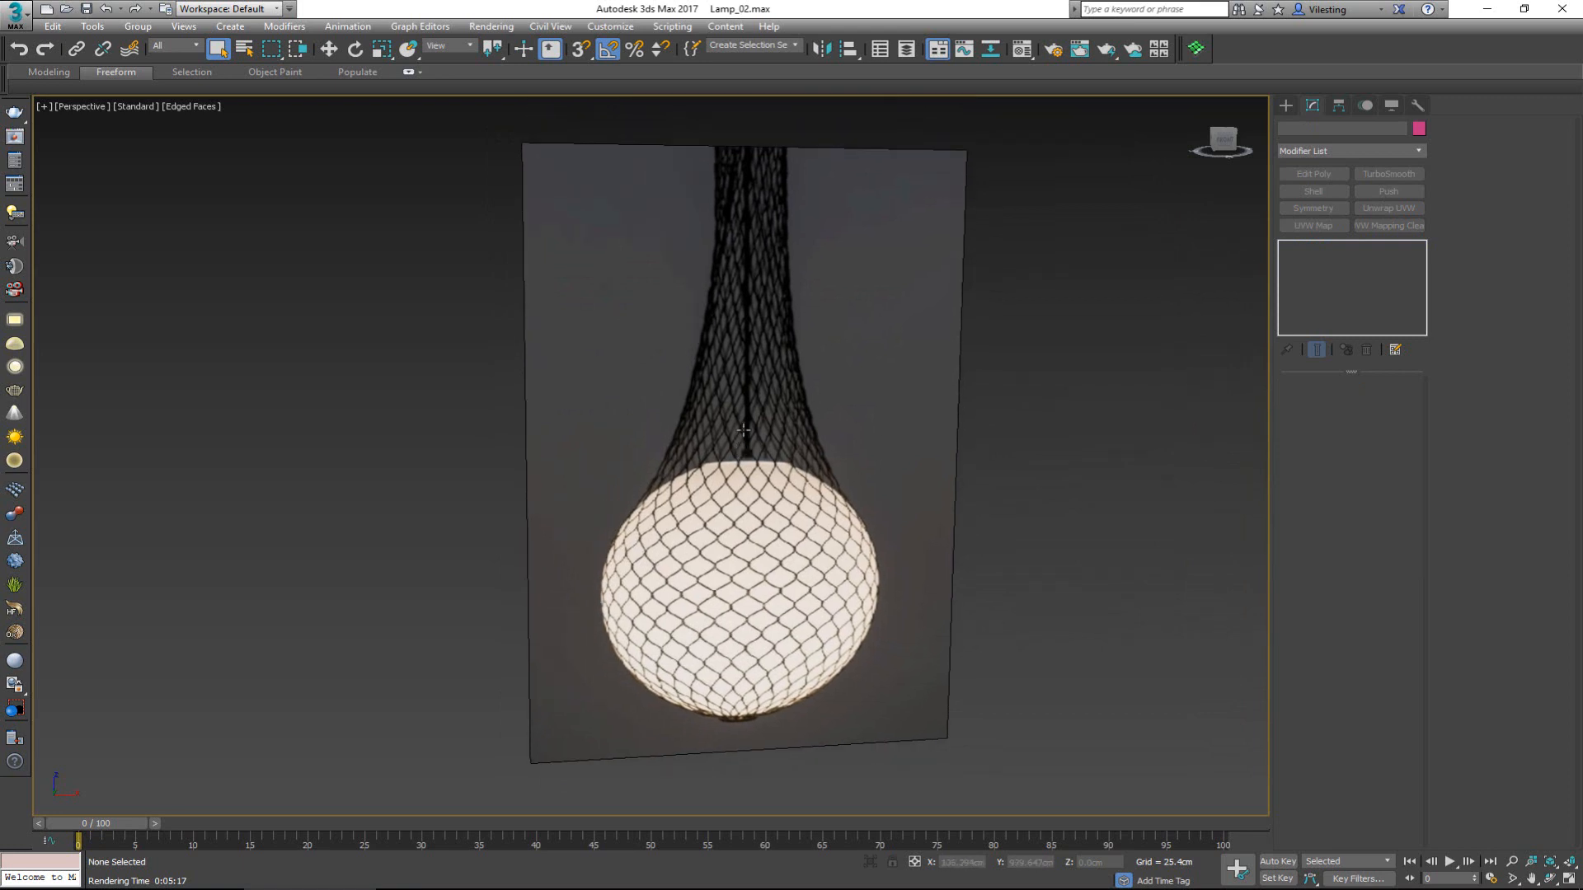
key("alt+w")
left_click(854, 335)
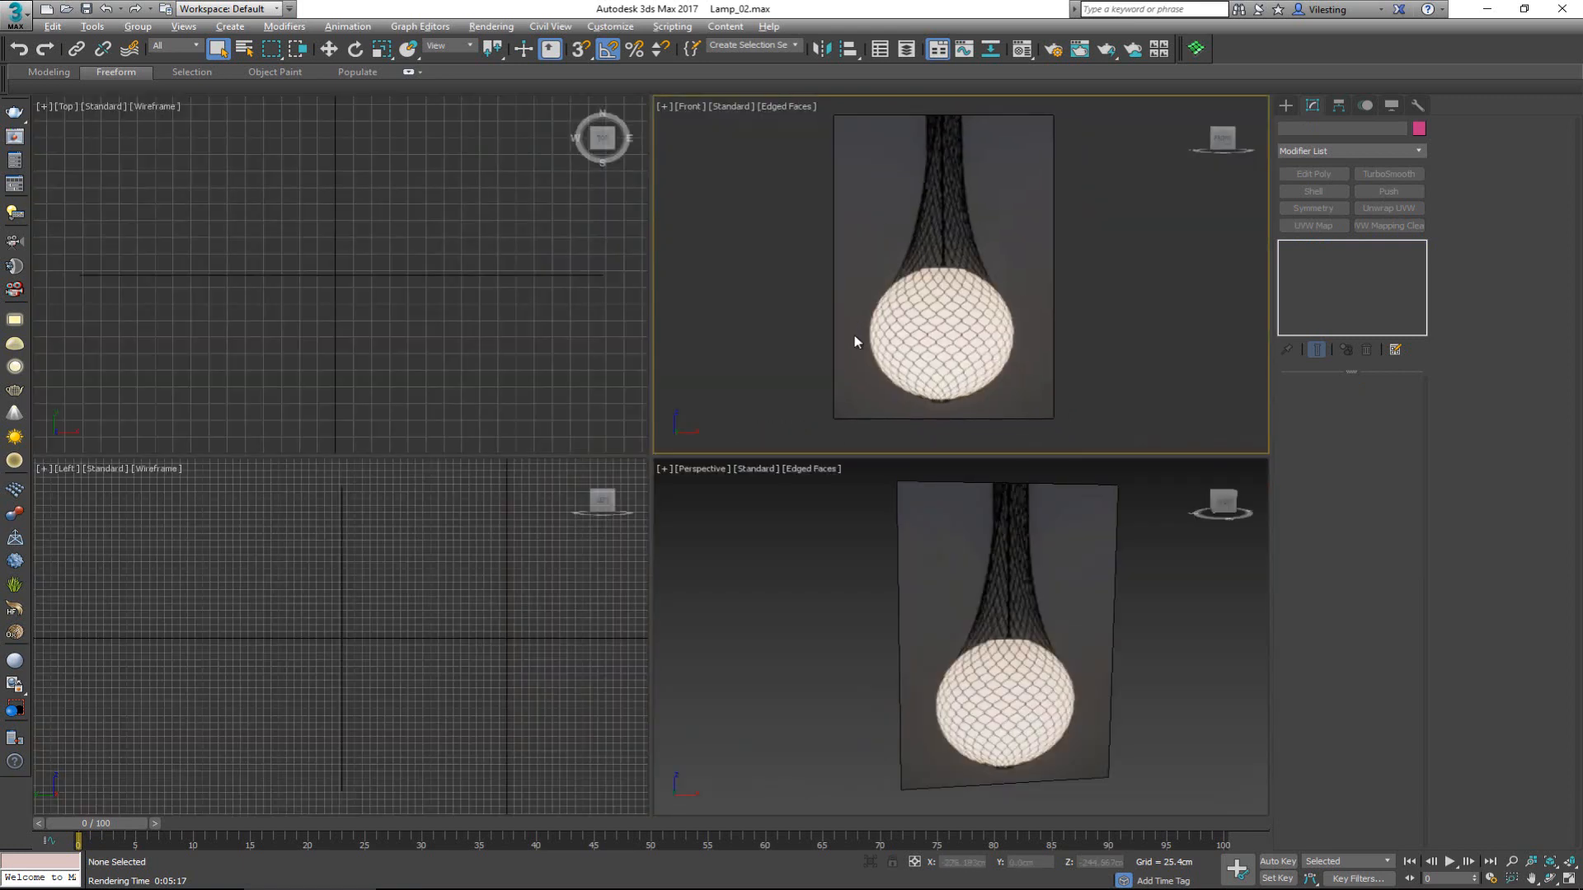
key("alt+w")
middle_click_drag(659, 264, 730, 306)
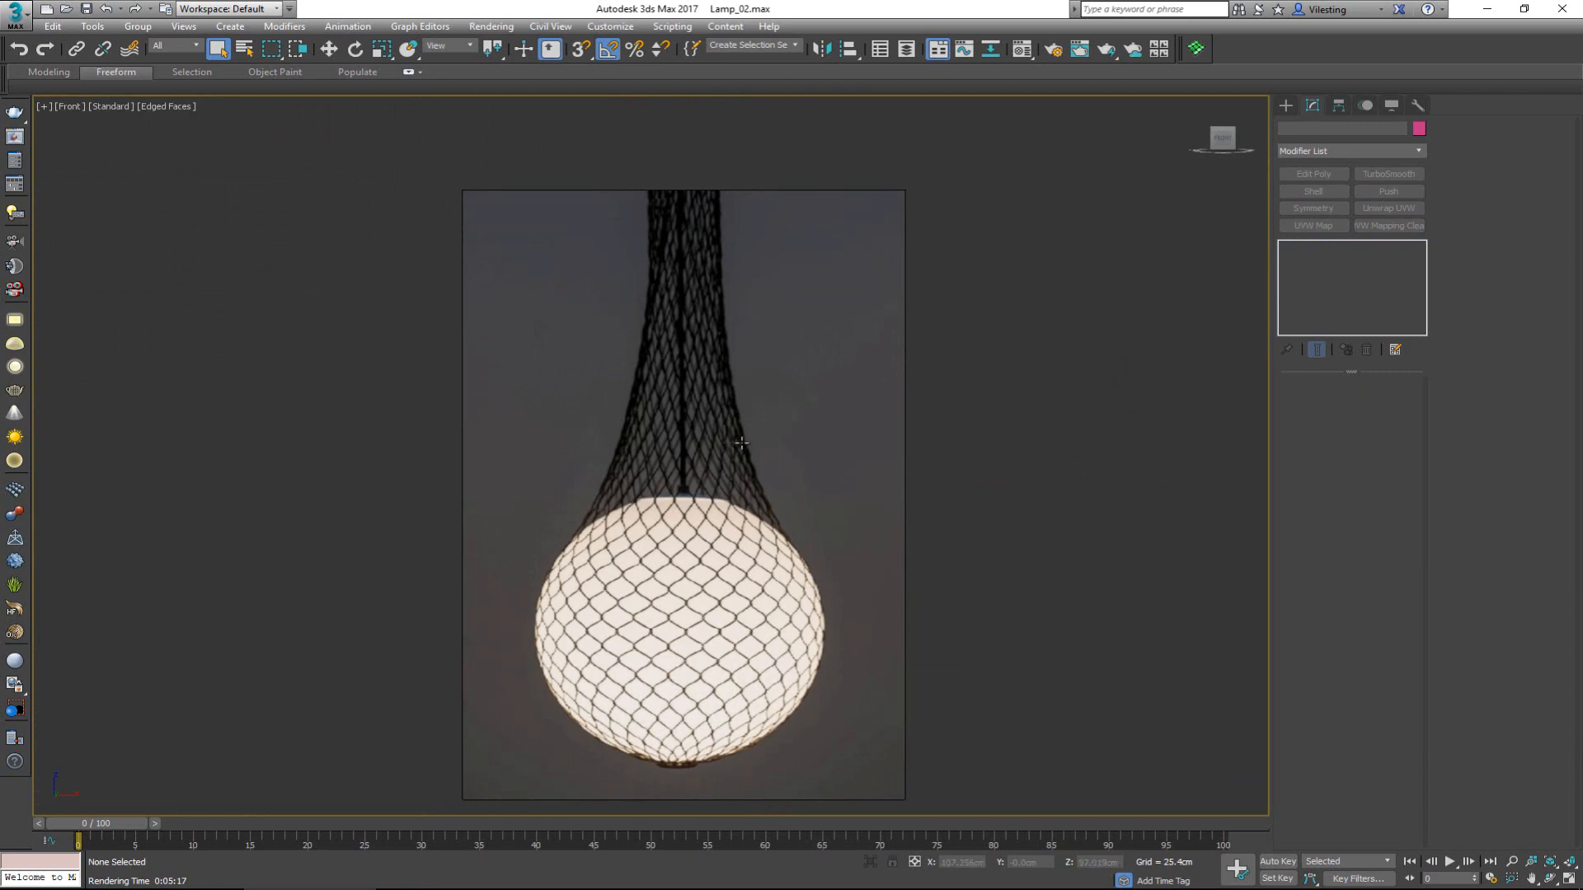
Examine the reference image up close, including the net, the cord fitting and the globe's flattened top and outline
scroll(705, 487, "up", 6)
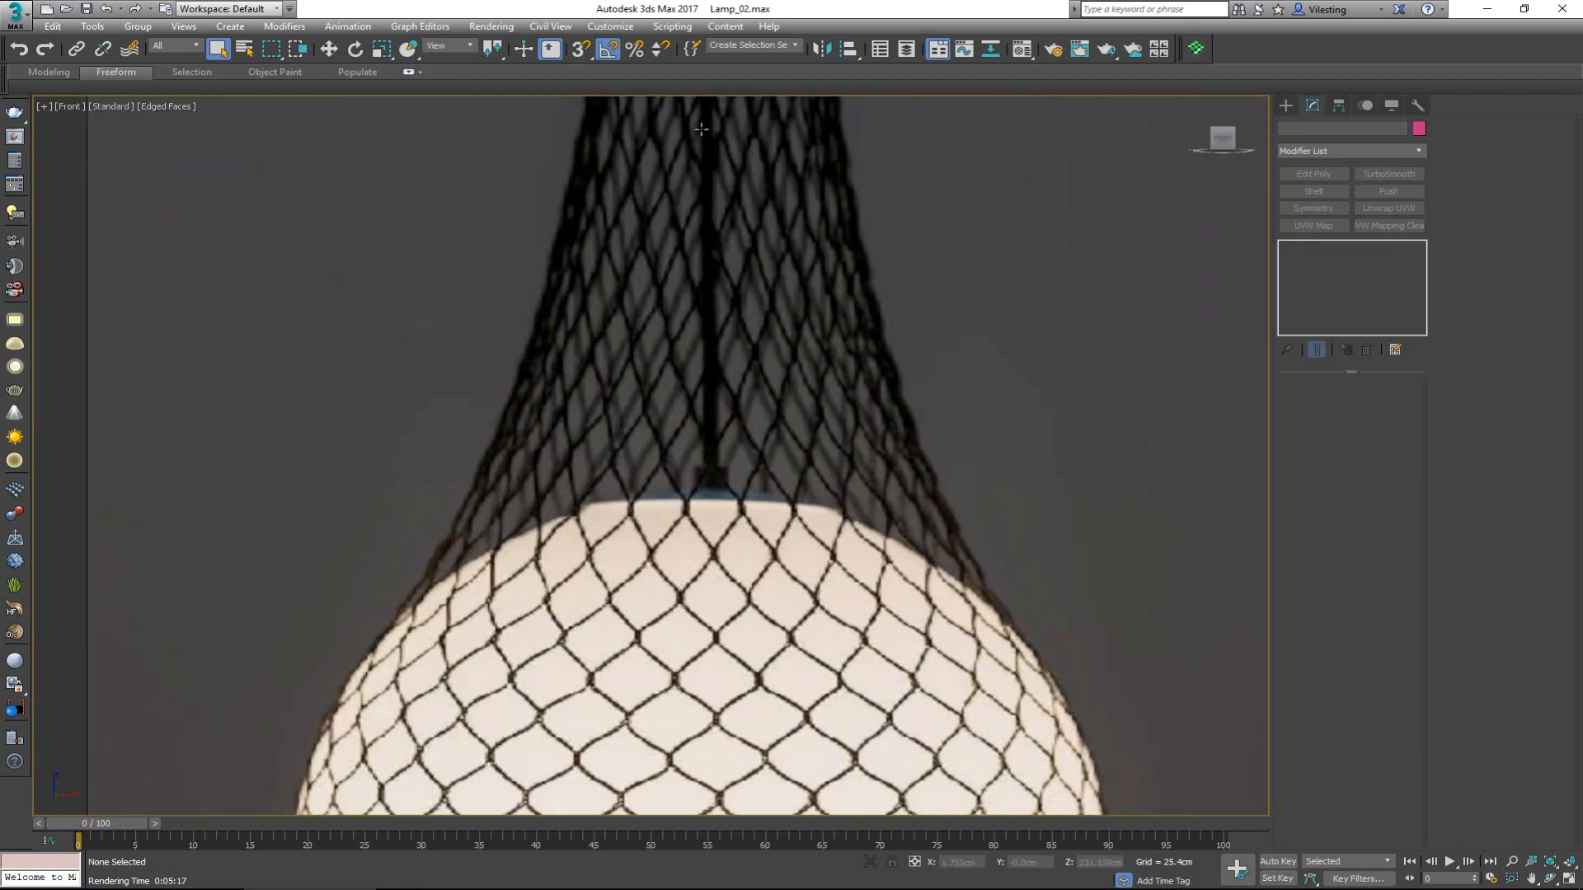
scroll(702, 516, "down", 5)
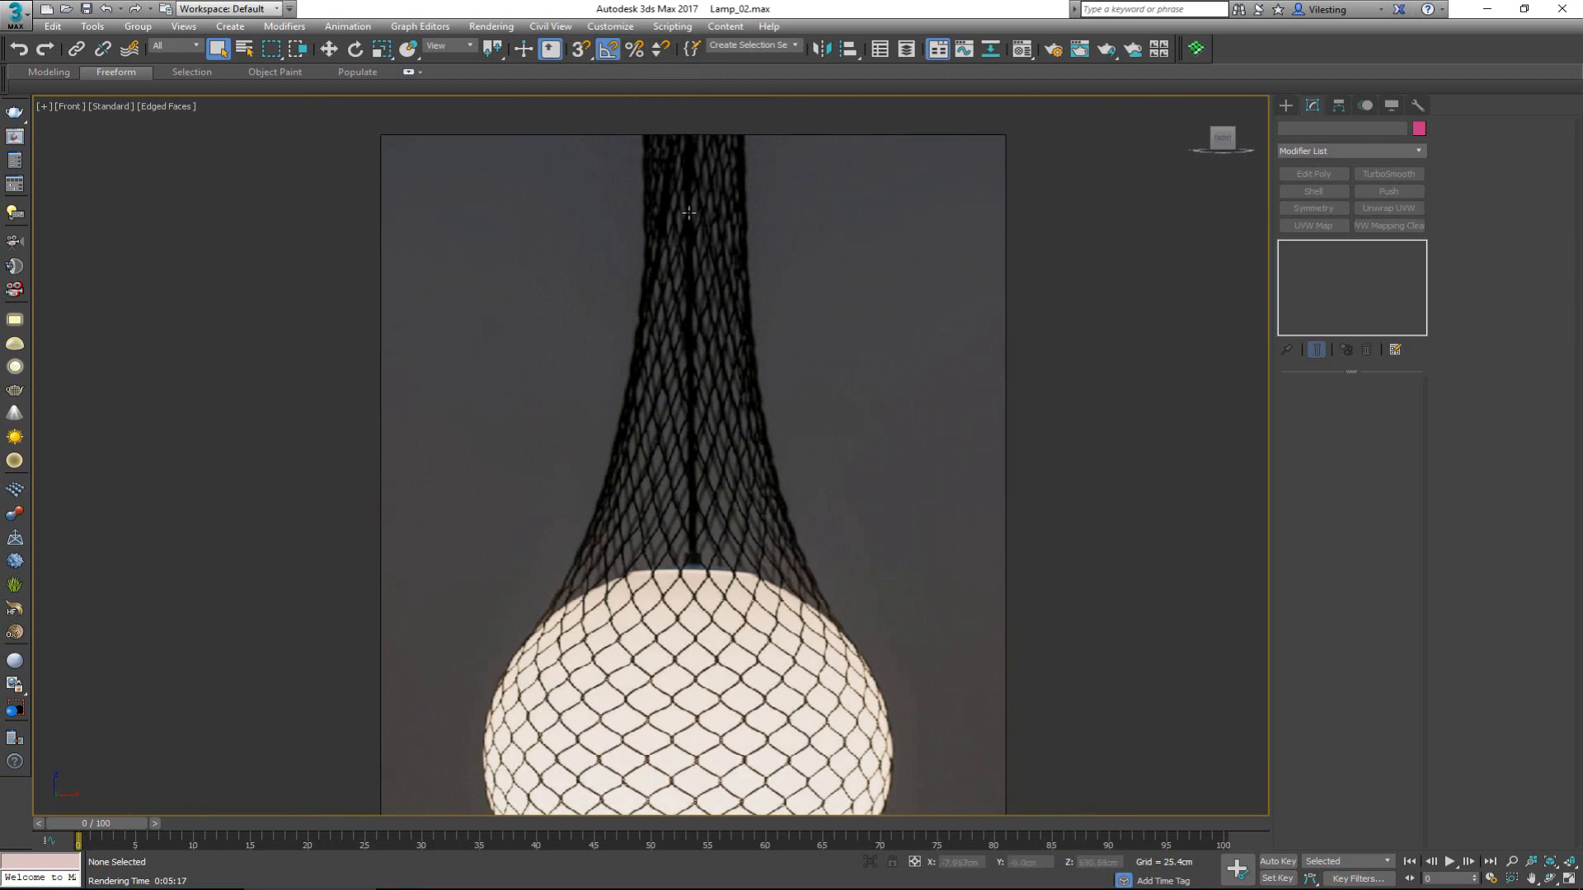
scroll(710, 570, "up", 5)
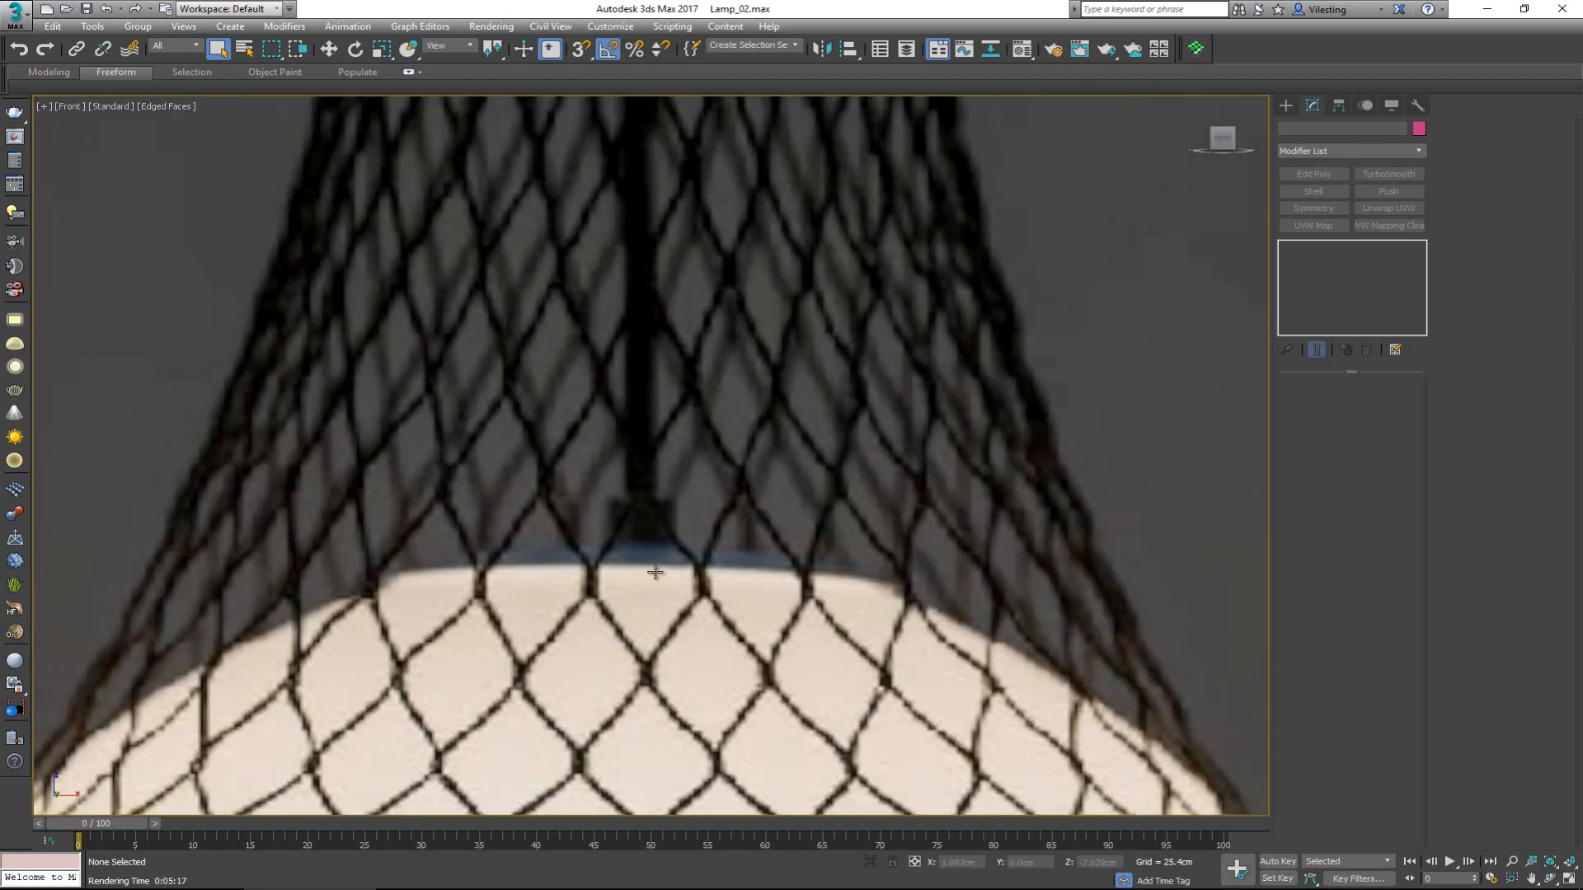
scroll(714, 564, "down", 5)
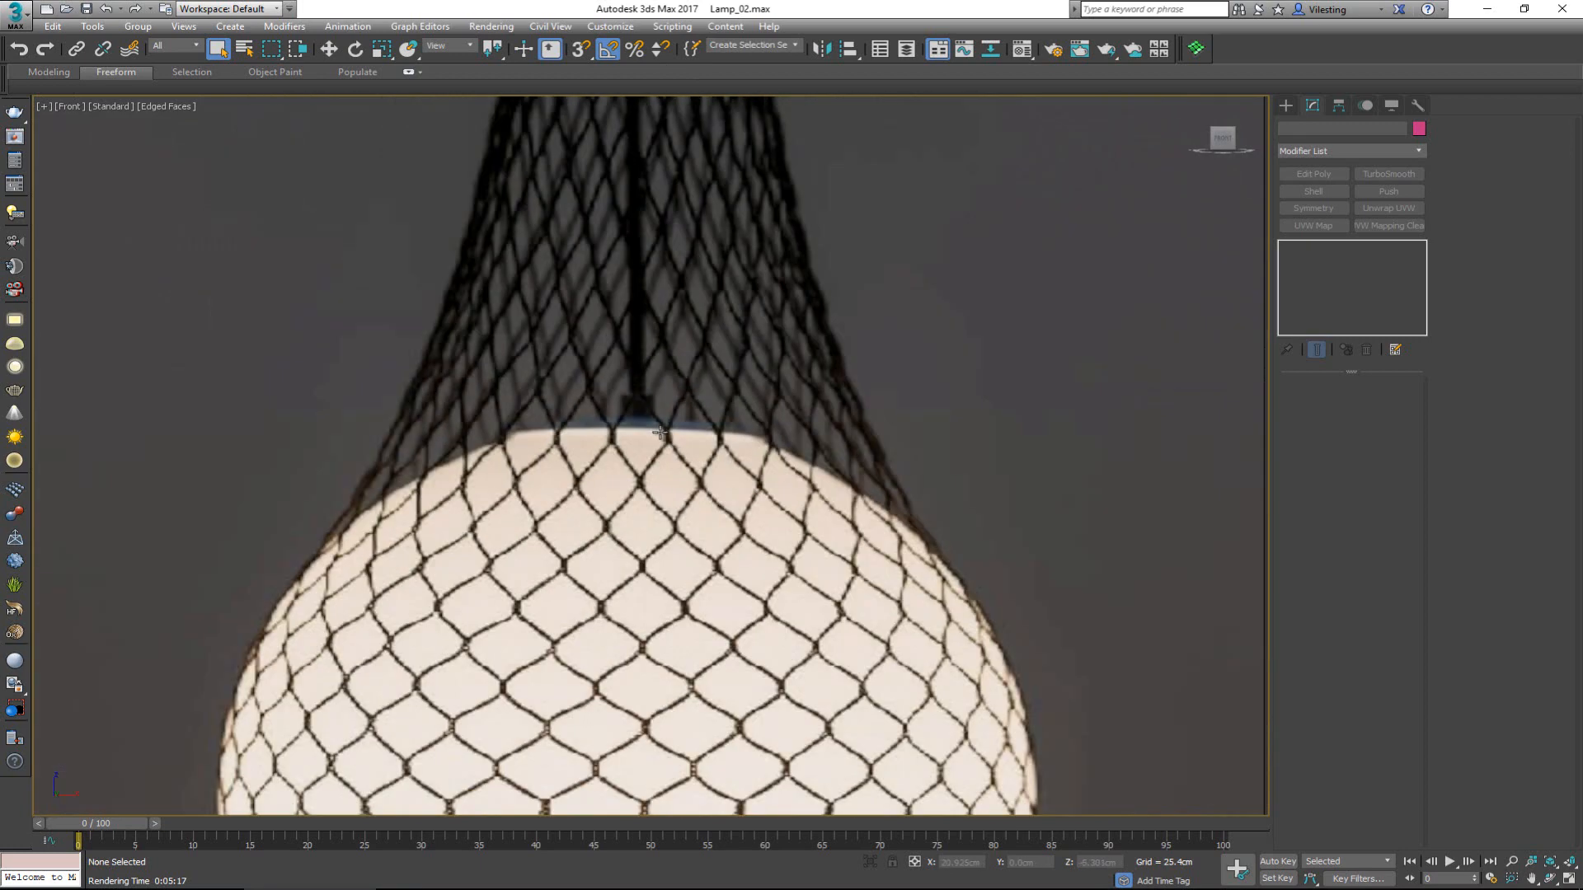
scroll(488, 555, "down", 3)
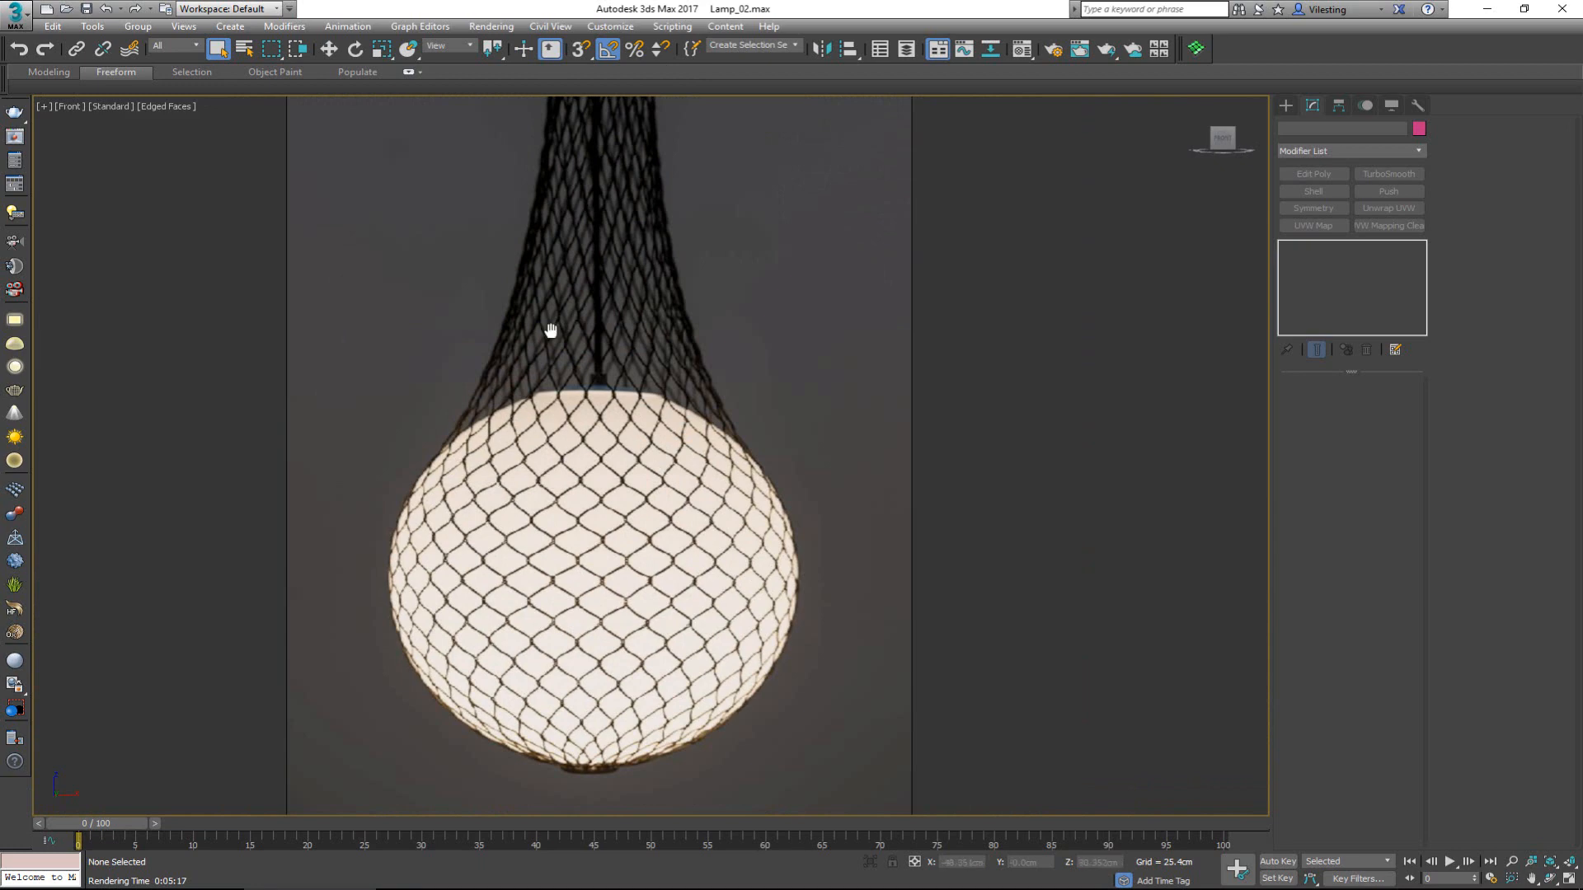
scroll(552, 331, "down", 2)
middle_click_drag(551, 331, 537, 485)
middle_click_drag(504, 643, 520, 498)
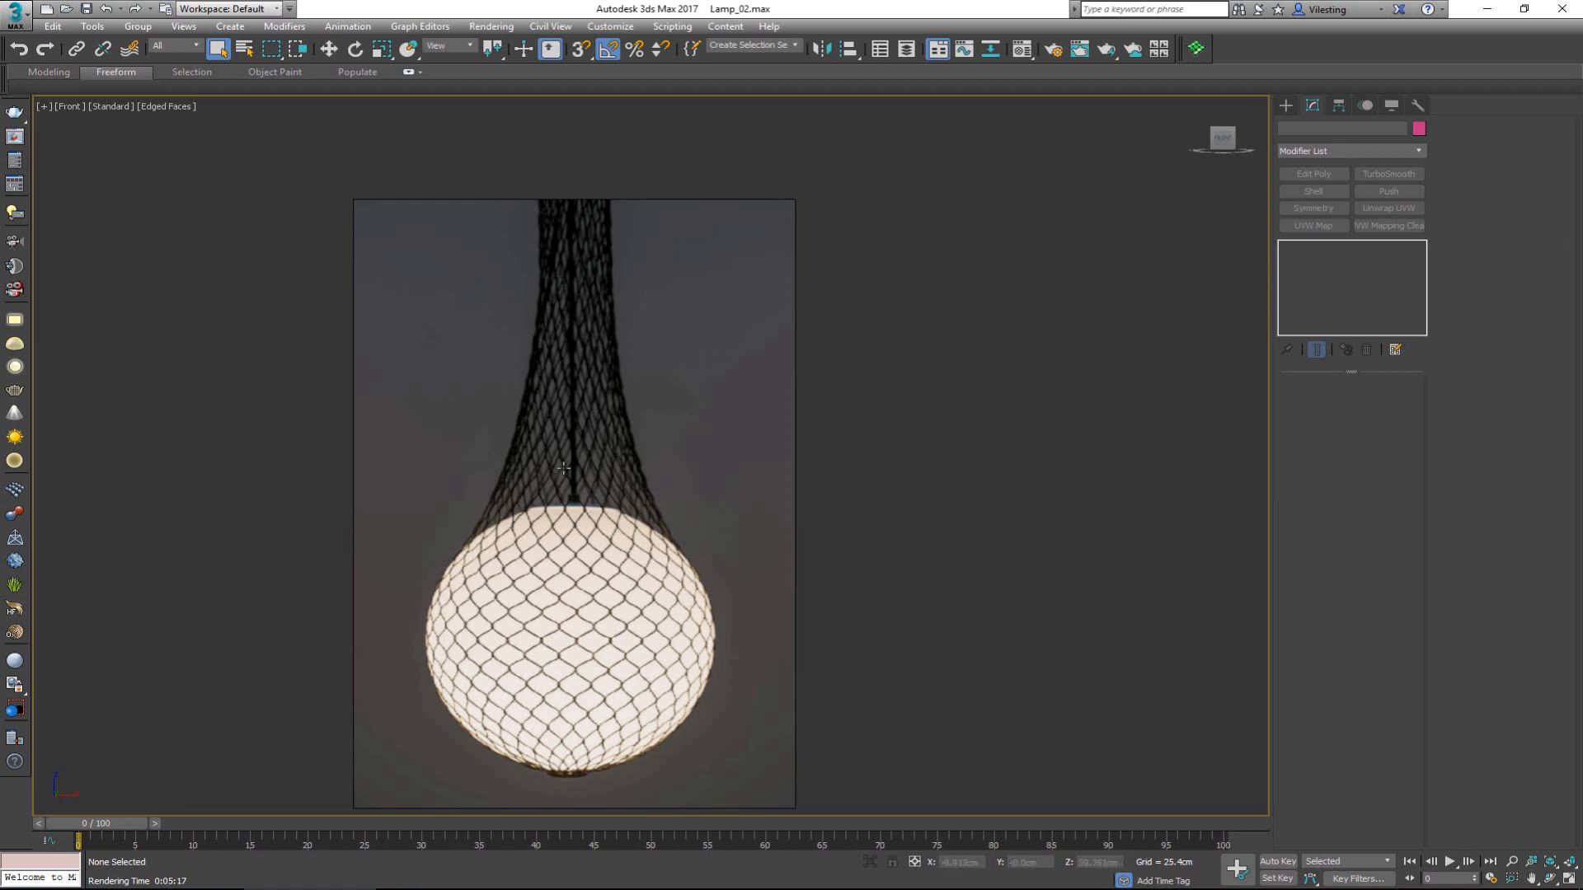
scroll(559, 474, "up", 4)
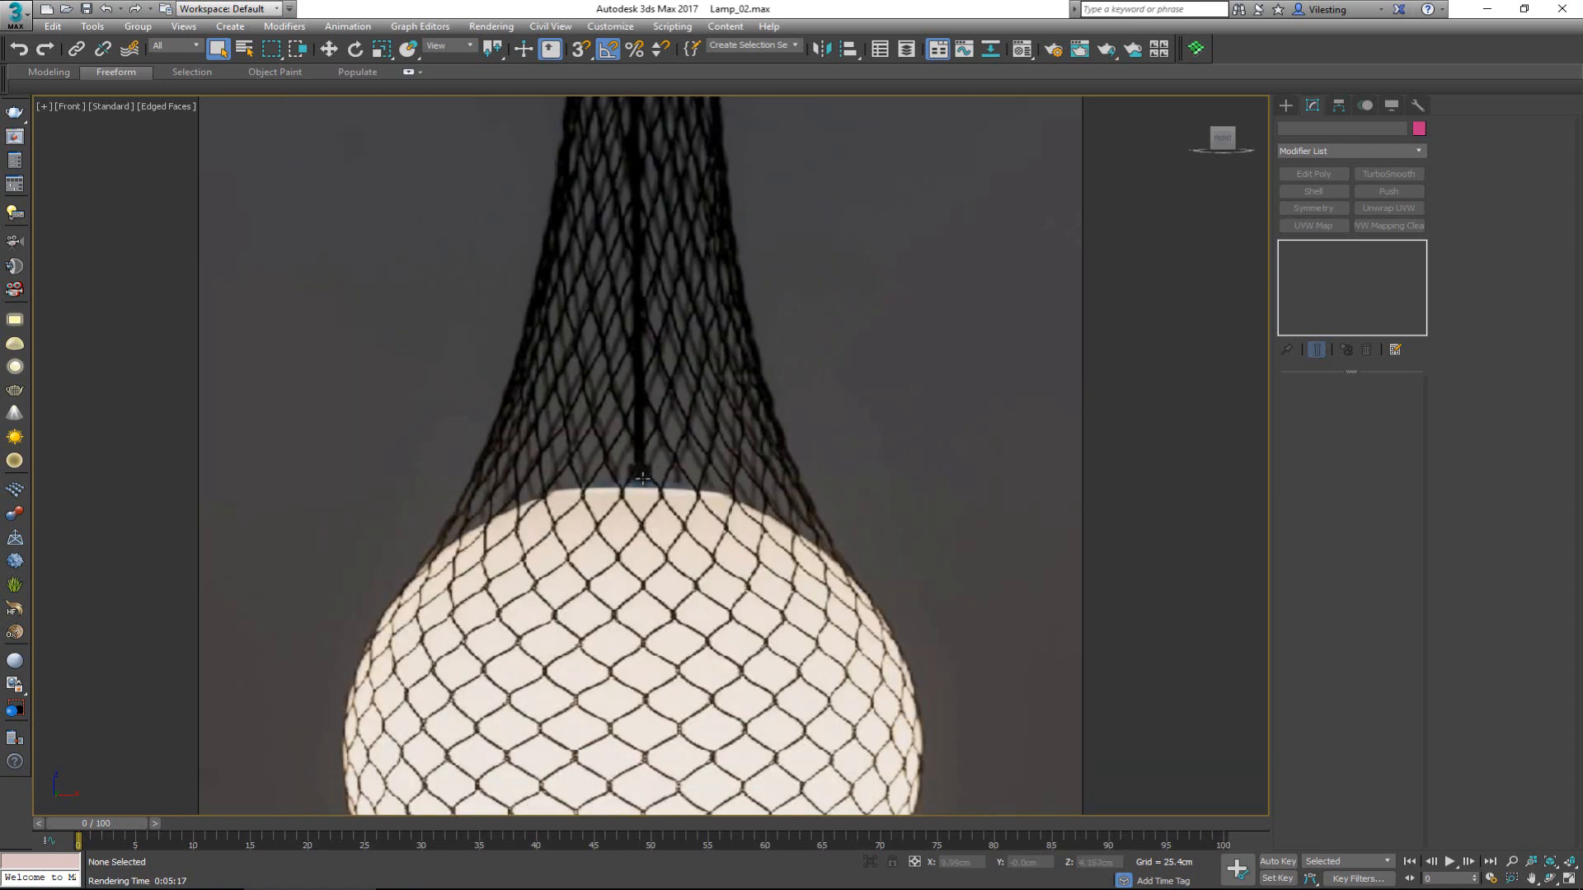
scroll(625, 336, "down", 5)
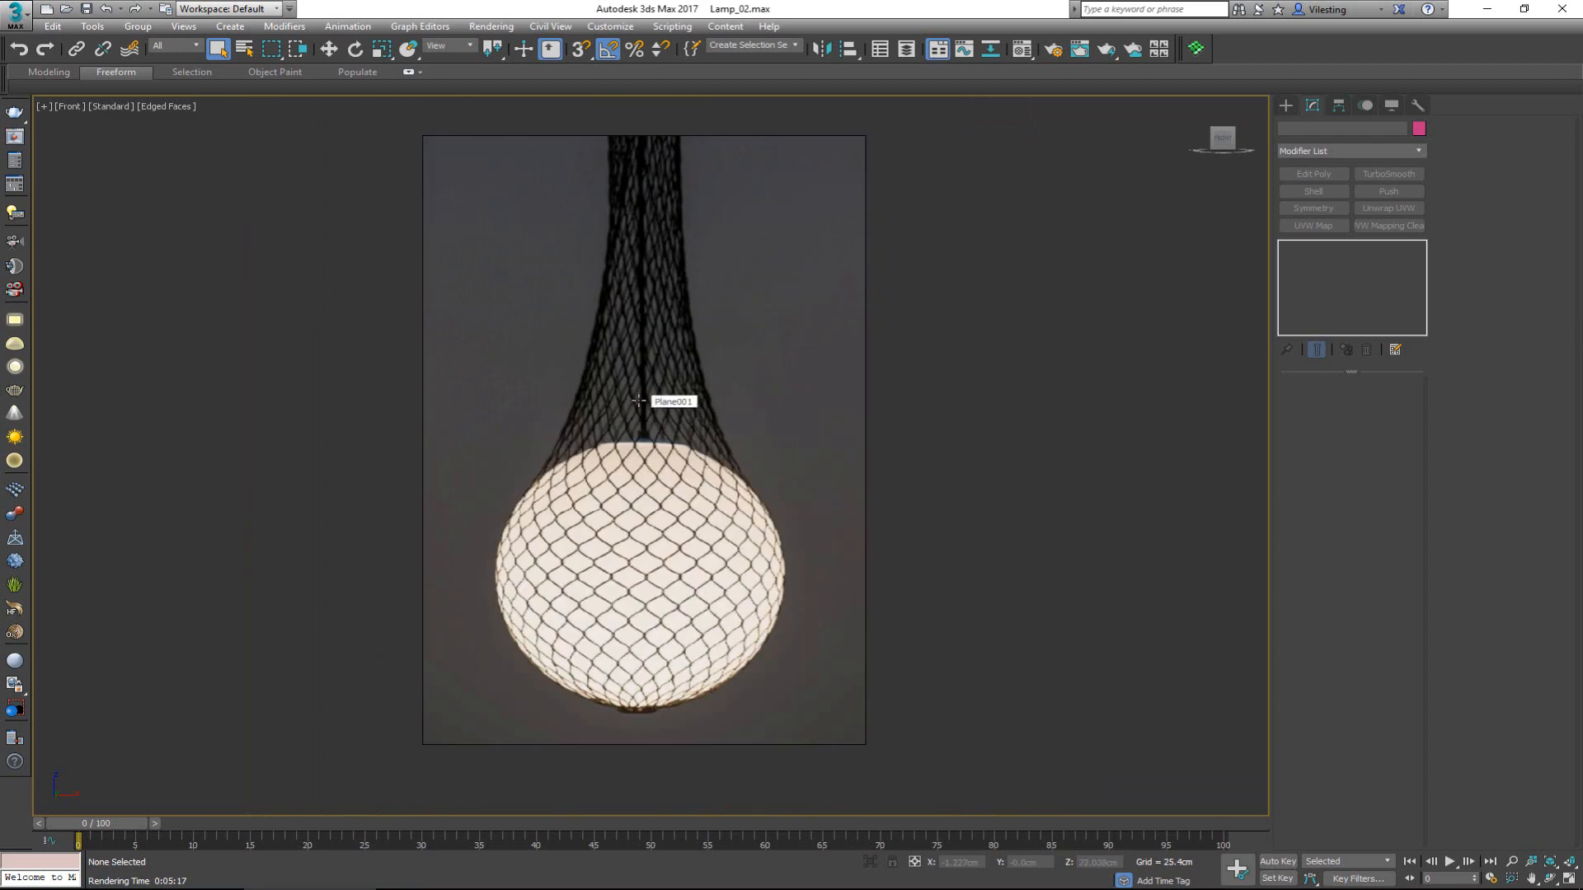
scroll(628, 577, "up", 2)
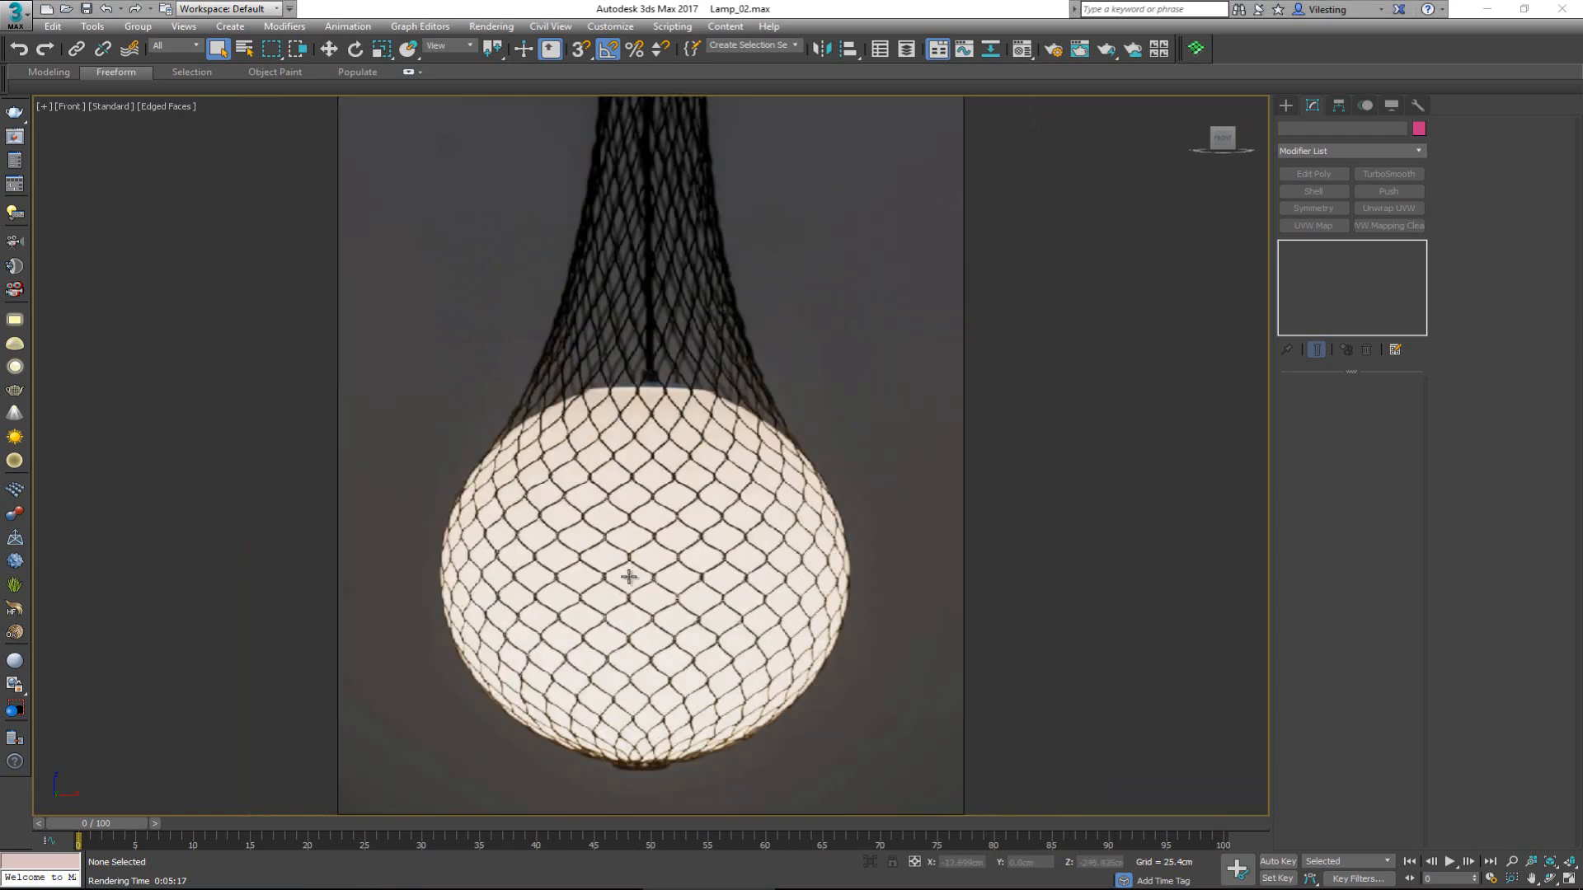
scroll(628, 577, "up", 2)
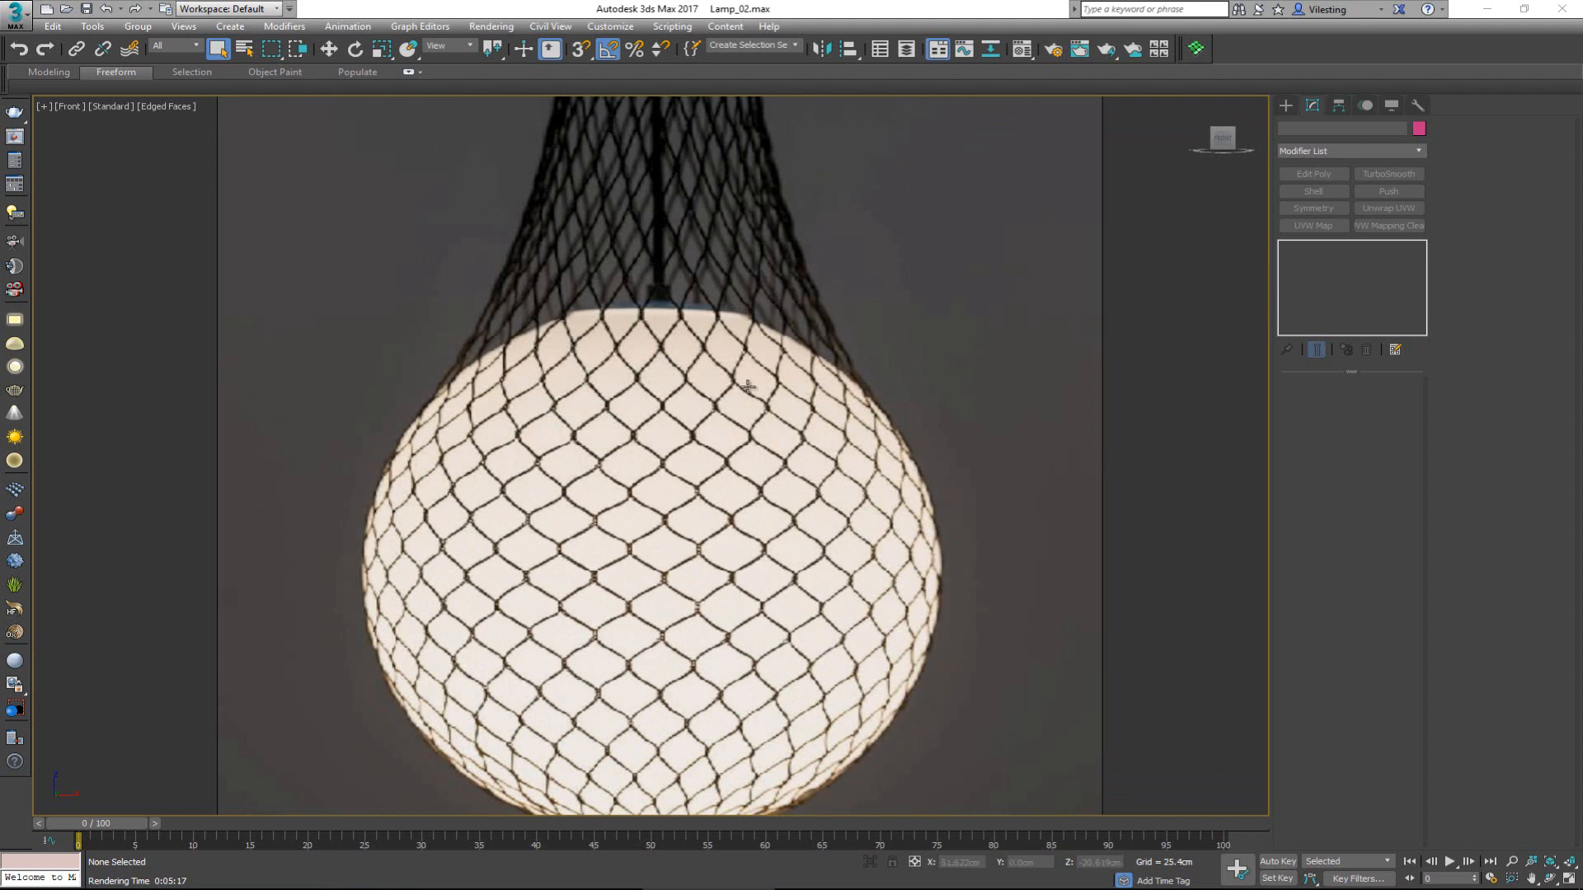
middle_click_drag(758, 421, 756, 409)
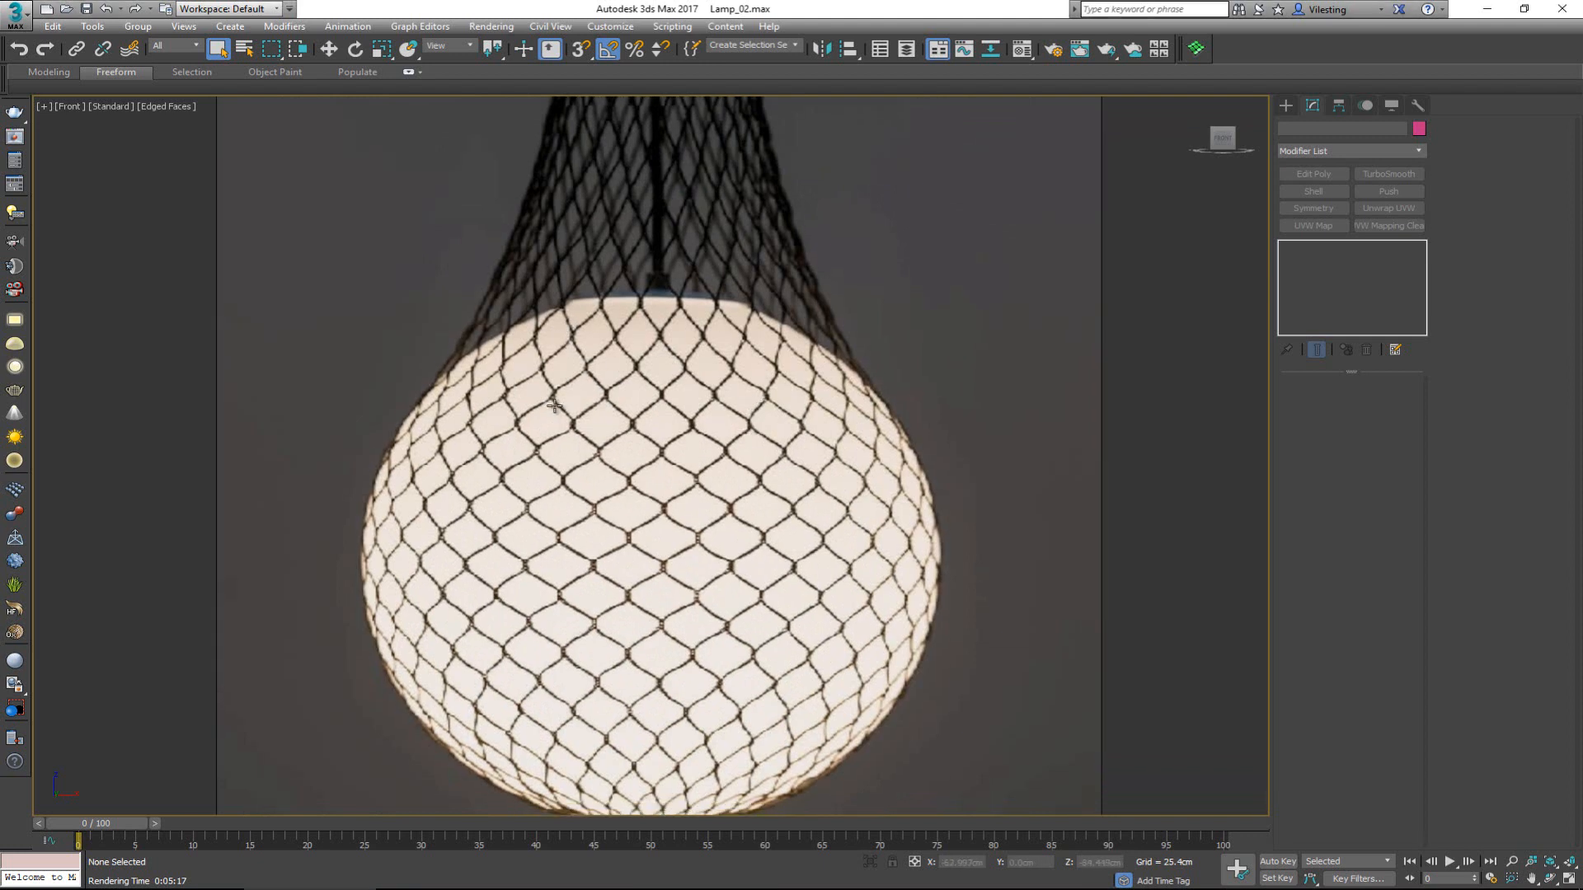
Create a sphere with a radius of about 246 cm, centred over the lamp's globe in the Front view
left_click(1286, 106)
left_click(1318, 215)
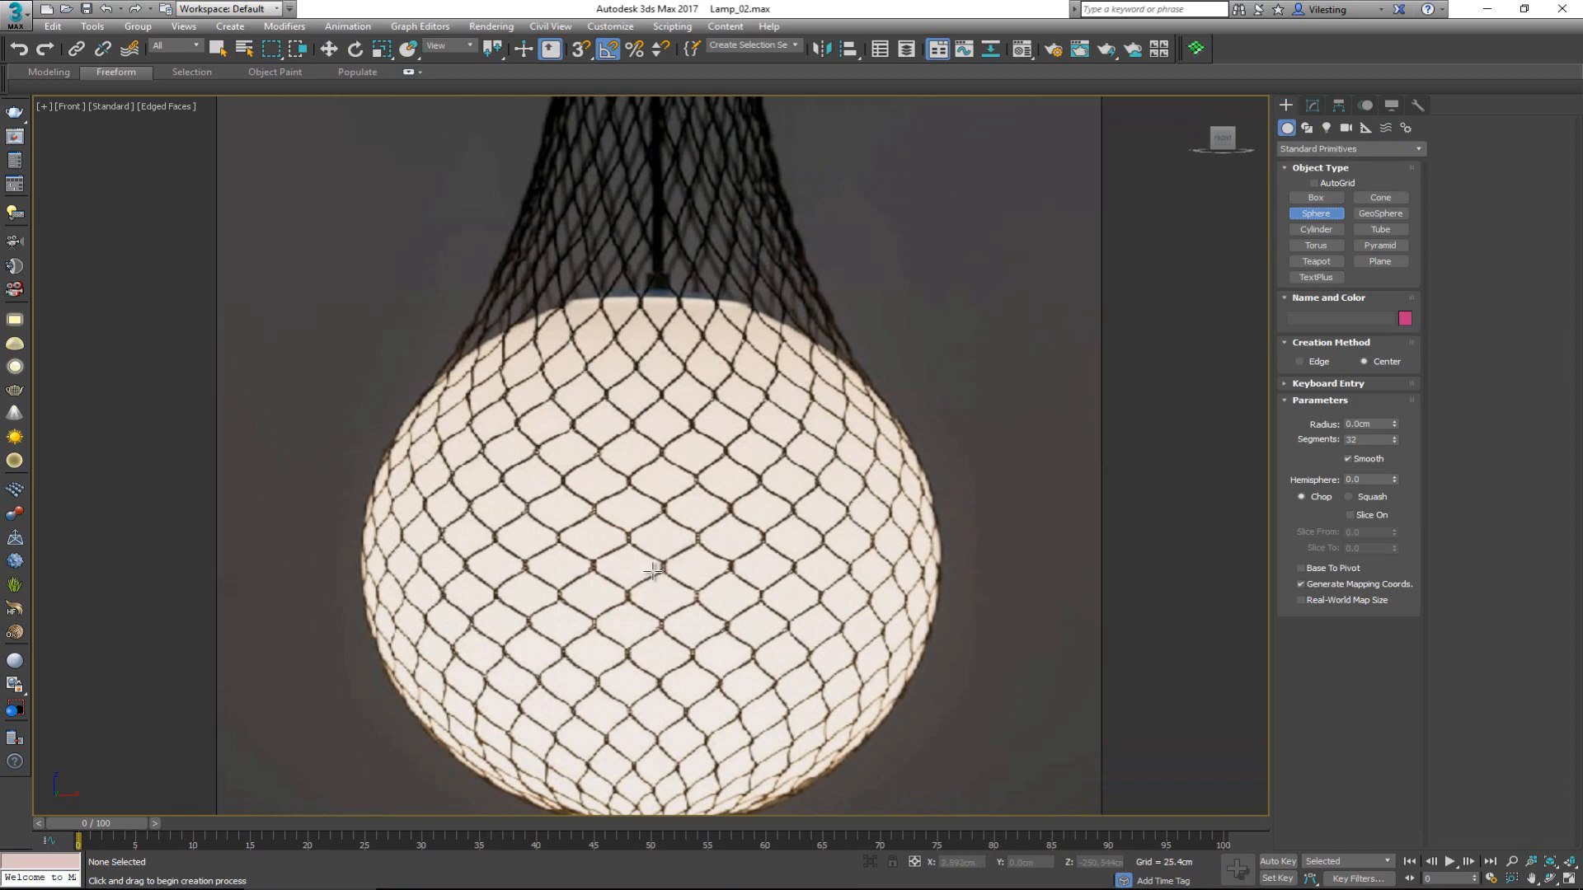
left_click_drag(653, 571, 788, 329)
right_click(577, 404)
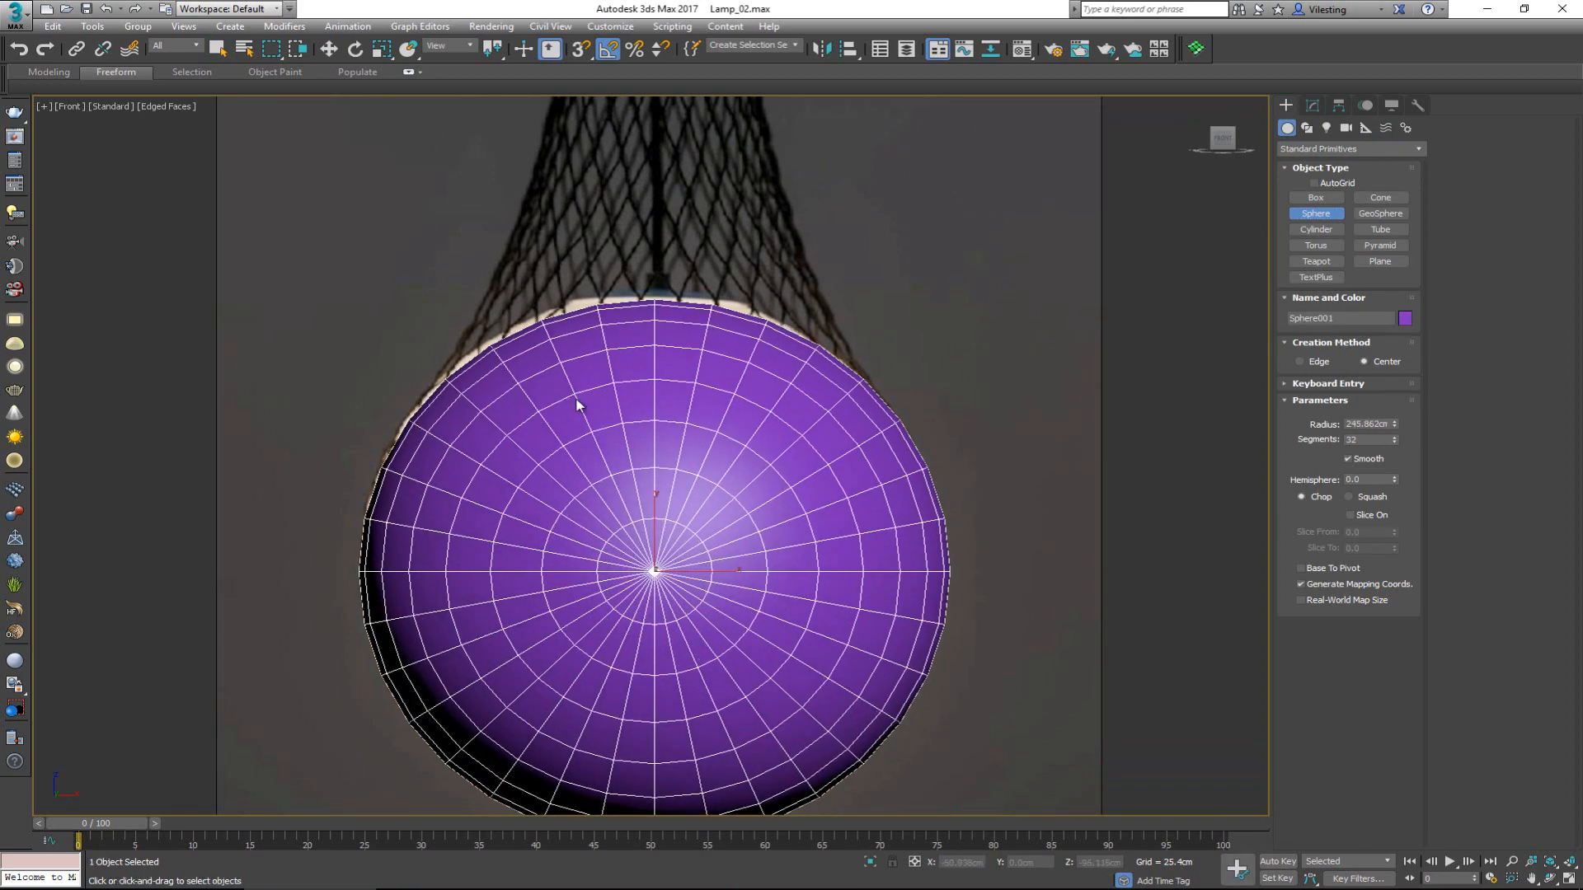
scroll(629, 347, "down", 3)
key("w")
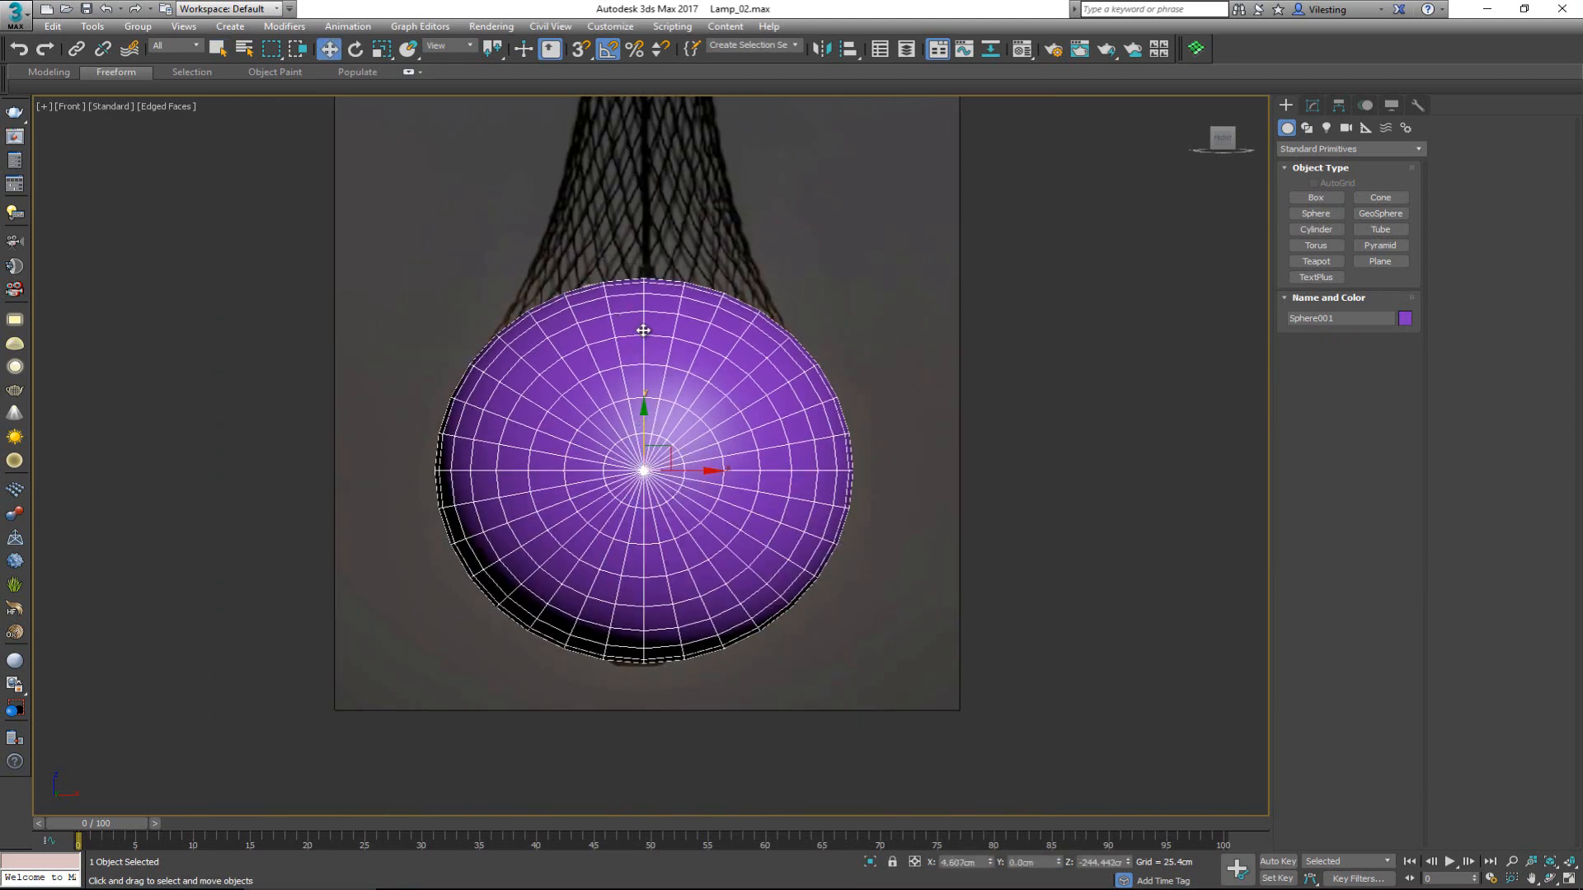
Rotate the sphere in the Perspective view so its poles point straight up and down
key("alt+w")
middle_click(932, 576)
key("z")
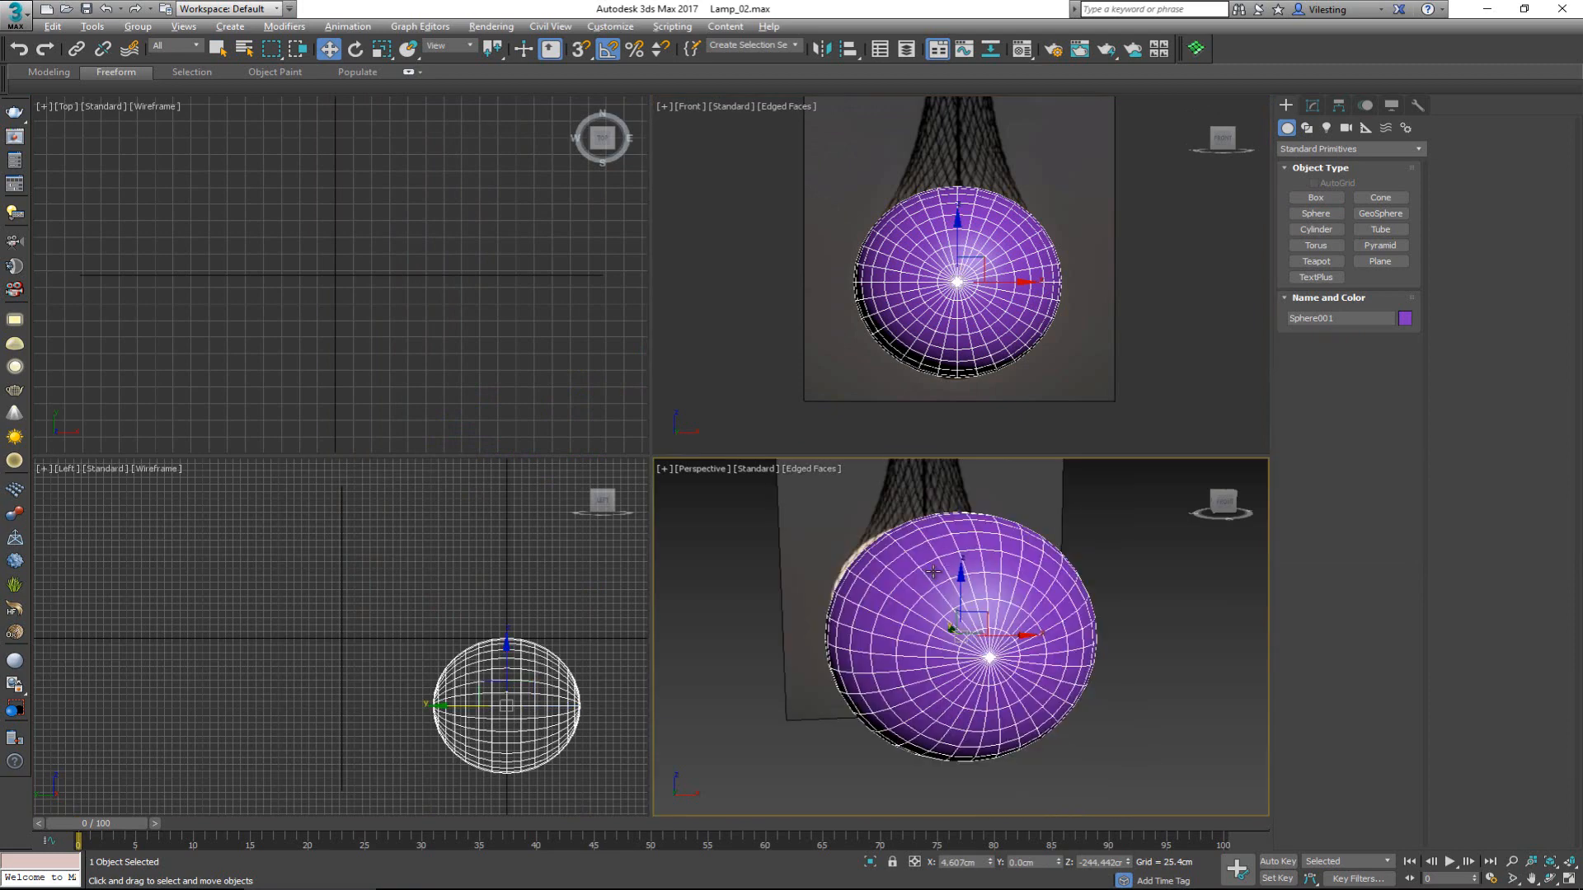
key("alt+w")
middle_click_drag(681, 470, 789, 458, "alt")
key("e")
left_click_drag(672, 413, 619, 380)
middle_click_drag(742, 394, 1137, 381, "alt")
left_click(1138, 380)
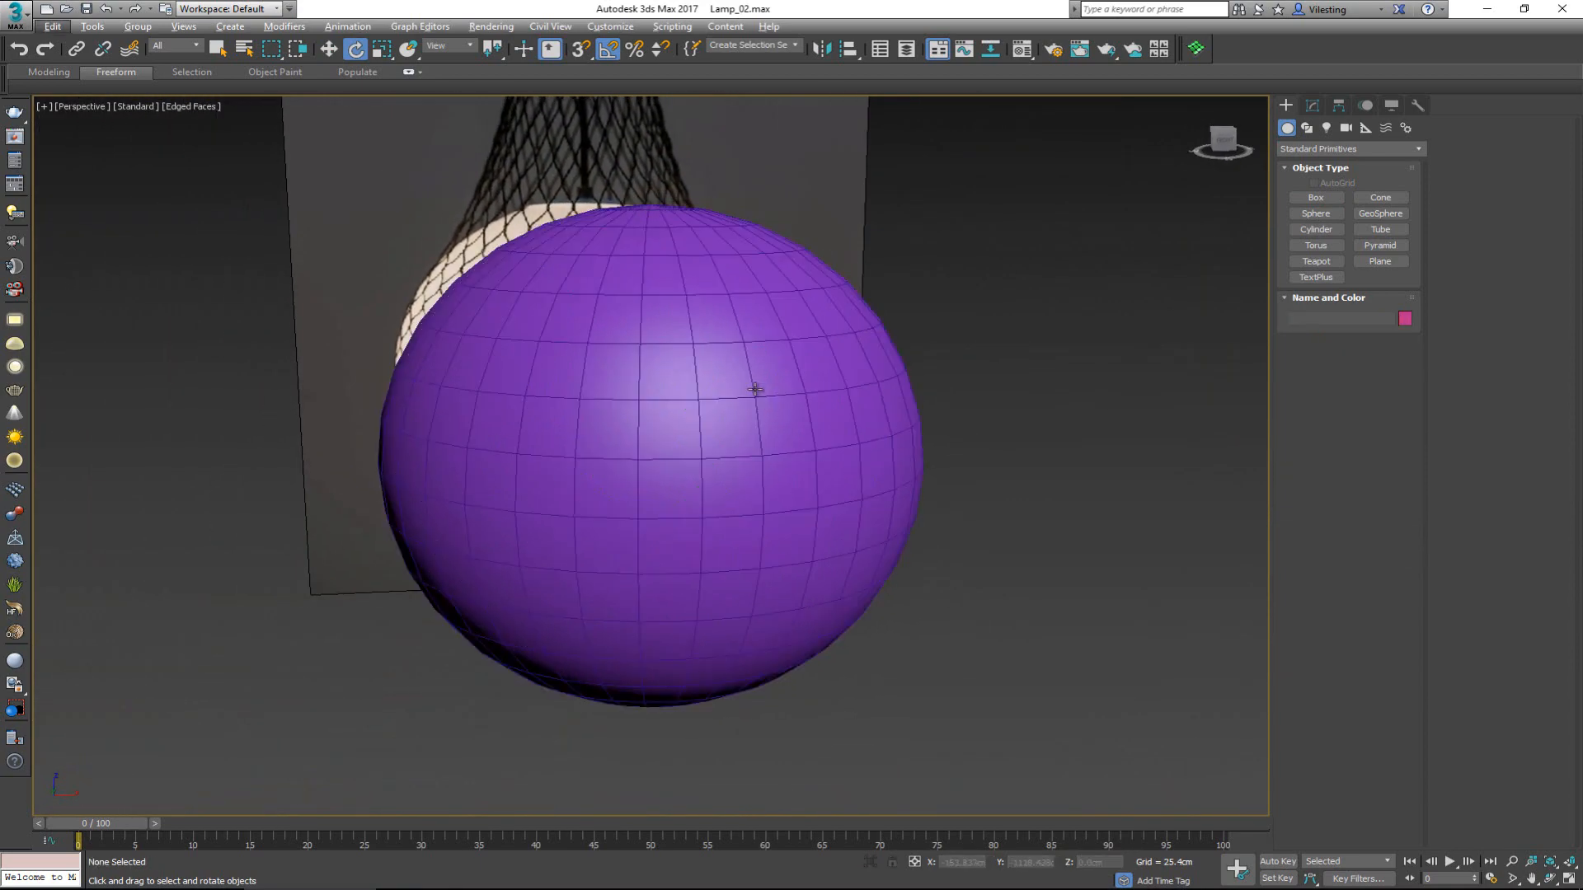
Make the sphere see-through in the Front view for comparison with the reference image, and deselect it
middle_click_drag(675, 318, 695, 329, "alt")
middle_click_drag(653, 261, 681, 454)
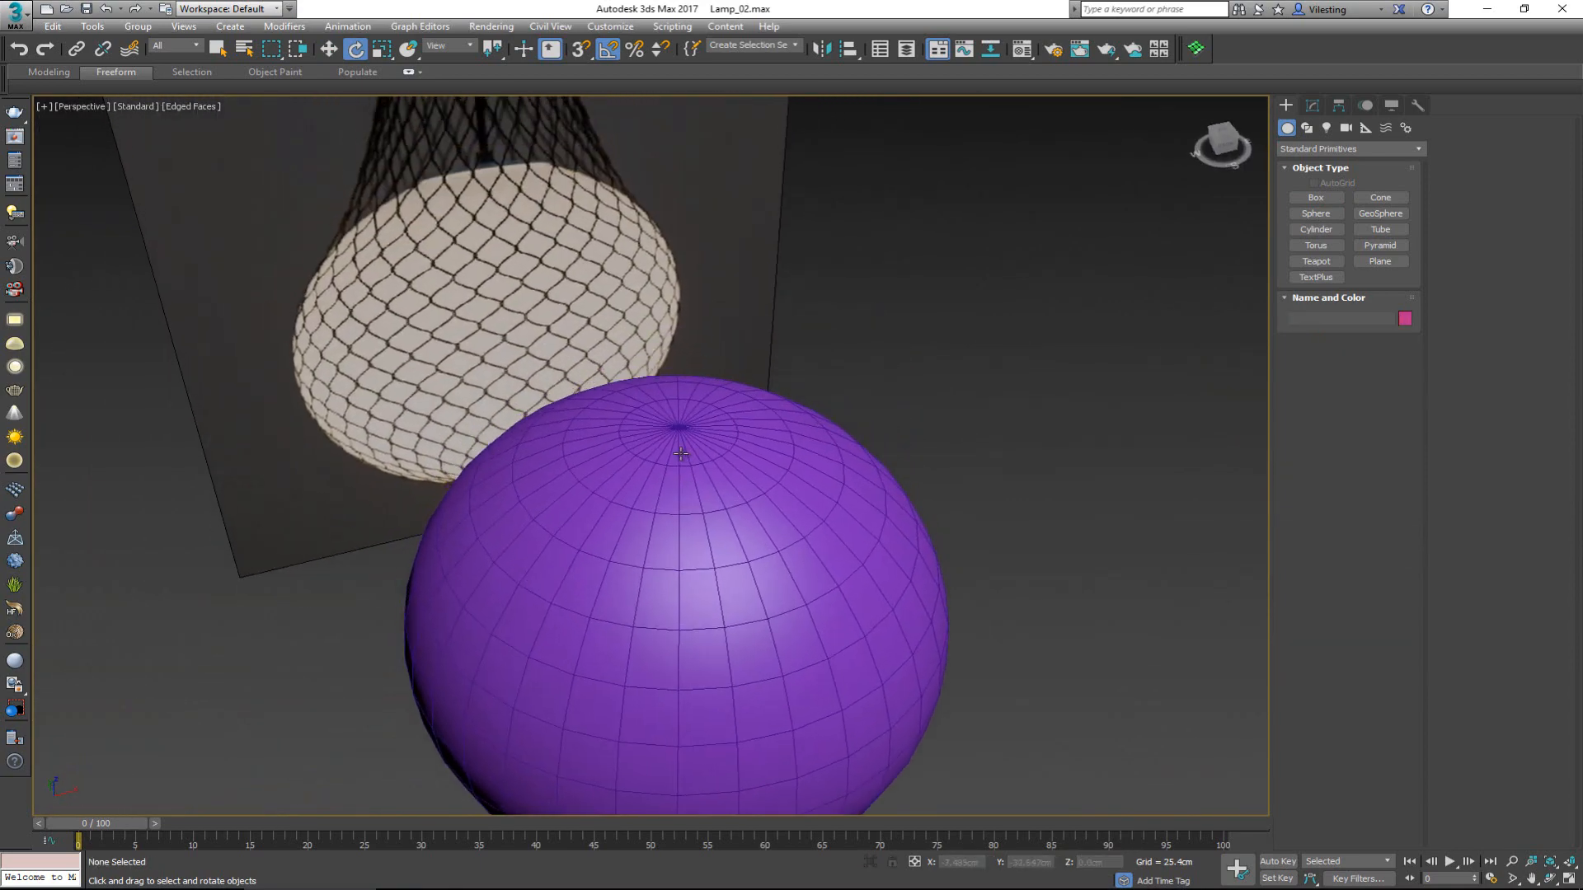
middle_click_drag(623, 335, 640, 419)
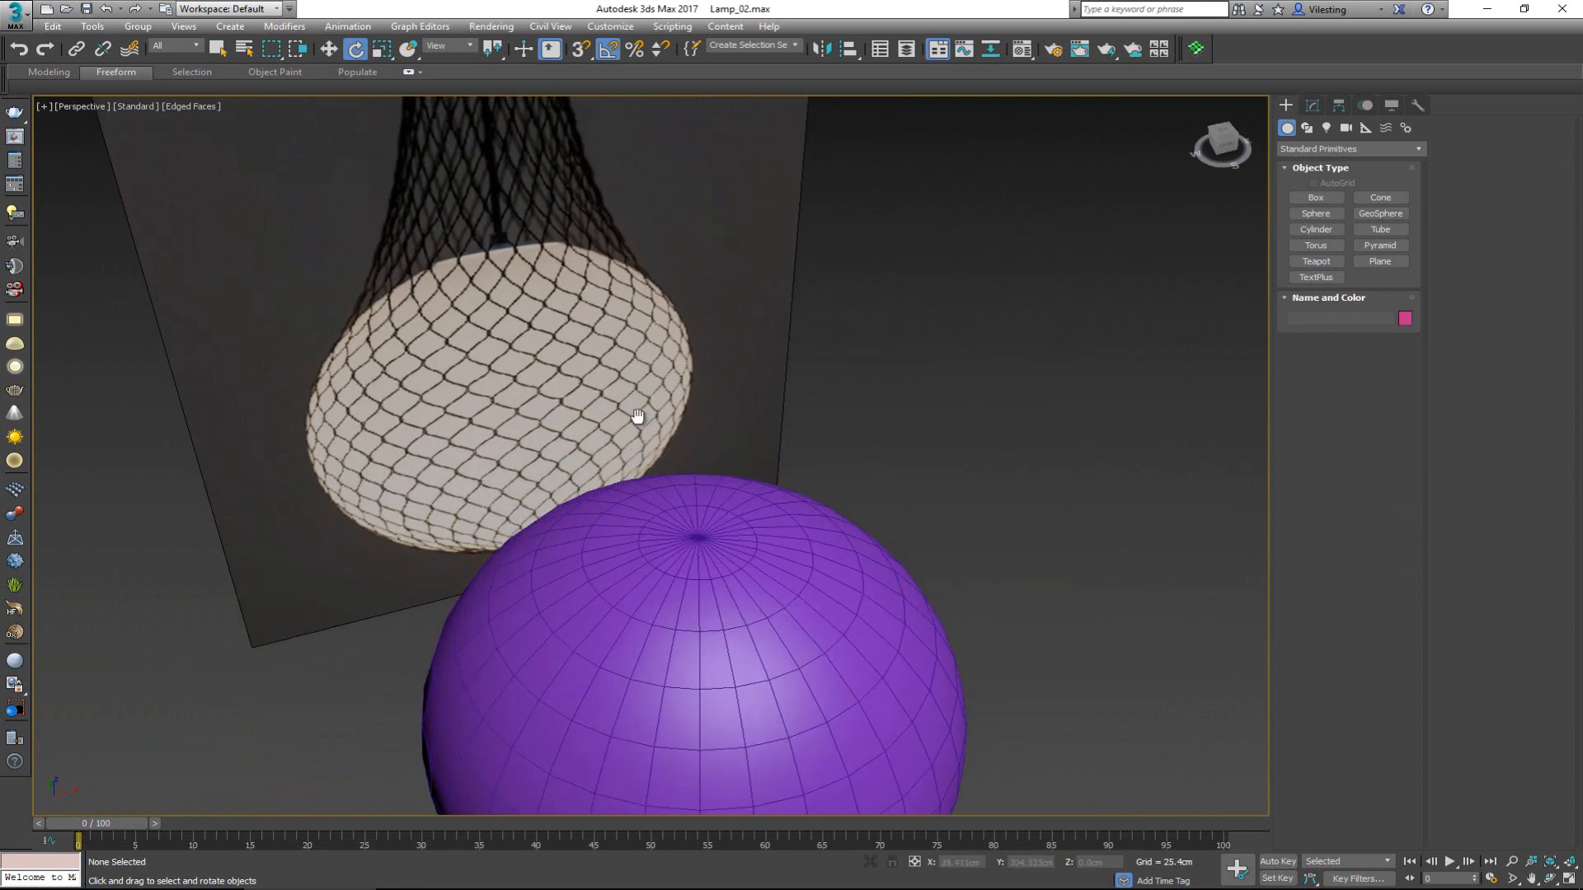
scroll(640, 420, "down", 3)
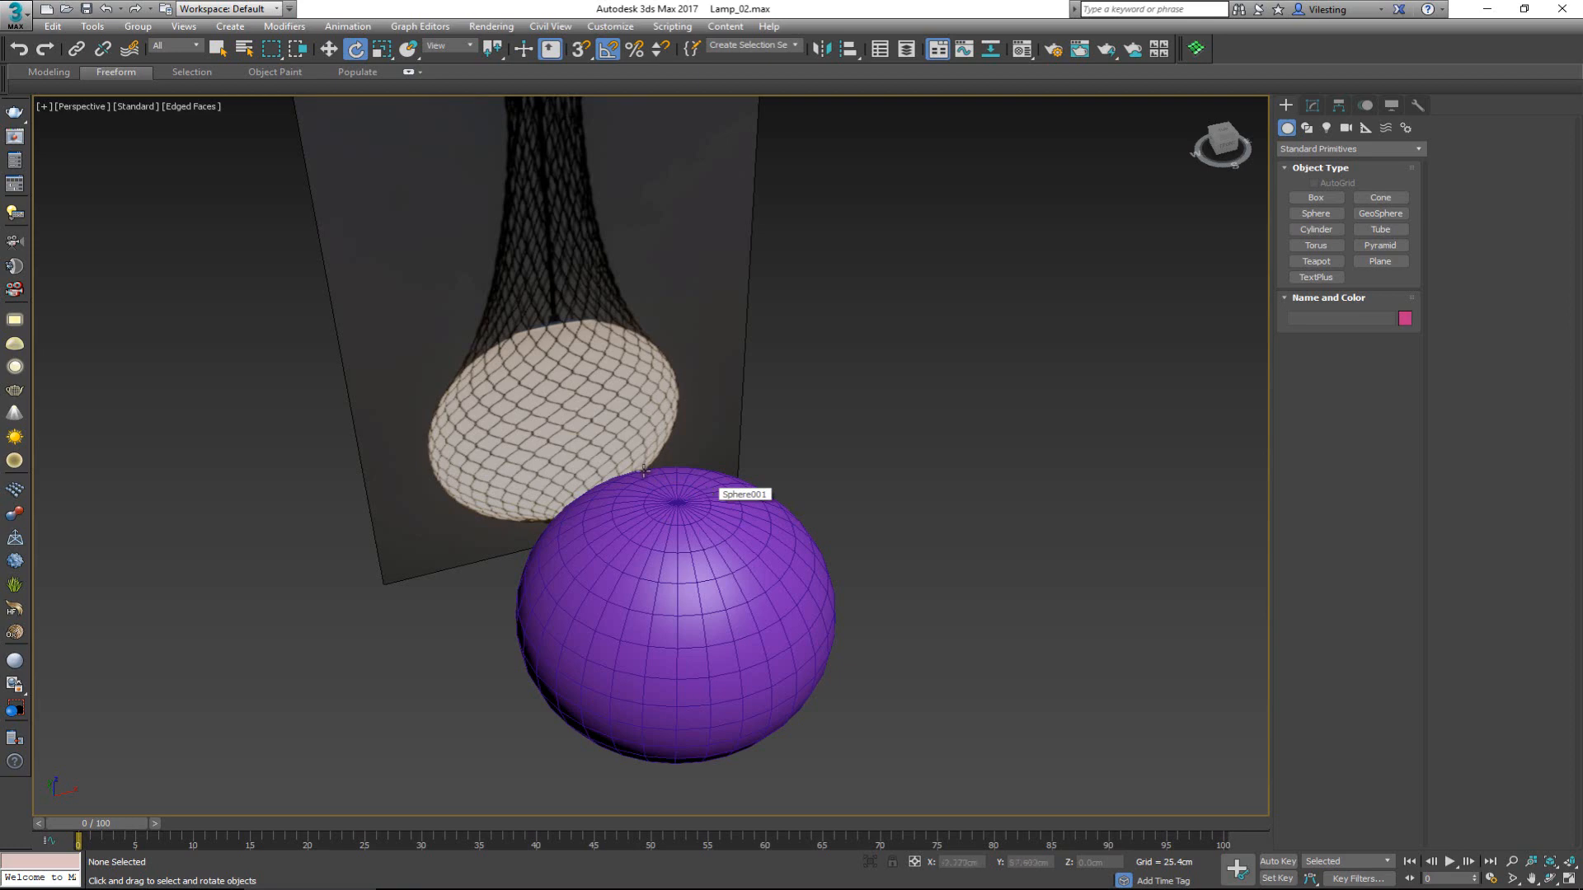
key("alt+w")
left_click(948, 281)
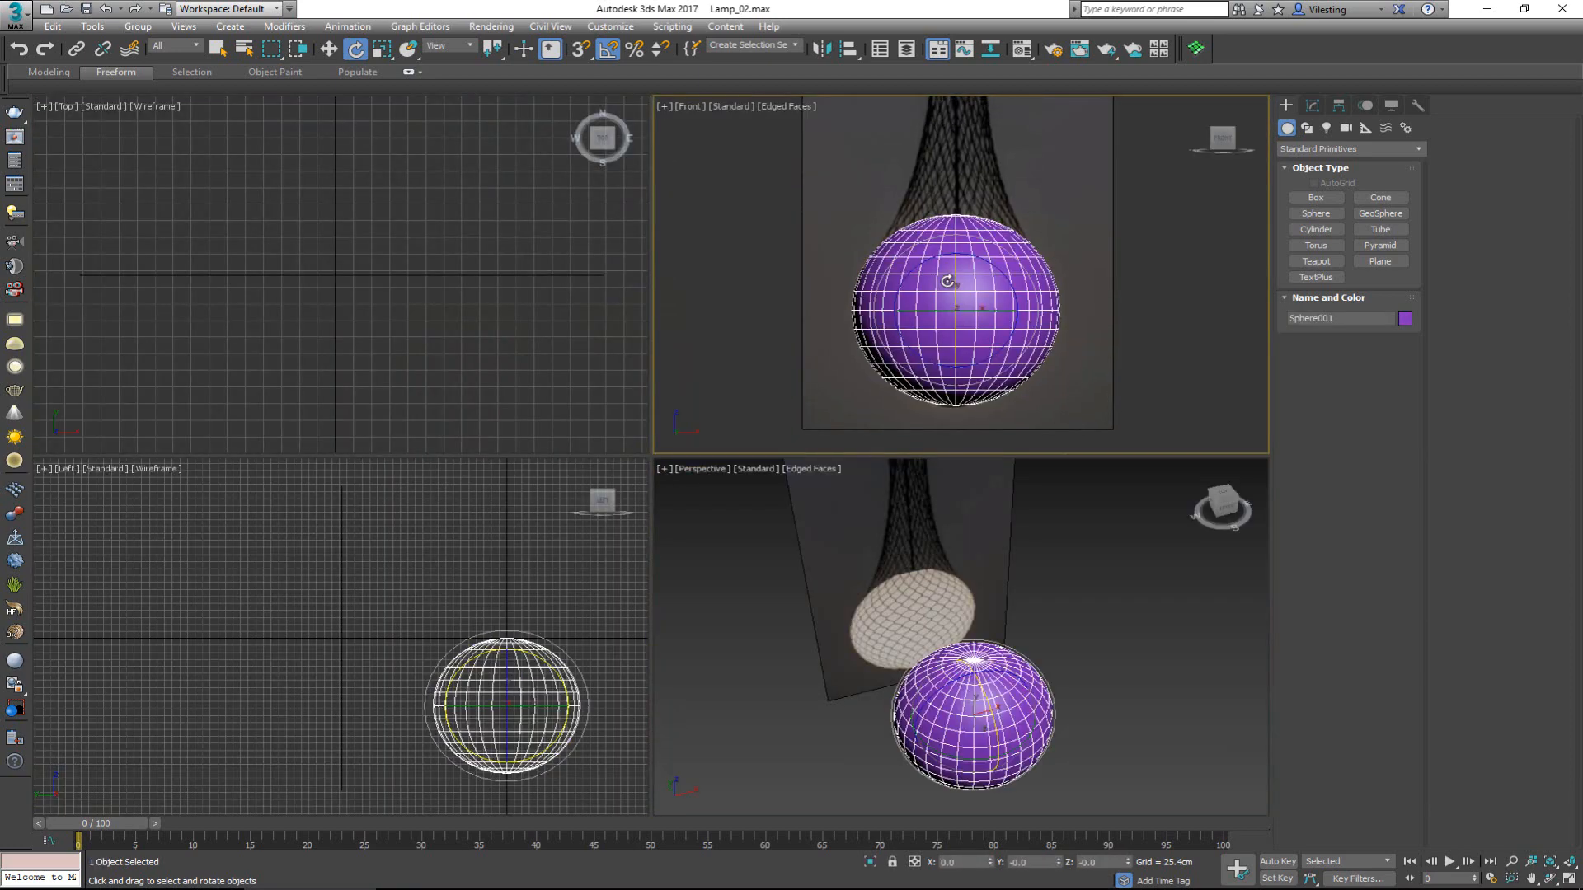
key("w")
key("alt+w")
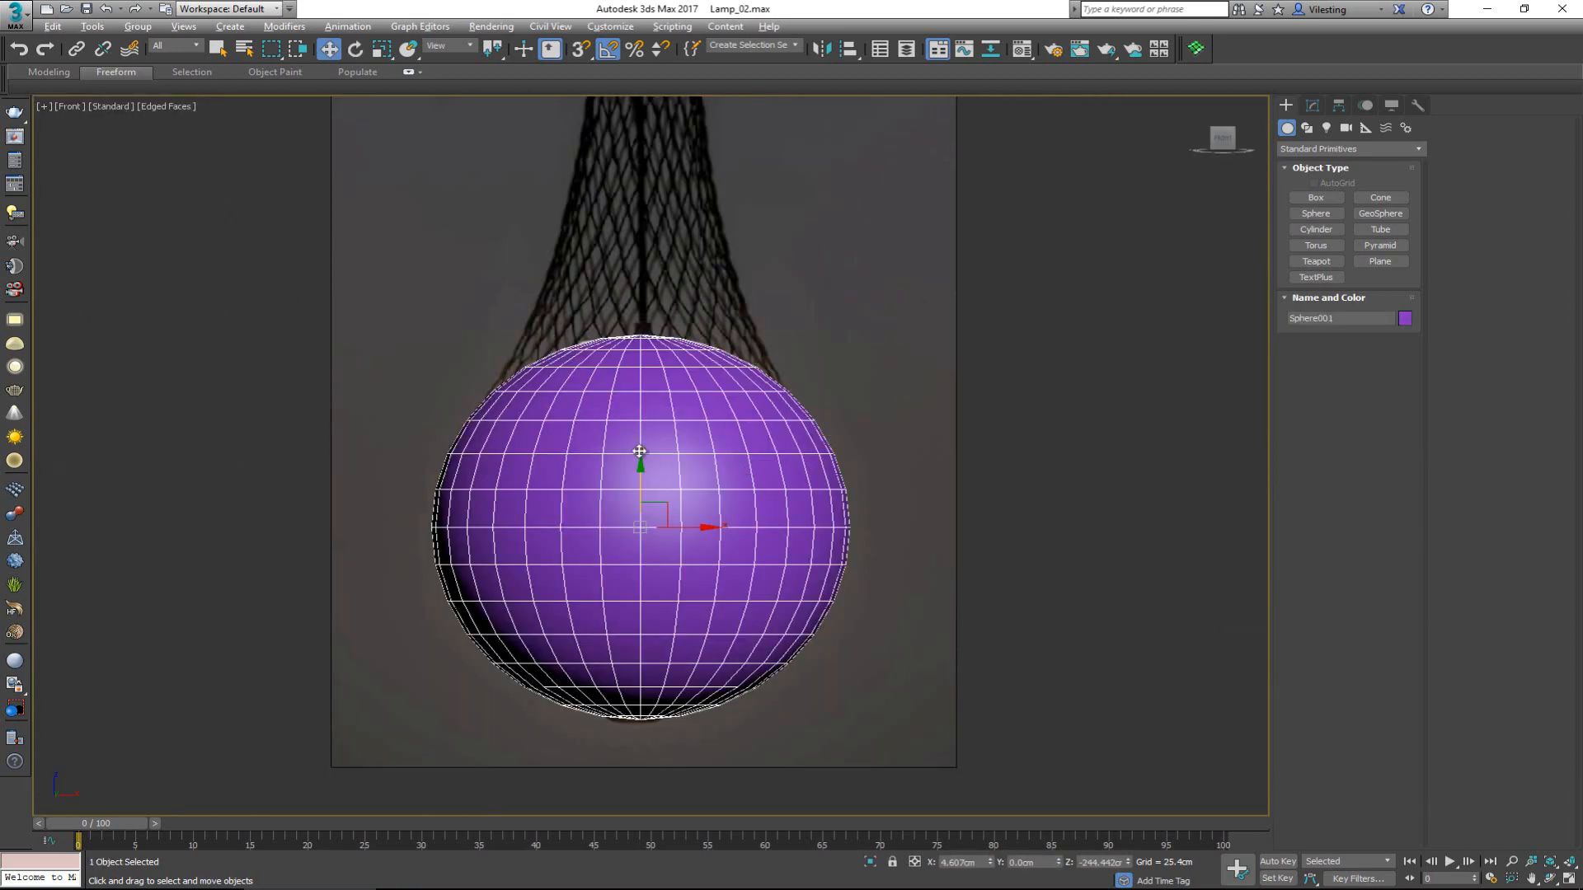
key("alt+x")
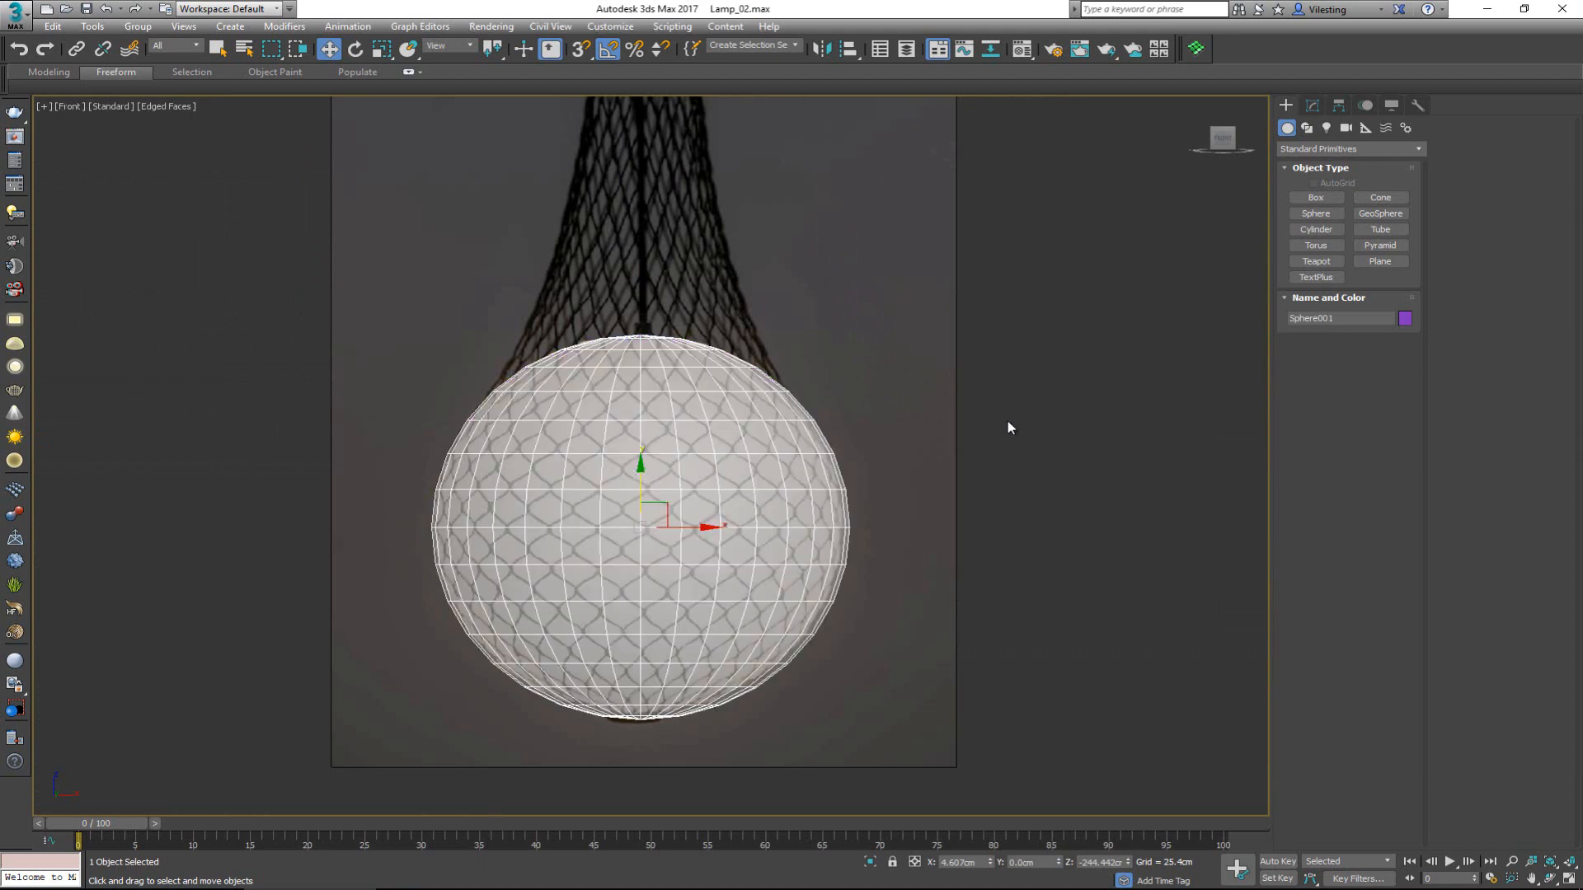
left_click(1017, 343)
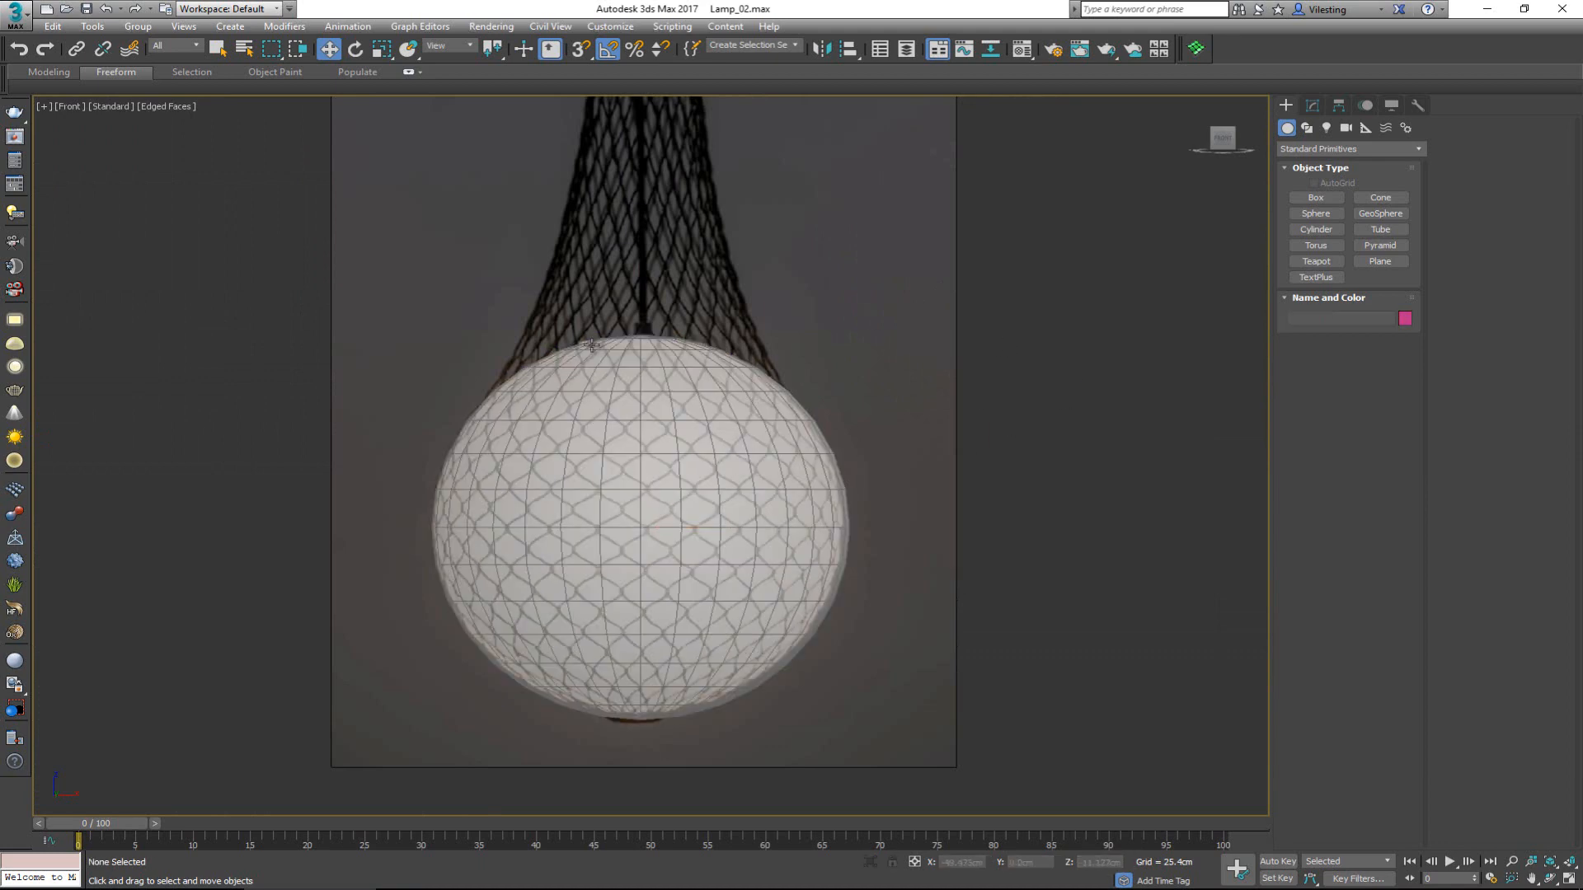
Add an Edit Poly modifier to the sphere and select the edge loop closest to its top pole
scroll(593, 346, "up", 8)
scroll(602, 366, "up", 2)
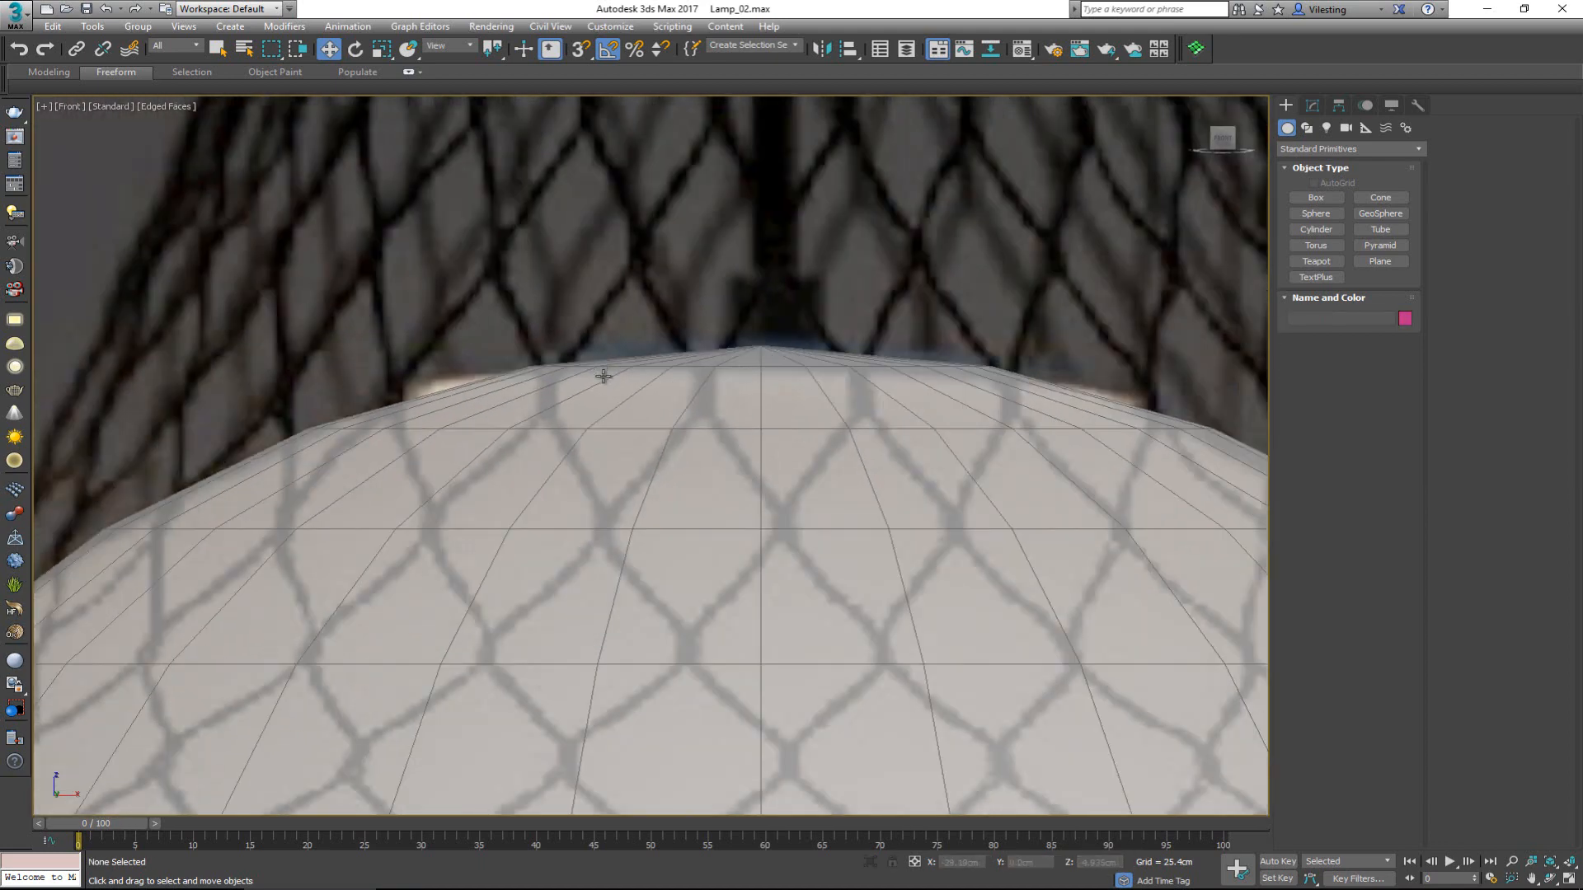
scroll(603, 376, "down", 3)
scroll(682, 385, "down", 4)
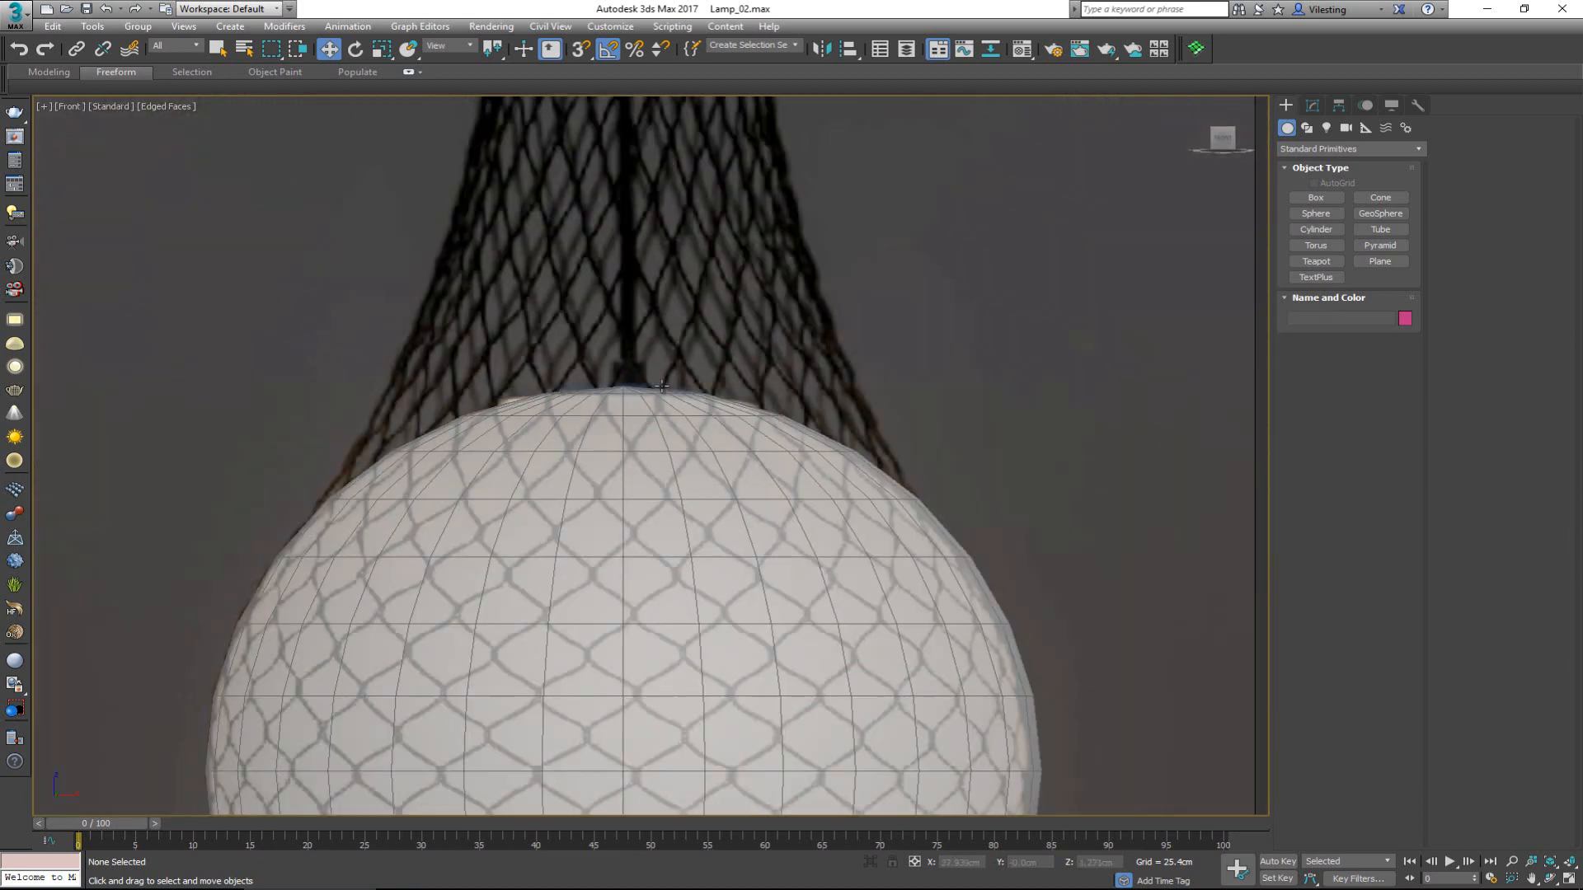
scroll(604, 375, "up", 6)
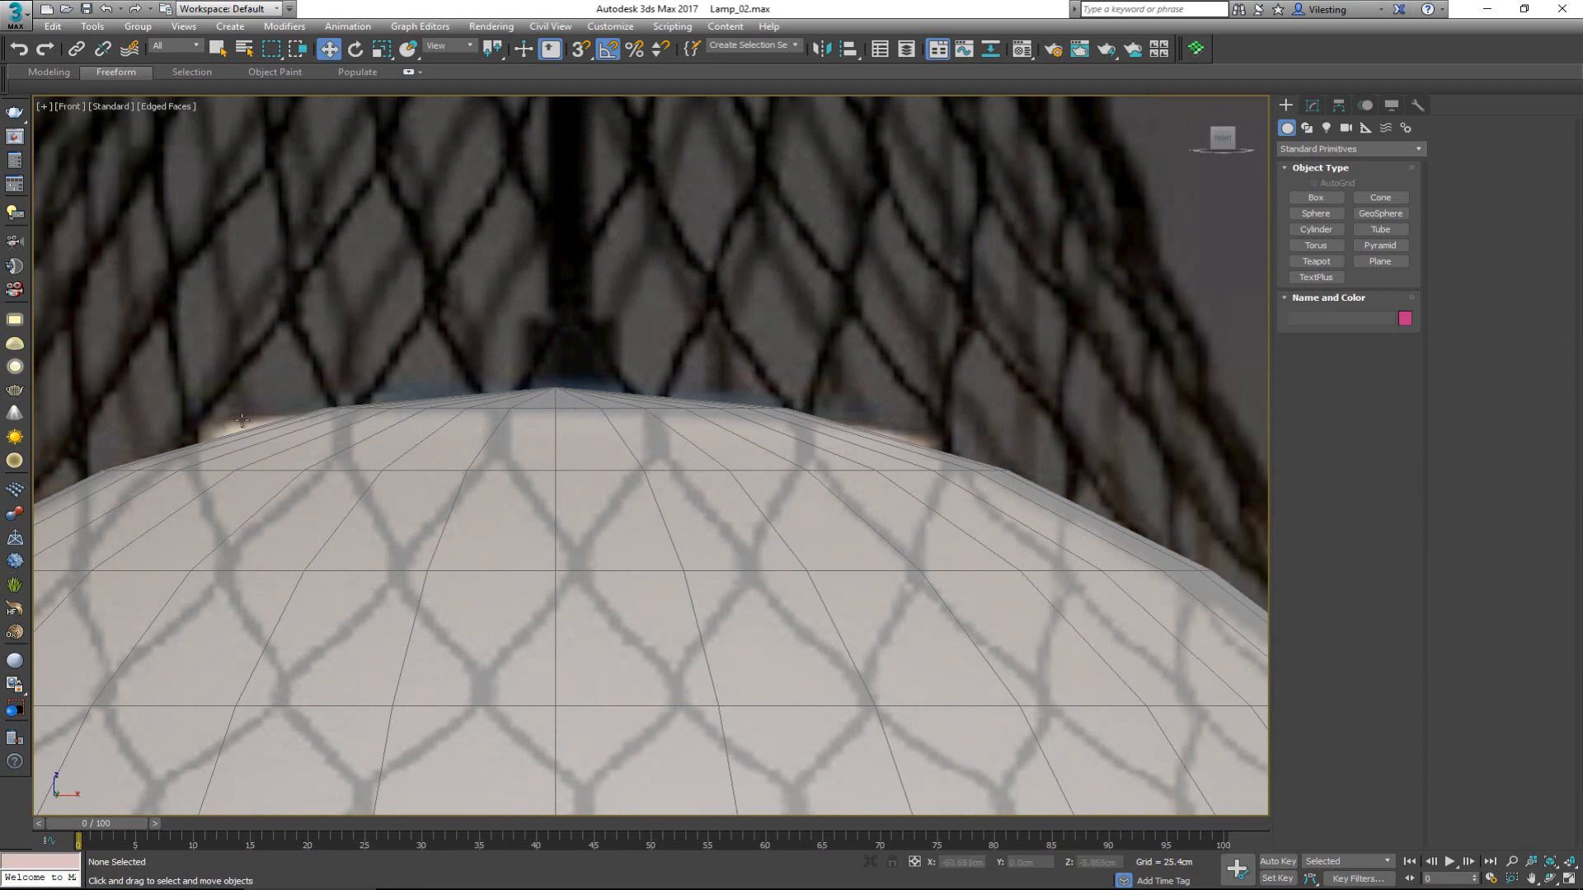
left_click(545, 410)
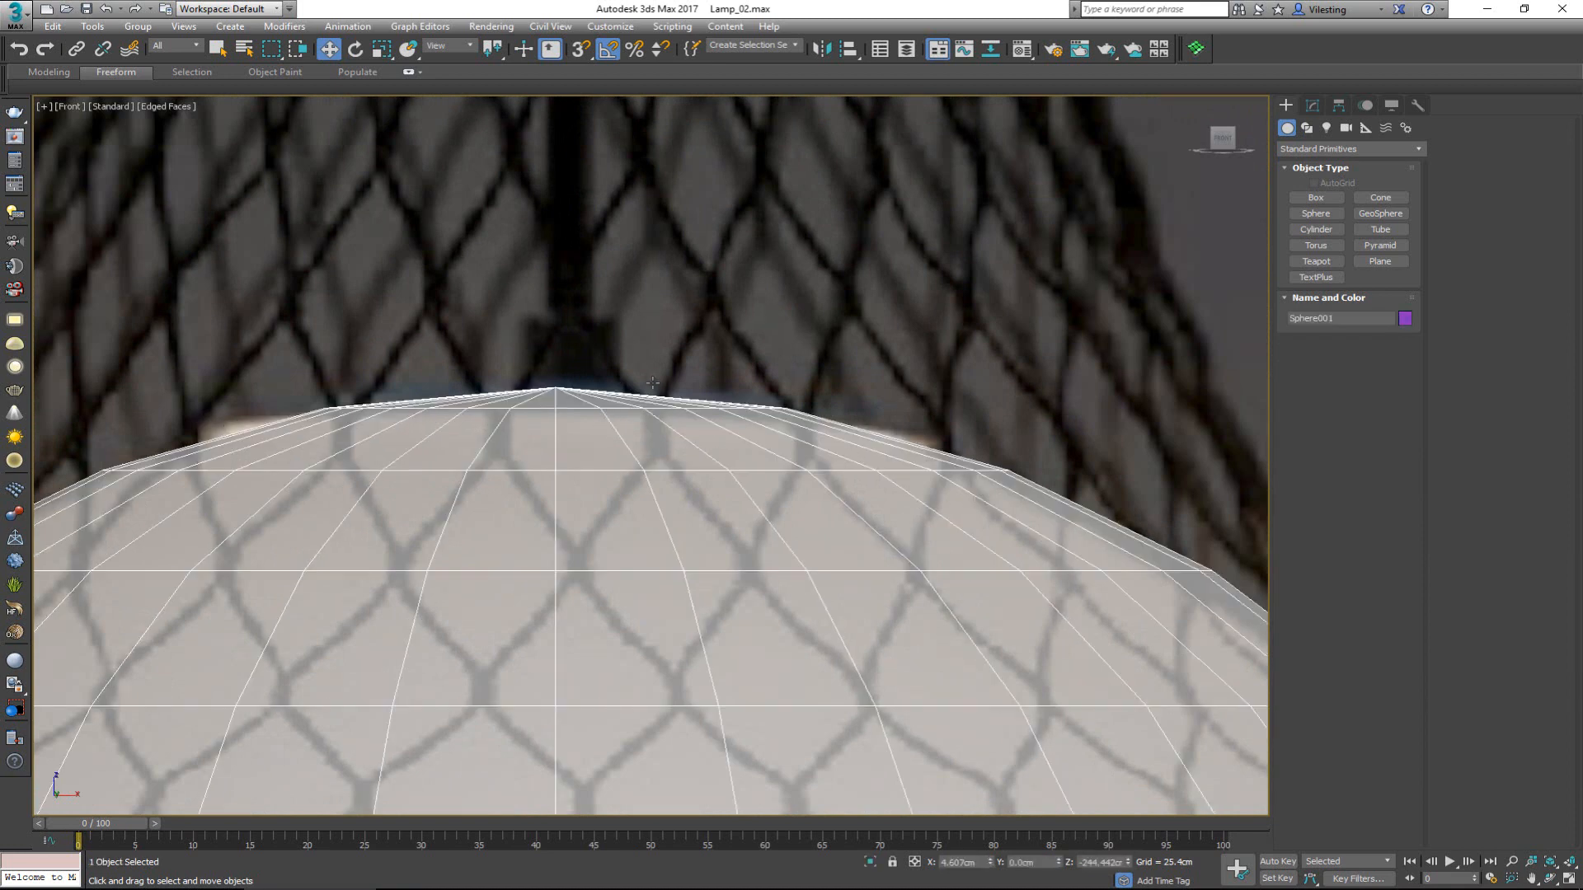
left_click(1312, 105)
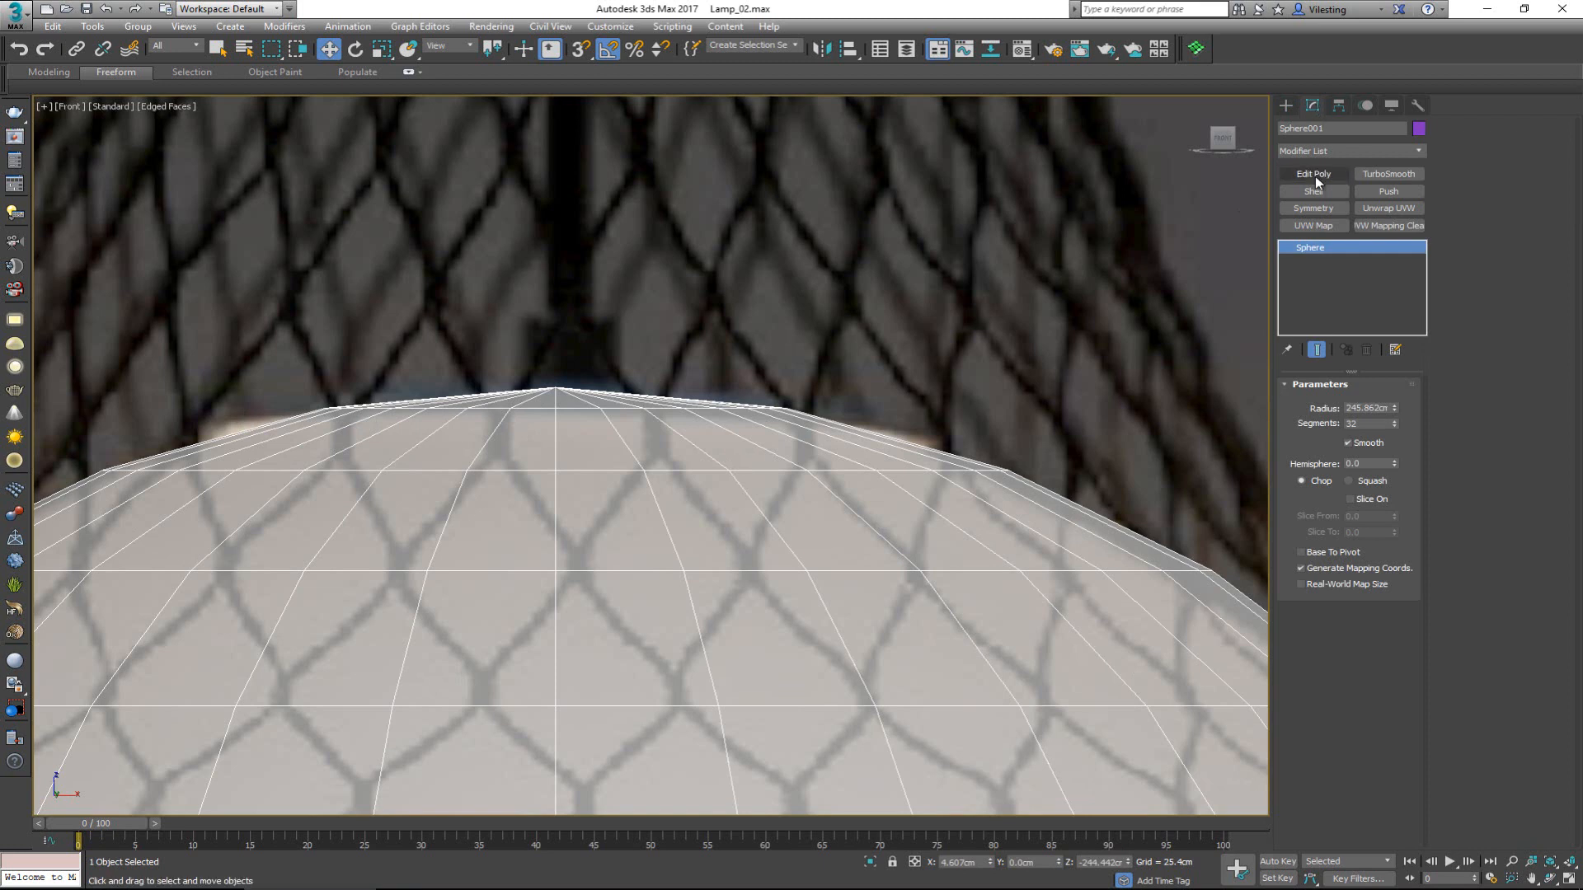
left_click(1315, 177)
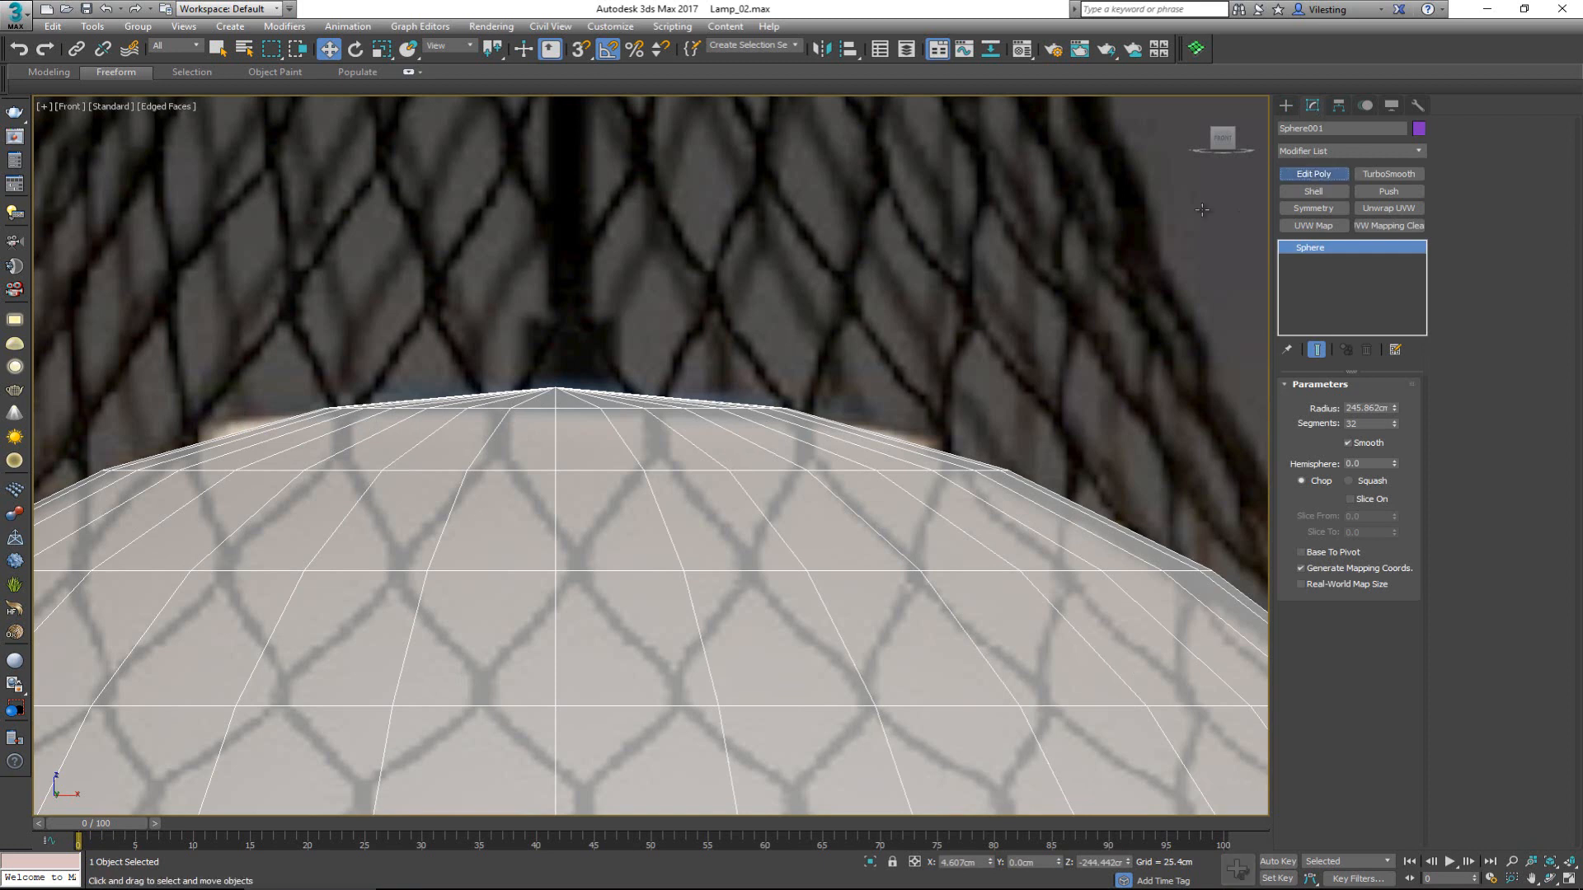
double_click(524, 409)
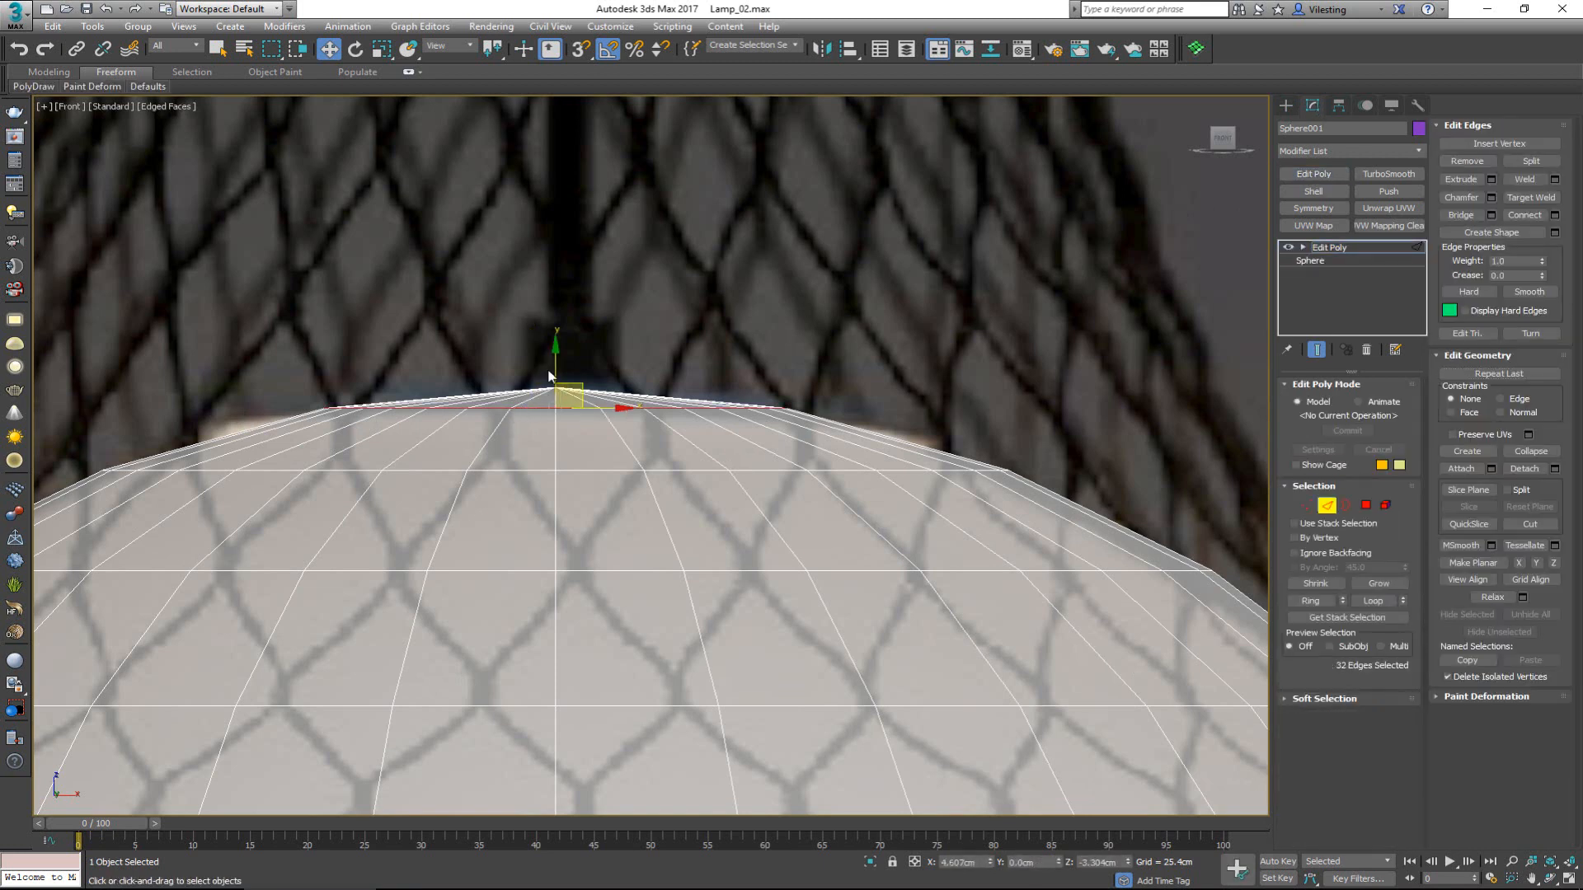
Lower the edge loop around the sphere's top pole by about 2.2 cm and scale it uniformly to match the reference globe
left_click_drag(558, 364, 557, 375)
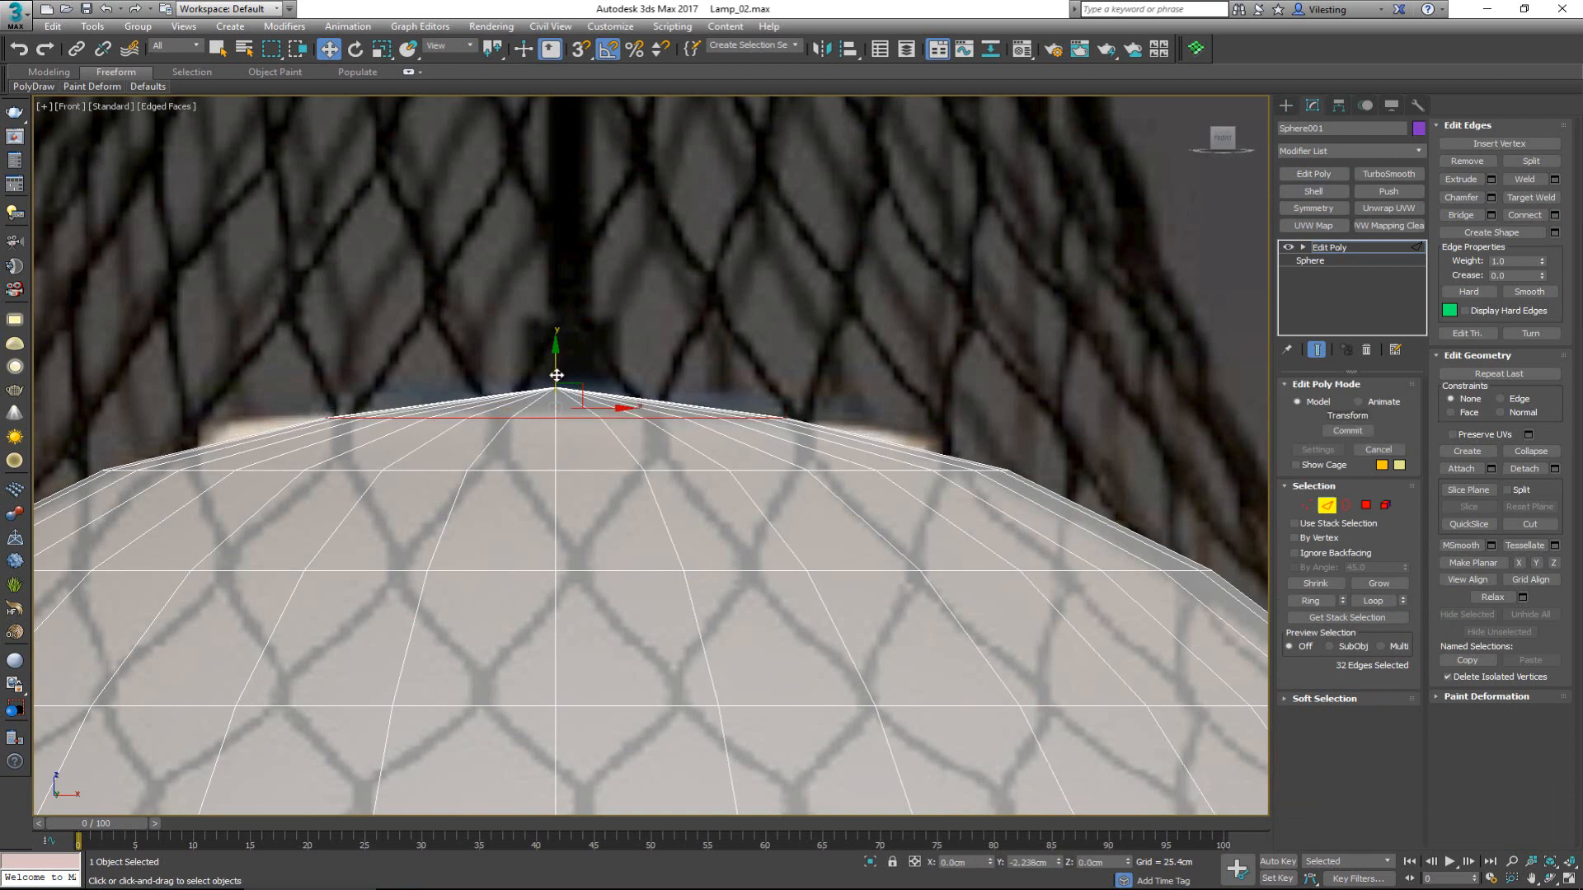
key("r")
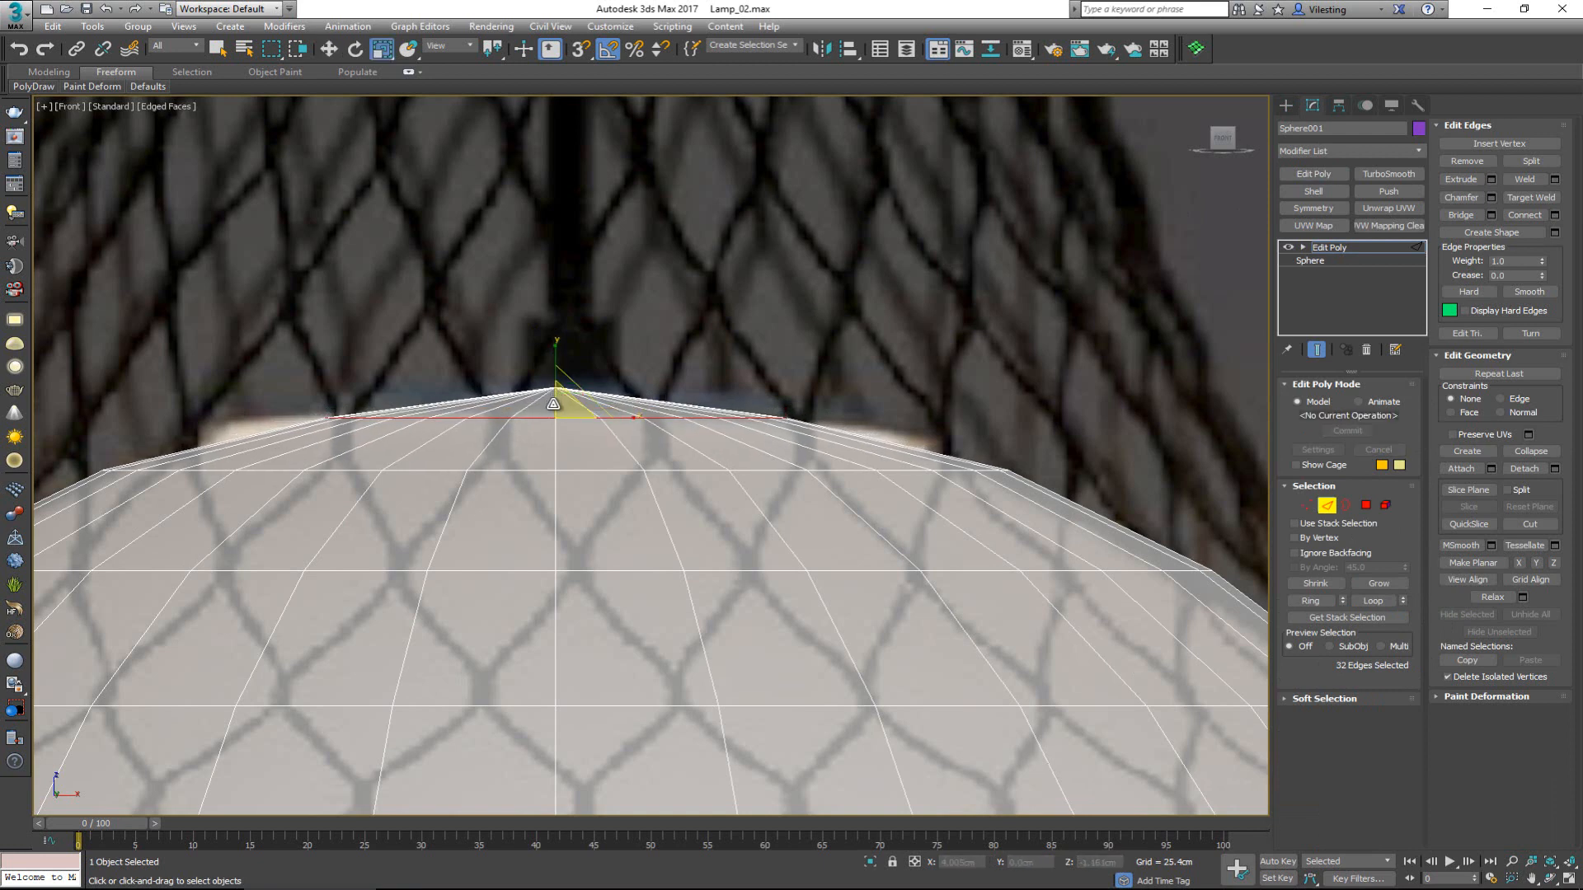
left_click_drag(555, 402, 561, 382)
scroll(654, 460, "down", 5)
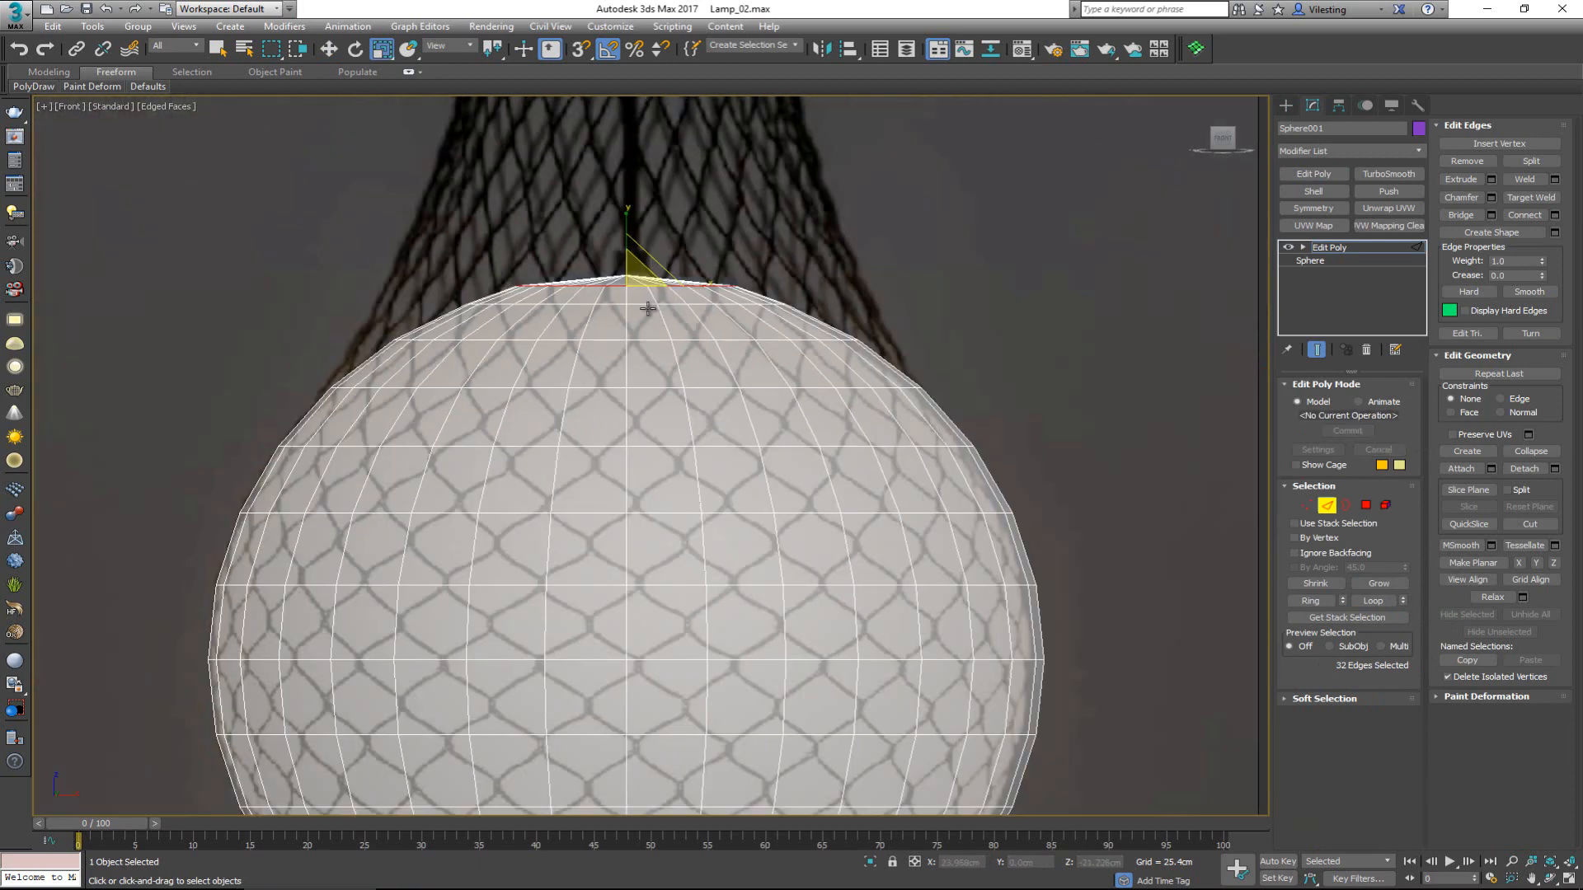
scroll(695, 299, "up", 4)
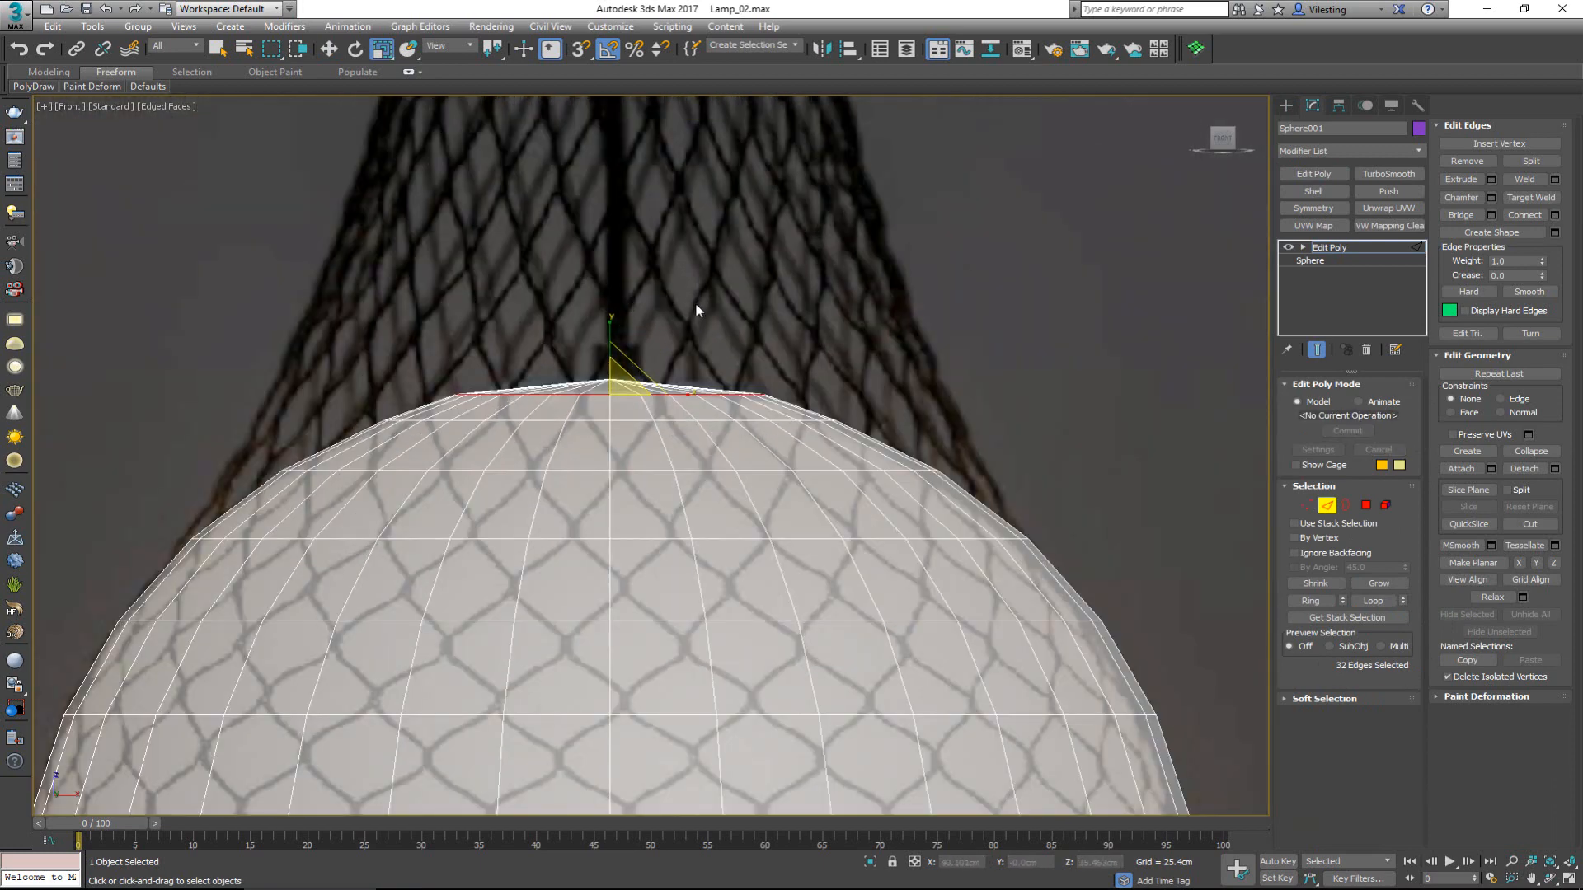
Turn off the sphere's see-through display and detach the polygons around its top pole as a separate object
key("alt+w")
key("alt+w")
scroll(660, 412, "up", 5)
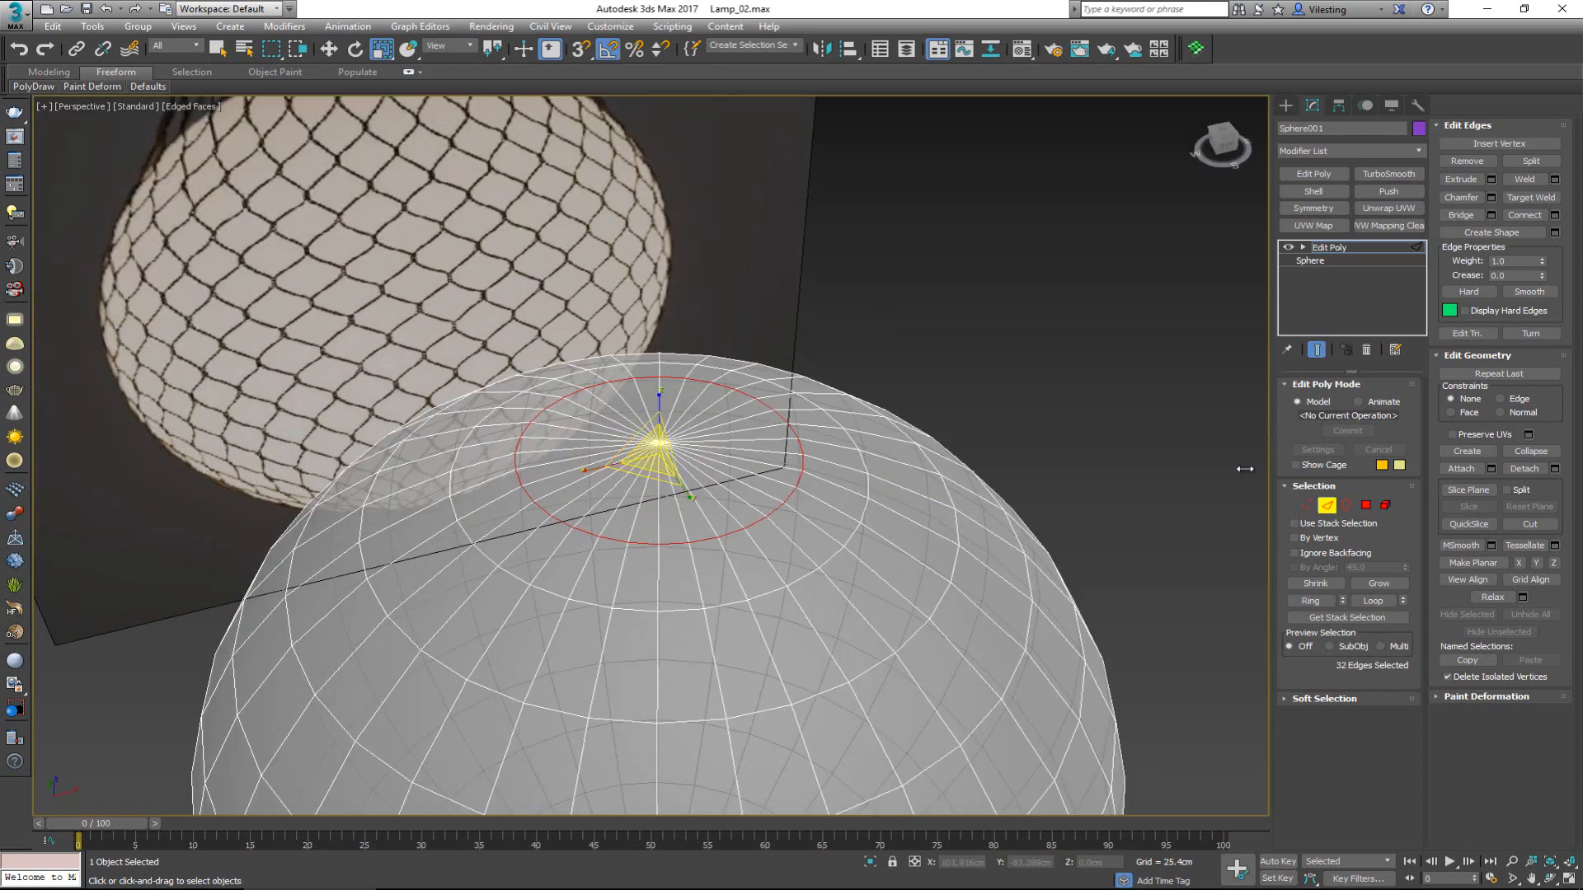
key("1")
left_click(669, 446)
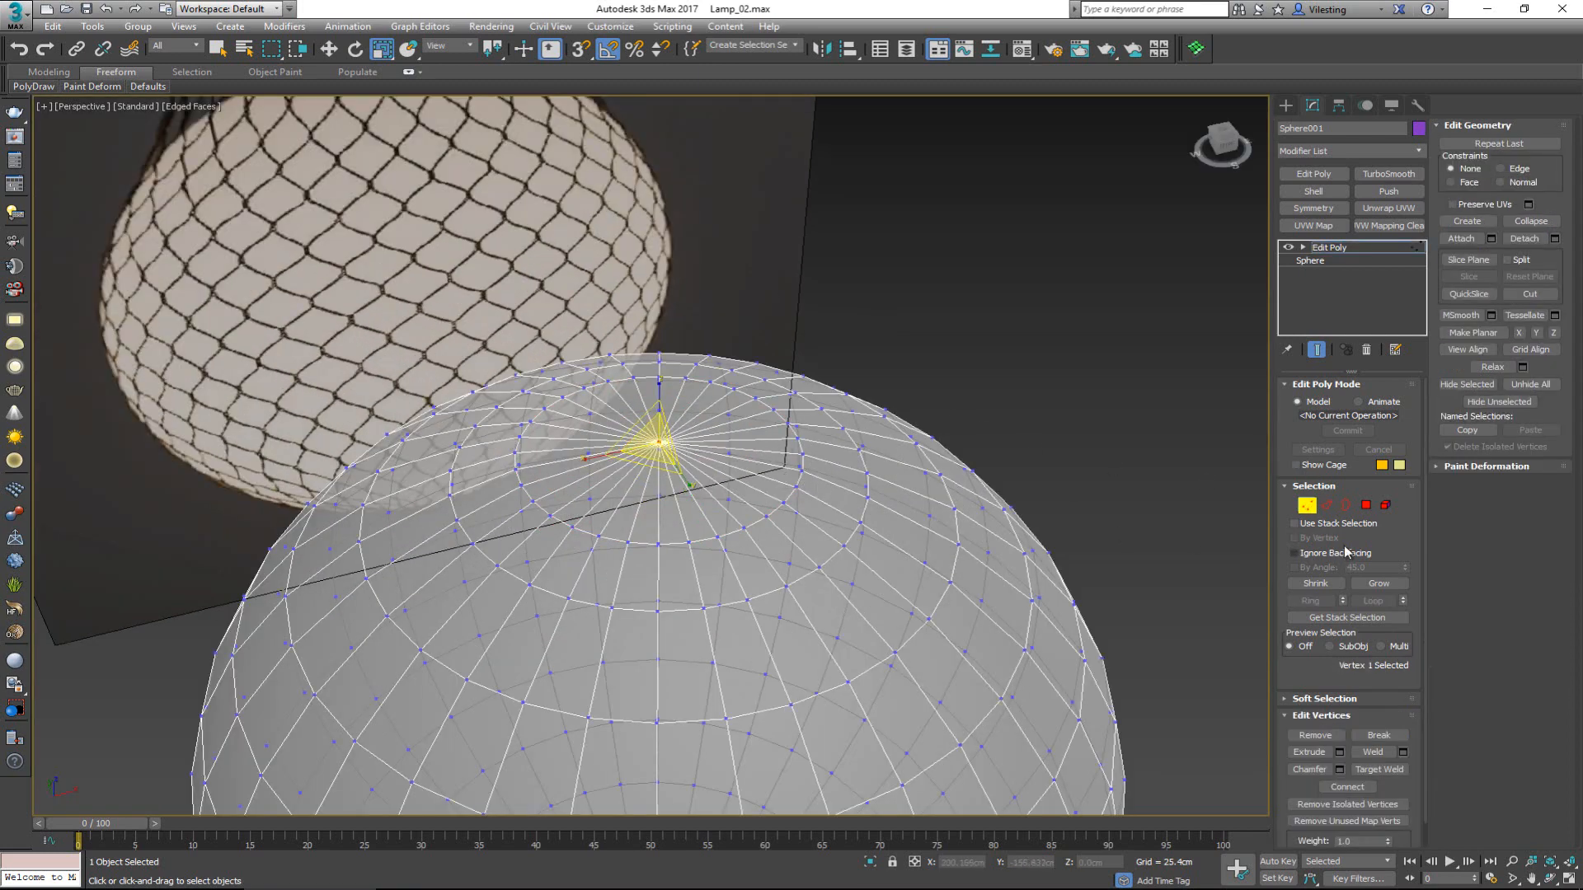
left_click(1366, 505, "ctrl")
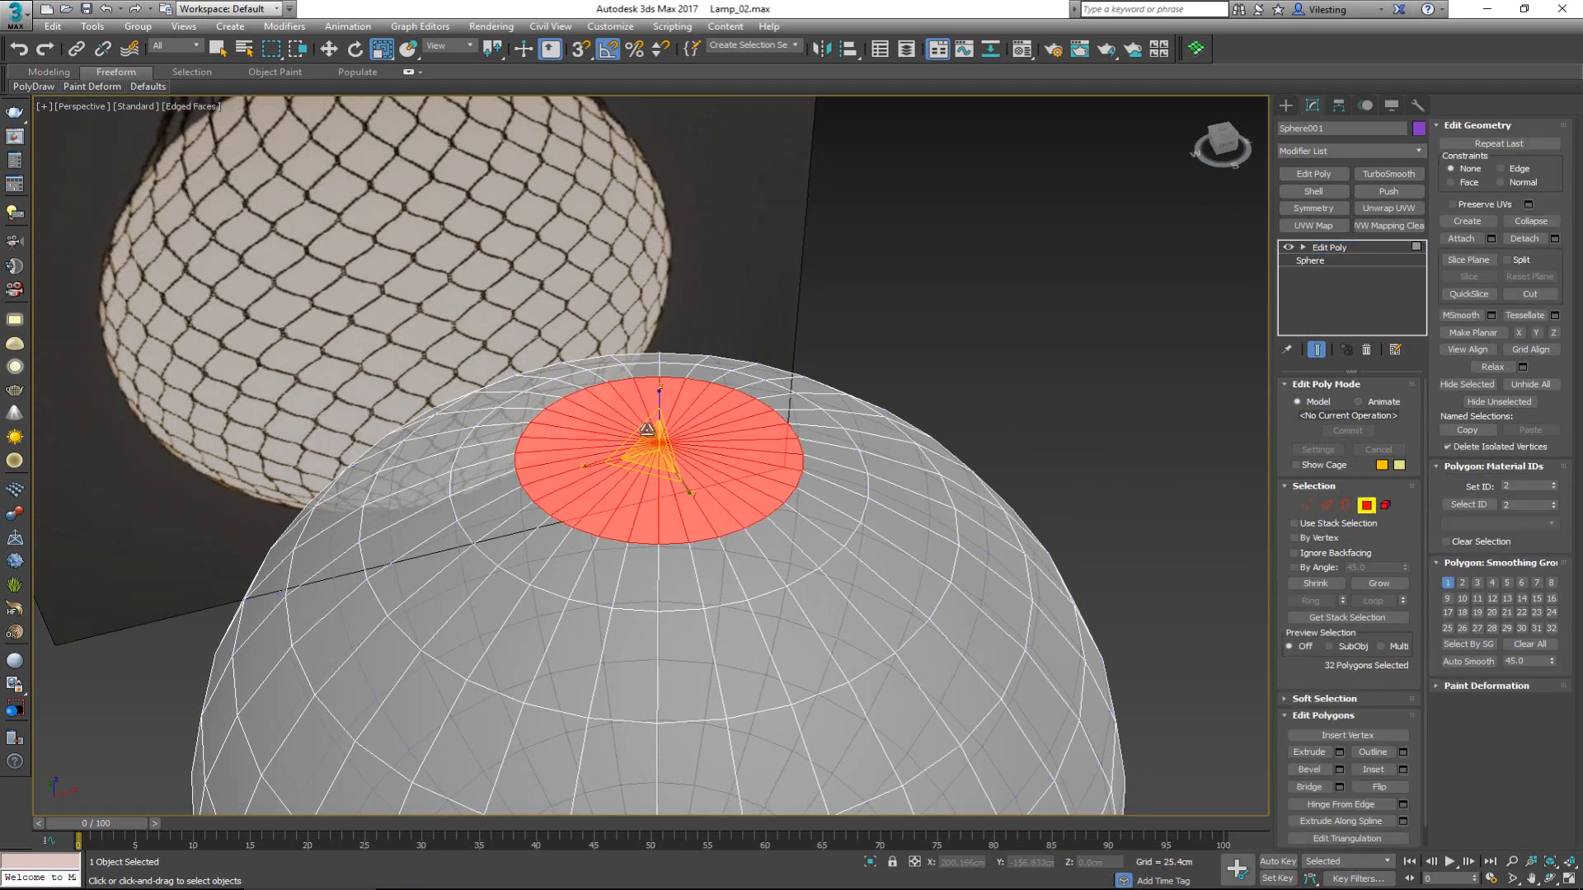
key("alt+x")
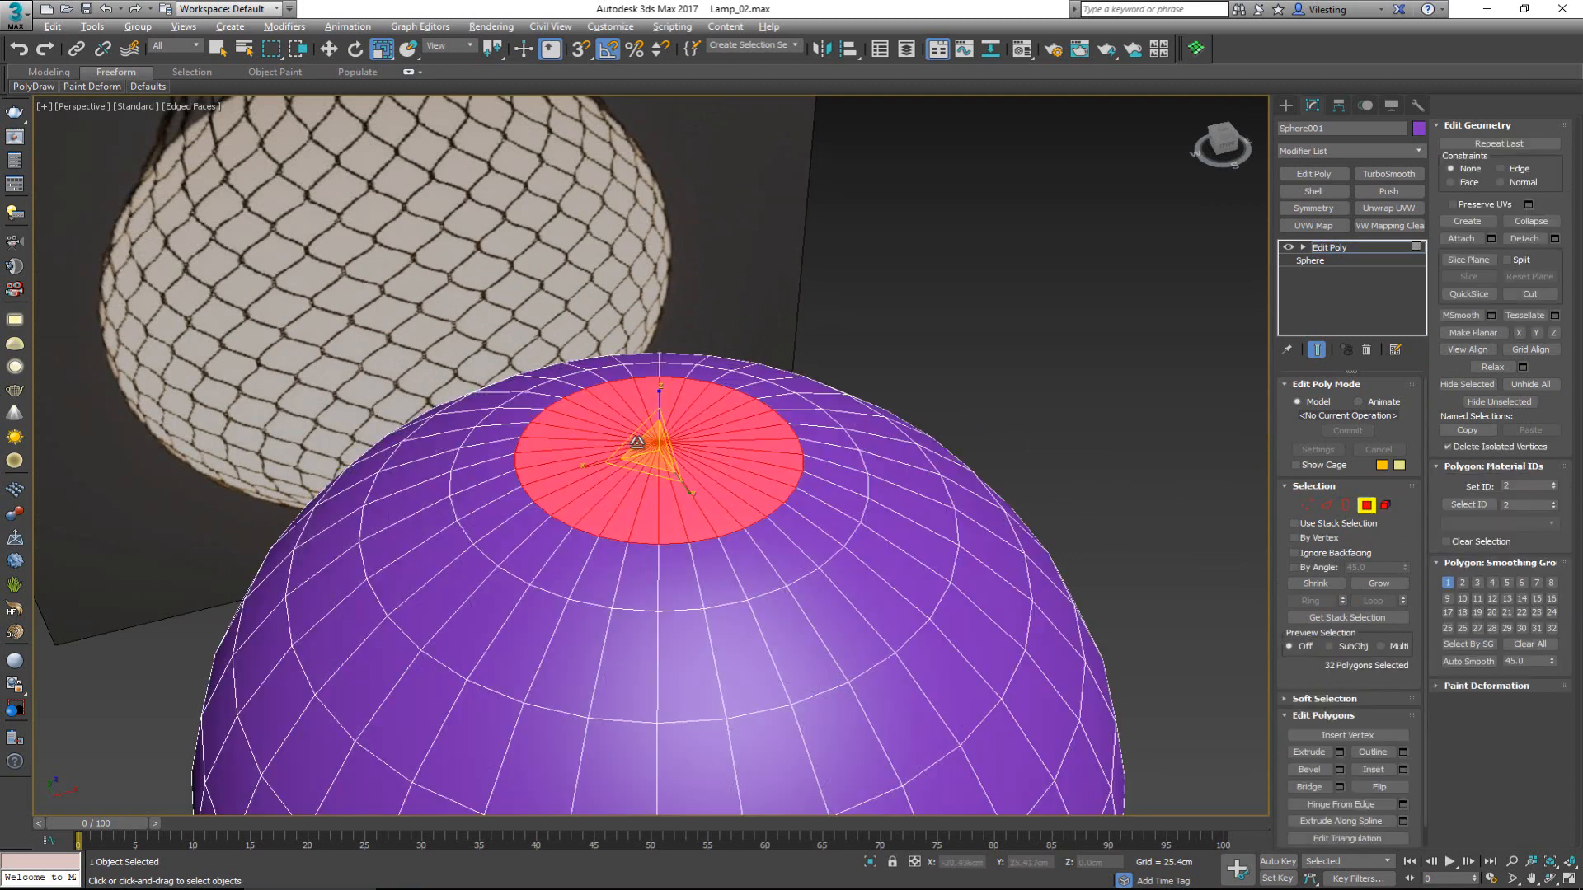
middle_click_drag(587, 426, 992, 328, "alt")
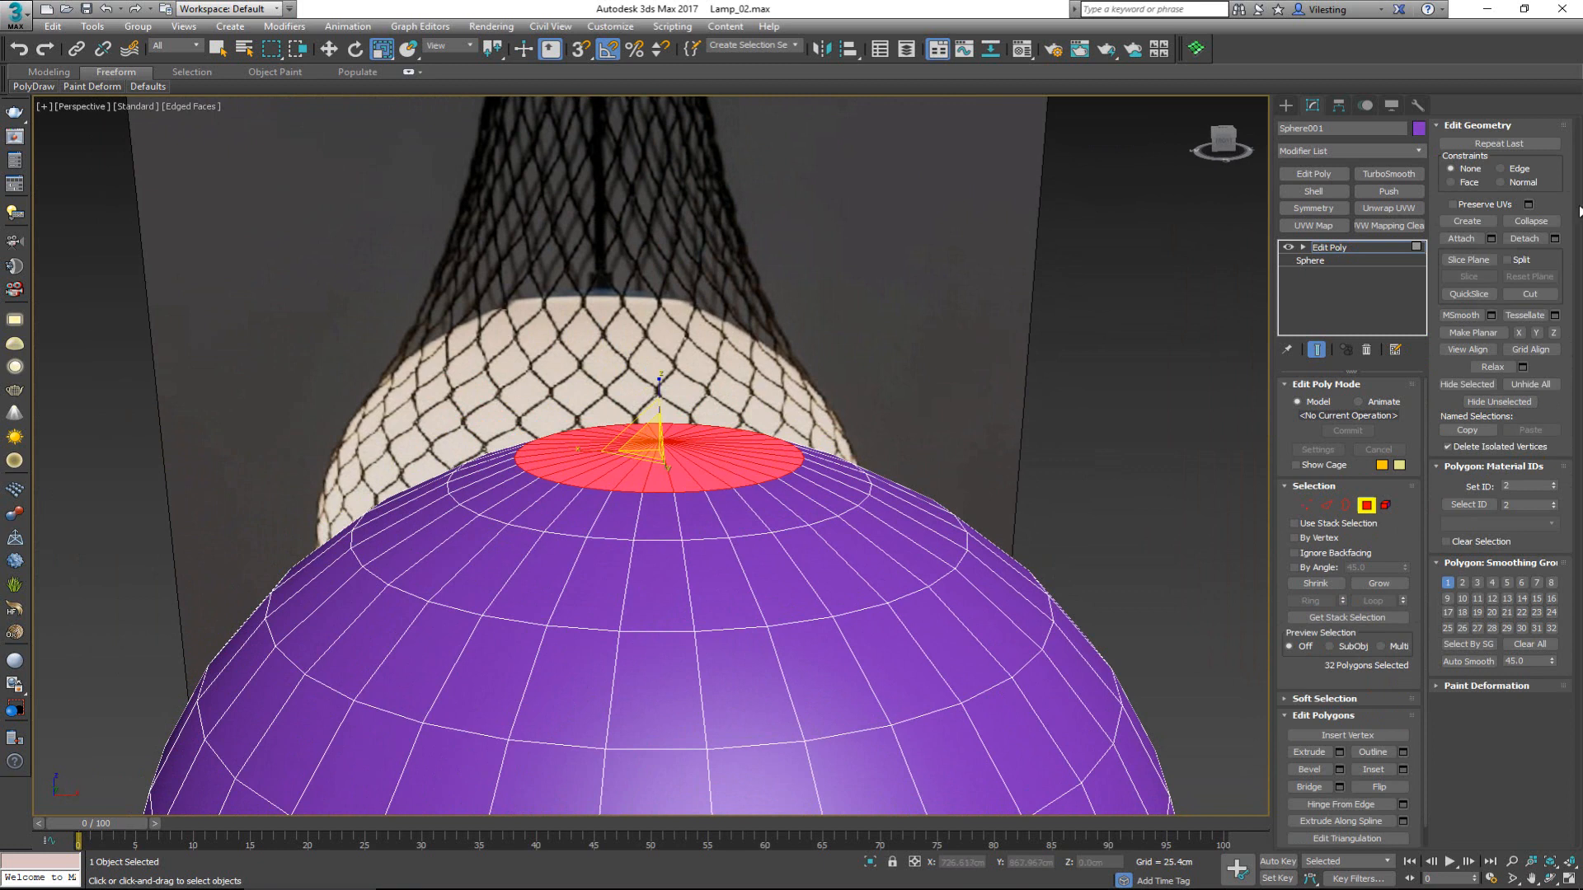
left_click(1554, 239)
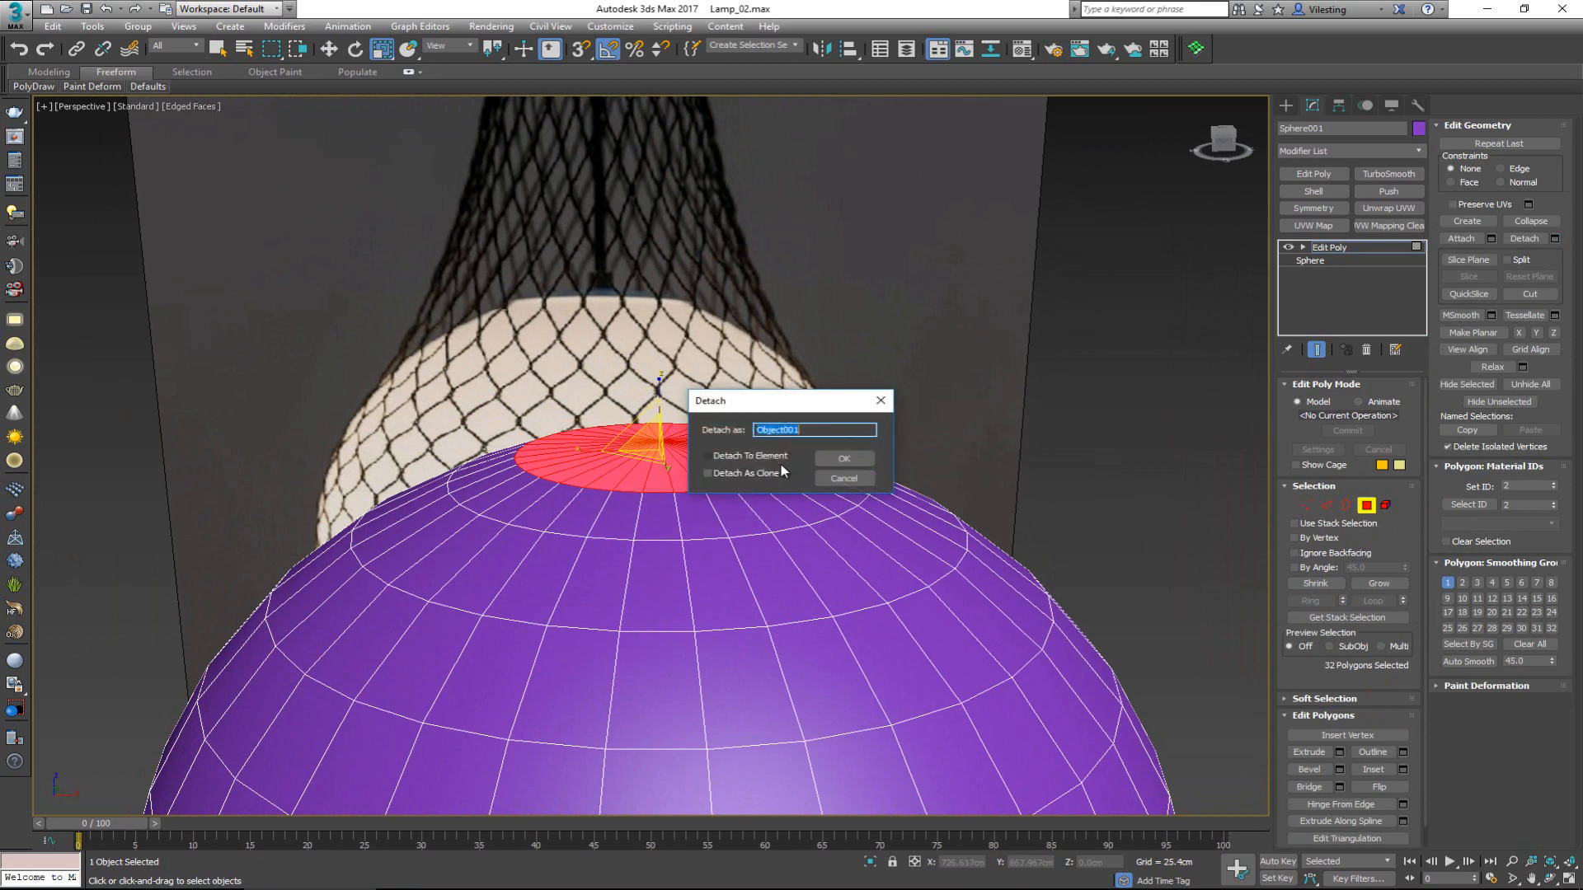
left_click(841, 458)
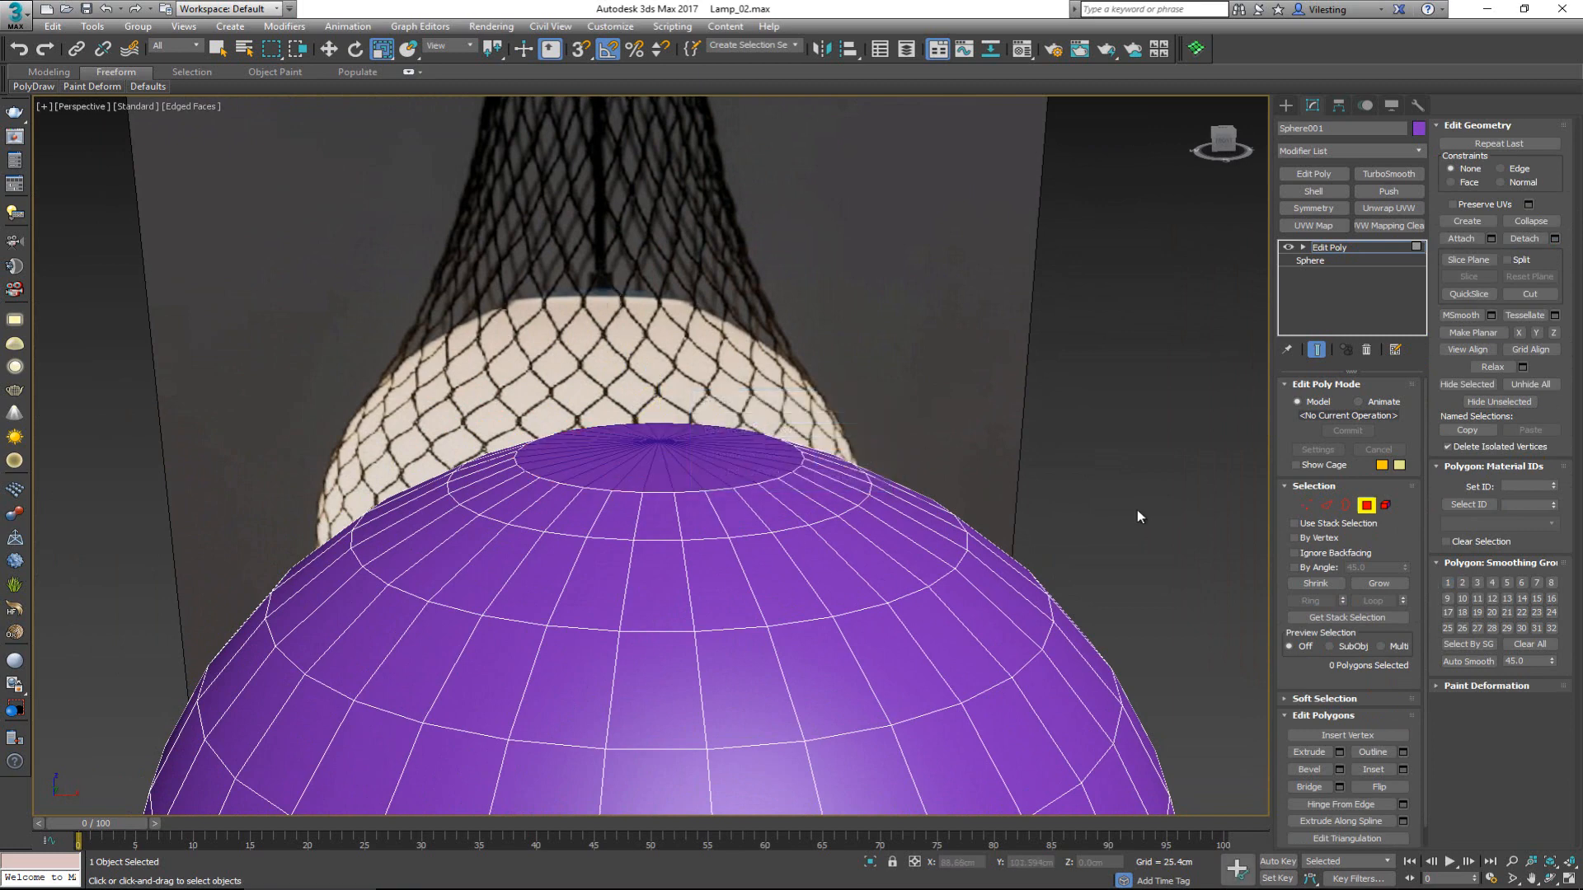
left_click(1366, 505)
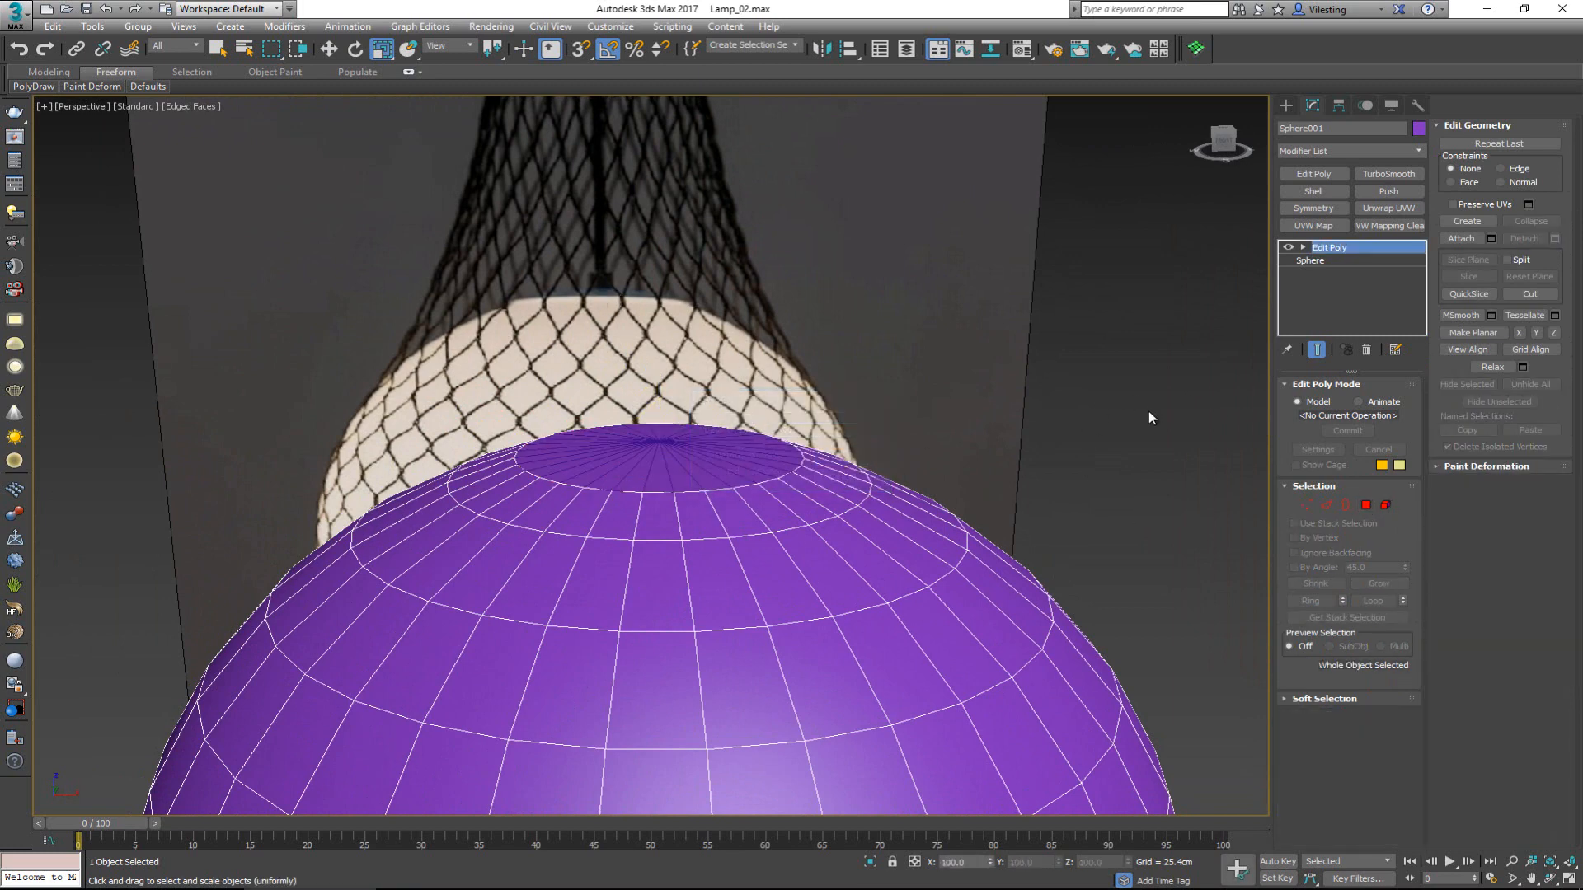
Select the detached cap and centre its pivot on the object
left_click(695, 461)
scroll(695, 457, "up", 5)
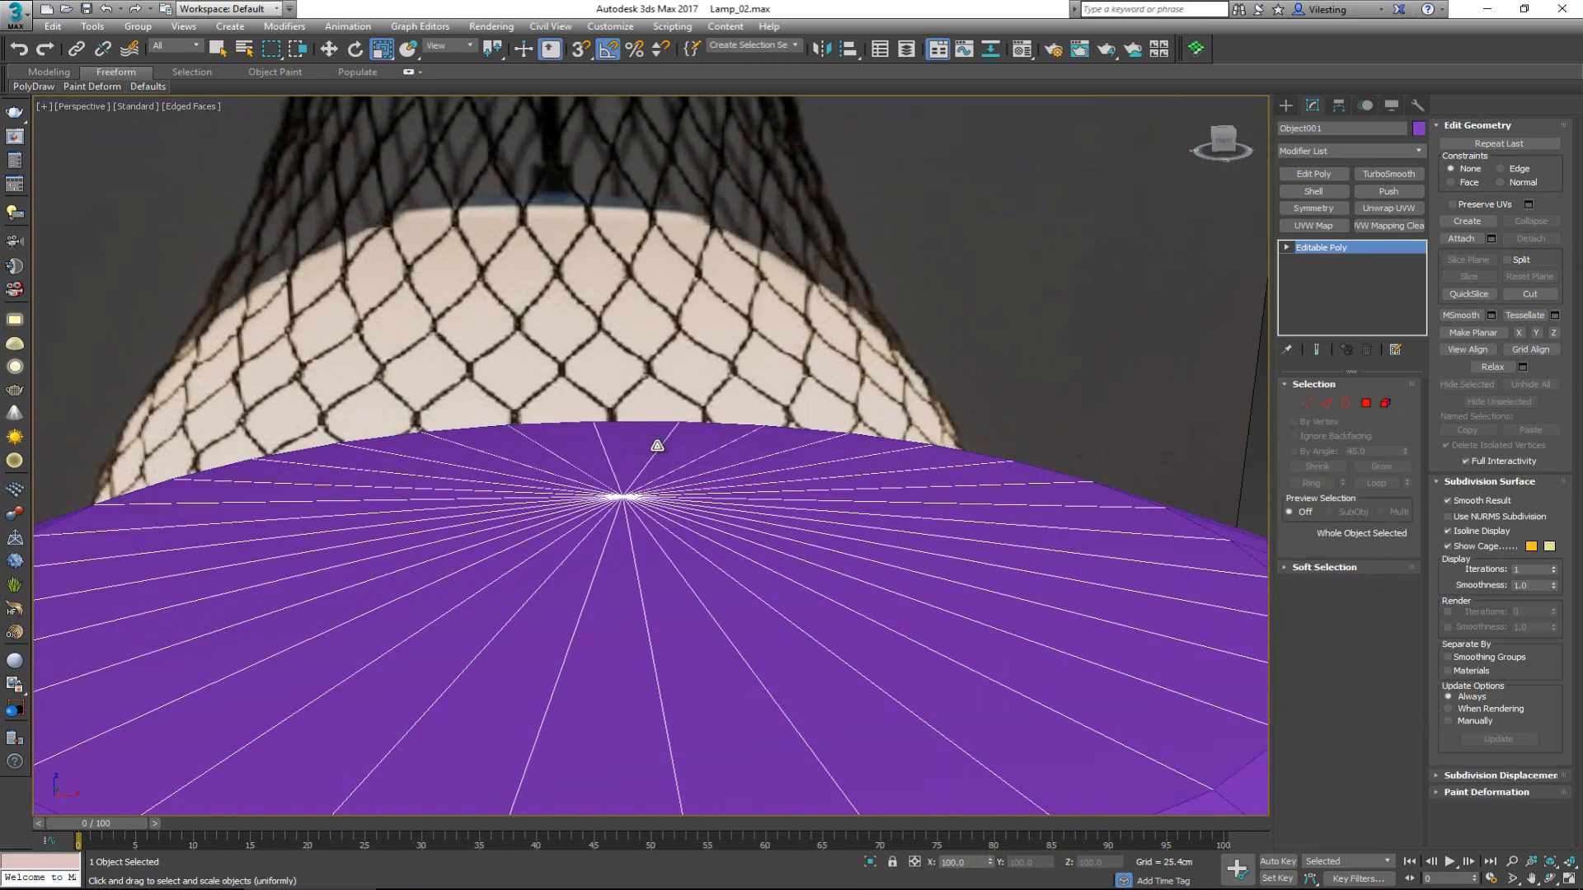
scroll(698, 398, "down", 5)
key("w")
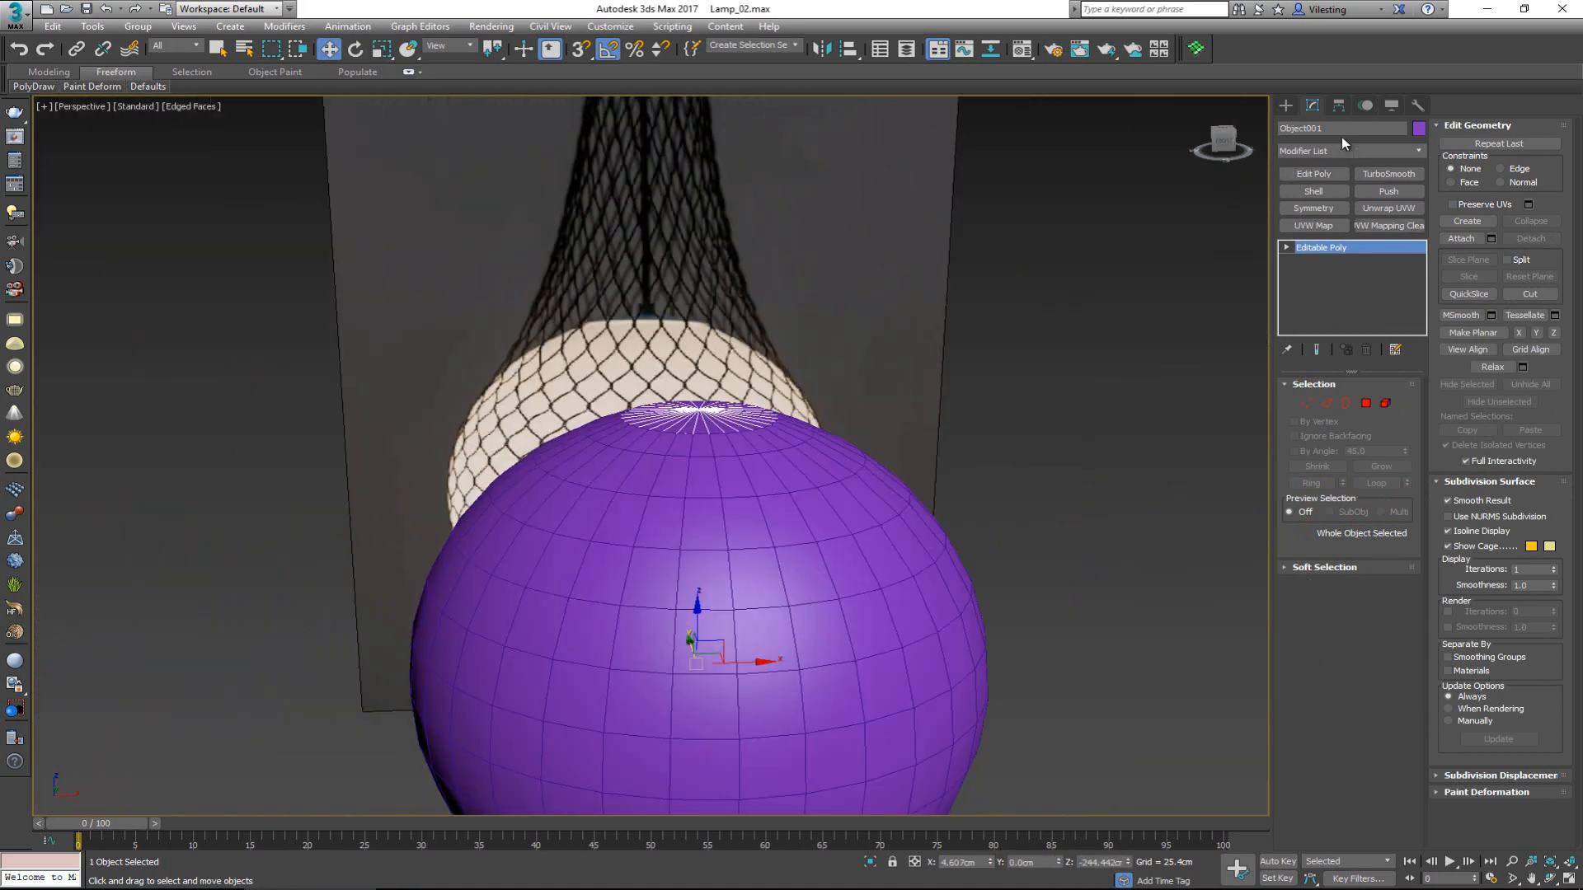
left_click(1338, 104)
left_click(1352, 212)
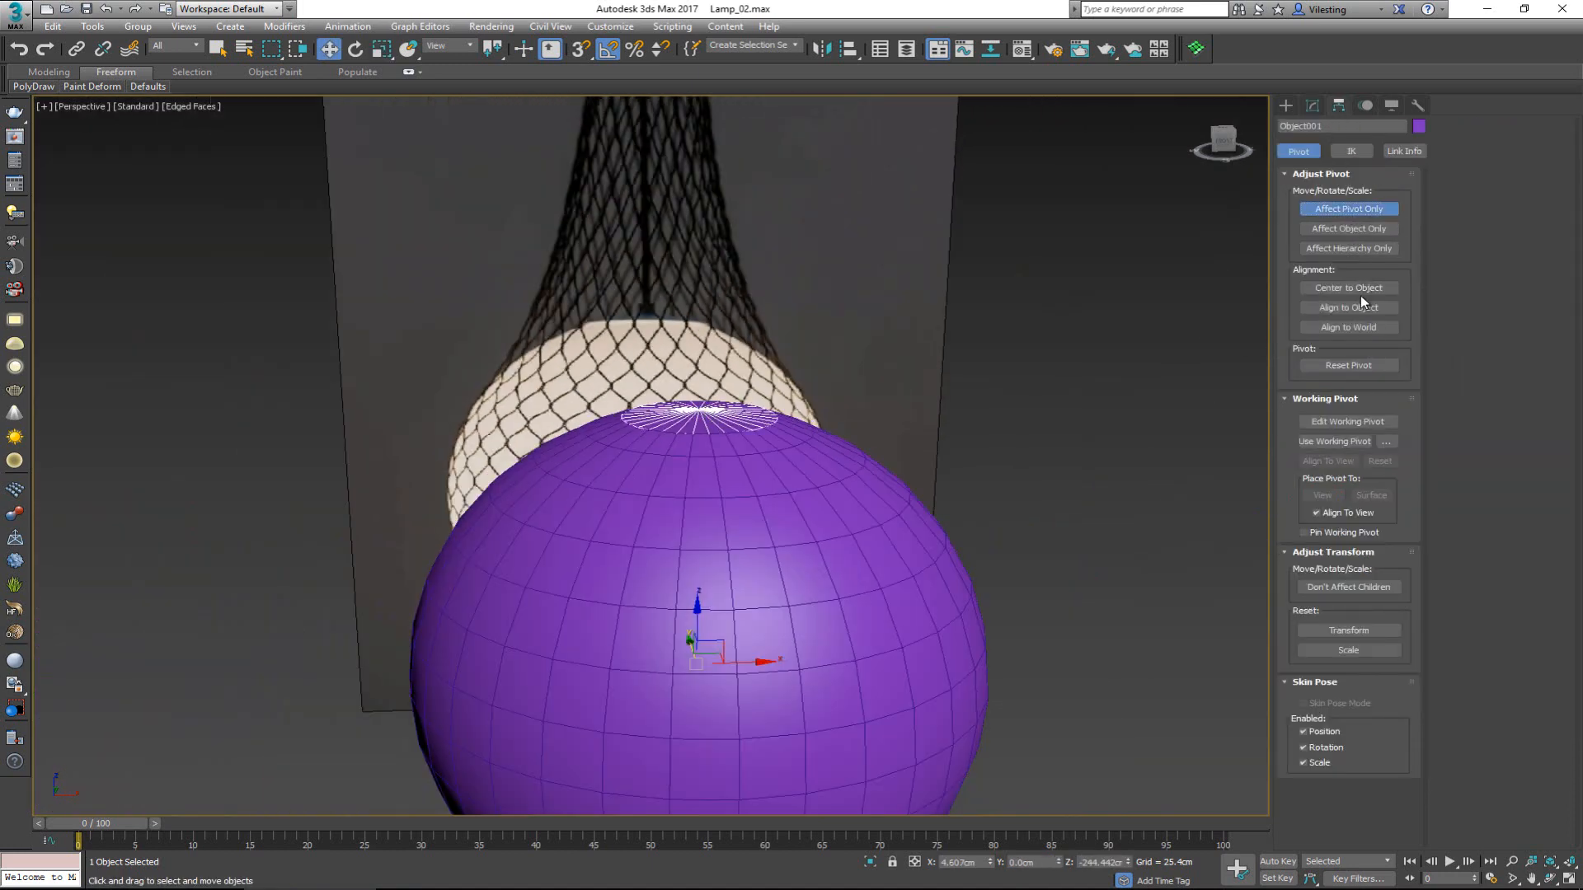
left_click(1349, 288)
left_click(1356, 210)
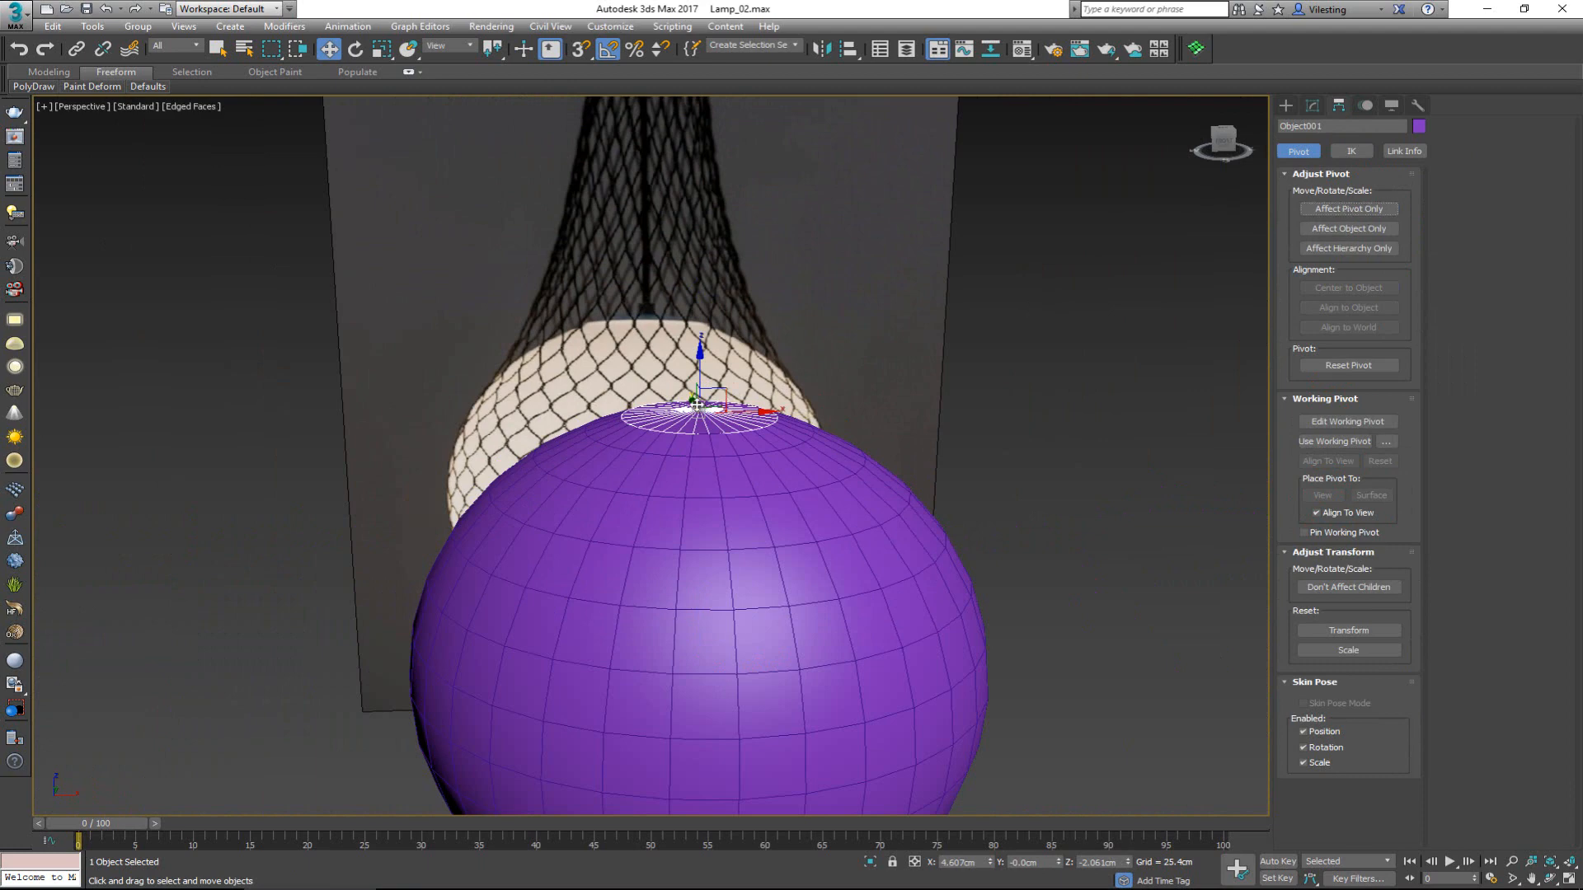
scroll(697, 404, "up", 6)
scroll(701, 396, "down", 3)
left_click_drag(714, 389, 714, 285)
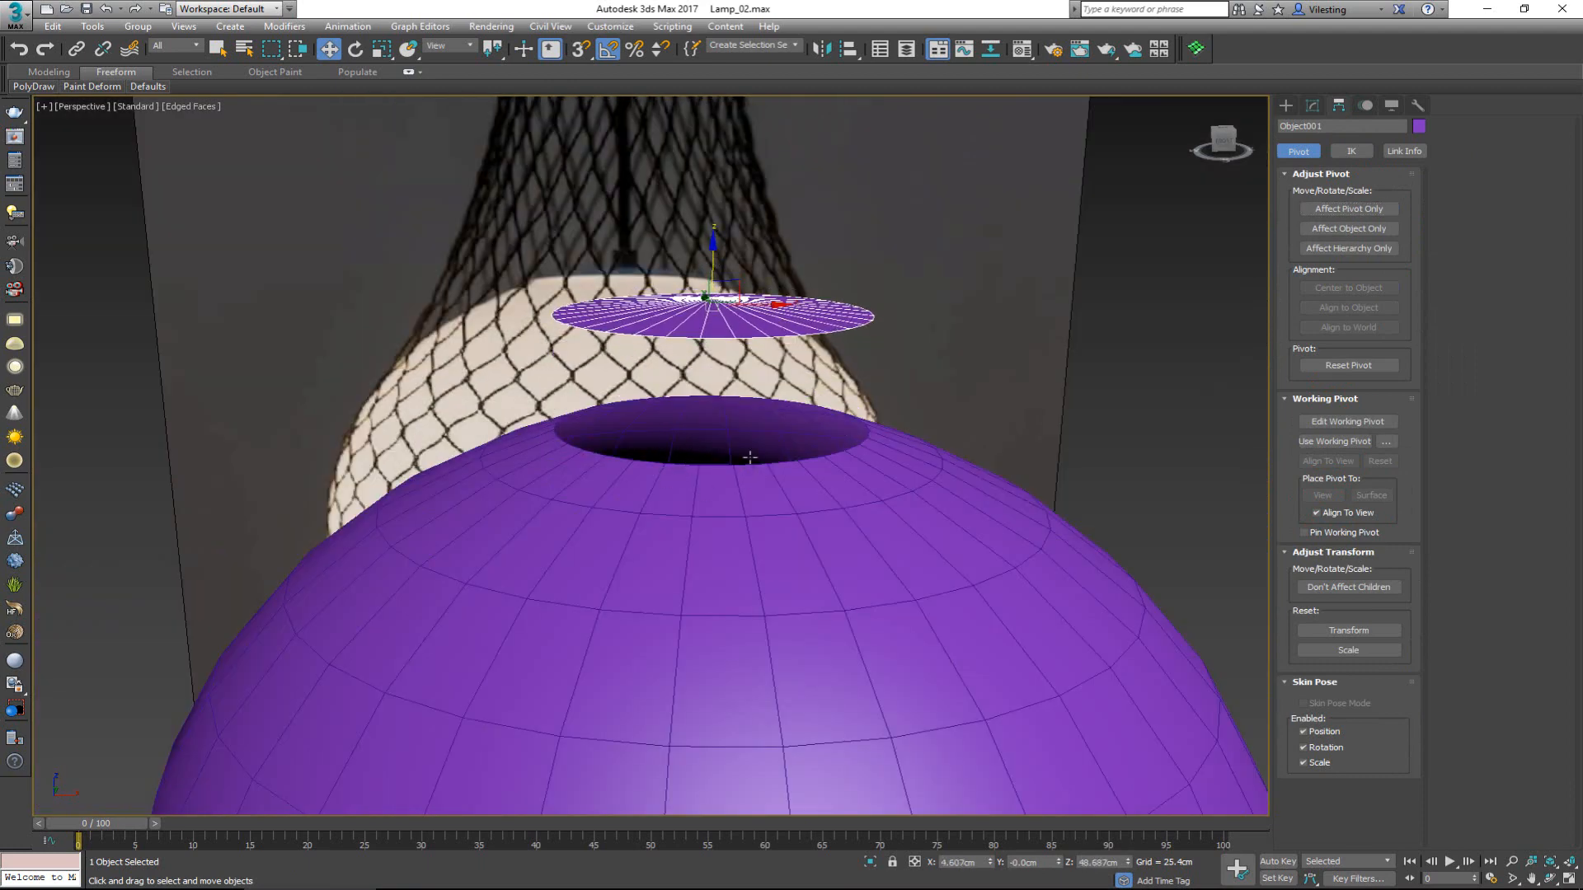
key("ctrl+z")
scroll(664, 434, "up", 3)
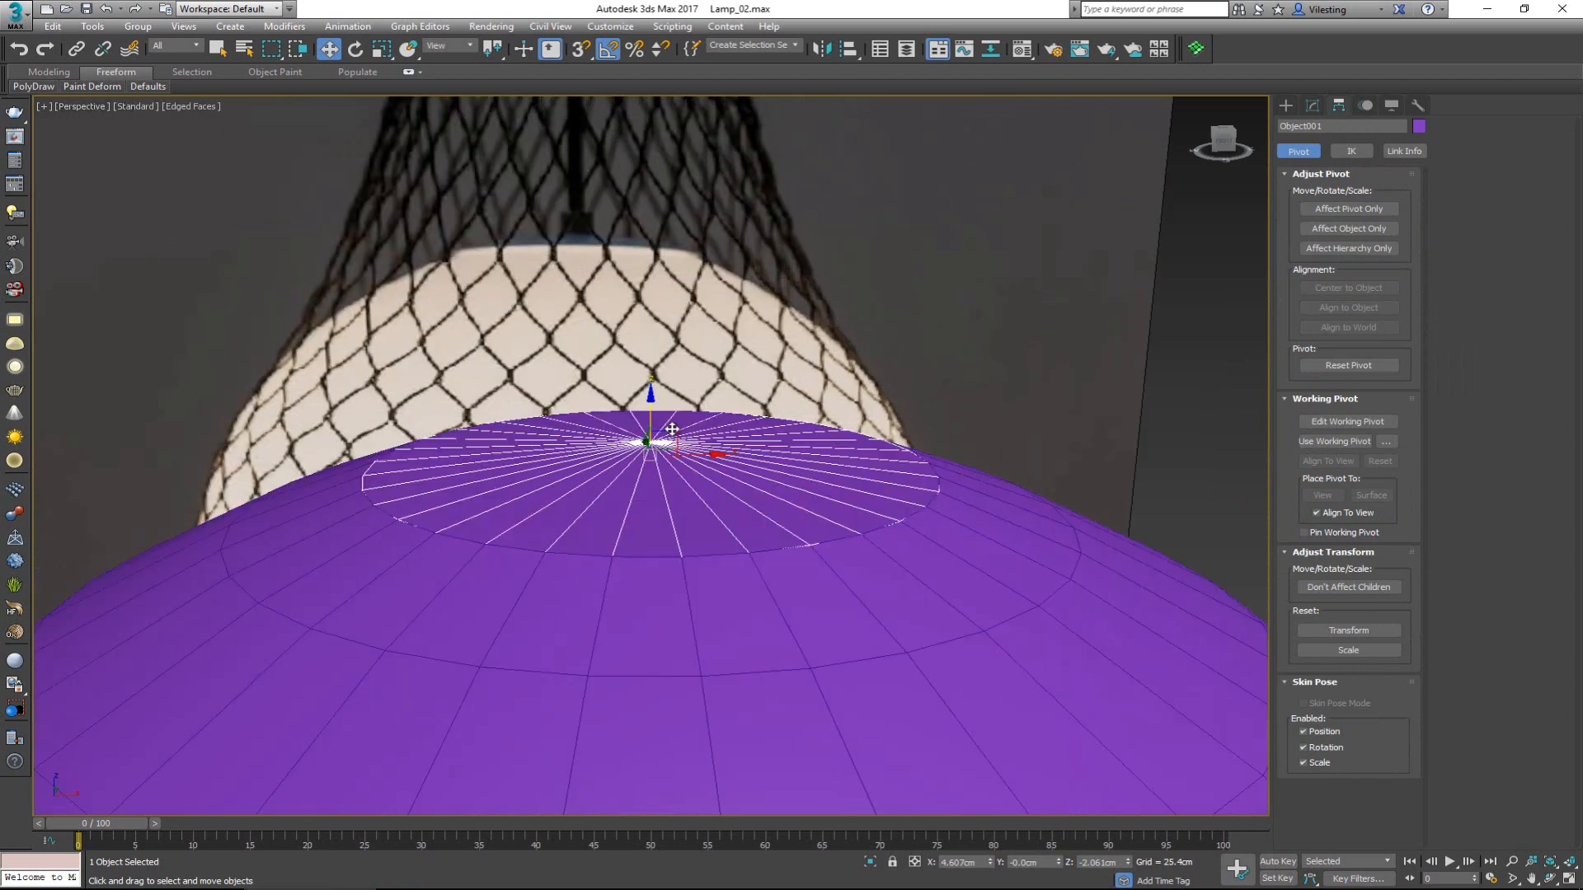
Raise the cap slightly above the sphere's opening, to a Z position of about -0.57 cm
mouse_move(663, 434)
middle_mouse_down("alt")
mouse_move(658, 422)
mouse_move(668, 435)
middle_mouse_up("alt")
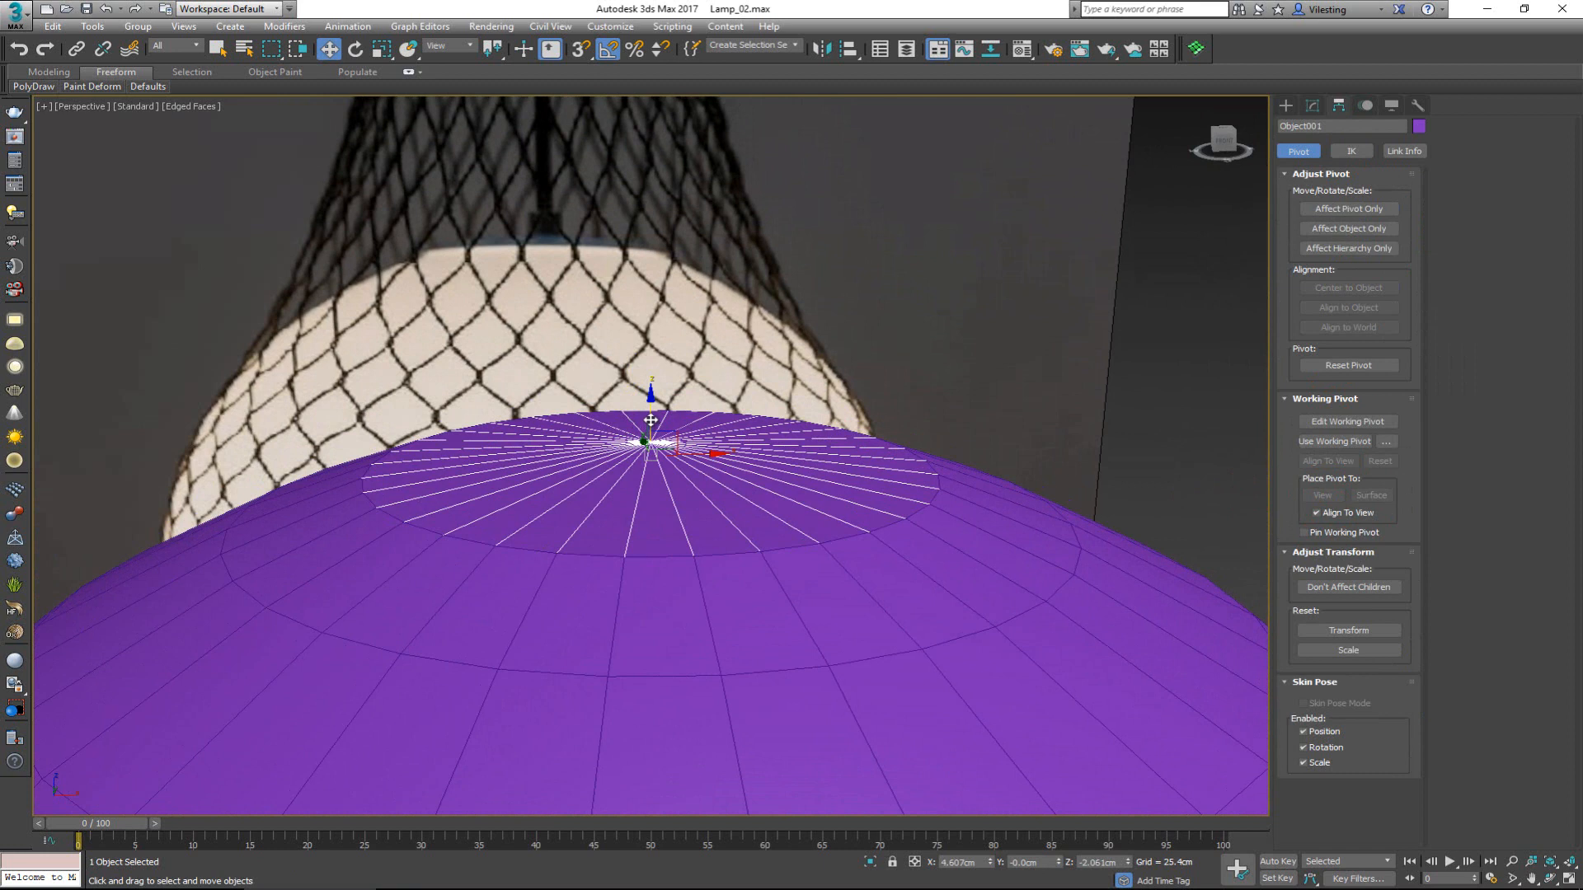
left_click_drag(651, 419, 657, 414)
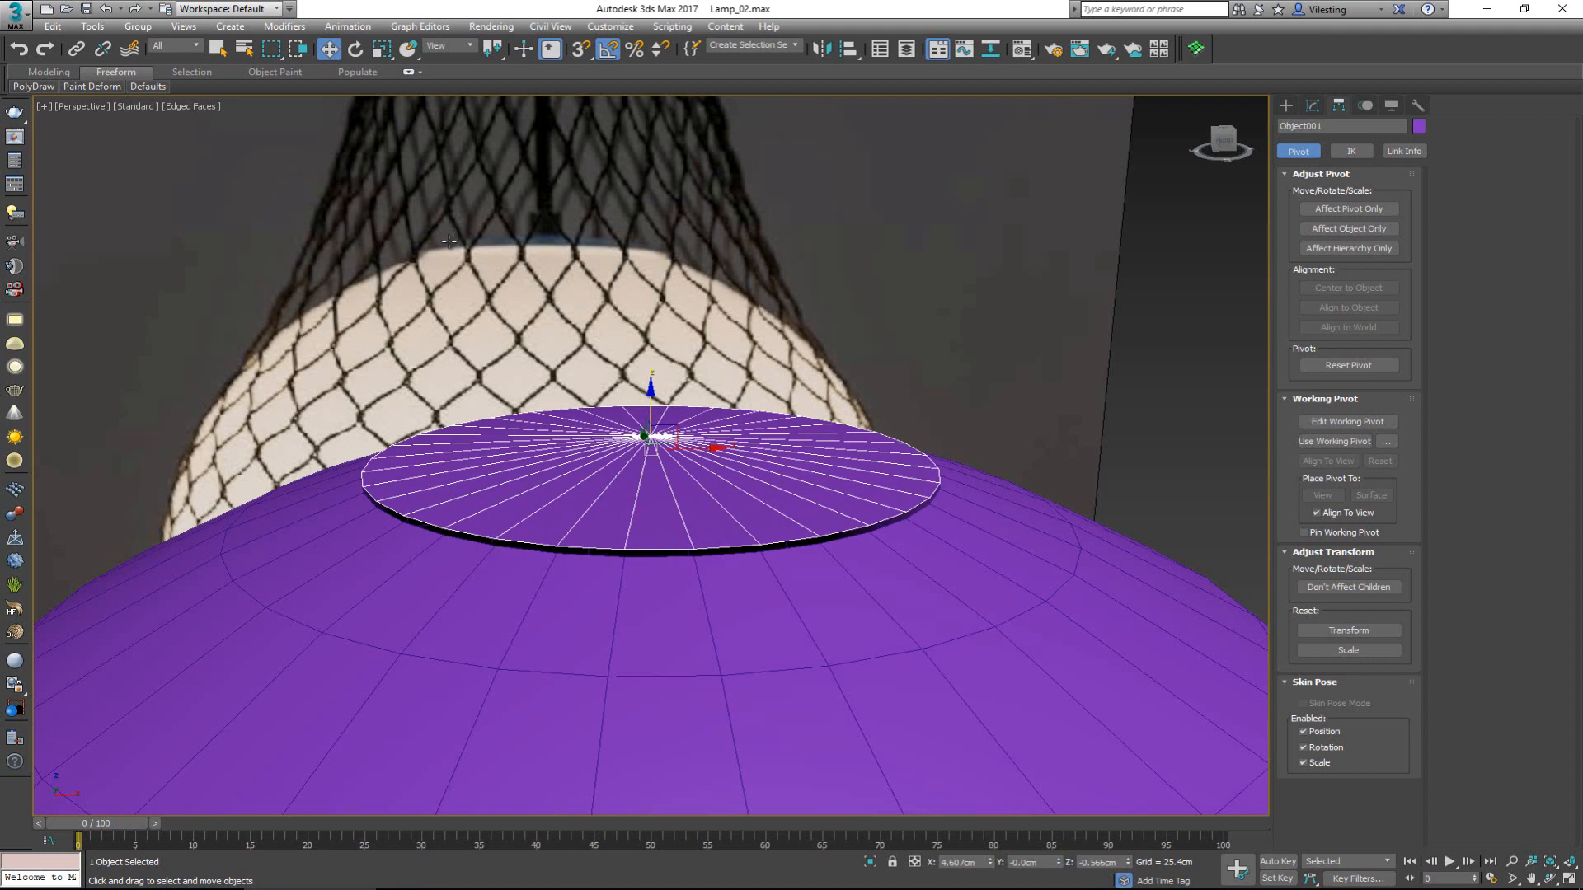
scroll(448, 241, "up", 5)
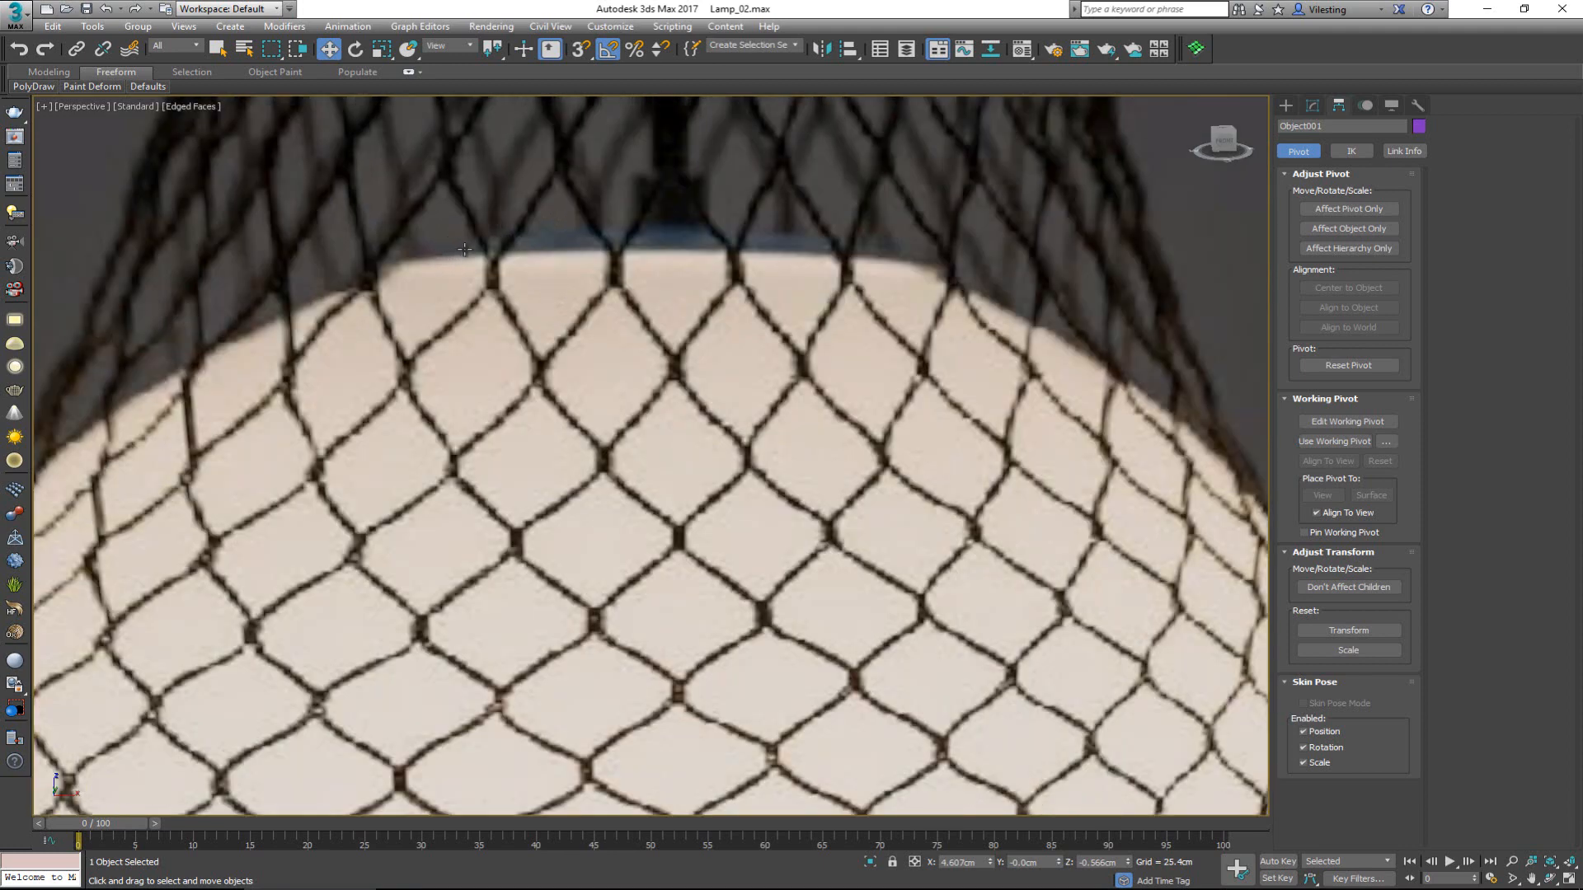
scroll(528, 256, "down", 6)
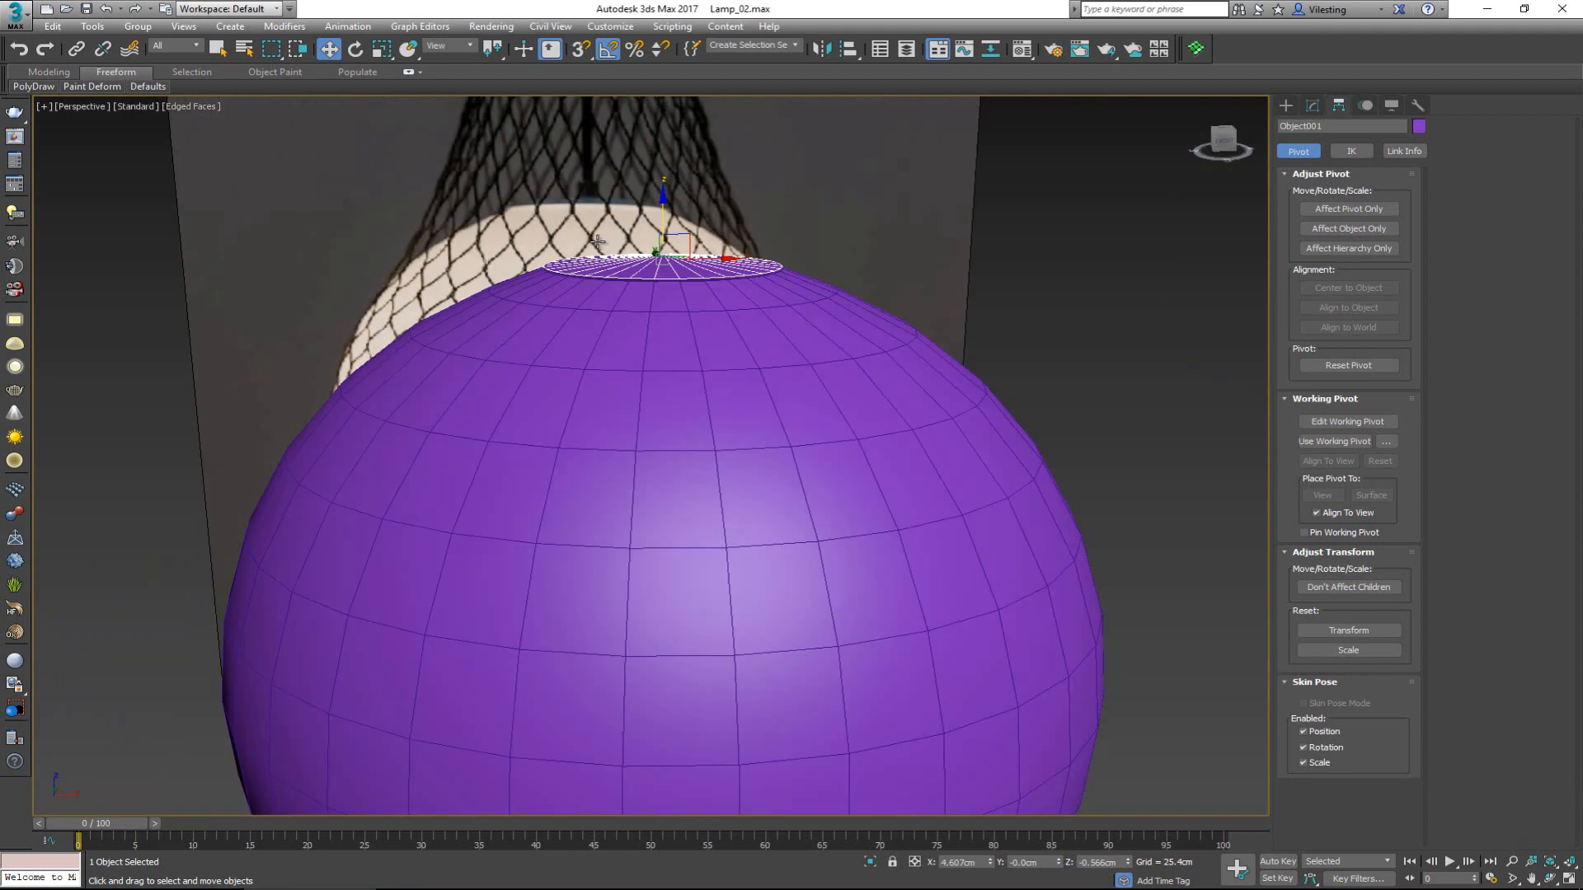
scroll(600, 359, "up", 2)
scroll(600, 359, "down", 2)
scroll(600, 360, "up", 3)
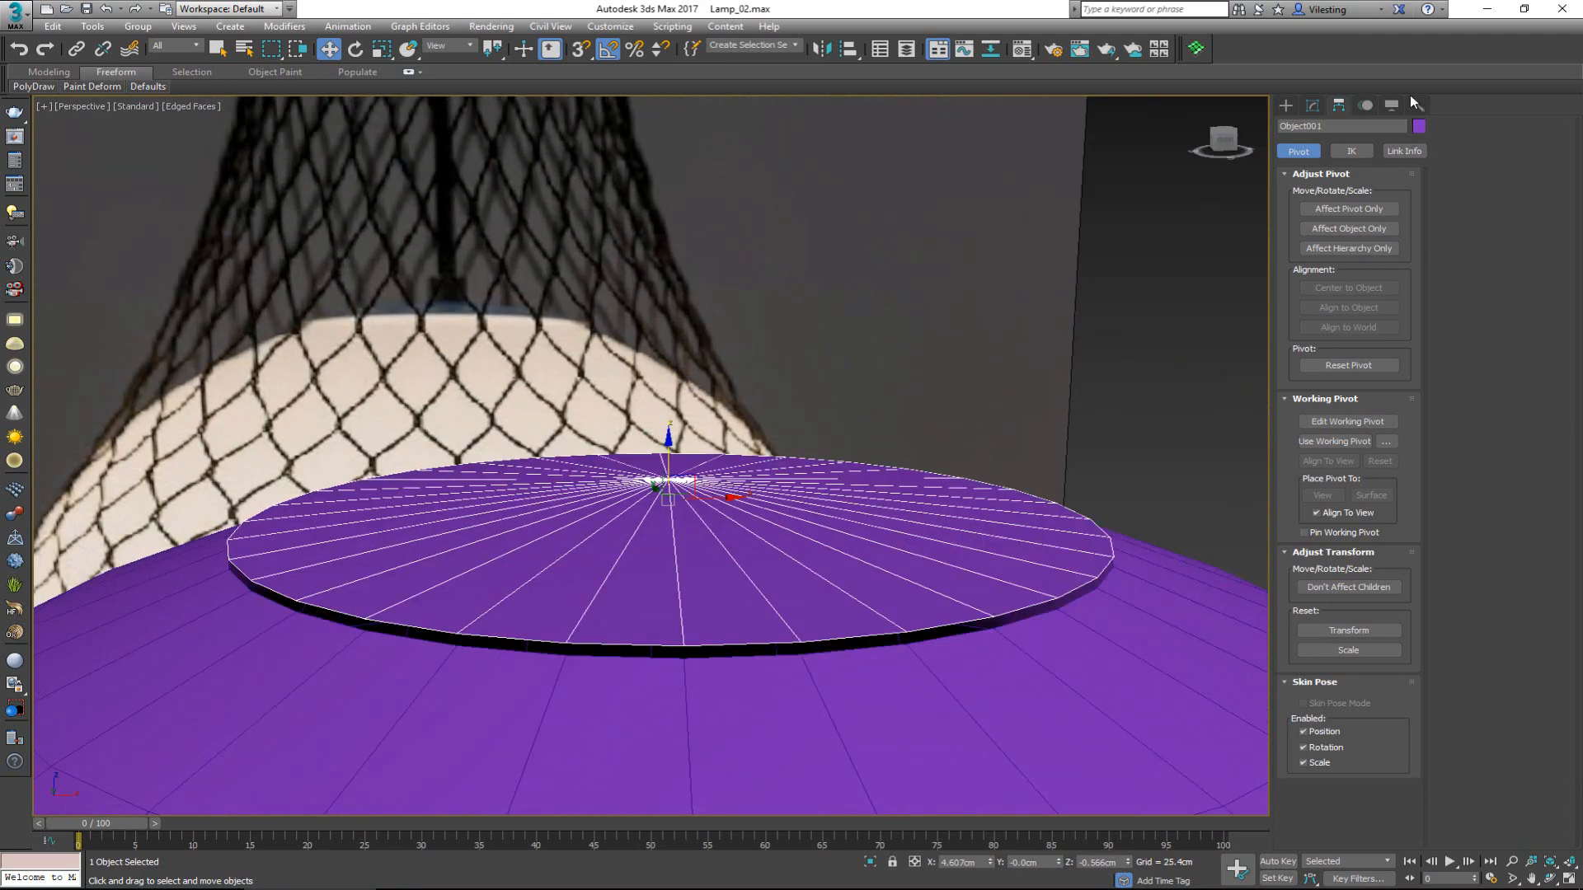
Add Shell and TurboSmooth modifiers to the cap and lower it to a Z position of about -2.04 cm
left_click(1313, 105)
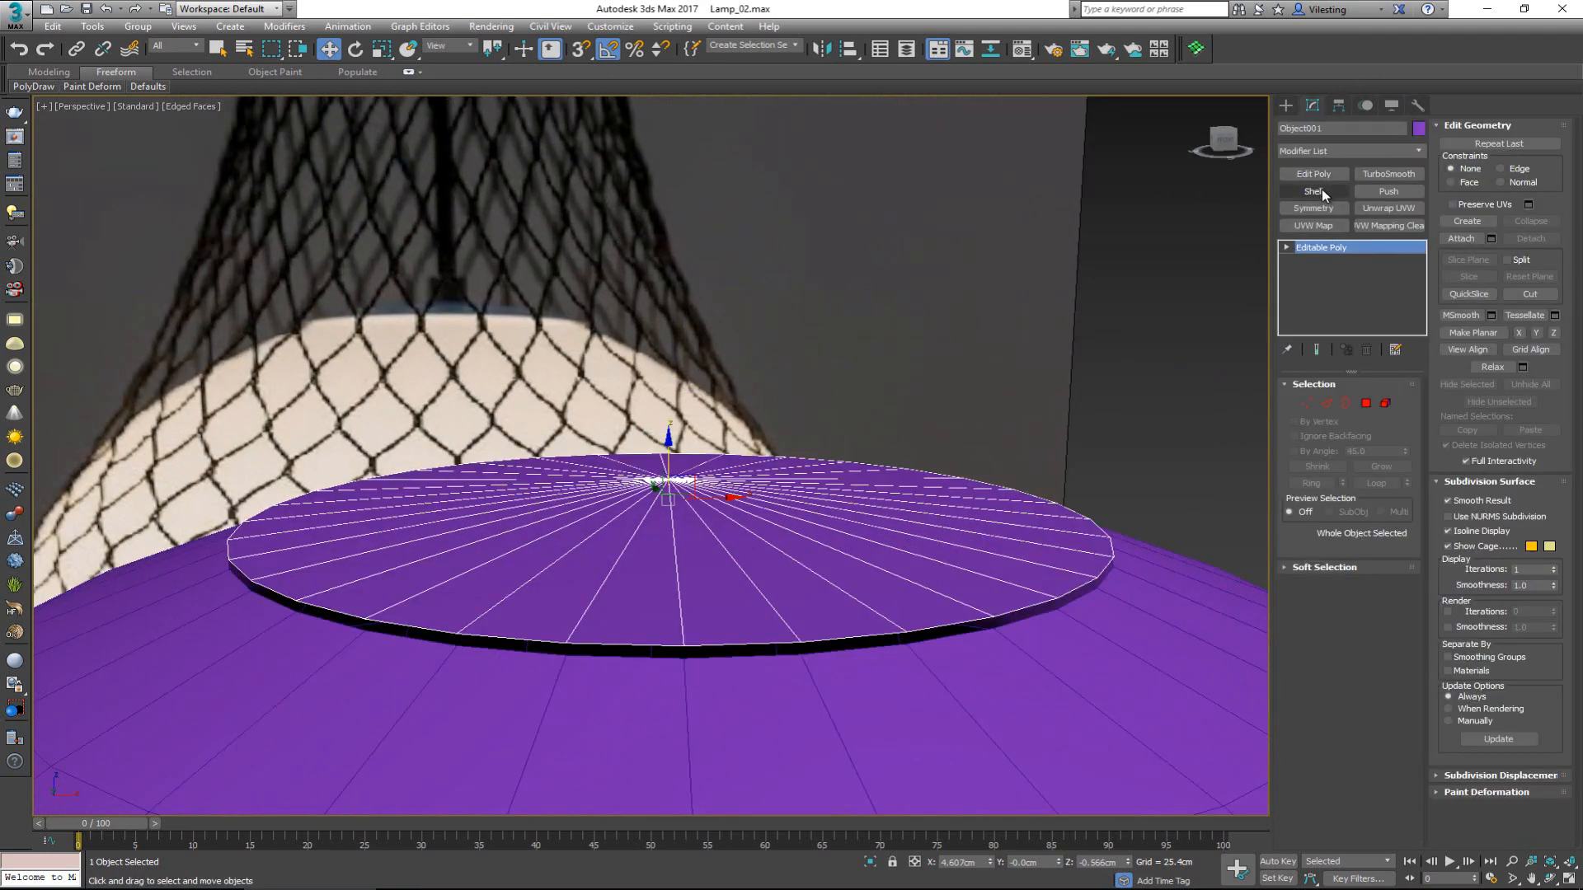
left_click(1314, 191)
middle_click_drag(772, 376, 717, 363, "alt")
left_click_drag(666, 455, 666, 472)
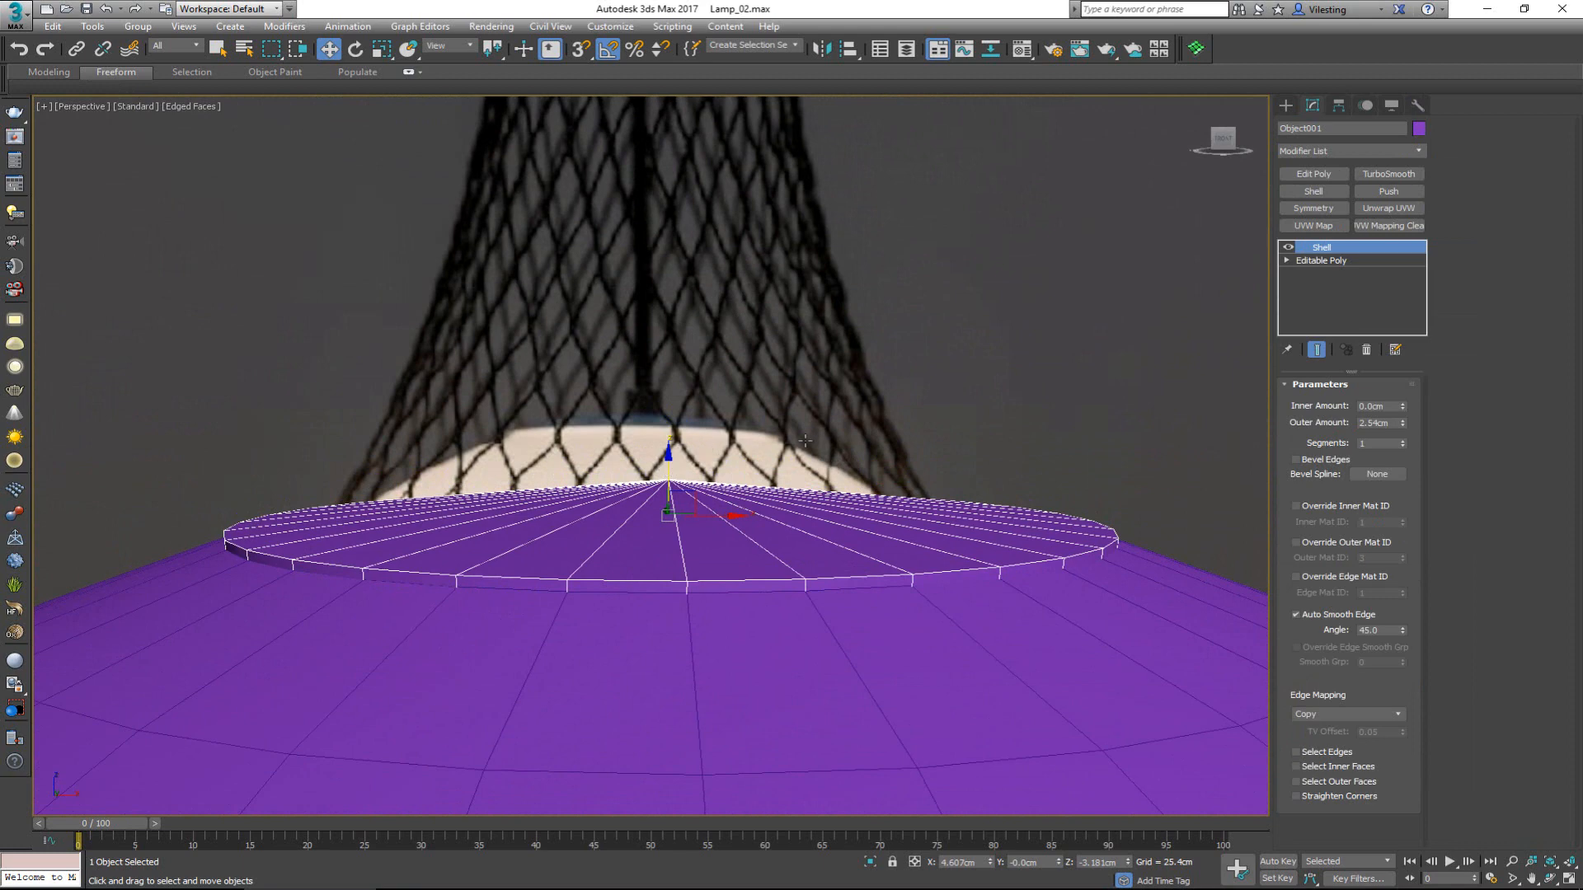
left_click(1388, 174)
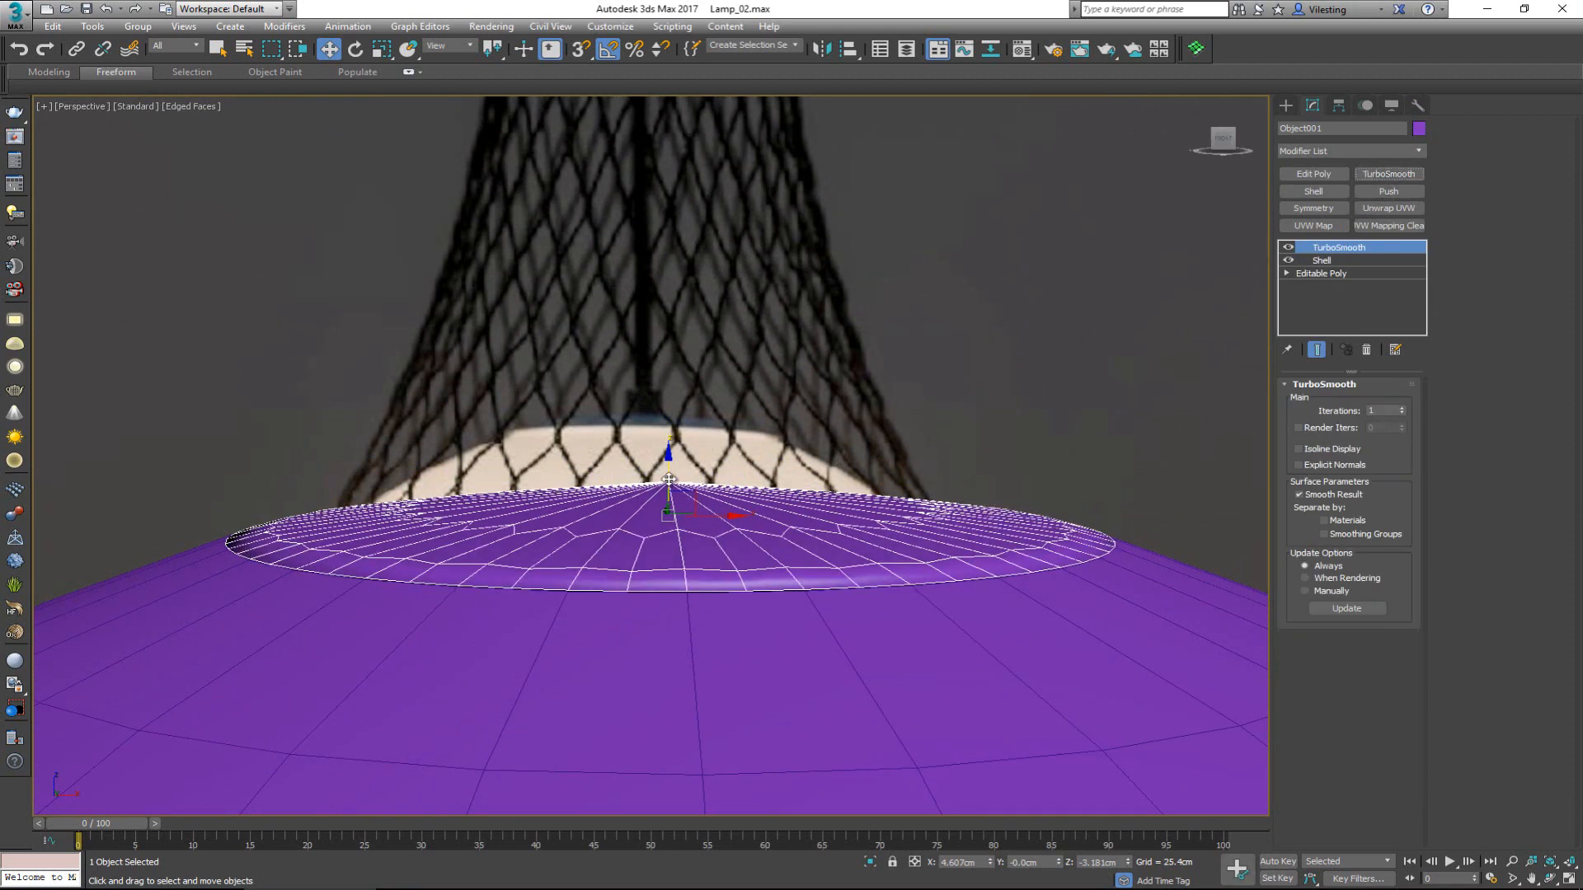
left_click_drag(668, 476, 668, 470)
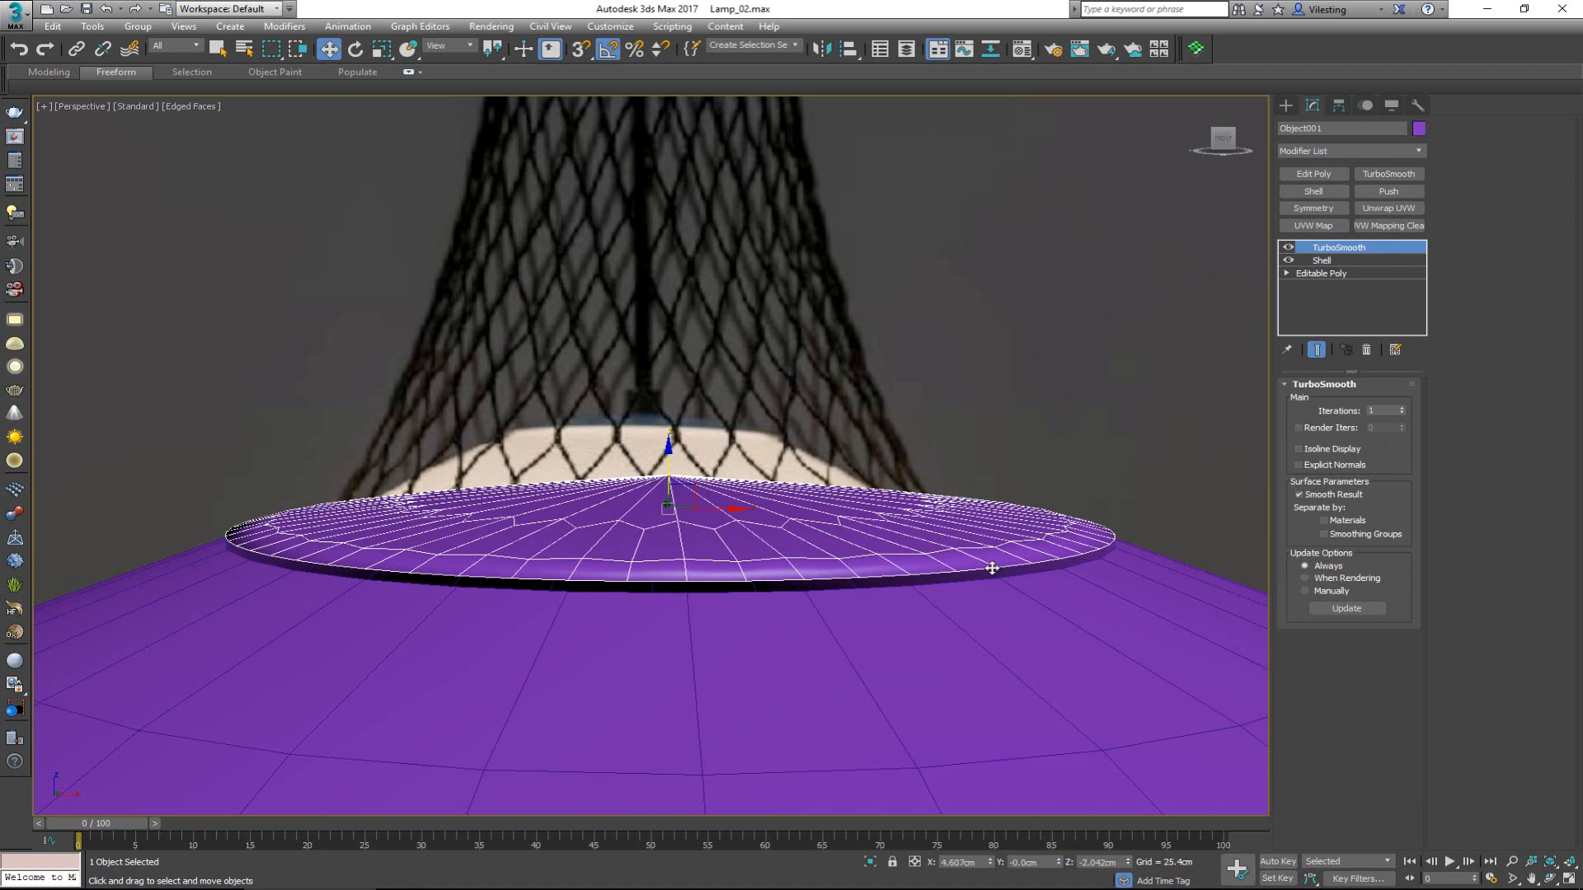
Insert an Edit Poly modifier between the cap's Shell and TurboSmooth, and select the upper and lower edge loops of its rim
left_click(1334, 260)
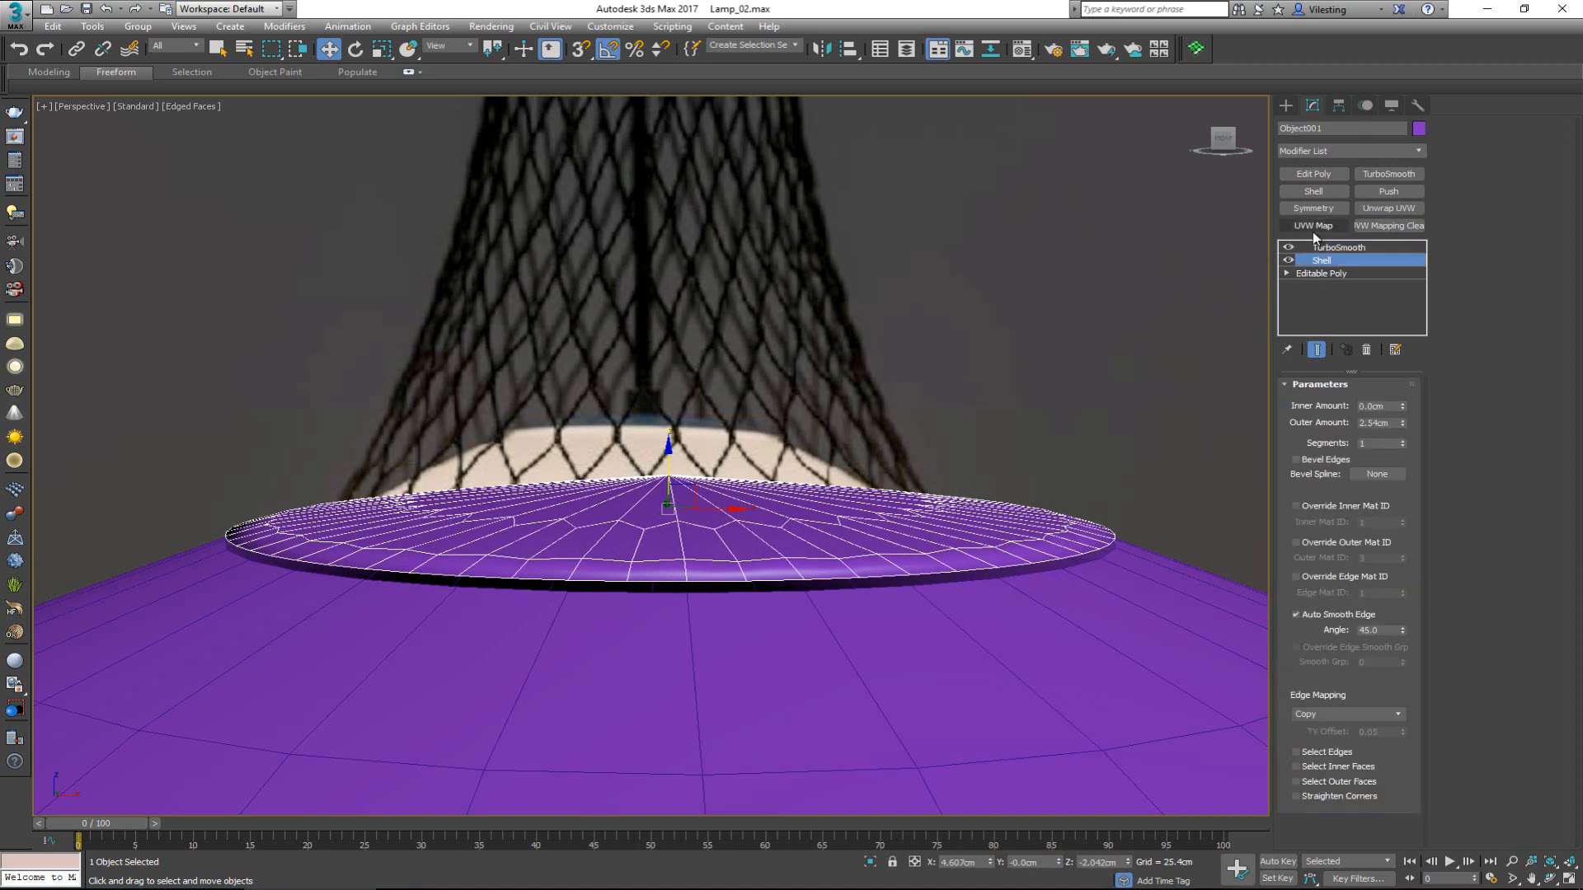
left_click(1308, 175)
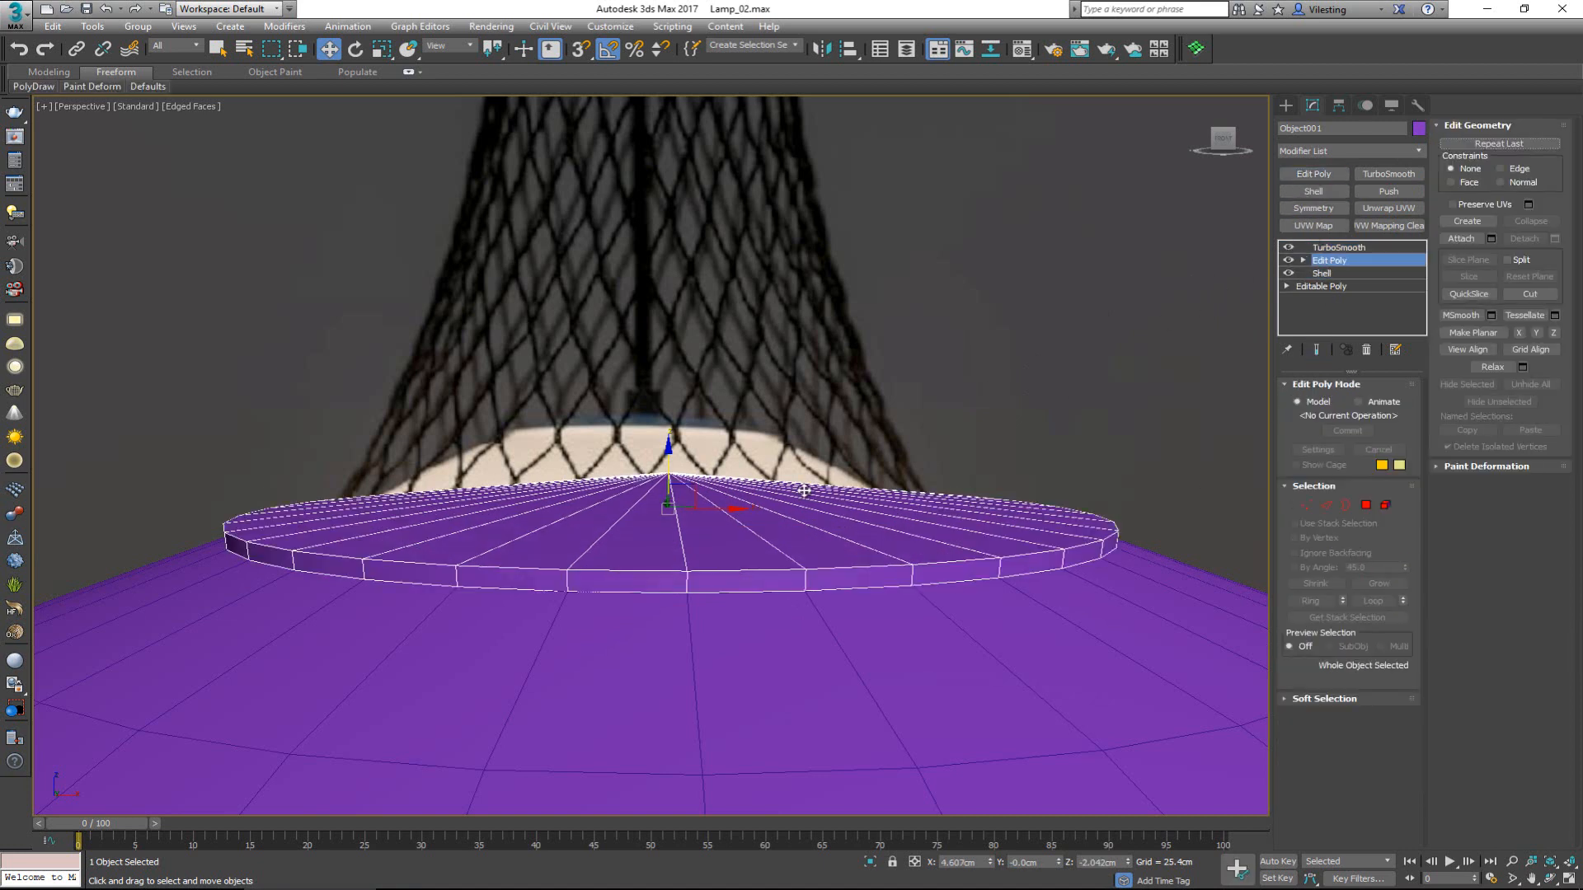
key("2")
left_click(812, 577)
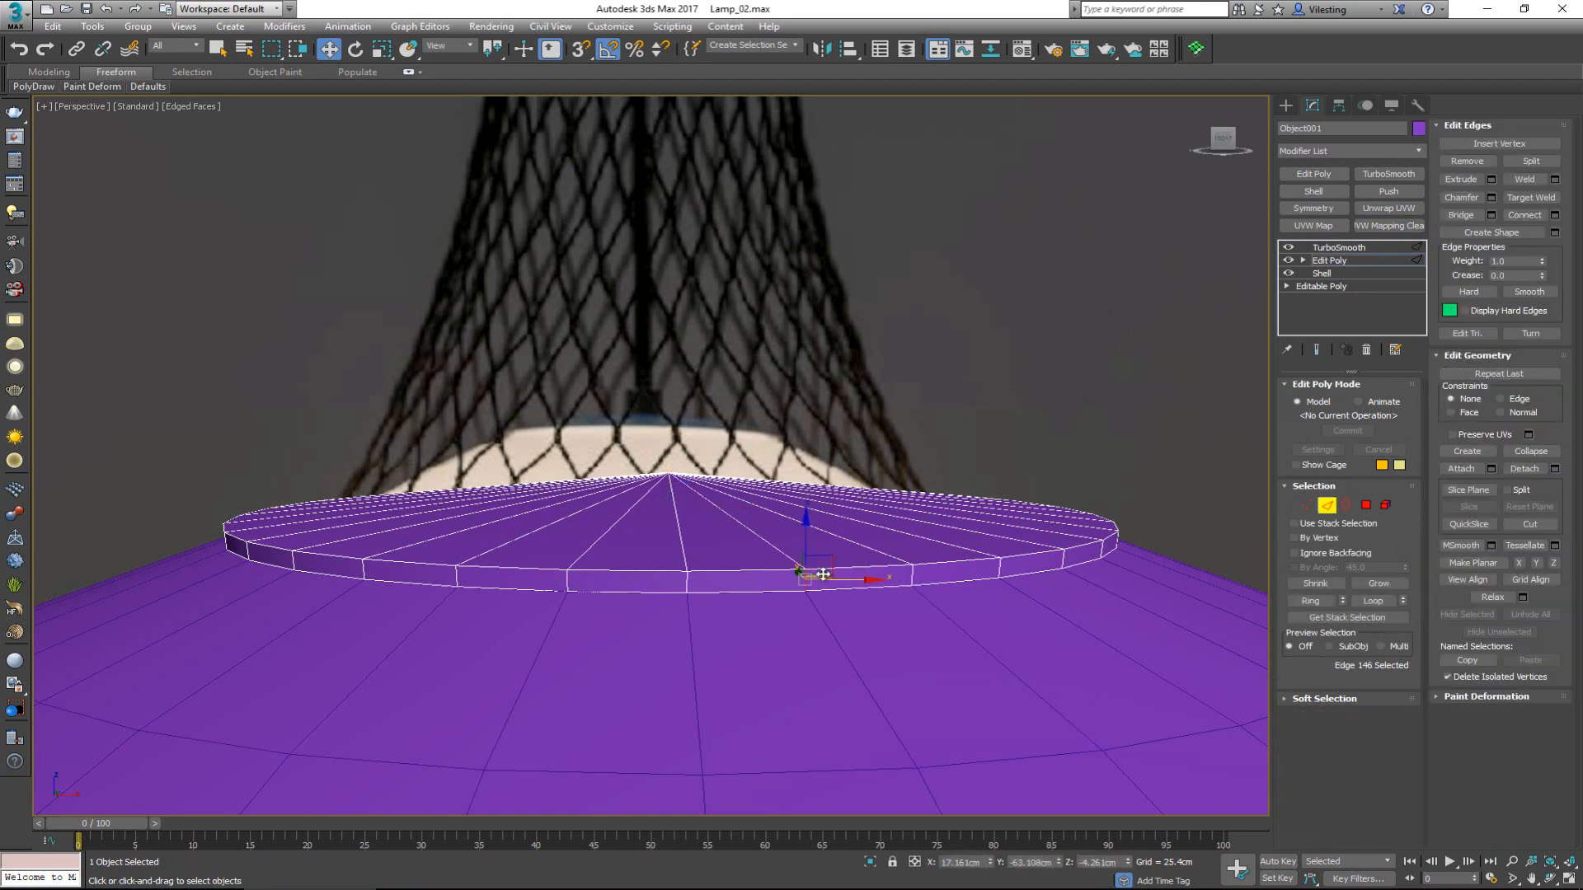
left_click(841, 570)
double_click(841, 570)
double_click(864, 585, "ctrl")
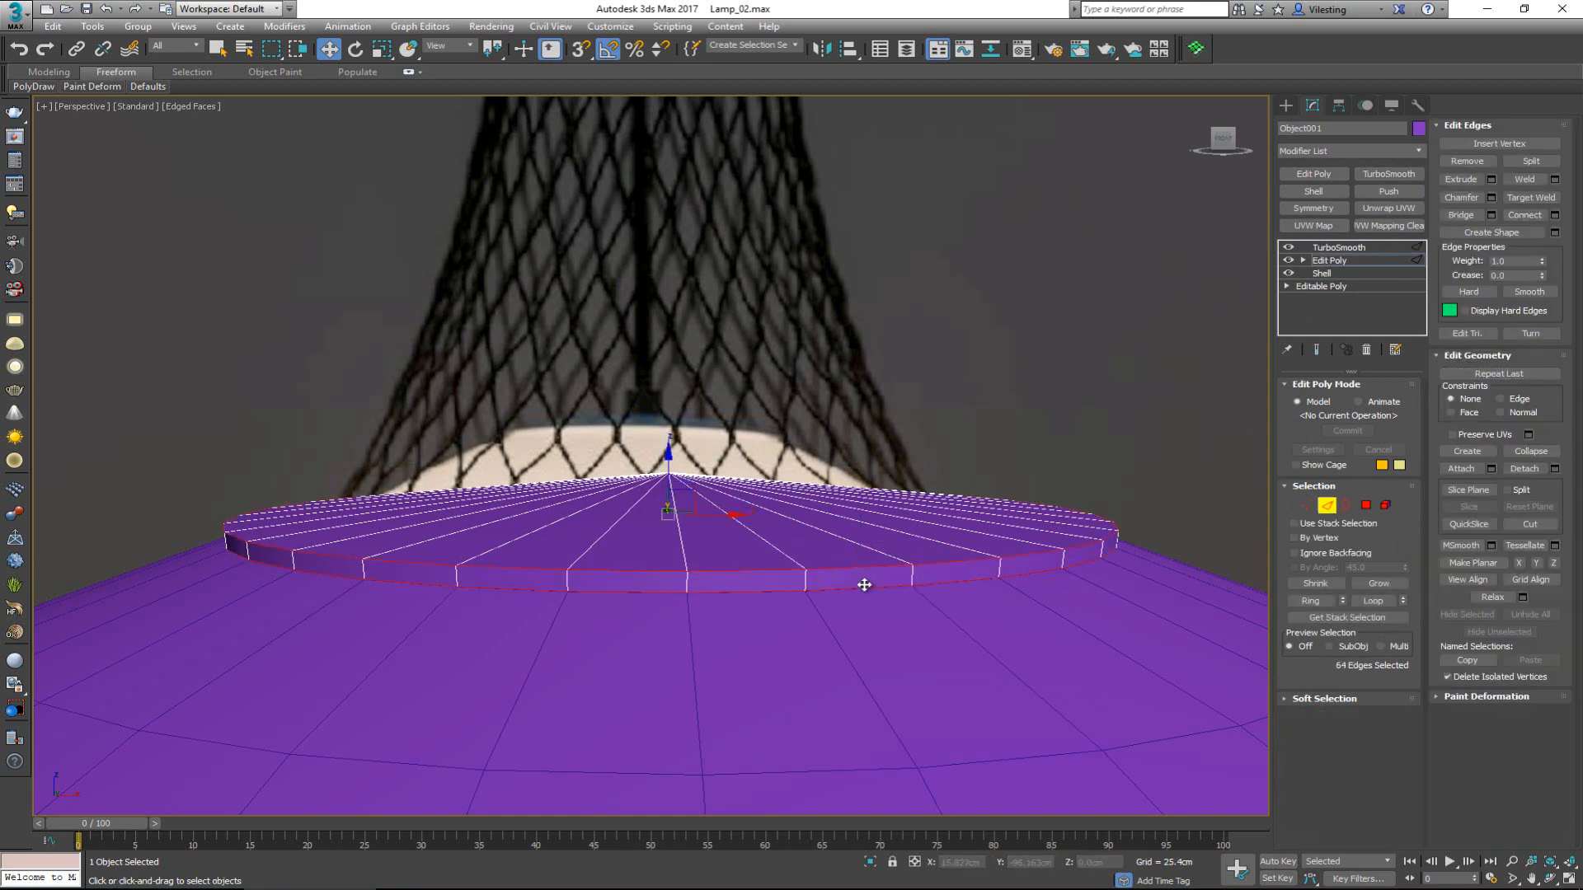
Chamfer the selected rim edge loops by 0.305 cm with one segment, and leave edge editing
left_click(1490, 198)
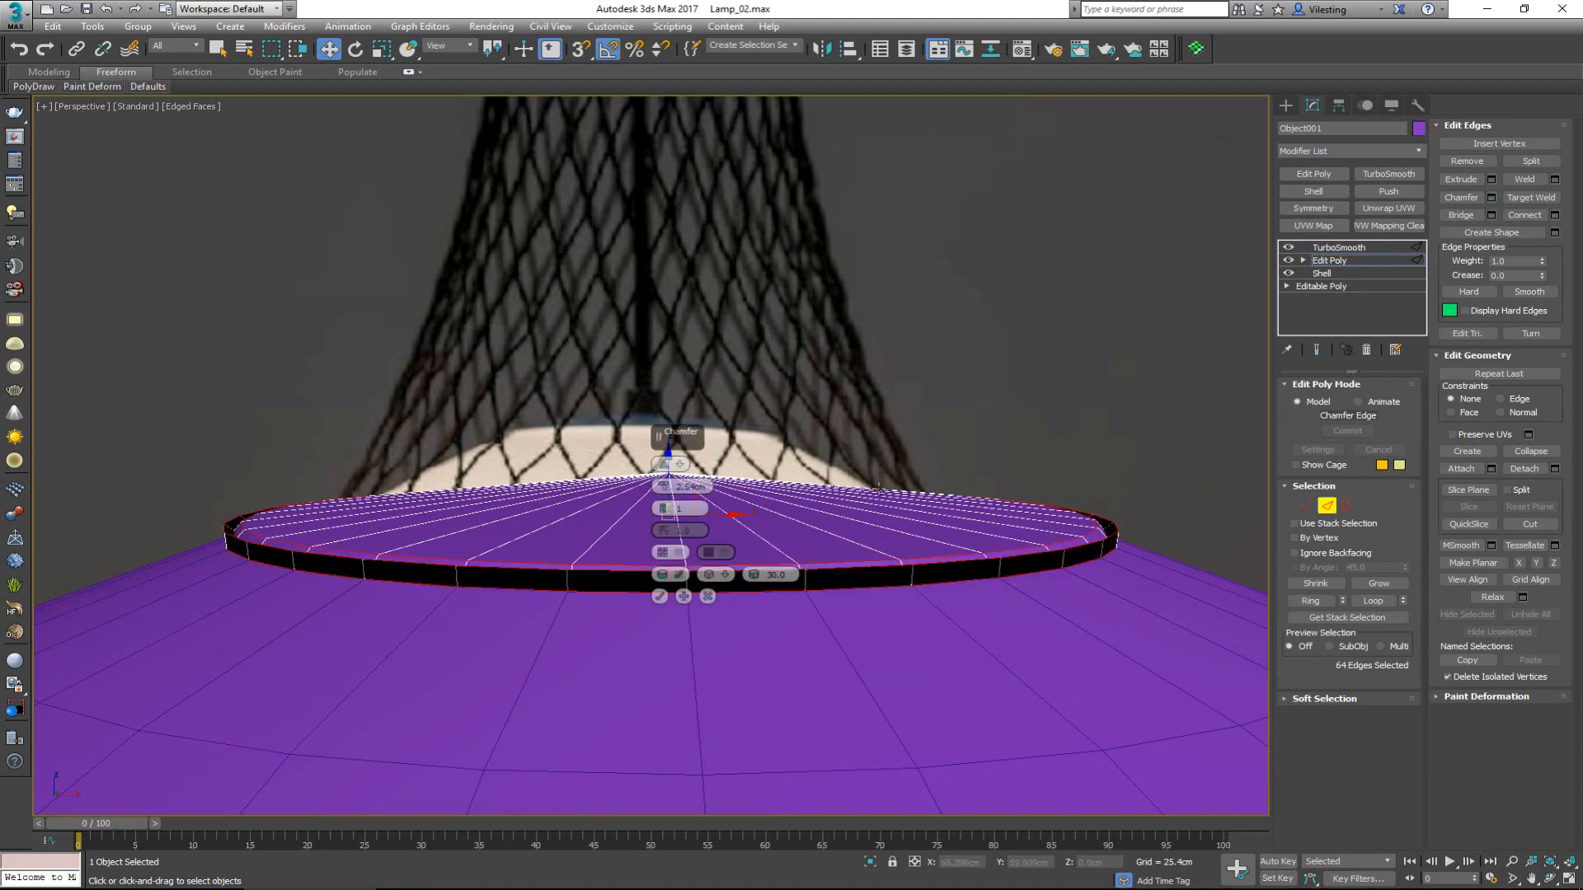
left_click_drag(664, 486, 670, 488)
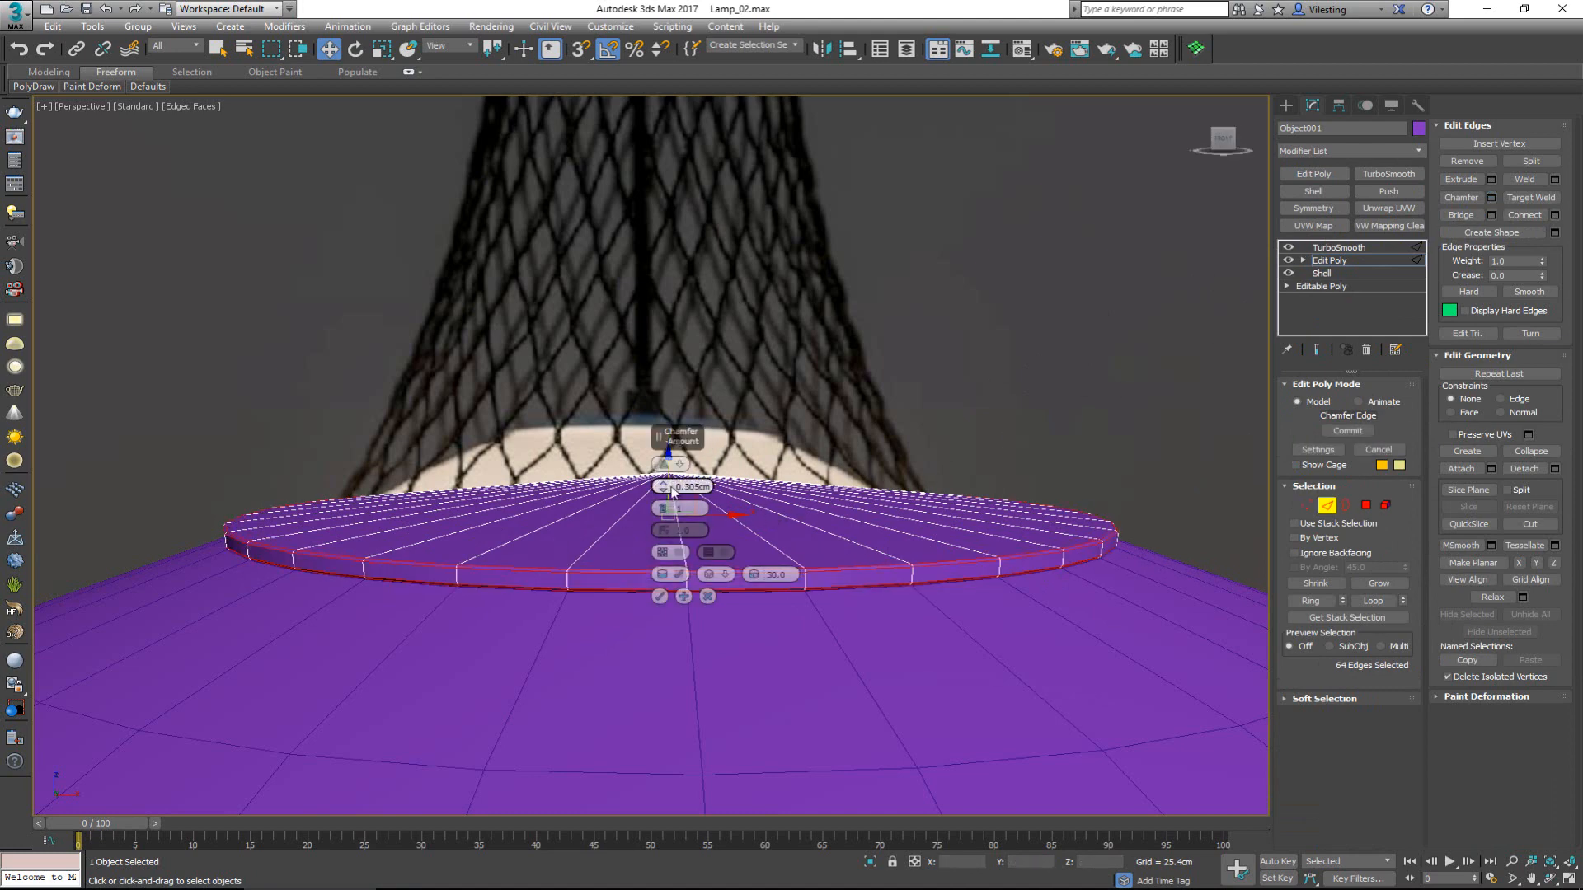
scroll(281, 570, "up", 2)
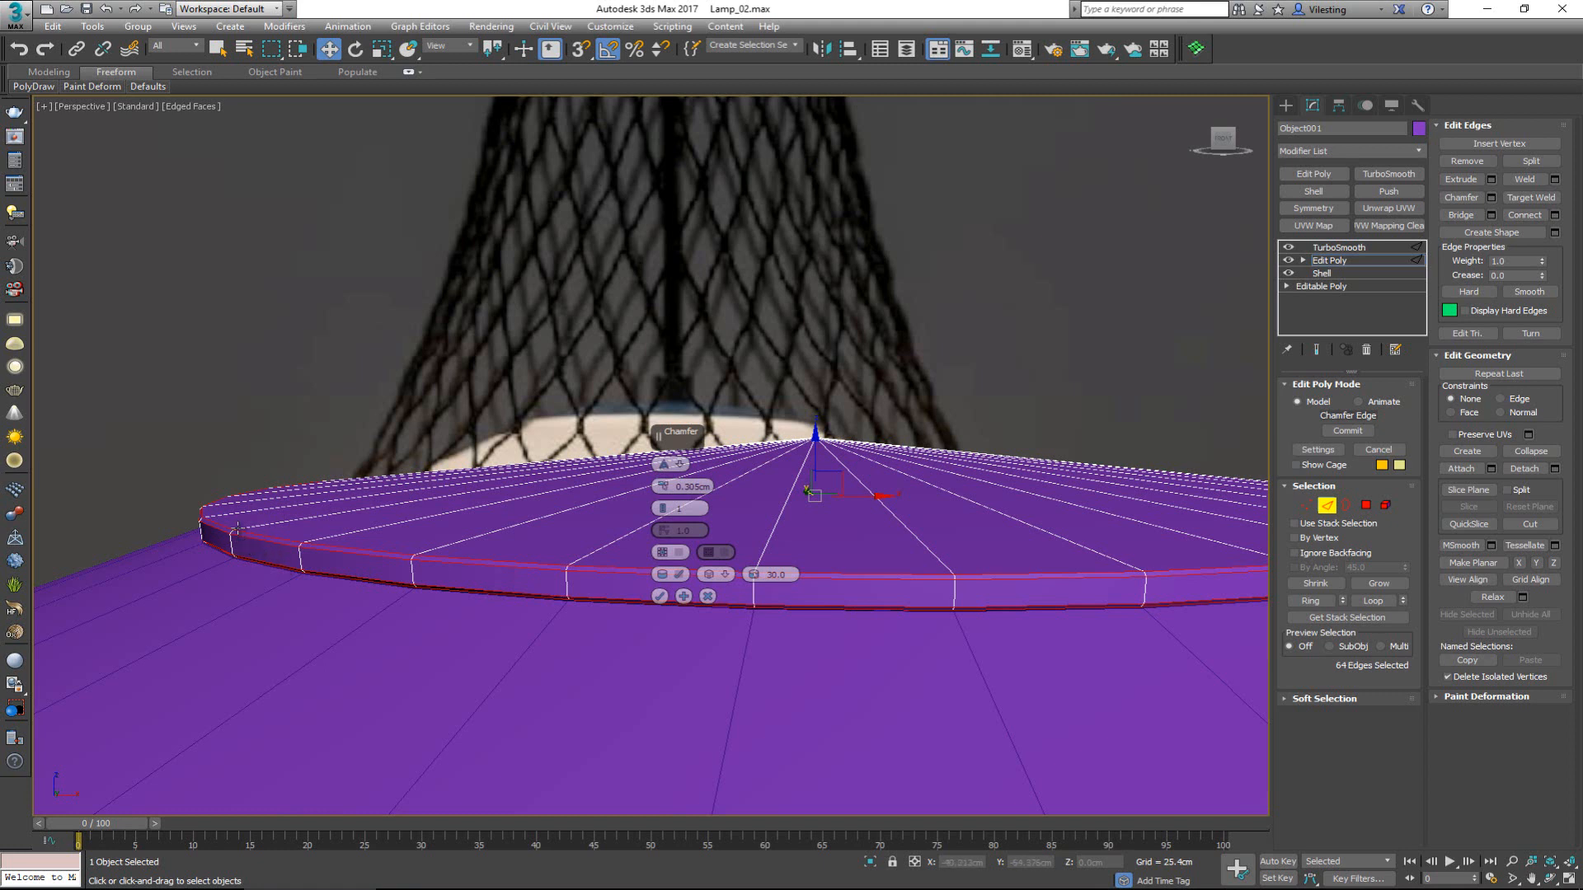
left_click(663, 506)
left_click(663, 512)
left_click(660, 596)
left_click(1326, 505)
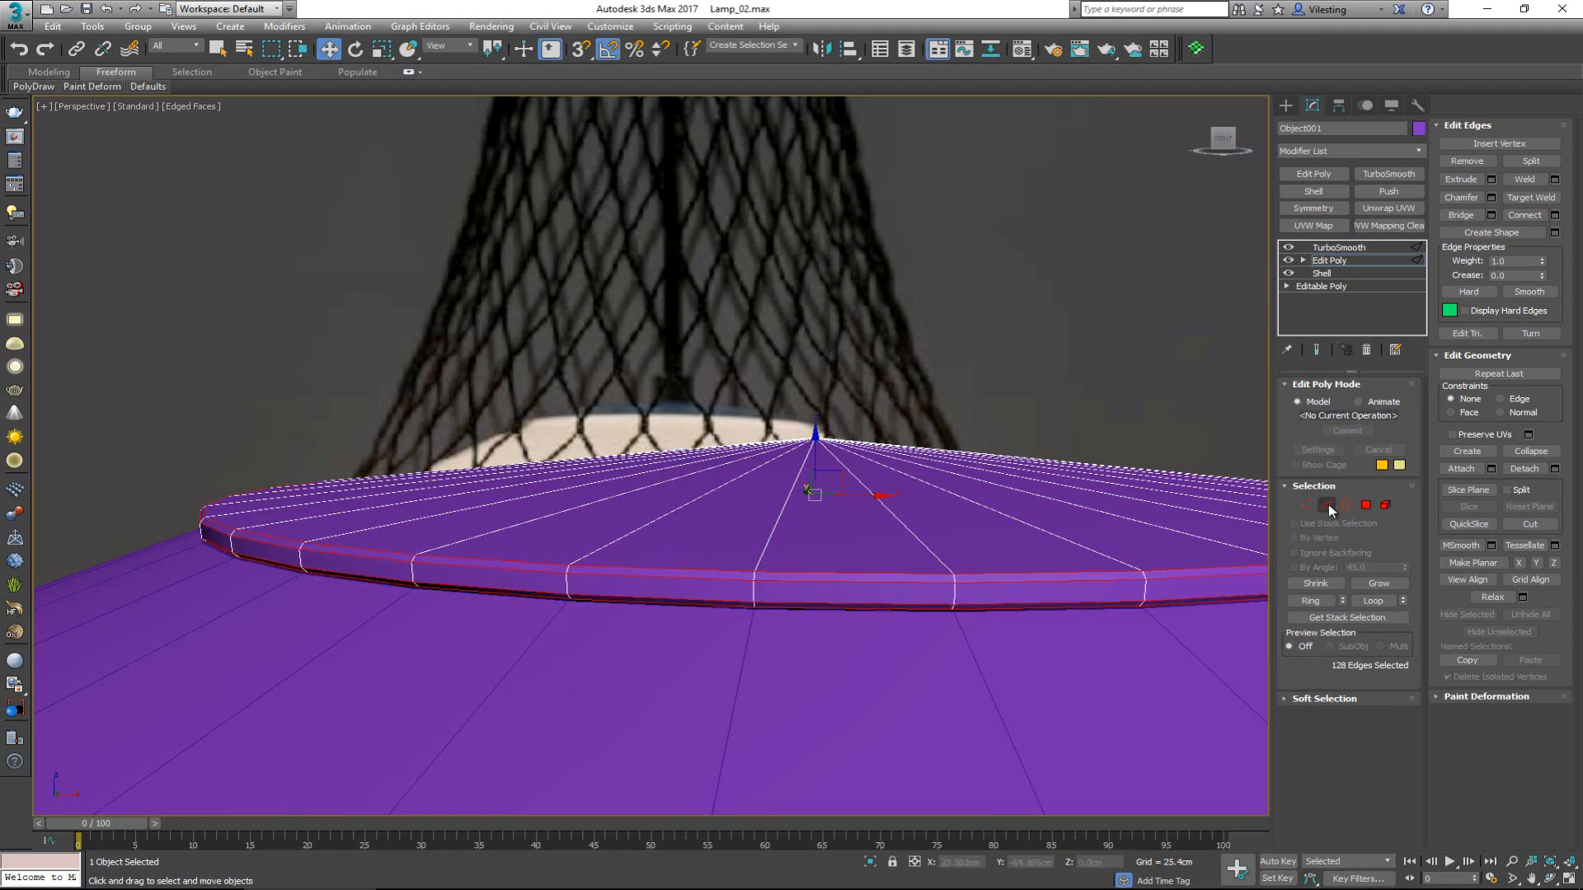
Return to the cap's TurboSmooth level and lower the cap to a Z position of about -3.67 cm
left_click(1329, 247)
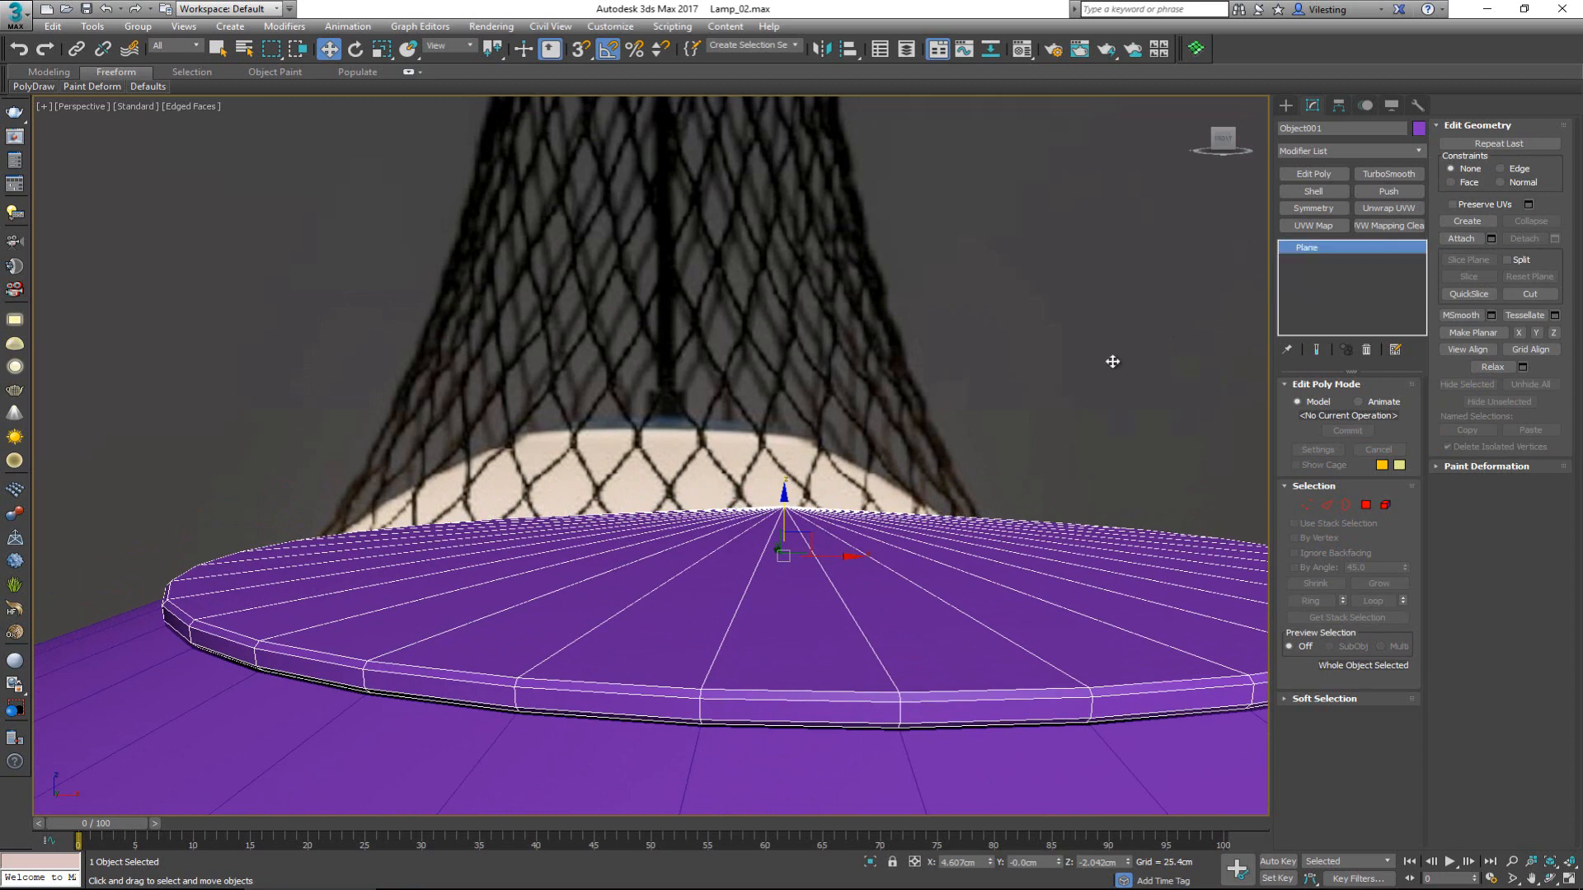
left_click(1150, 378)
middle_click_drag(832, 600, 788, 576)
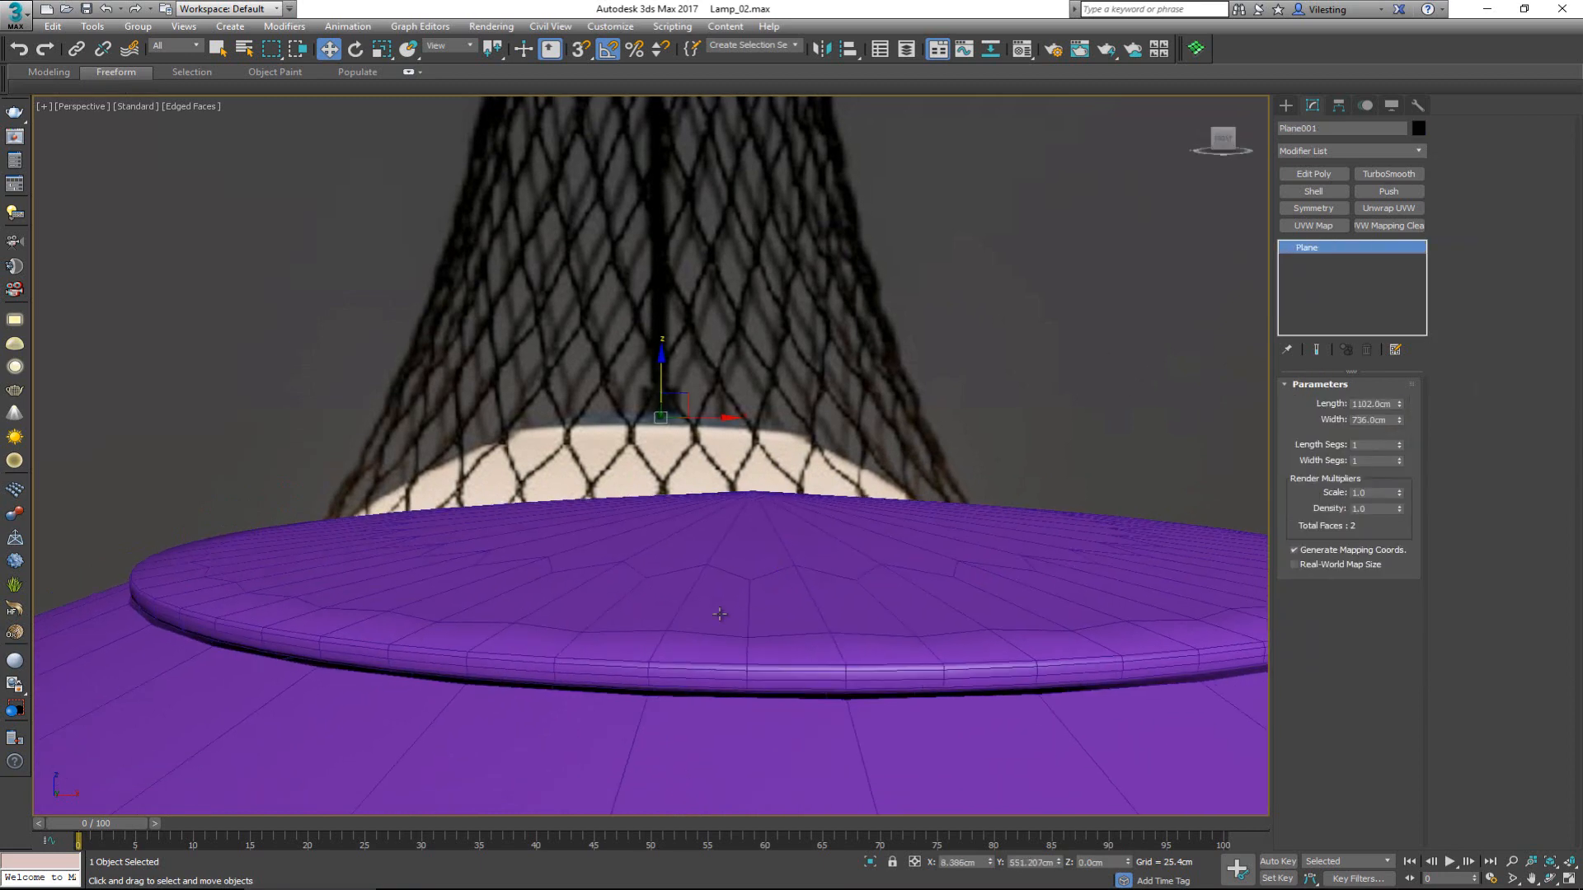
key("F4")
left_click(1088, 665)
key("F4")
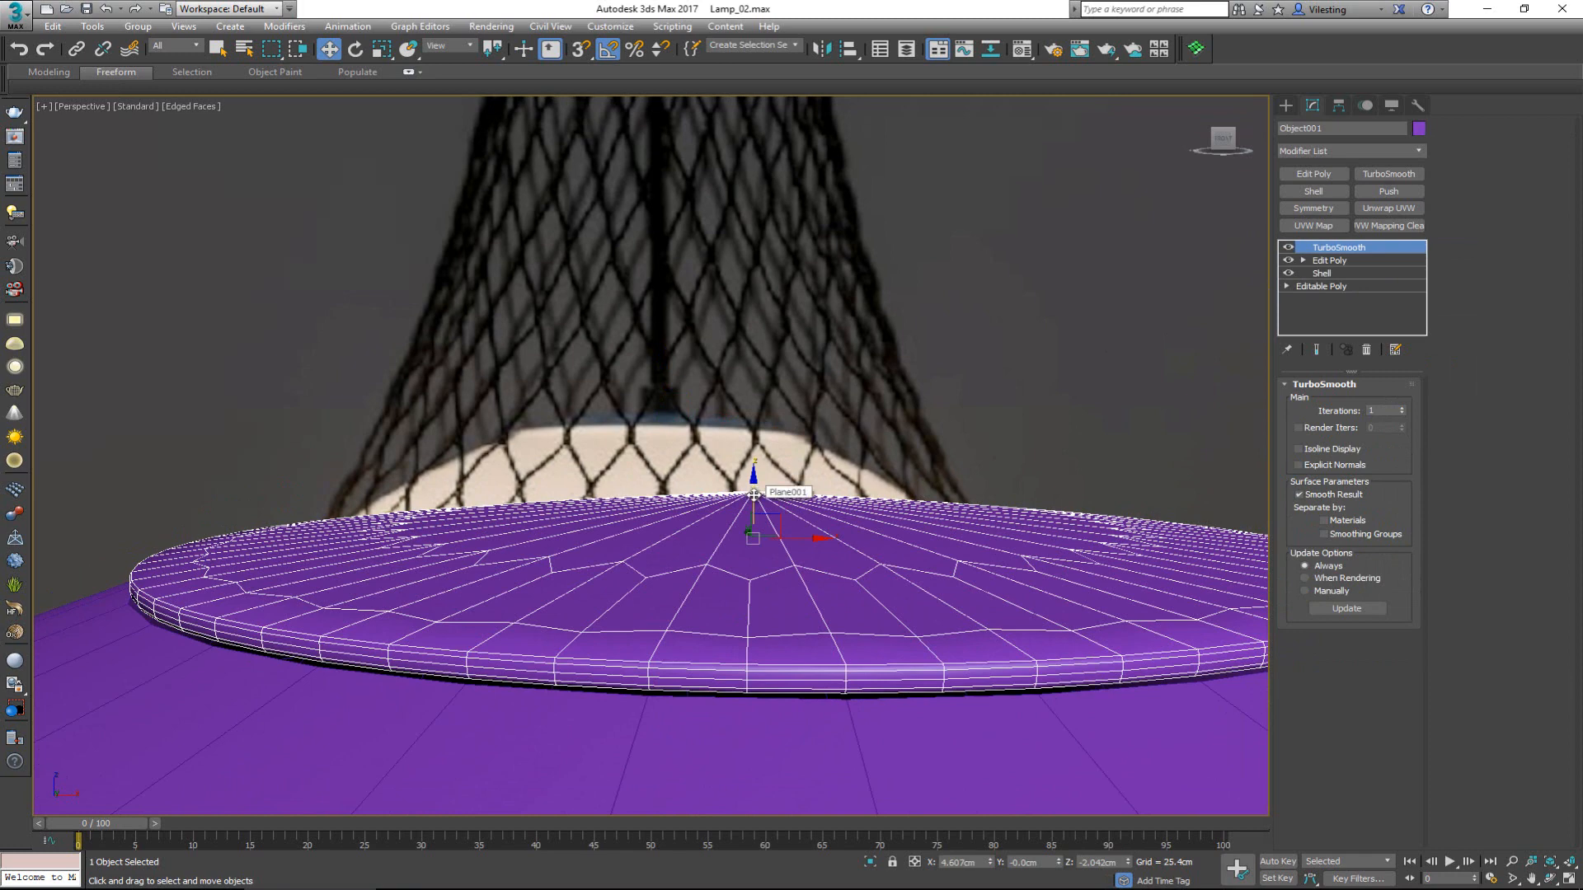
left_click_drag(753, 494, 752, 505)
left_click(824, 462)
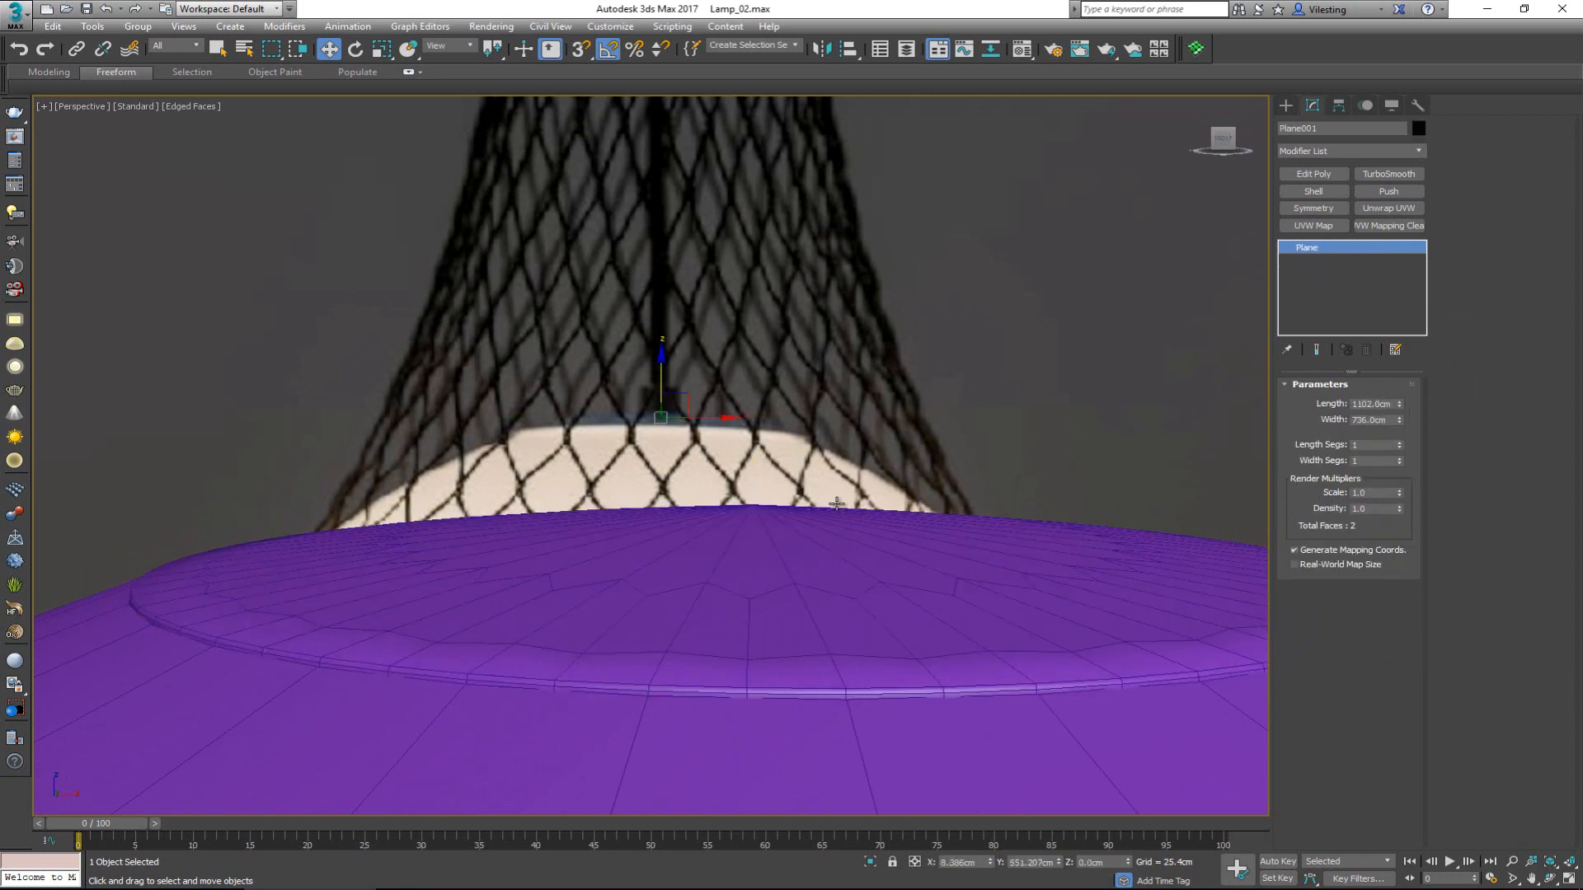
Select the sphere and cap together and set their object color to light grey
middle_click_drag(824, 530, 890, 577, "alt")
key("z")
scroll(891, 575, "up", 5)
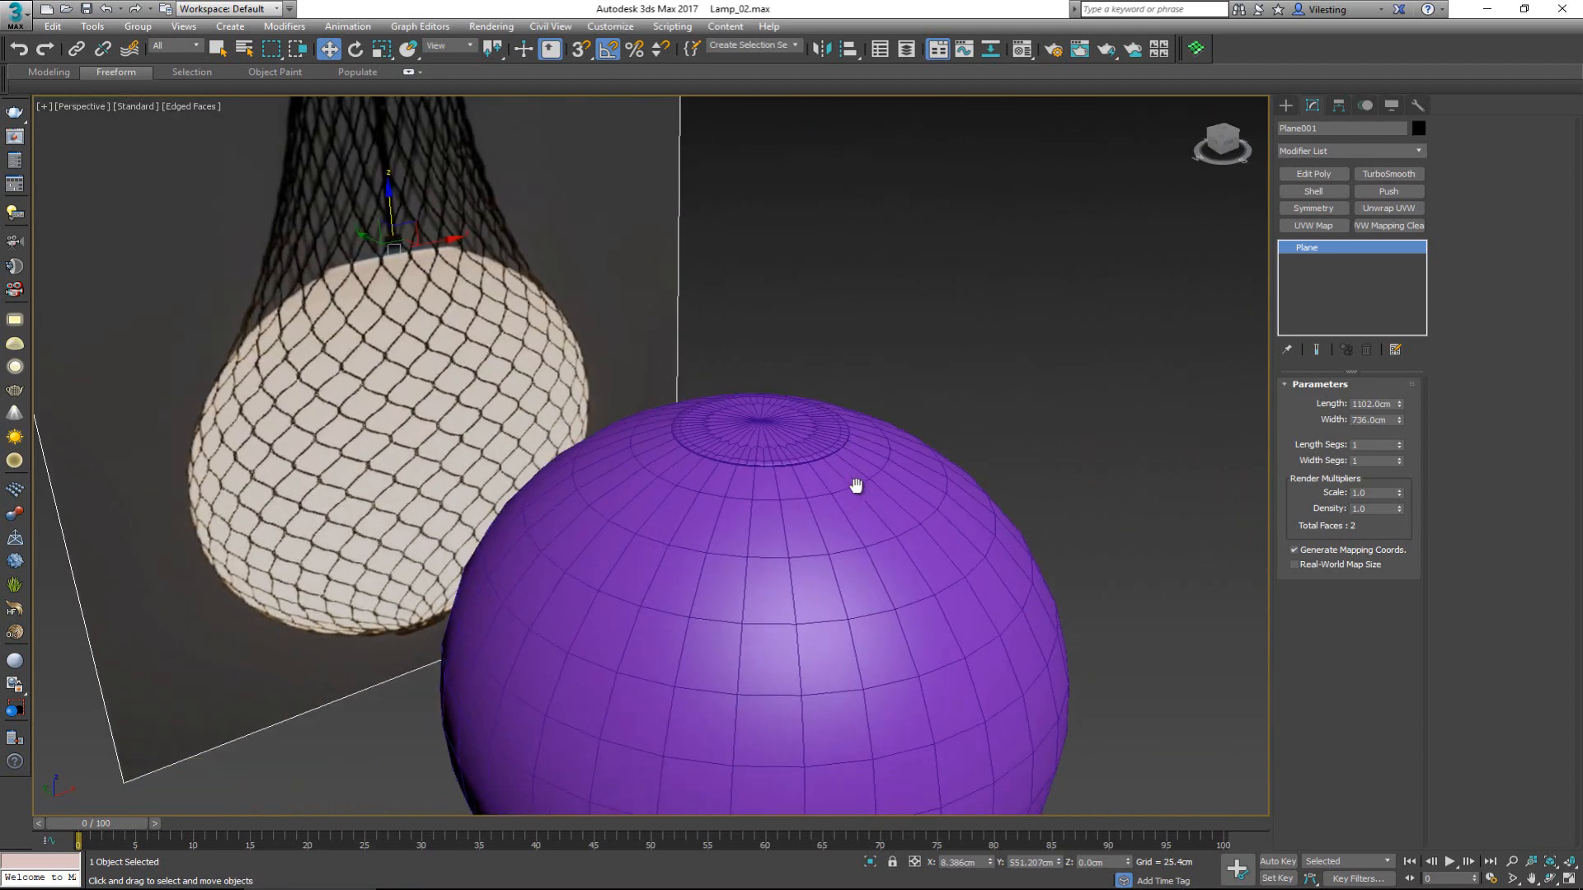
left_click(855, 487)
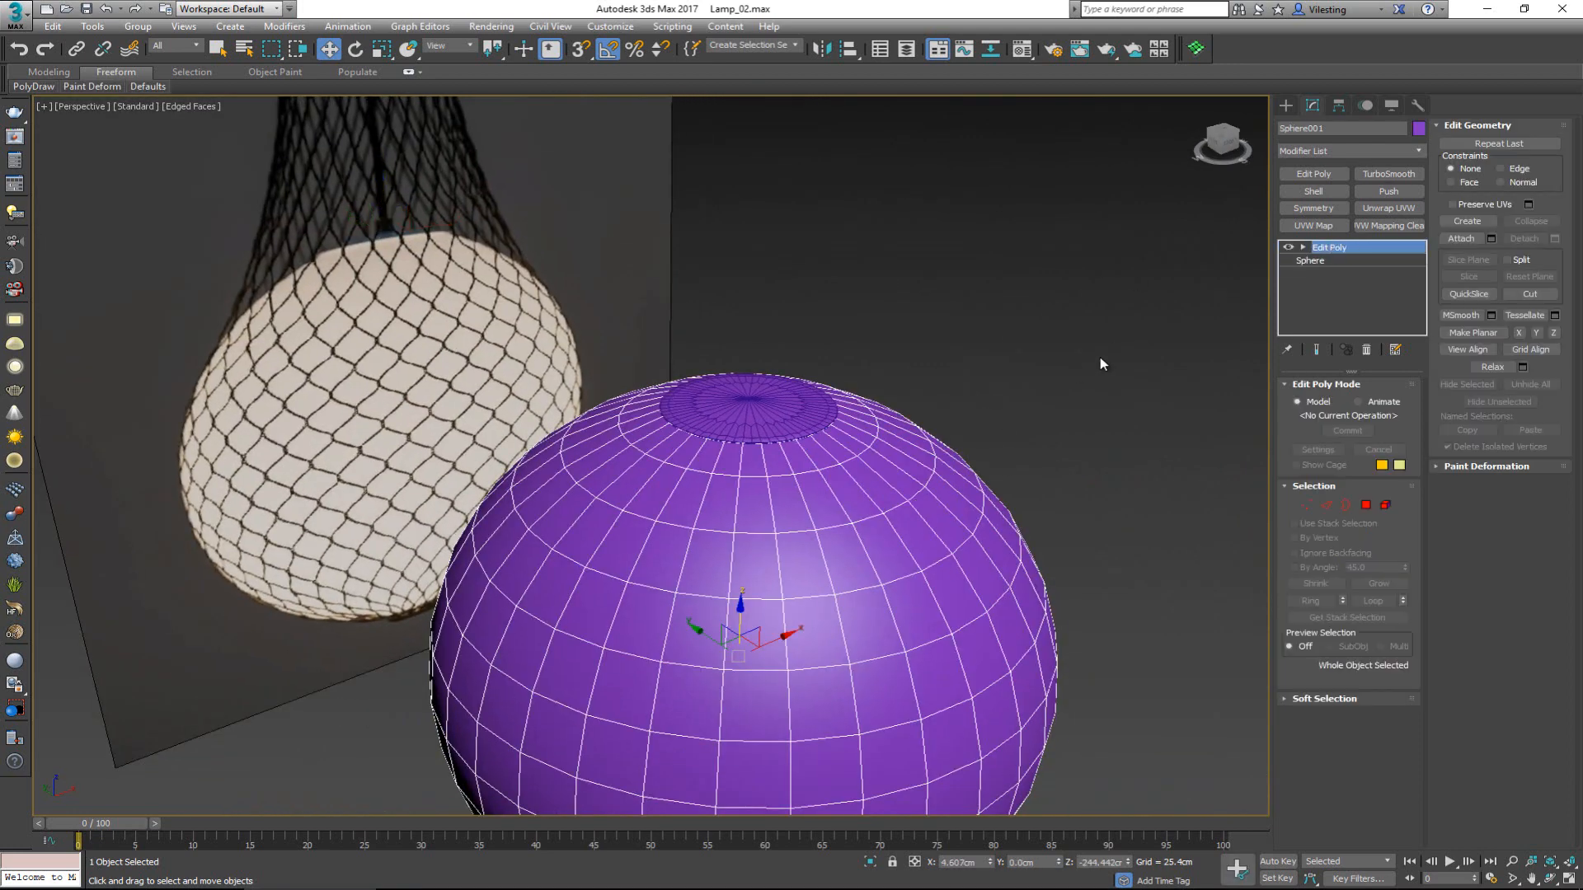
left_click_drag(805, 533, 806, 528)
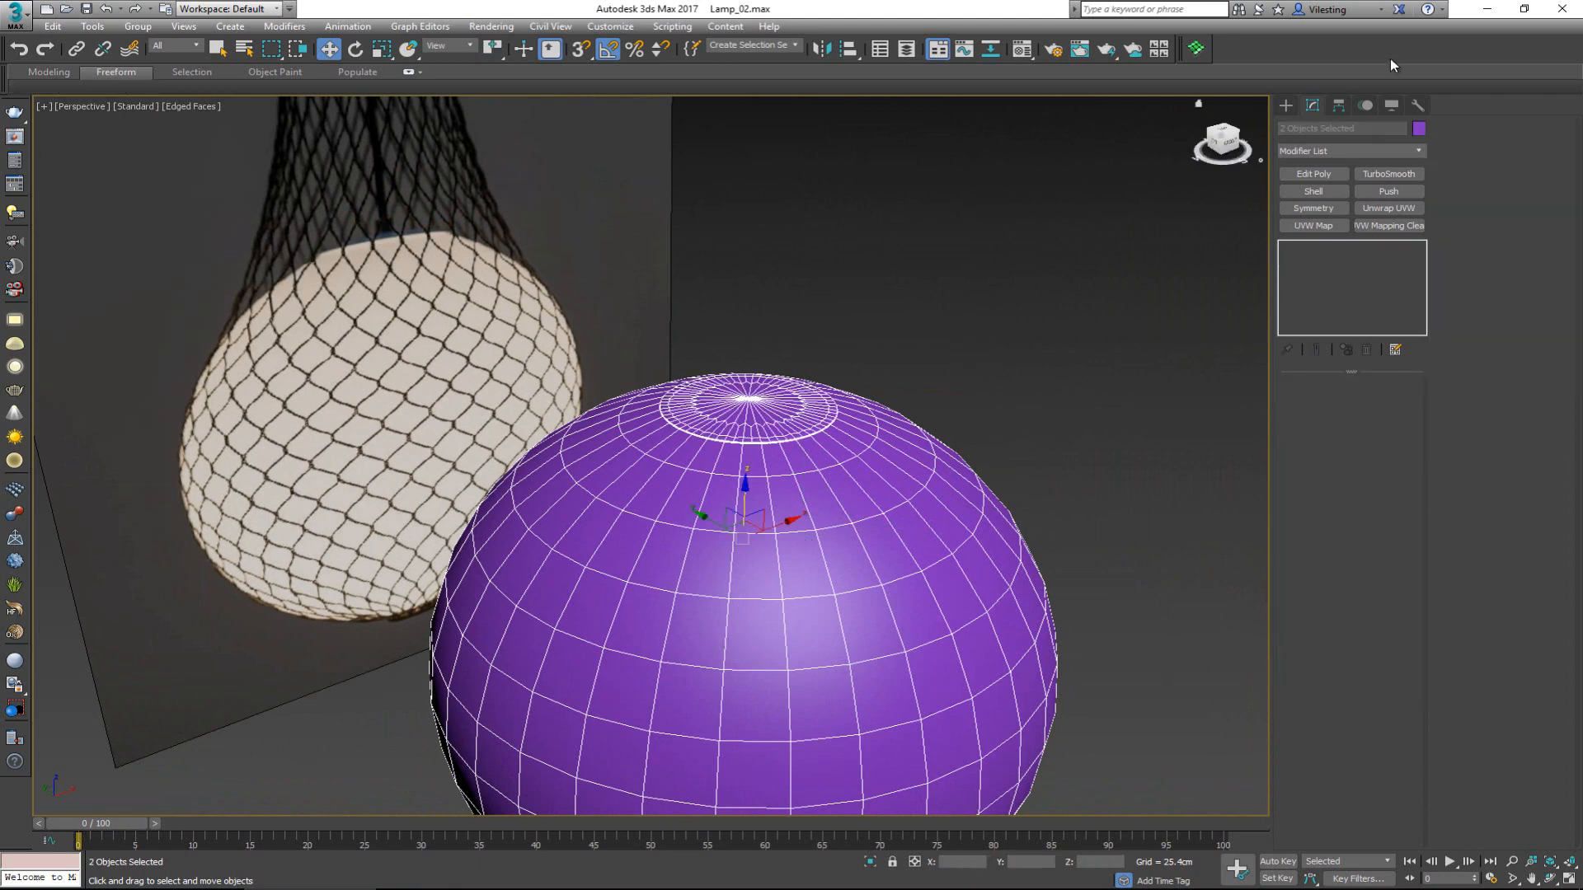
left_click(1416, 131)
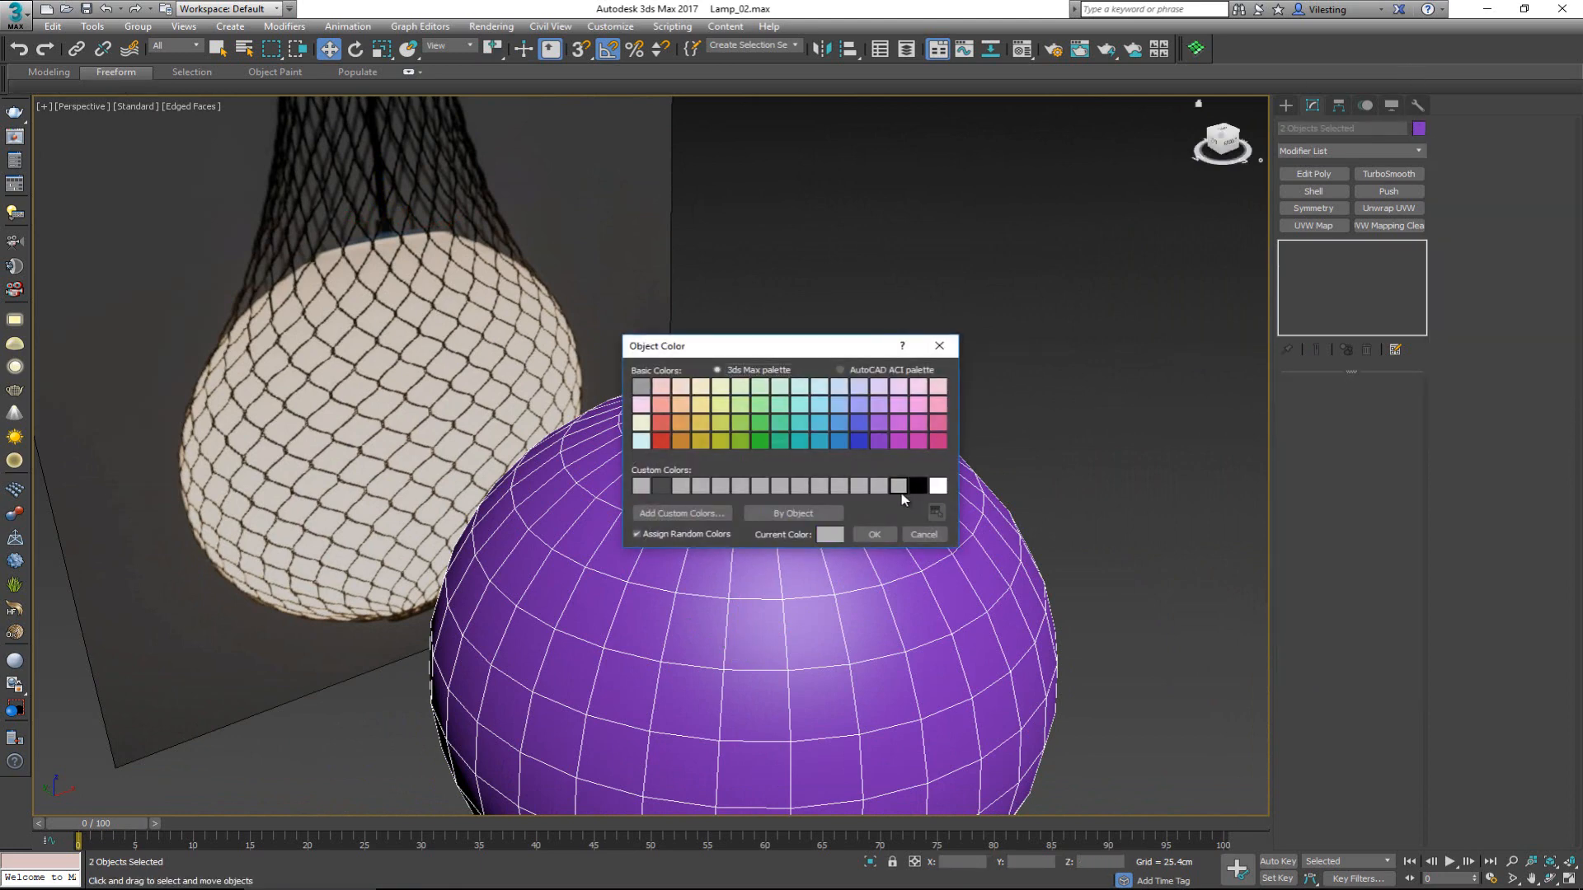
left_click(877, 537)
left_click(843, 470)
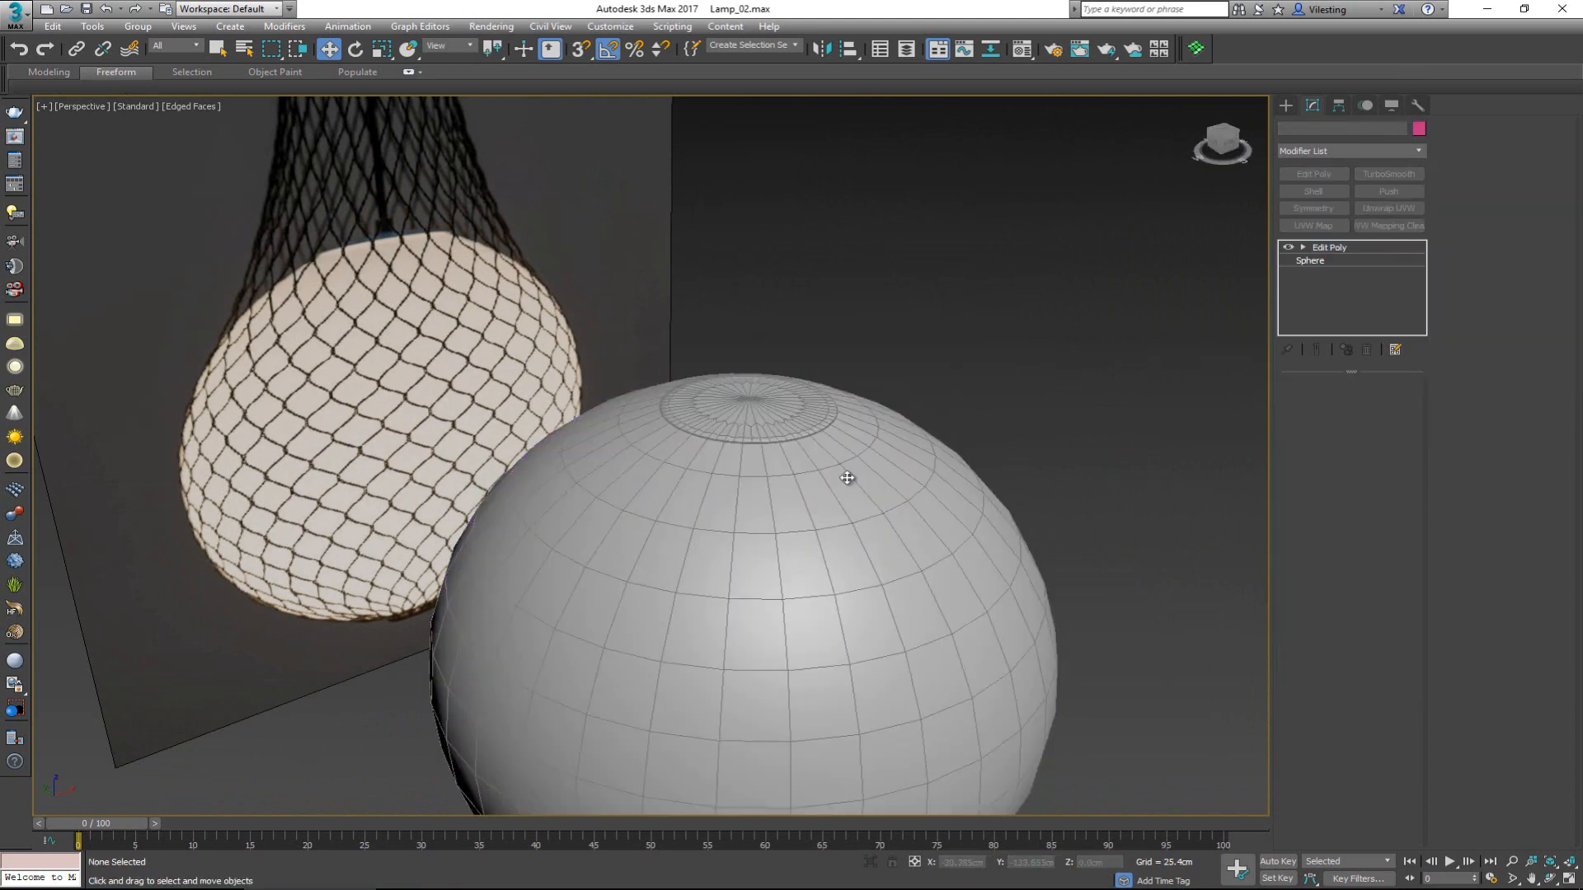
Set the object color of the top cap alone to dark grey
middle_click_drag(882, 465, 842, 452, "alt")
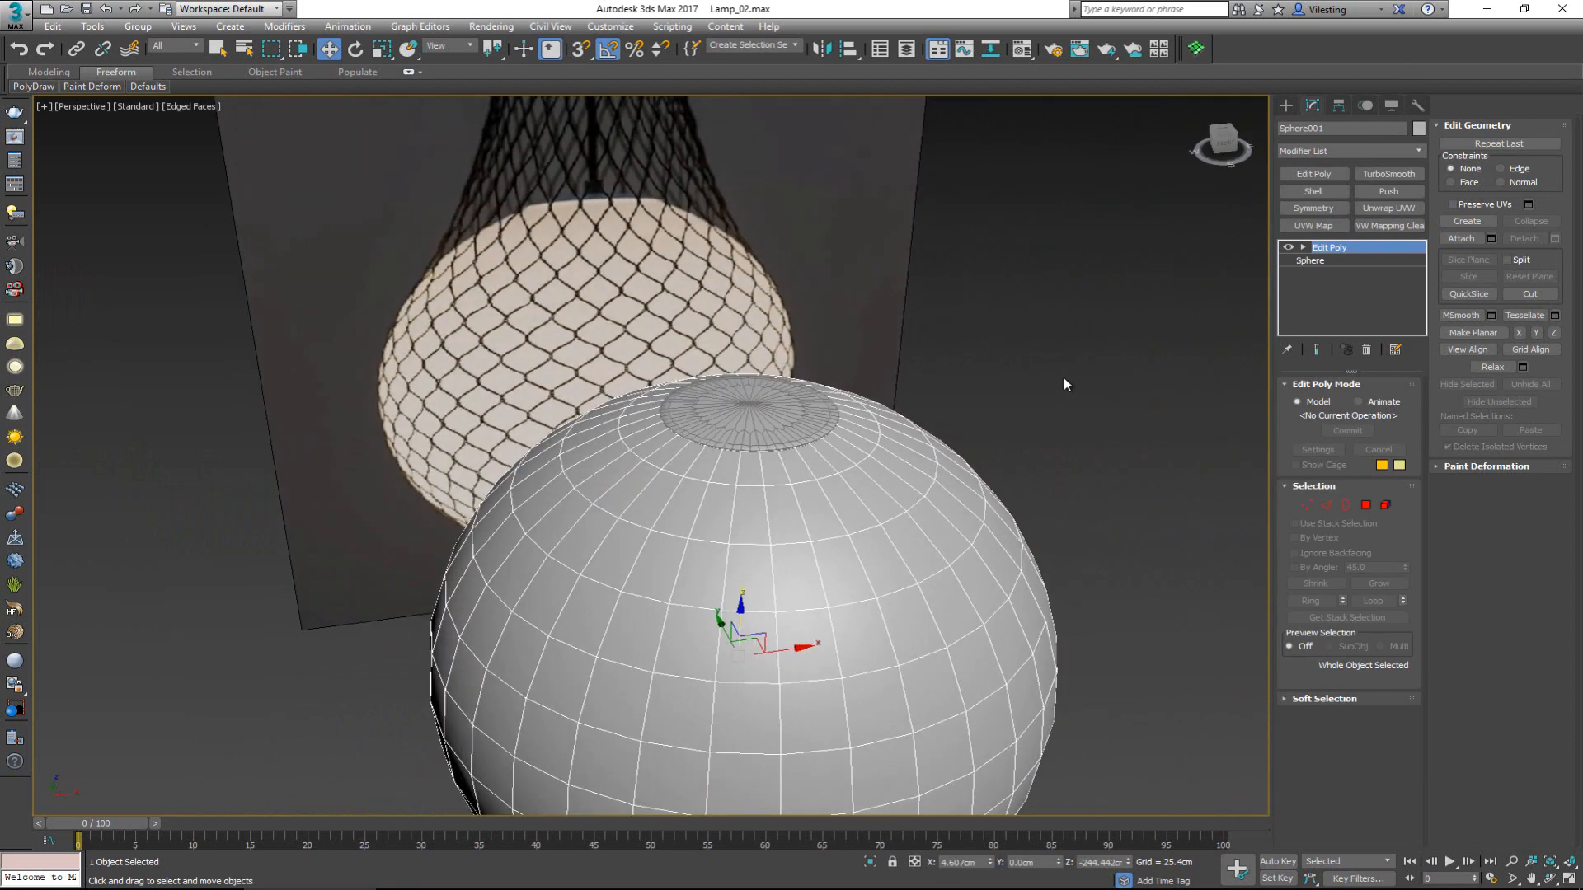
left_click(1063, 378)
left_click(792, 410)
left_click(1423, 129)
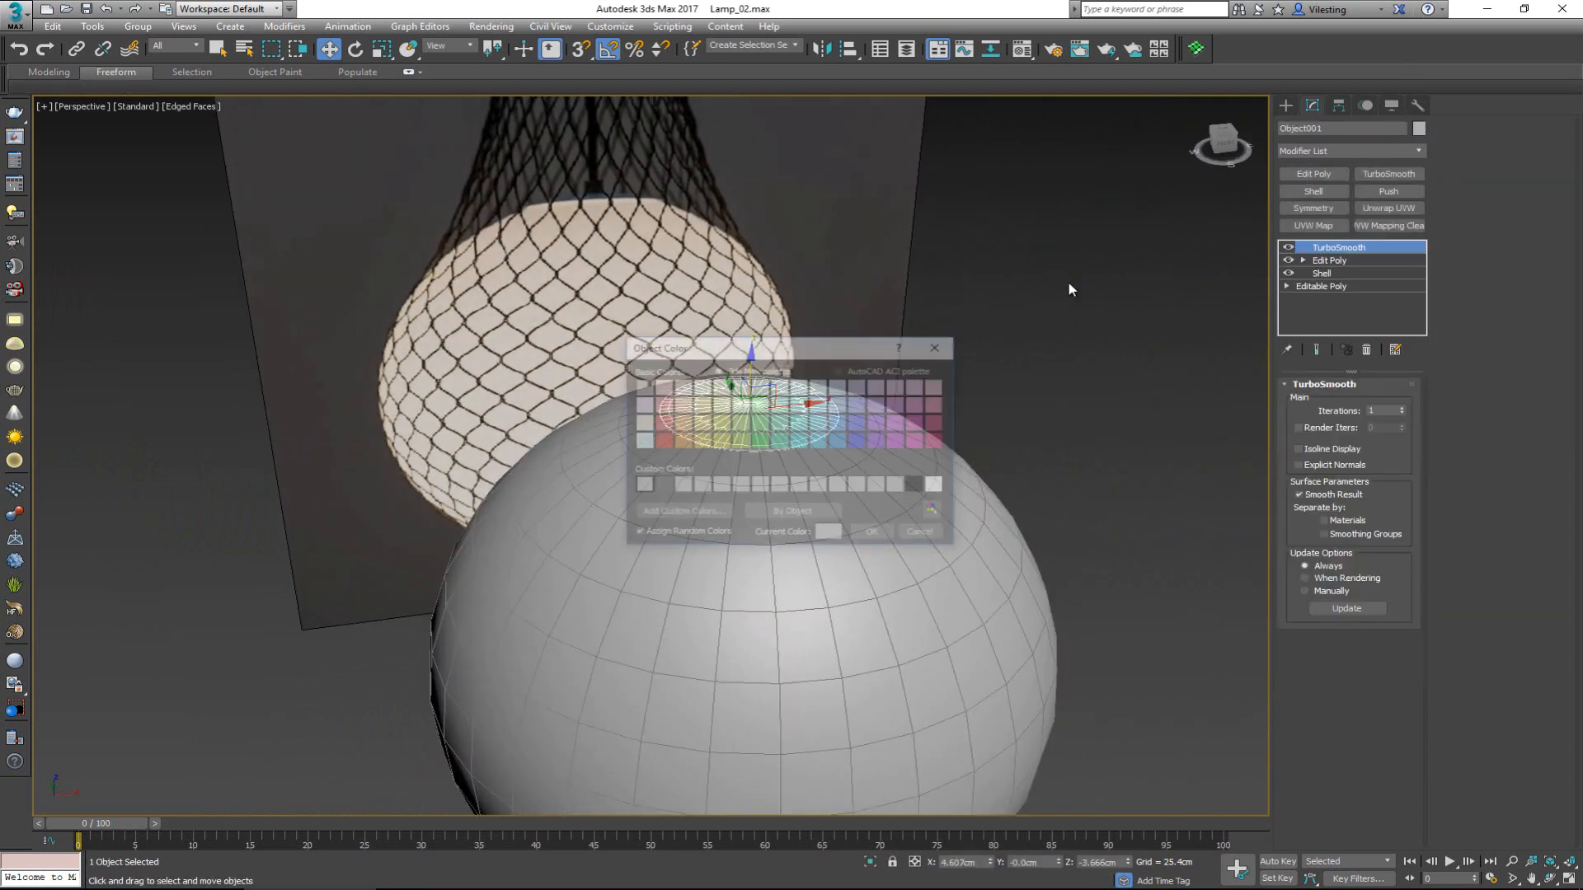
left_click(872, 536)
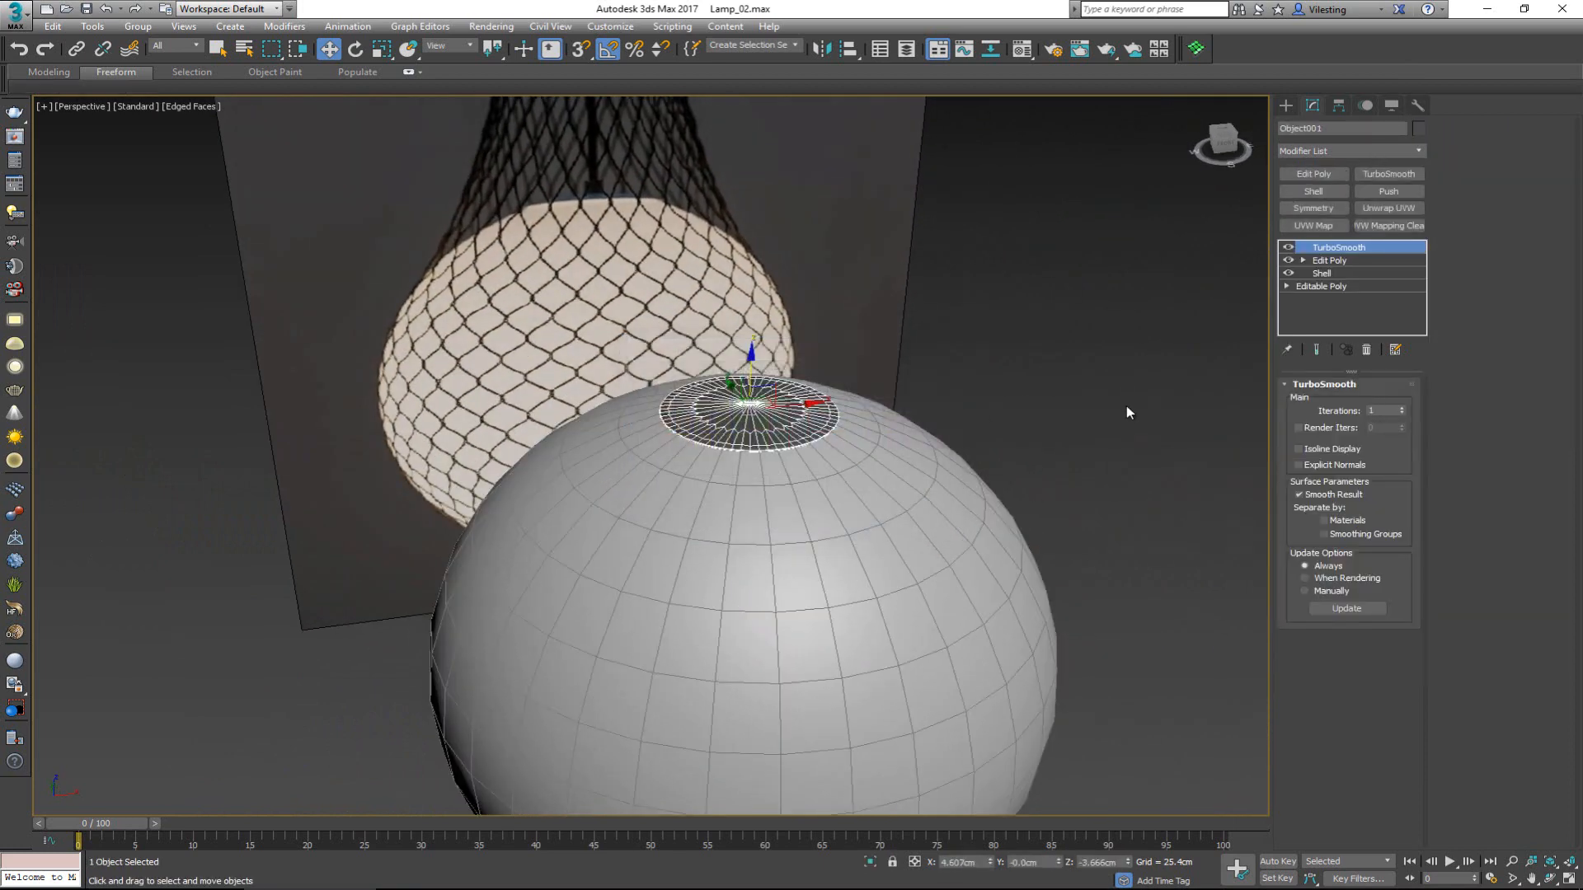
left_click(1127, 413)
Add a TurboSmooth modifier with one iteration on top of the sphere's Edit Poly
scroll(766, 492, "up", 2)
scroll(766, 492, "down", 2)
left_click(766, 492)
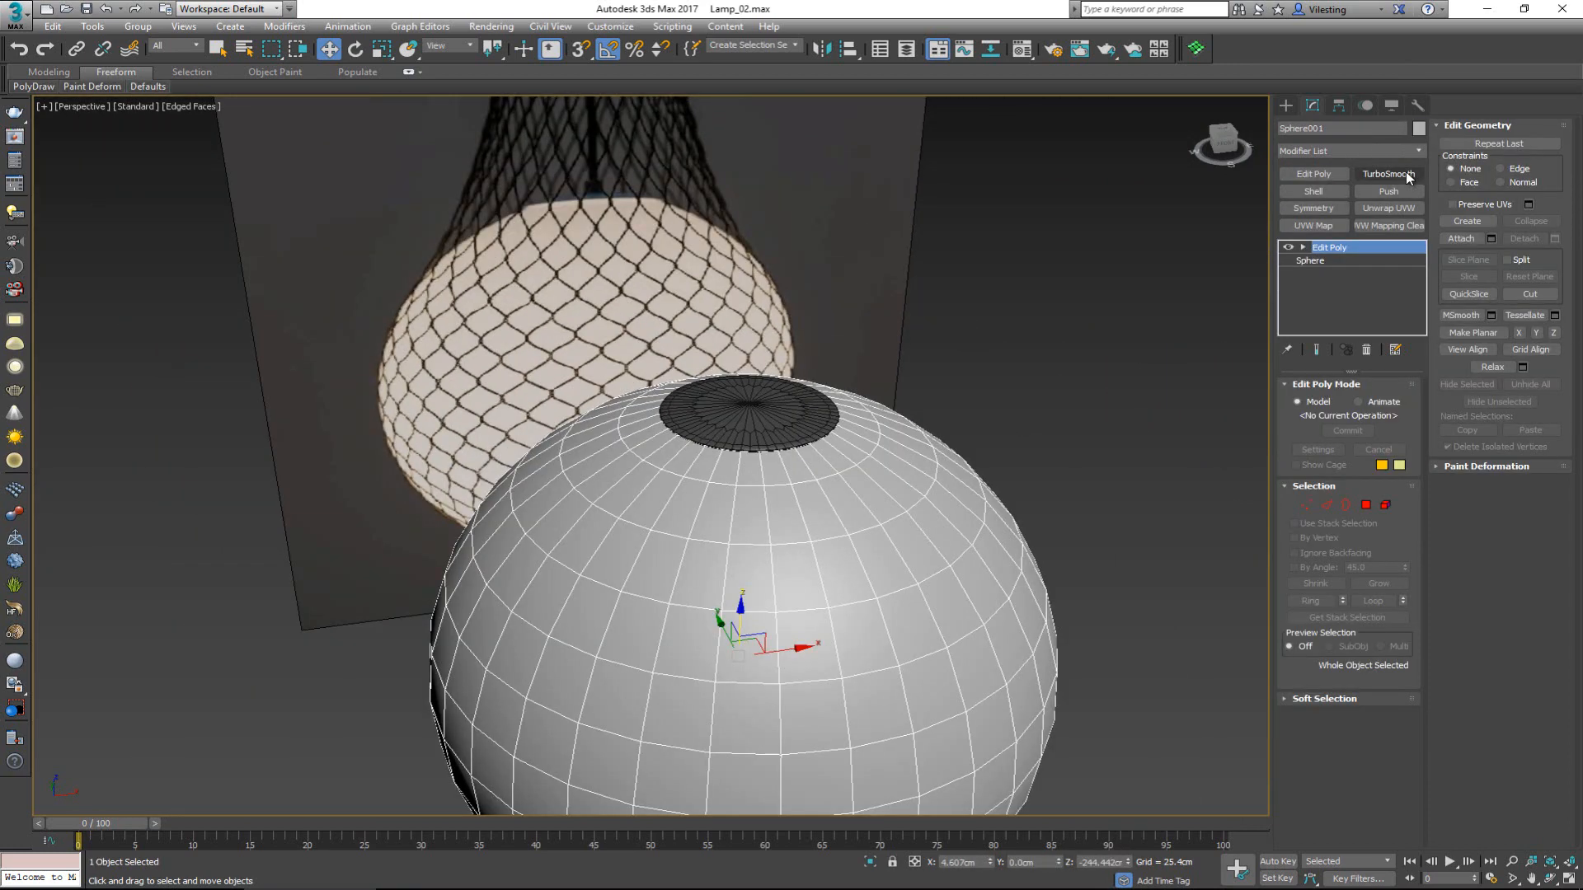
left_click(1389, 174)
middle_click_drag(1088, 352, 985, 303, "alt")
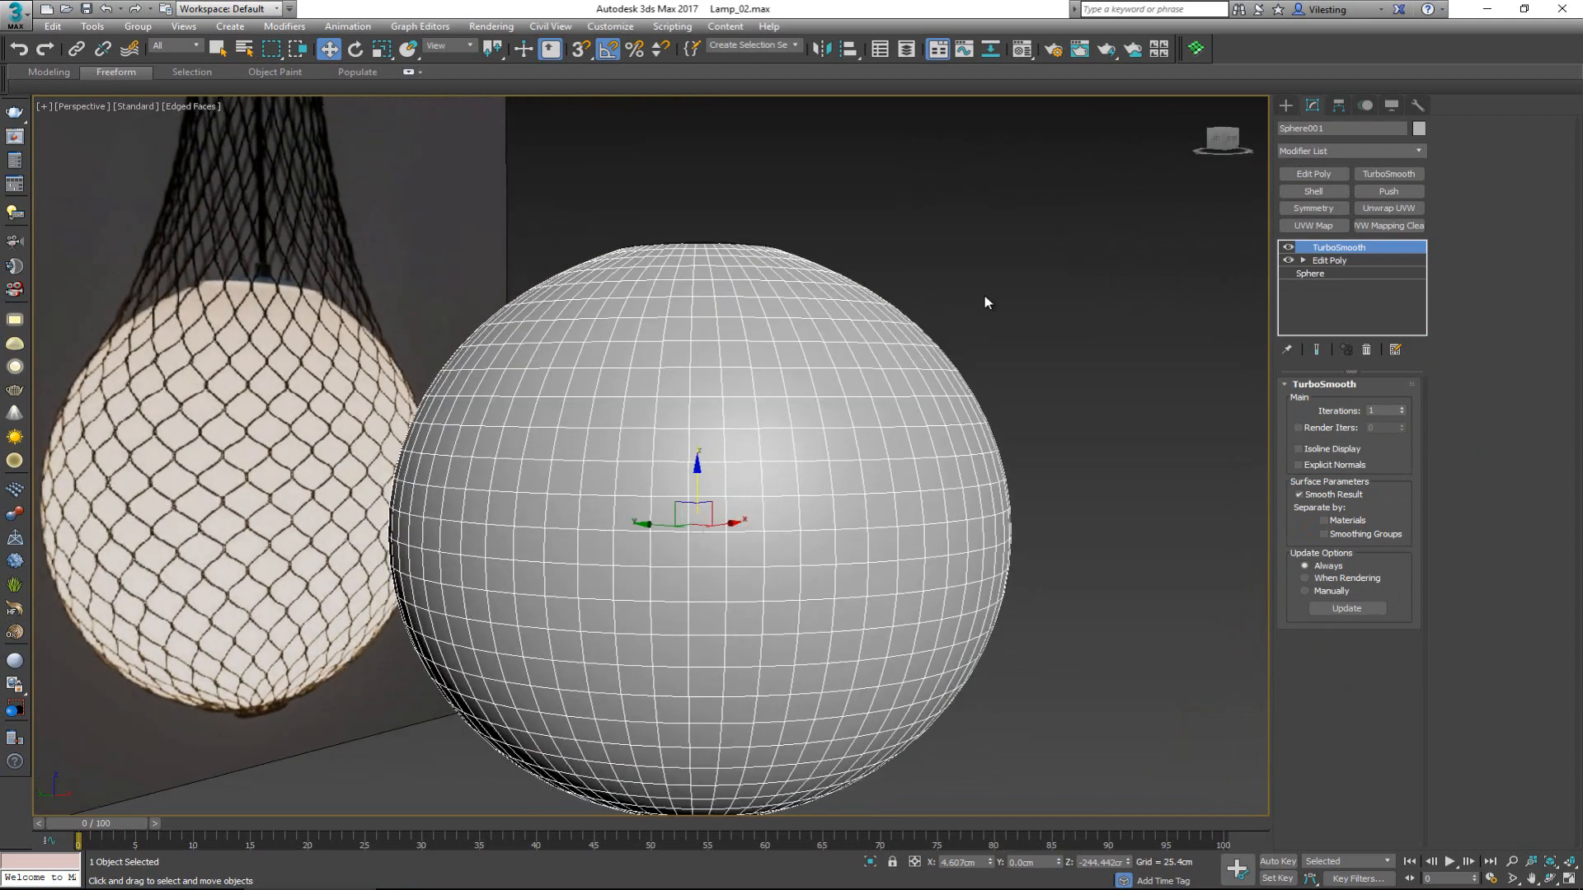
left_click(984, 302)
In the cap's Edit Poly, connect the 32 radial edges of its top with one segment and a slide of -77
middle_click_drag(939, 410, 862, 444, "alt")
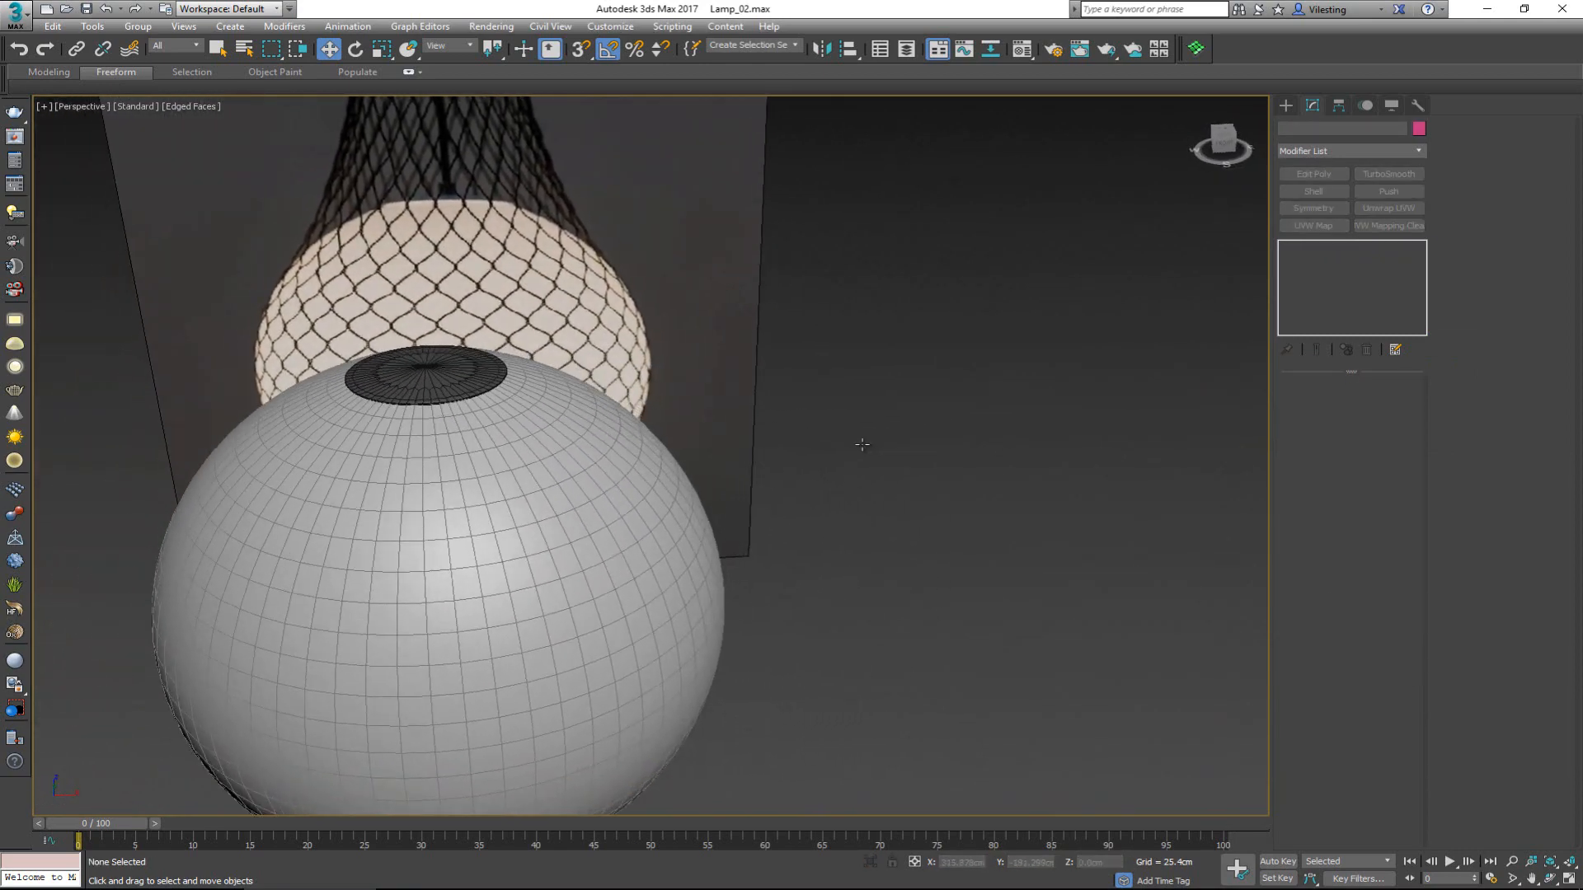
middle_click_drag(589, 272, 754, 301)
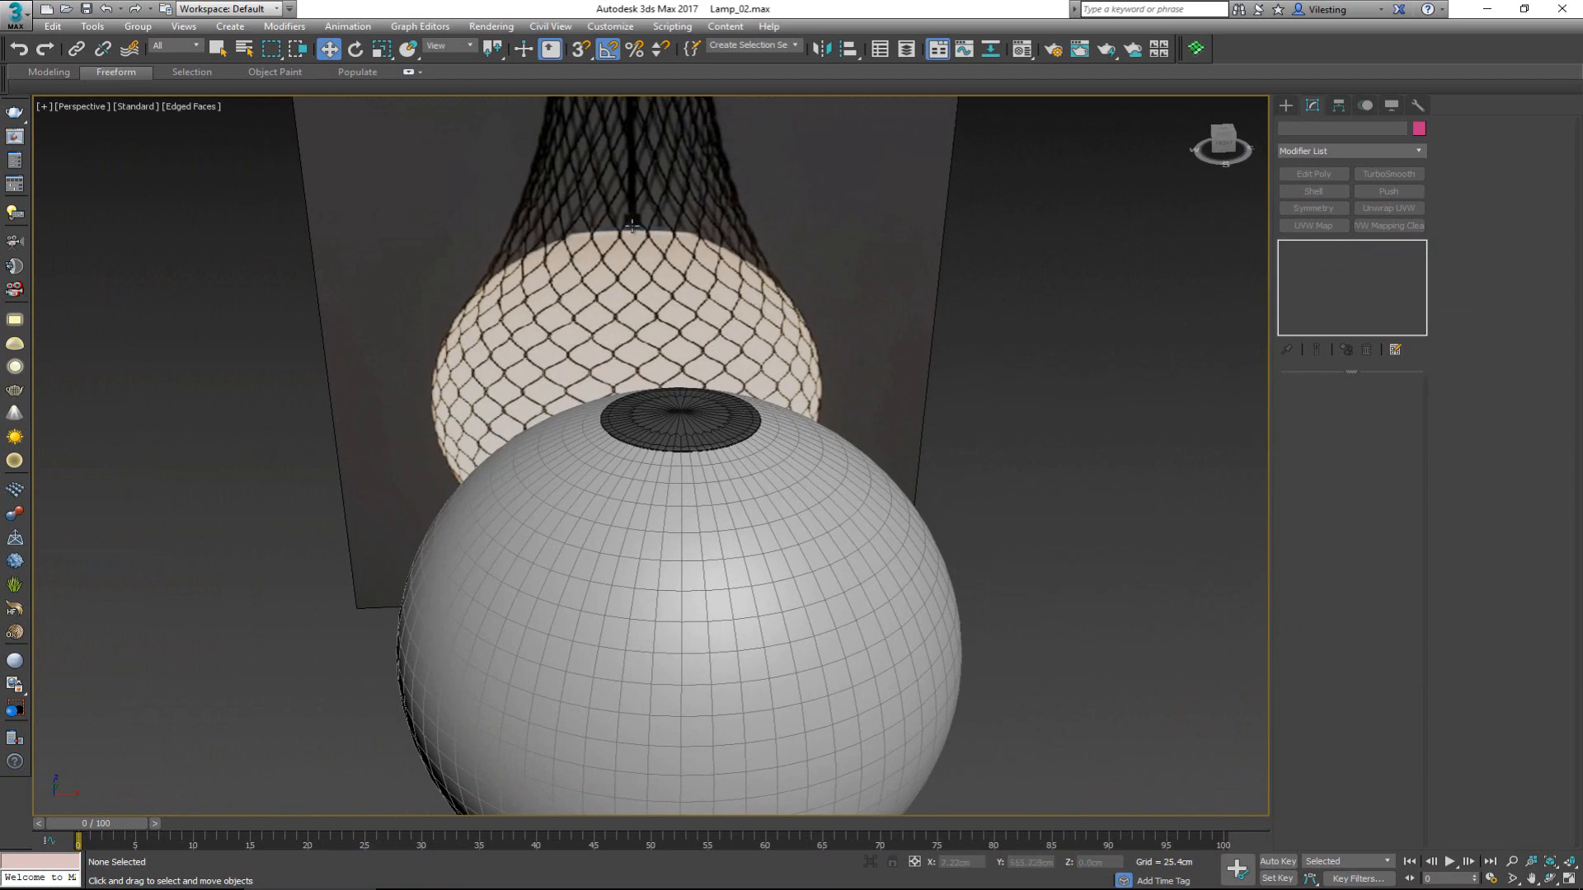
scroll(631, 224, "up", 5)
scroll(651, 235, "down", 5)
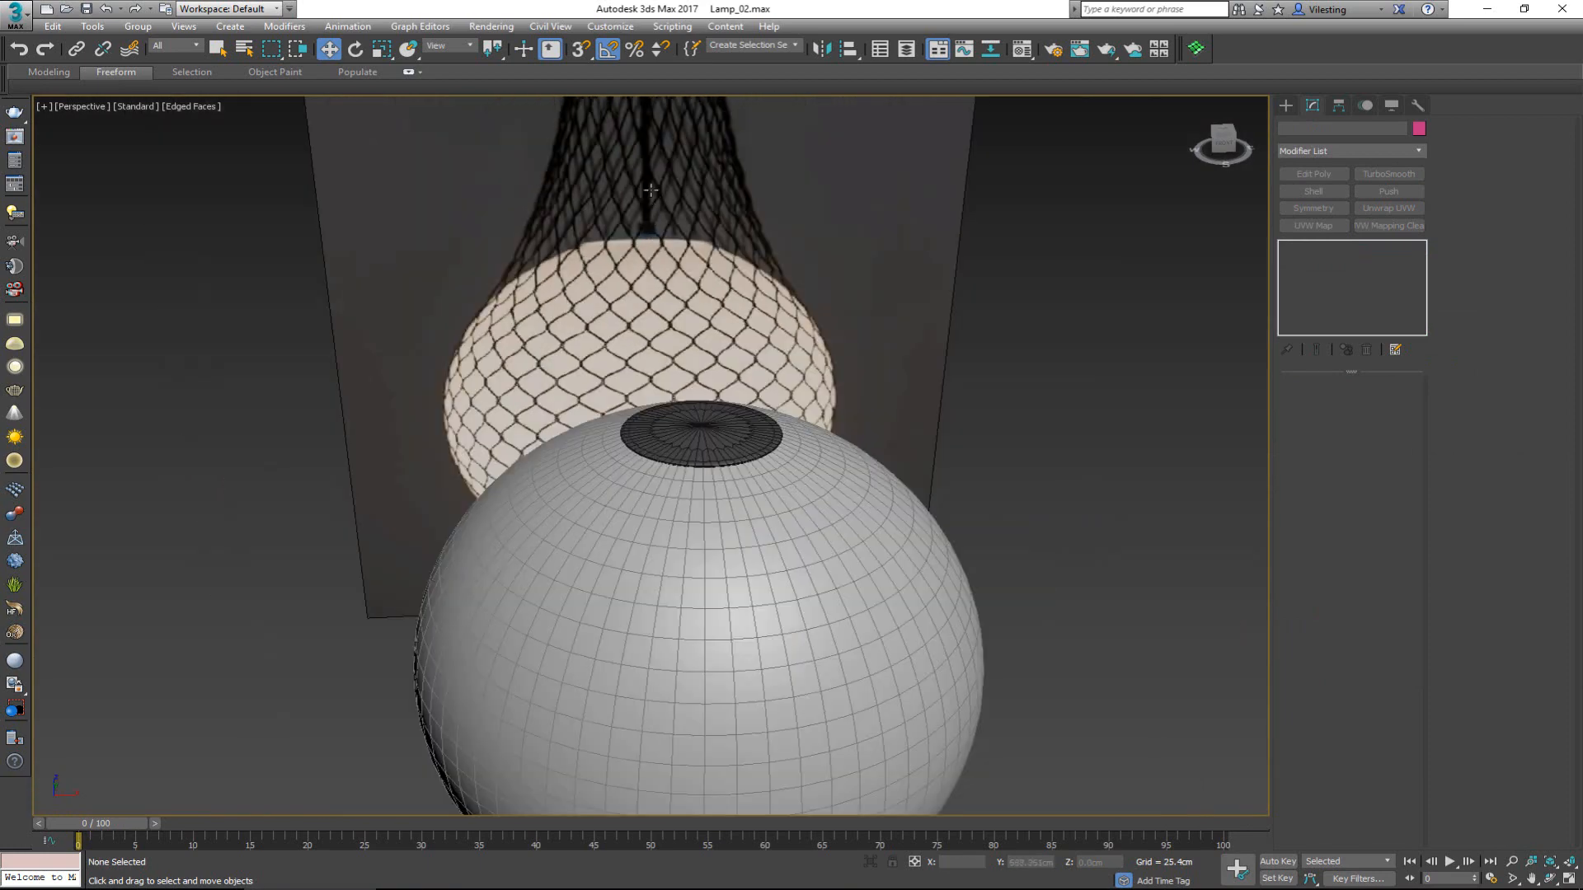
left_click(724, 432)
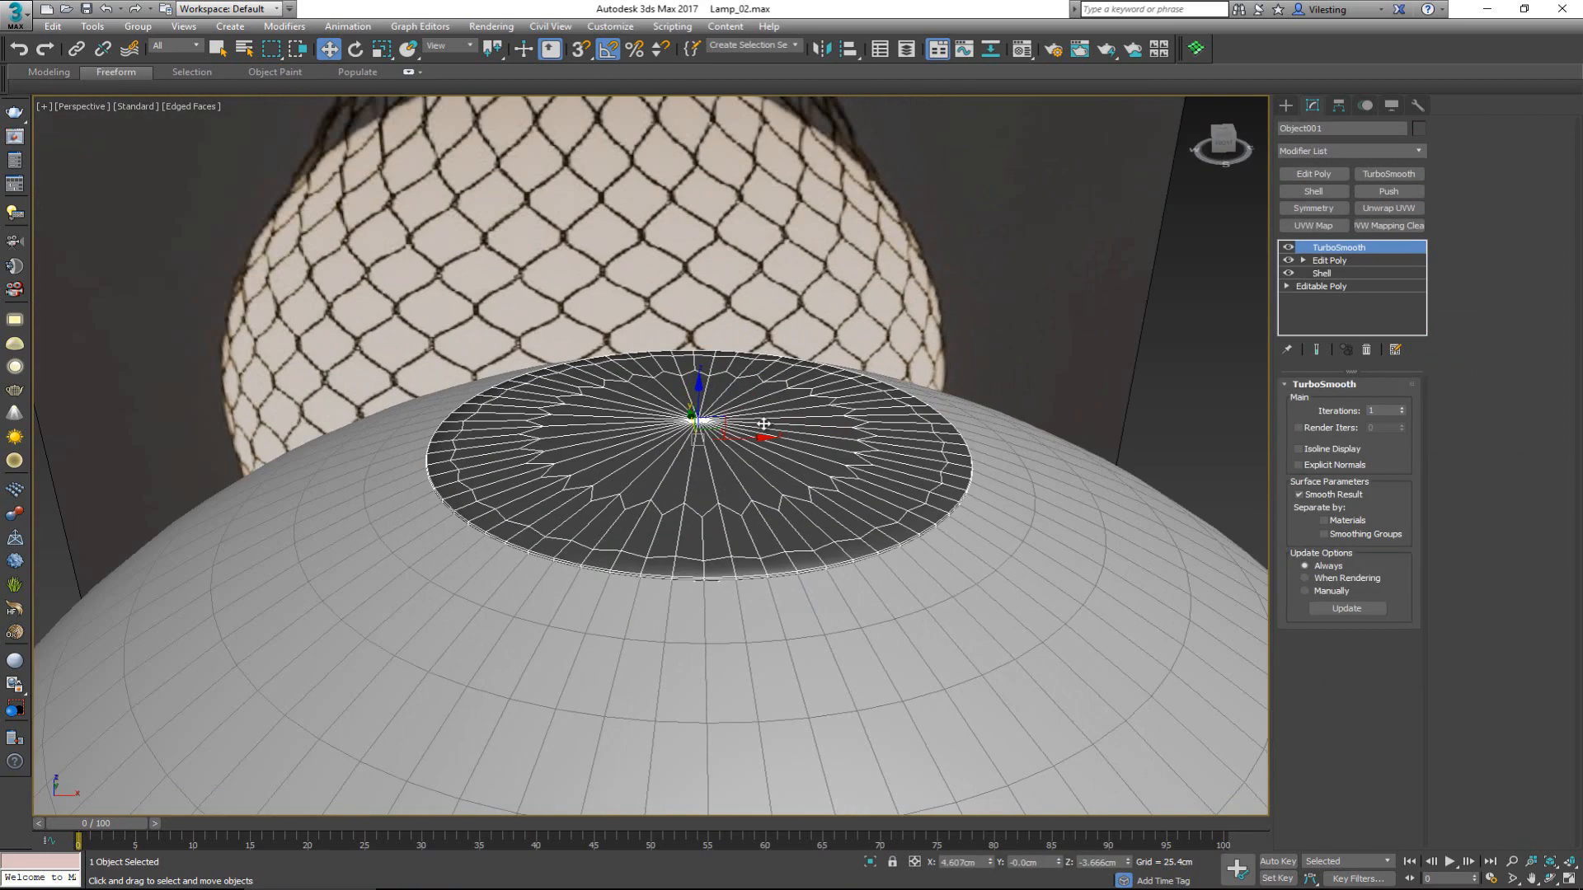
scroll(702, 421, "up", 5)
middle_click_drag(737, 229, 734, 330, "alt")
left_click(1330, 261)
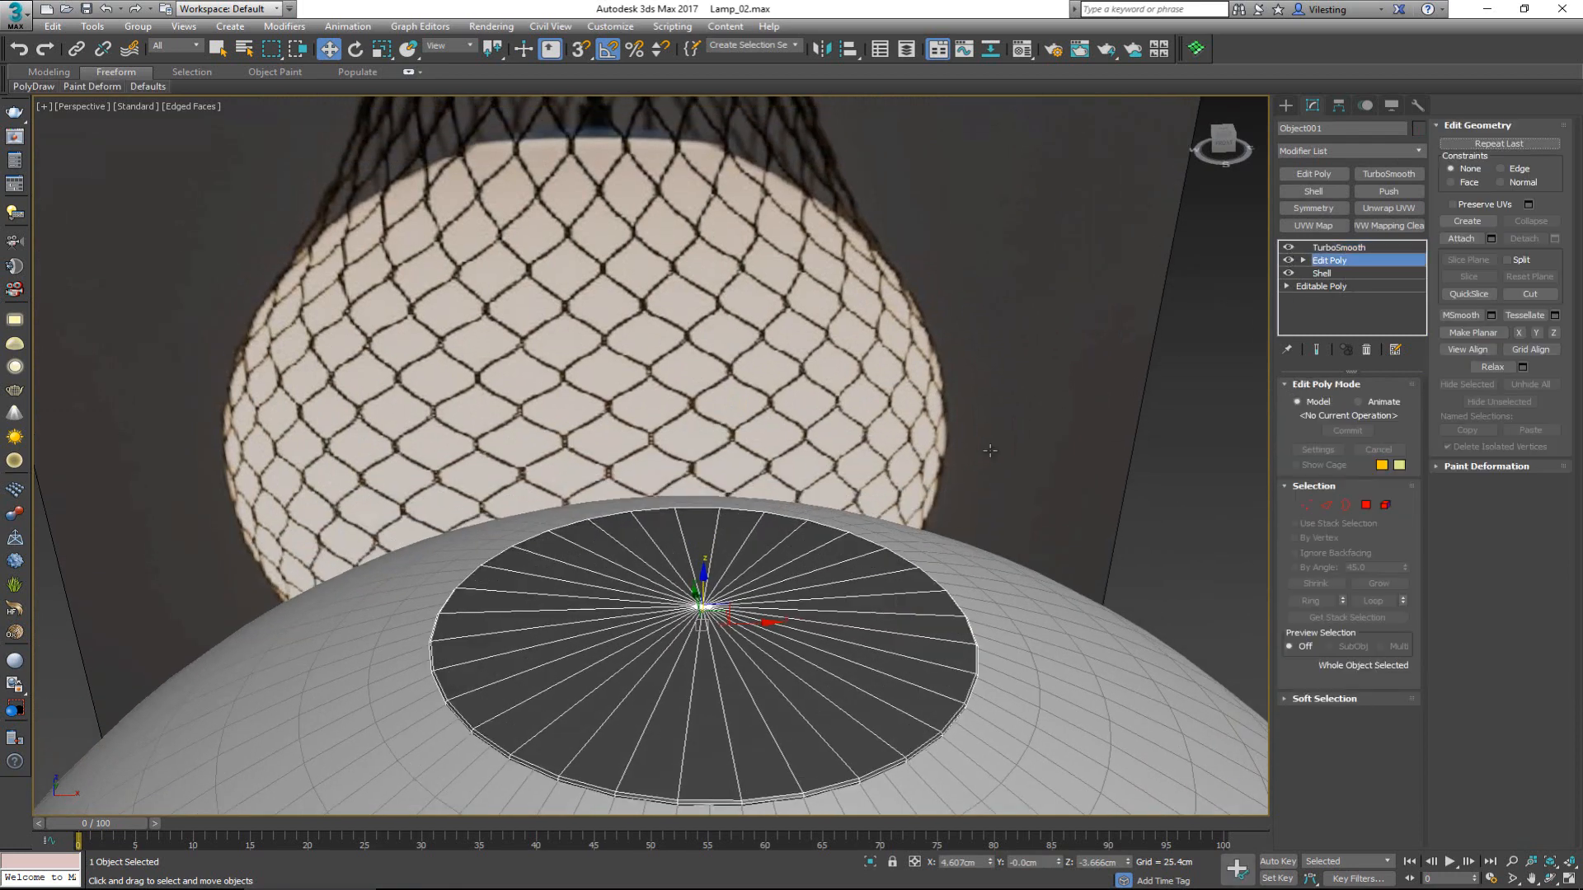
left_click(1325, 507)
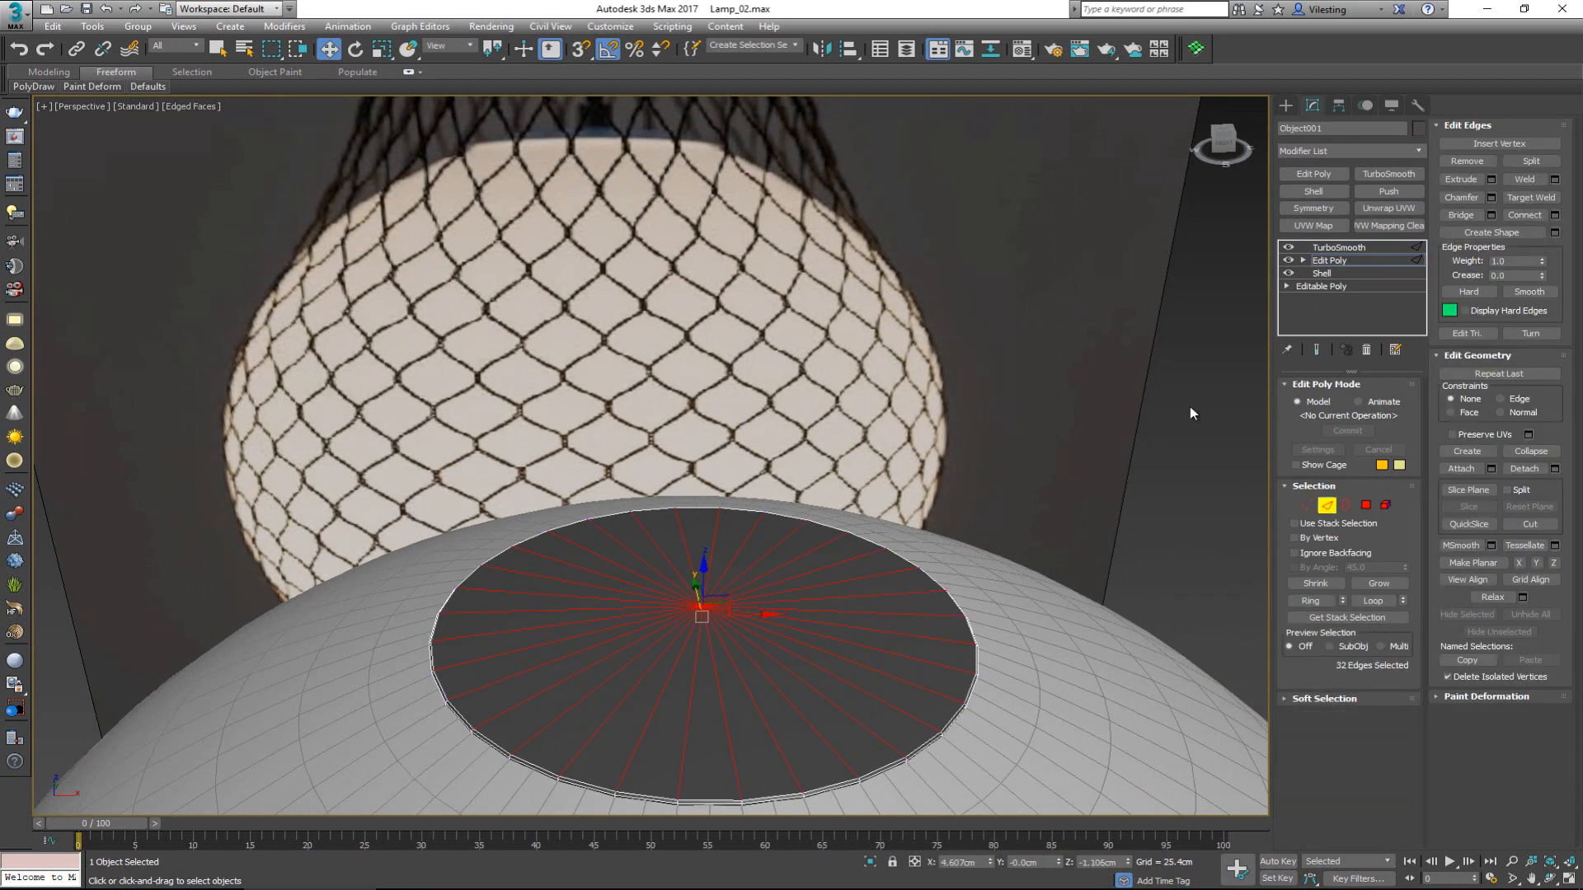
left_click(1555, 215)
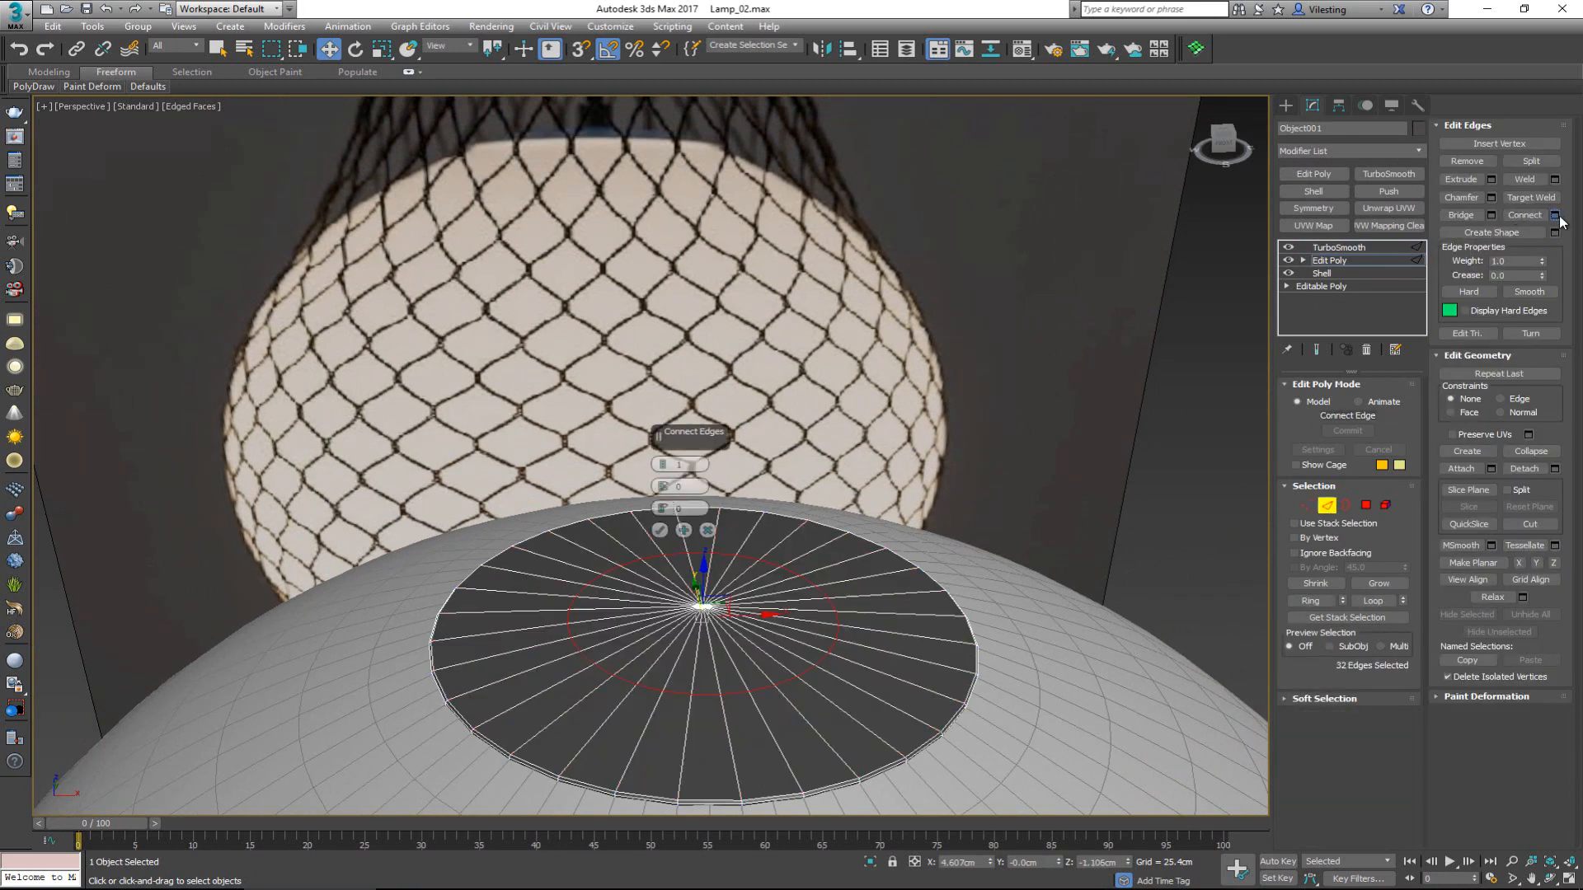
right_click(664, 493)
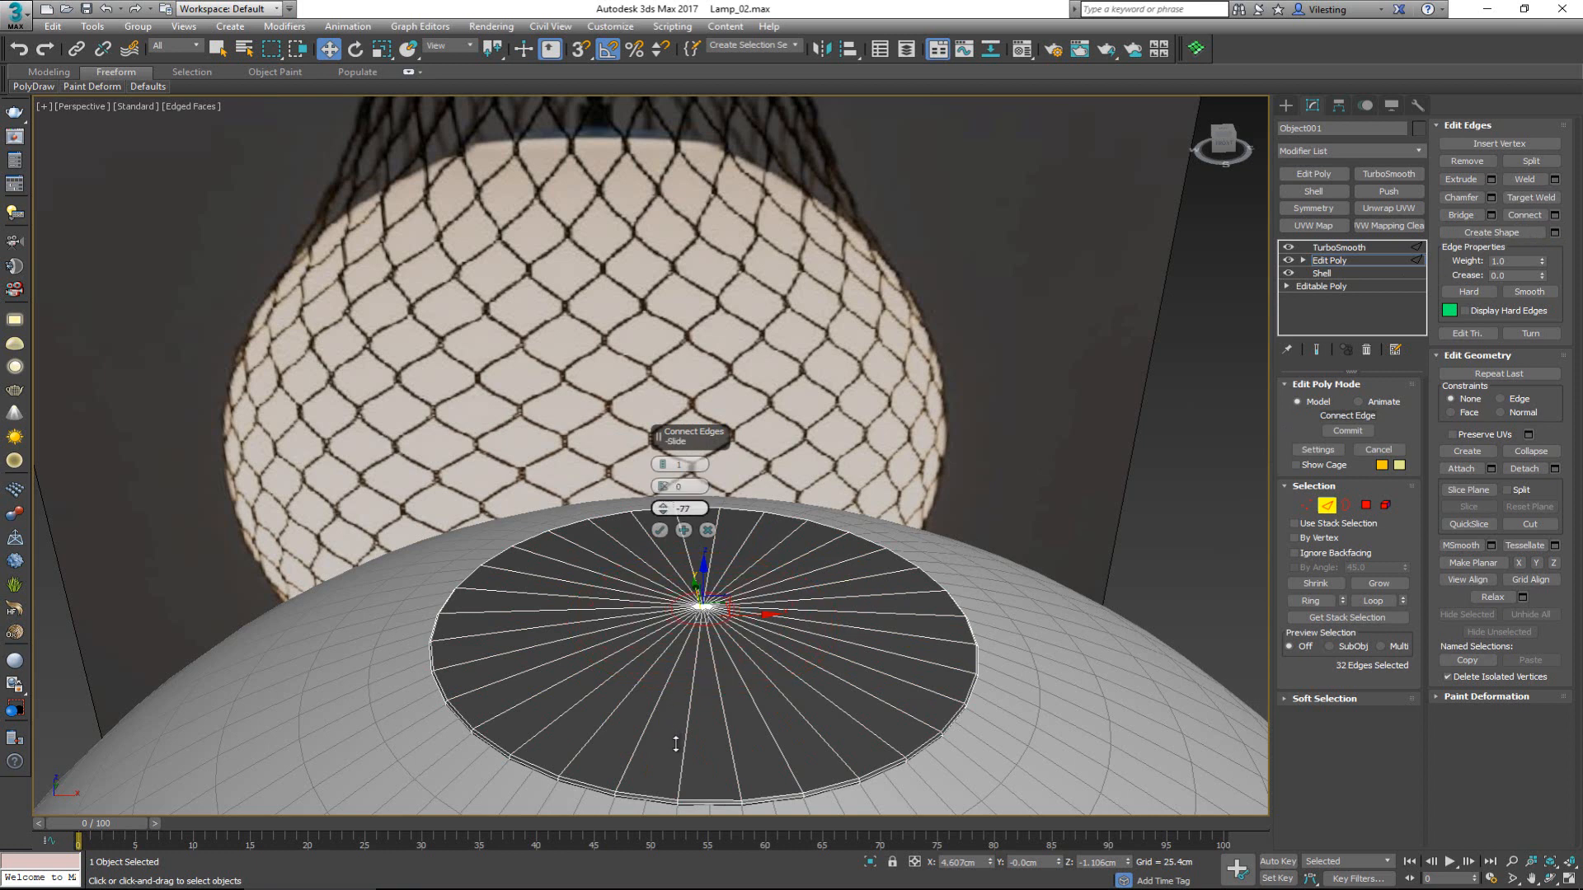
left_click(660, 530)
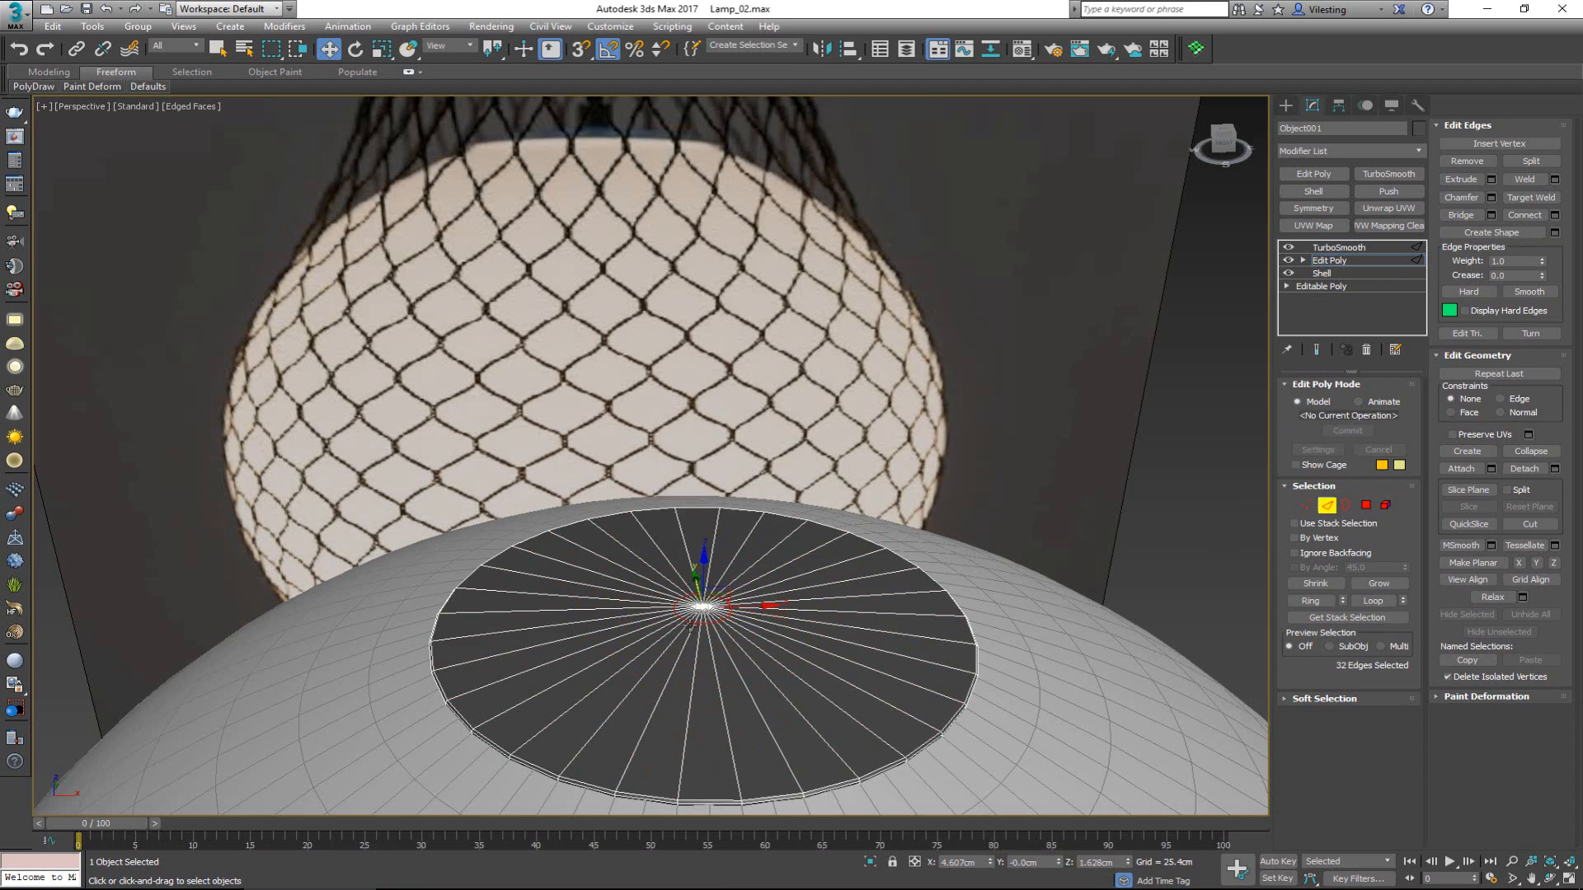
Select the polygons around the cap's center vertex and extrude them upward by 15.24 cm as a stem
scroll(697, 618, "up", 3)
key("1")
left_click(729, 581)
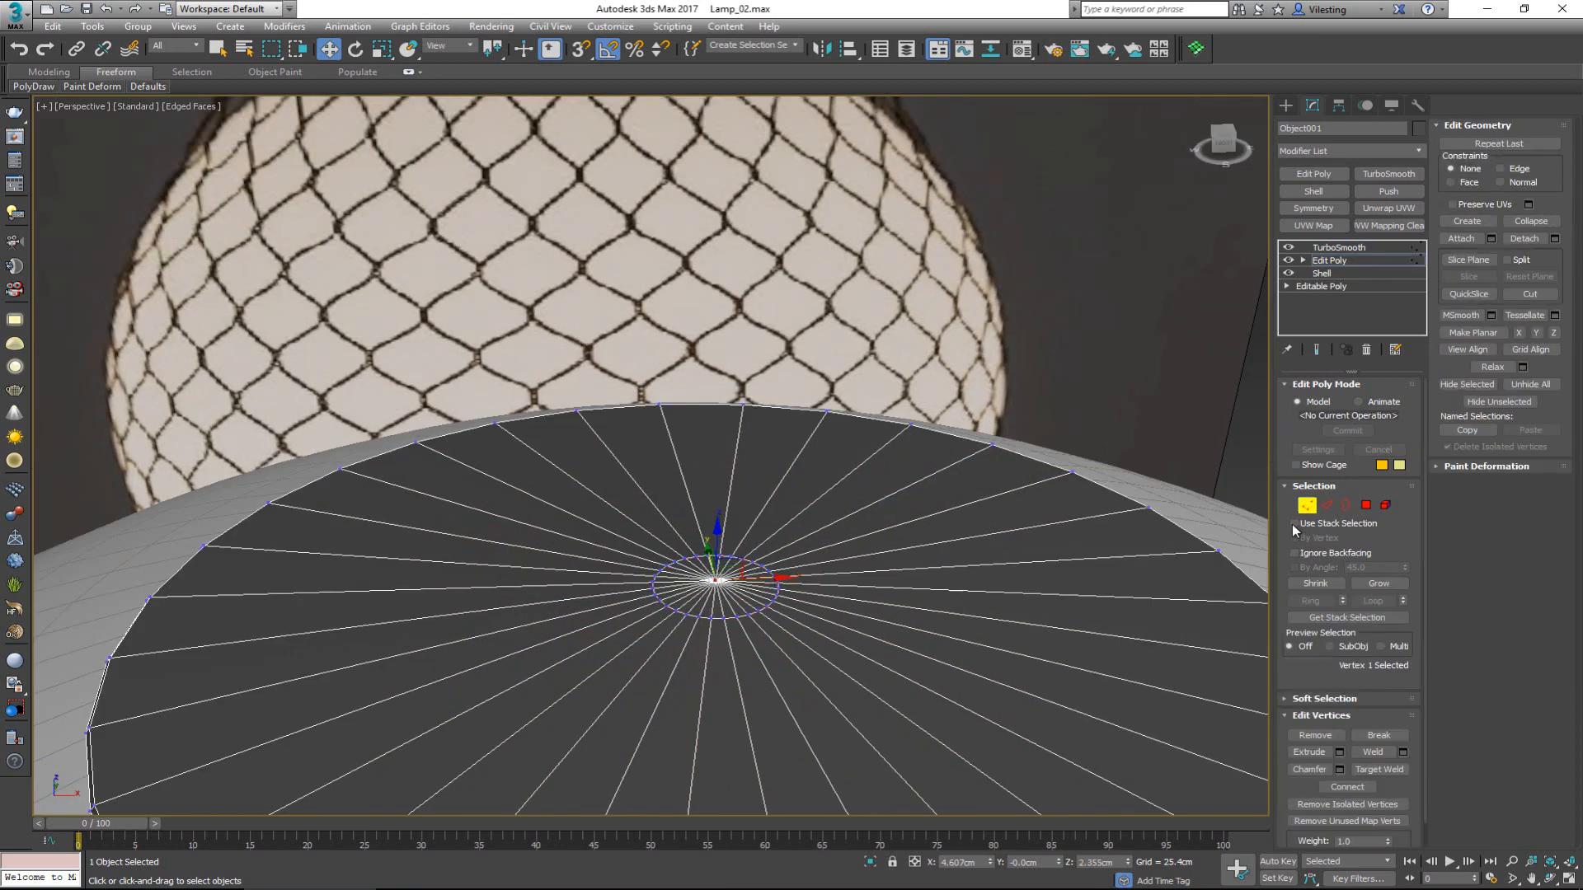
left_click(1366, 505, "ctrl")
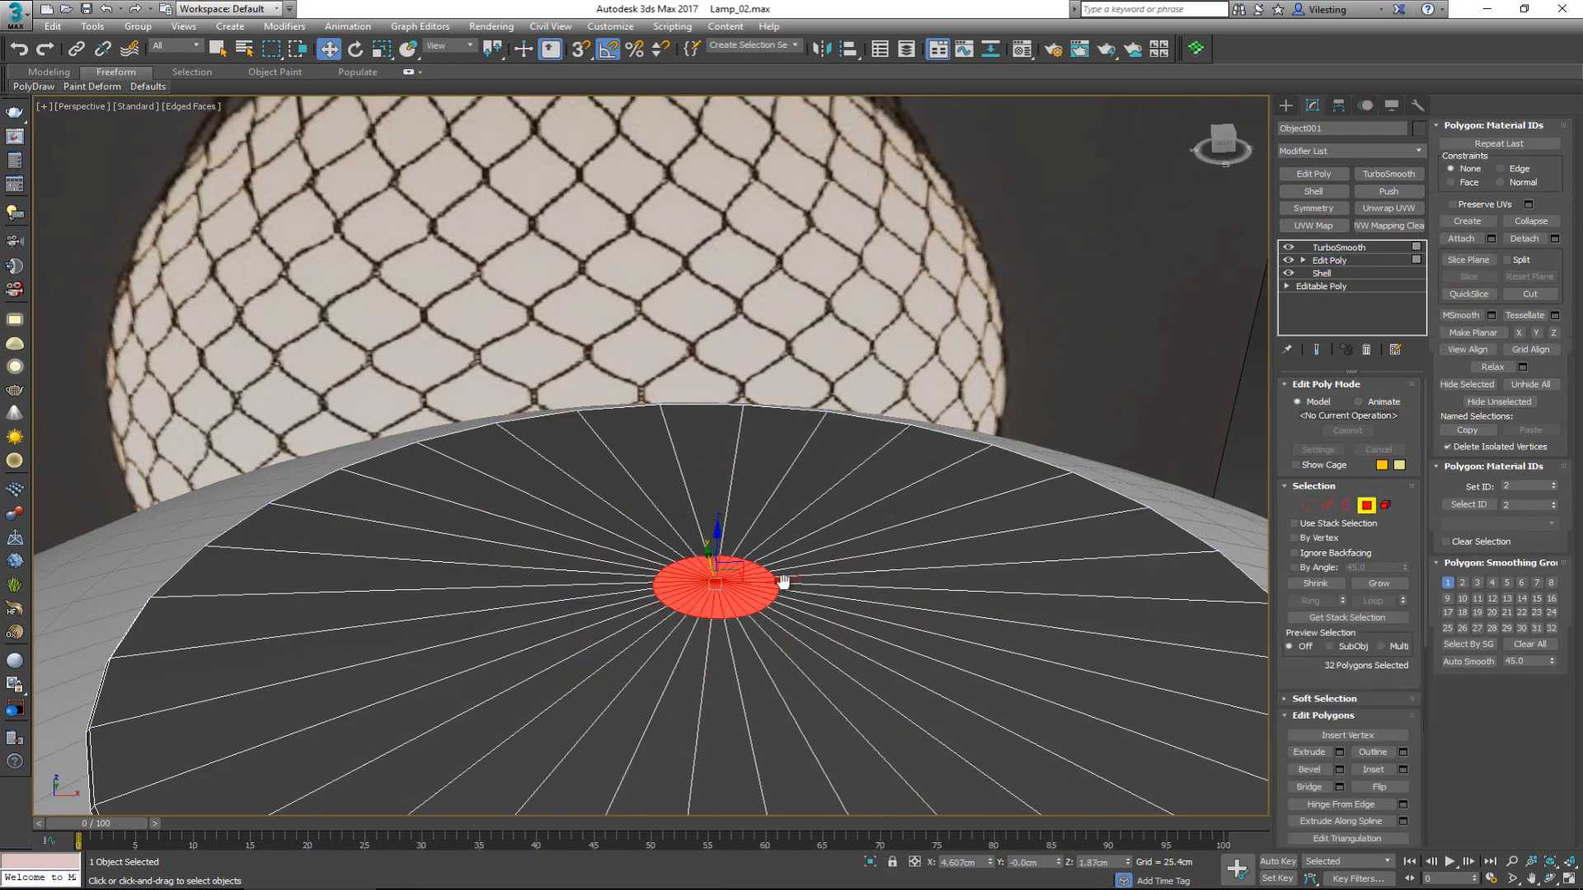
left_click(1339, 752)
left_click_drag(664, 487, 665, 445)
key("alt+w")
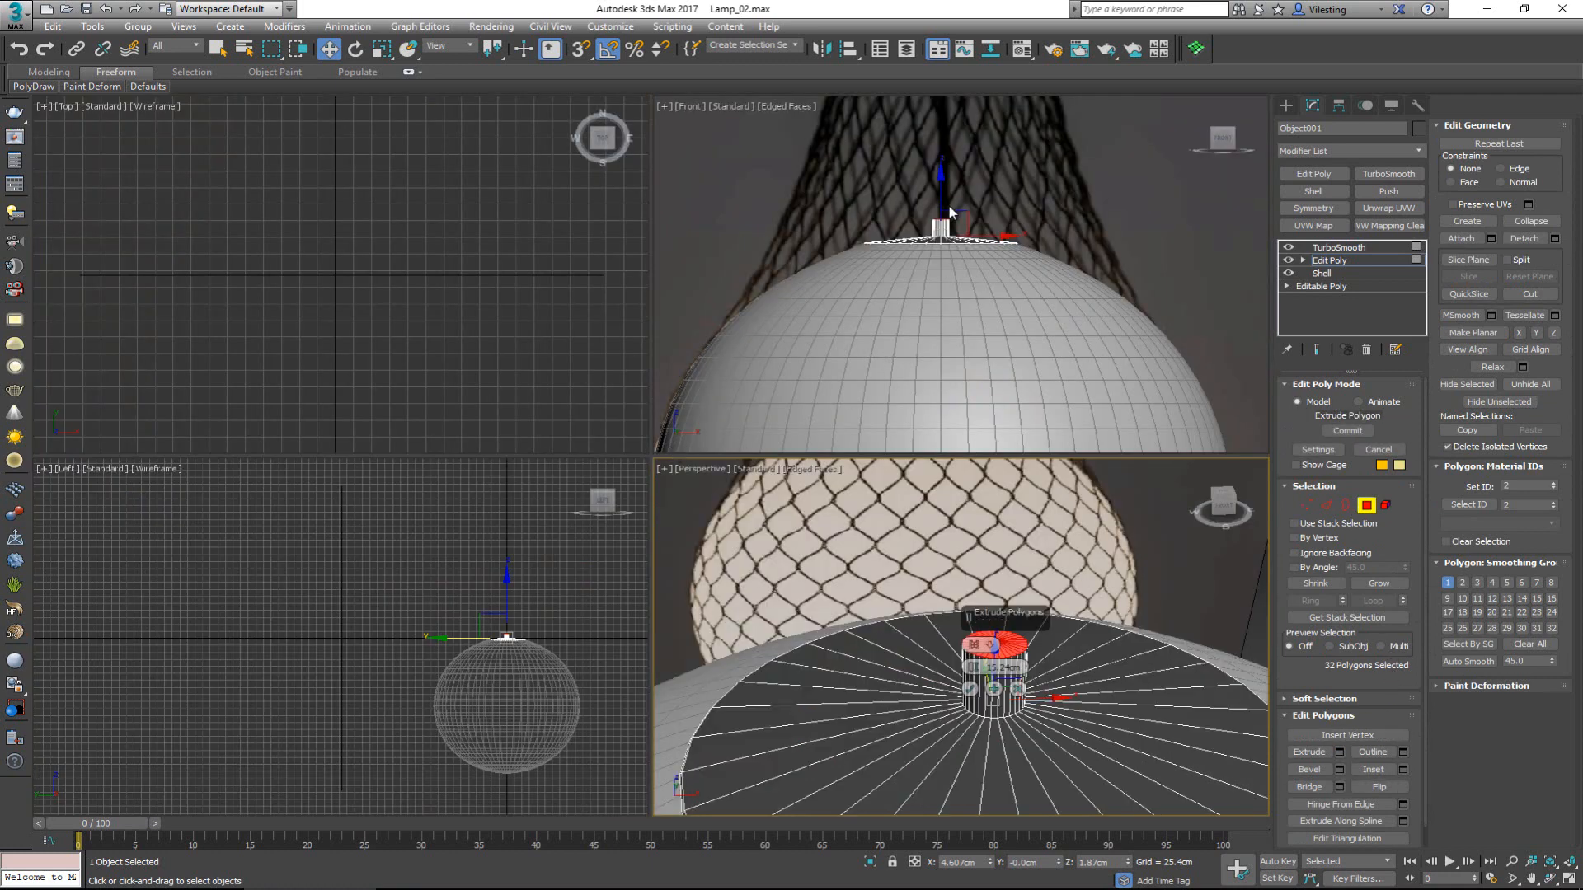
scroll(949, 212, "up", 6)
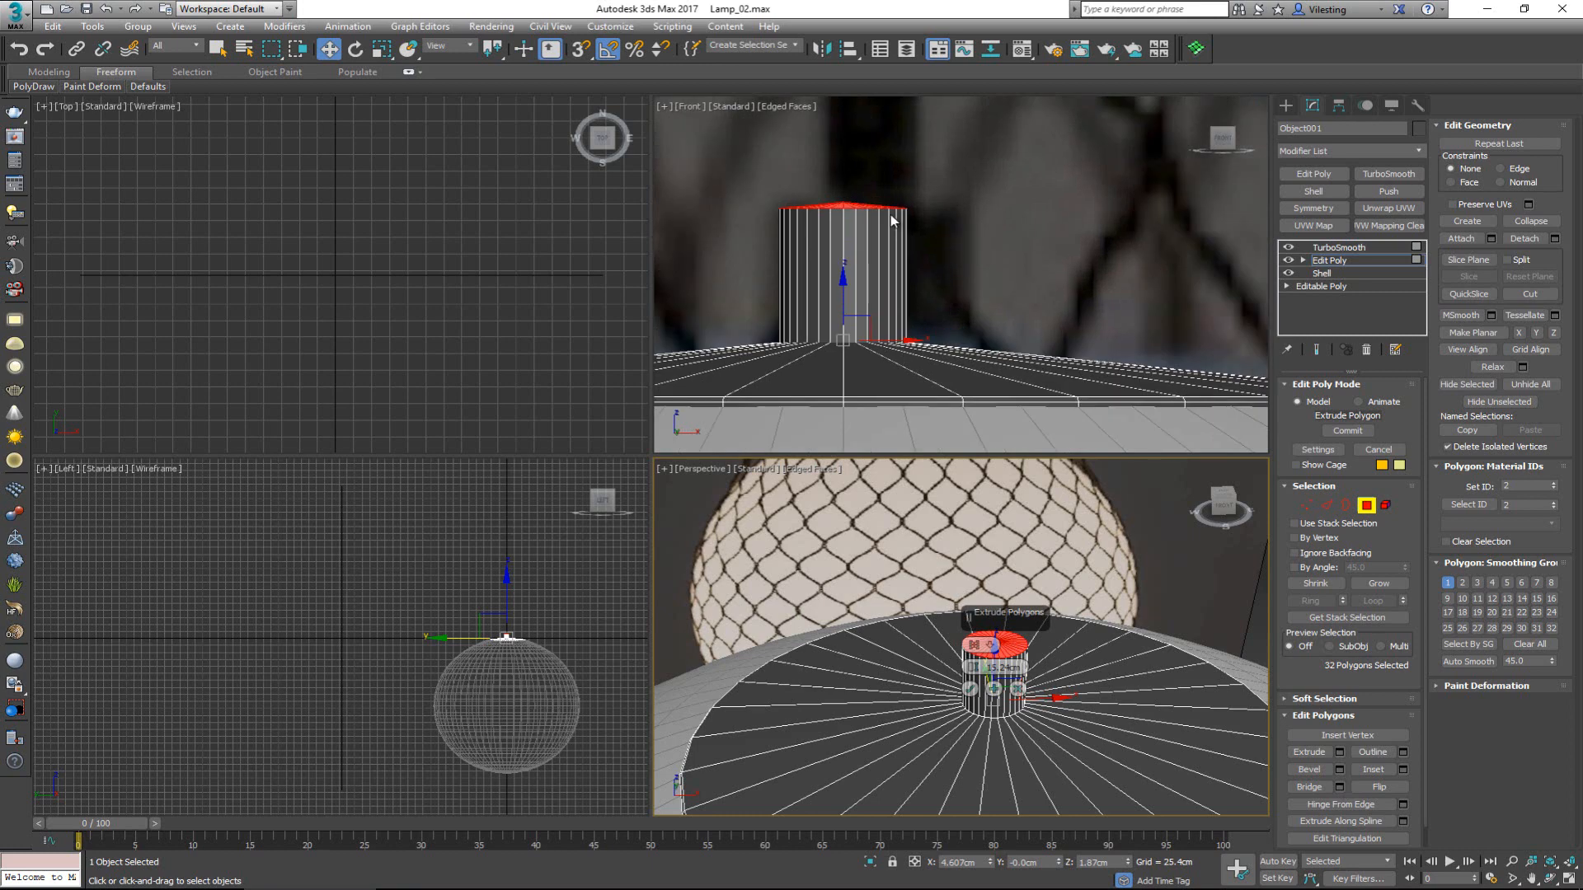
middle_click_drag(951, 312, 957, 300)
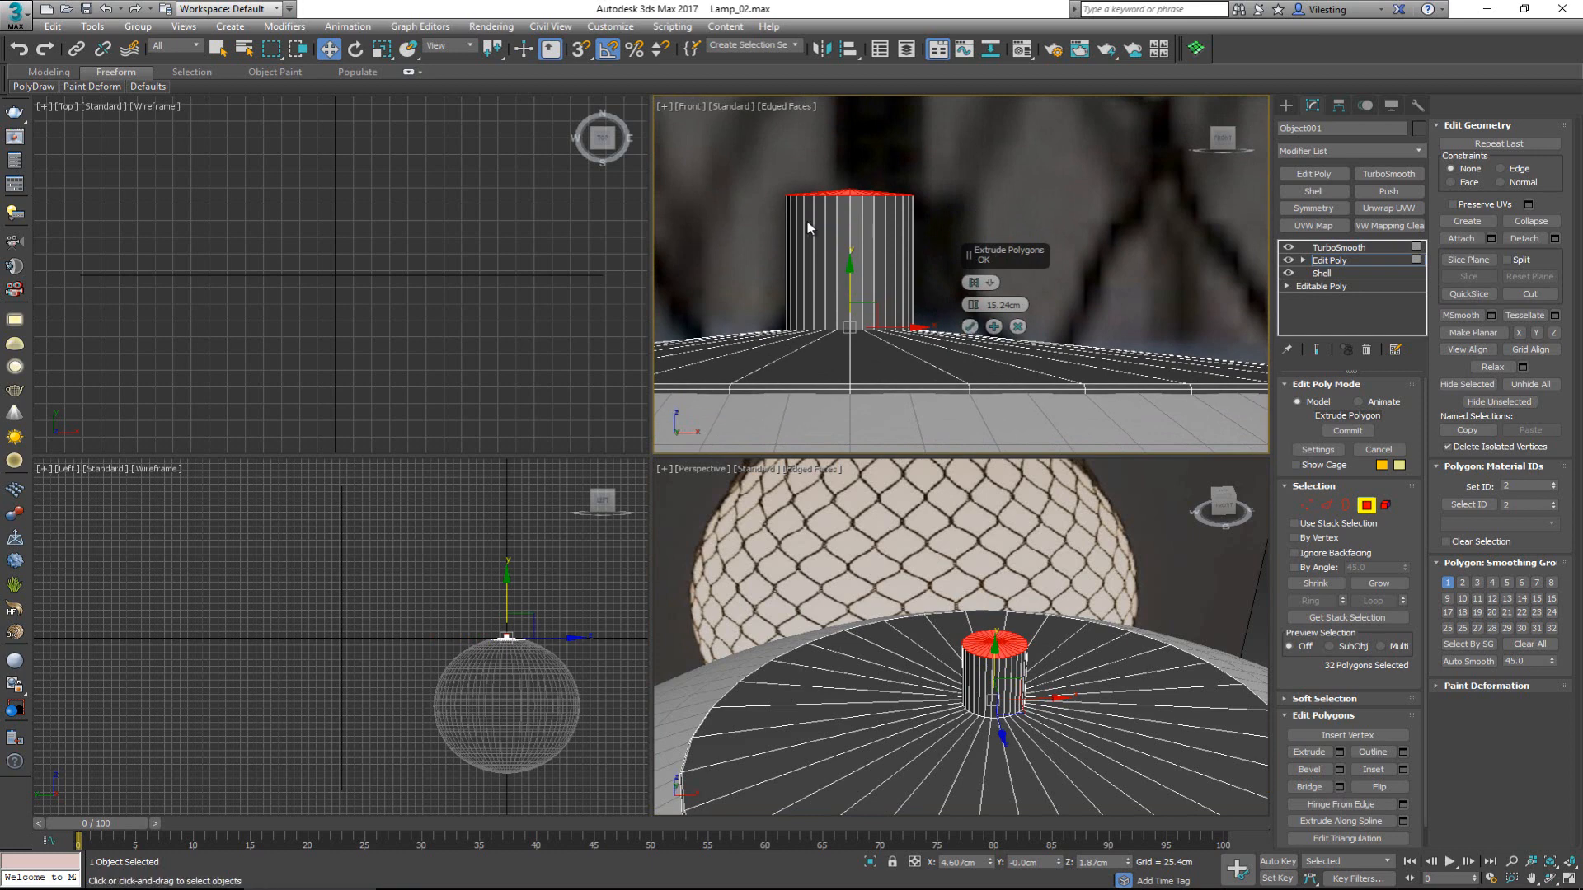
left_click(969, 327)
Compare the extruded stem with the reference image in the front view, and leave polygon editing
scroll(953, 567, "up", 3)
scroll(845, 266, "down", 5)
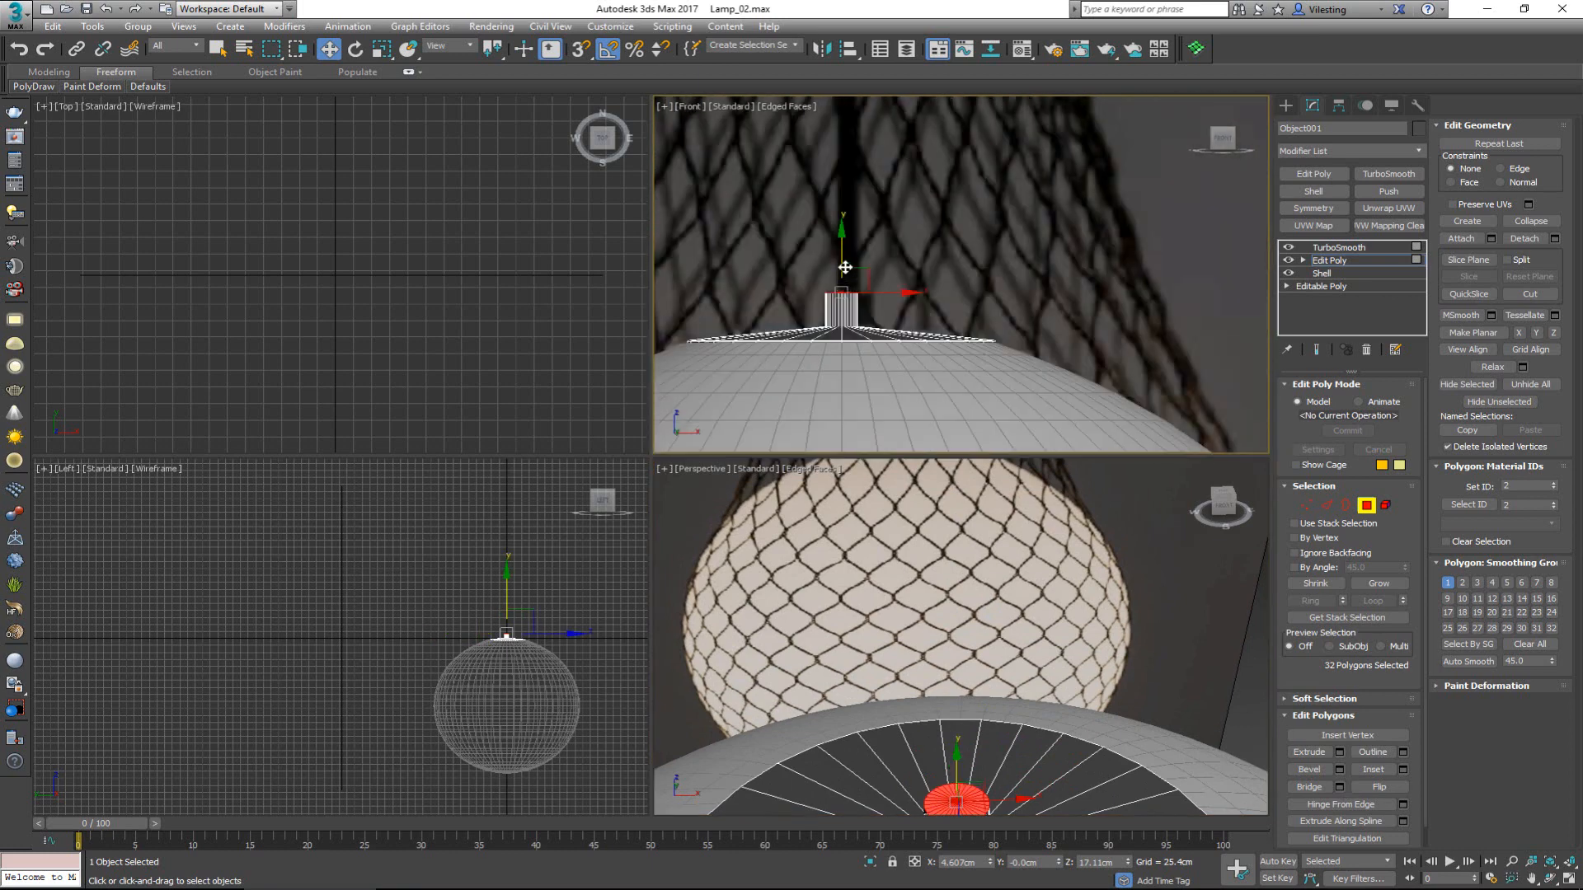
scroll(845, 266, "down", 6)
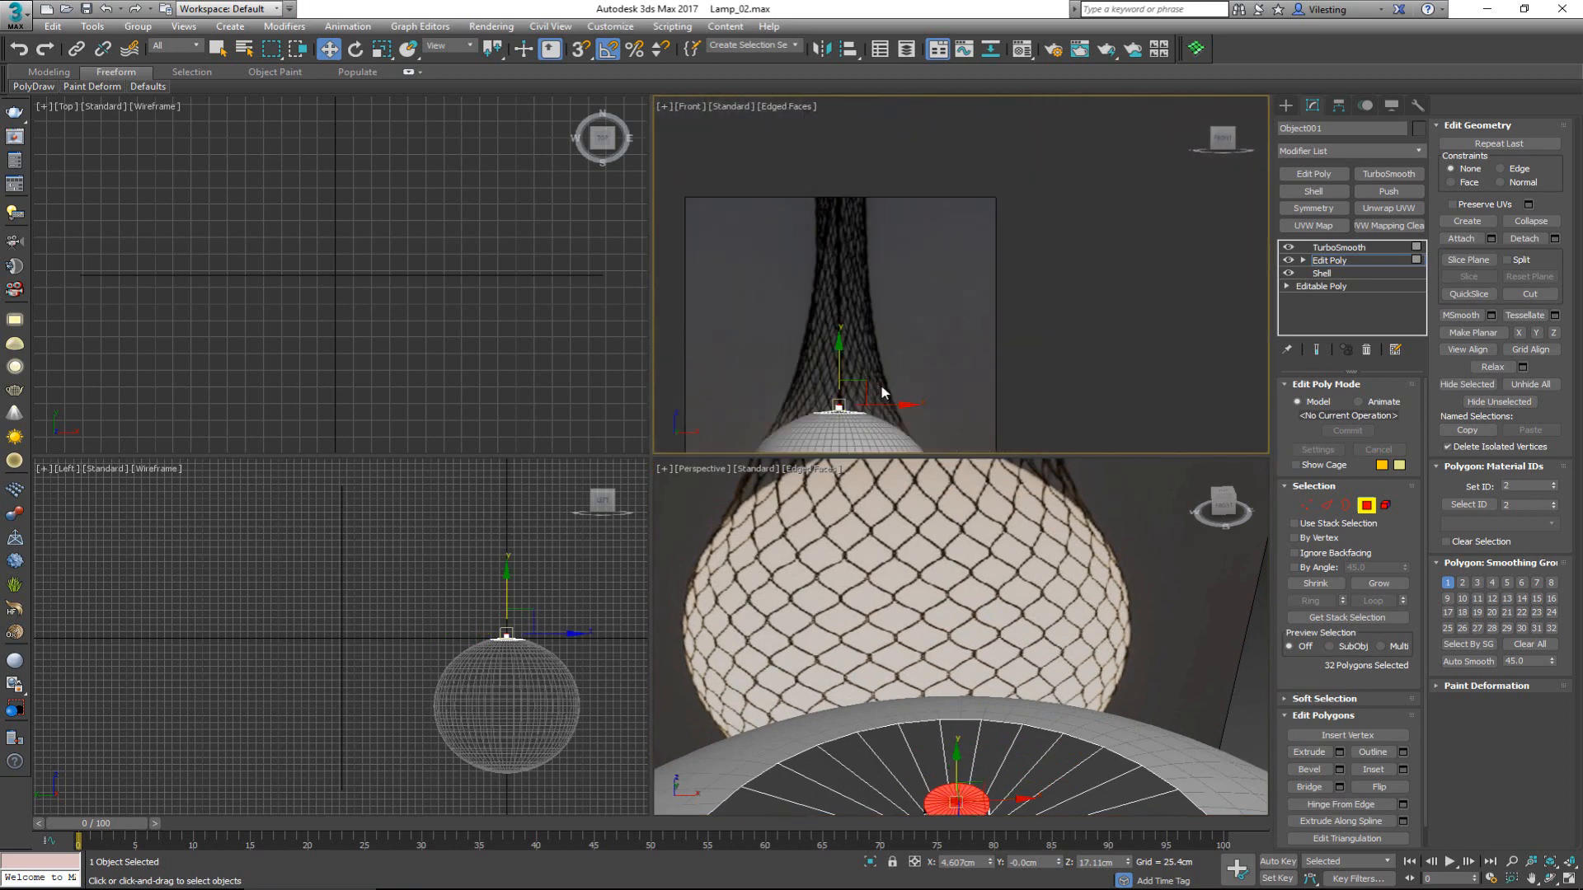
mouse_move(938, 655)
middle_mouse_down("alt")
mouse_move(926, 555)
mouse_move(943, 629)
middle_mouse_up("alt")
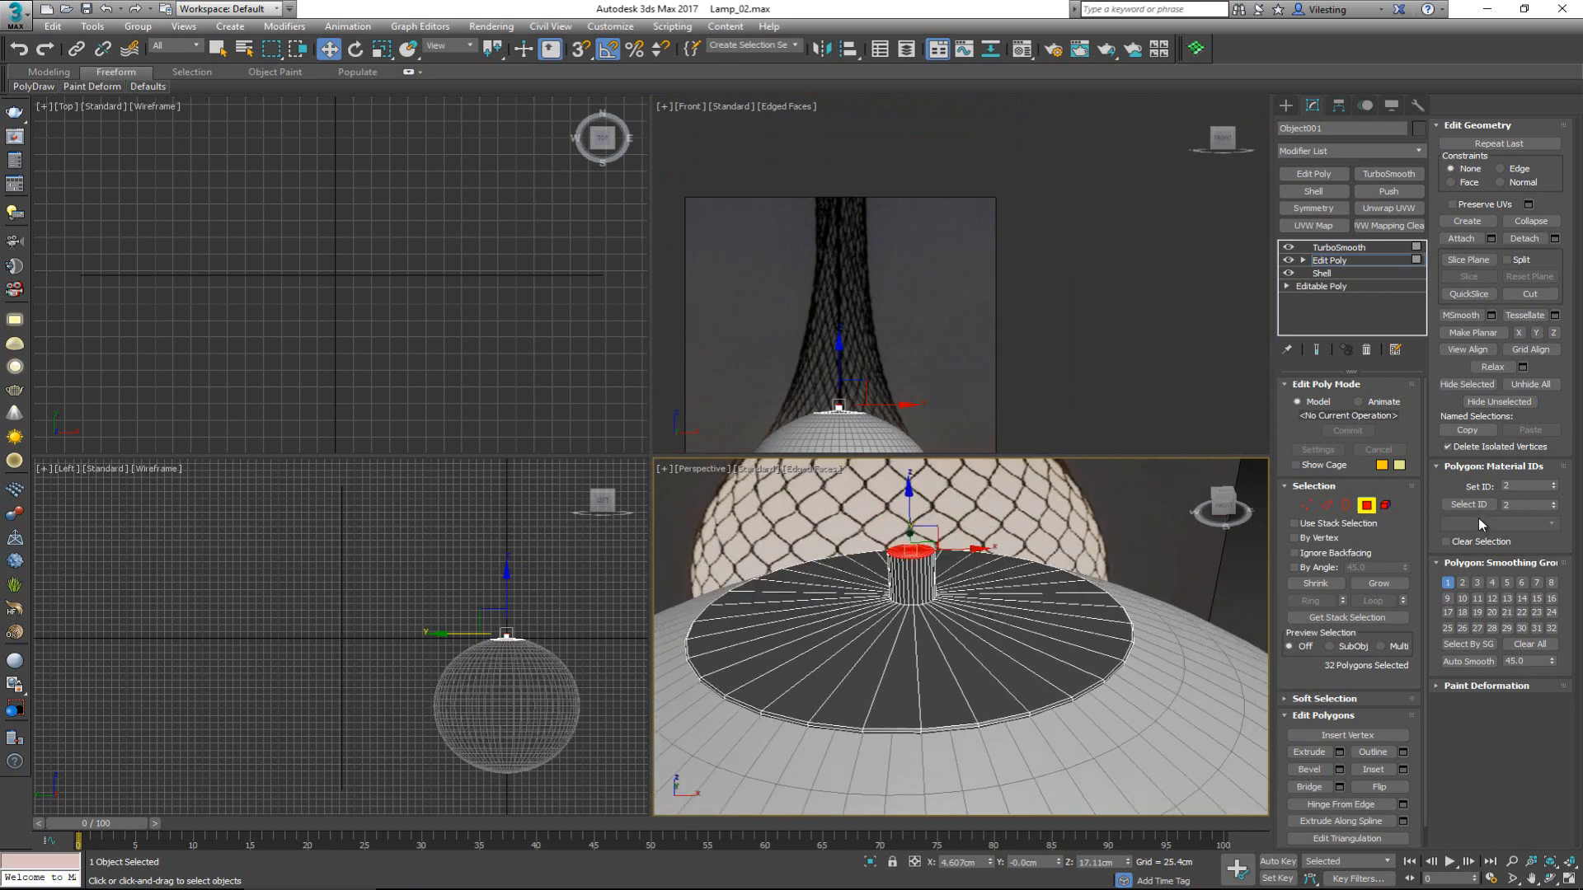
left_click(1368, 508)
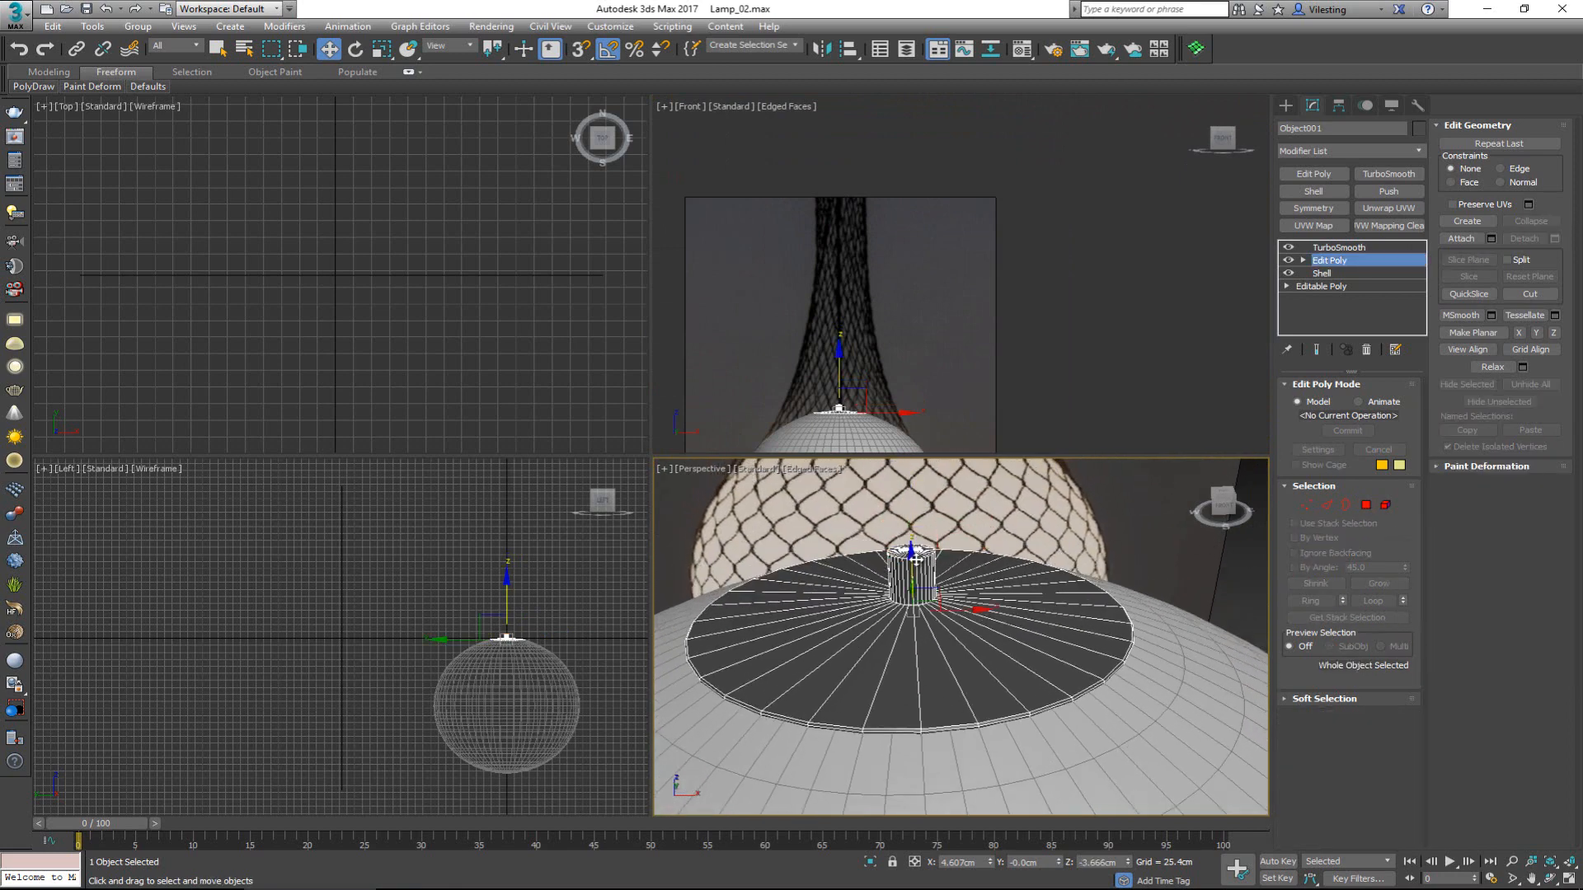
Examine the stem's smoothed shape up close in the perspective view and return to the cap's Edit Poly level
key("alt+w")
scroll(604, 330, "up", 5)
left_click(1049, 198)
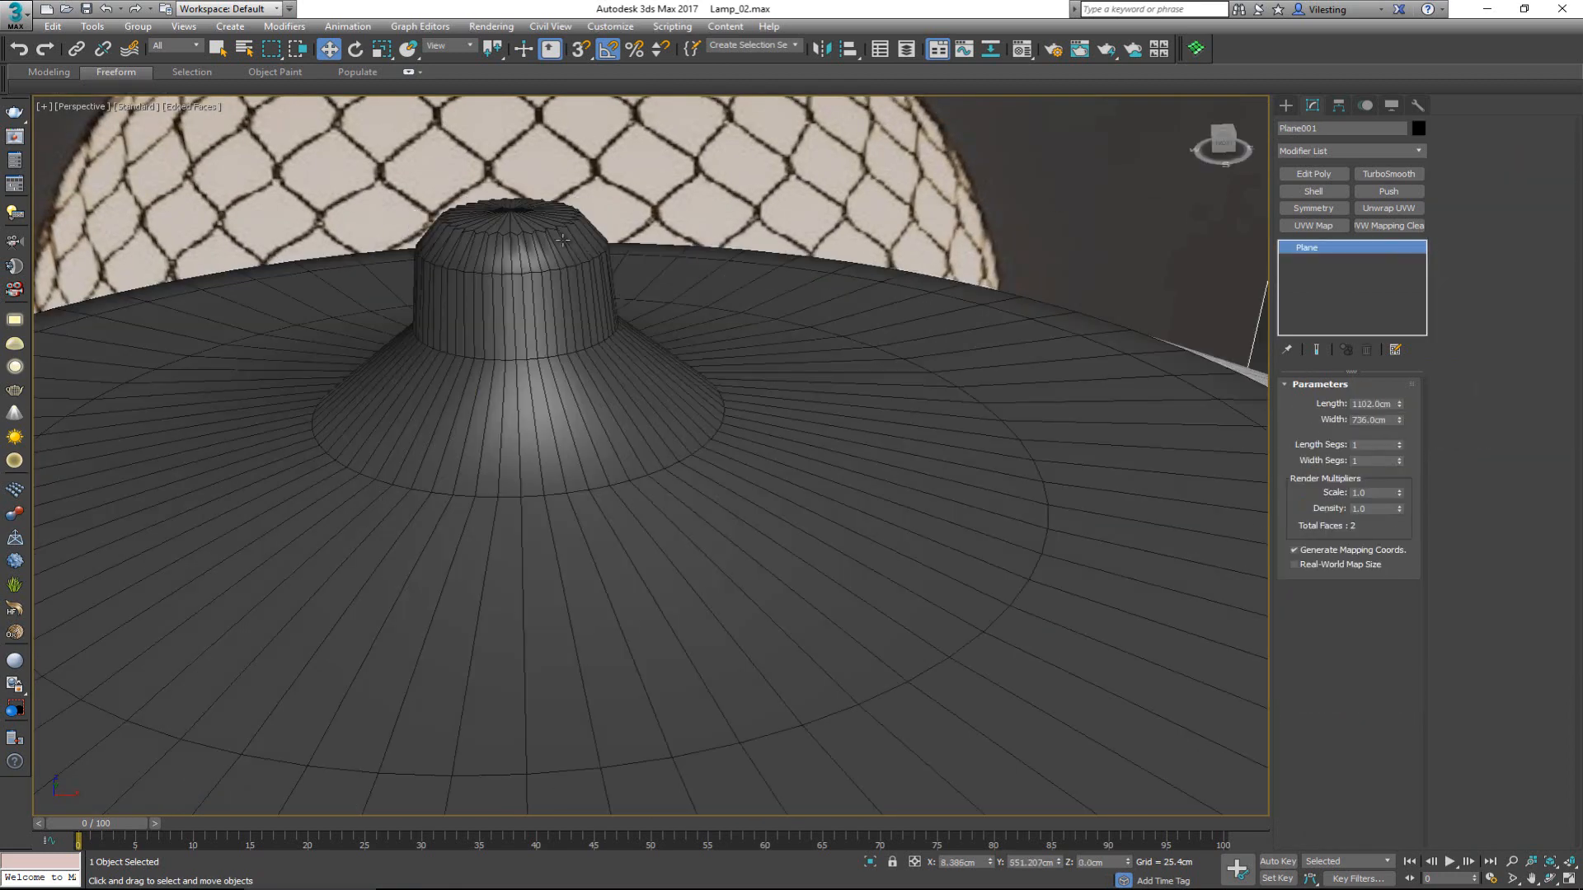
middle_click_drag(570, 243, 620, 349)
left_click(626, 280)
scroll(620, 349, "up", 2)
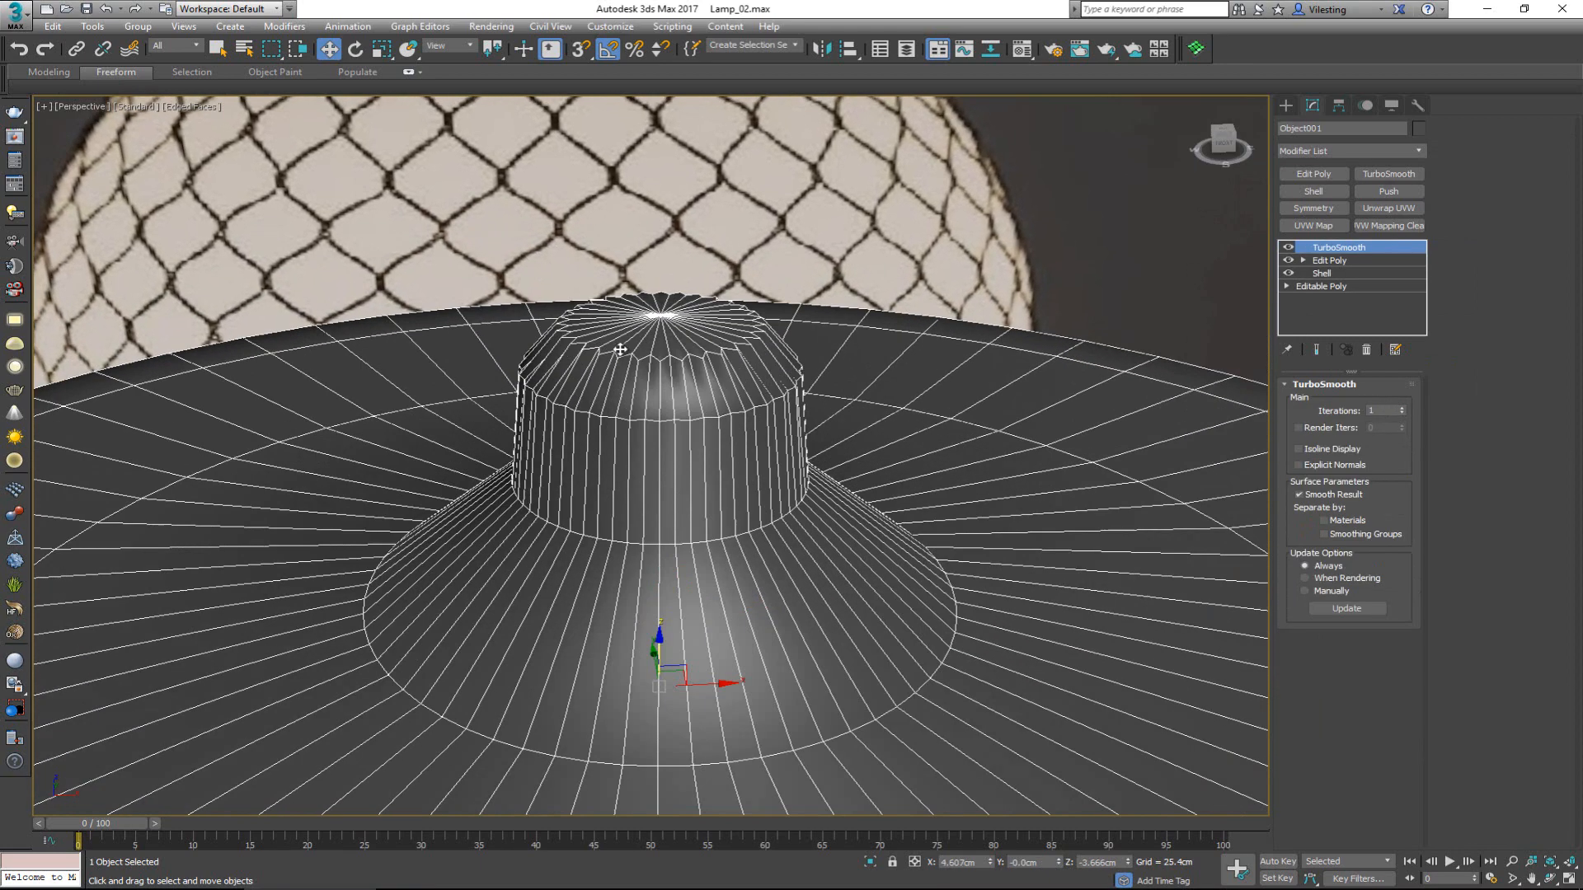
left_click(1343, 260)
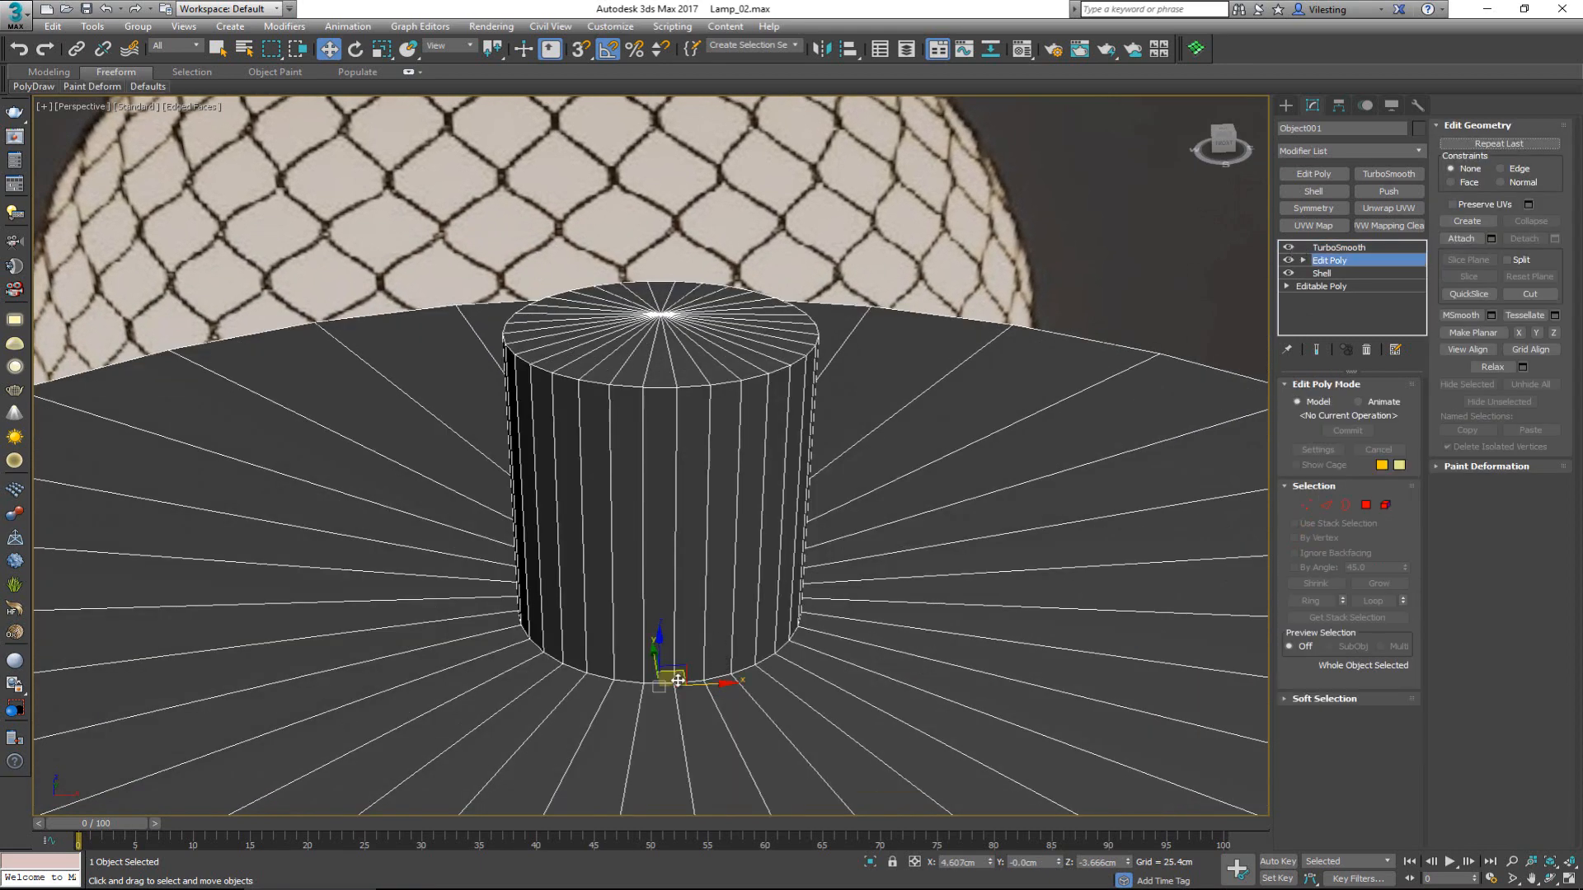
Insert supporting edge loops around the stem's base and just below its top rim
key("alt+1")
left_click(641, 691)
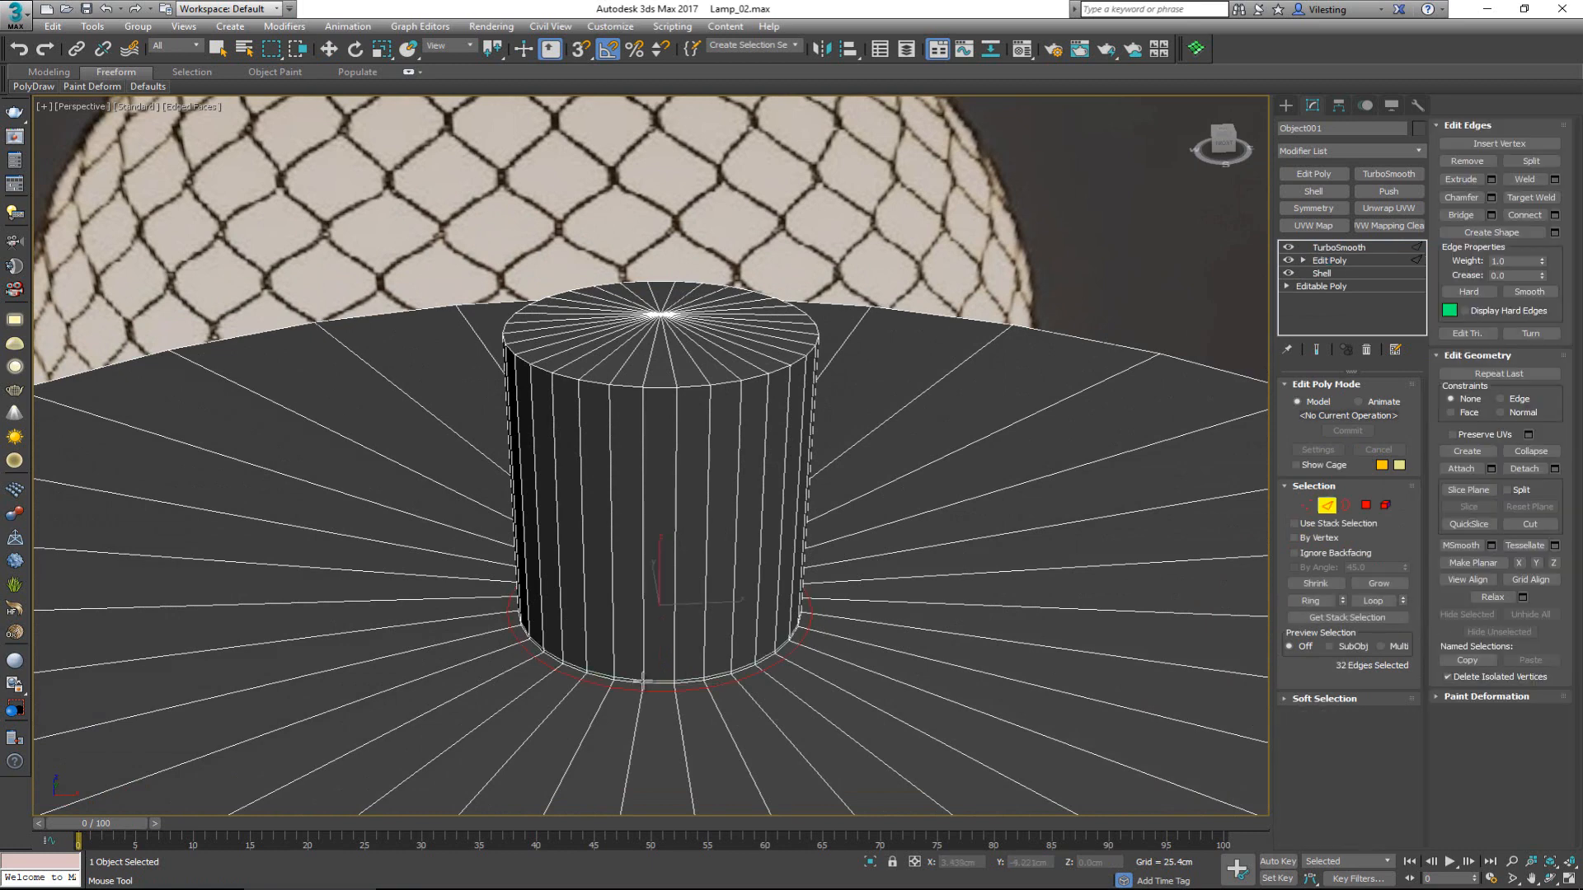
left_click(645, 379)
key("w")
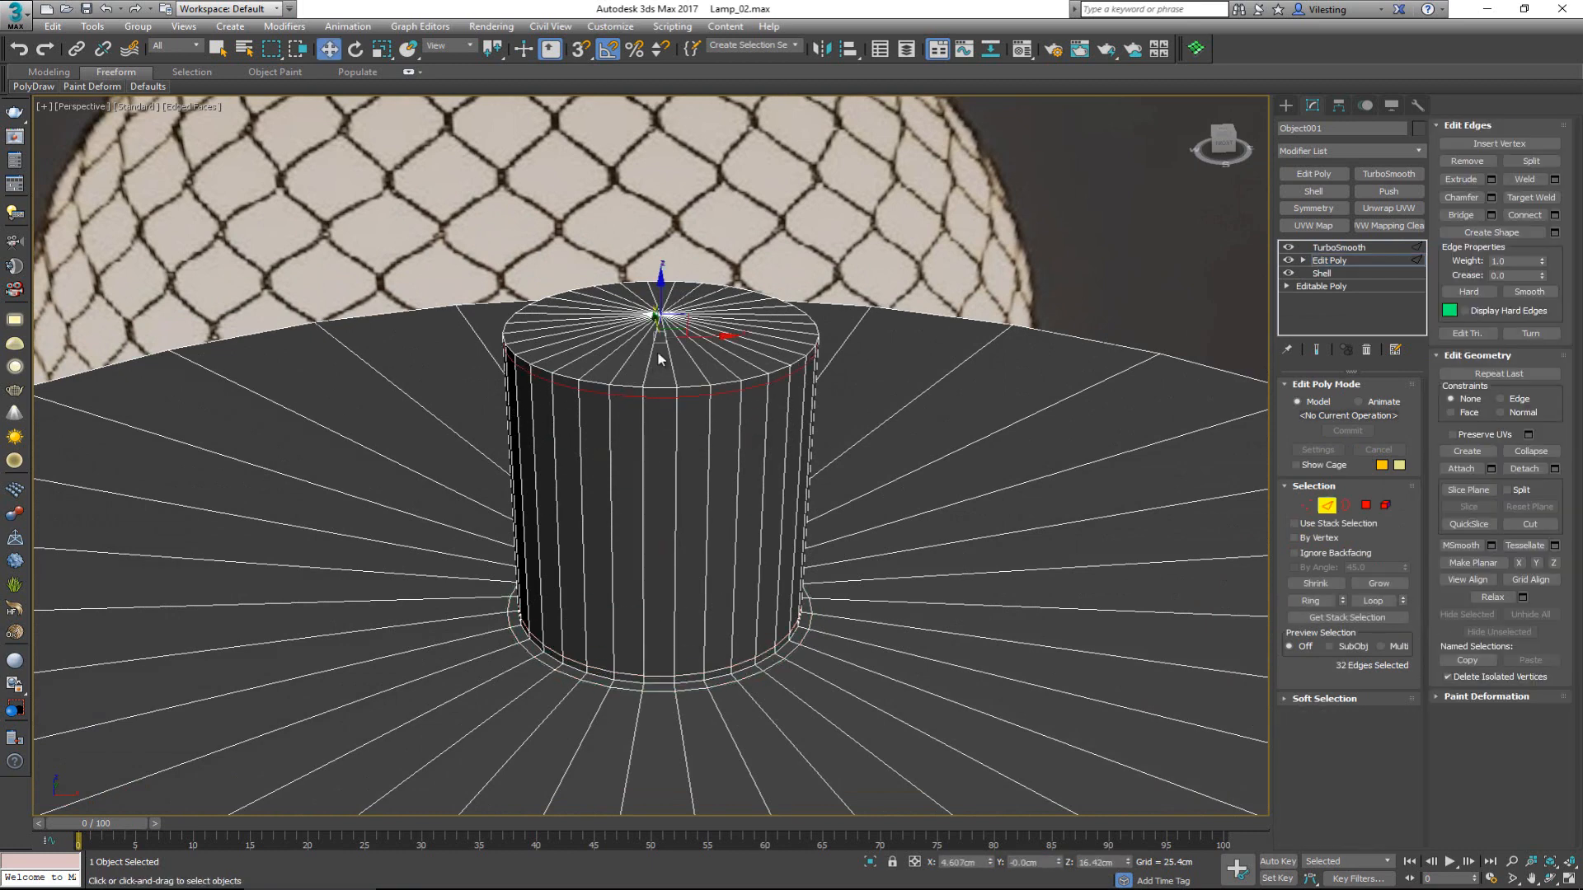
key("1")
left_click(661, 315)
middle_click_drag(681, 330, 699, 357, "alt")
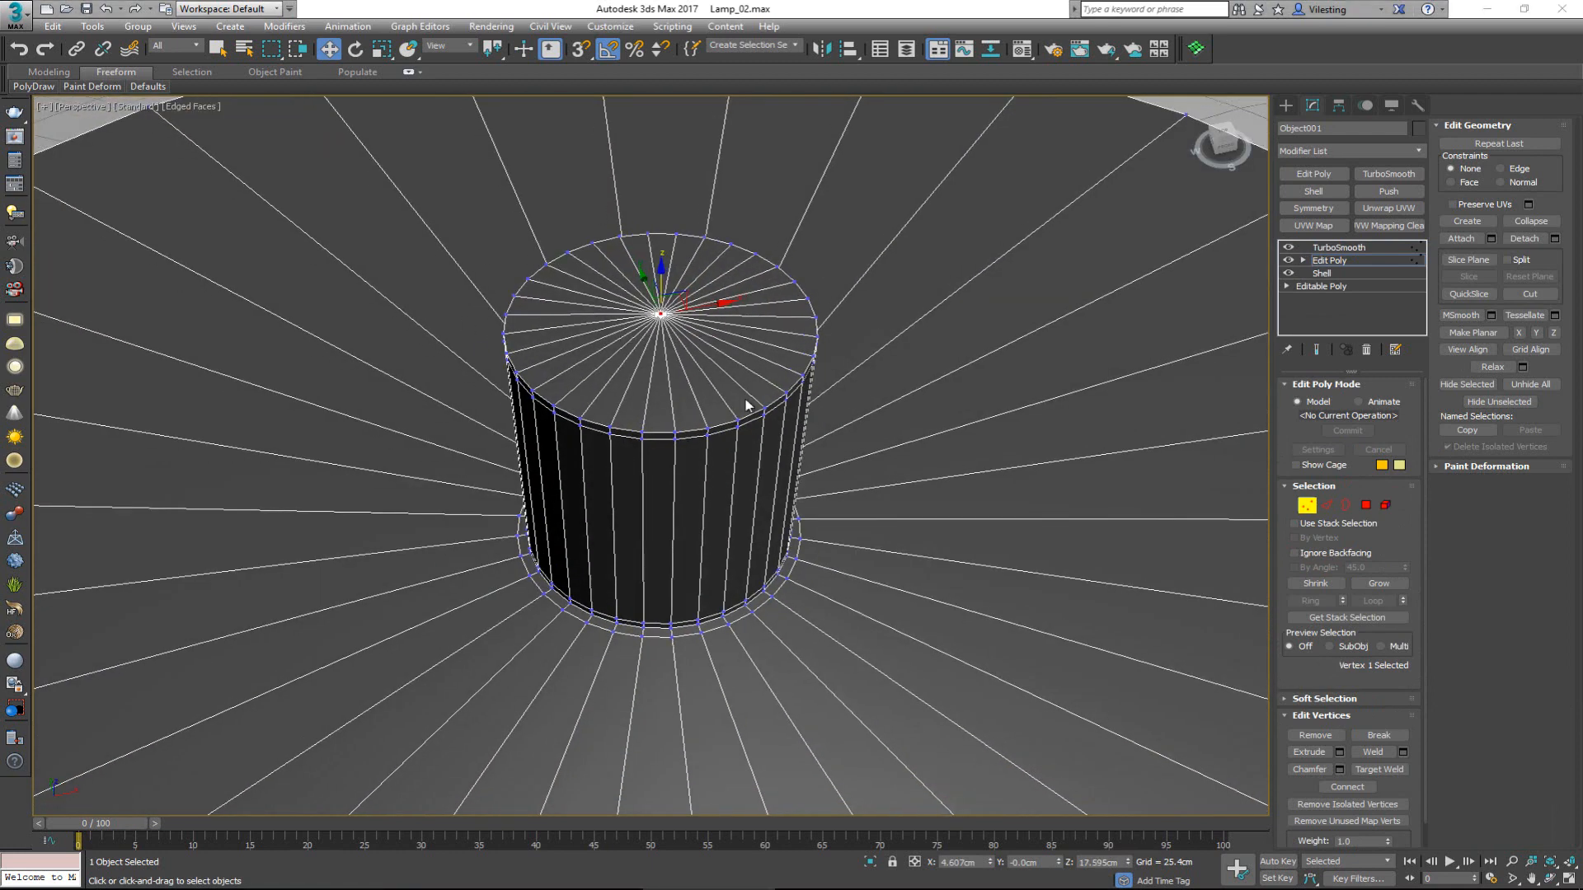
left_click(1308, 507)
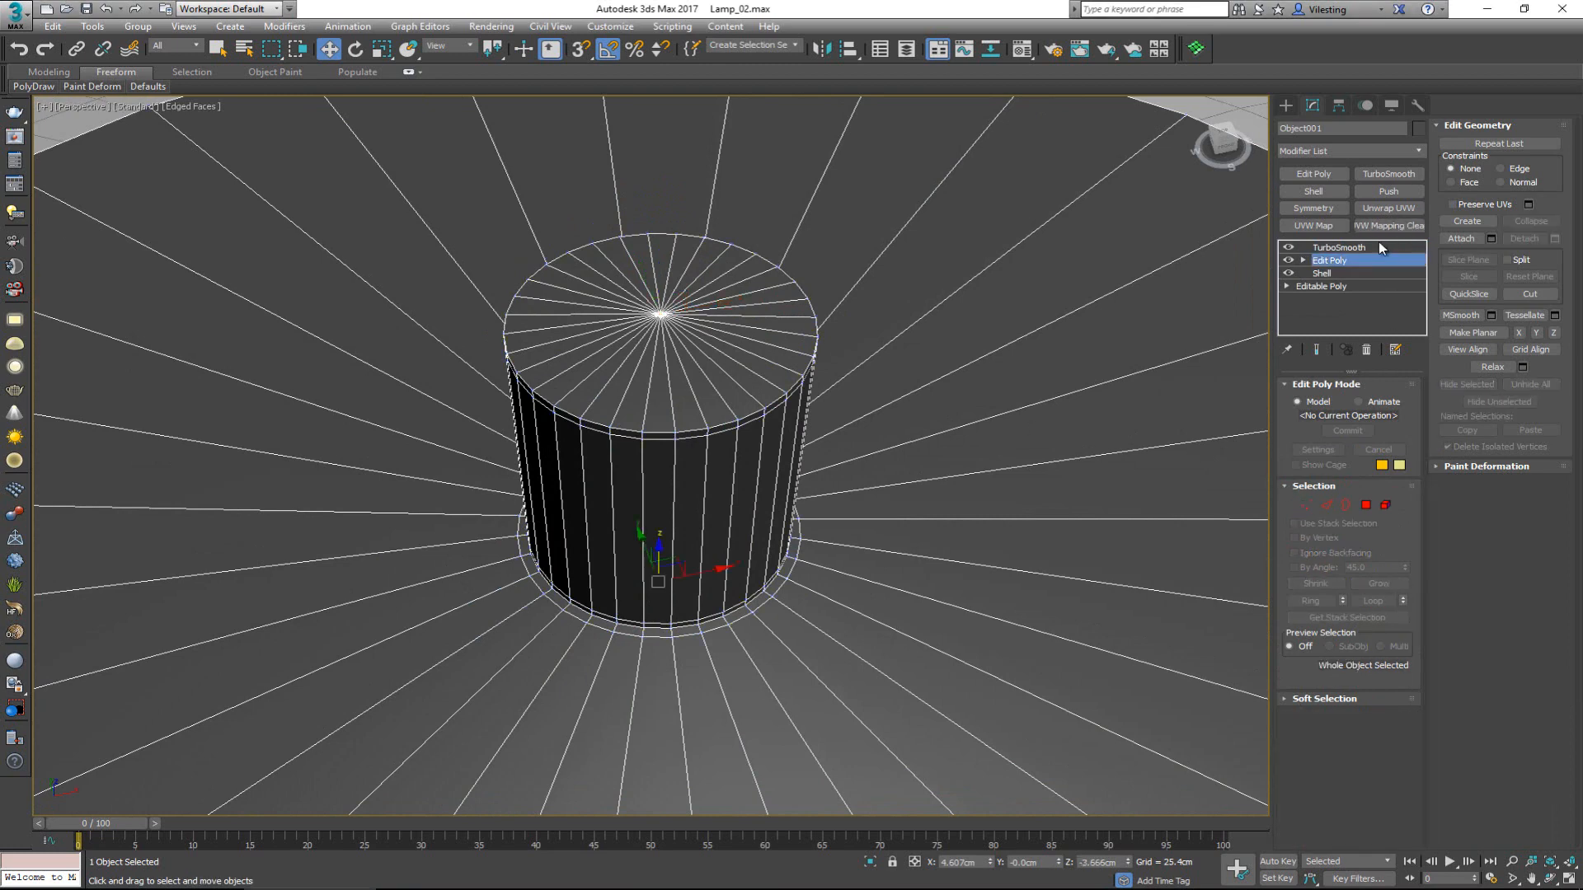
Return the cap to its TurboSmooth level, deselect it, and examine the smoothed cap and stem in perspective without edged faces
left_click(1378, 244)
scroll(677, 367, "down", 10)
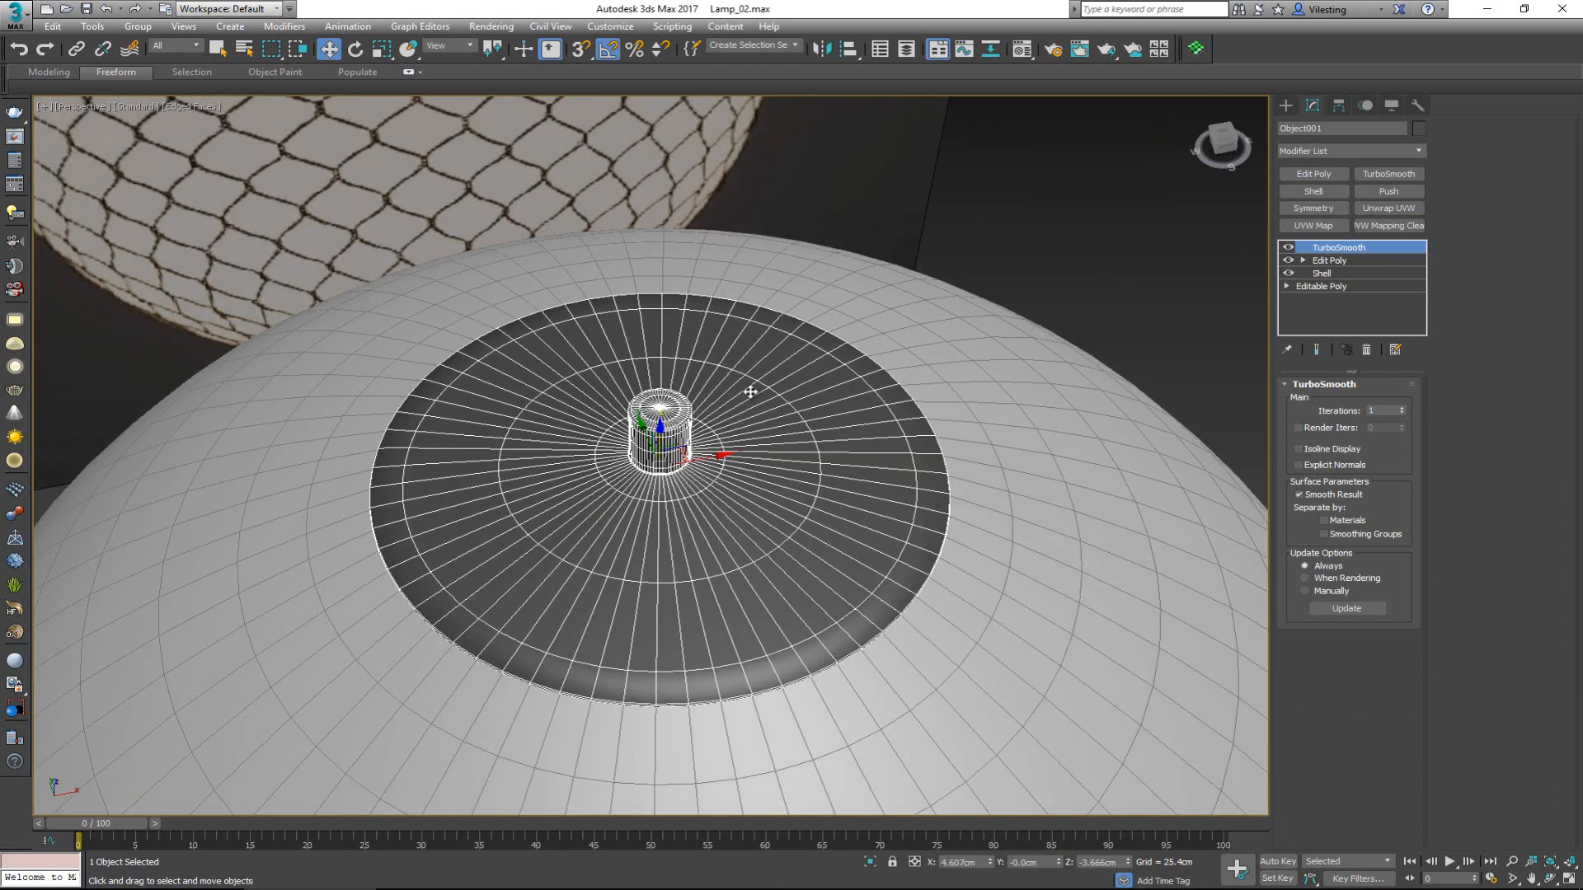
left_click(1035, 236)
scroll(647, 452, "up", 4)
key("F4")
scroll(646, 452, "down", 6)
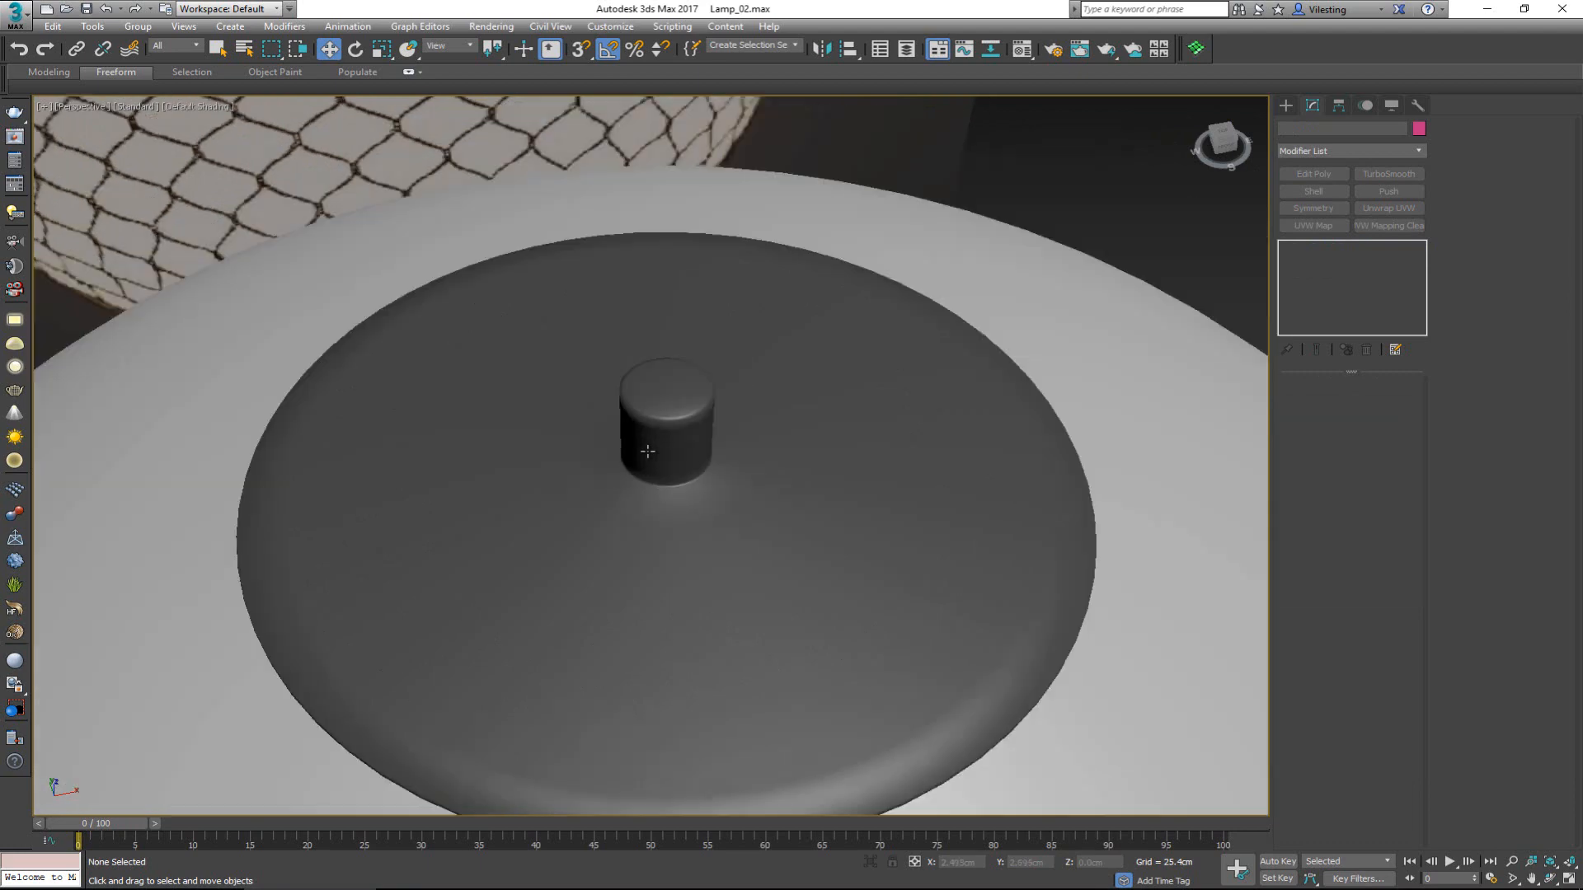
mouse_move(646, 452)
middle_mouse_down("alt")
mouse_move(626, 397)
mouse_move(646, 423)
middle_mouse_up("alt")
scroll(626, 398, "down", 8)
scroll(657, 469, "up", 8)
scroll(657, 469, "down", 6)
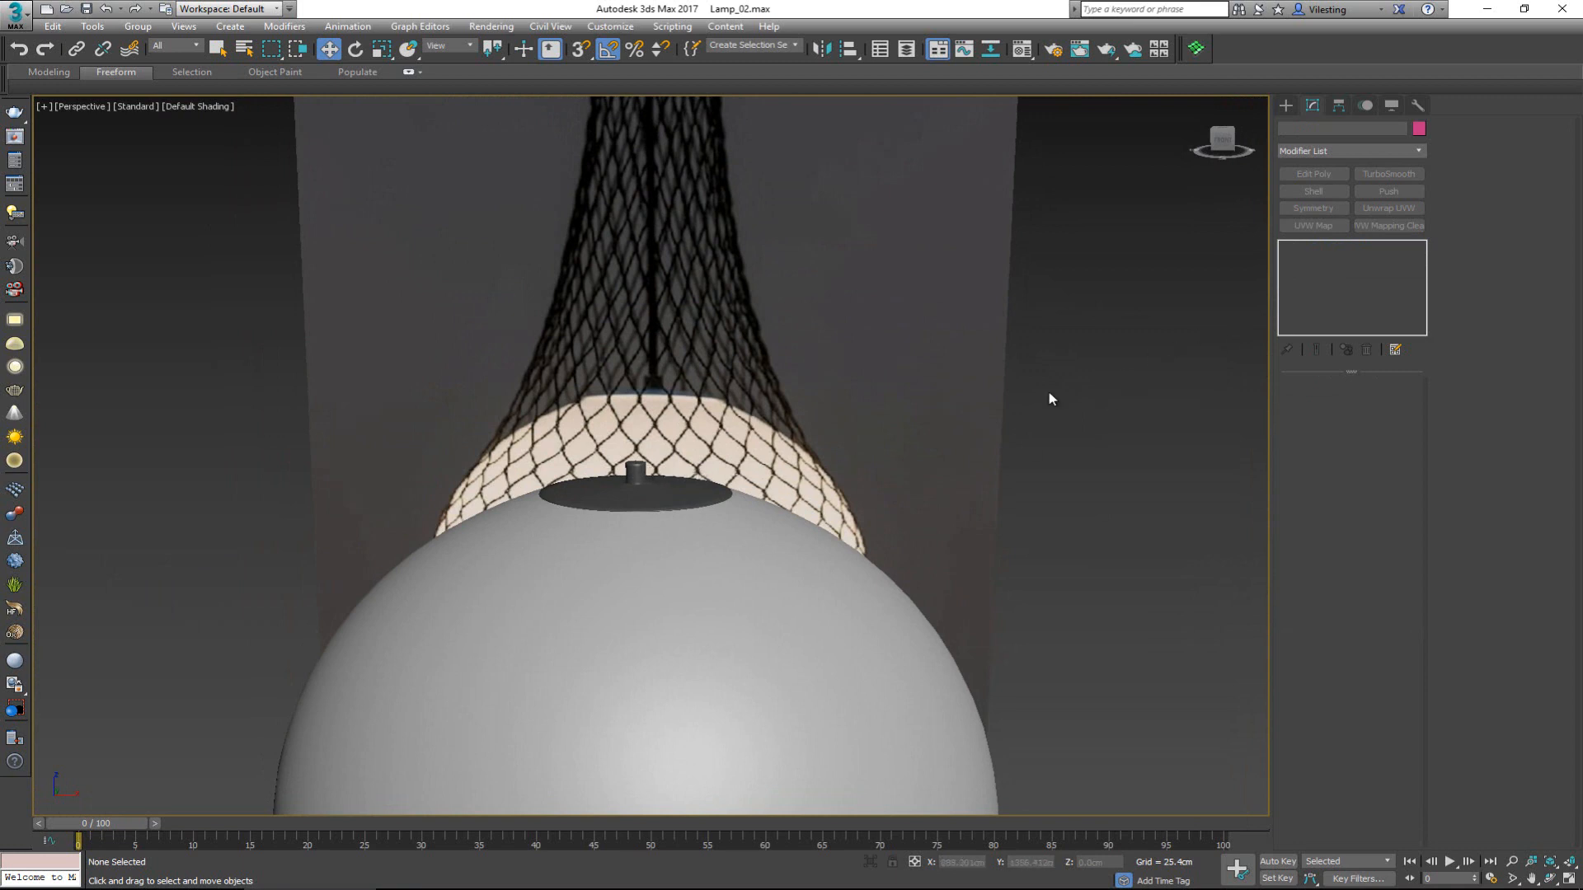
scroll(655, 462, "down", 5)
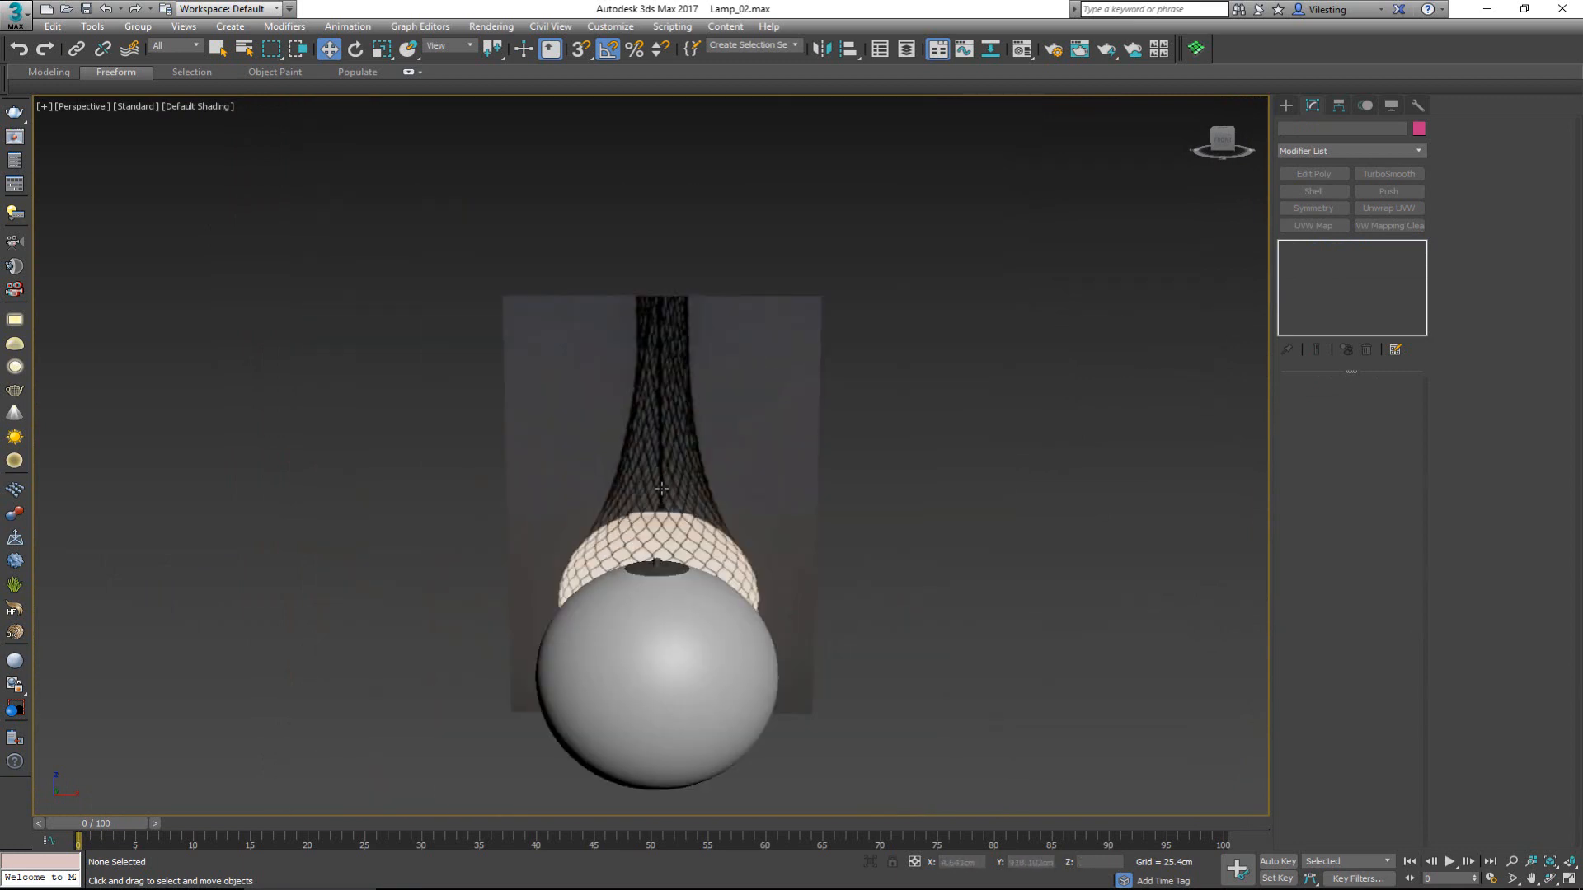
Draw a straight vertical line in the front view from the top of the stem to just above the reference image
key("alt+w")
left_click(894, 156)
key("alt+w")
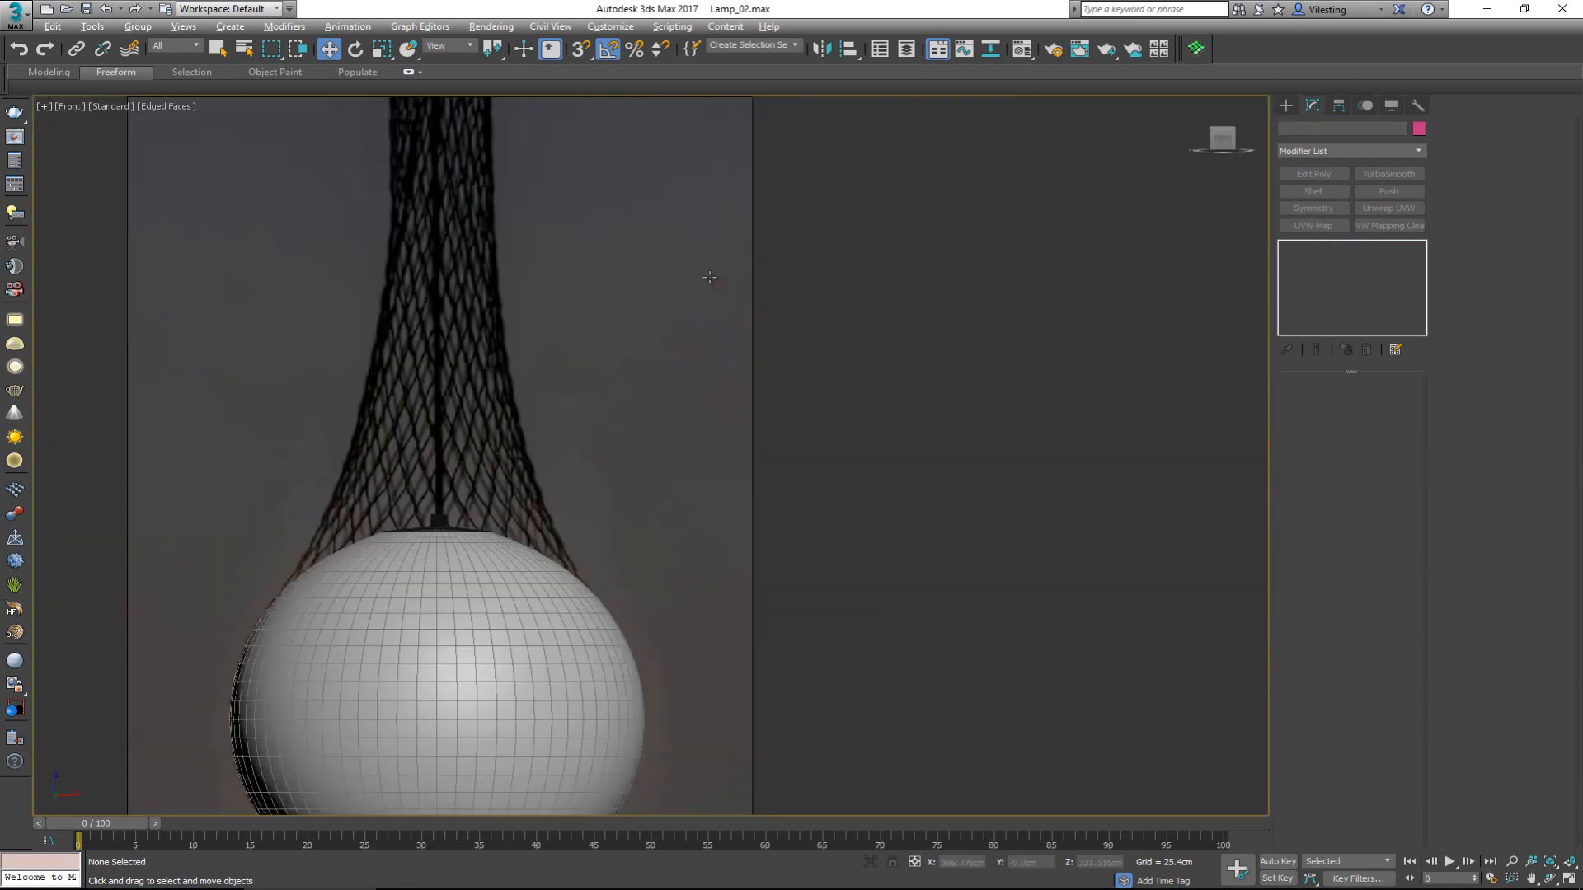
middle_click_drag(666, 290, 780, 352)
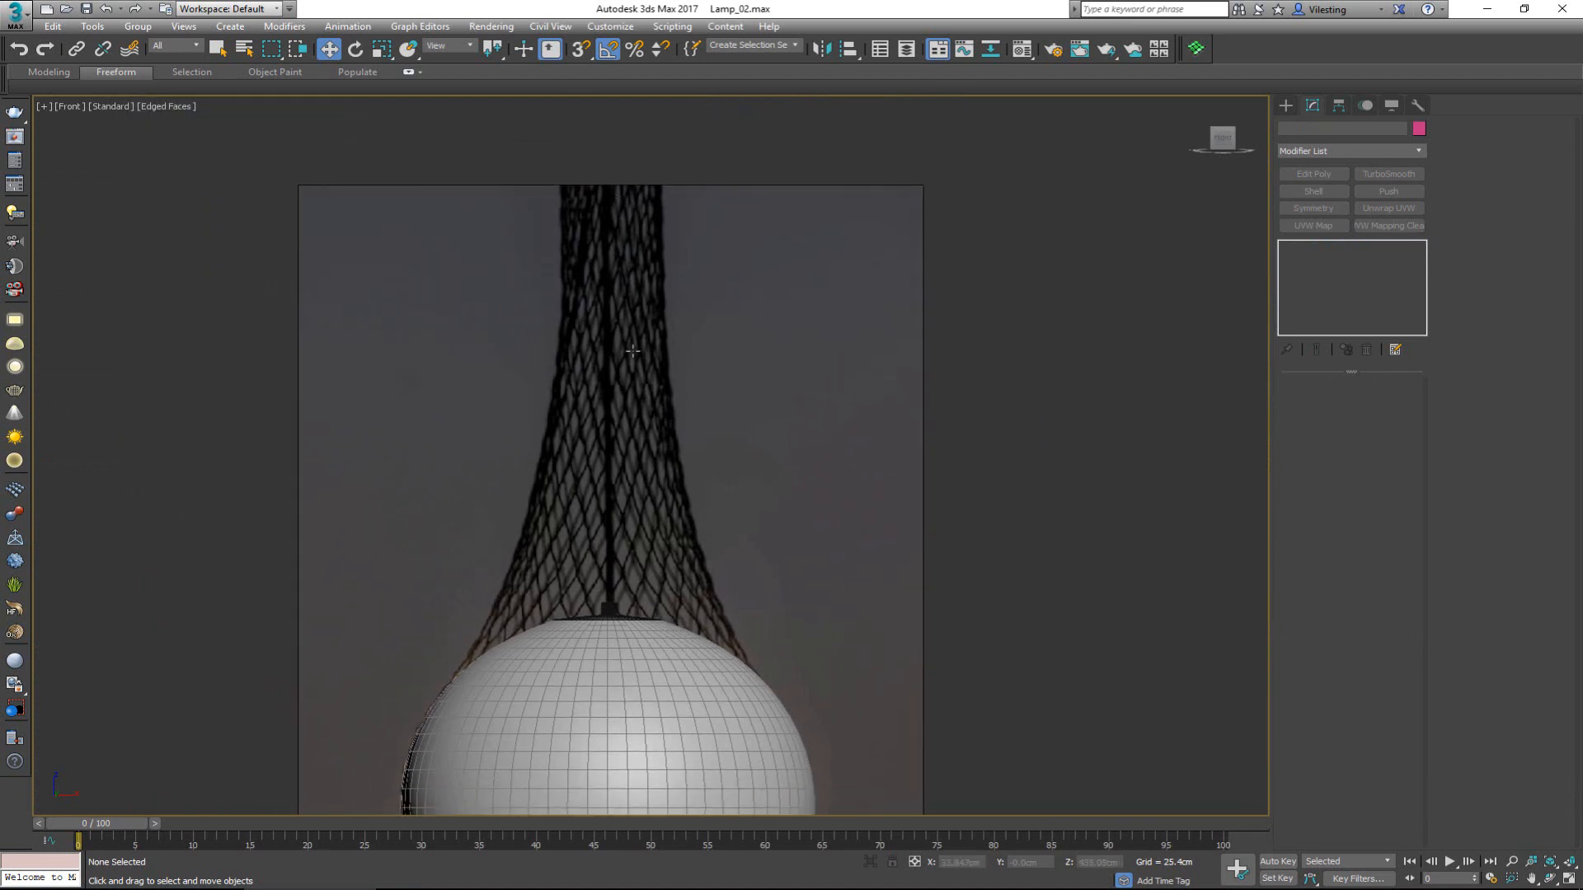
right_click(629, 510)
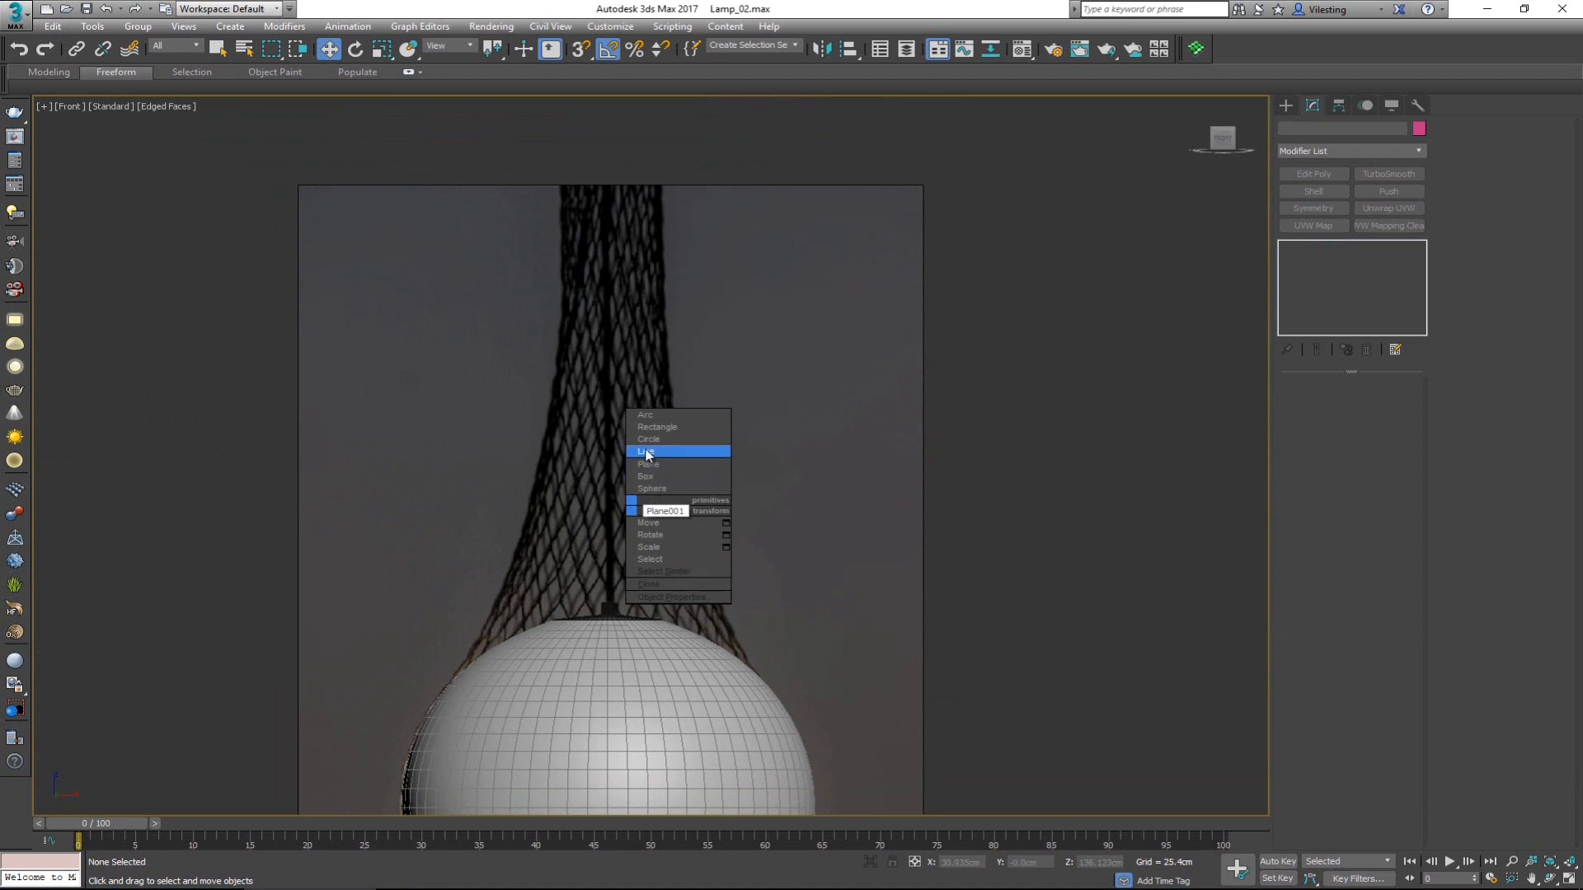
left_click(646, 451)
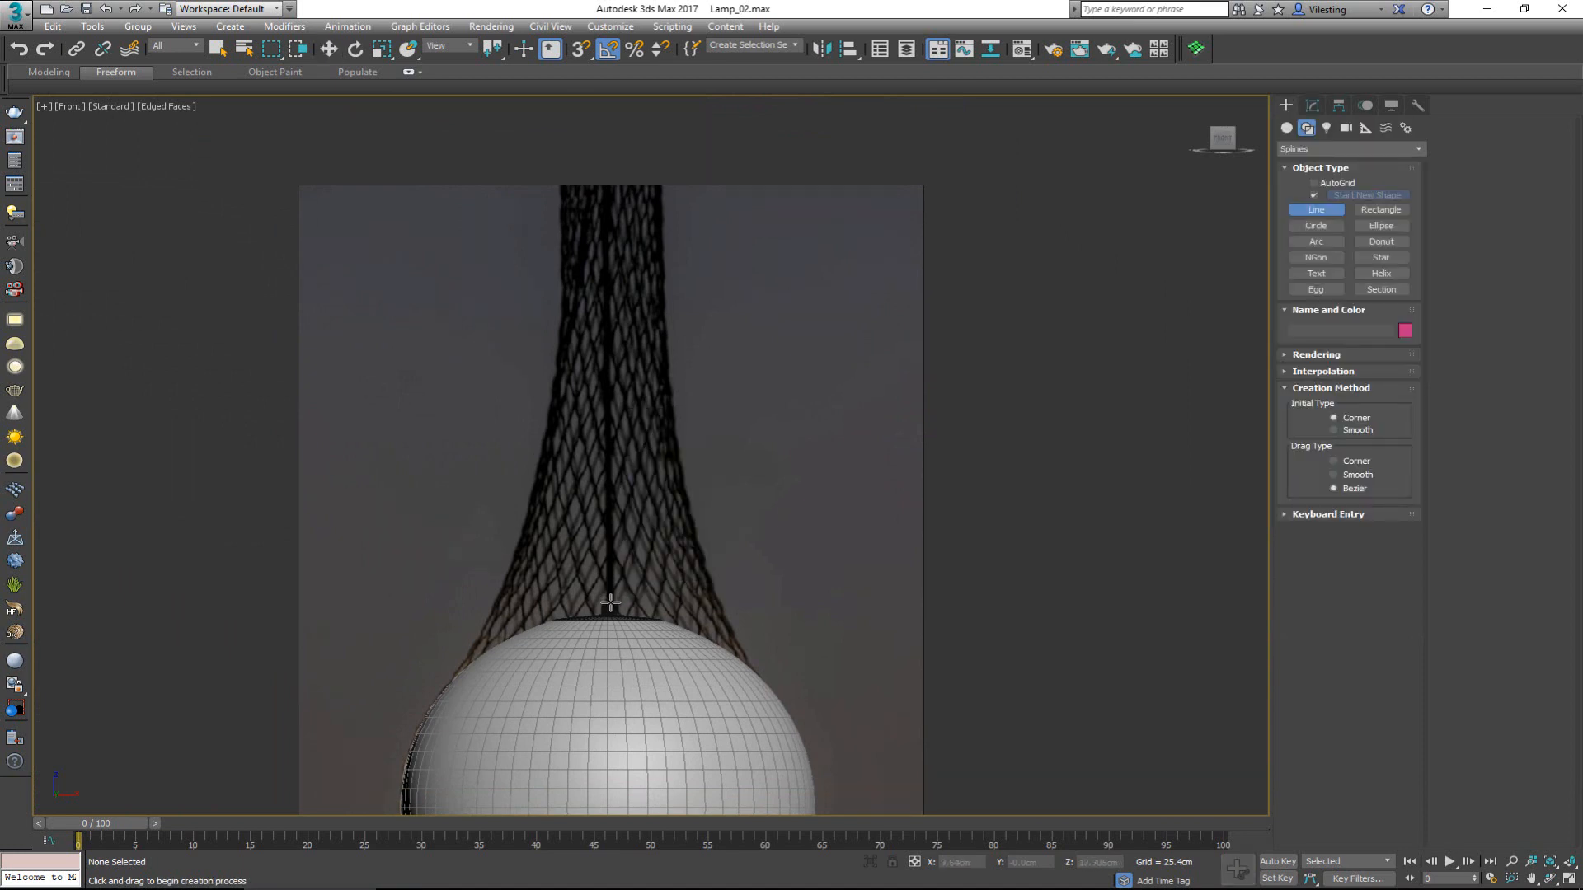
left_click(610, 604)
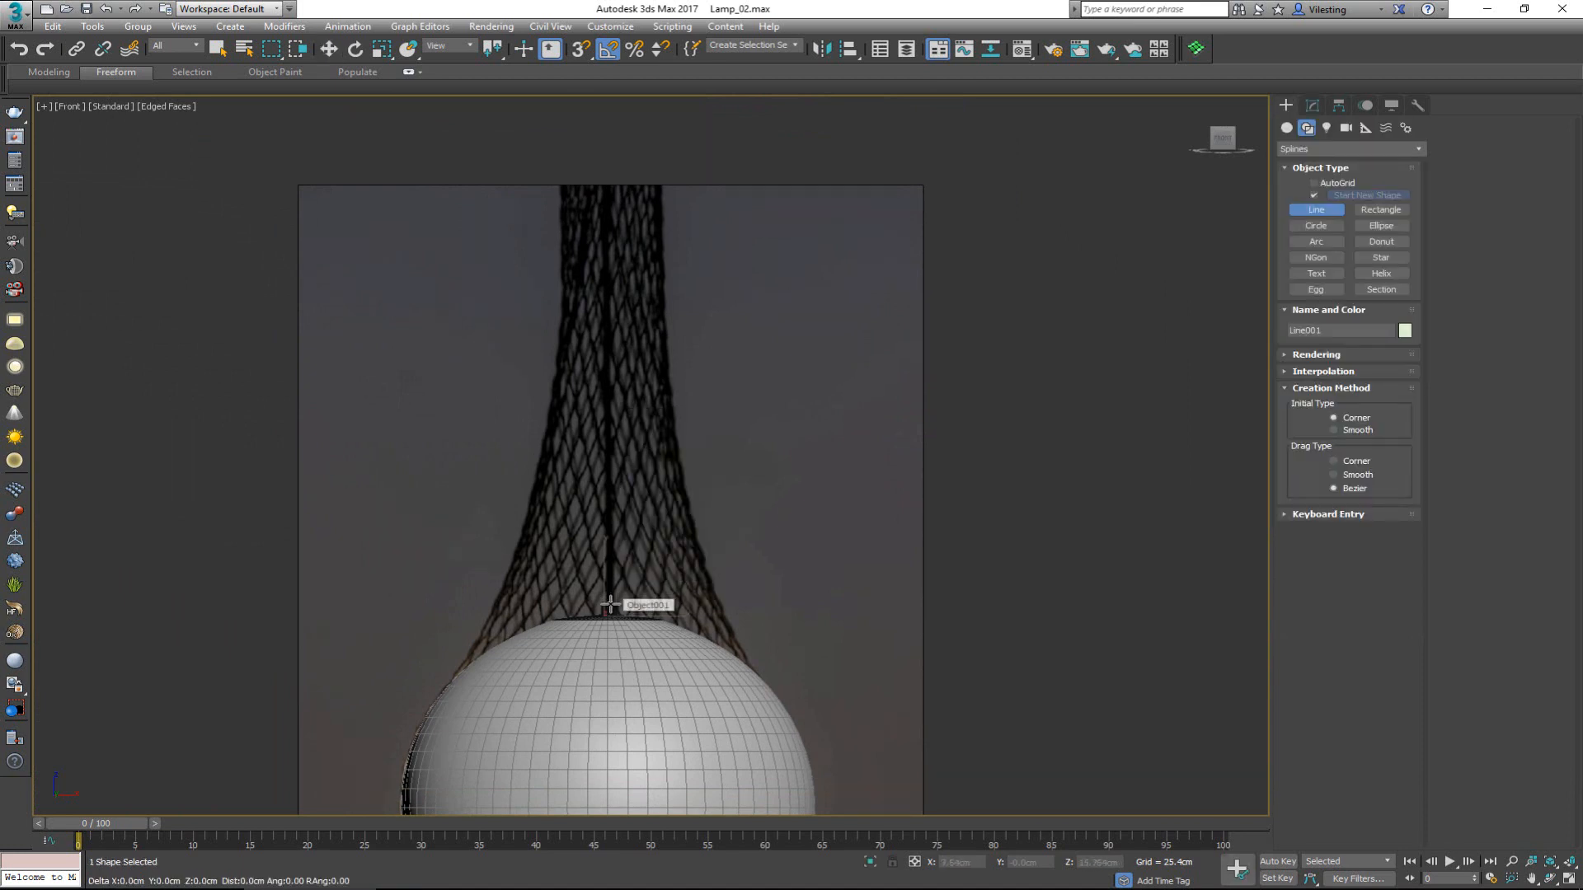
left_click(626, 132, "shift")
right_click(672, 168)
Enable the line in the renderer and viewport, with a radial thickness of 5.893 cm
middle_click_drag(614, 178, 653, 278)
scroll(652, 278, "up", 6)
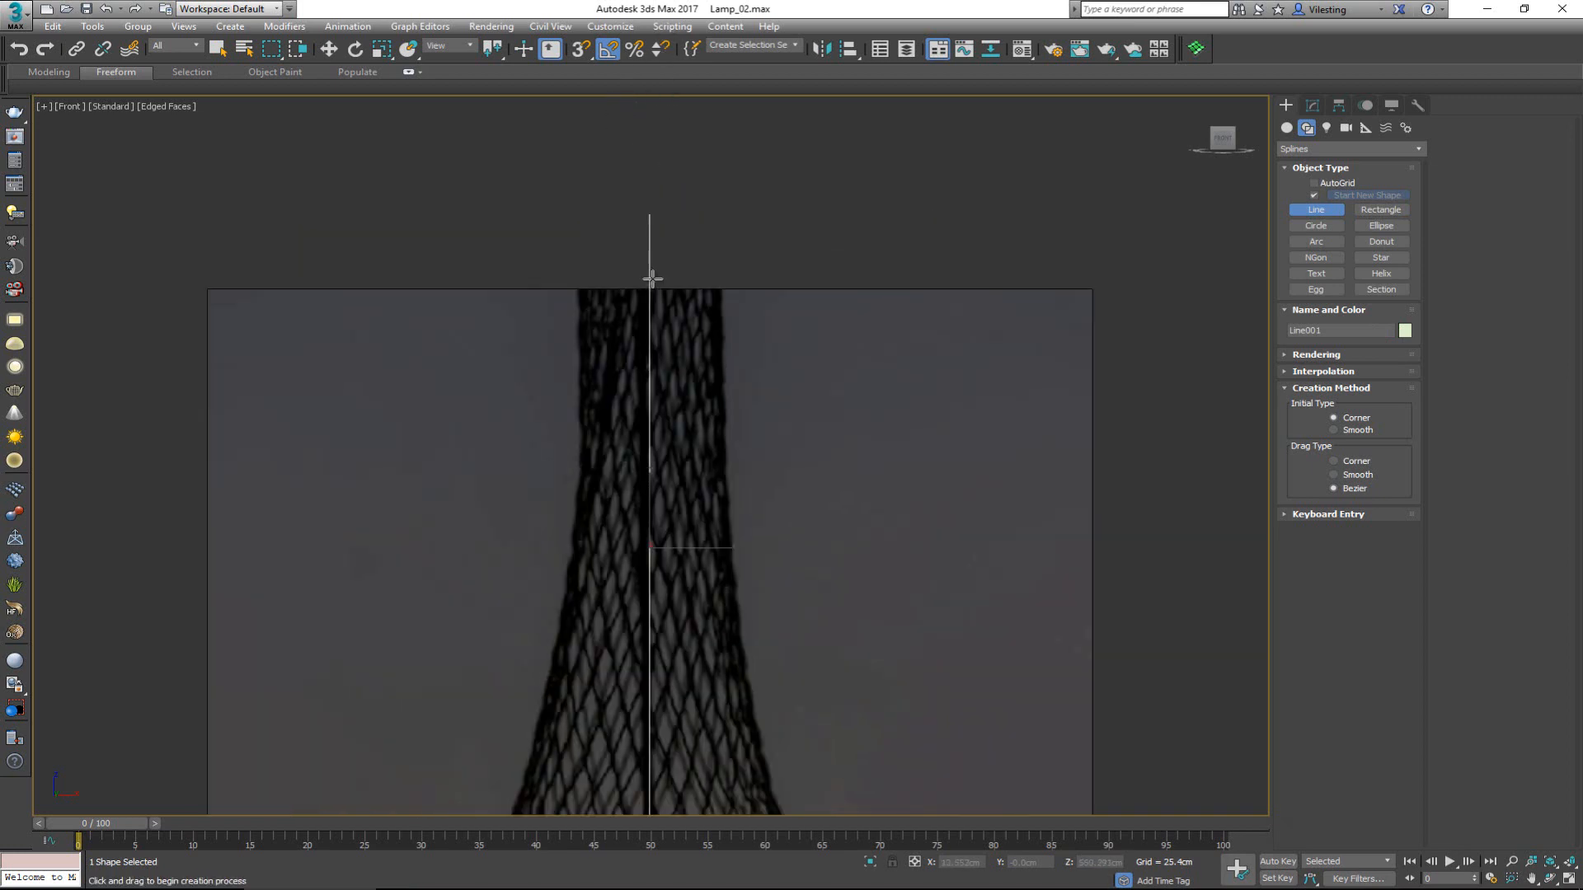
scroll(652, 279, "down", 6)
left_click(1317, 355)
left_click(1324, 371)
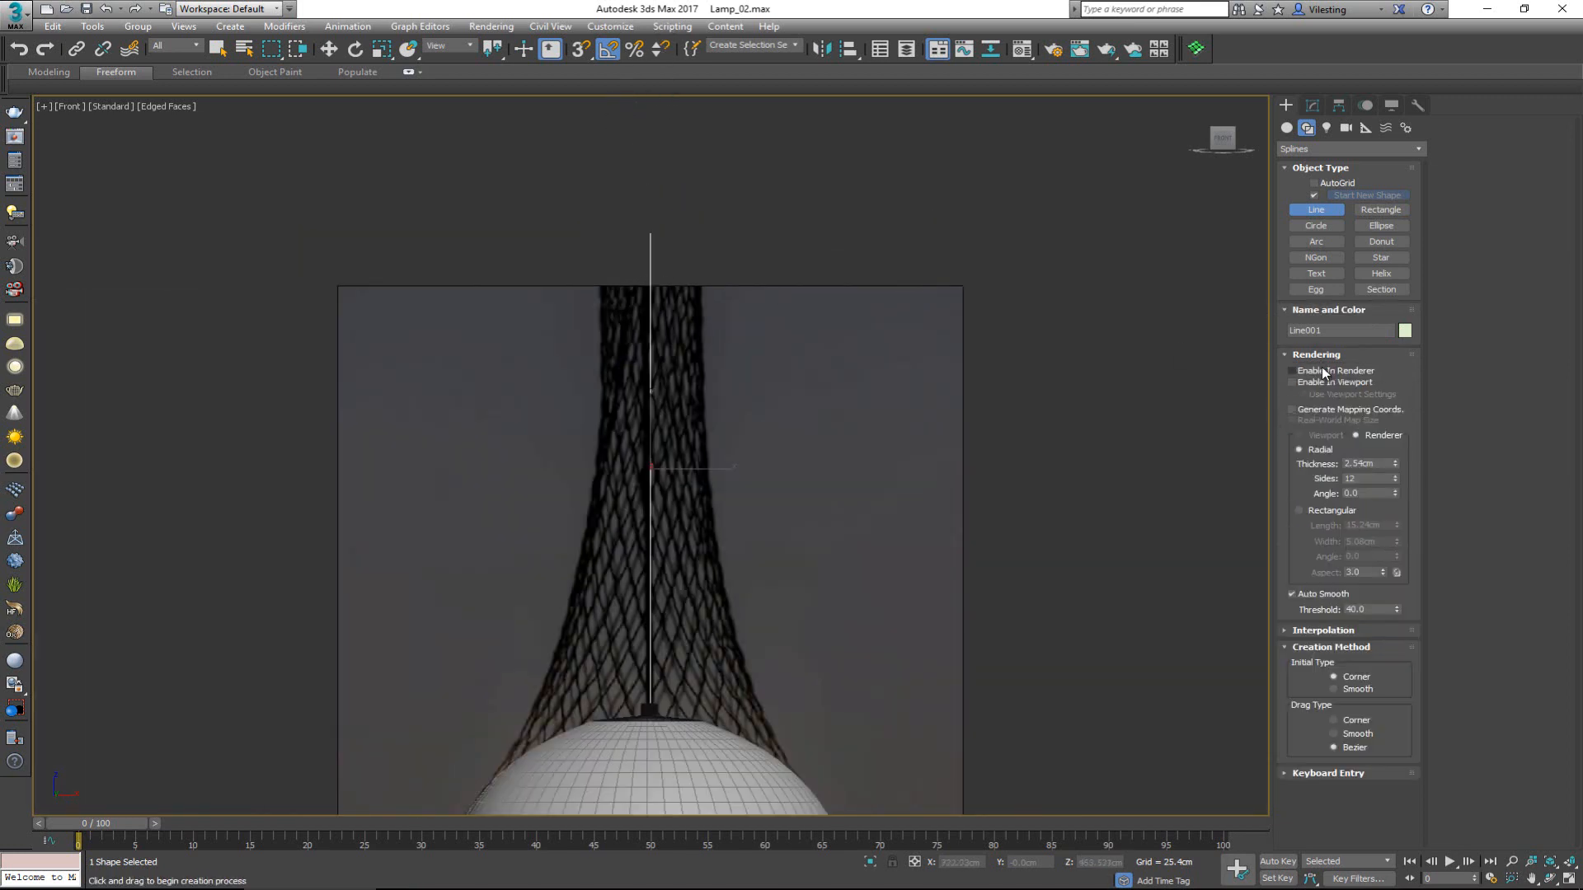
left_click(1325, 383)
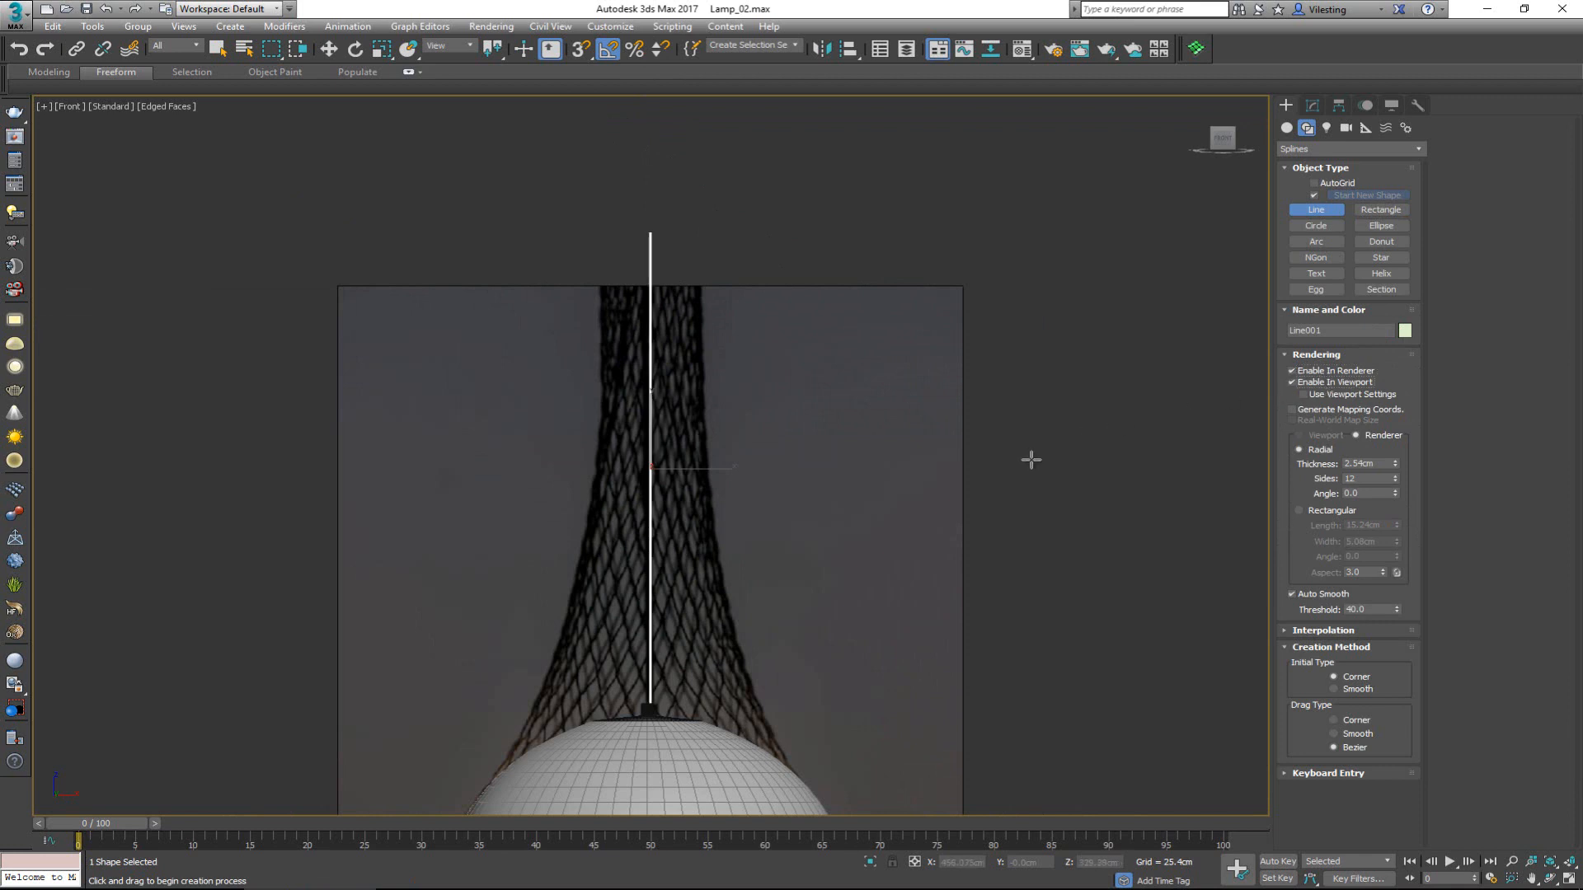
scroll(655, 651, "up", 5)
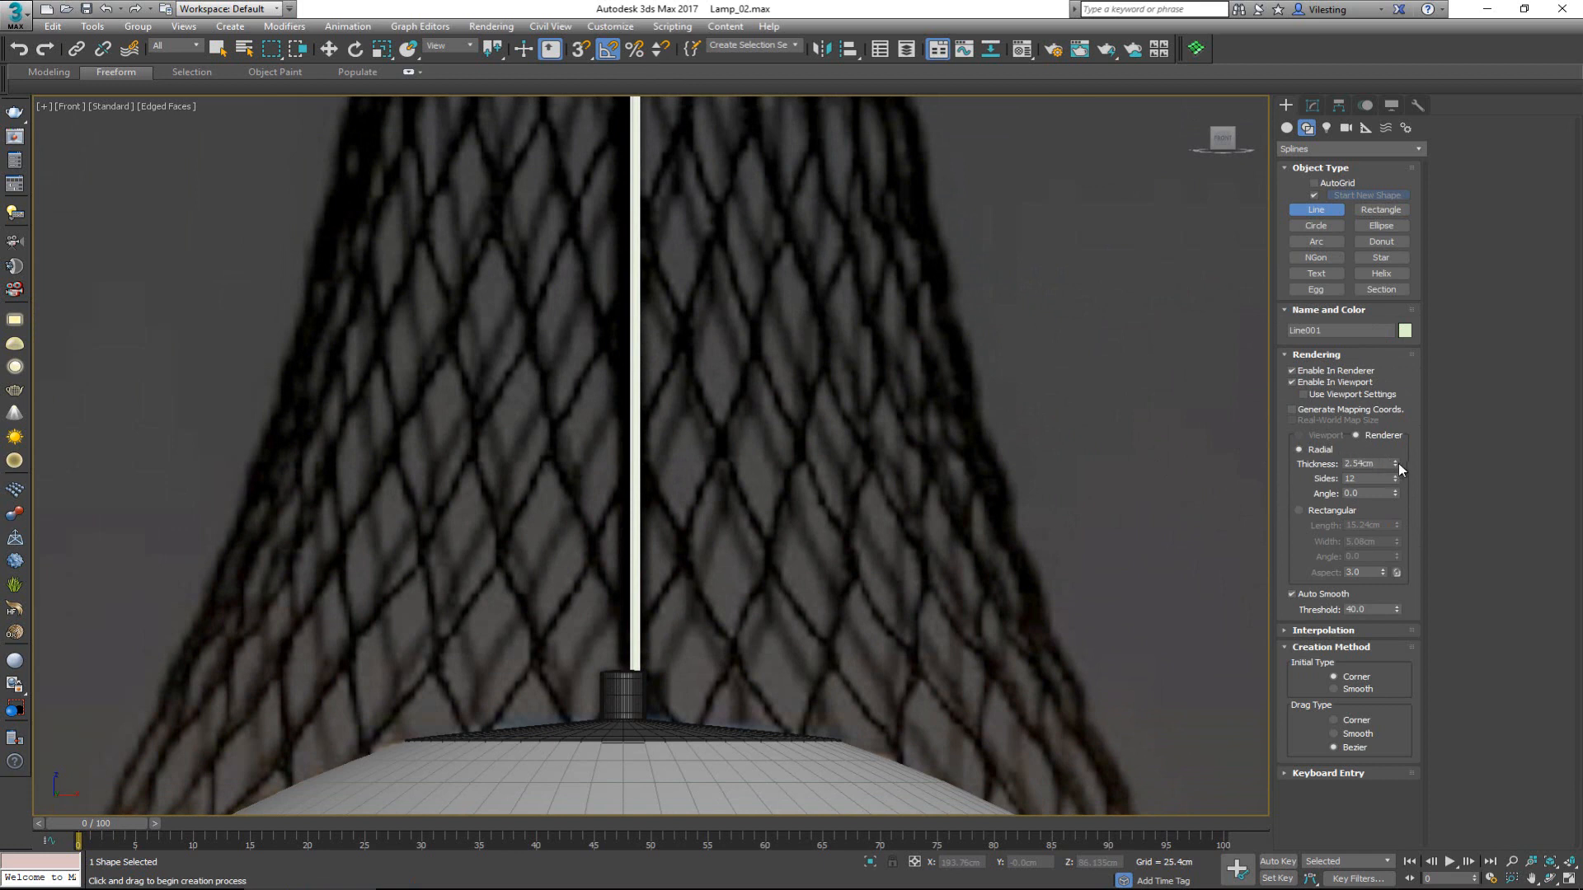
left_click_drag(1398, 462, 1397, 379)
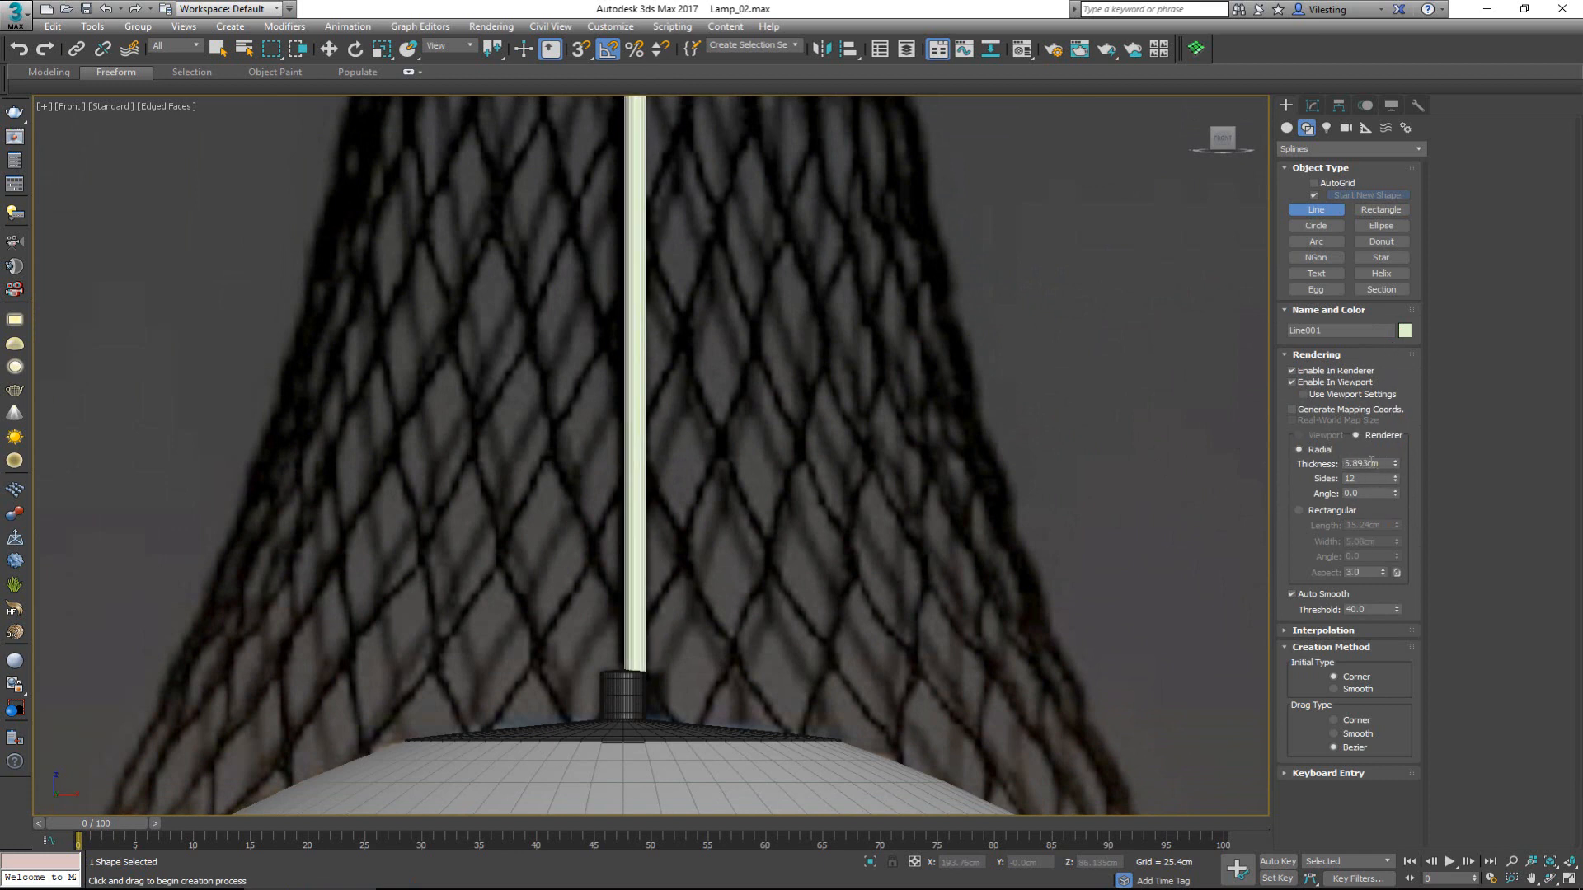
Examine the thickened cord's position on the stem in the front view and from several angles in perspective
middle_click_drag(733, 526, 769, 467)
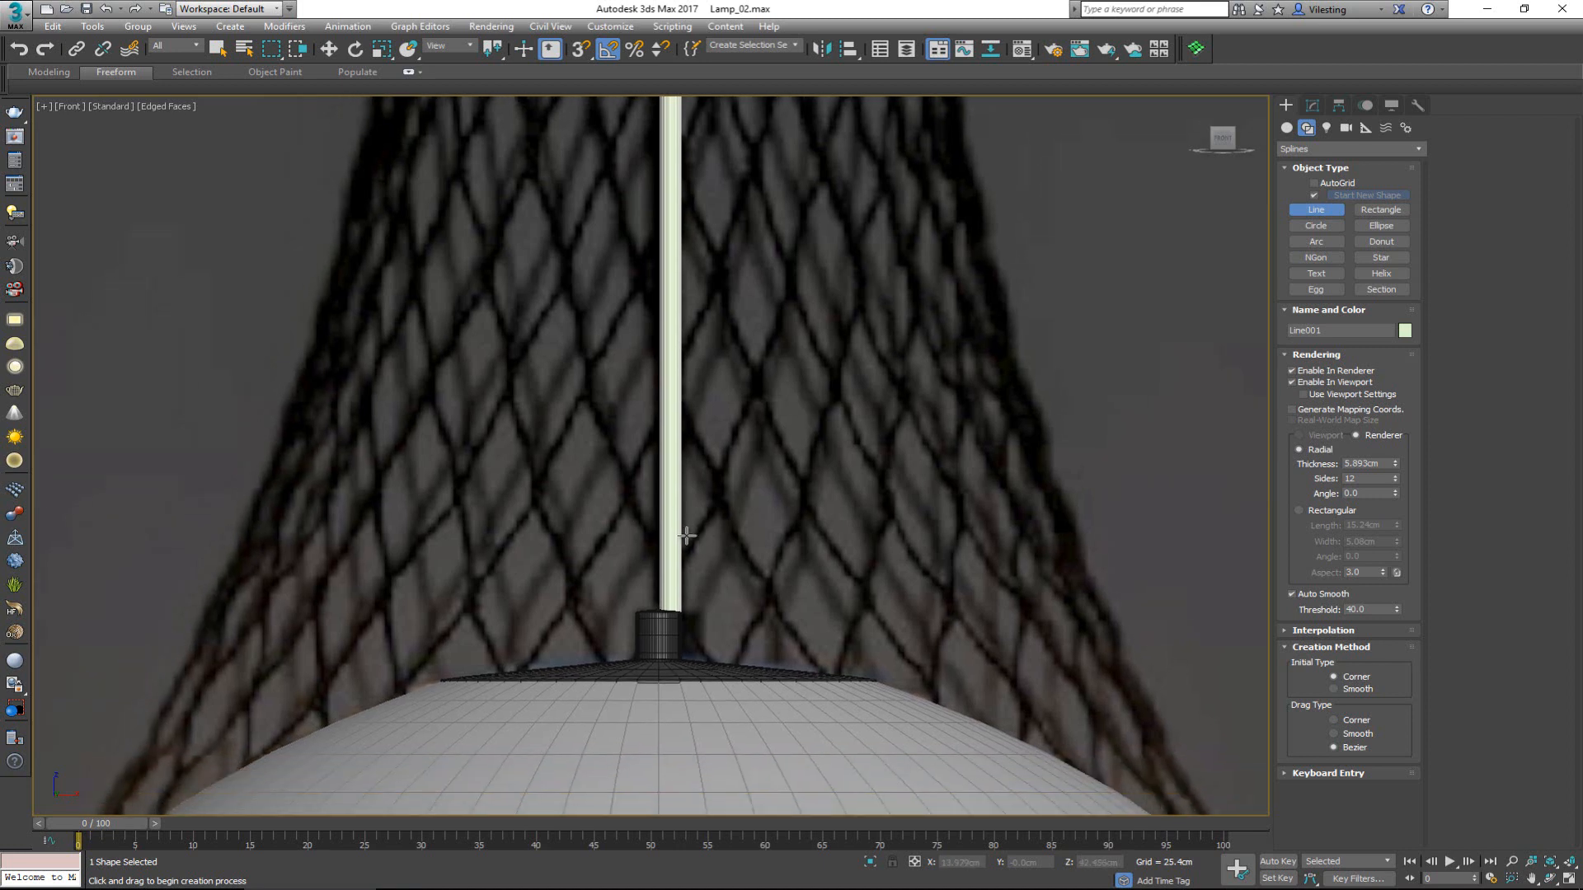
middle_click_drag(688, 532, 688, 472)
key("alt+w")
key("alt+w")
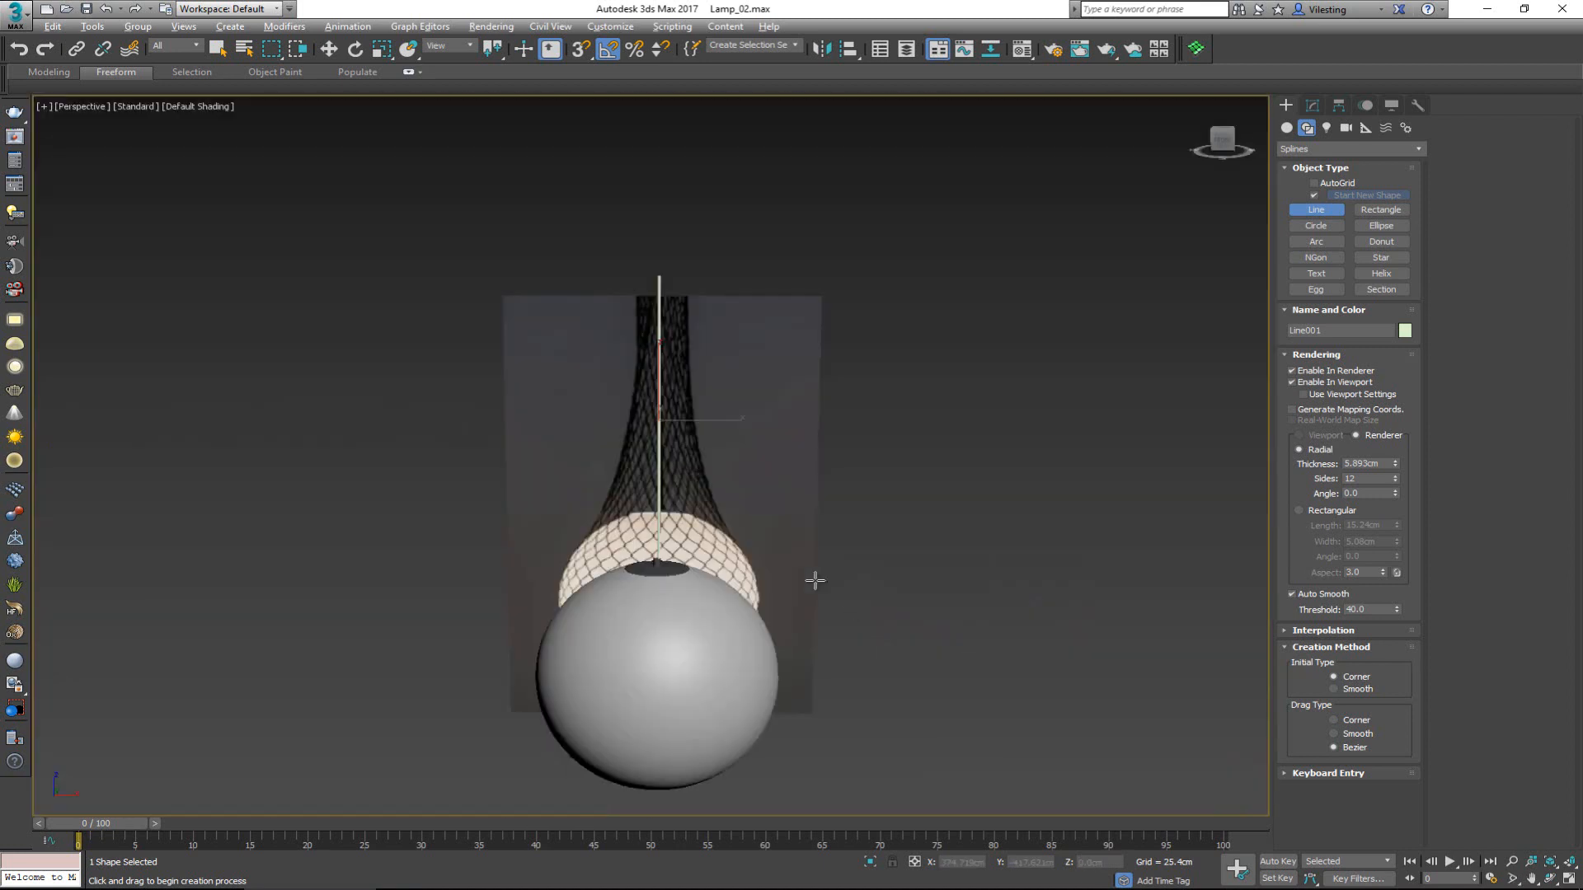
scroll(863, 591, "down", 1)
scroll(696, 559, "up", 4)
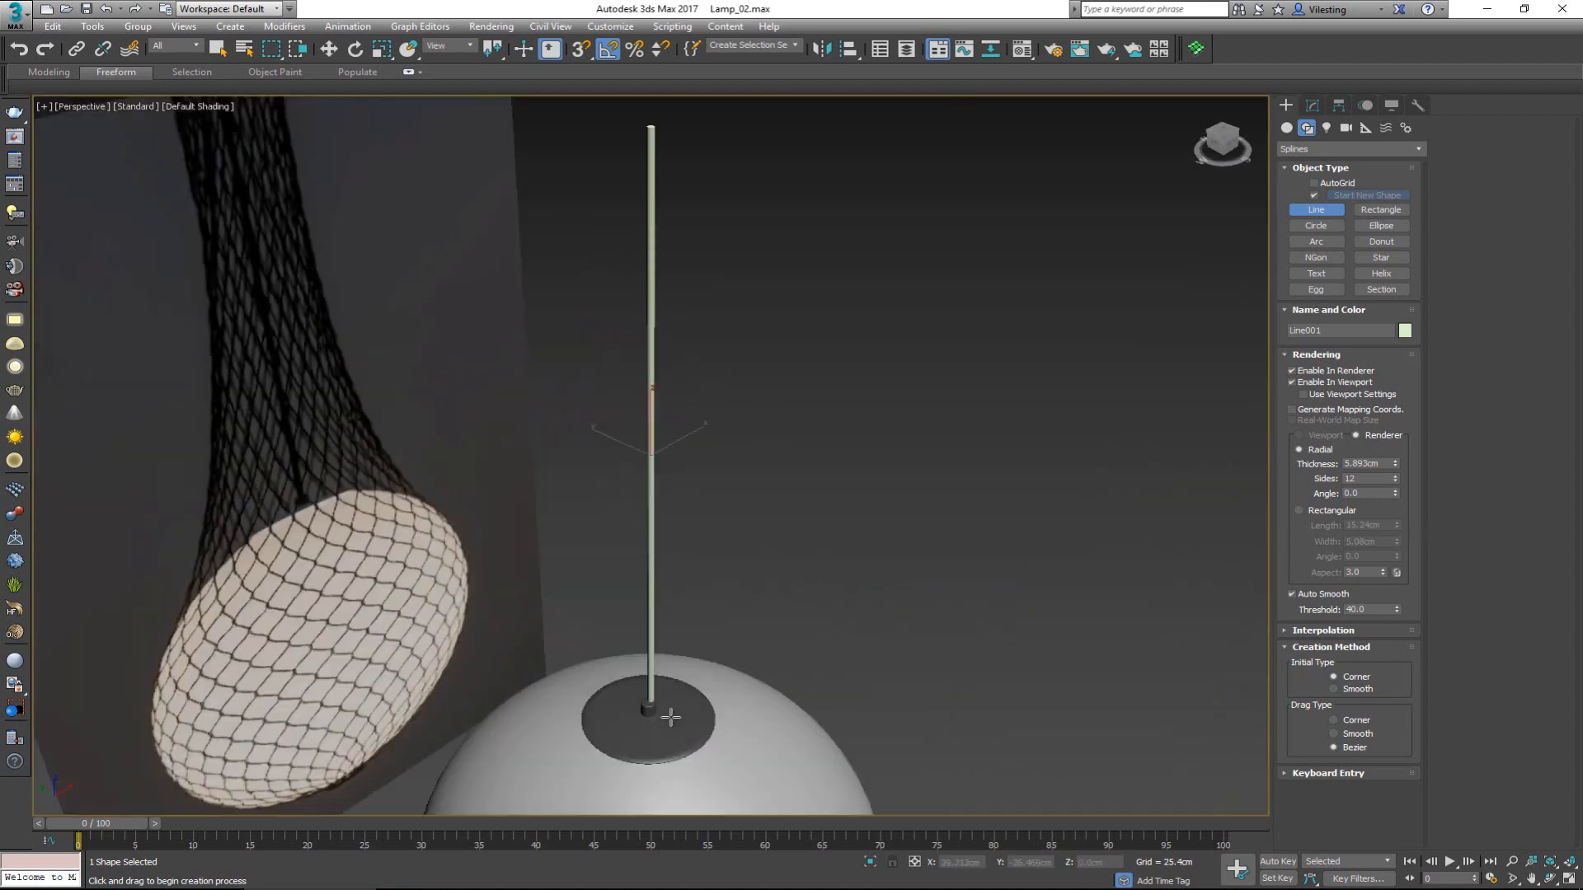
scroll(637, 706, "up", 5)
scroll(636, 660, "up", 4)
scroll(635, 630, "down", 7)
middle_click_drag(625, 590, 563, 593, "alt")
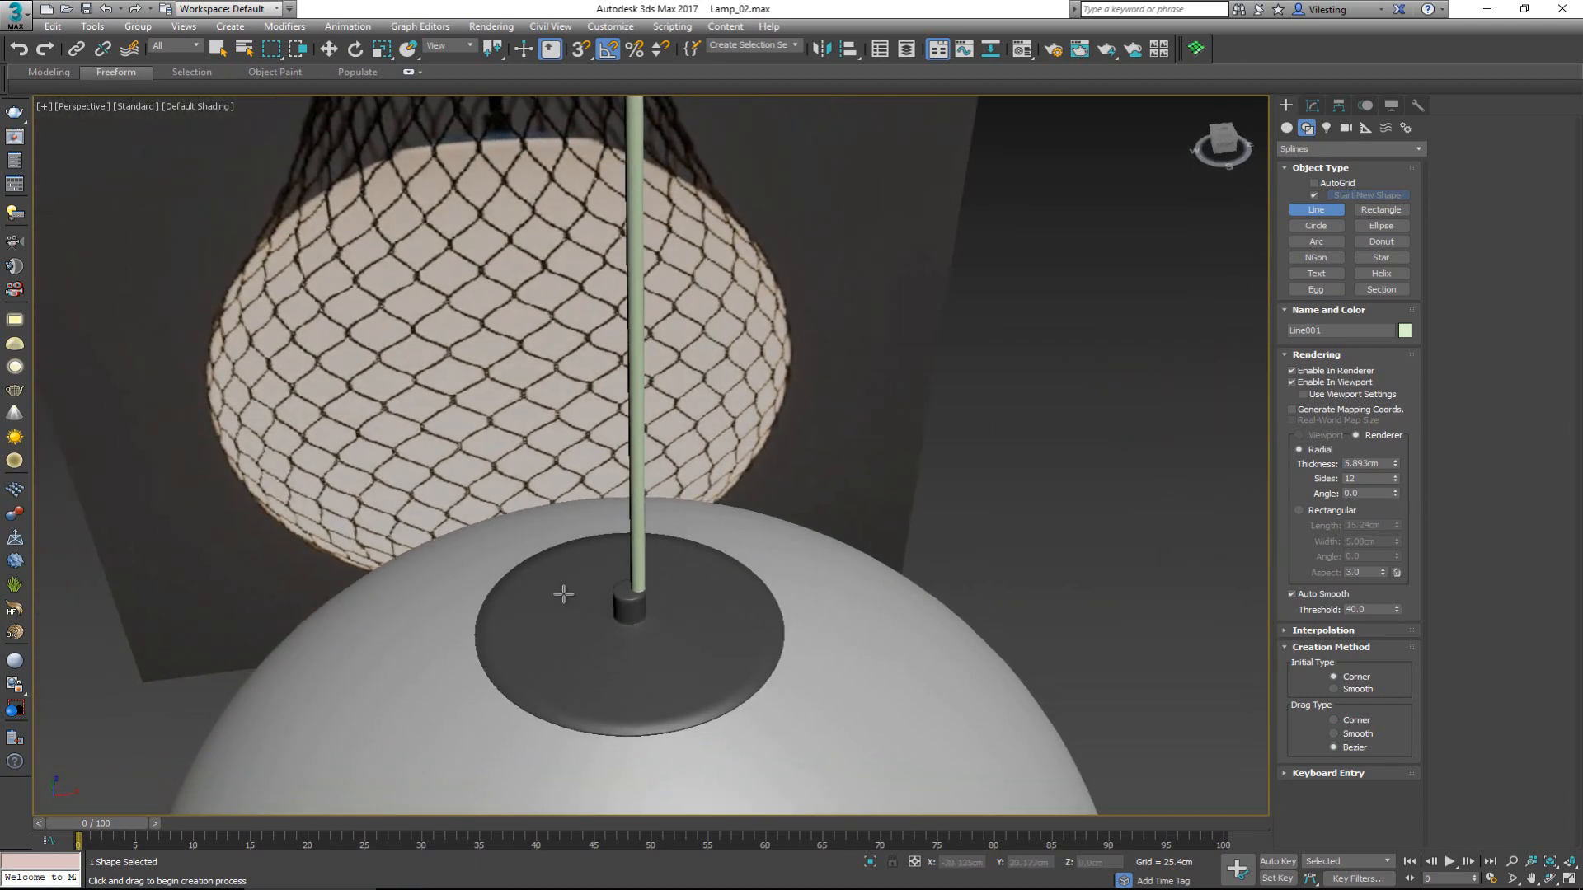
scroll(548, 351, "down", 3)
Align the cord to the cap center to center in X, Y and Z from the top view
key("w")
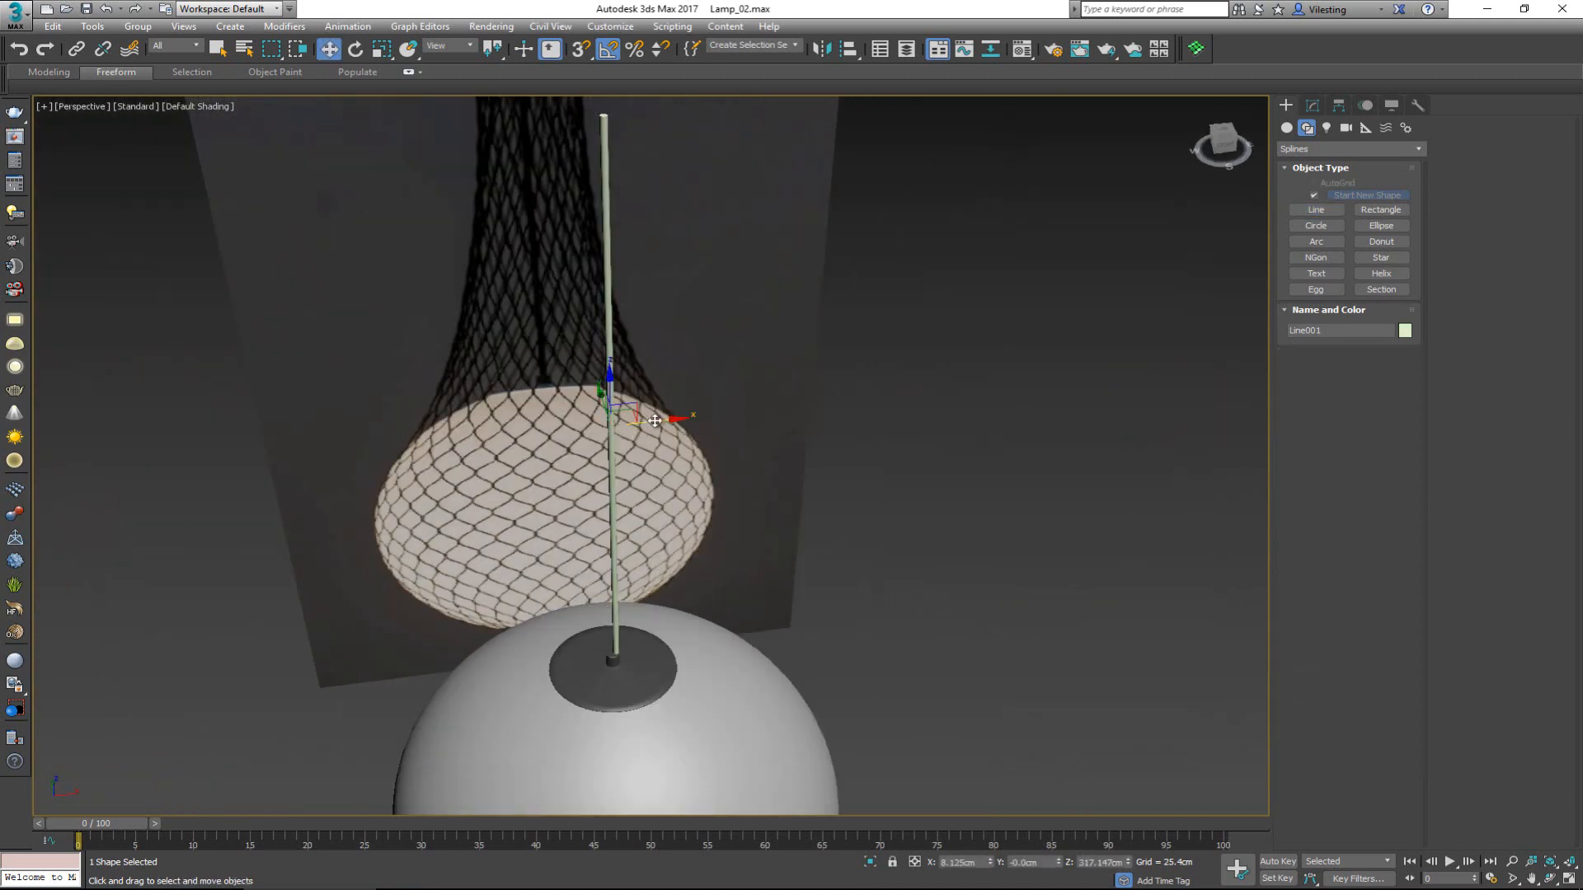
key("alt+w")
right_click(419, 359)
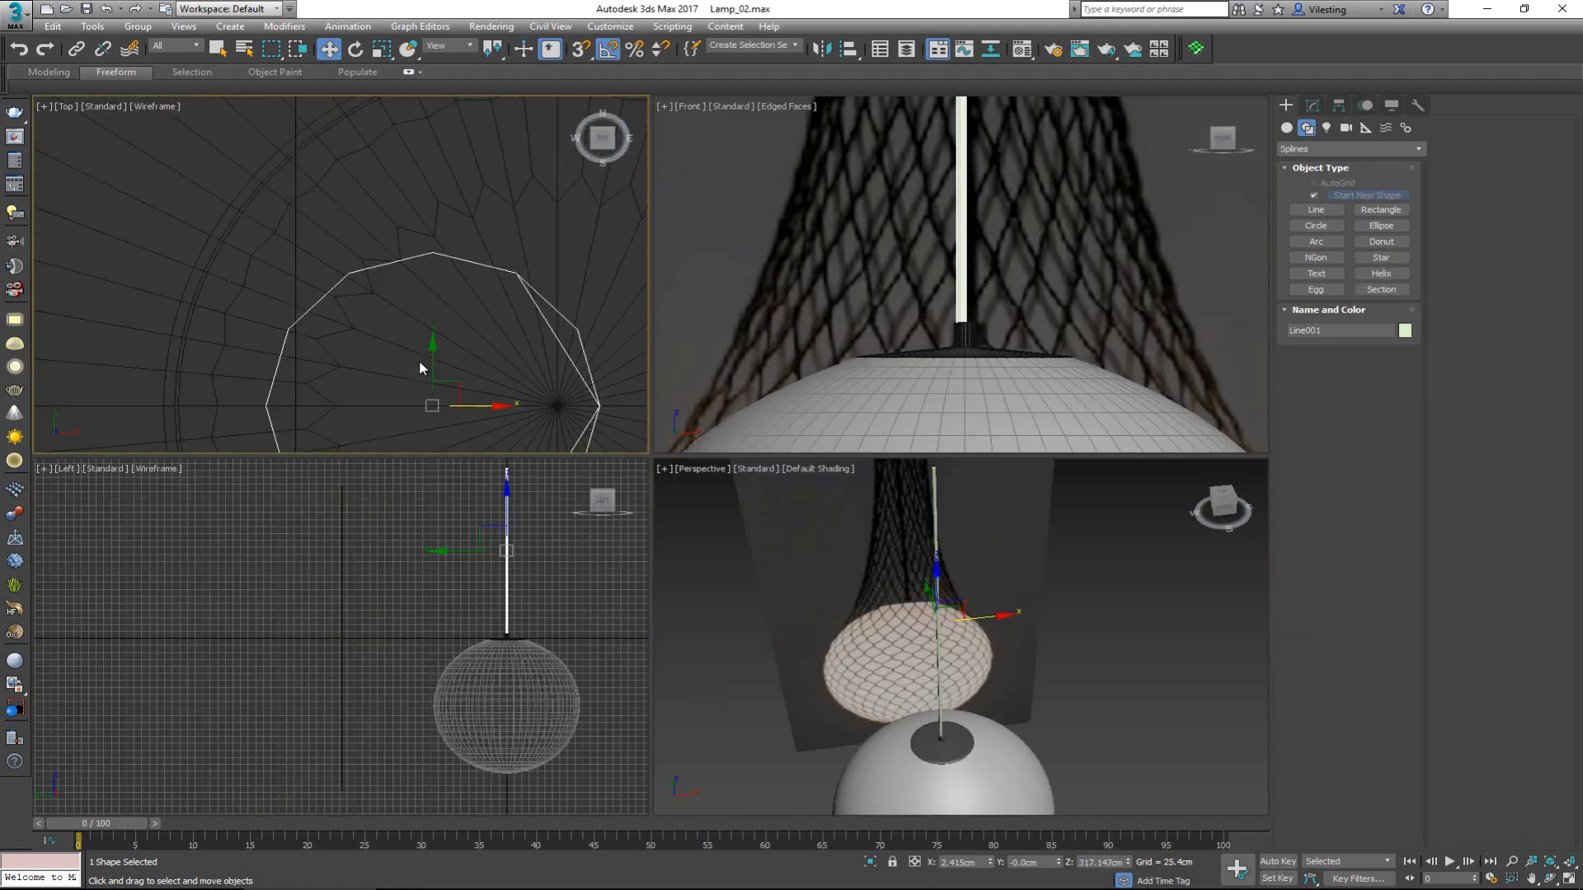
key("alt+w")
scroll(532, 420, "down", 4)
scroll(599, 446, "up", 4)
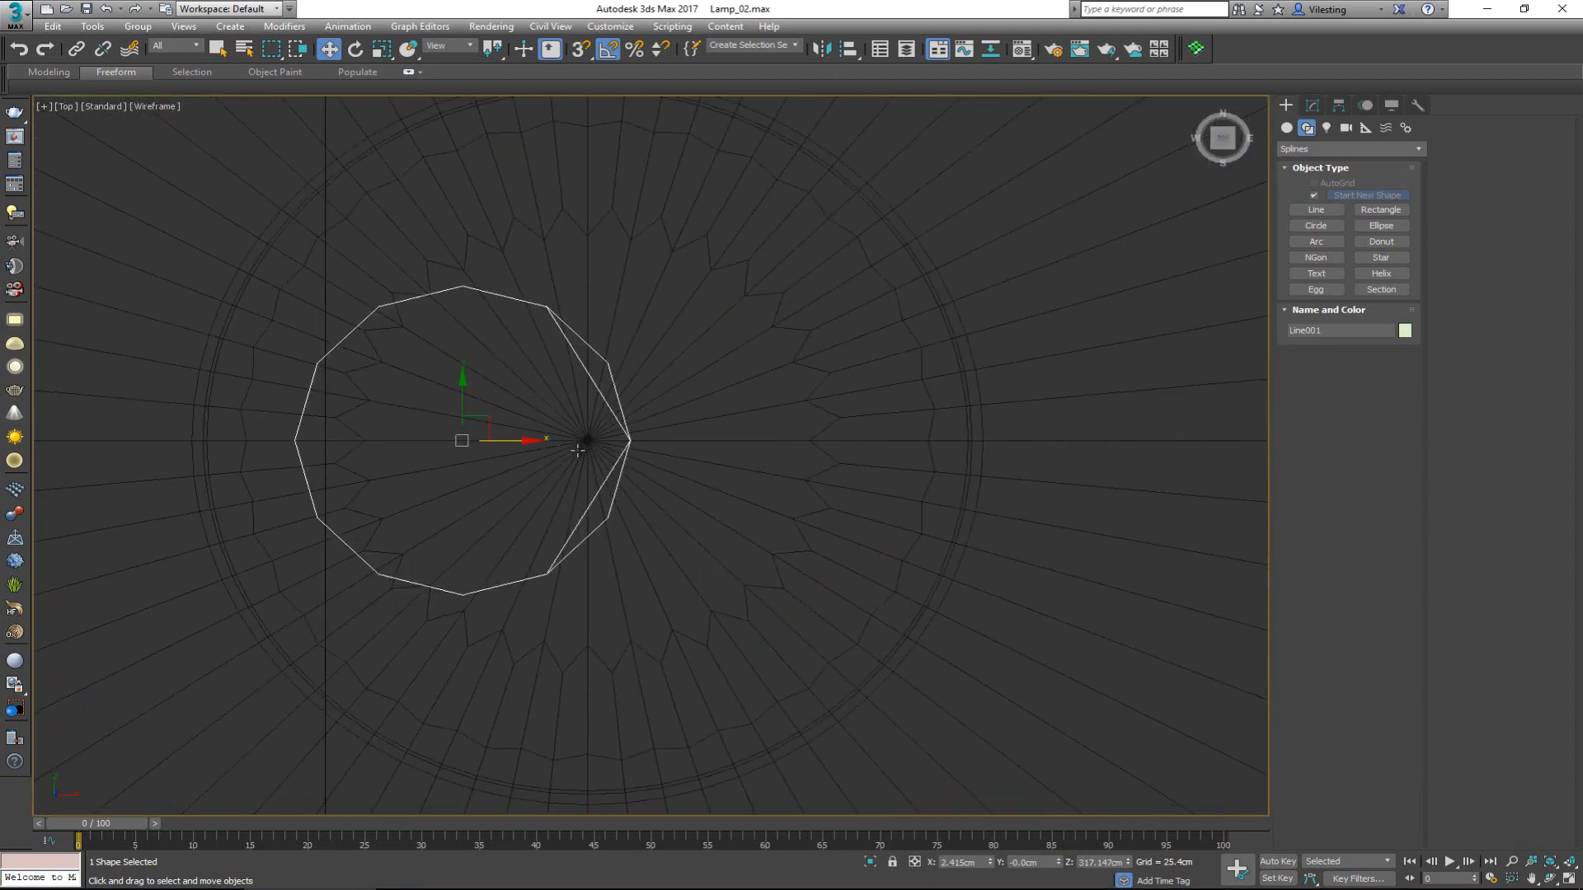
key("alt+a")
left_click(600, 431)
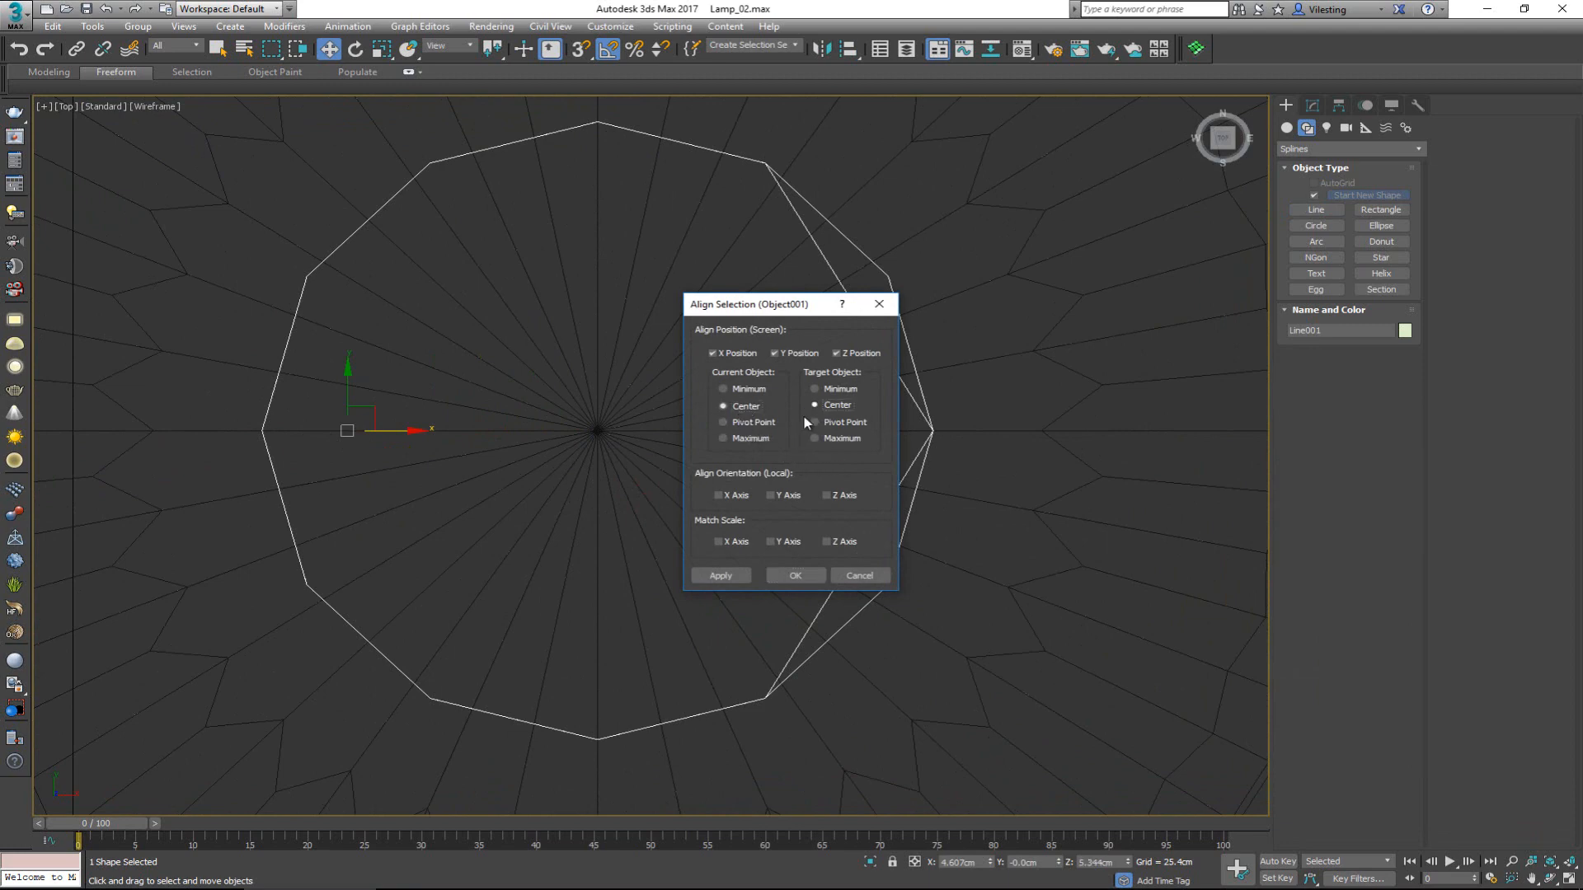
left_click(795, 575)
Move the cord straight up along Z by about 309 cm so its lower end rests on the stem
key("alt+w")
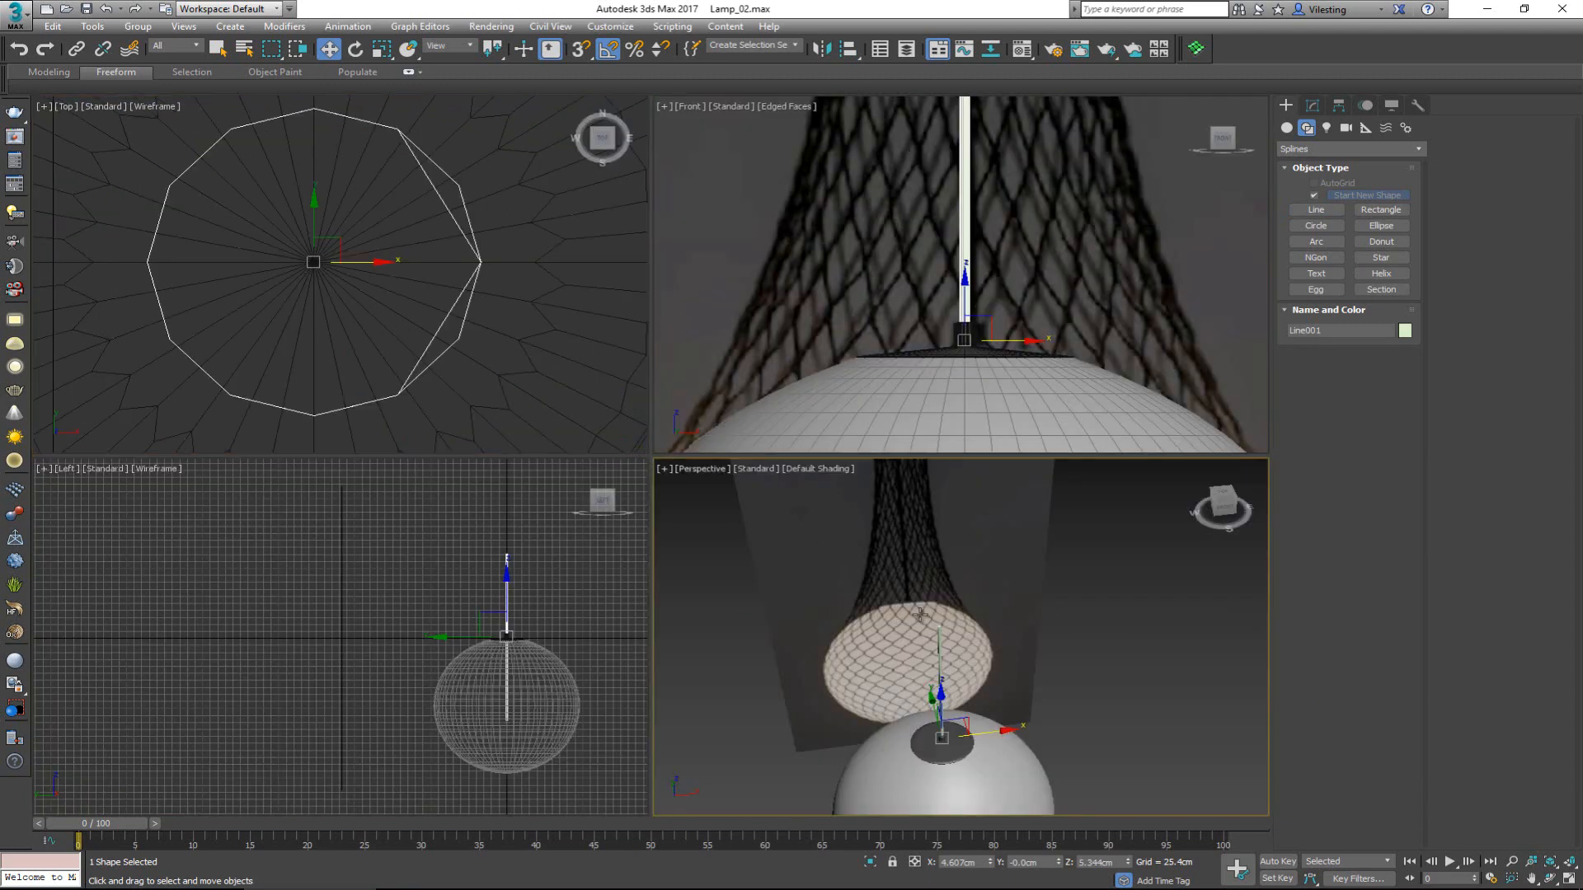
right_click(661, 599)
key("alt+w")
middle_click_drag(661, 599, 666, 571, "alt")
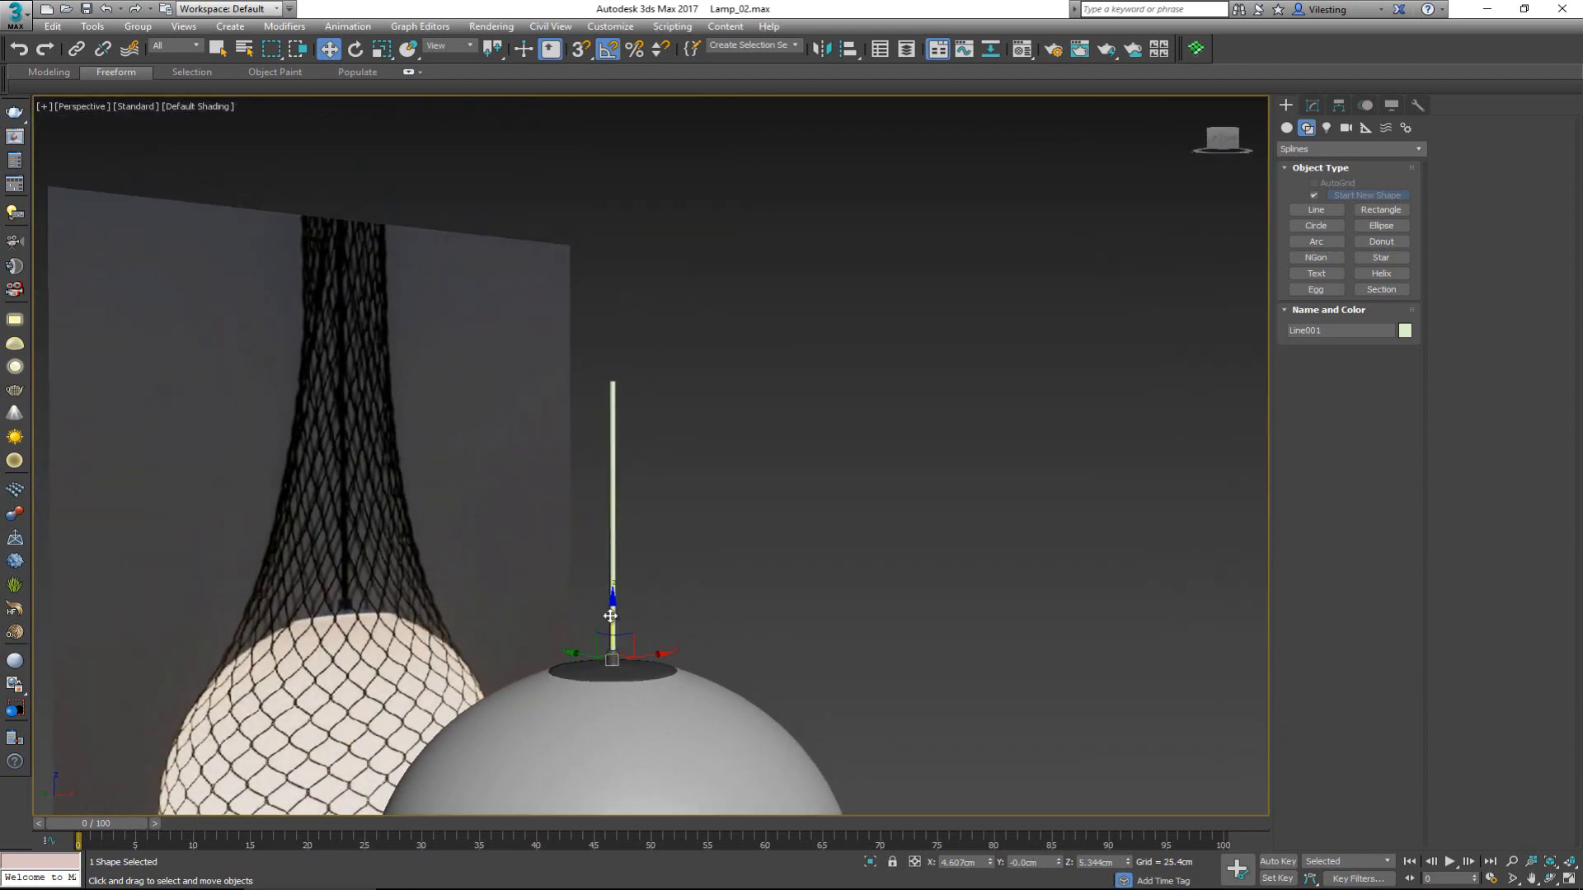
left_click_drag(610, 616, 638, 331)
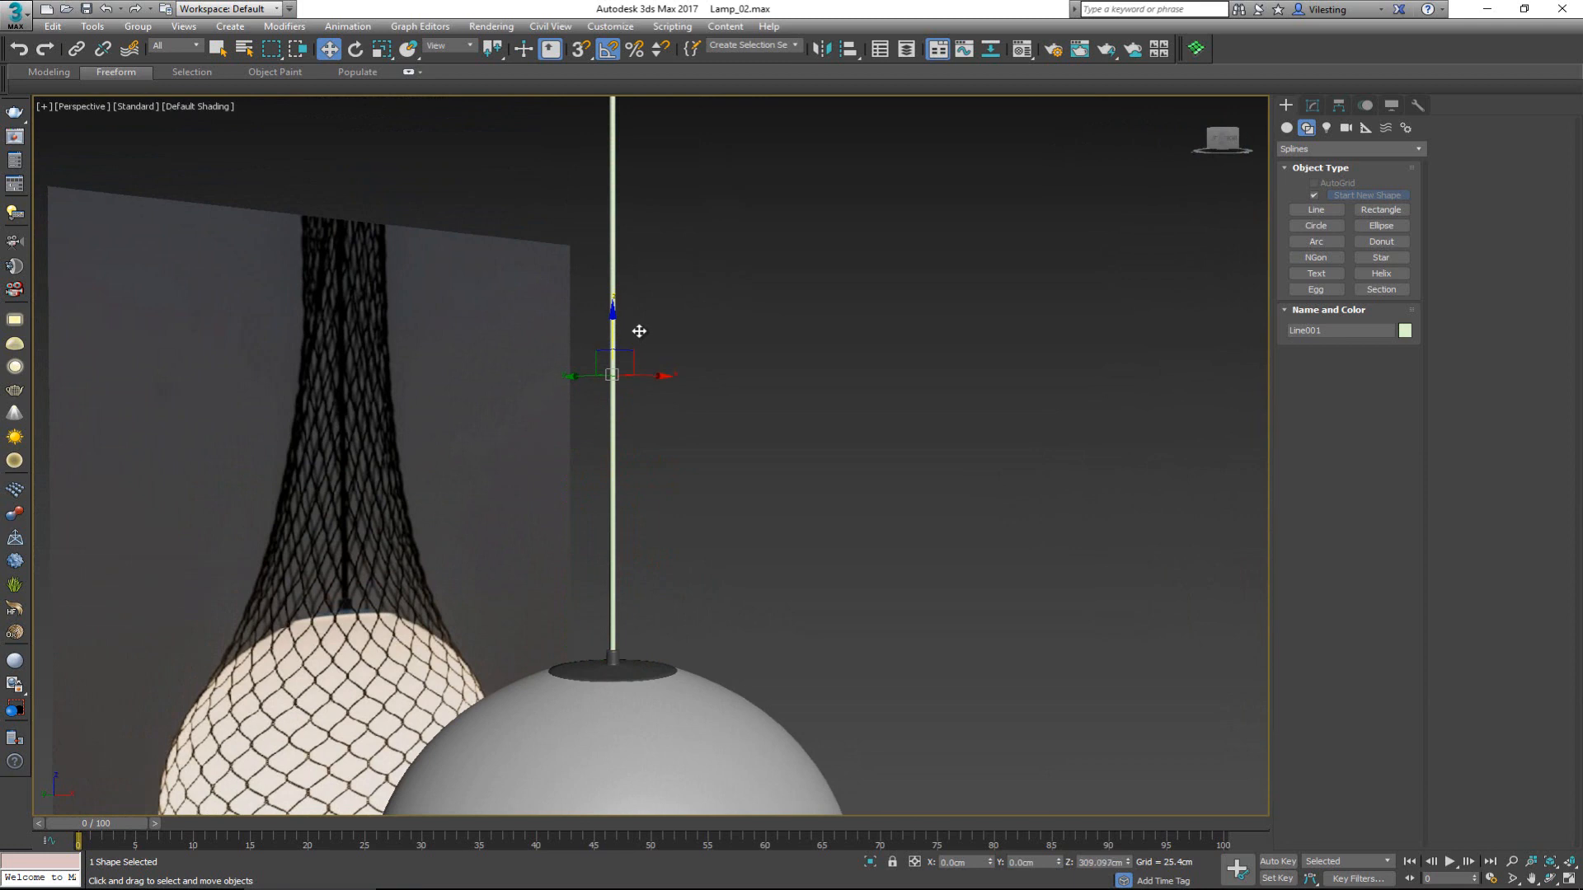
Show edged faces at the cord's upper end and add an Edit Poly modifier to the cord
middle_click_drag(714, 388, 629, 537)
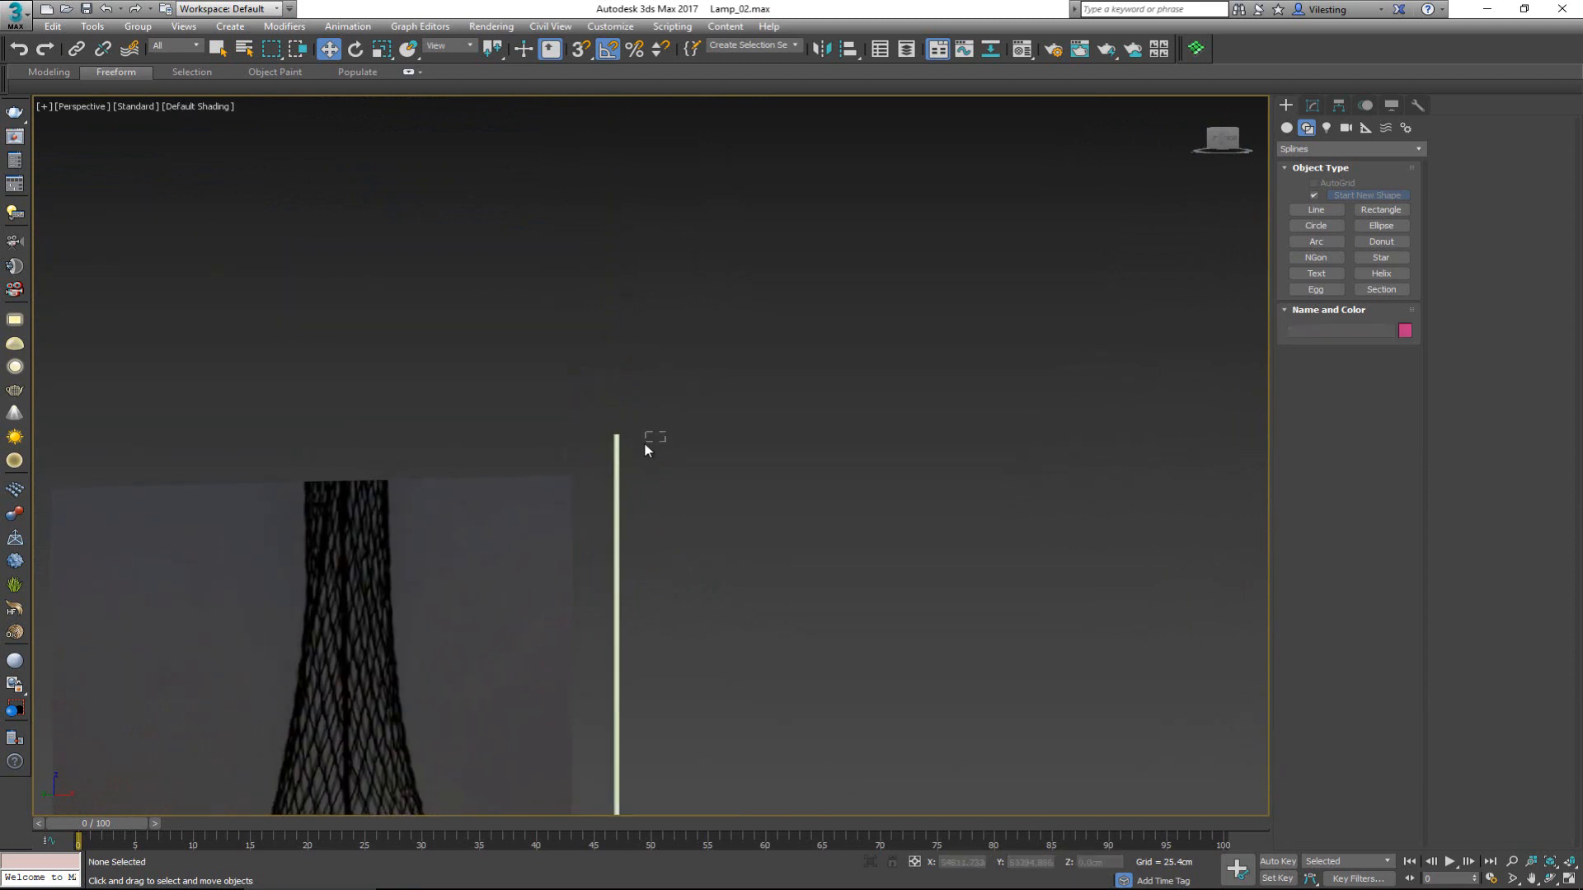
scroll(612, 443, "up", 4)
middle_click_drag(611, 443, 612, 478, "alt")
scroll(612, 612, "up", 3)
key("F4")
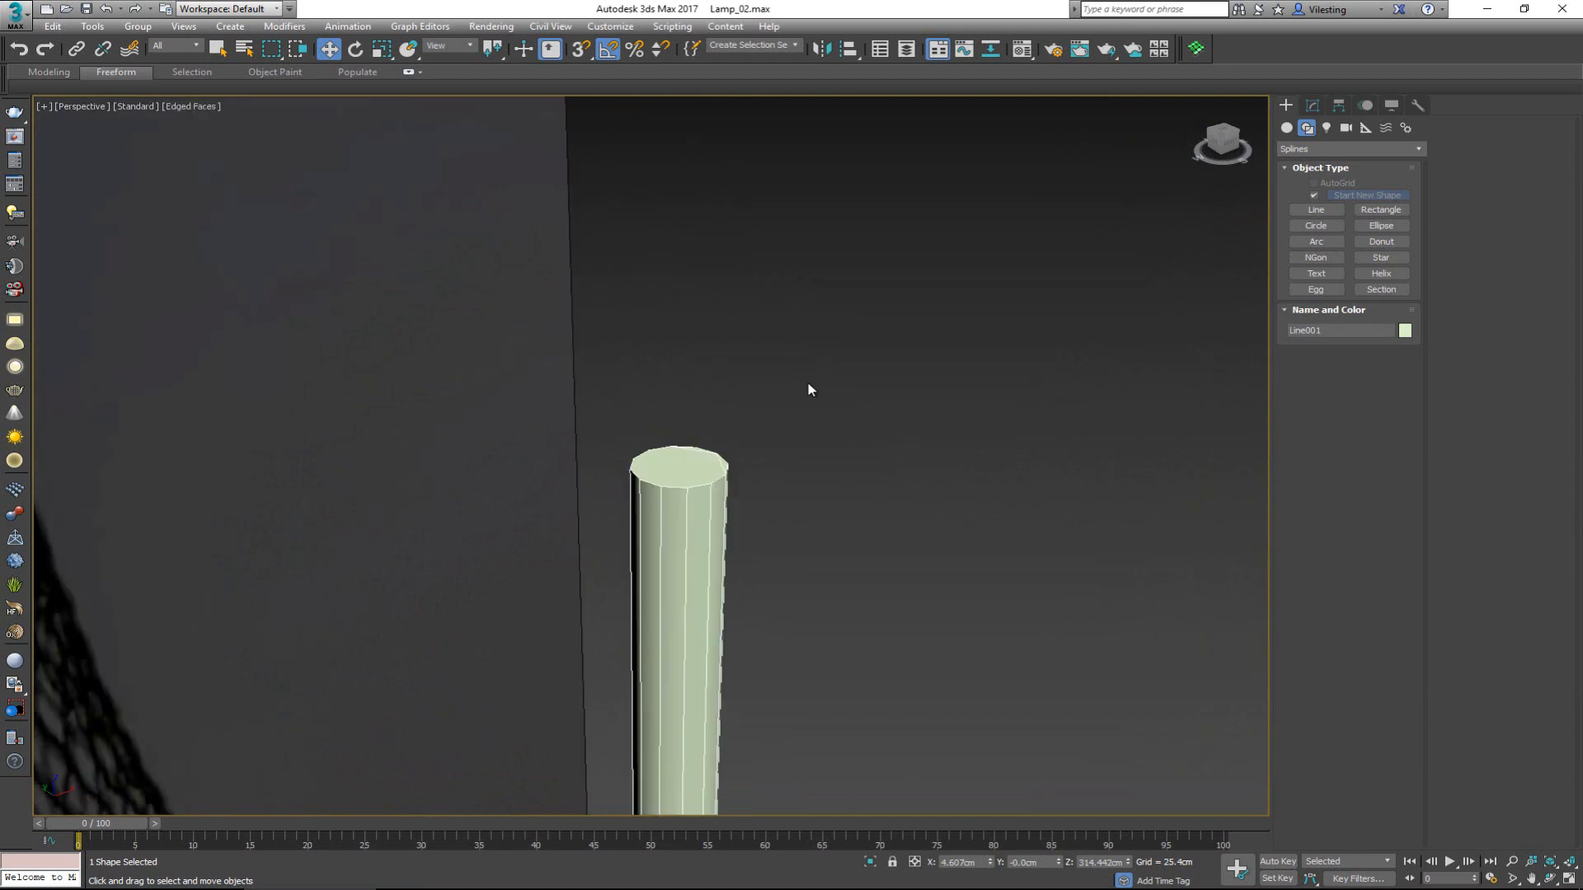
left_click(1311, 105)
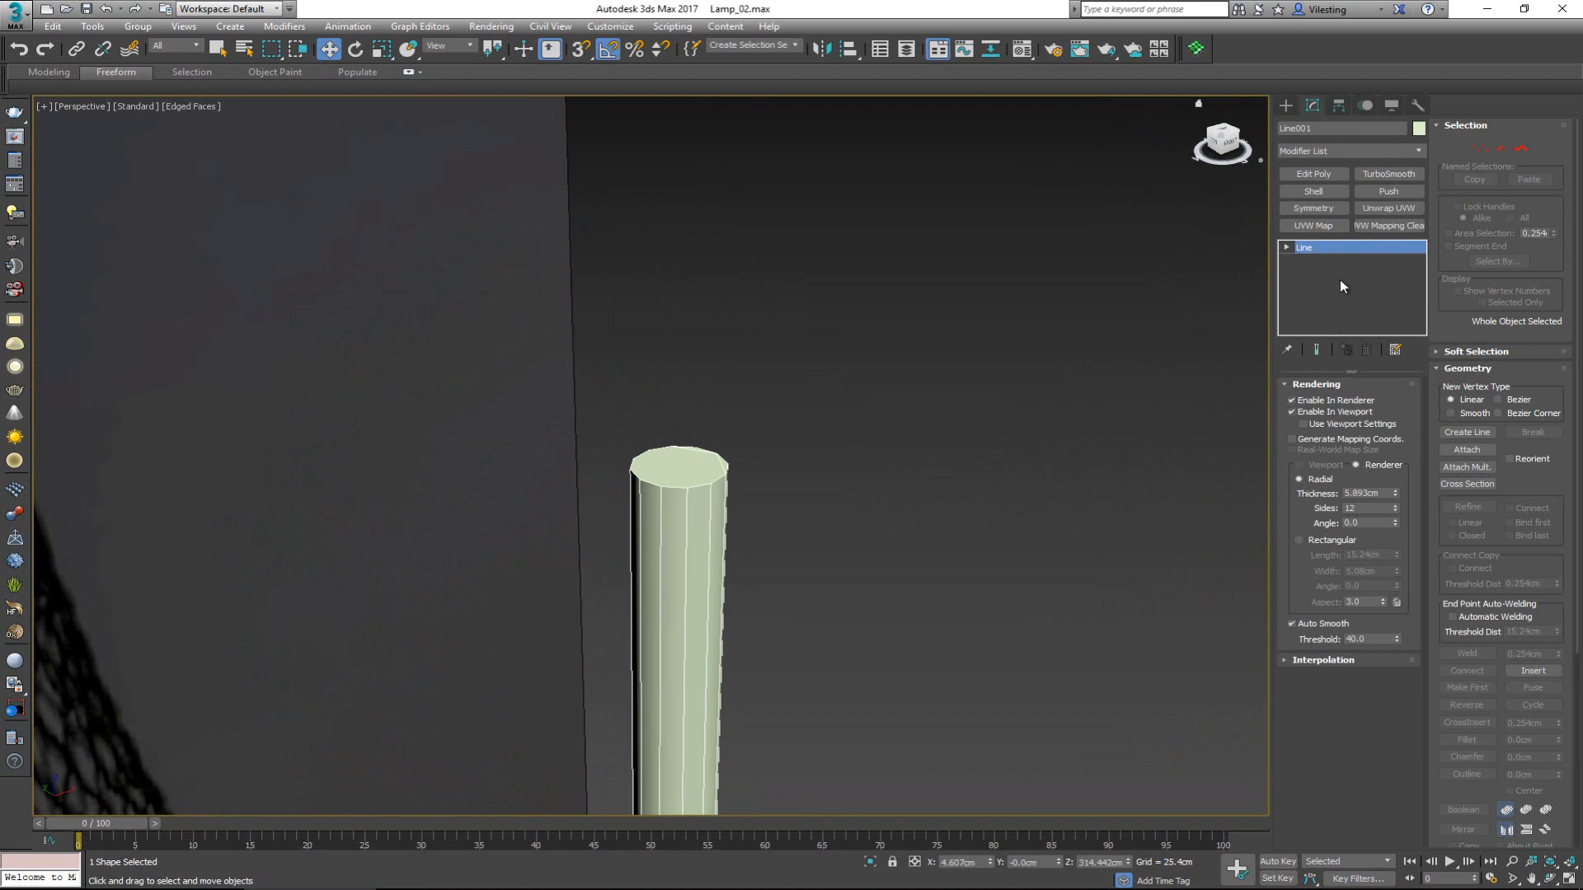
left_click(1314, 175)
Remove the two diagonal edges at the rim of the cord's upper end face
left_click(719, 459)
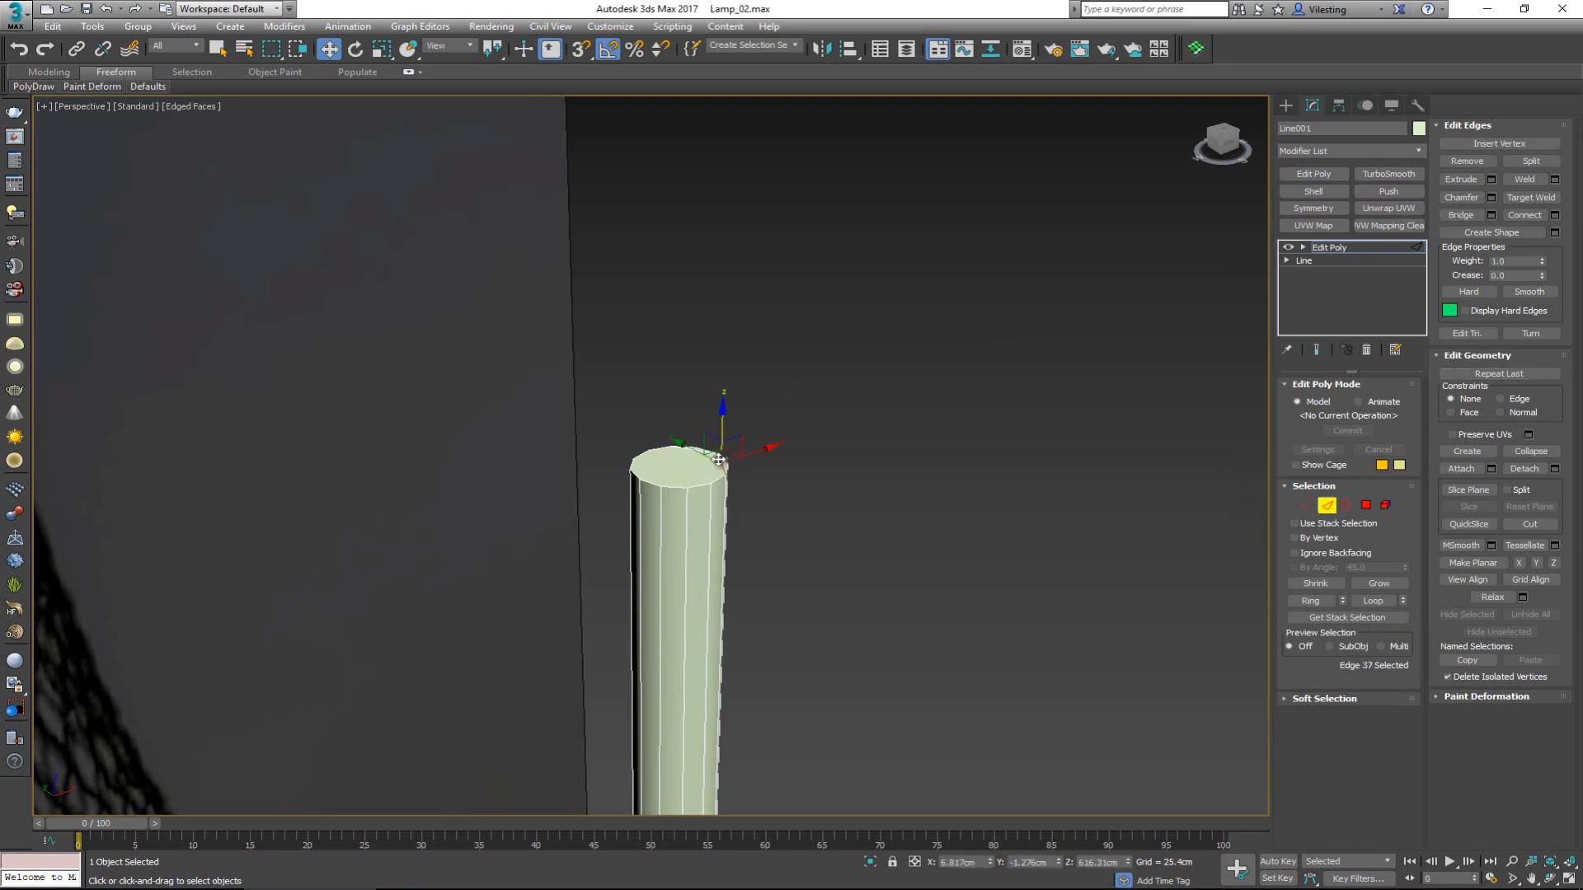
key("z")
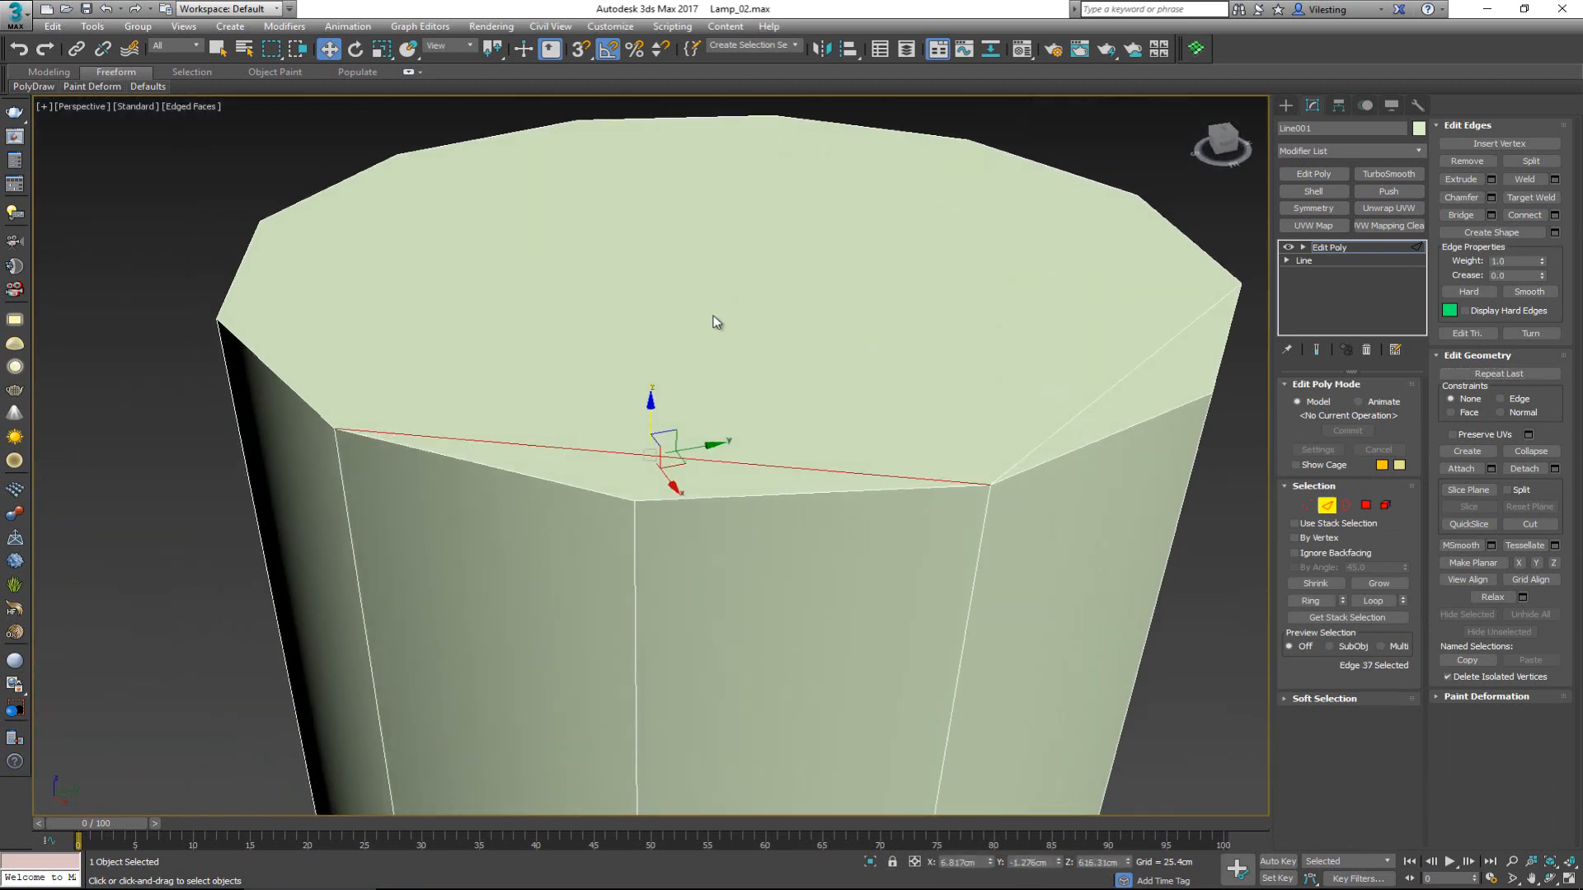
left_click(1079, 414, "ctrl")
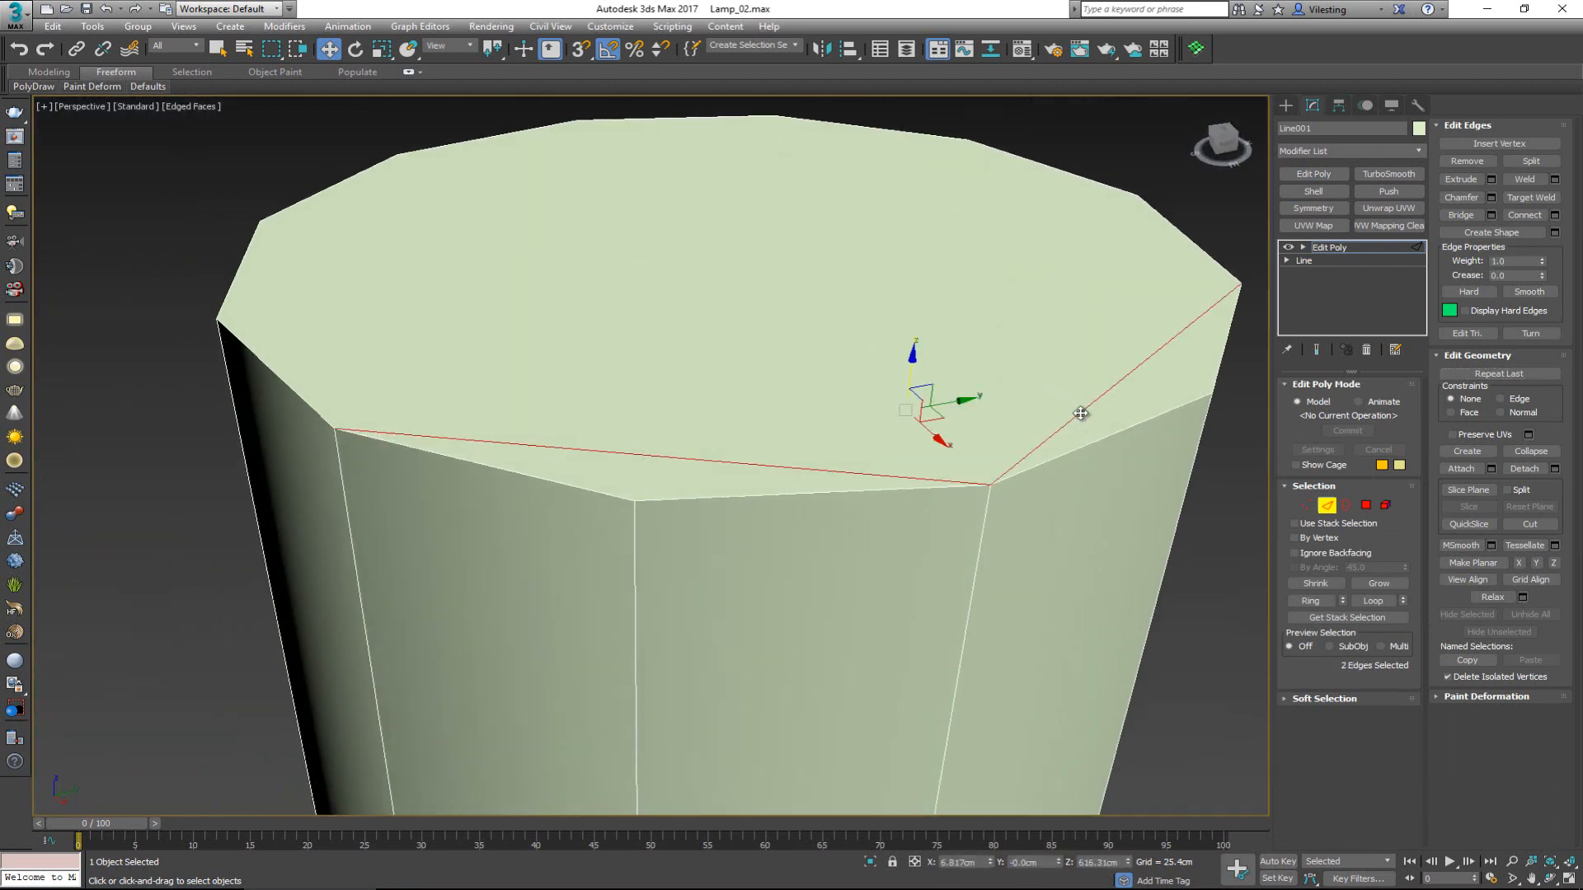
left_click(848, 285)
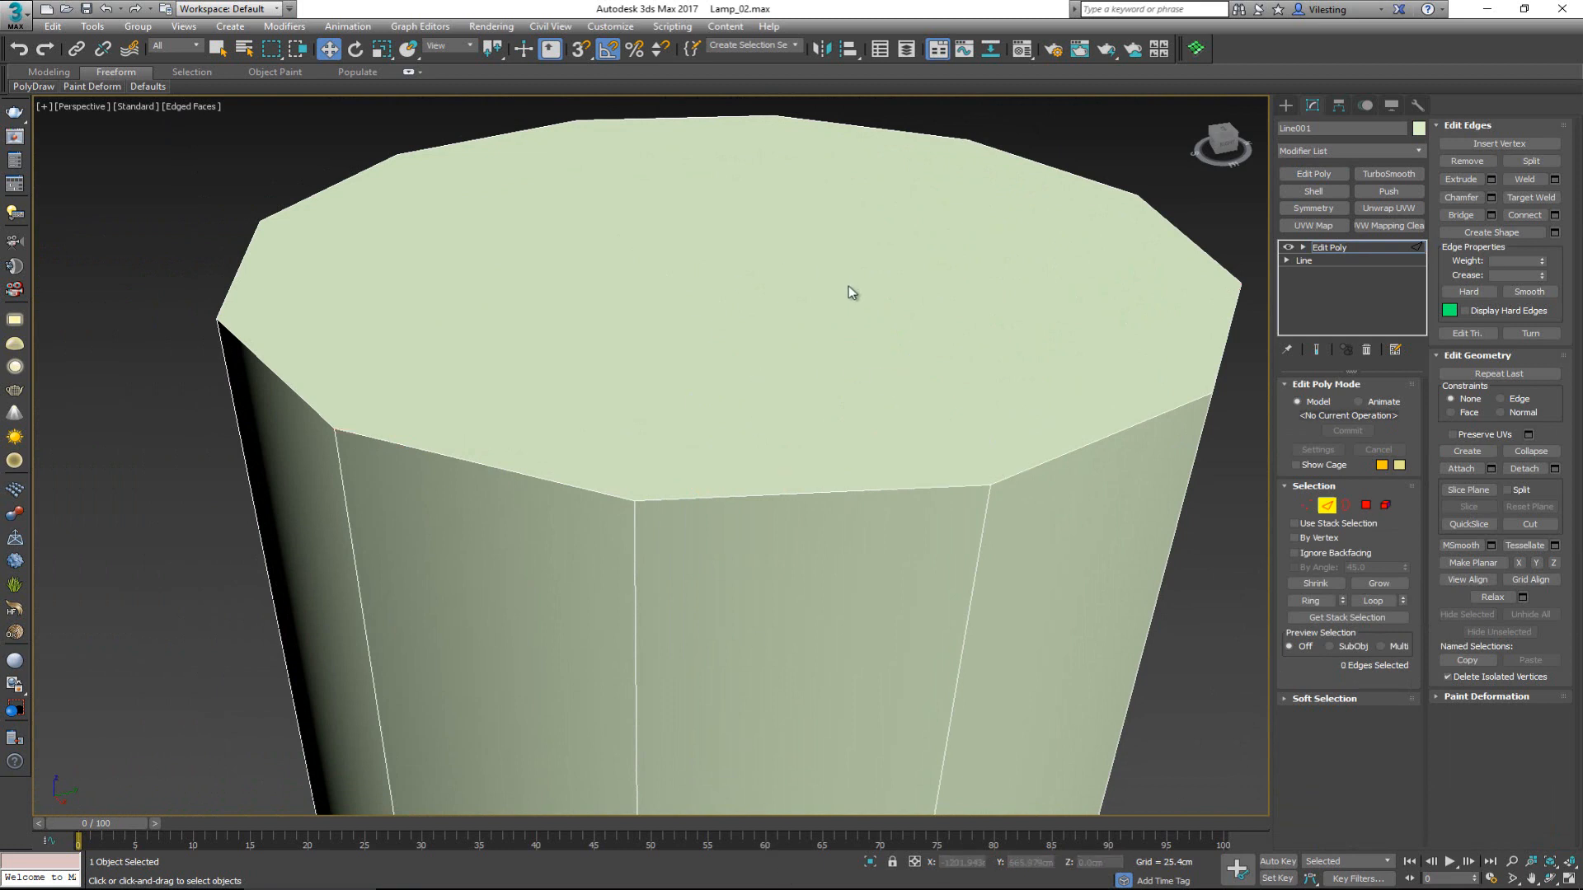
Delete the polygon capping the cord's upper end
scroll(658, 363, "down", 4)
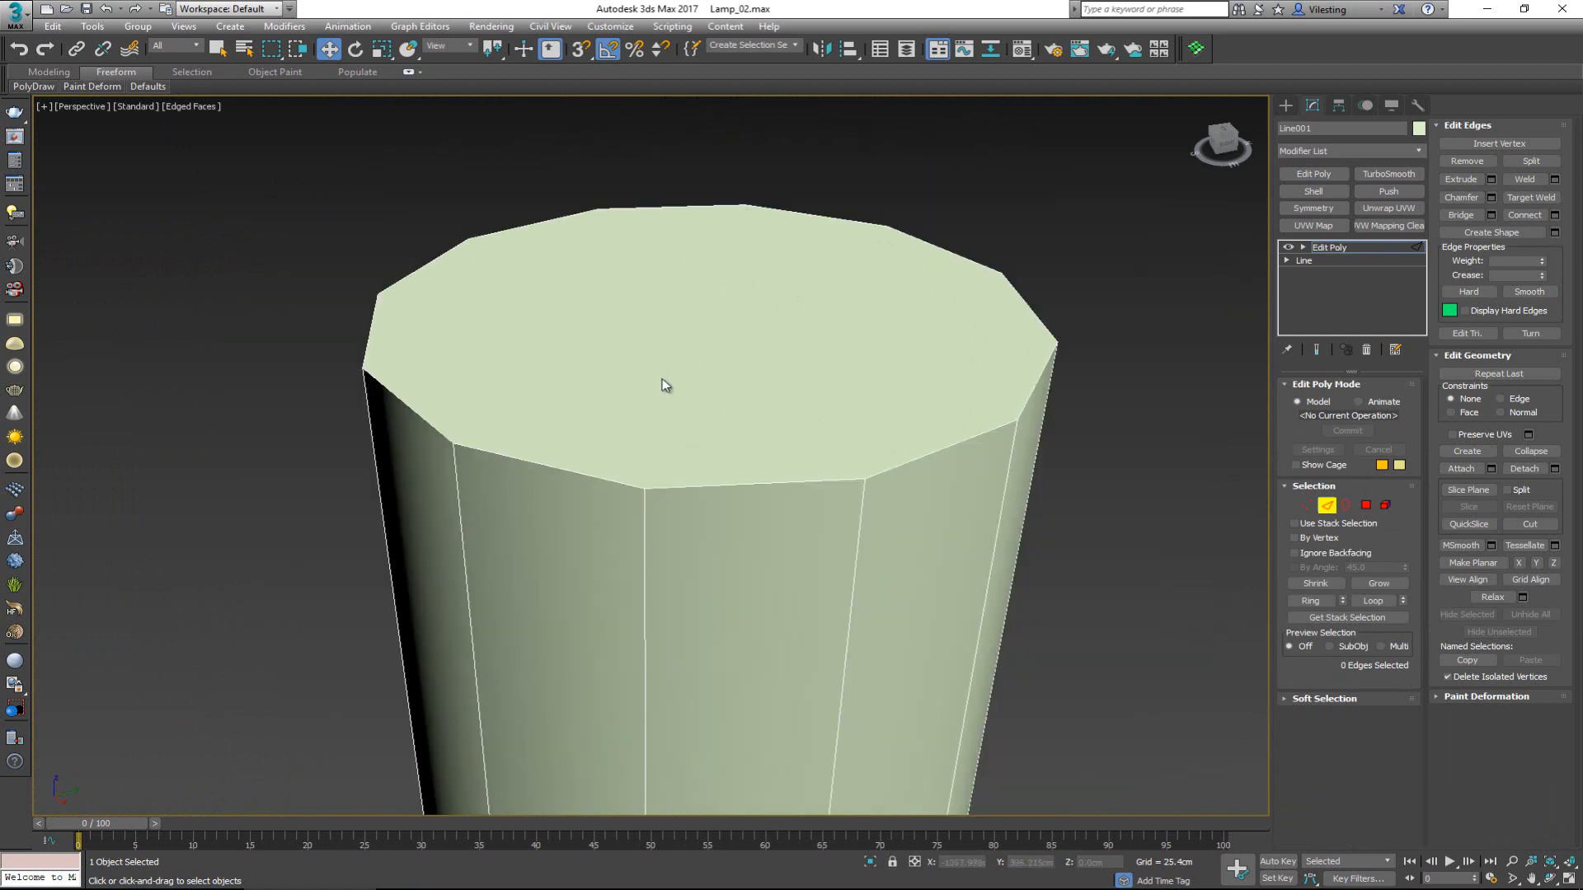
key("4")
left_click(737, 350)
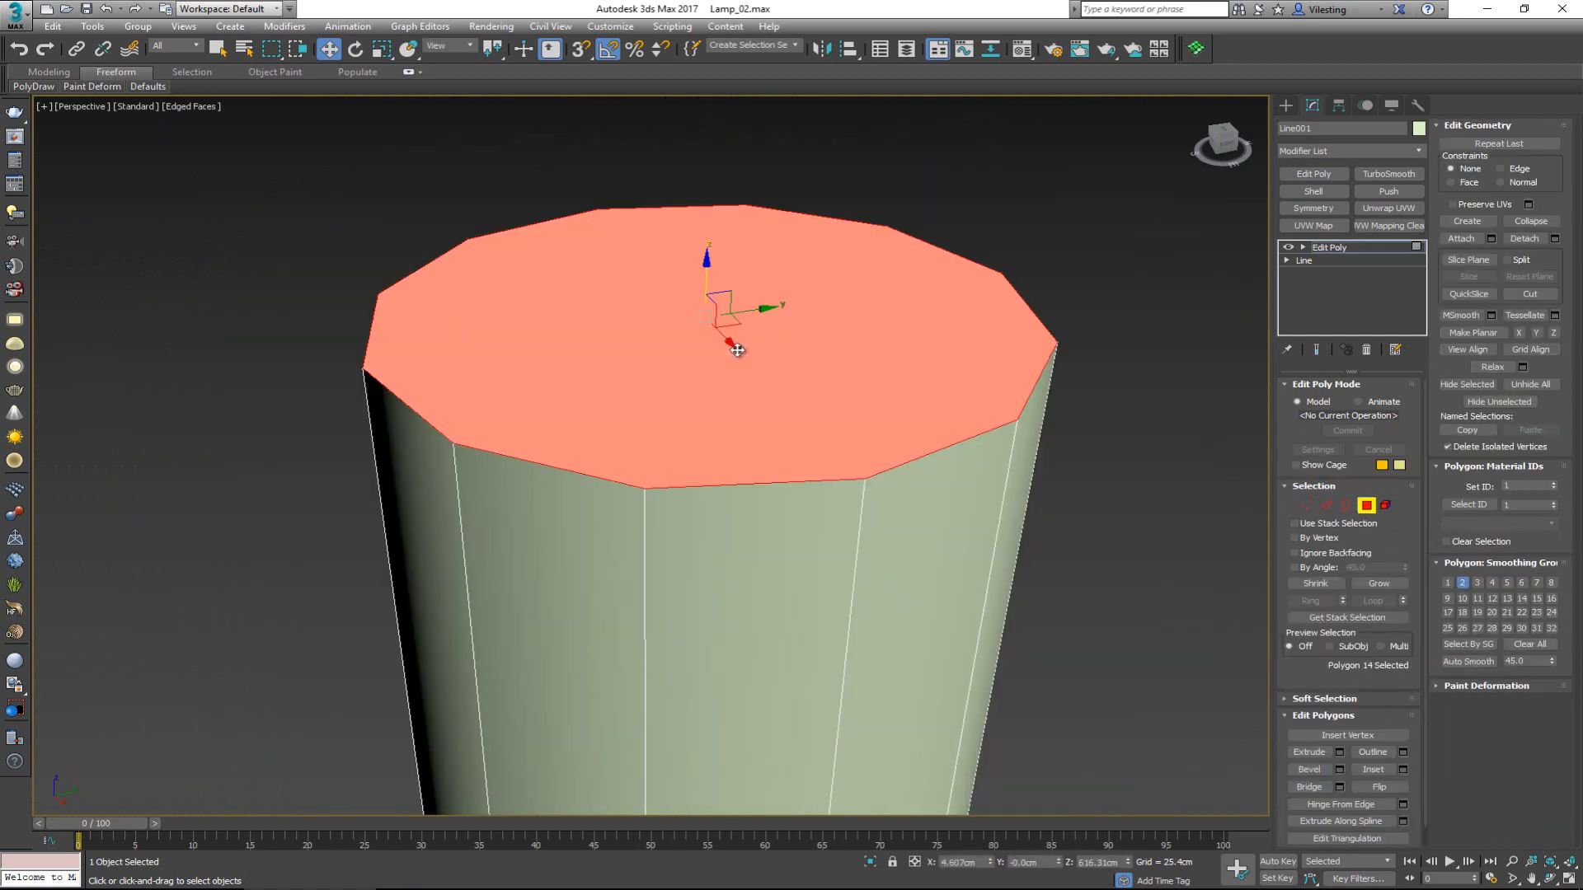
key("Delete")
Delete the polygon capping the cord's lower end inside the stem, using wireframe display, and return to whole-object level in shaded display
scroll(737, 350, "down", 12)
middle_click_drag(732, 501, 765, 306, "alt")
middle_click_drag(757, 528, 756, 379)
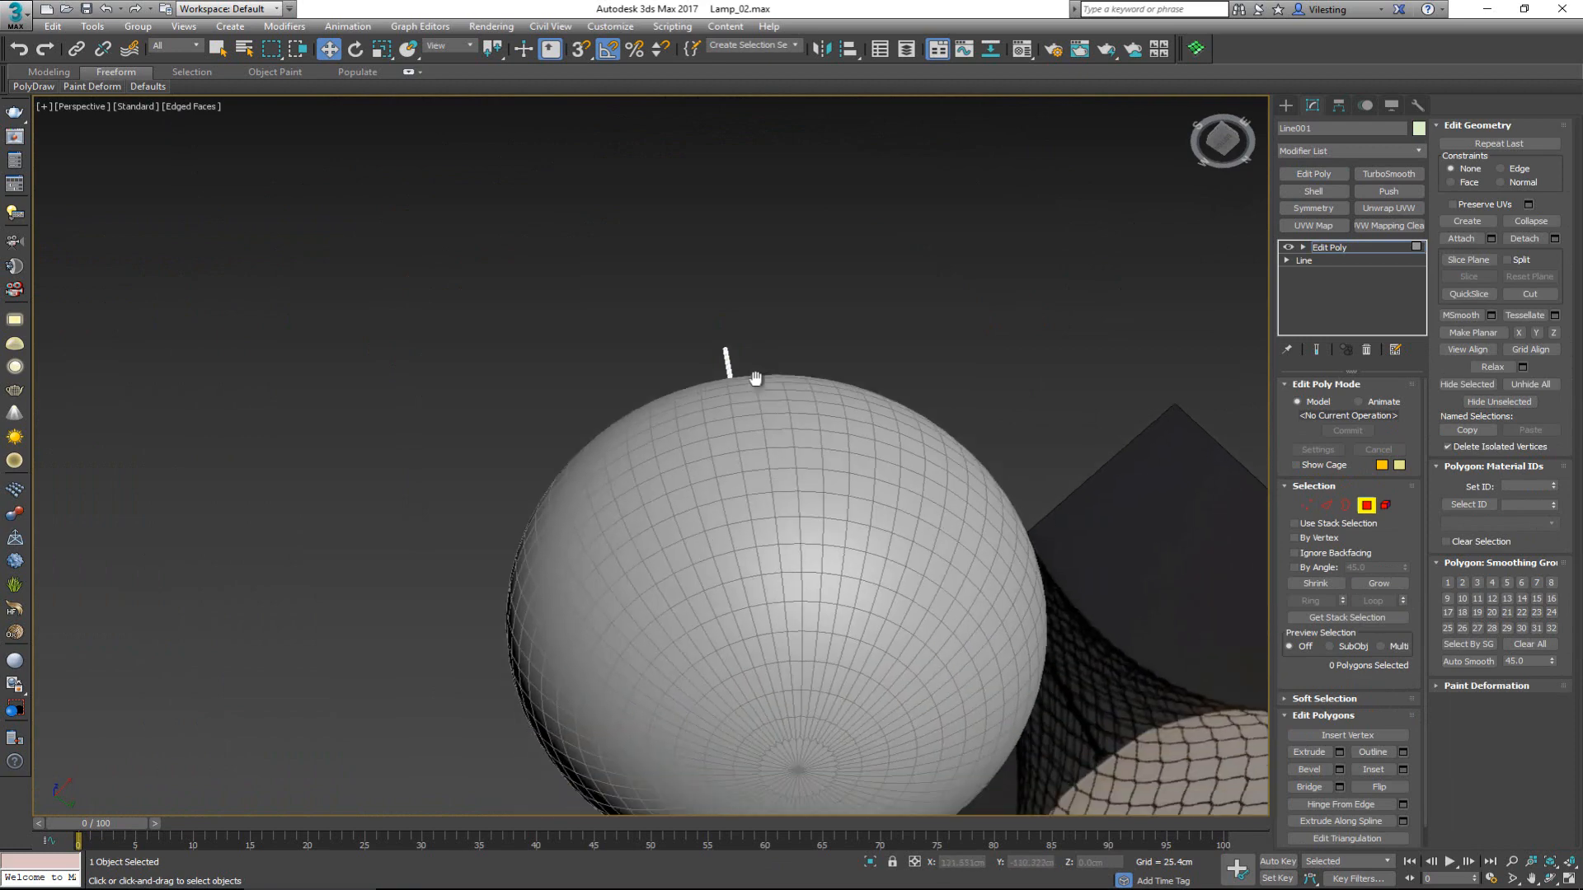
key("F3")
scroll(760, 591, "up", 10)
left_click(693, 521)
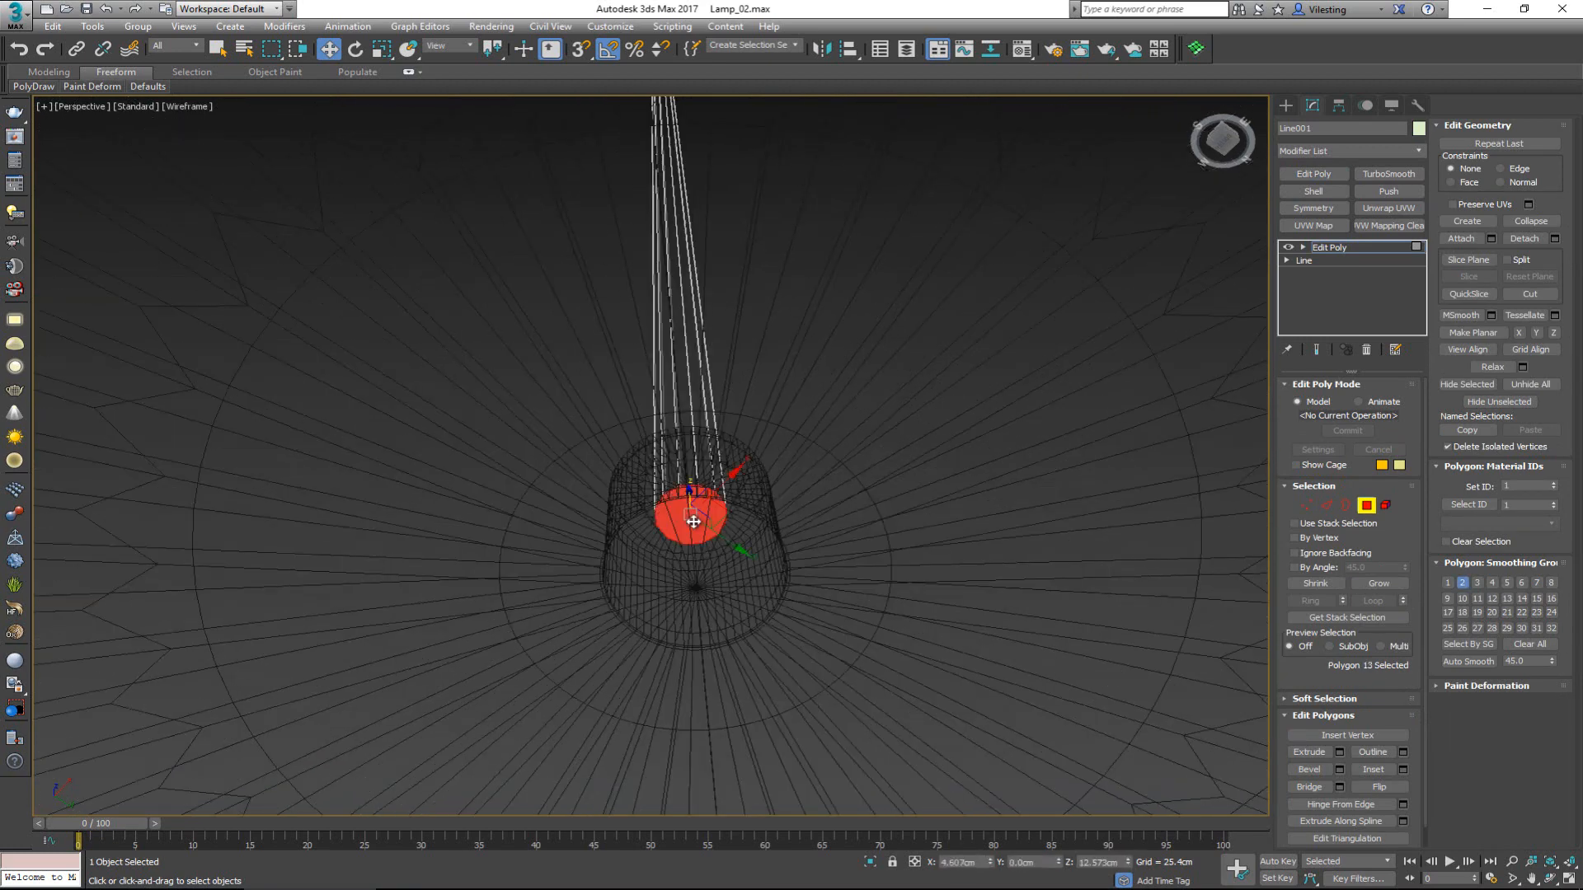
key("Delete")
left_click(1366, 505)
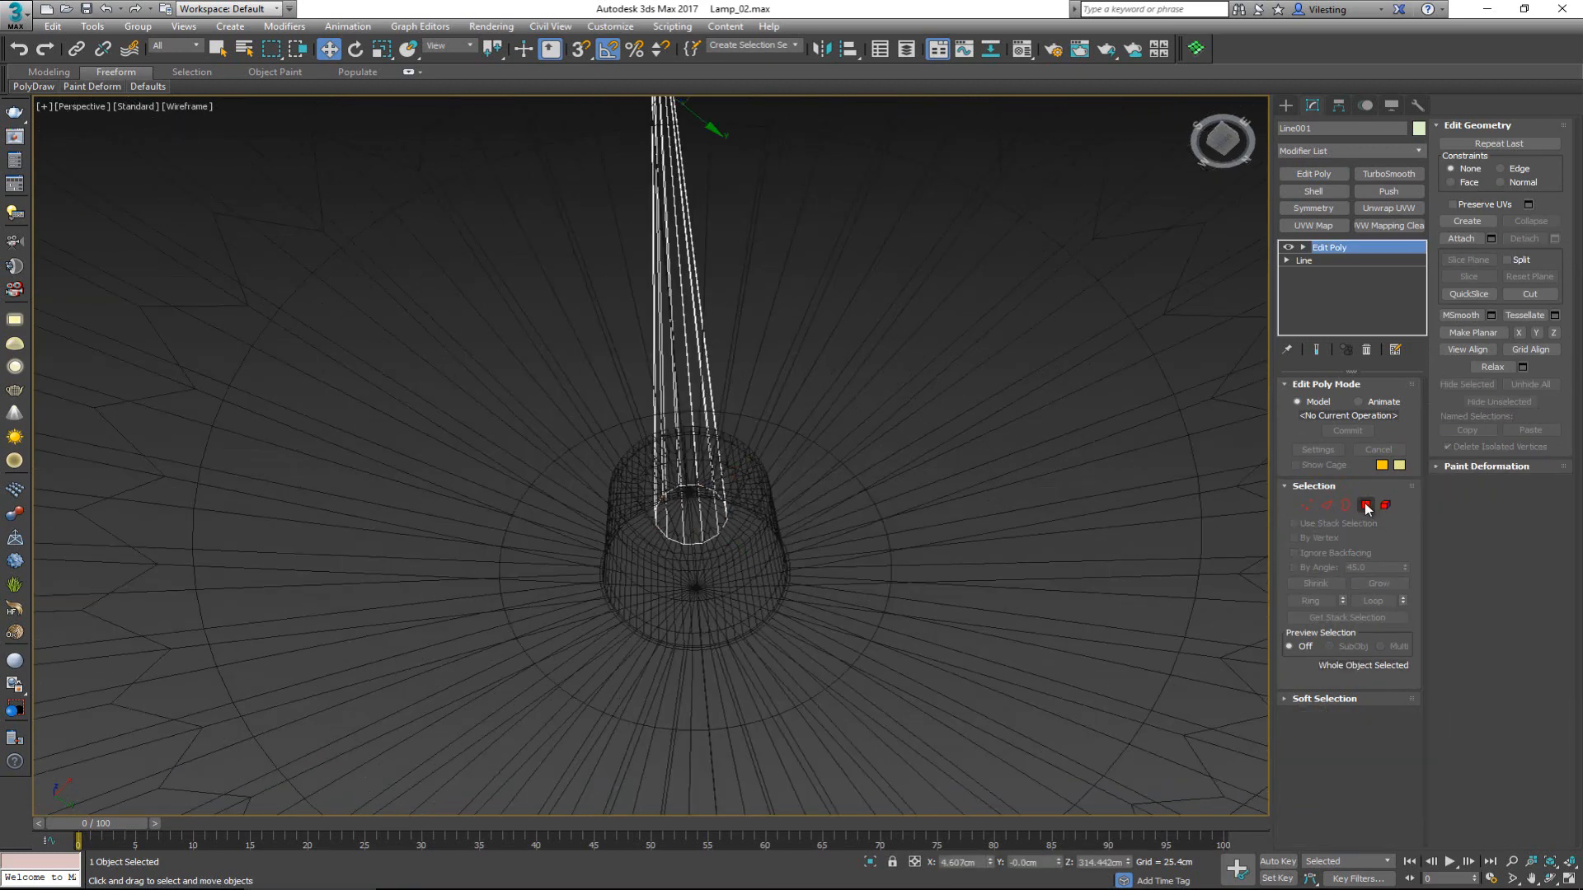
key("F3")
Turn off edged faces and recolor the cord with a light gray custom color
scroll(737, 396, "down", 15)
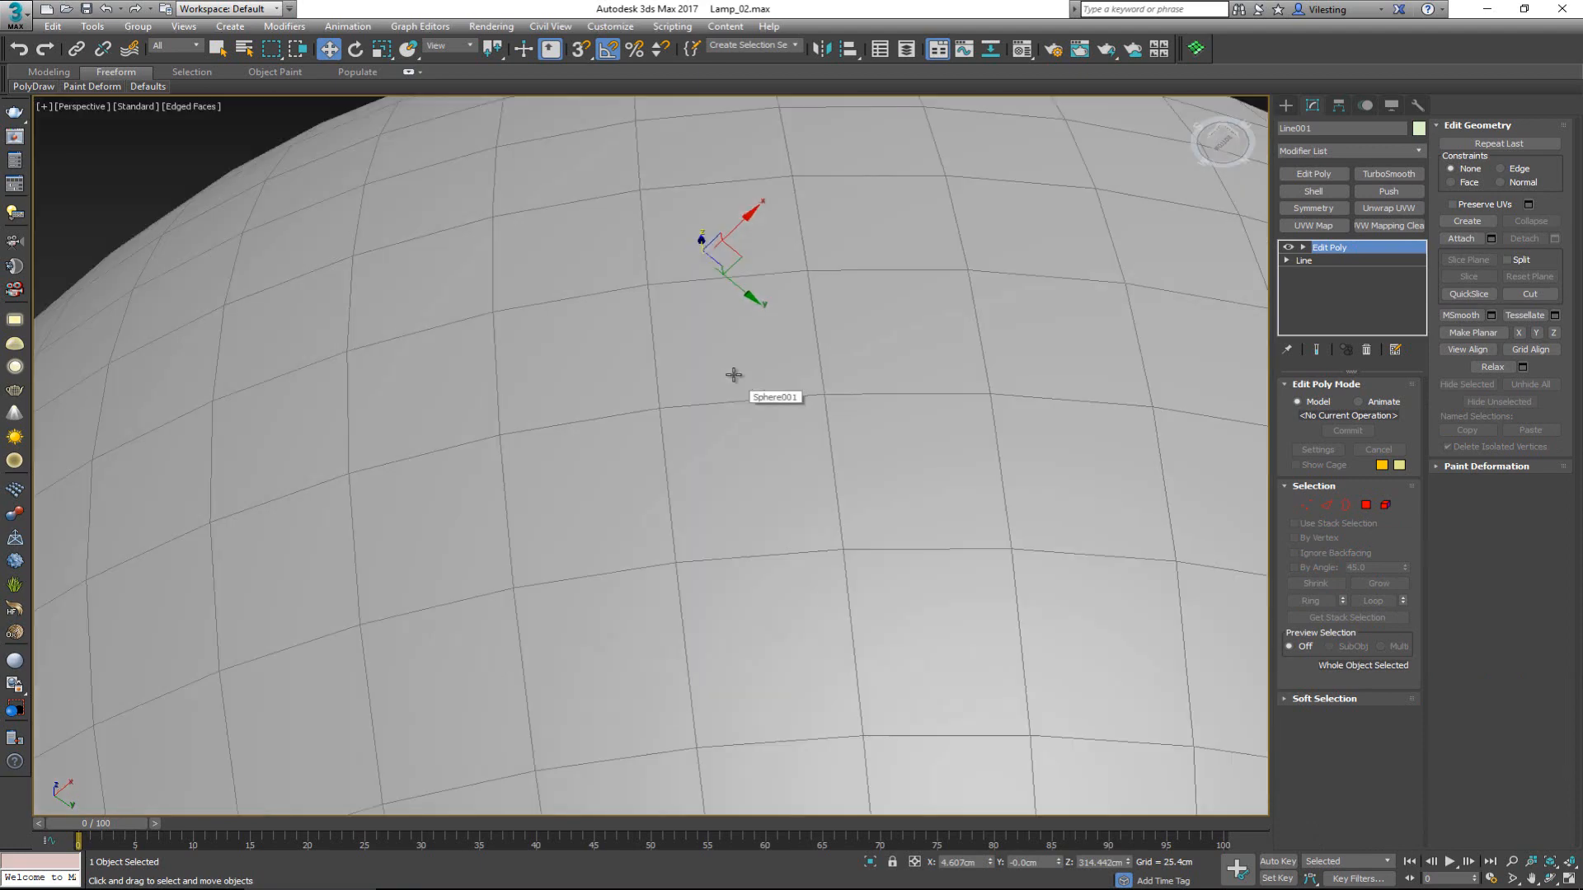
middle_click_drag(739, 396, 807, 379, "alt")
scroll(789, 476, "down", 3)
left_click(1092, 412)
scroll(700, 457, "up", 5)
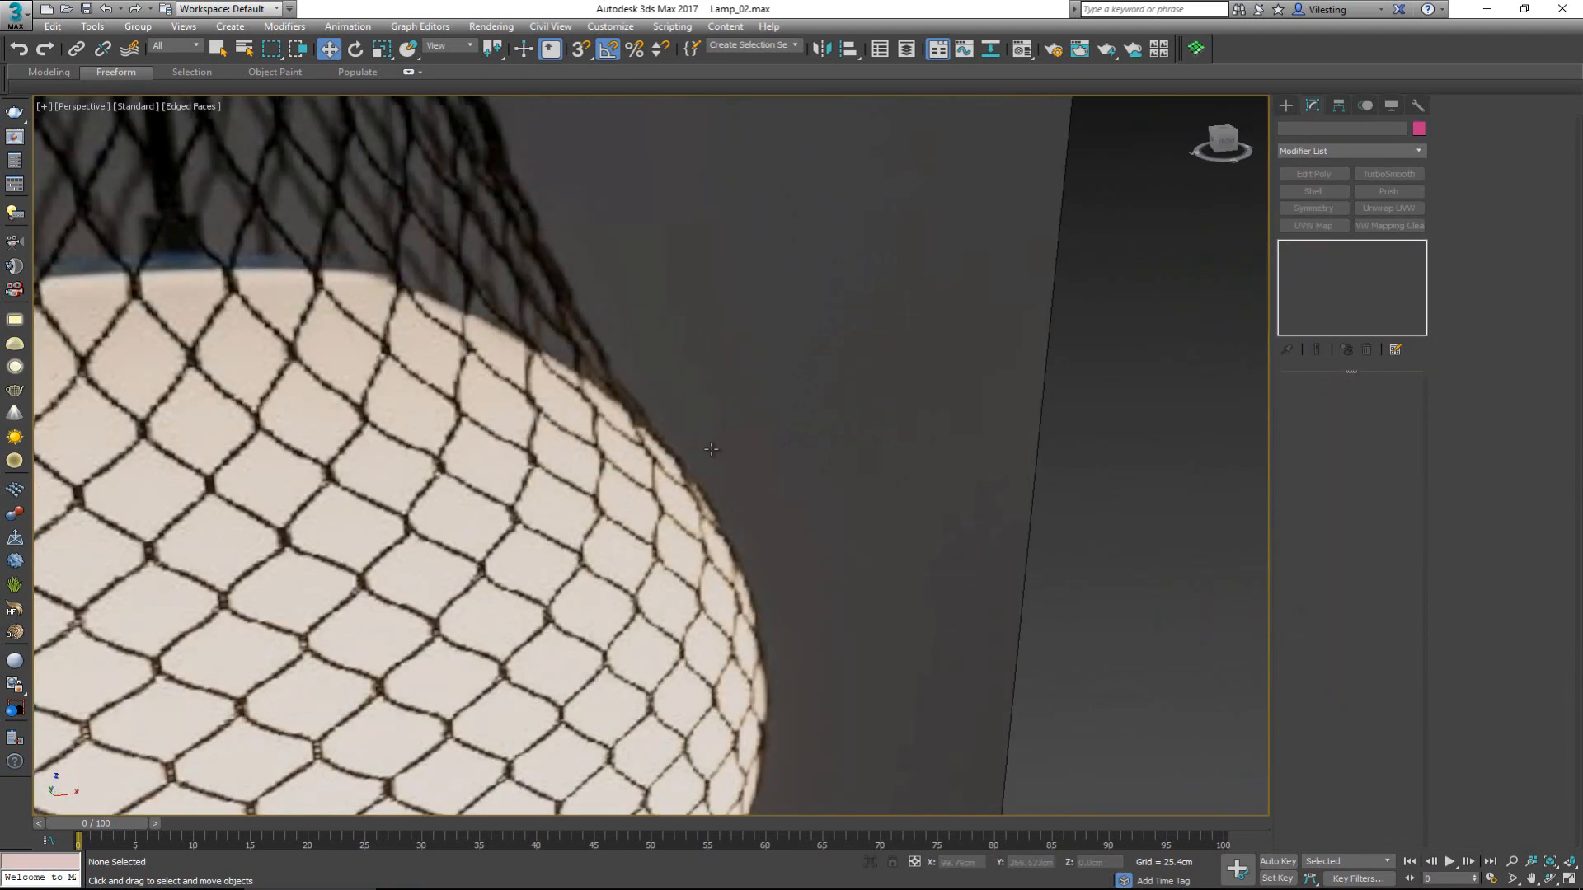
scroll(728, 460, "down", 3)
key("F4")
left_click(741, 464)
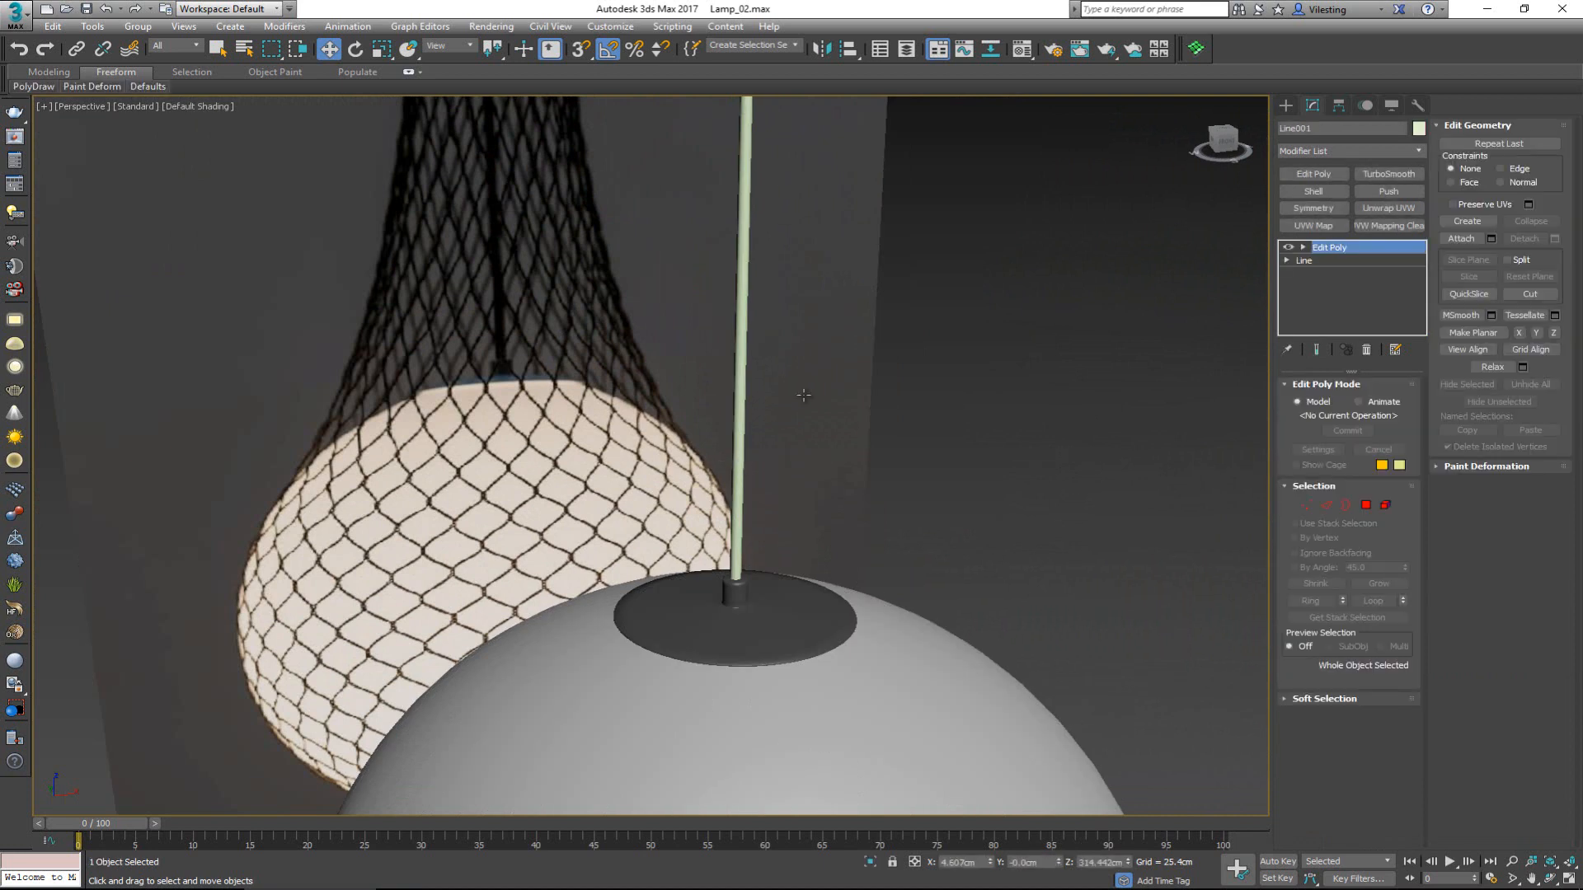
left_click(1417, 129)
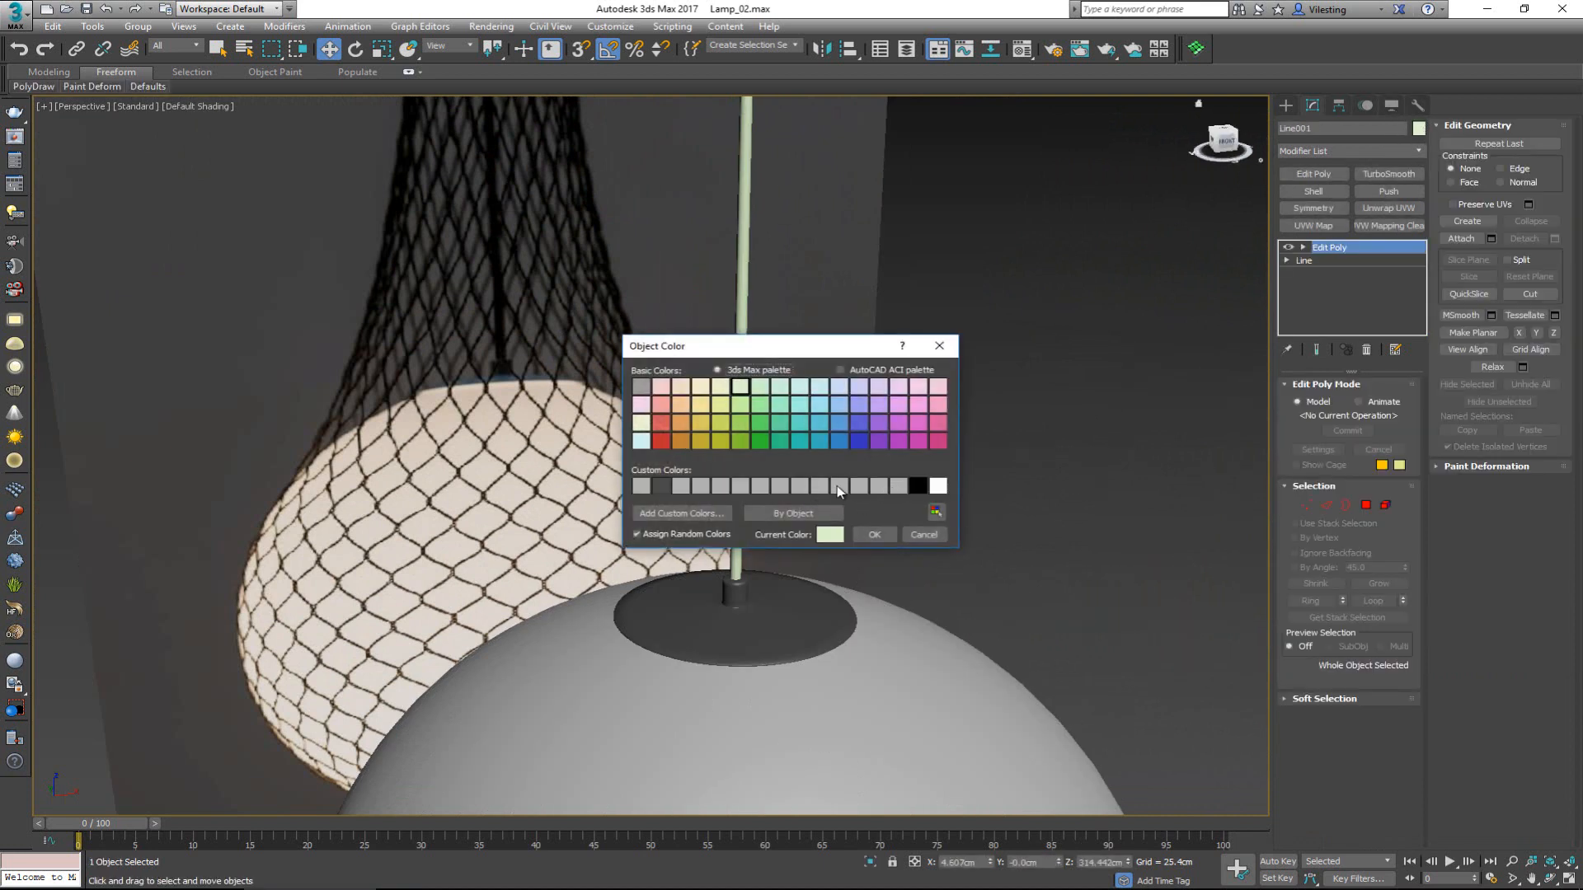
left_click(681, 486)
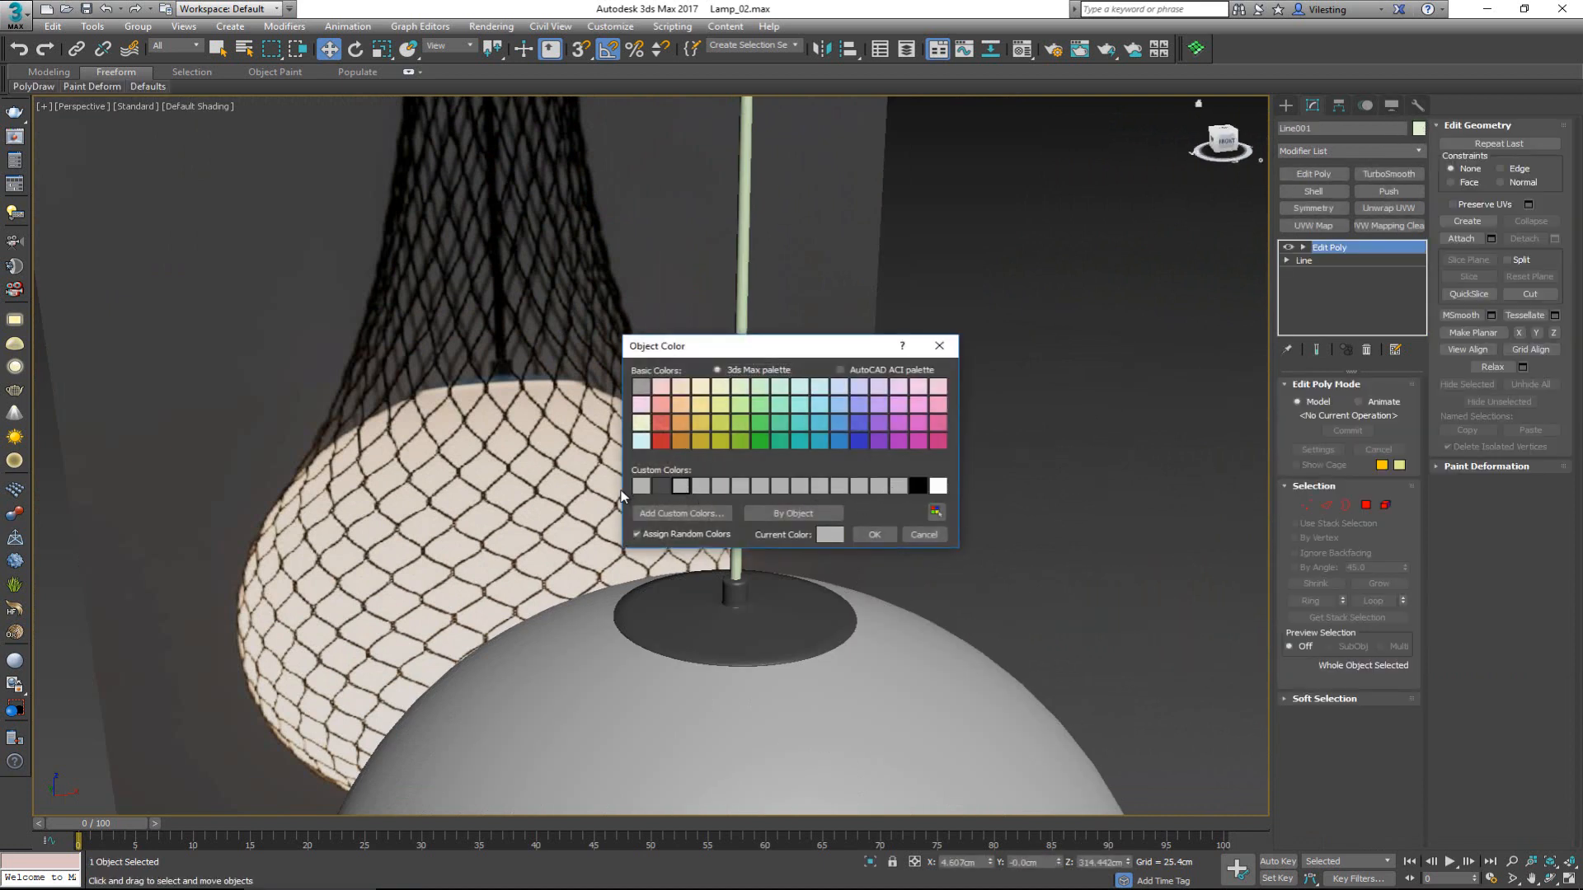
left_click(877, 535)
left_click(1099, 459)
Clone the dark cap with its stem as one independent copy about 660 cm straight up, above the cord's upper end
scroll(819, 353, "down", 5)
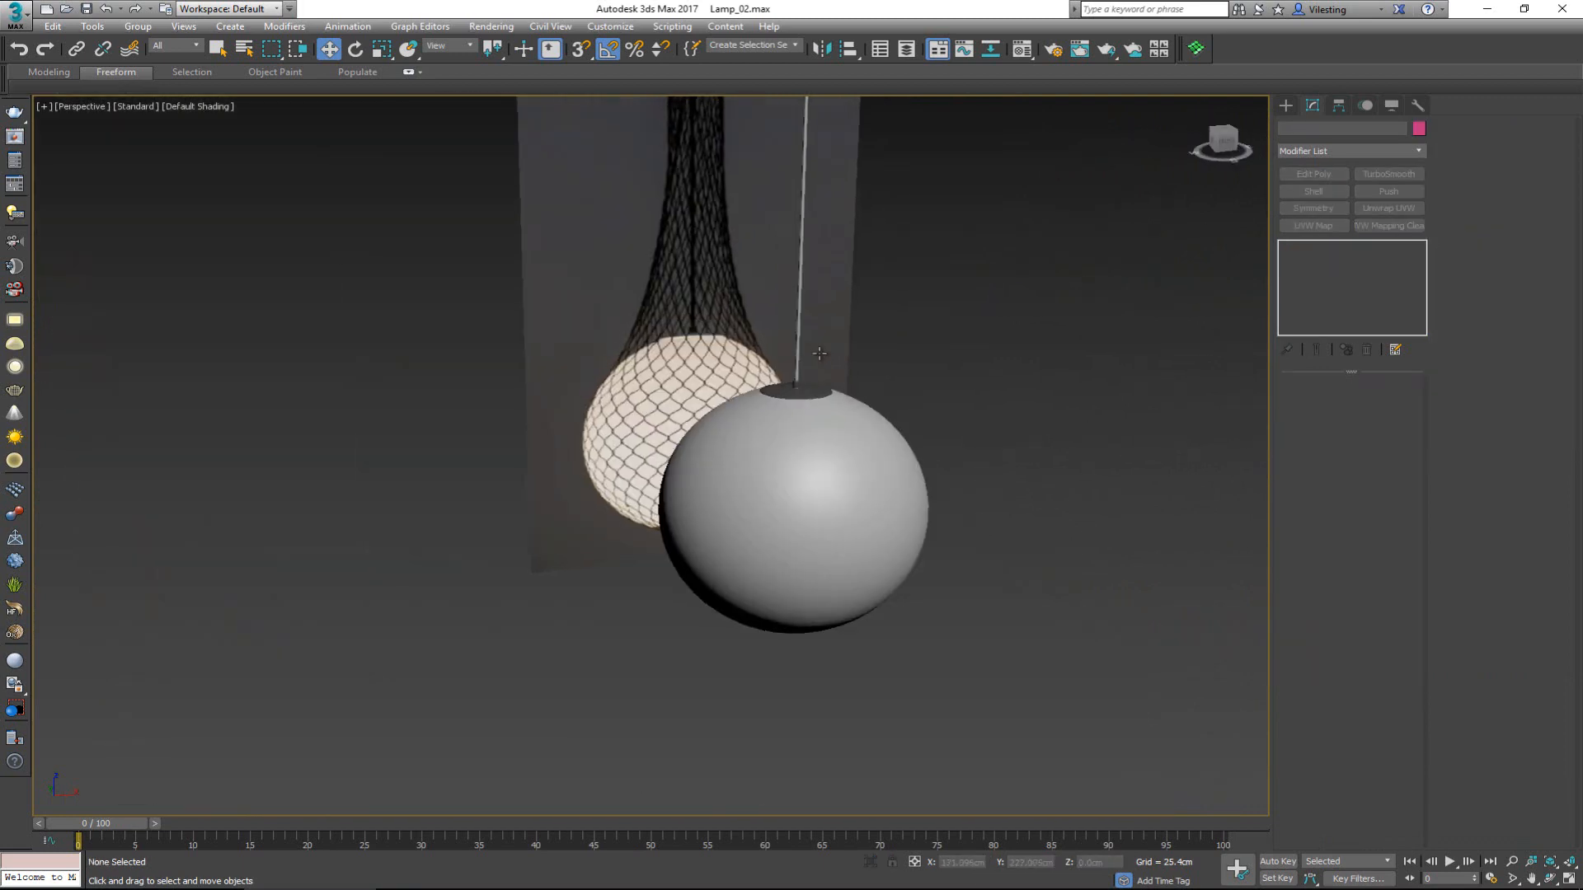
middle_click_drag(819, 353, 778, 349, "alt")
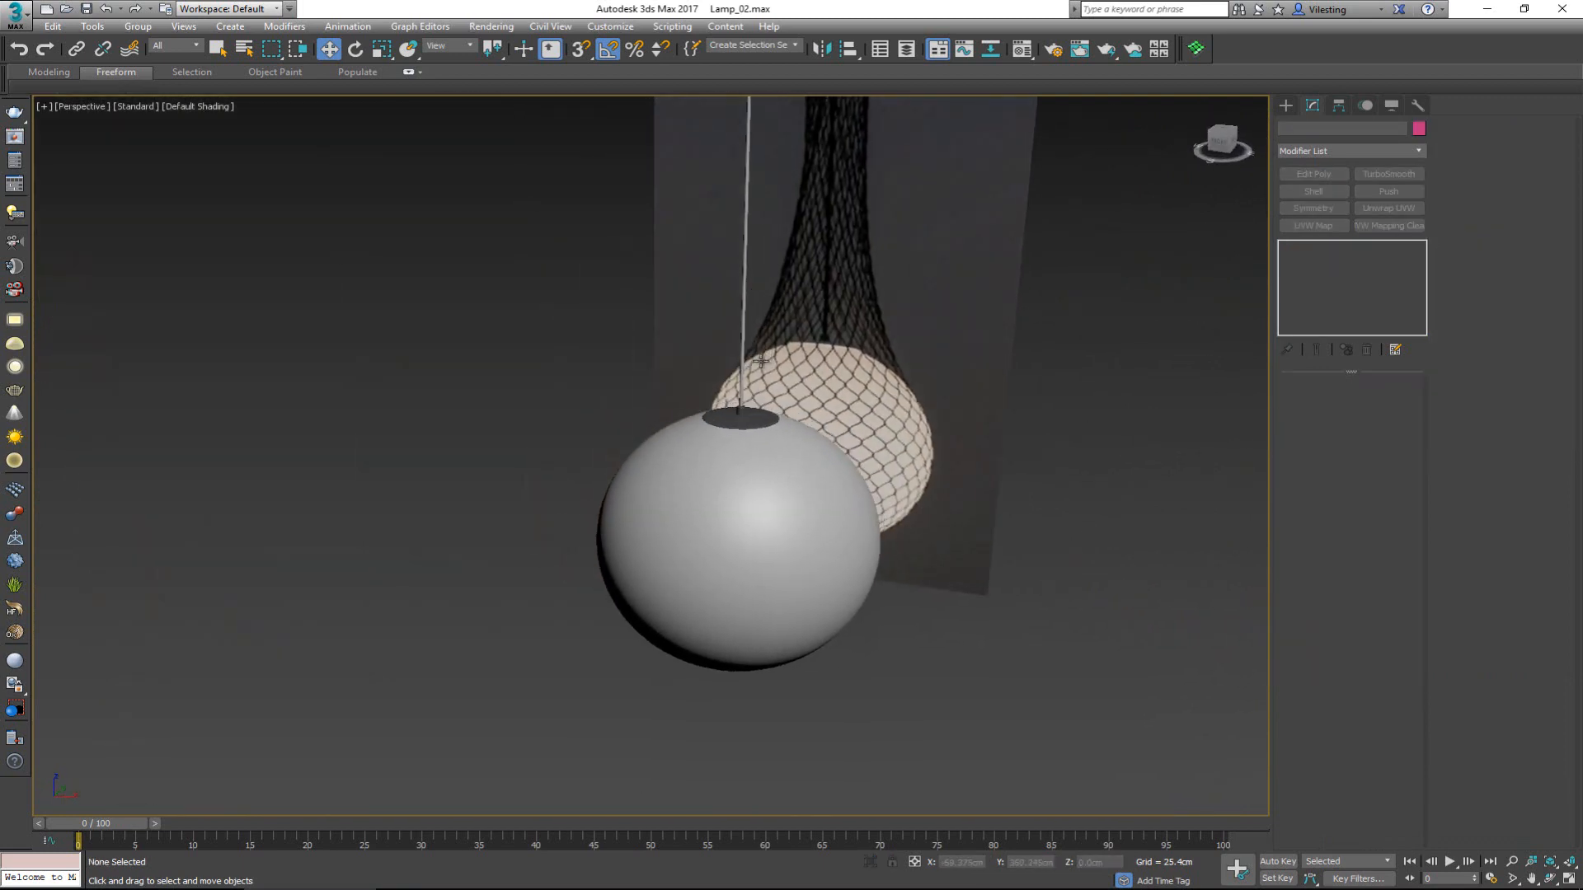
scroll(777, 348, "up", 3)
scroll(715, 328, "down", 5)
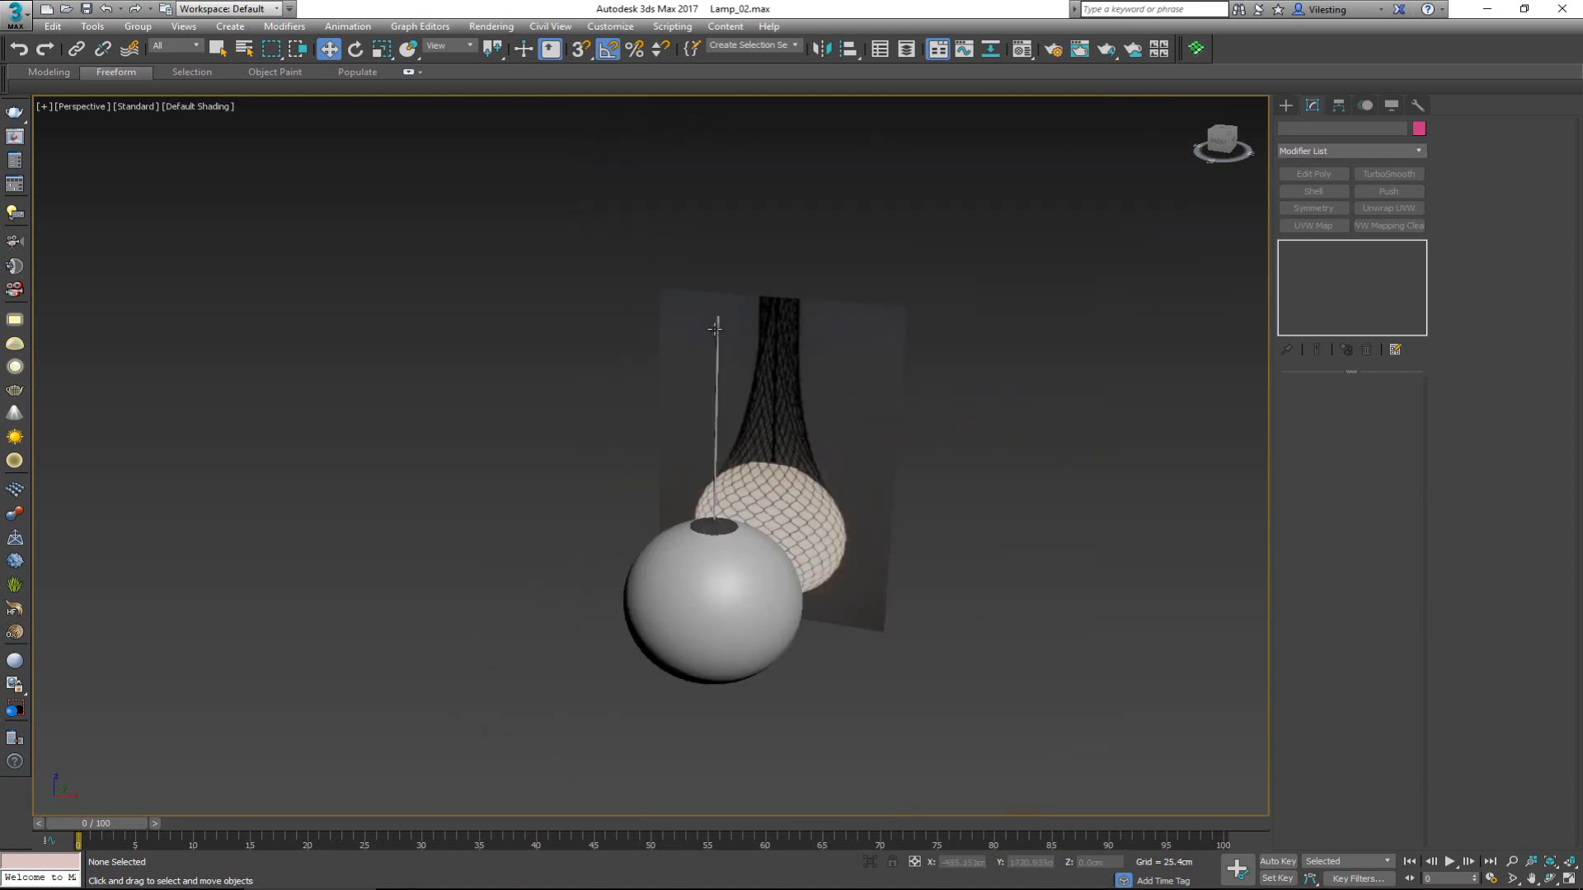
left_click(718, 528)
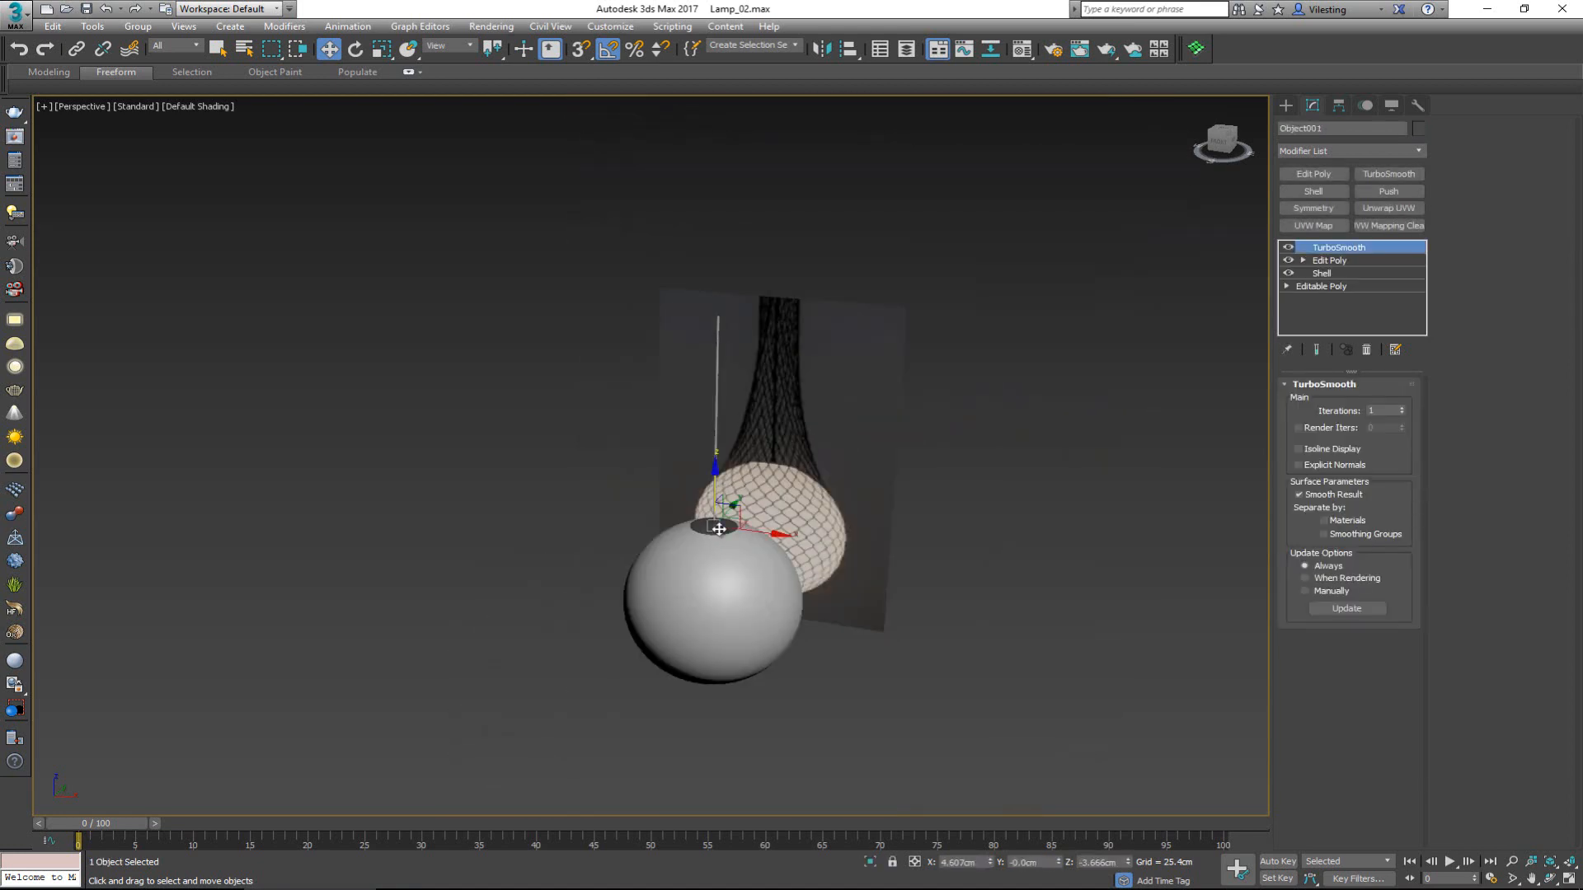
scroll(719, 528, "up", 6)
scroll(718, 526, "down", 3)
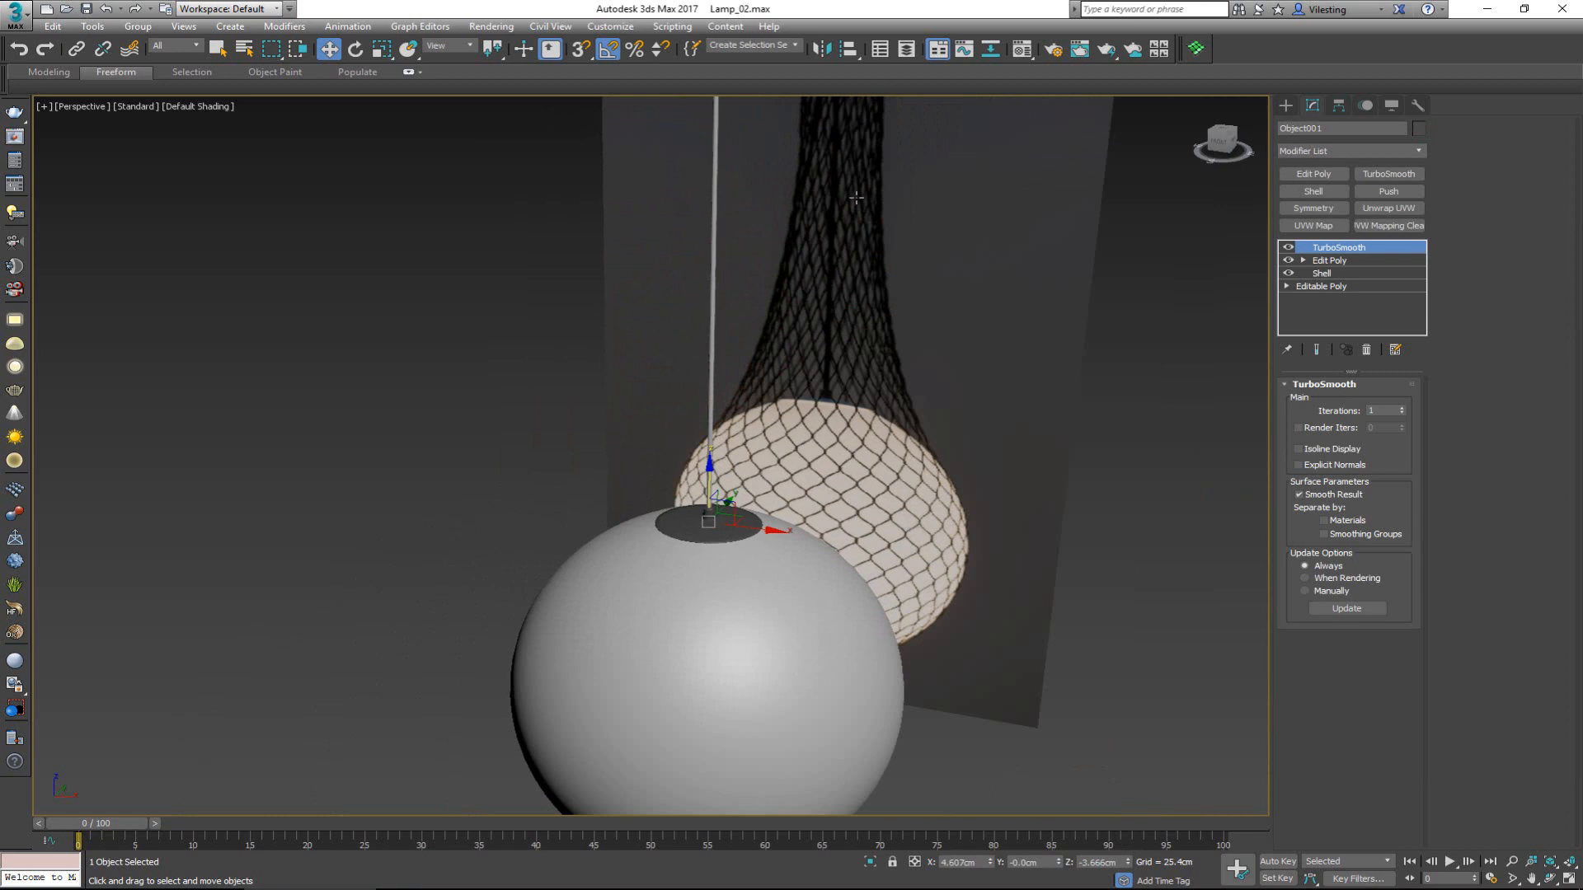
middle_click_drag(847, 152, 848, 340)
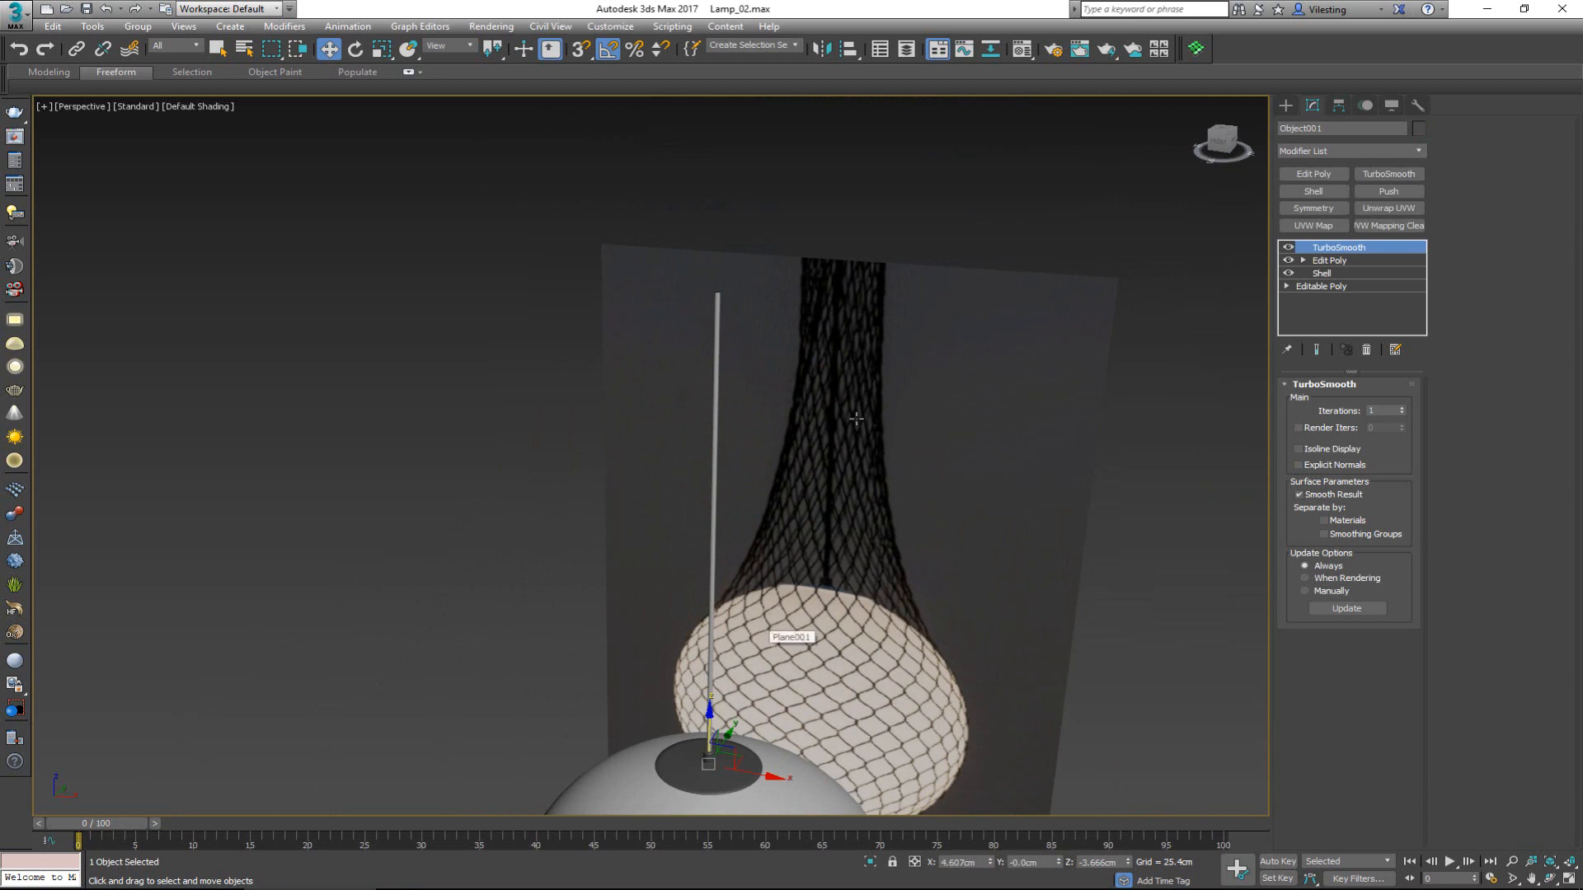
mouse_move(865, 363)
middle_mouse_down()
mouse_move(864, 410)
mouse_move(879, 370)
middle_mouse_up()
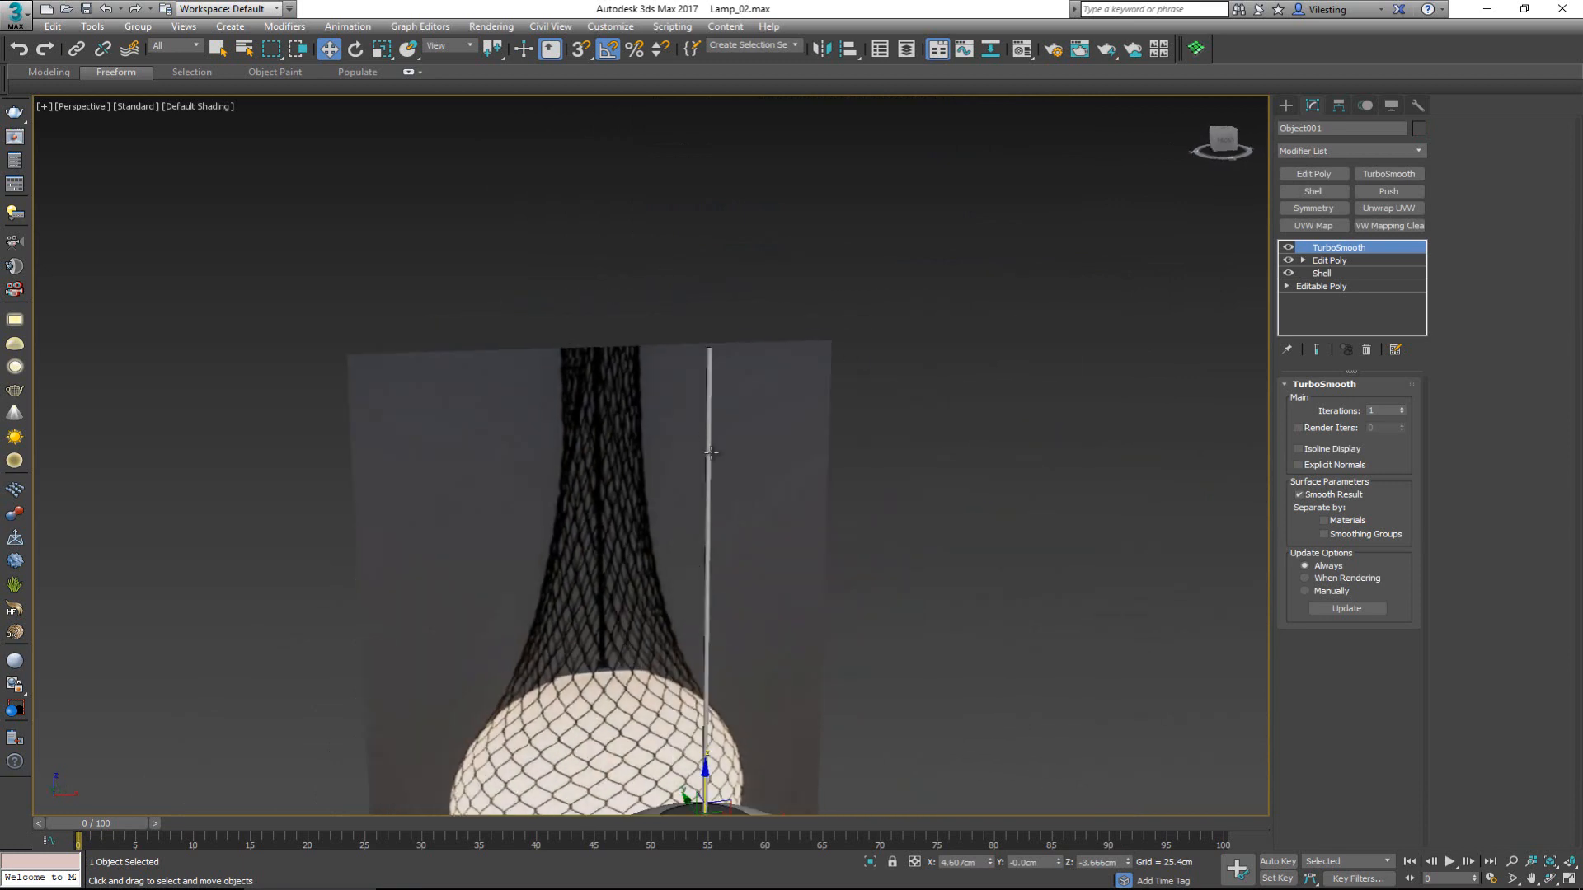
middle_click_drag(711, 451, 1021, 481, "alt")
left_click(955, 542)
left_click(836, 594)
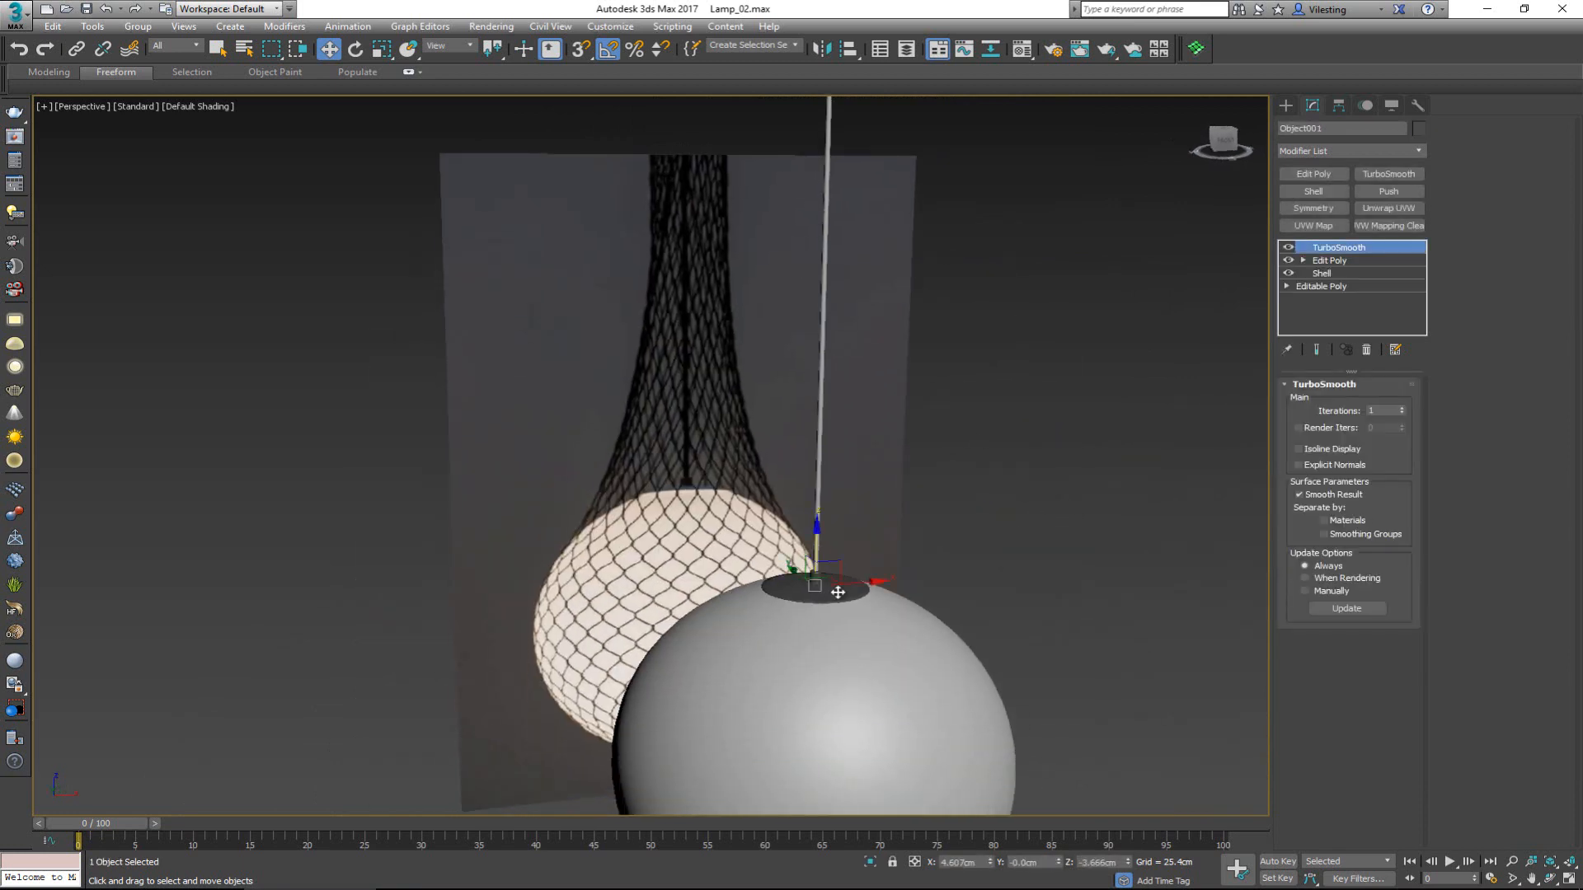
middle_click_drag(813, 597, 820, 617)
left_click_drag(822, 623, 858, 101, "shift")
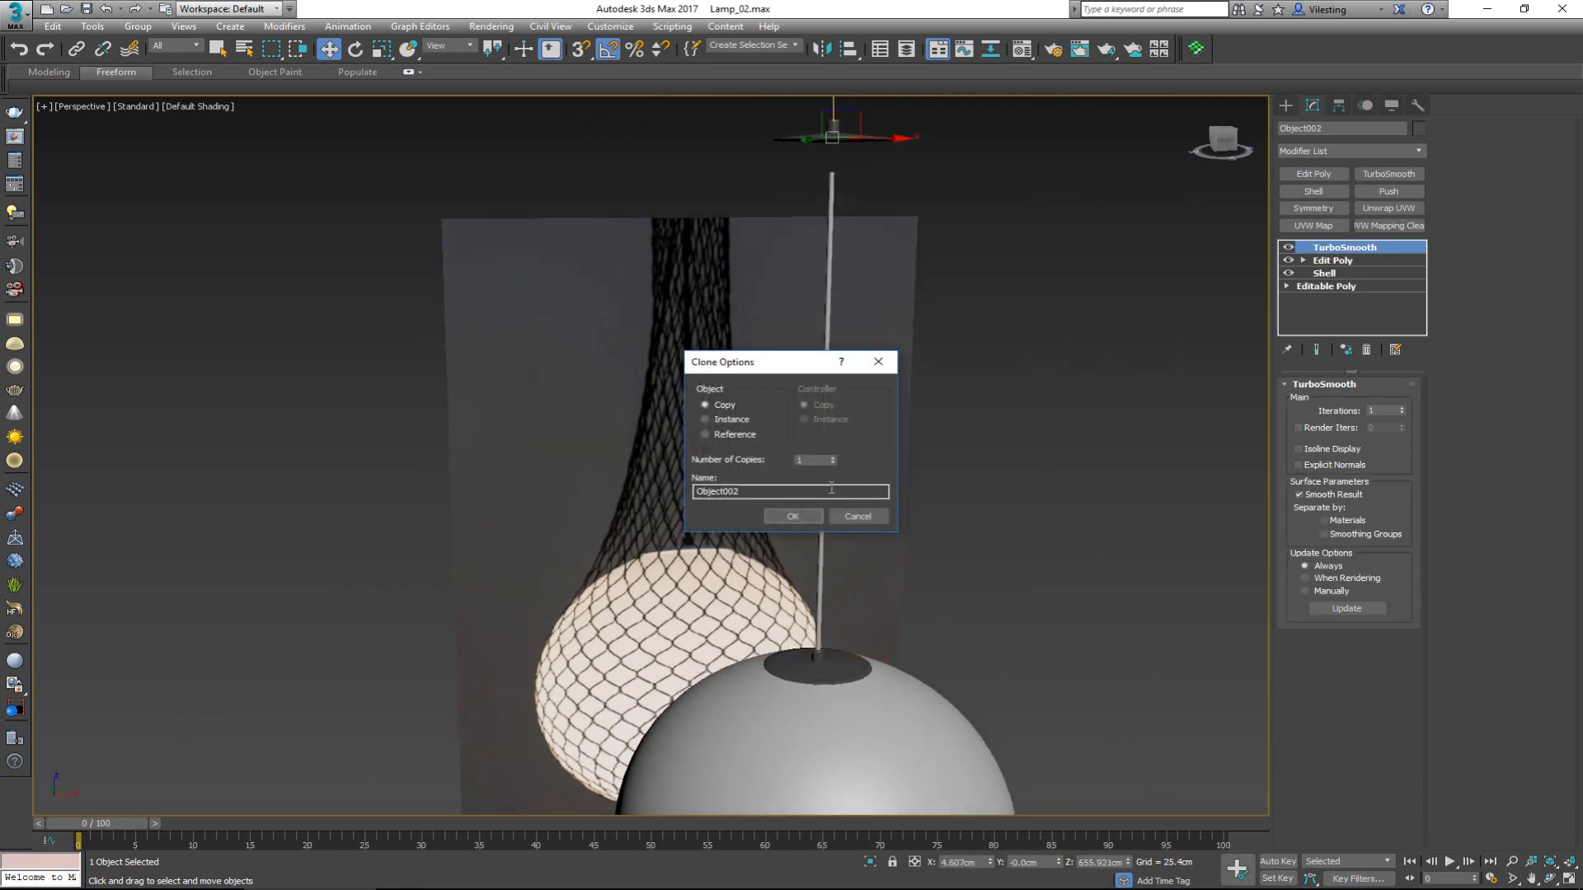
left_click(798, 517)
Flip the copied cap upside down so its stem points downward and lower it onto the cord's upper end
middle_click_drag(817, 220, 852, 355)
key("e")
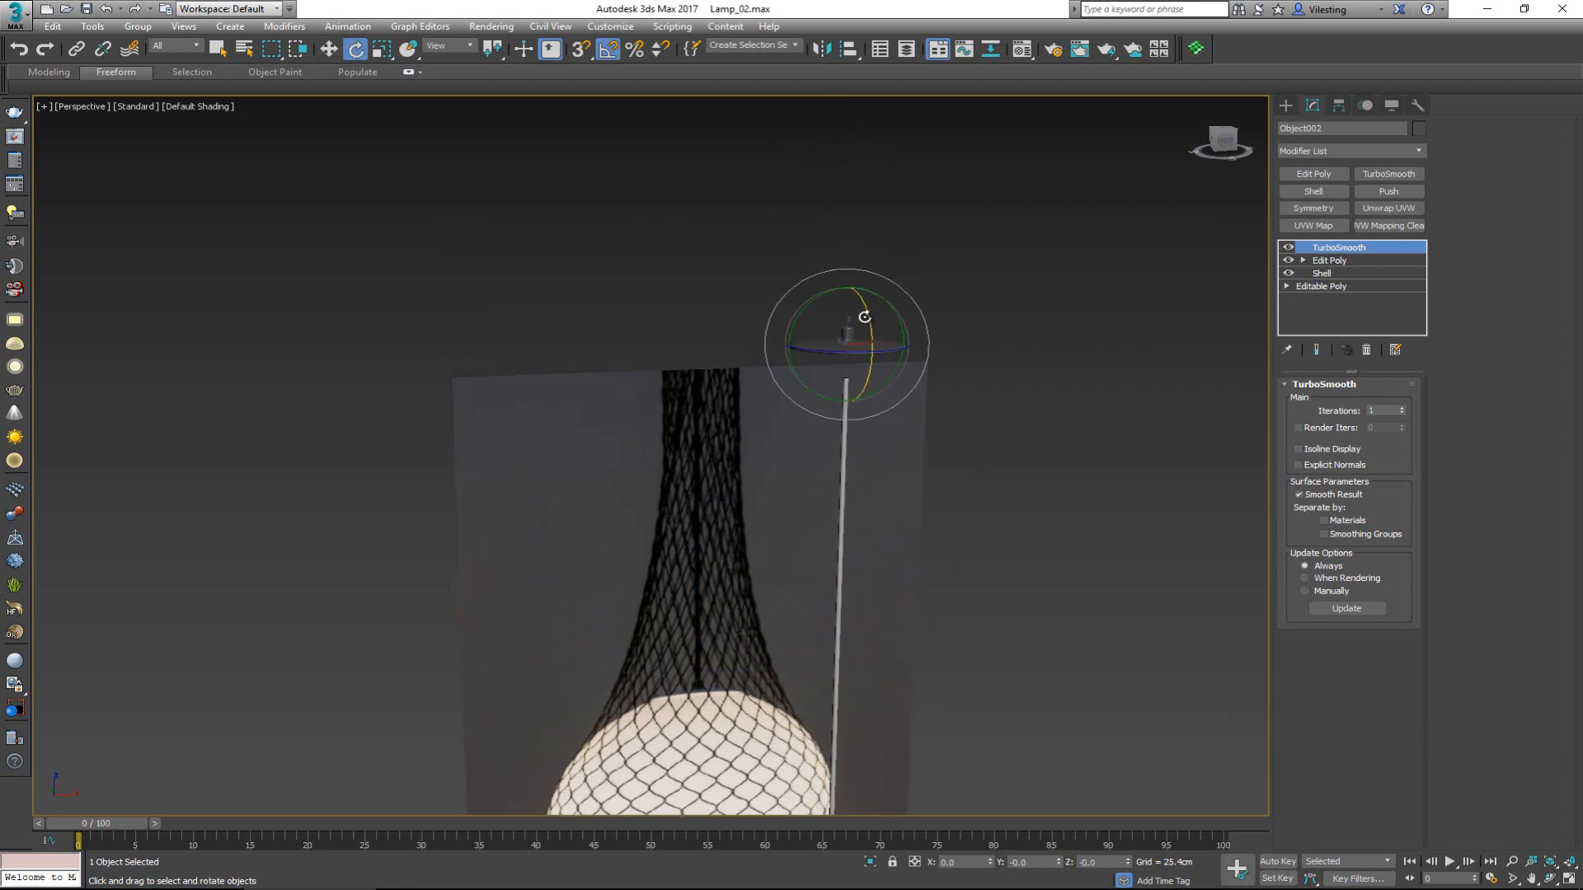
left_click_drag(867, 305, 875, 444)
key("w")
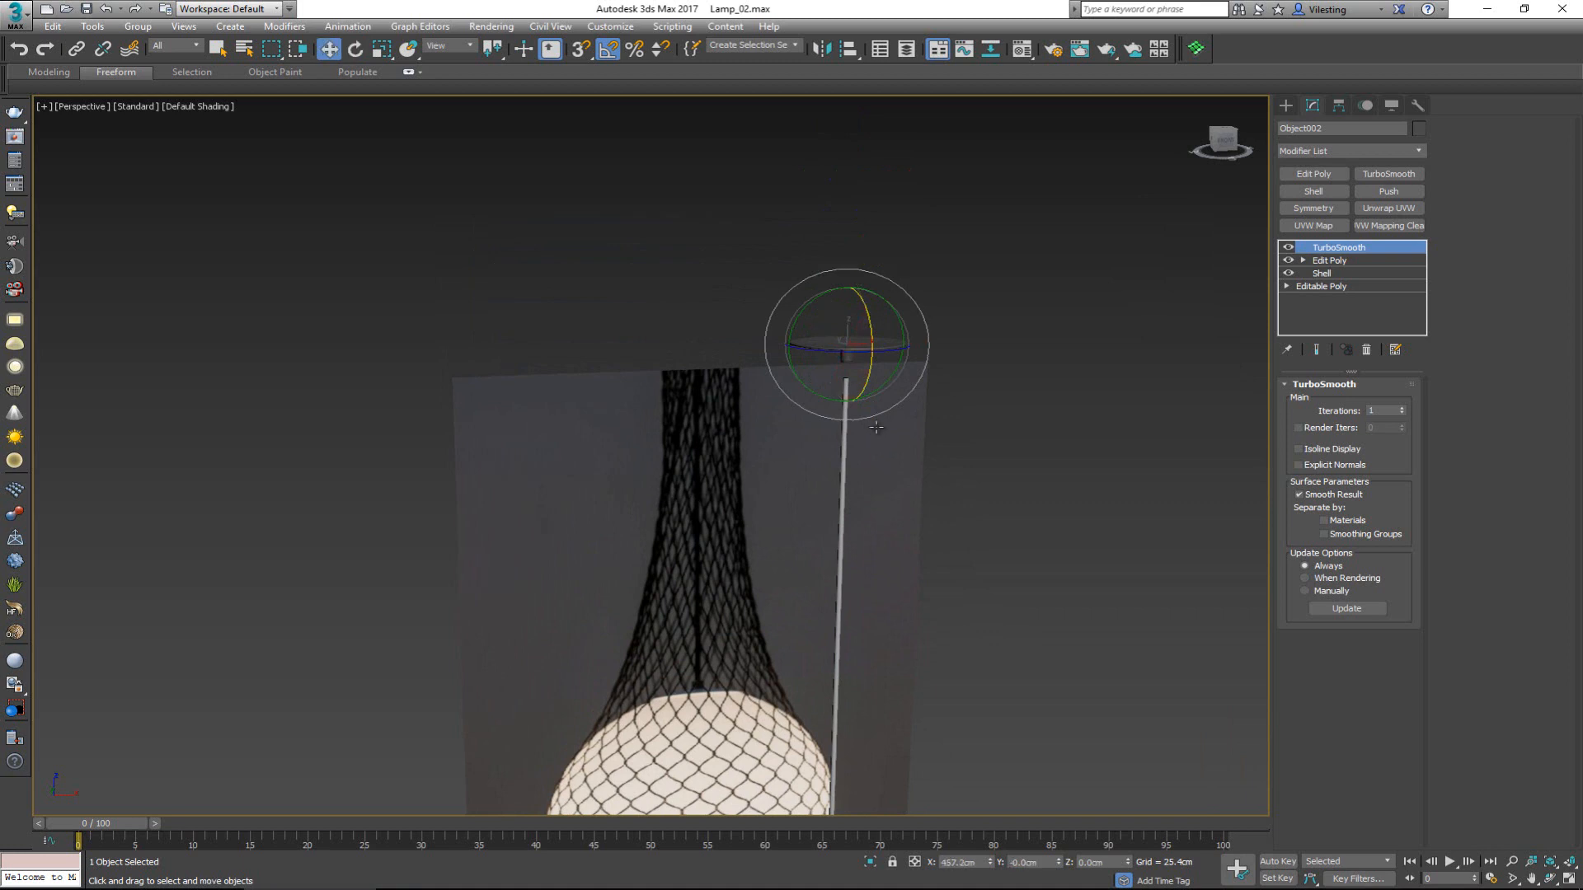
key("z")
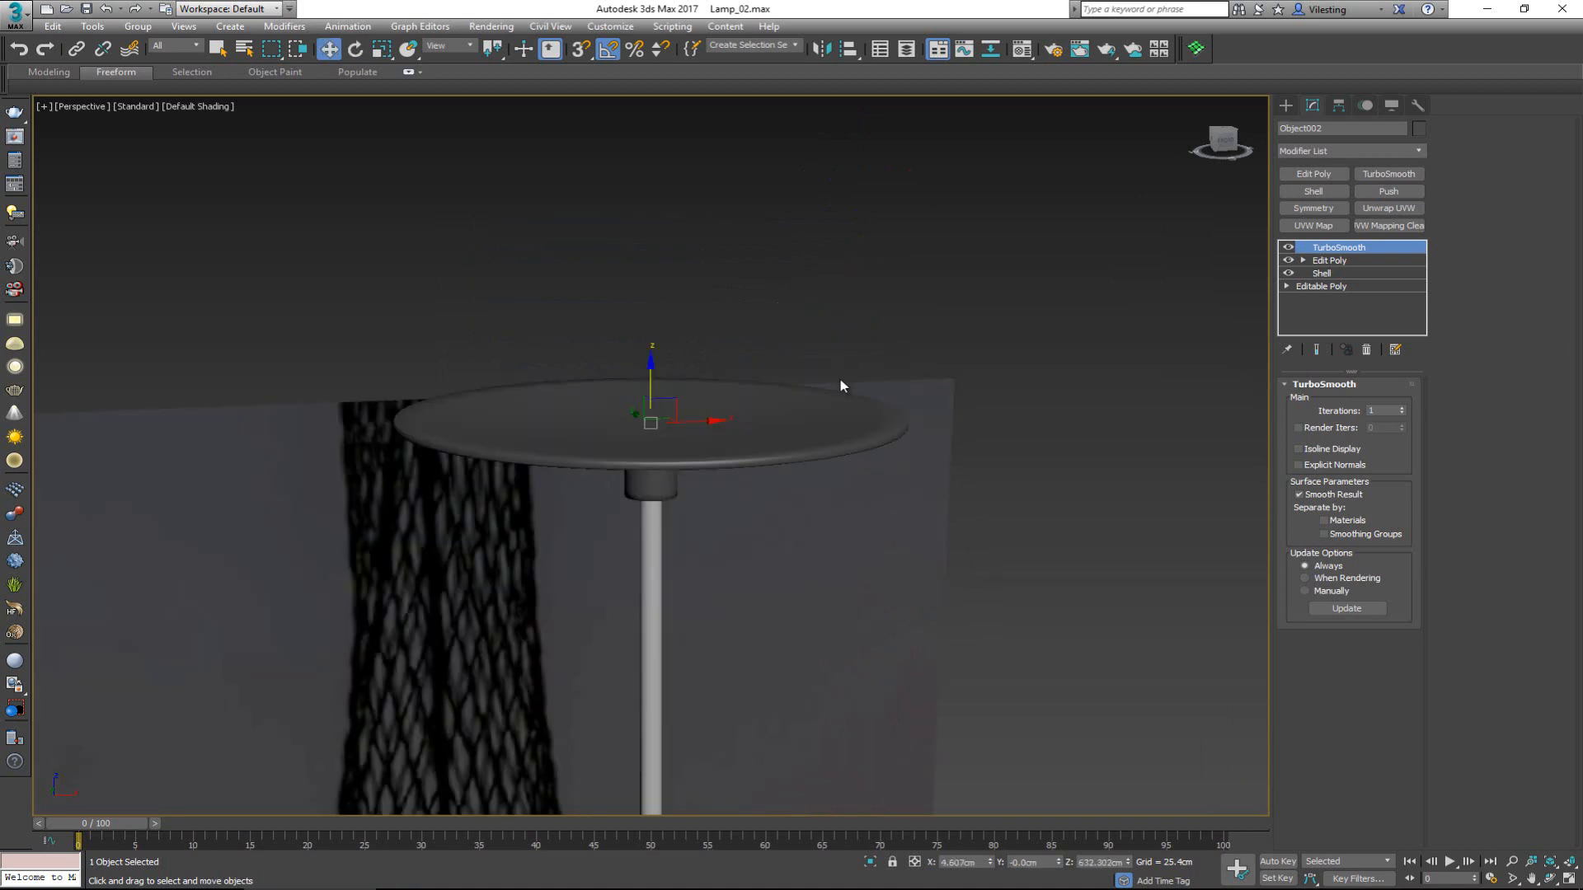
Move the upper cap straight up along Z, well above the top of the reference image
middle_click_drag(815, 440, 972, 368, "alt")
scroll(807, 268, "down", 5)
scroll(807, 268, "down", 5)
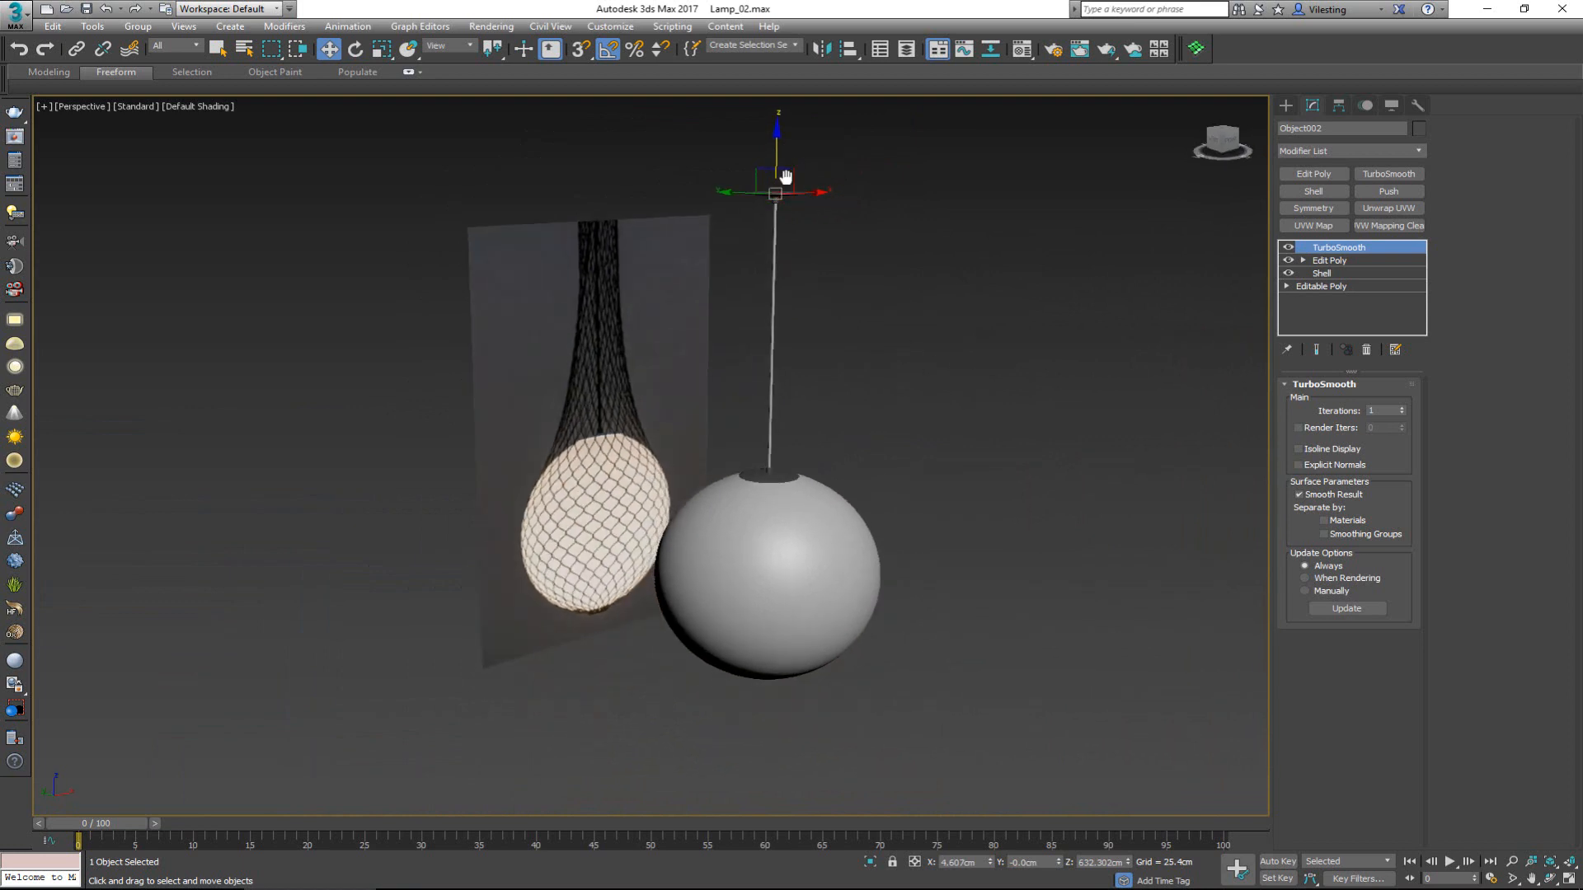
middle_click_drag(786, 177, 766, 389)
left_click(1072, 479)
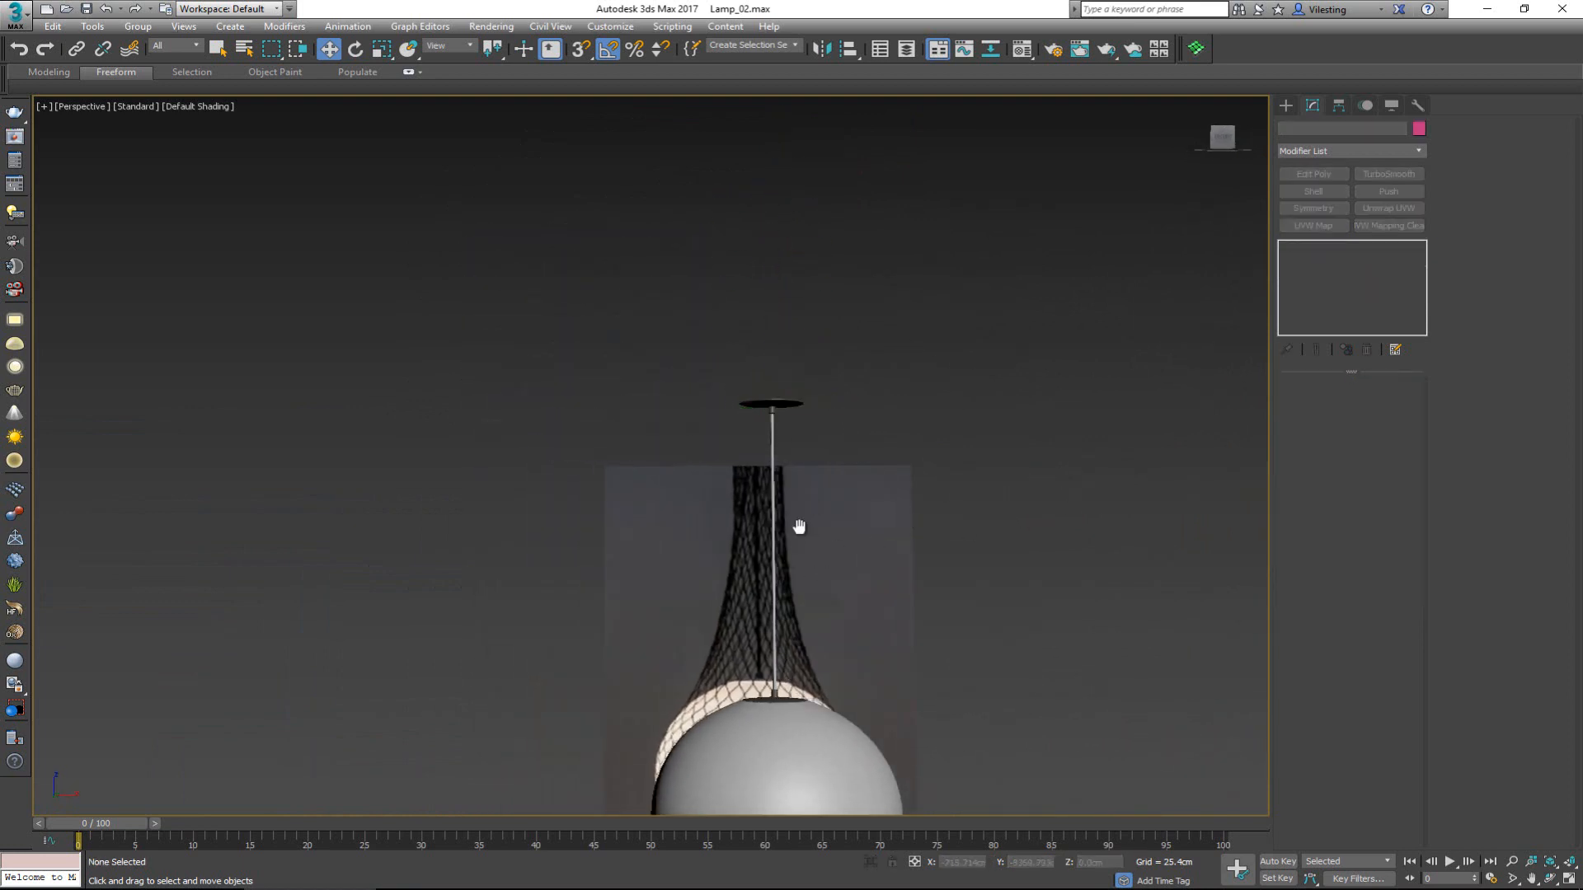
middle_click_drag(799, 522, 794, 411)
left_click(779, 252)
left_click_drag(759, 204, 789, 28)
Raise the cord's 12 top vertices about 400 cm along Z into the upper cap's stem and leave vertex editing
middle_click_drag(785, 194, 782, 365)
left_click_drag(813, 379, 730, 436)
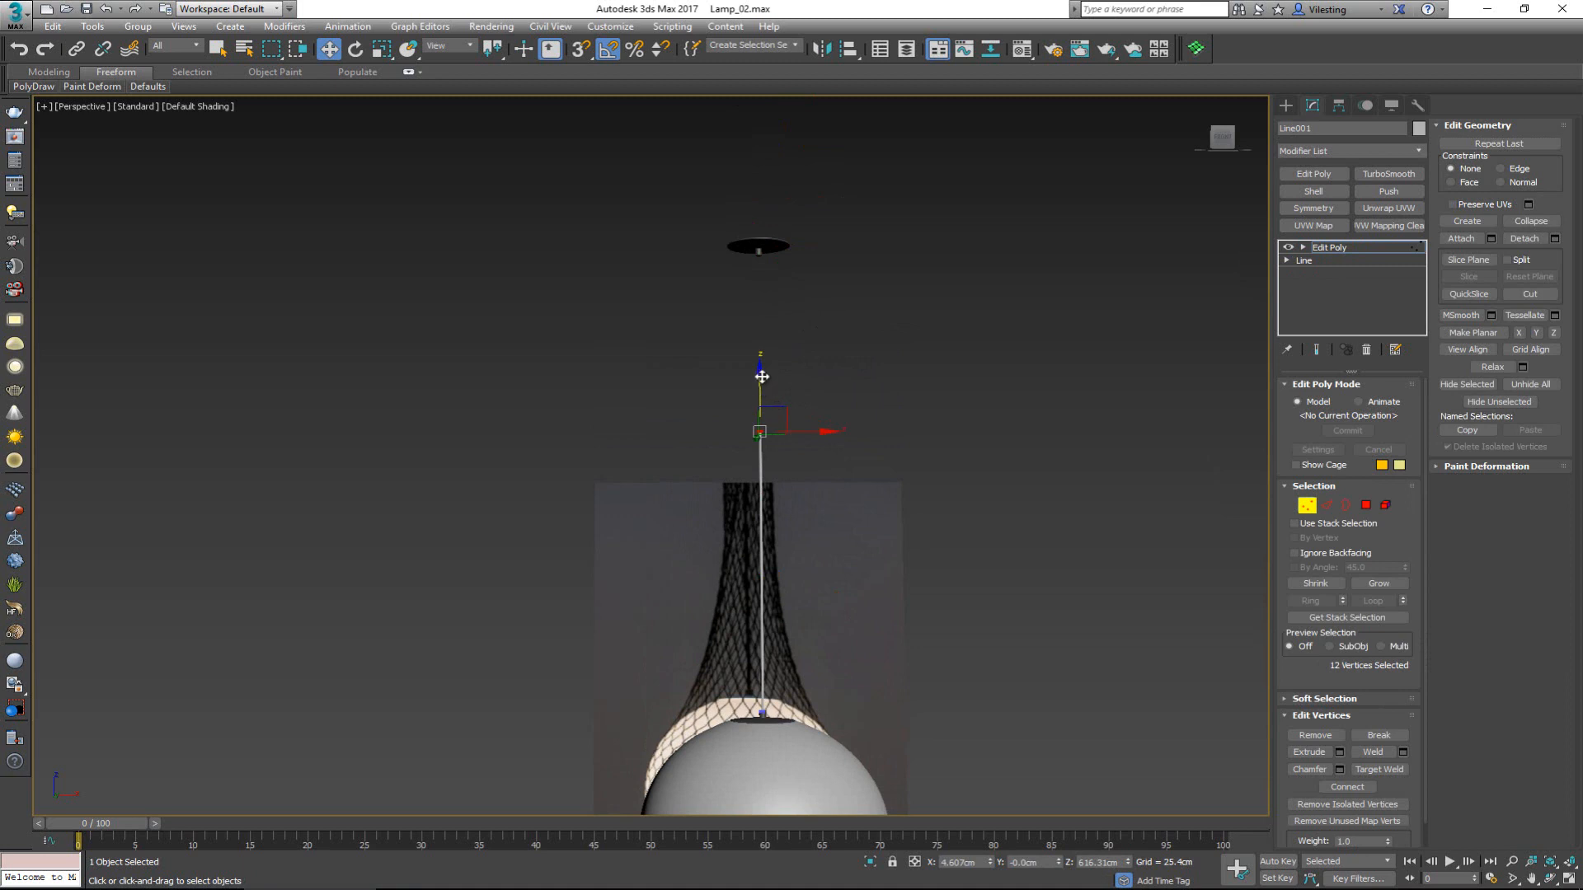
left_click_drag(762, 377, 767, 245)
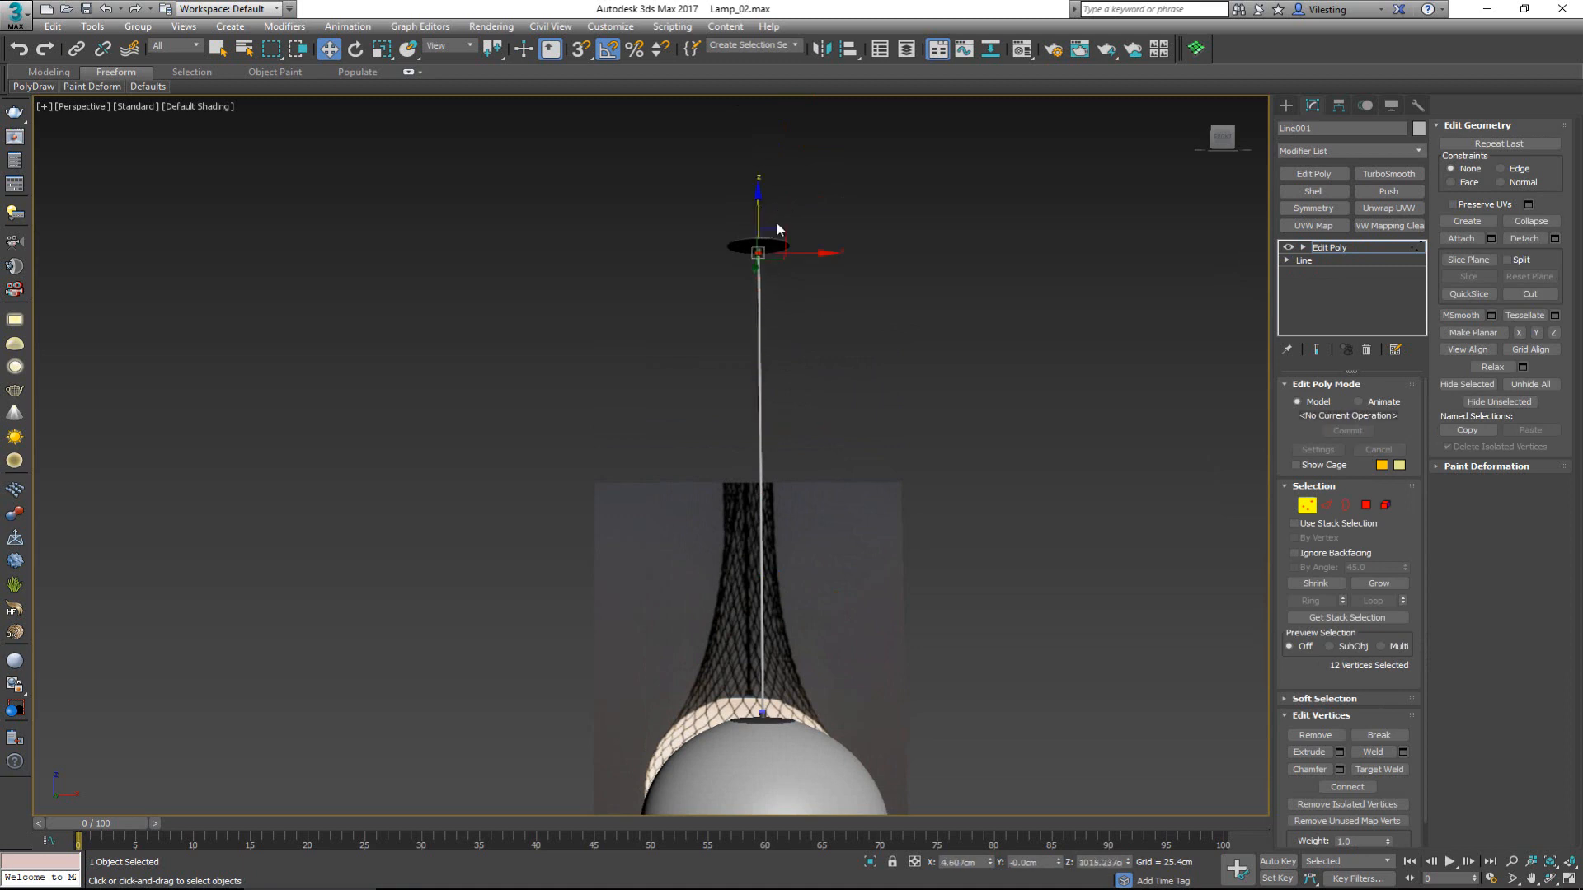
scroll(774, 220, "up", 8)
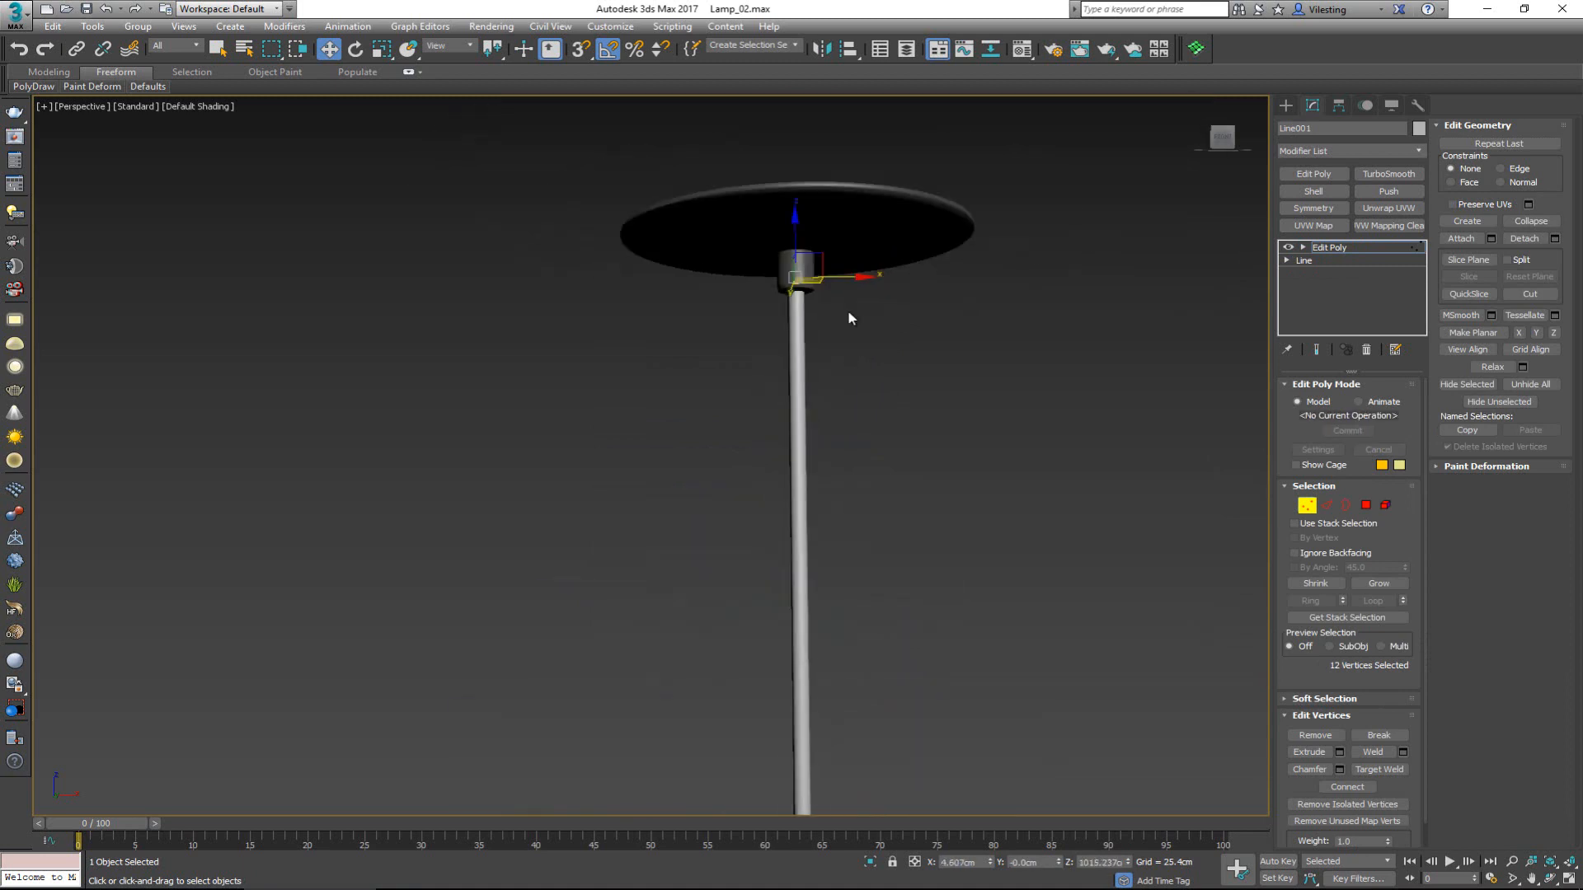
left_click(1309, 506)
left_click(957, 455)
Examine the whole lamp against the reference image and select the globe to inspect it up close
middle_click_drag(855, 495, 813, 280)
scroll(833, 345, "down", 8)
middle_click_drag(833, 347, 773, 338, "alt")
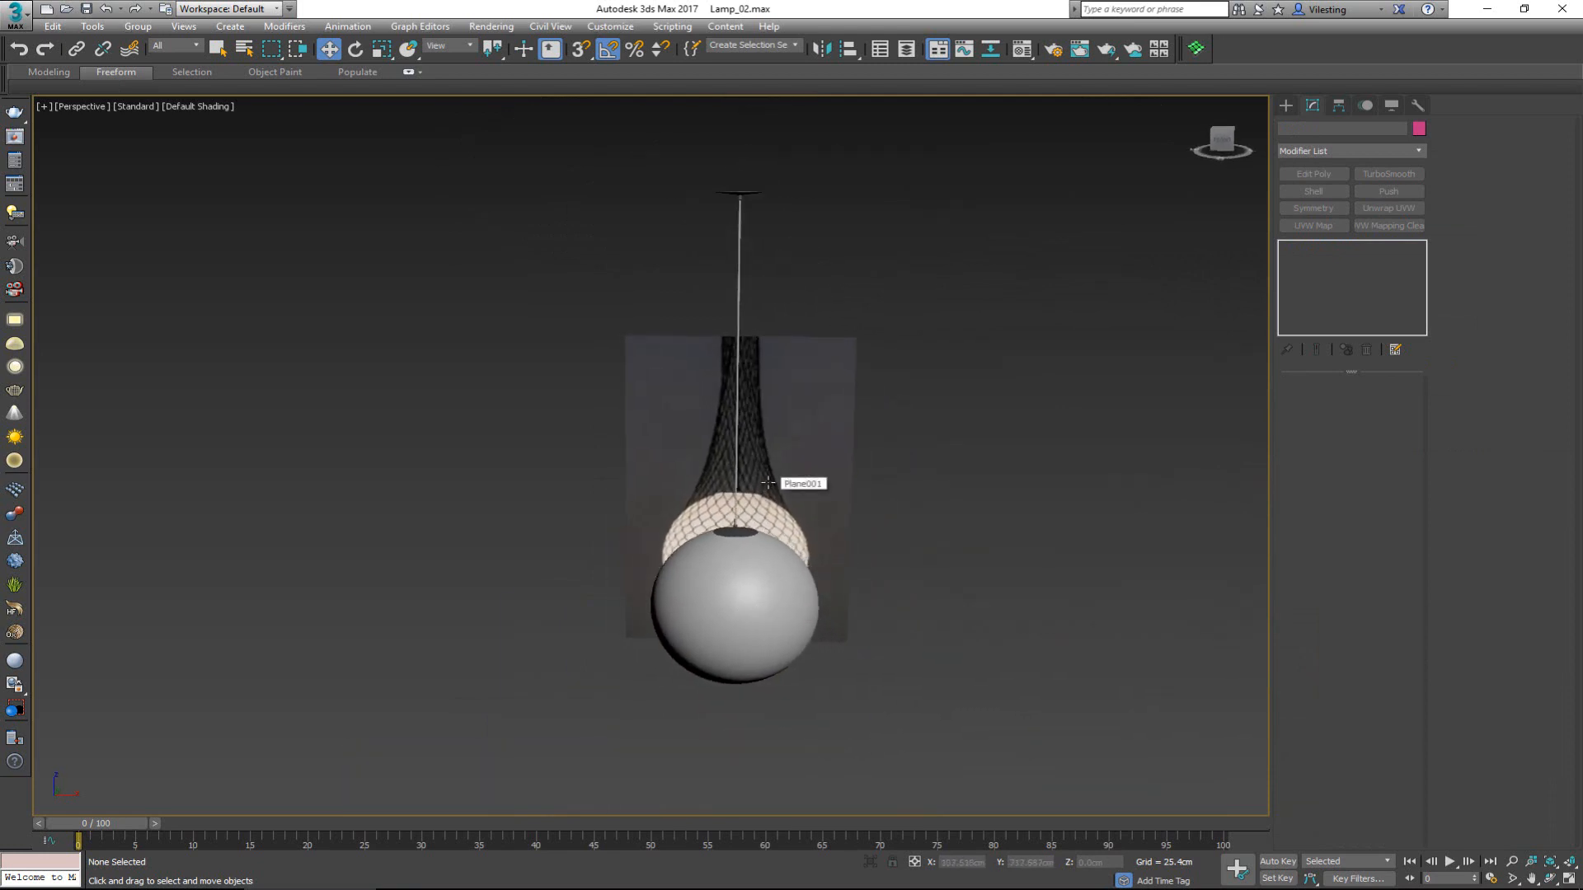
left_click(712, 618)
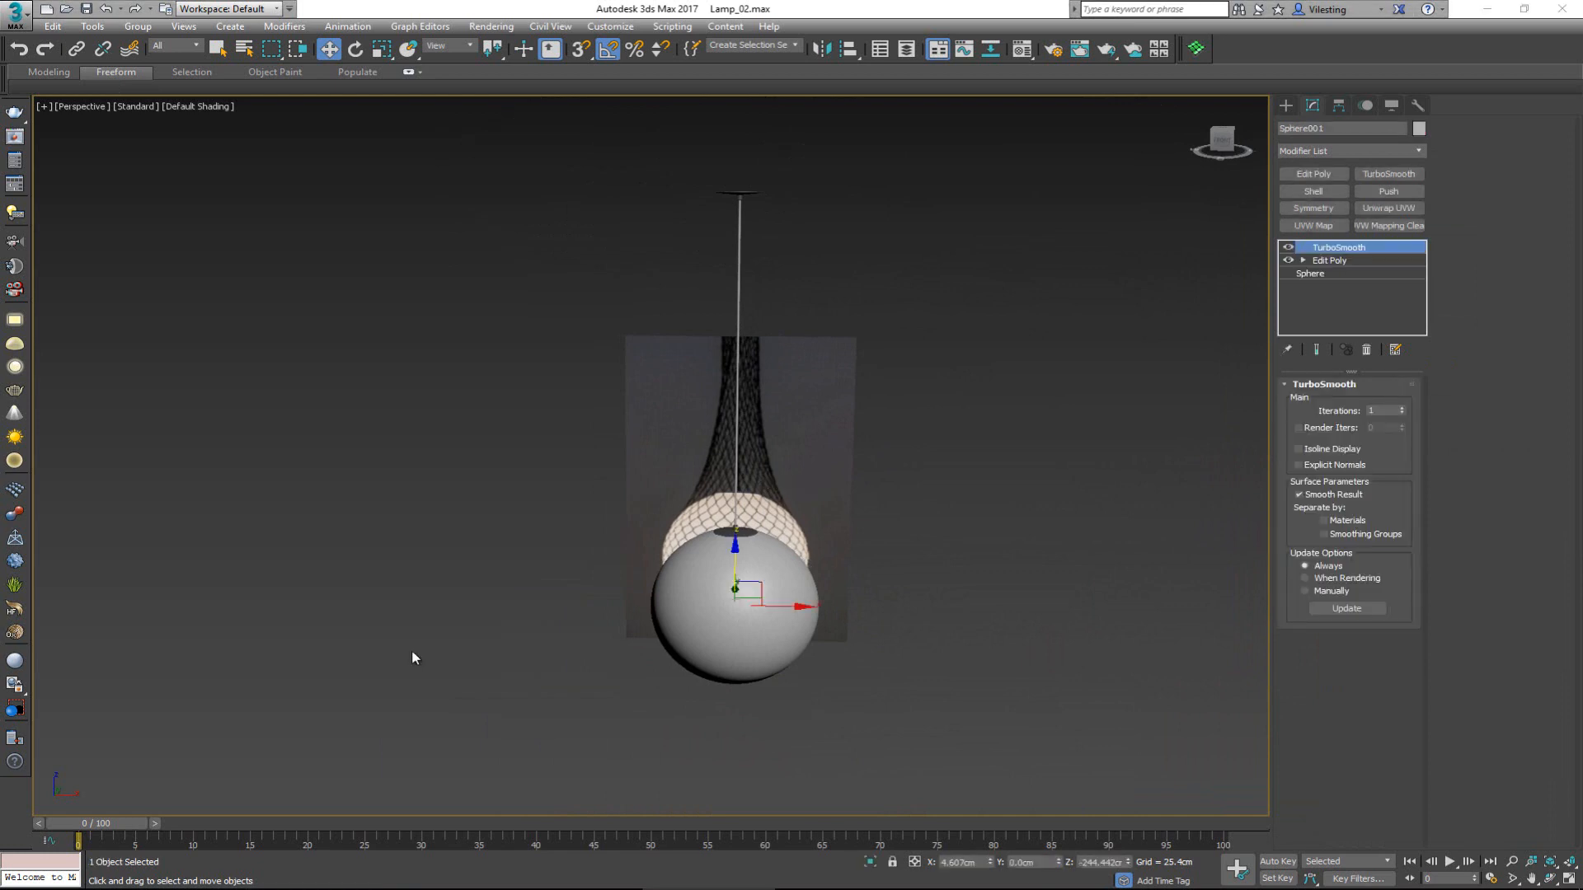
scroll(712, 622, "up", 5)
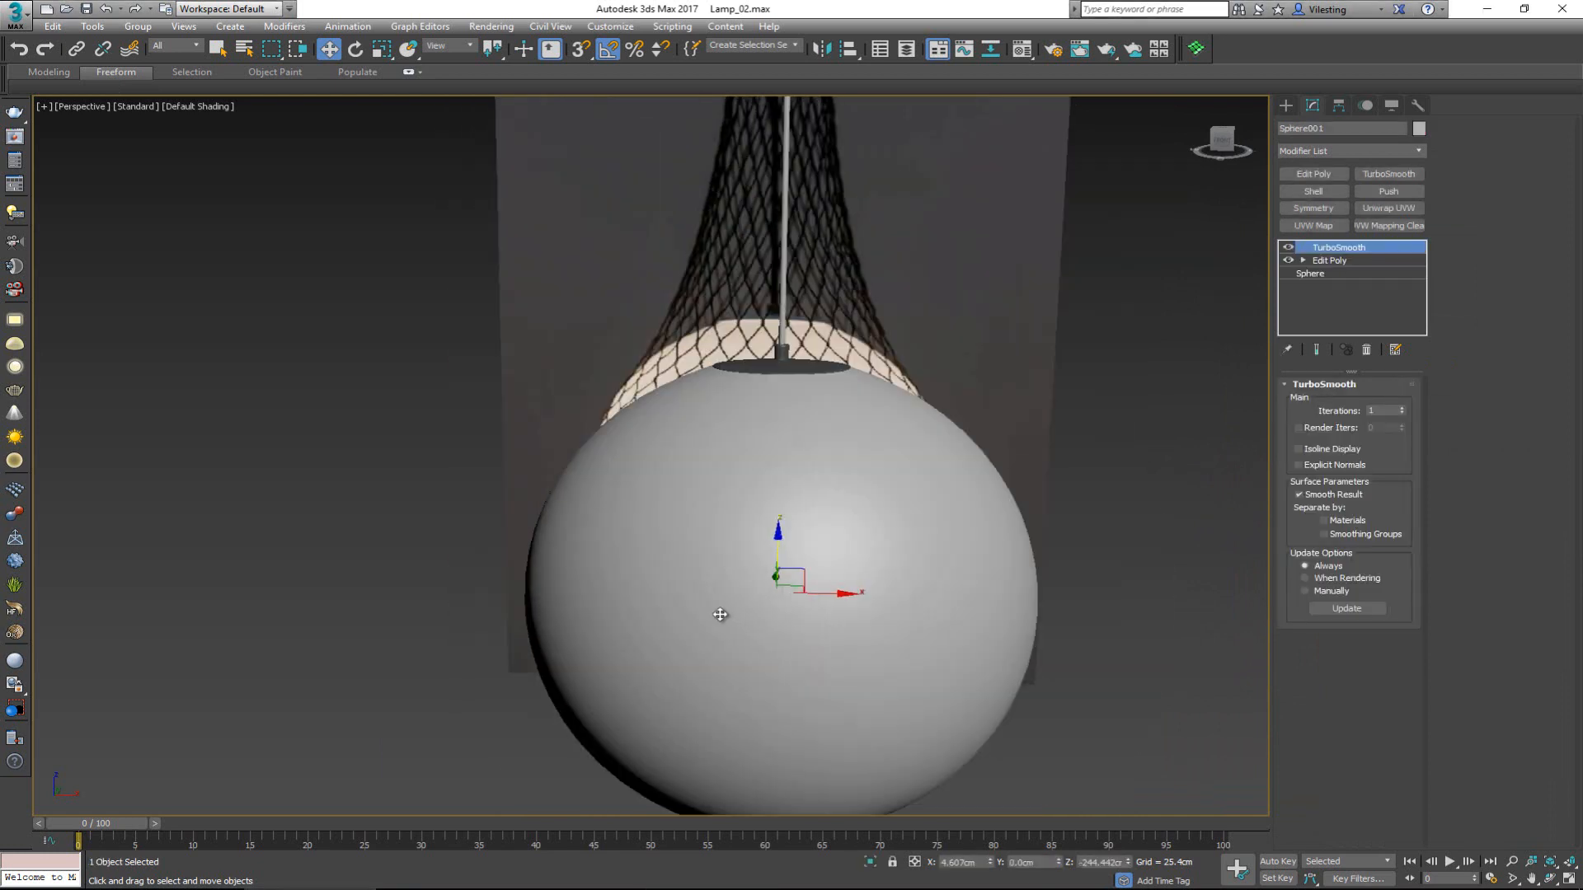
scroll(722, 616, "down", 2)
middle_click_drag(744, 451, 730, 585)
scroll(729, 585, "down", 2)
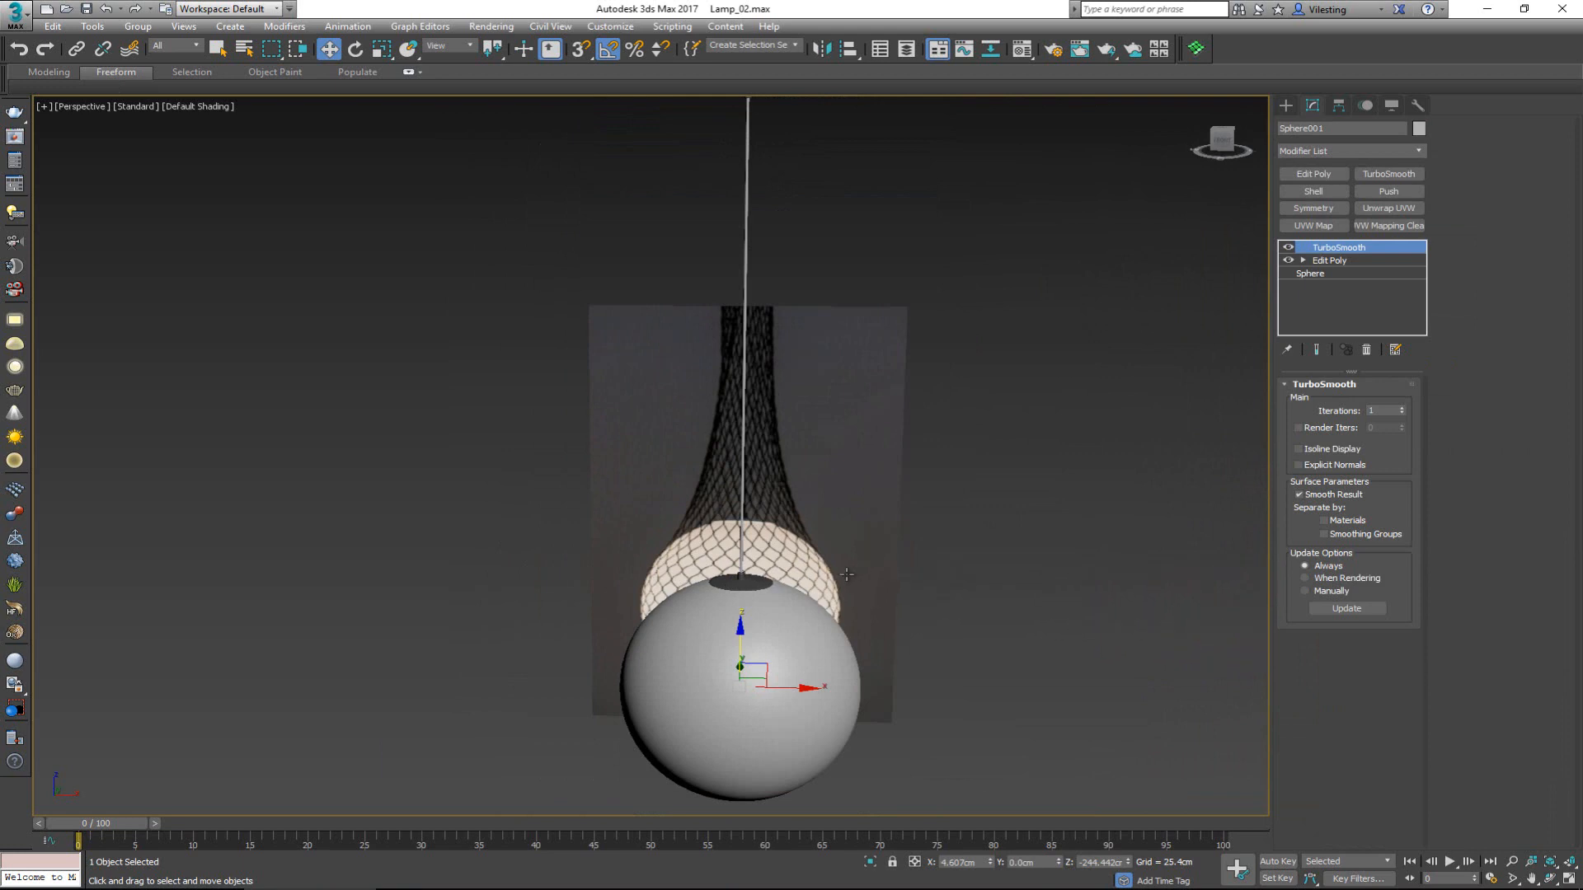
Clone the globe in place as an independent copy and remove the TurboSmooth modifier from the copy
middle_click_drag(847, 575, 651, 573, "alt")
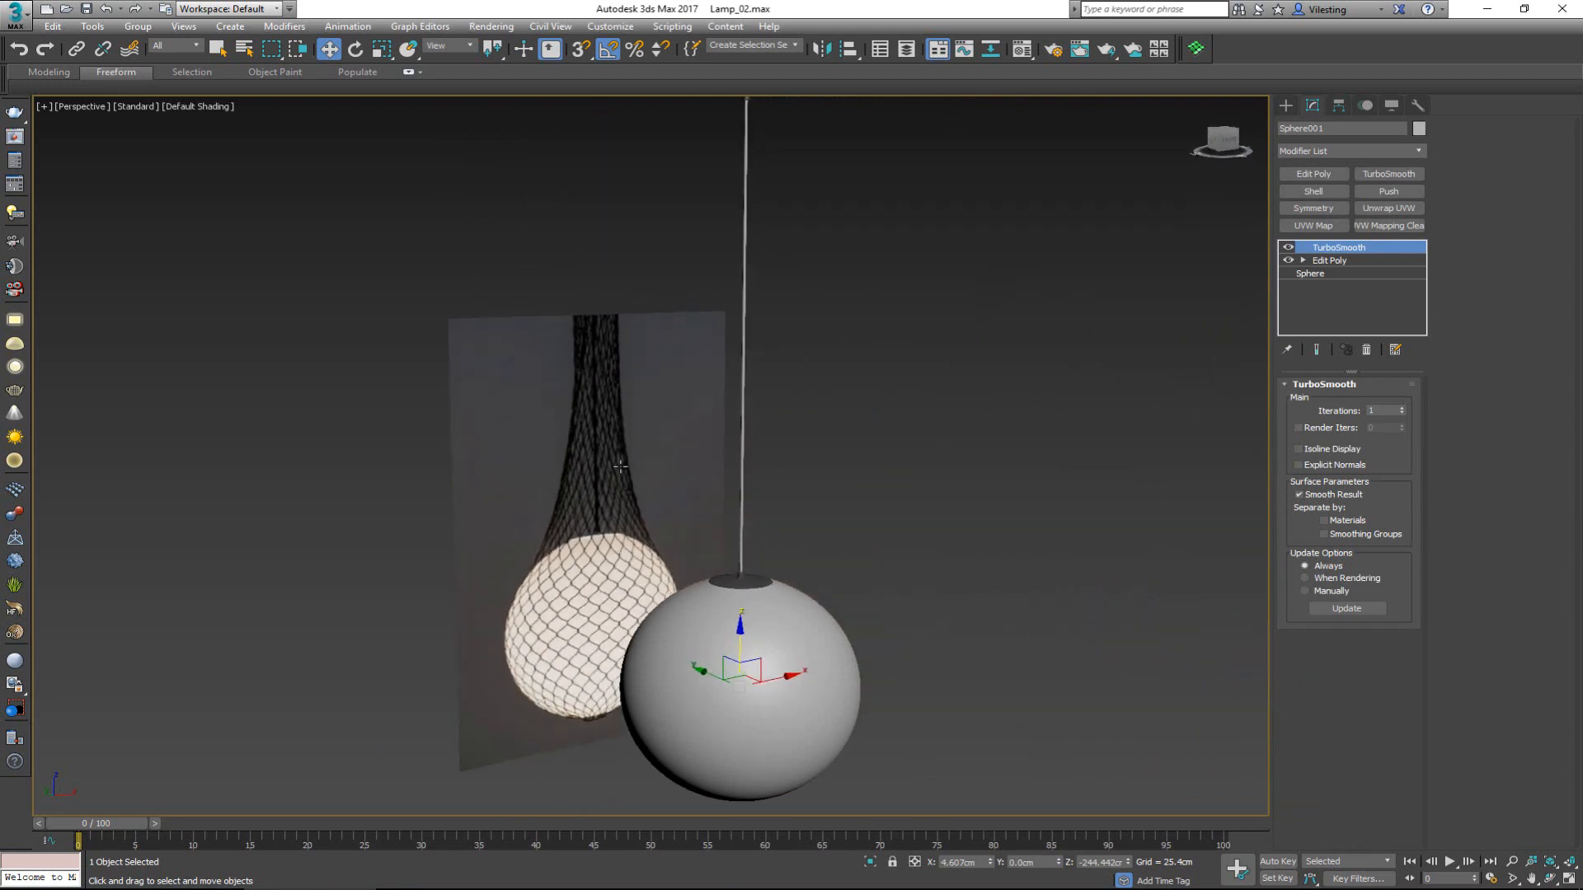
key("F4")
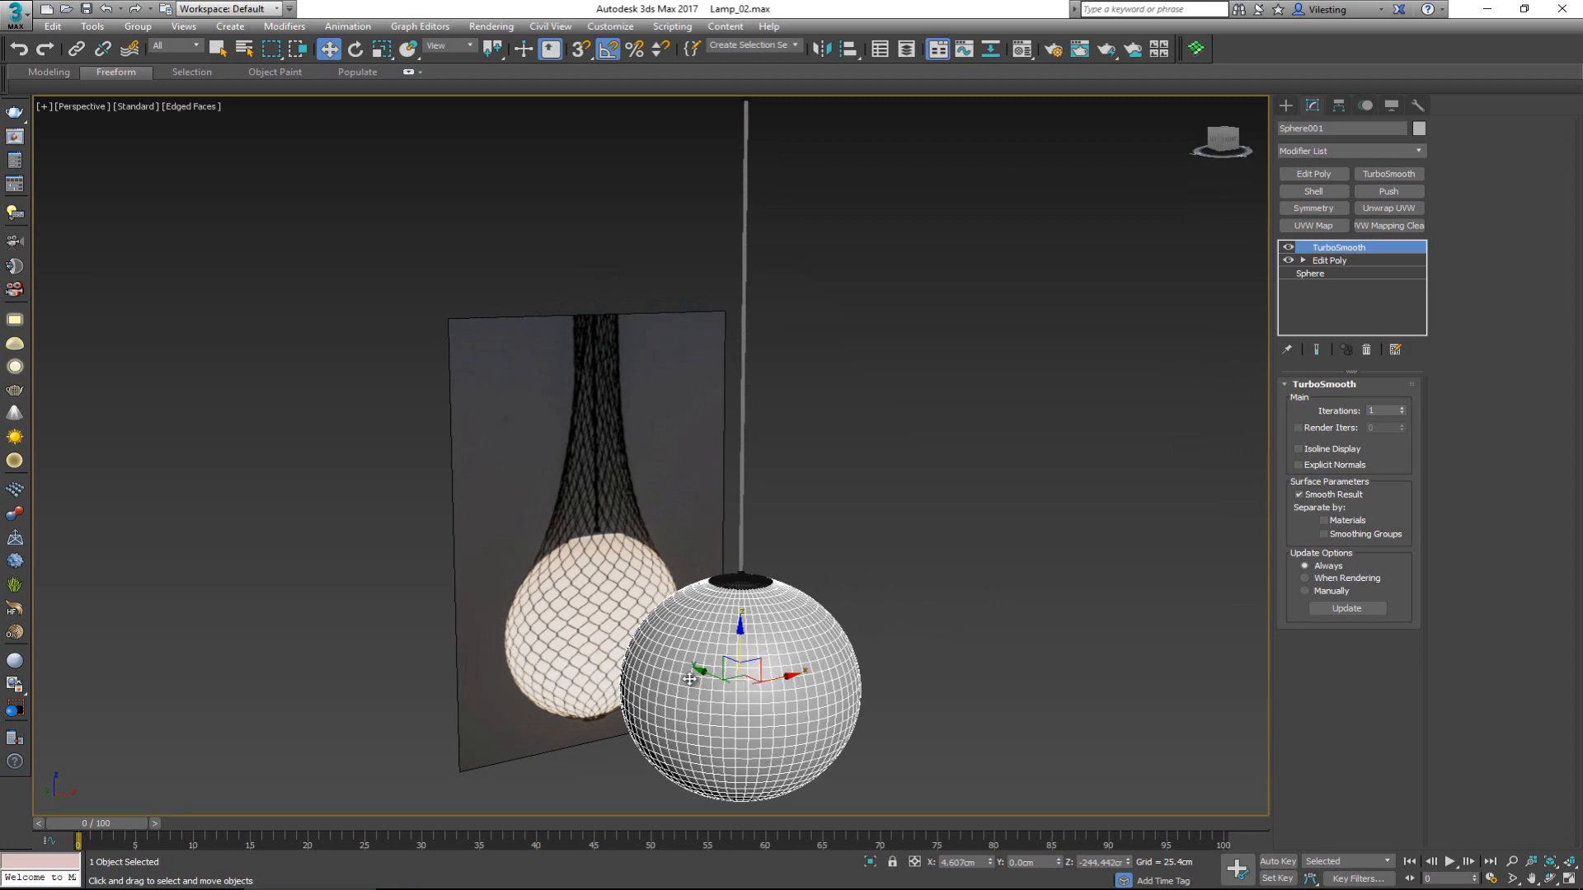
scroll(715, 664, "up", 4)
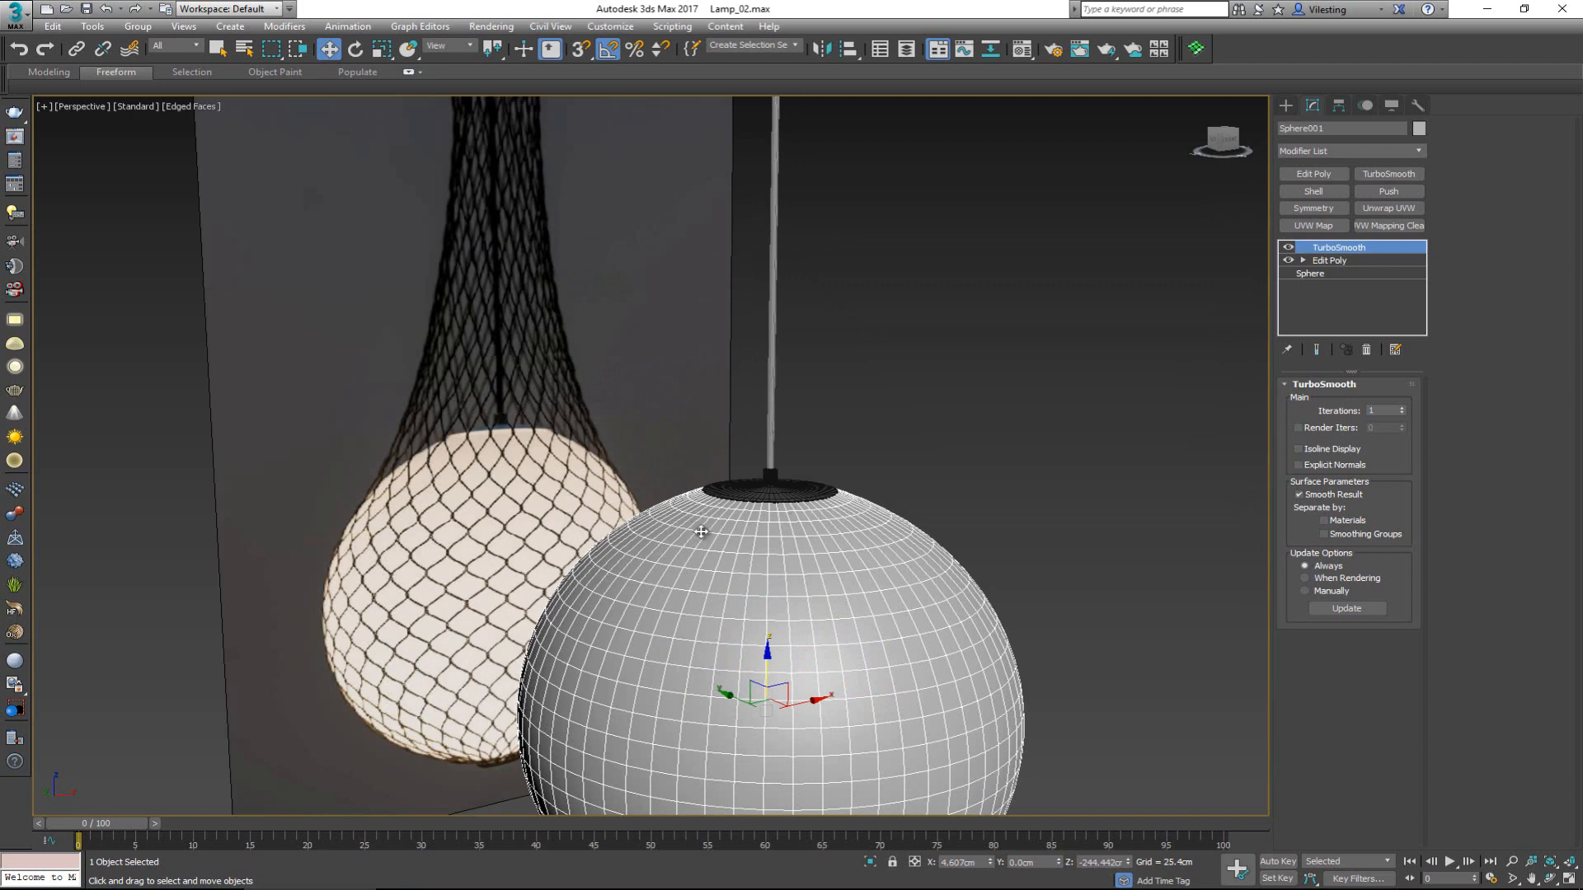
middle_click_drag(695, 524, 681, 528, "alt")
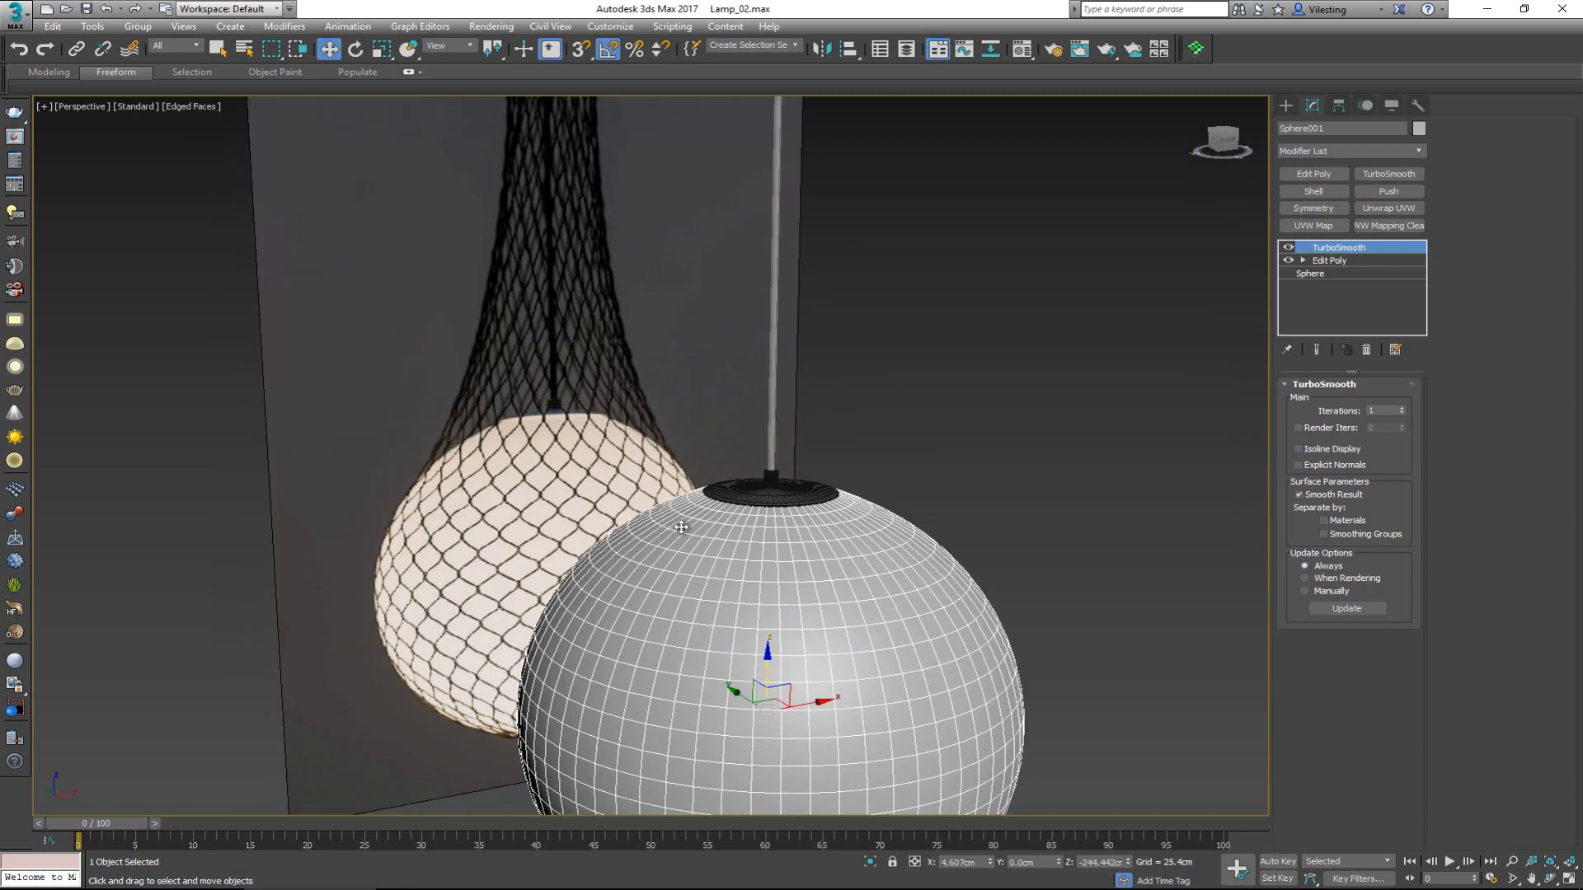
key("ctrl+v")
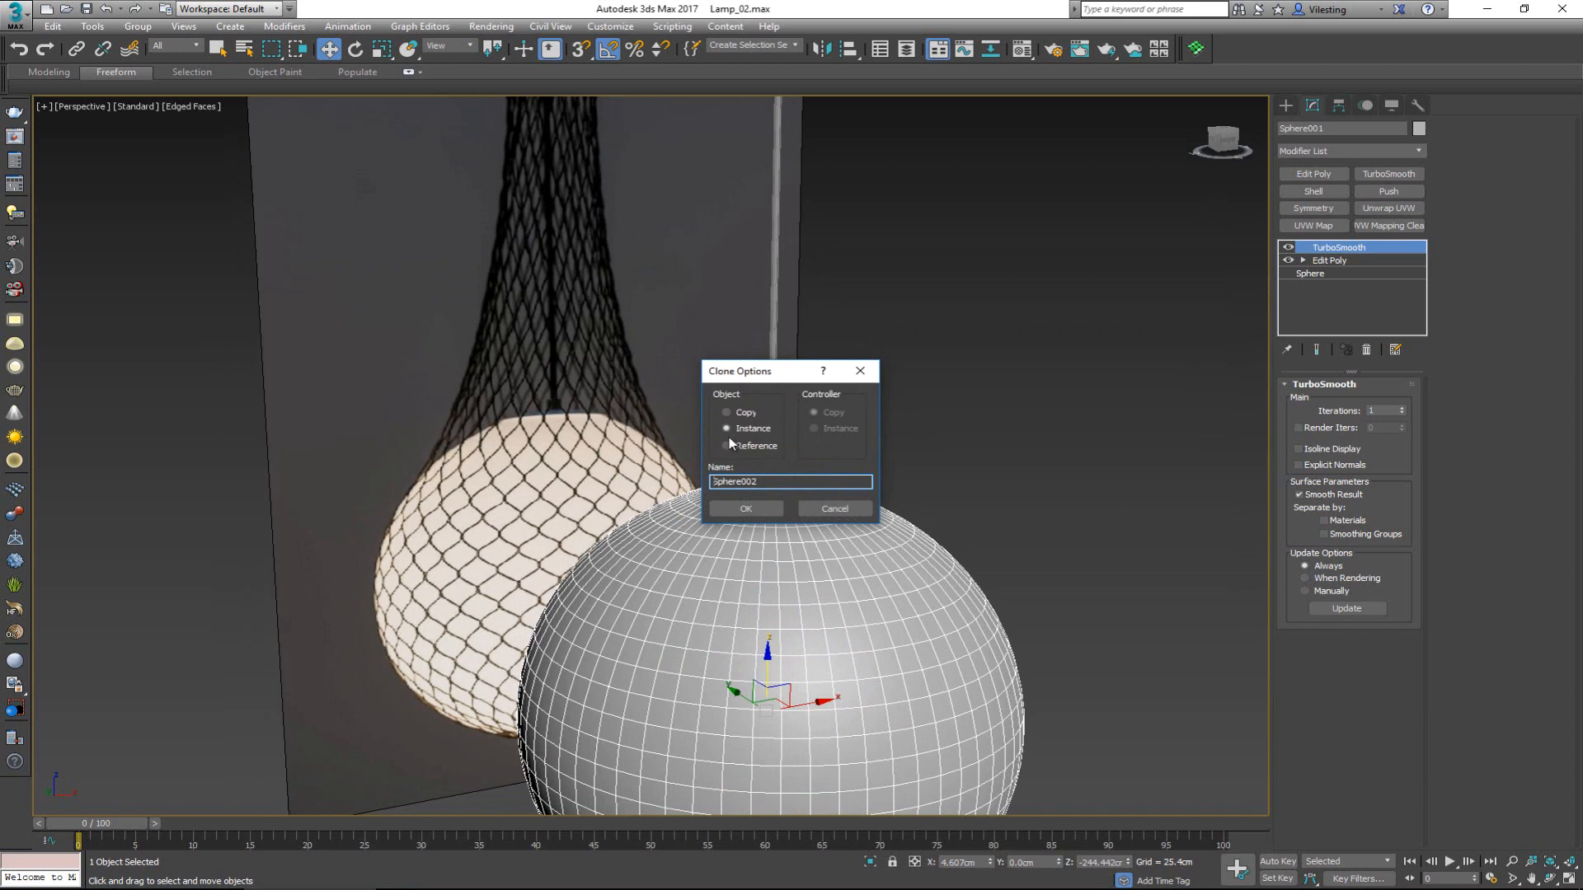
left_click(775, 511)
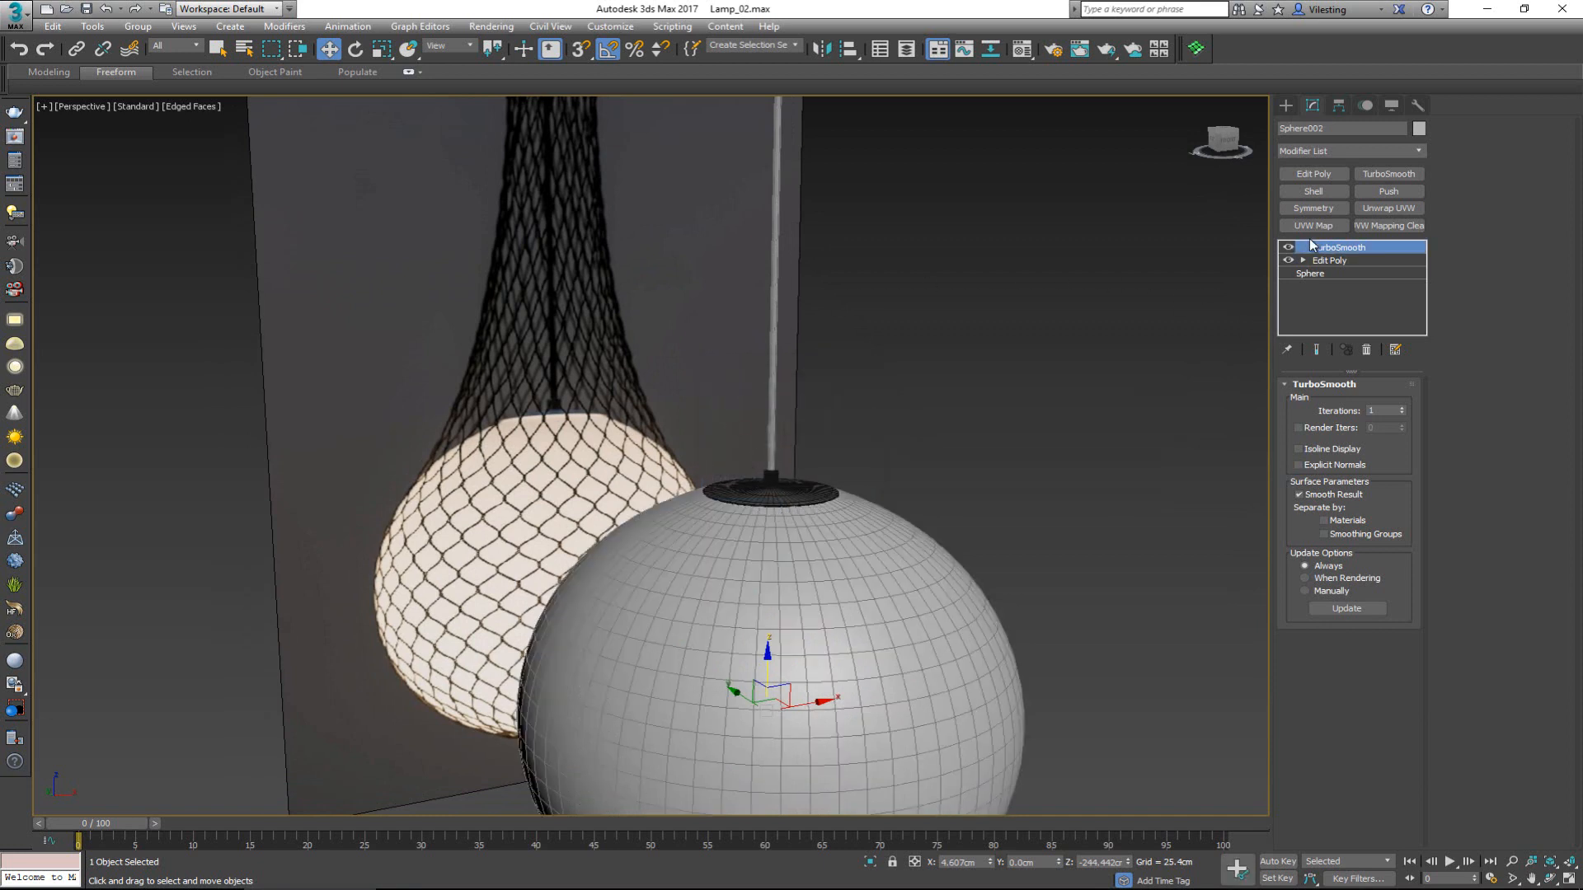
left_click(1367, 350)
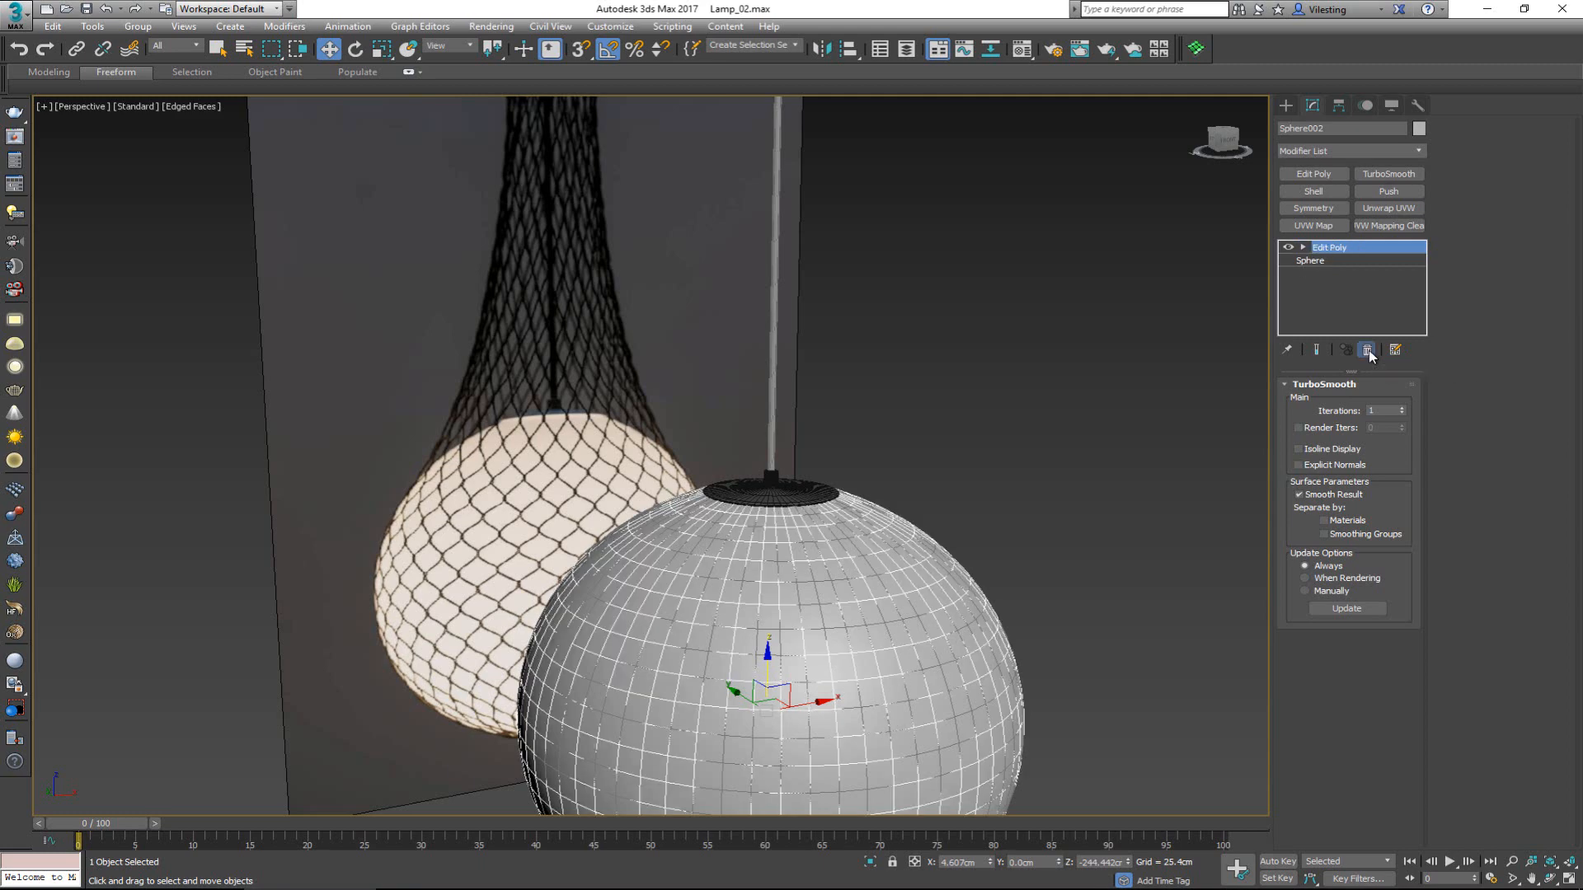
Delete the upper rings of polygons from the copied sphere, down to where the net leaves the globe in the reference
middle_click_drag(747, 564, 830, 486, "alt")
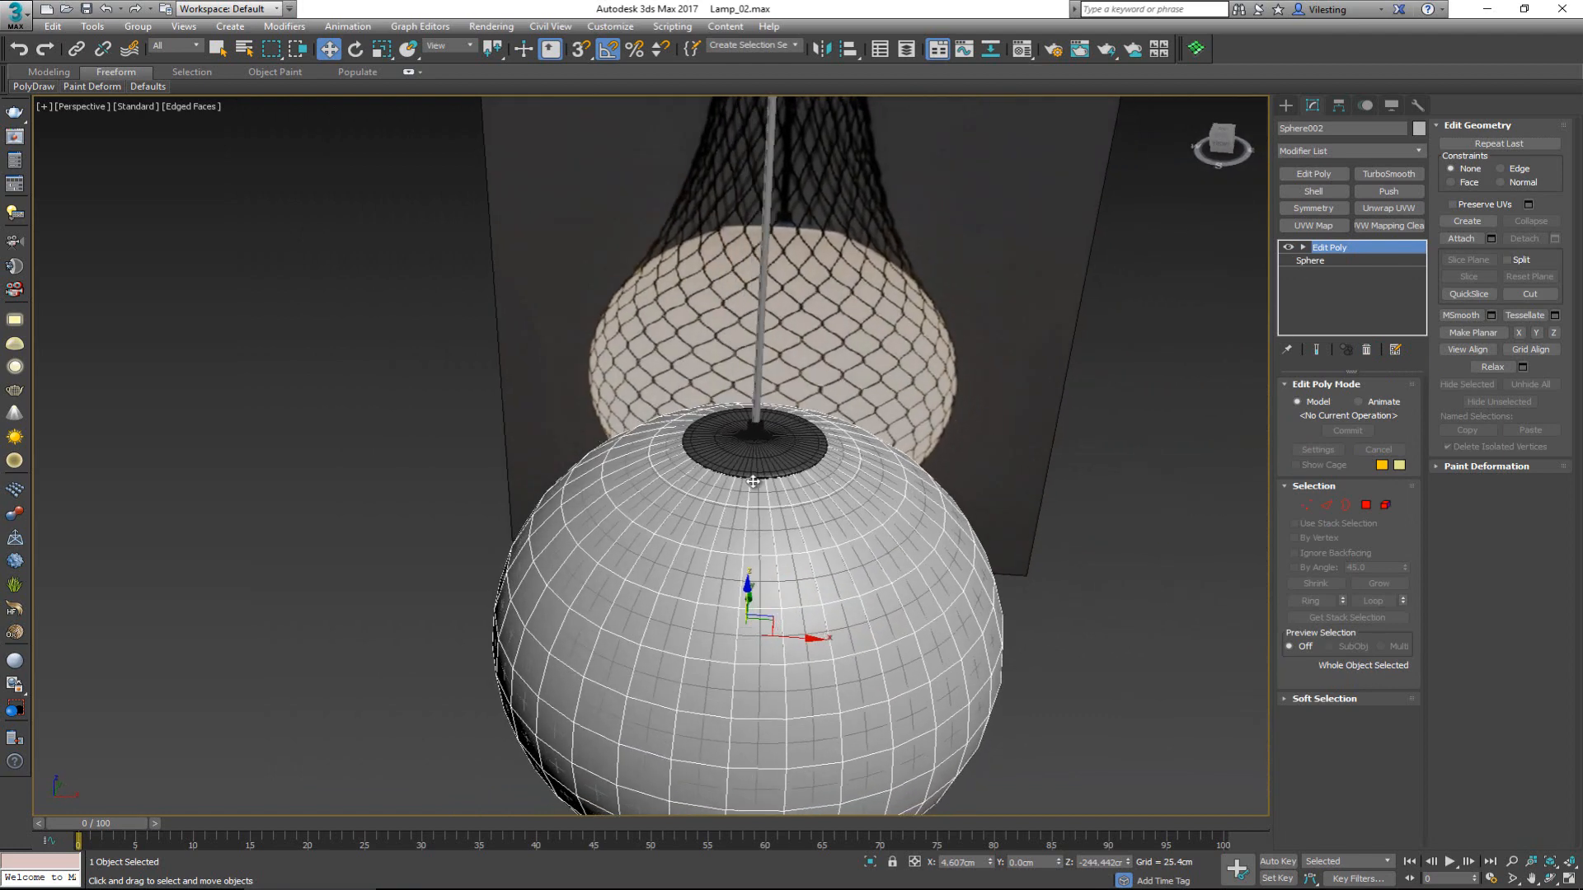
key("alt+w")
middle_click_drag(837, 367, 846, 284)
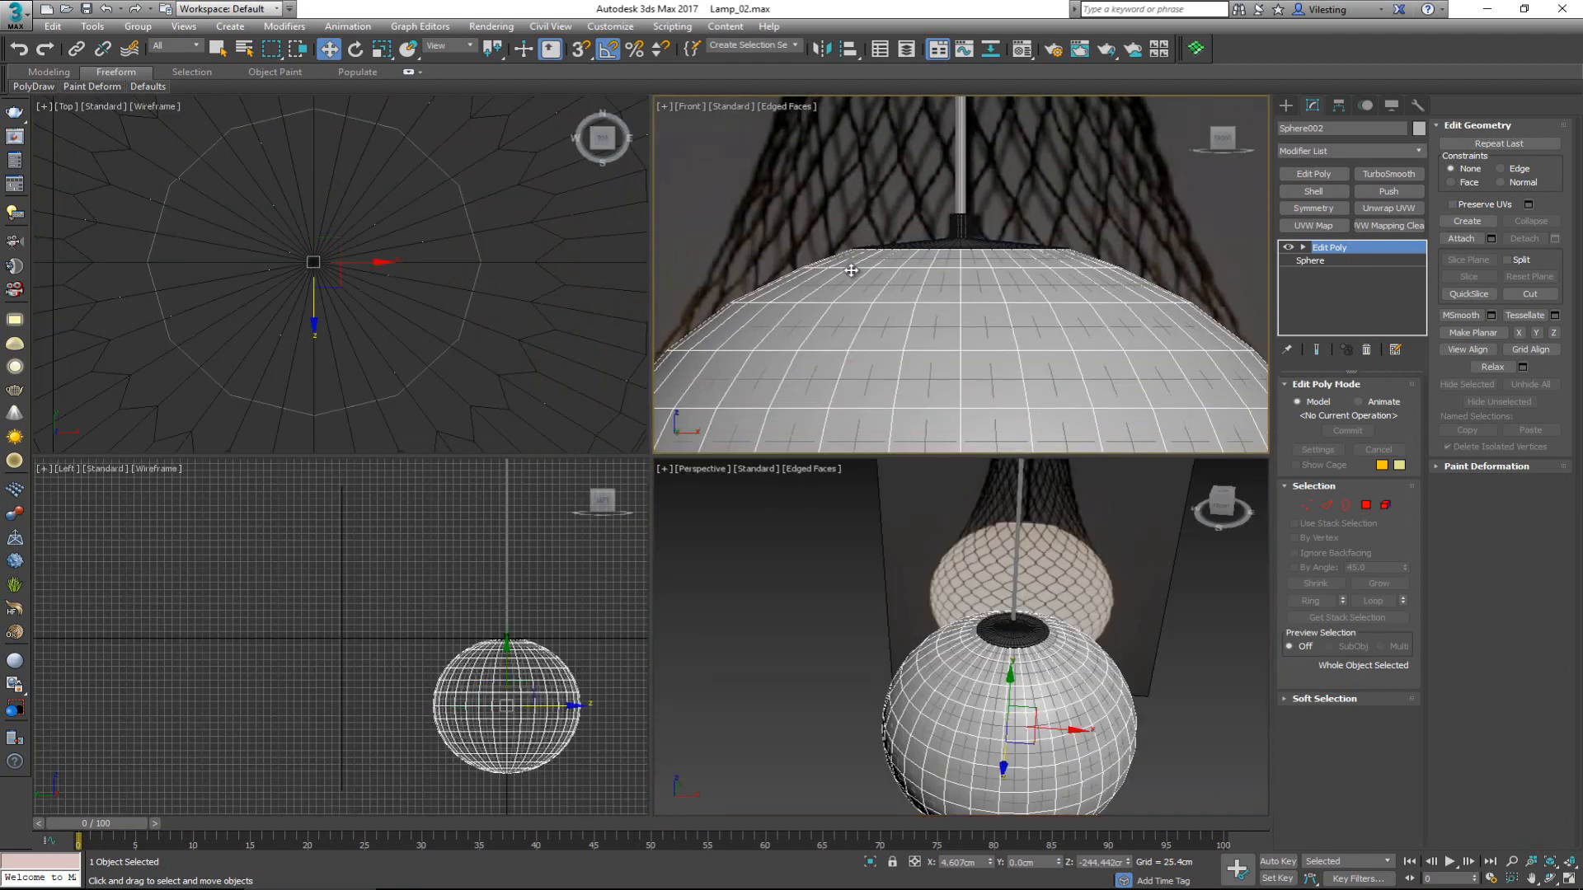
scroll(848, 284, "down", 3)
key("alt+w")
middle_click_drag(838, 350, 893, 392)
key("4")
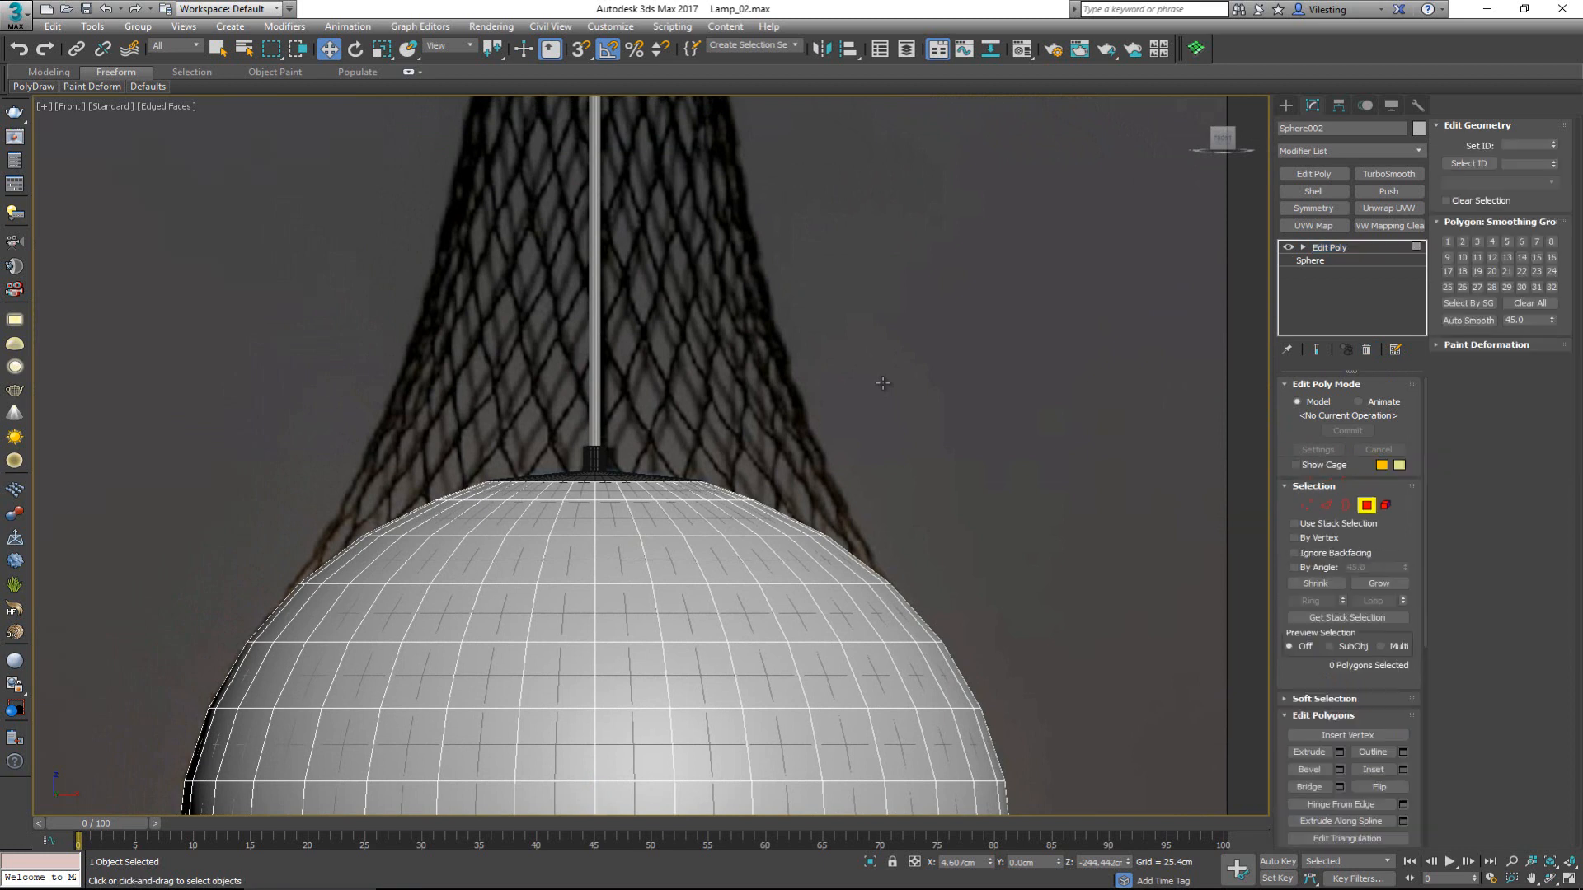
left_click_drag(866, 534, 1052, 570)
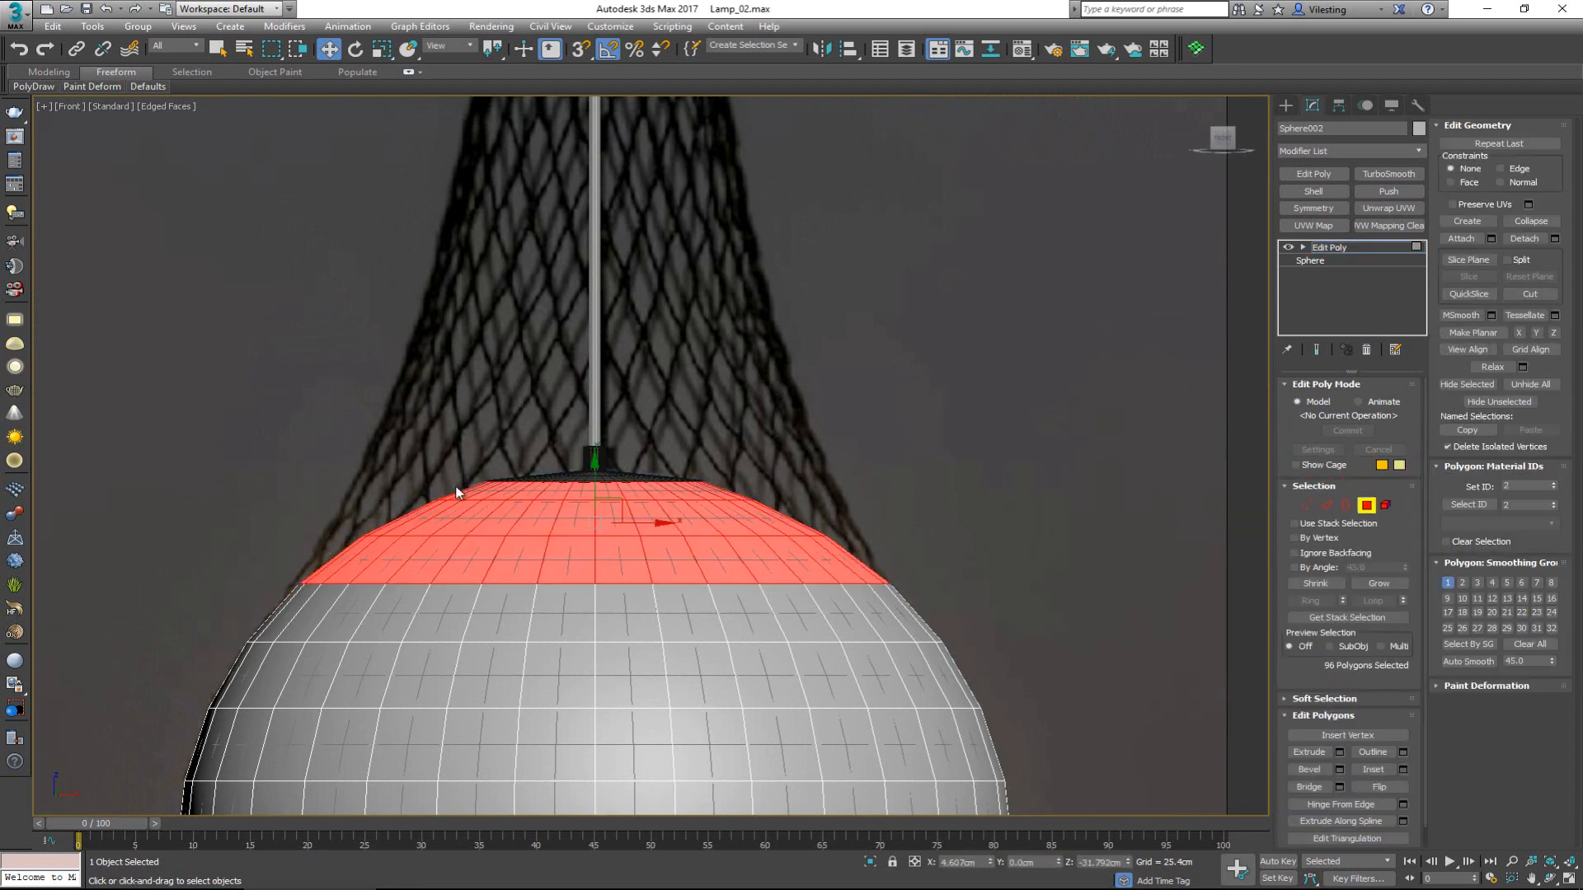
key("Delete")
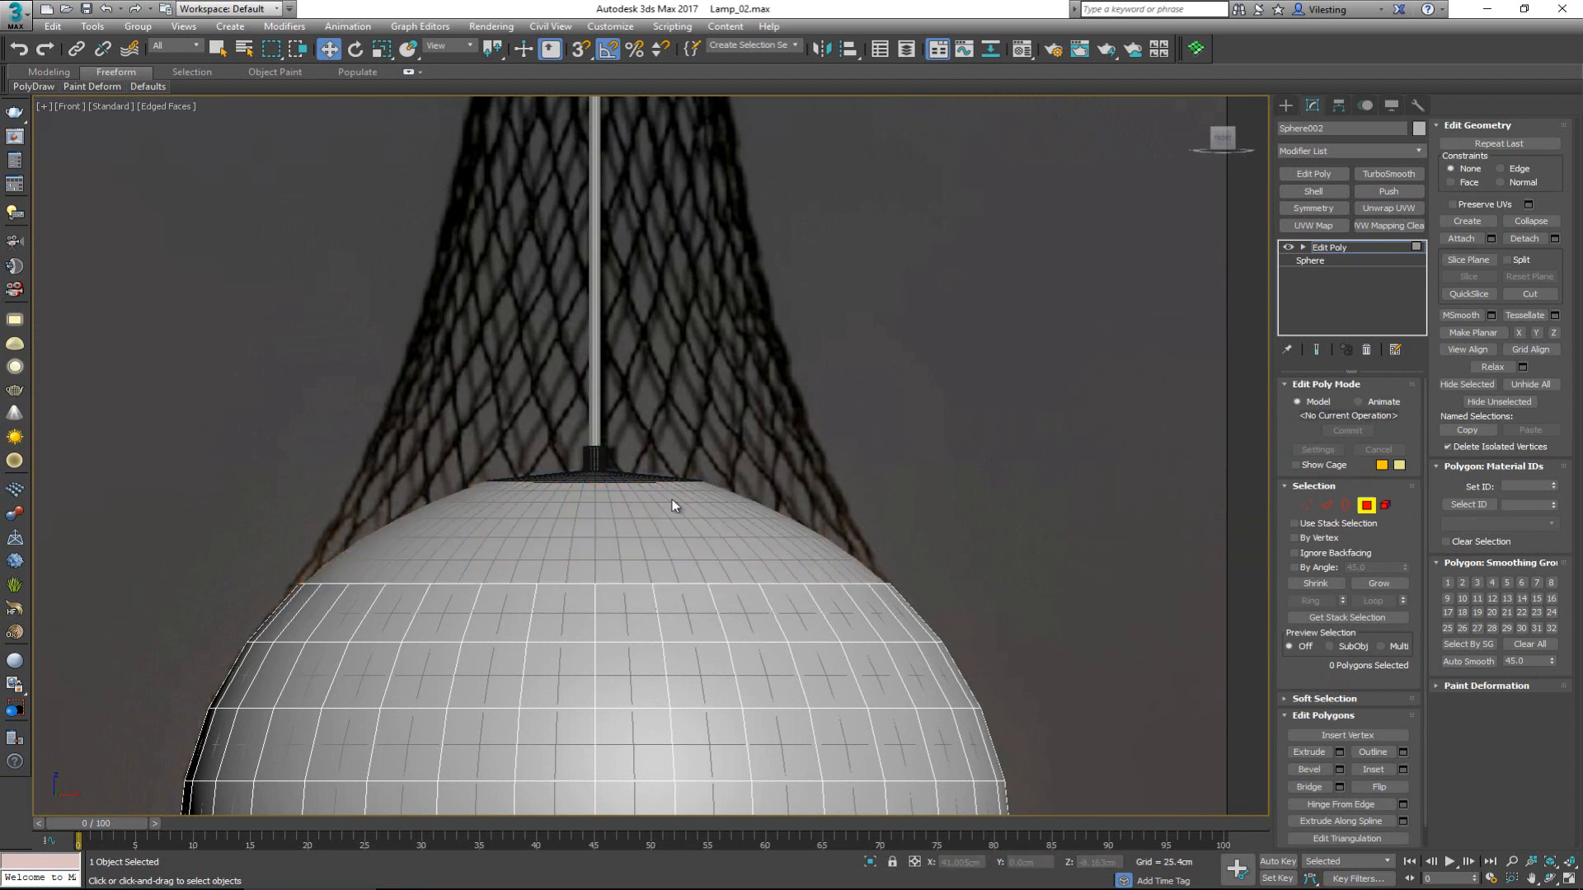
Select the copied sphere's open top border and scale it uniformly to about 102%
key("3")
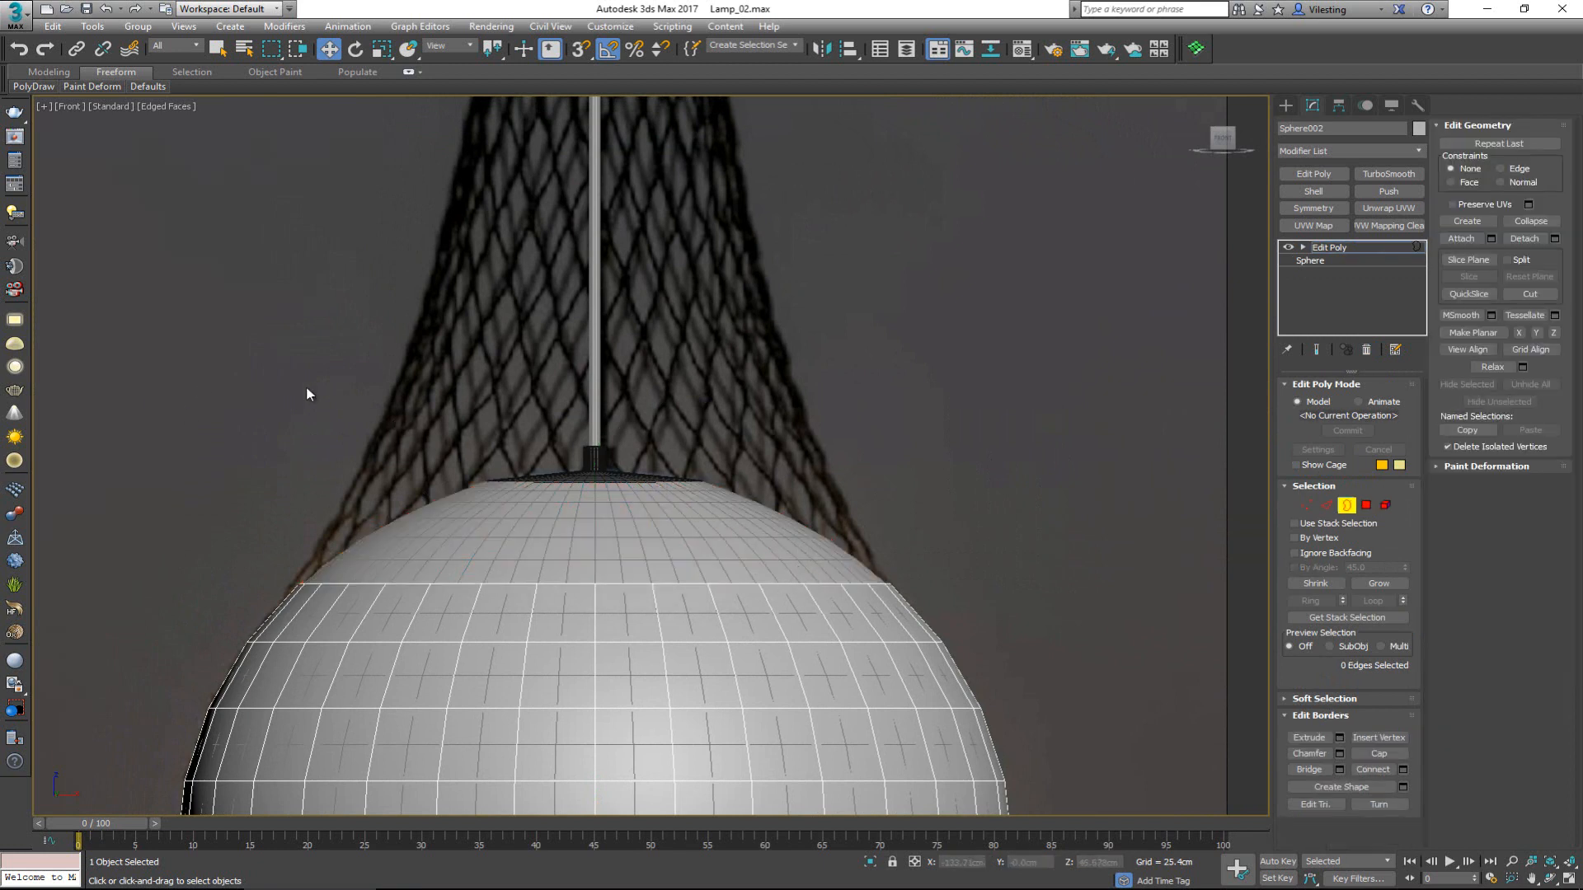
left_click(783, 583)
middle_click_drag(318, 585, 197, 528)
scroll(379, 353, "down", 2)
scroll(382, 354, "up", 4)
scroll(198, 527, "down", 2)
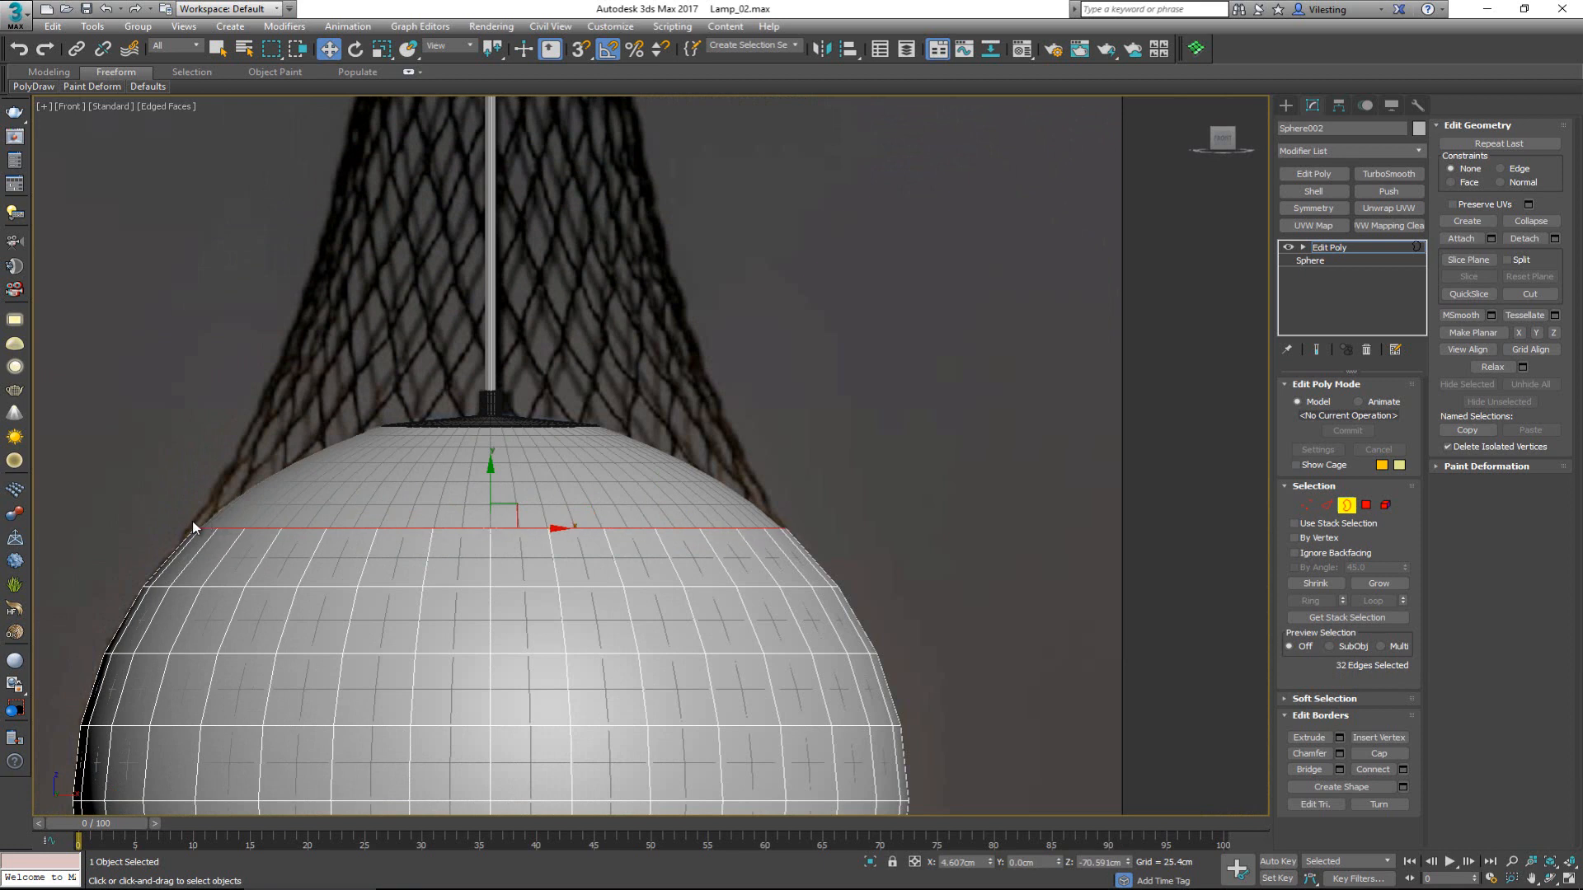
key("r")
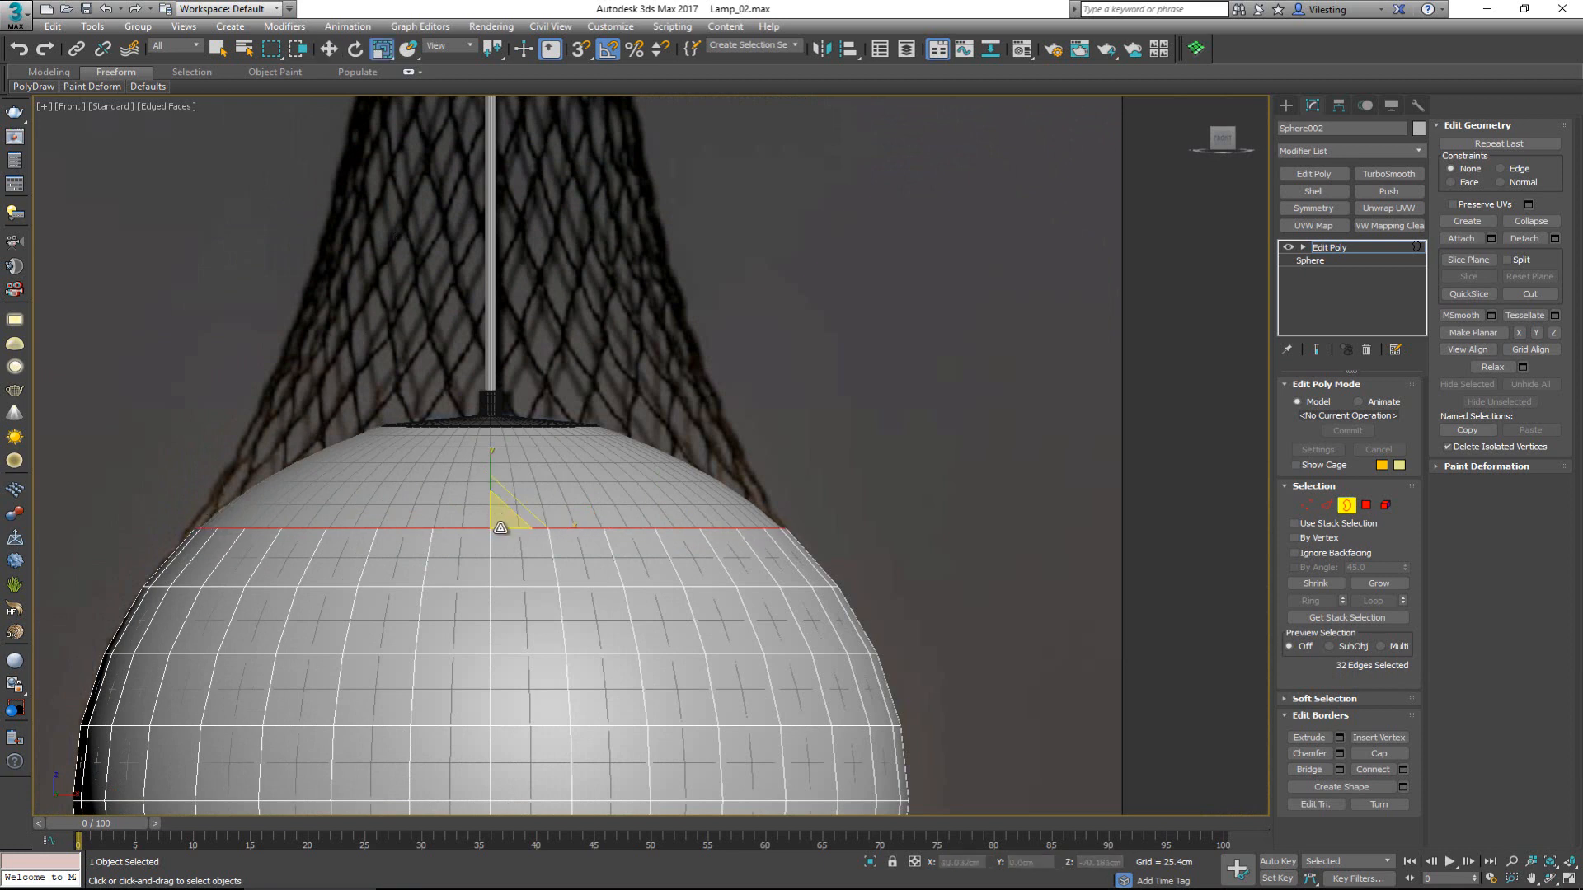
left_click_drag(500, 527, 505, 525)
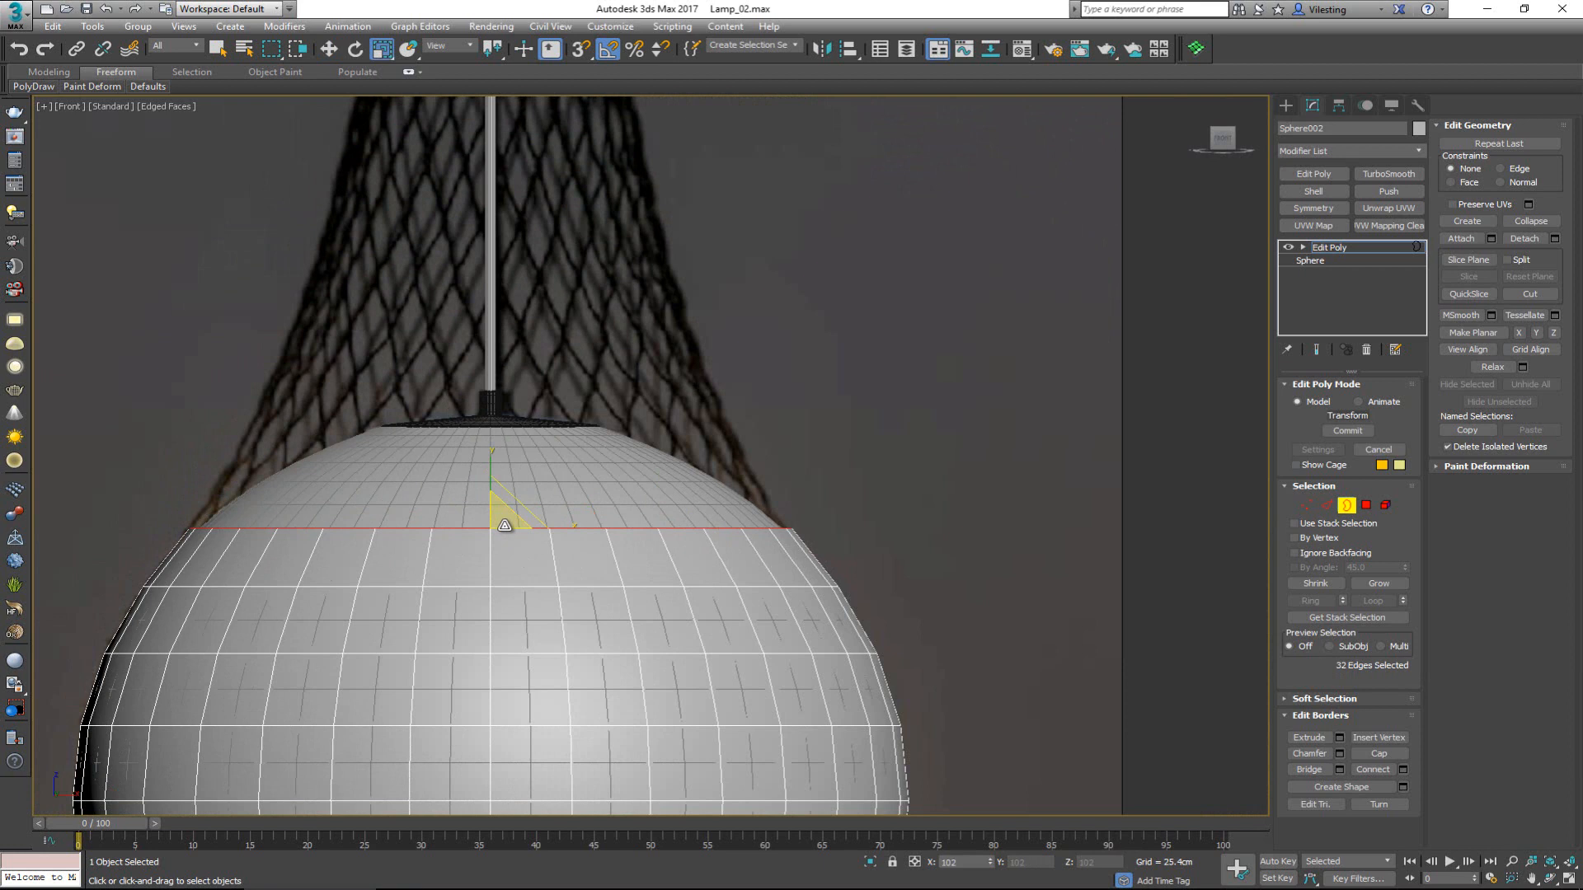
Extrude the open border straight up along Z by about 276 cm to form a tube around the cord
key("2")
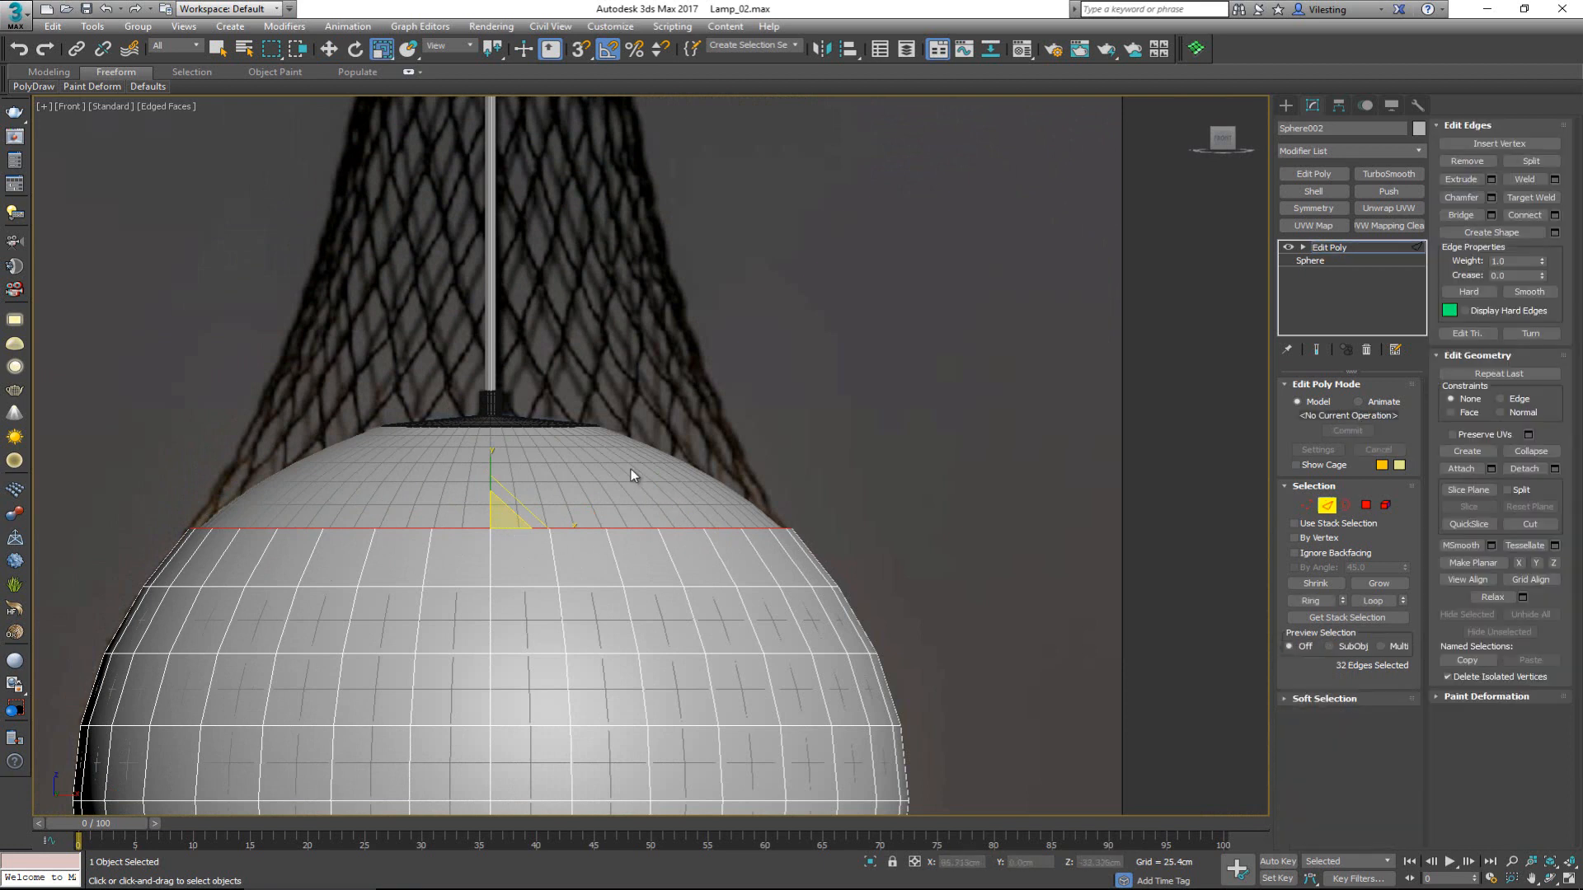
key("2")
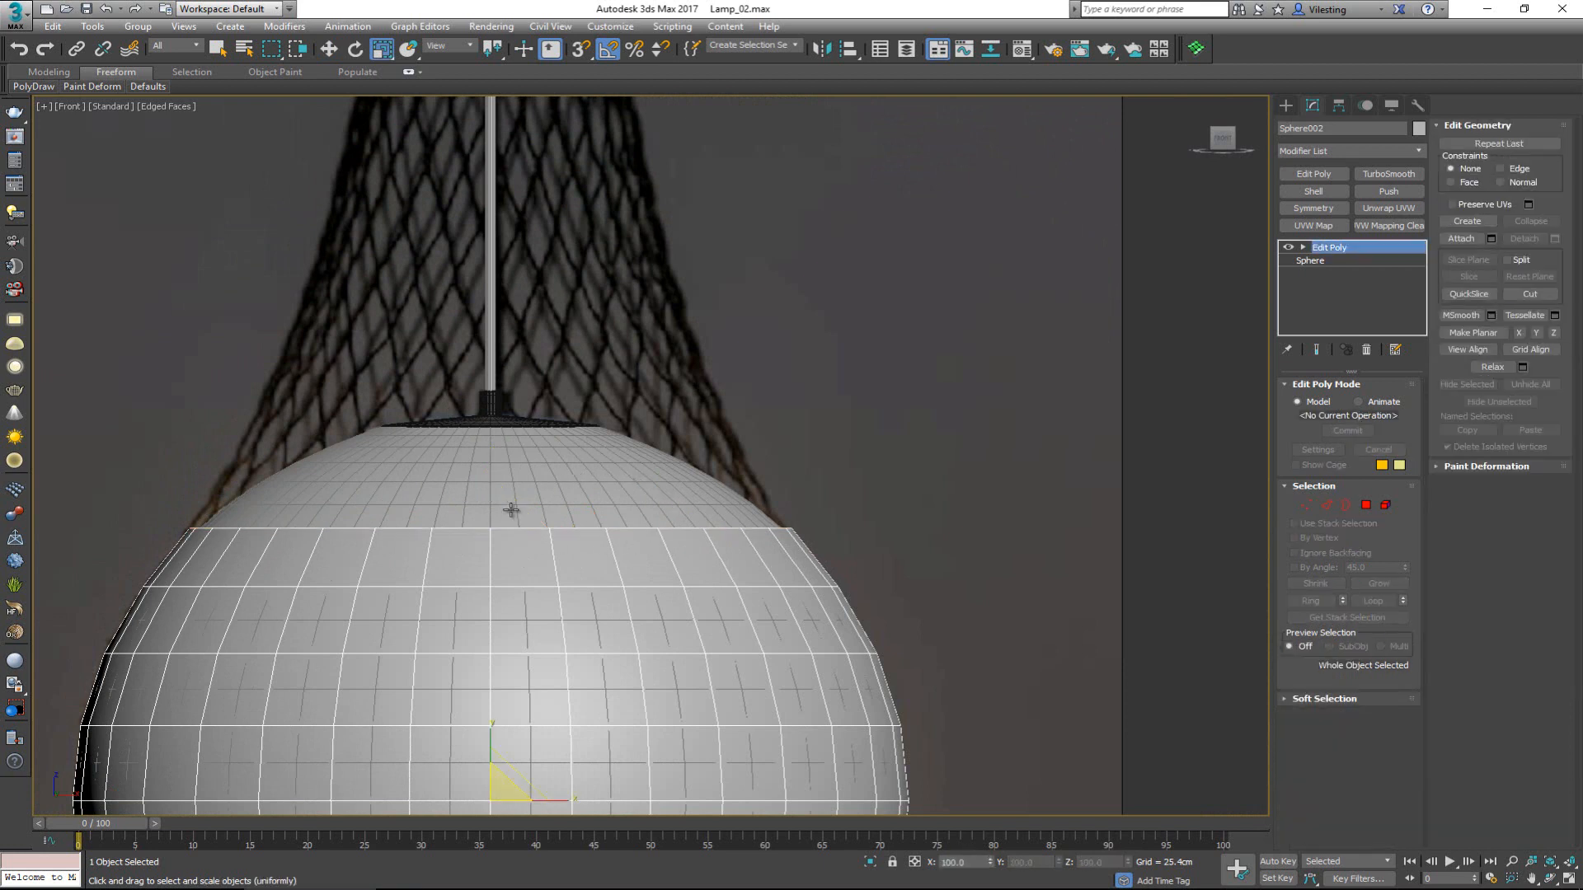
key("3")
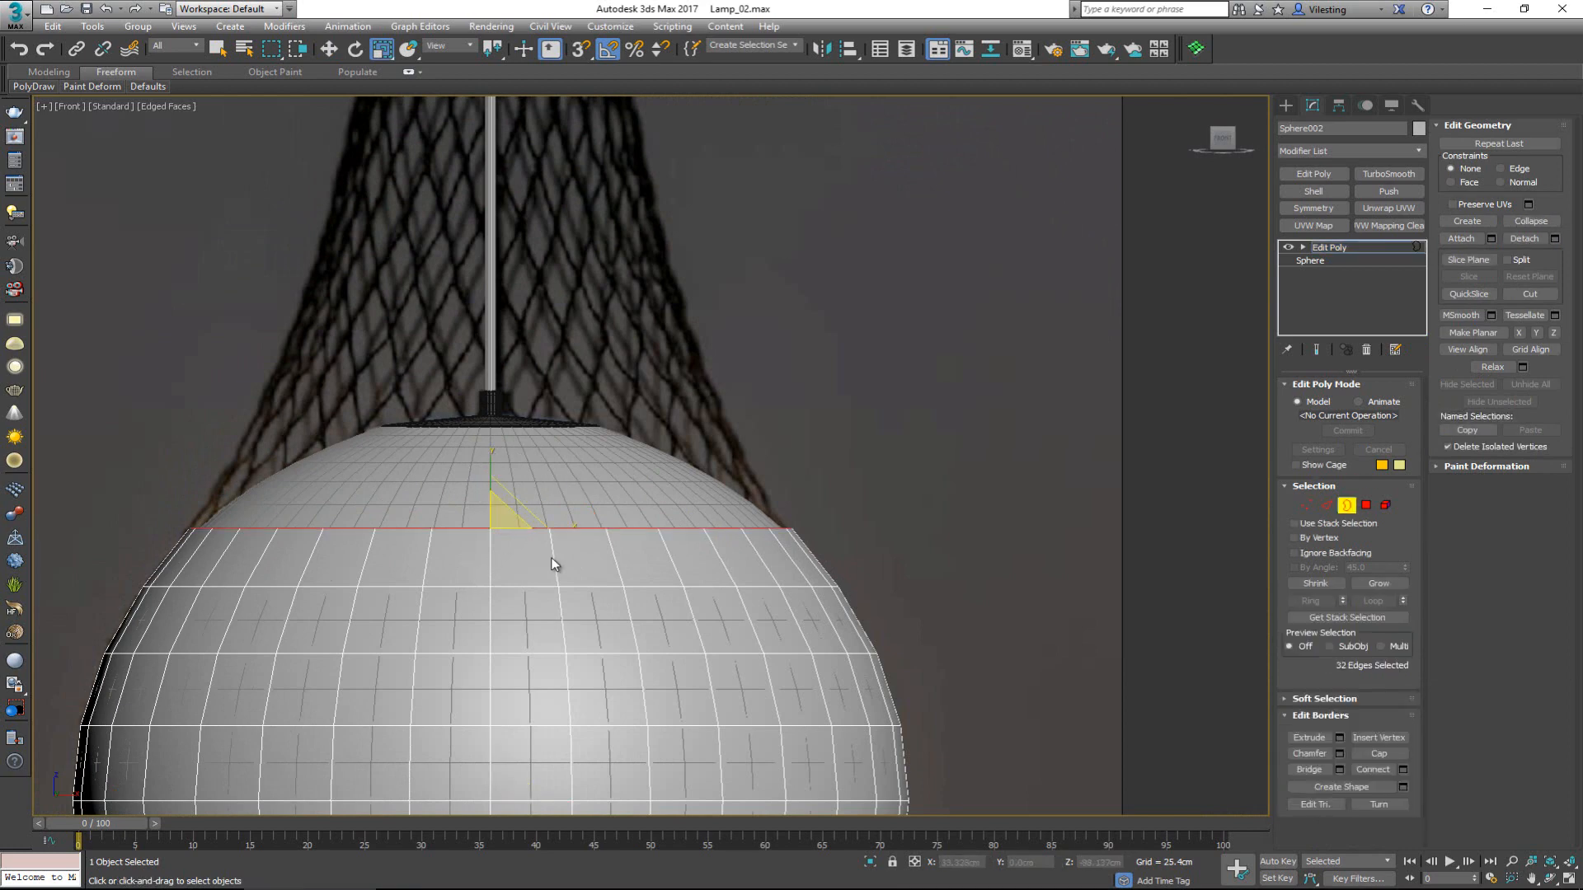
key("alt+w")
middle_click(681, 563)
key("alt+w")
middle_click_drag(681, 562, 754, 553, "alt")
key("w")
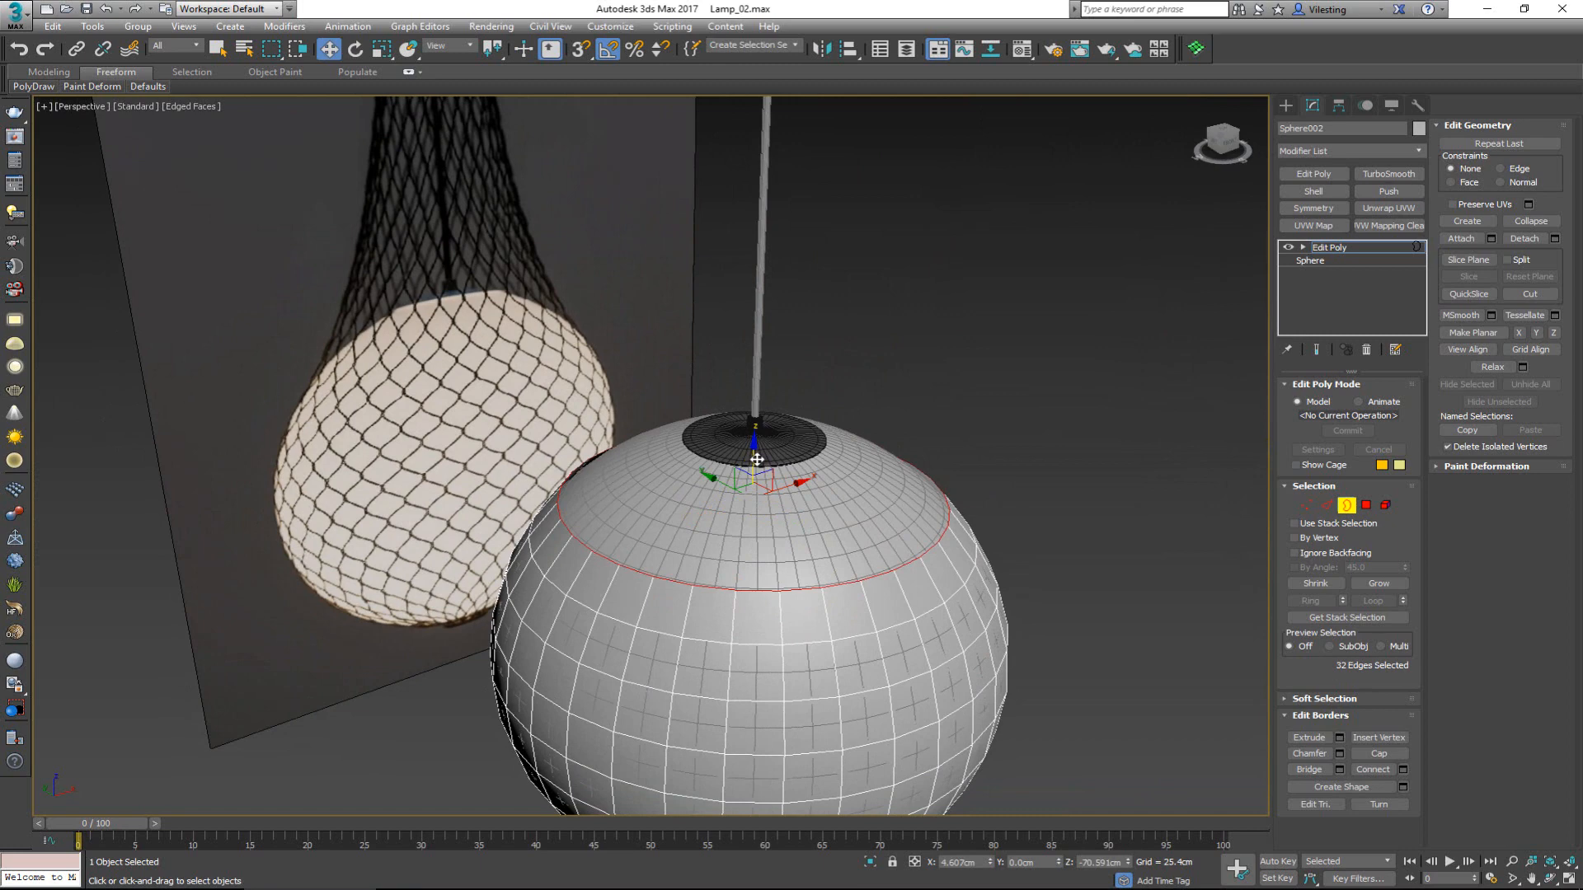
left_click_drag(755, 459, 754, 189, "shift")
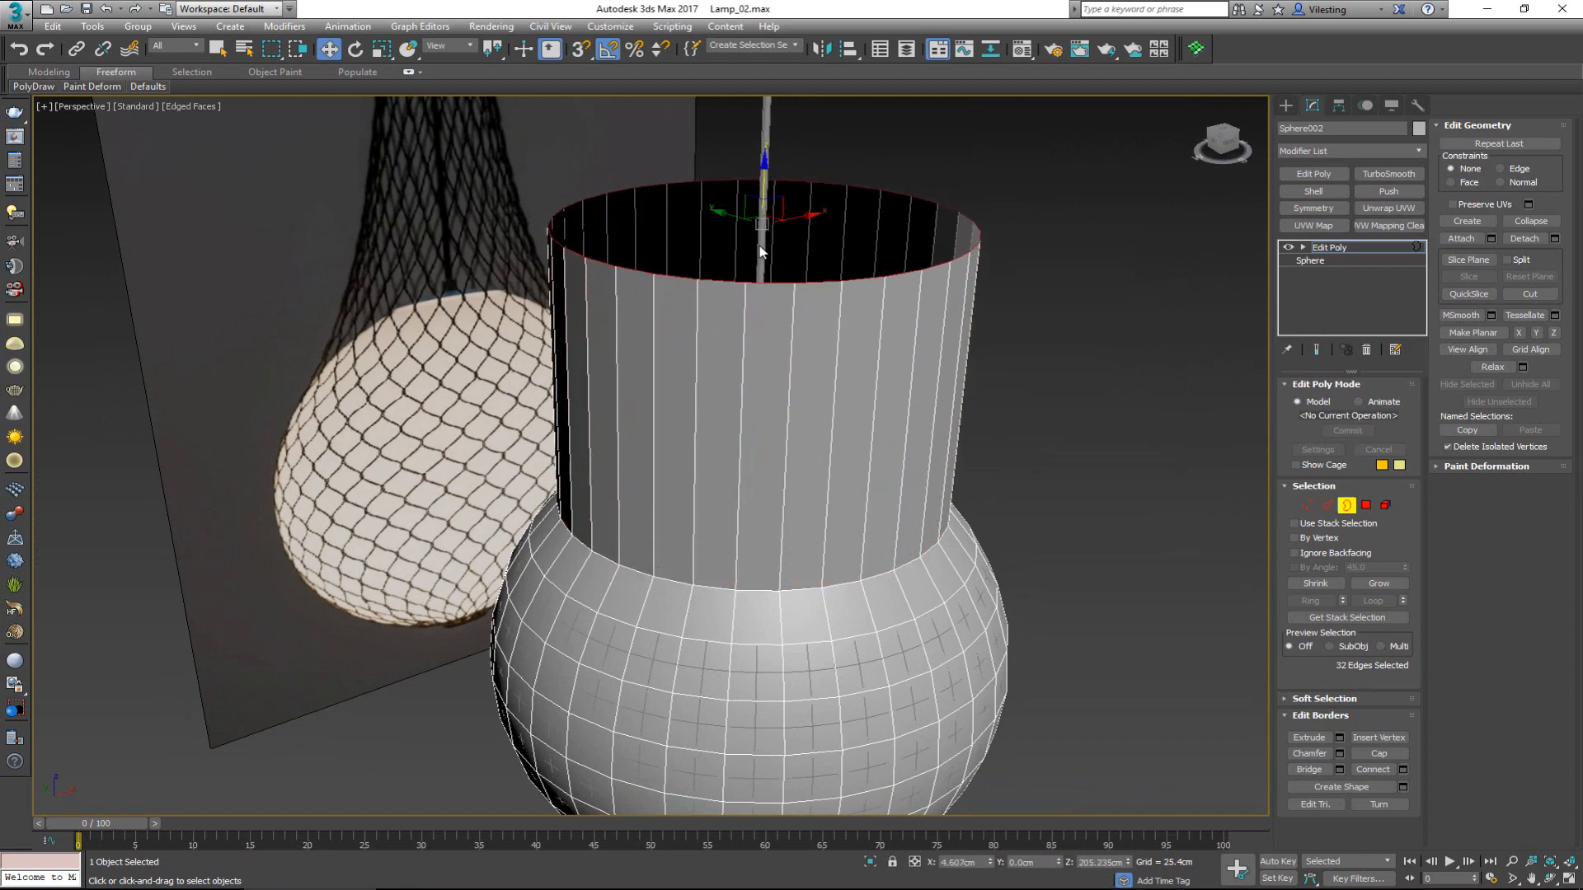
Raise the tube's upper border about 805 cm along Z to the ceiling cap
scroll(774, 489, "down", 5)
middle_click_drag(775, 493, 760, 537, "alt")
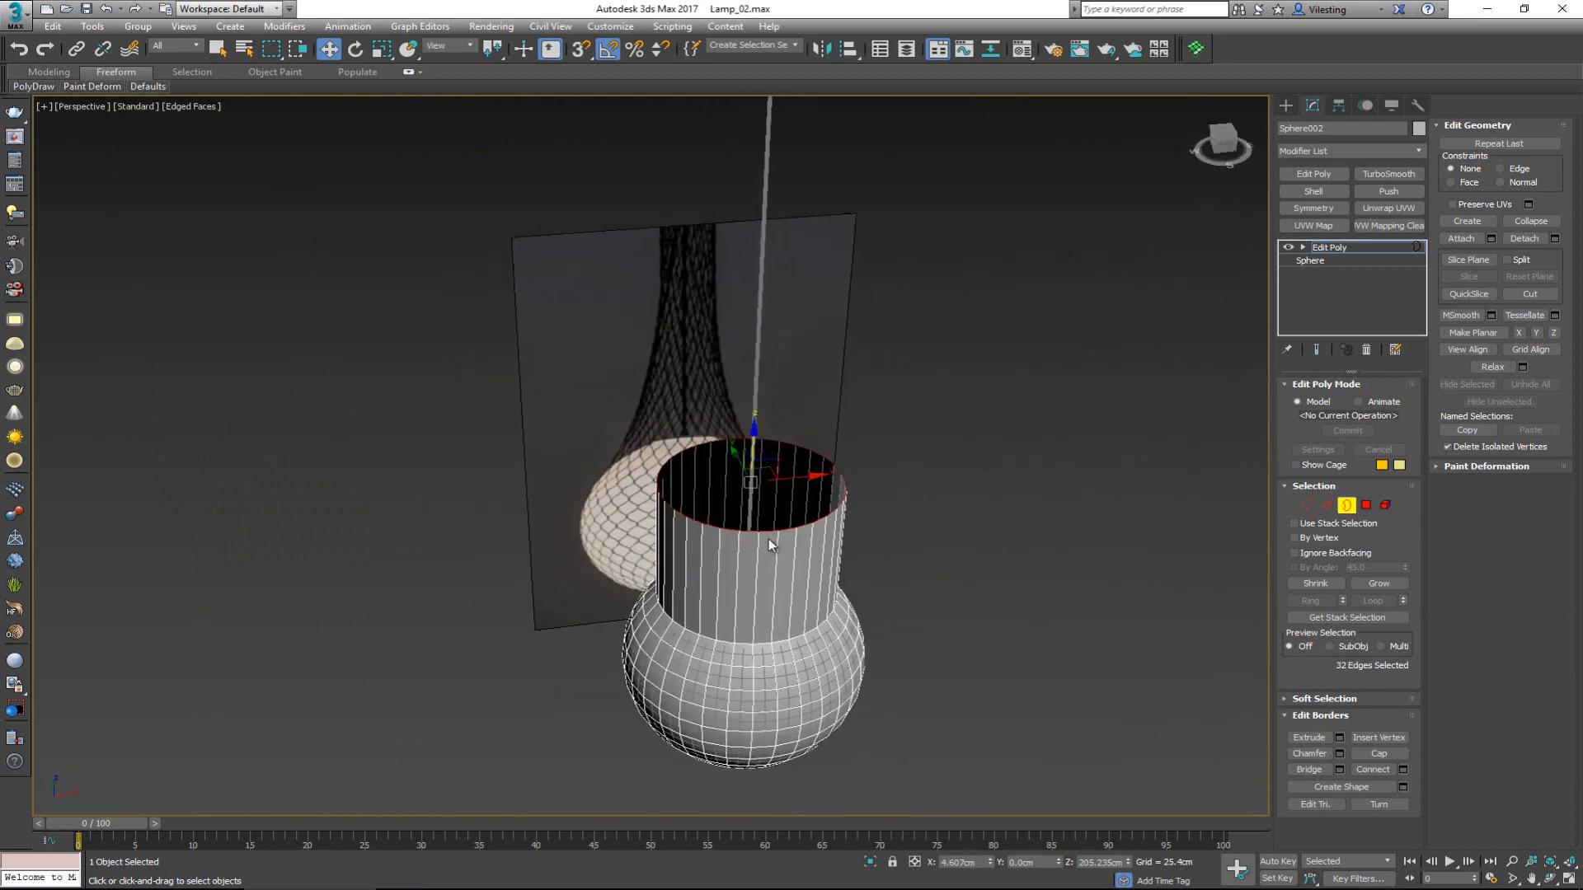
scroll(768, 538, "up", 3)
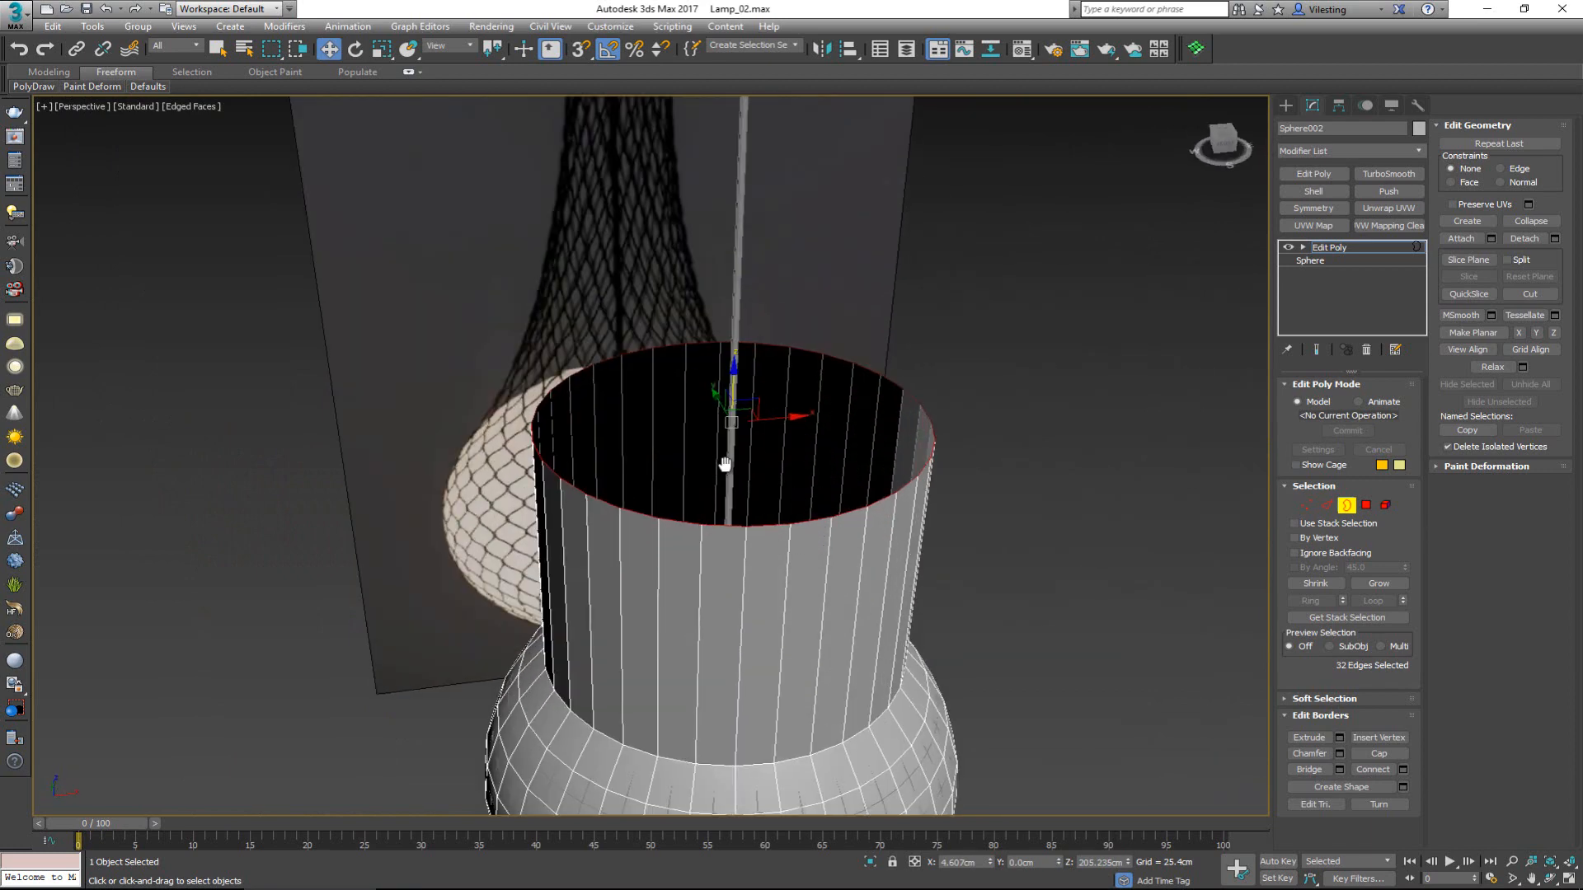
middle_click_drag(726, 459, 729, 557, "alt")
scroll(730, 557, "down", 3)
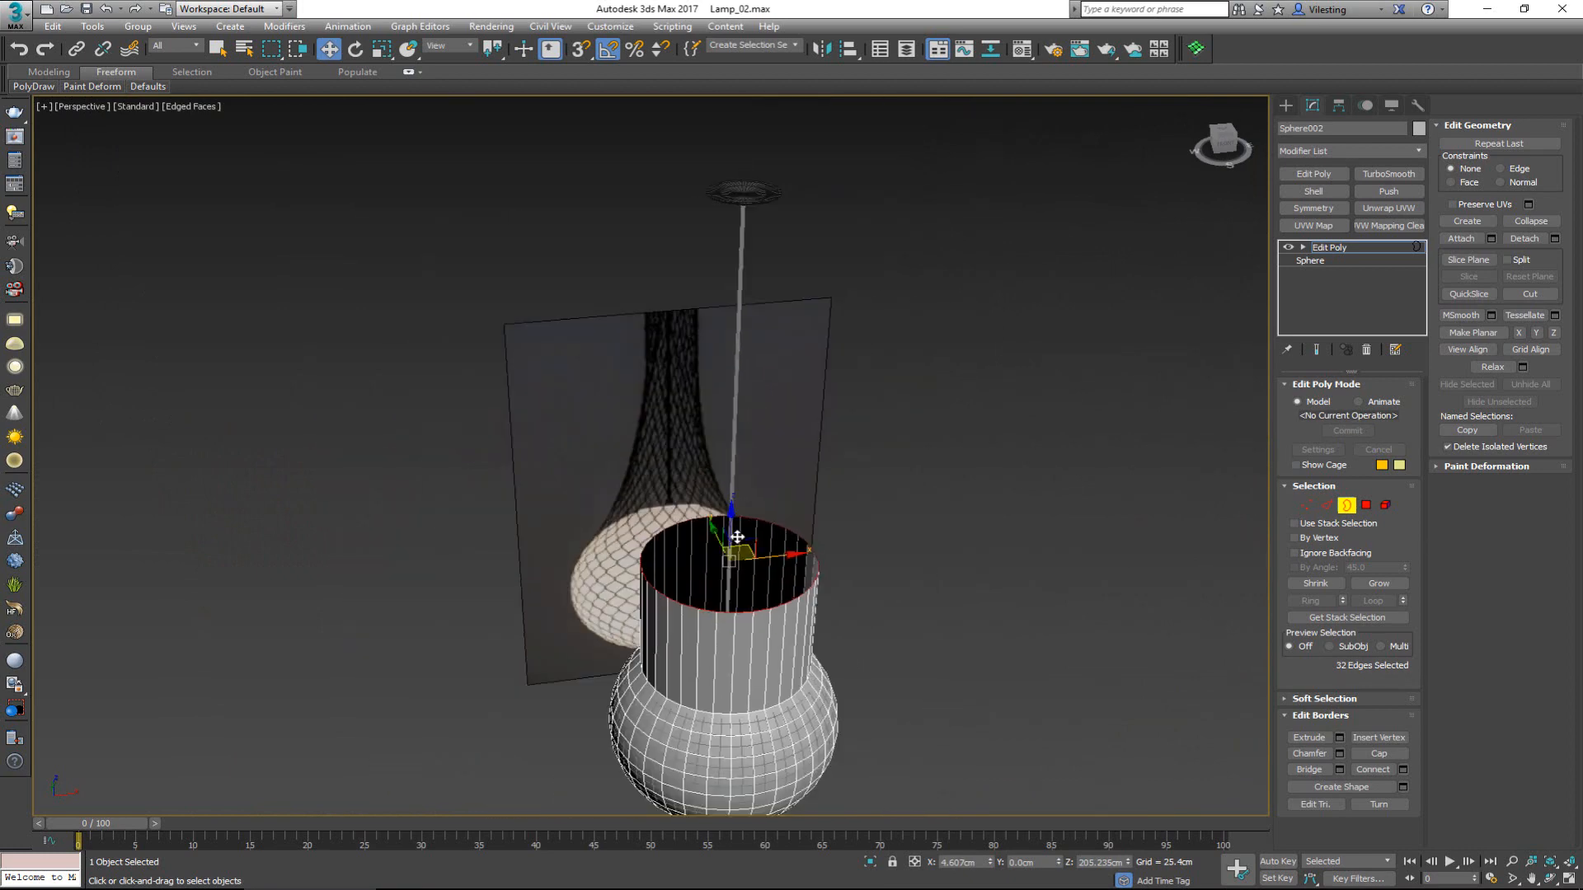
left_click_drag(730, 527, 745, 169, "shift")
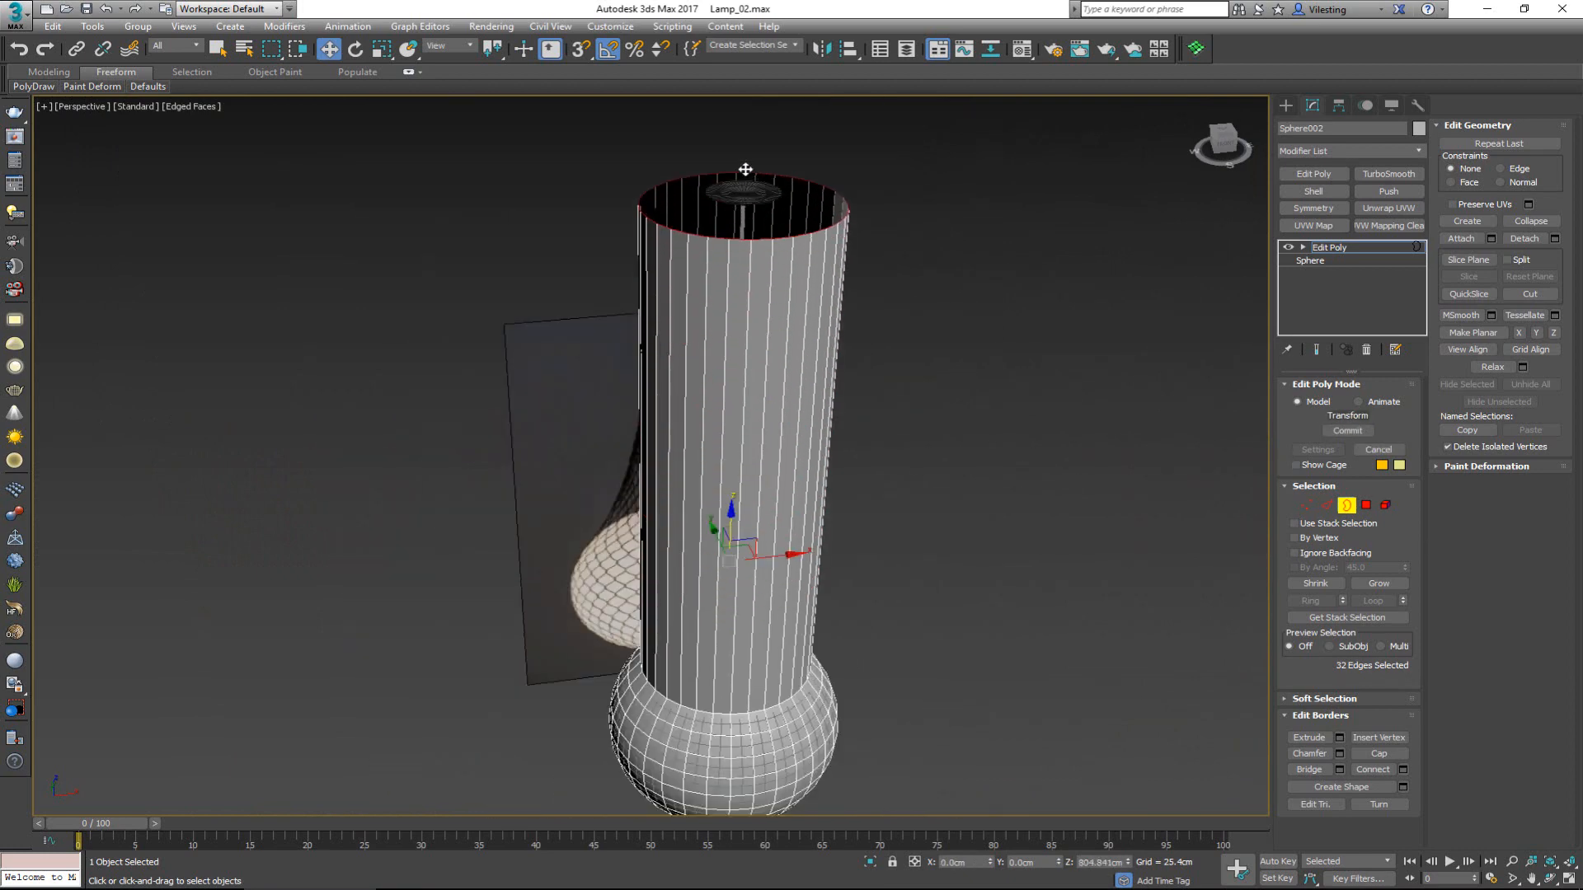
Align the tube's upper border with the ceiling cap's top face and scale it down to the cap's width
scroll(749, 190, "up", 5)
key("alt+w")
scroll(872, 248, "down", 3)
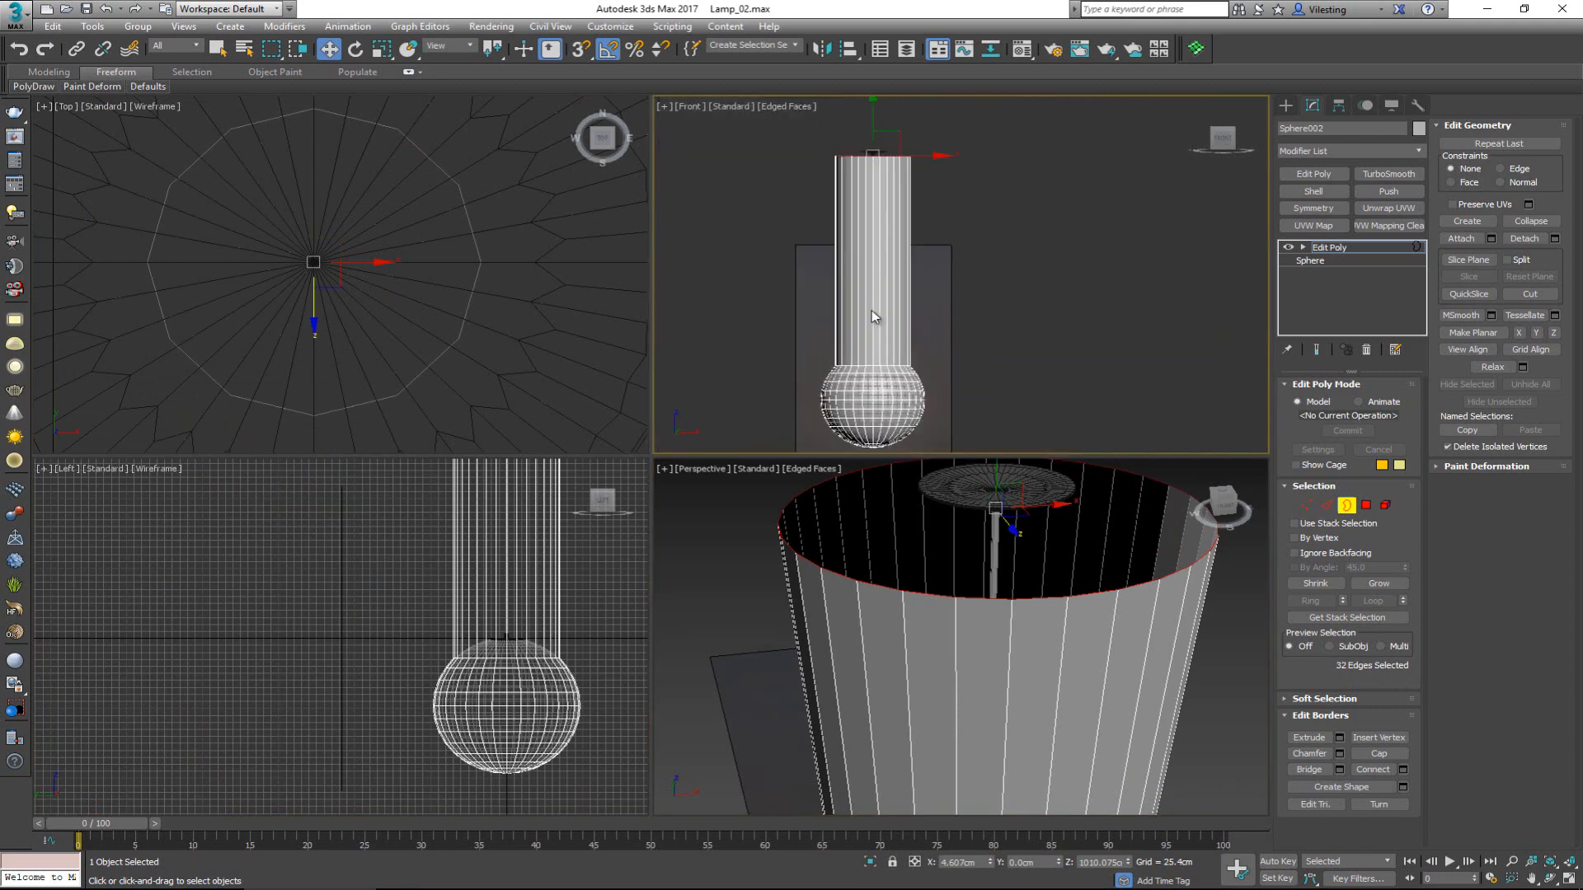
key("alt+w")
scroll(420, 241, "up", 4)
scroll(531, 272, "up", 4)
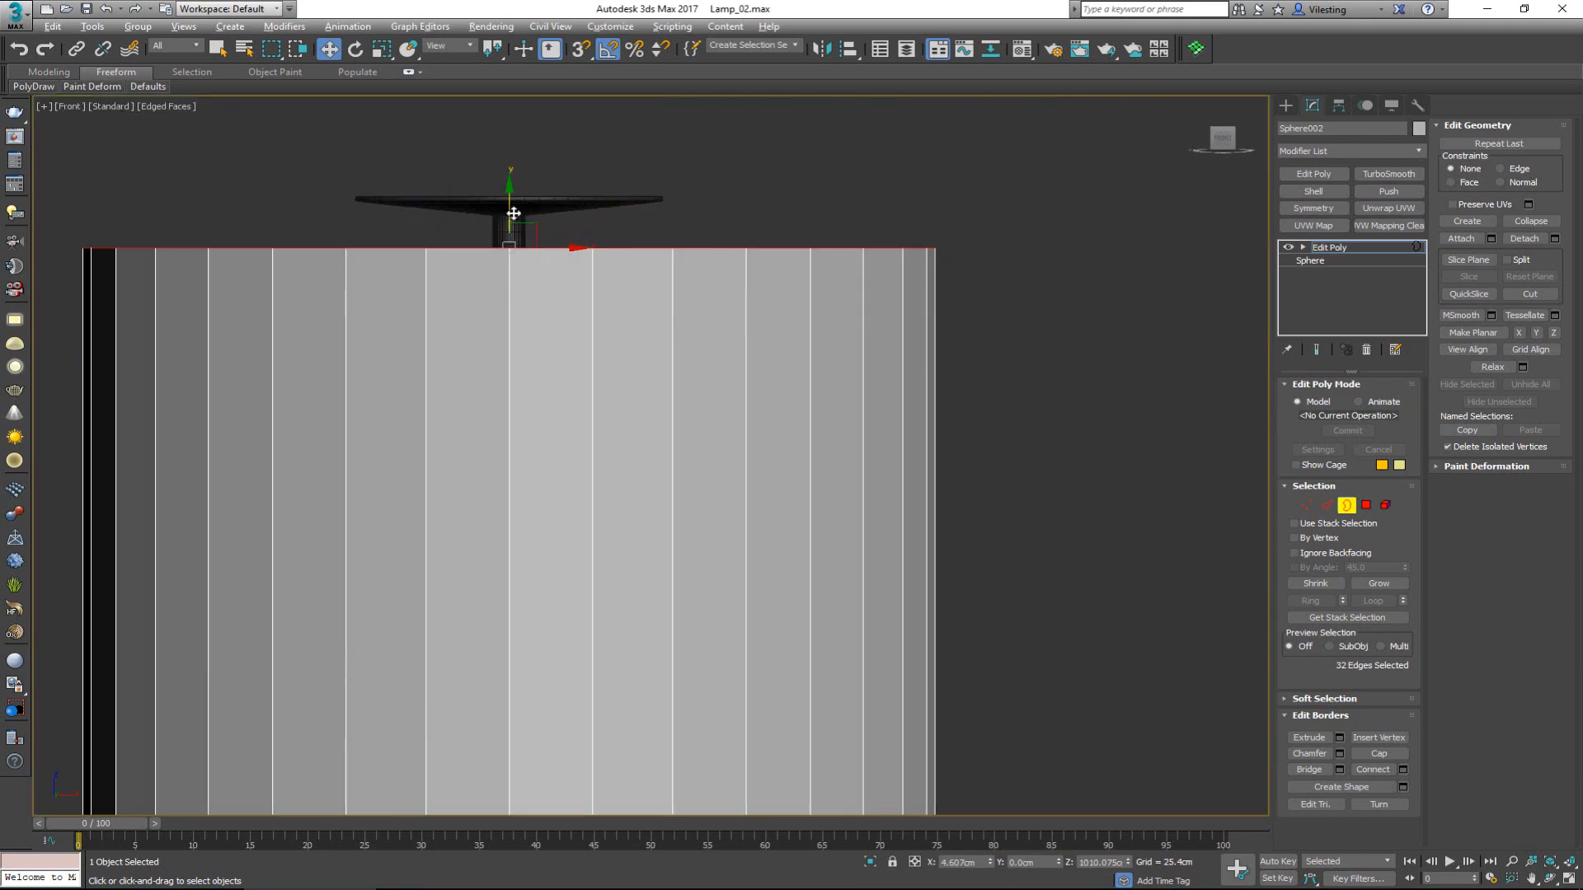
mouse_move(511, 216)
left_mouse_down()
mouse_move(512, 173)
mouse_move(532, 152)
mouse_move(533, 234)
left_mouse_up()
key("r")
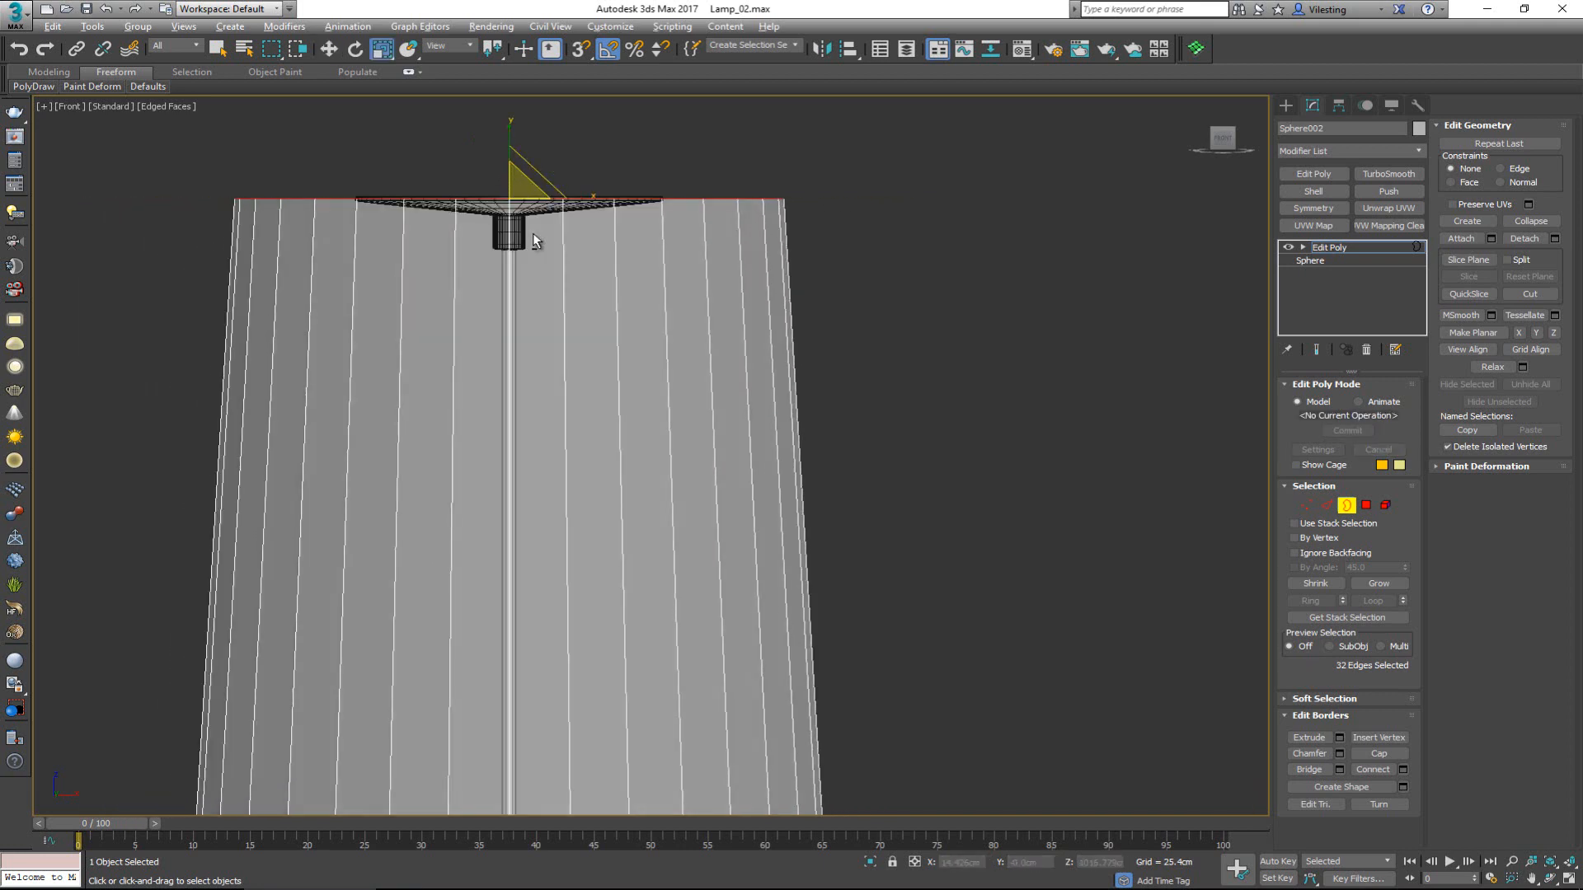
left_click_drag(521, 182, 541, 243)
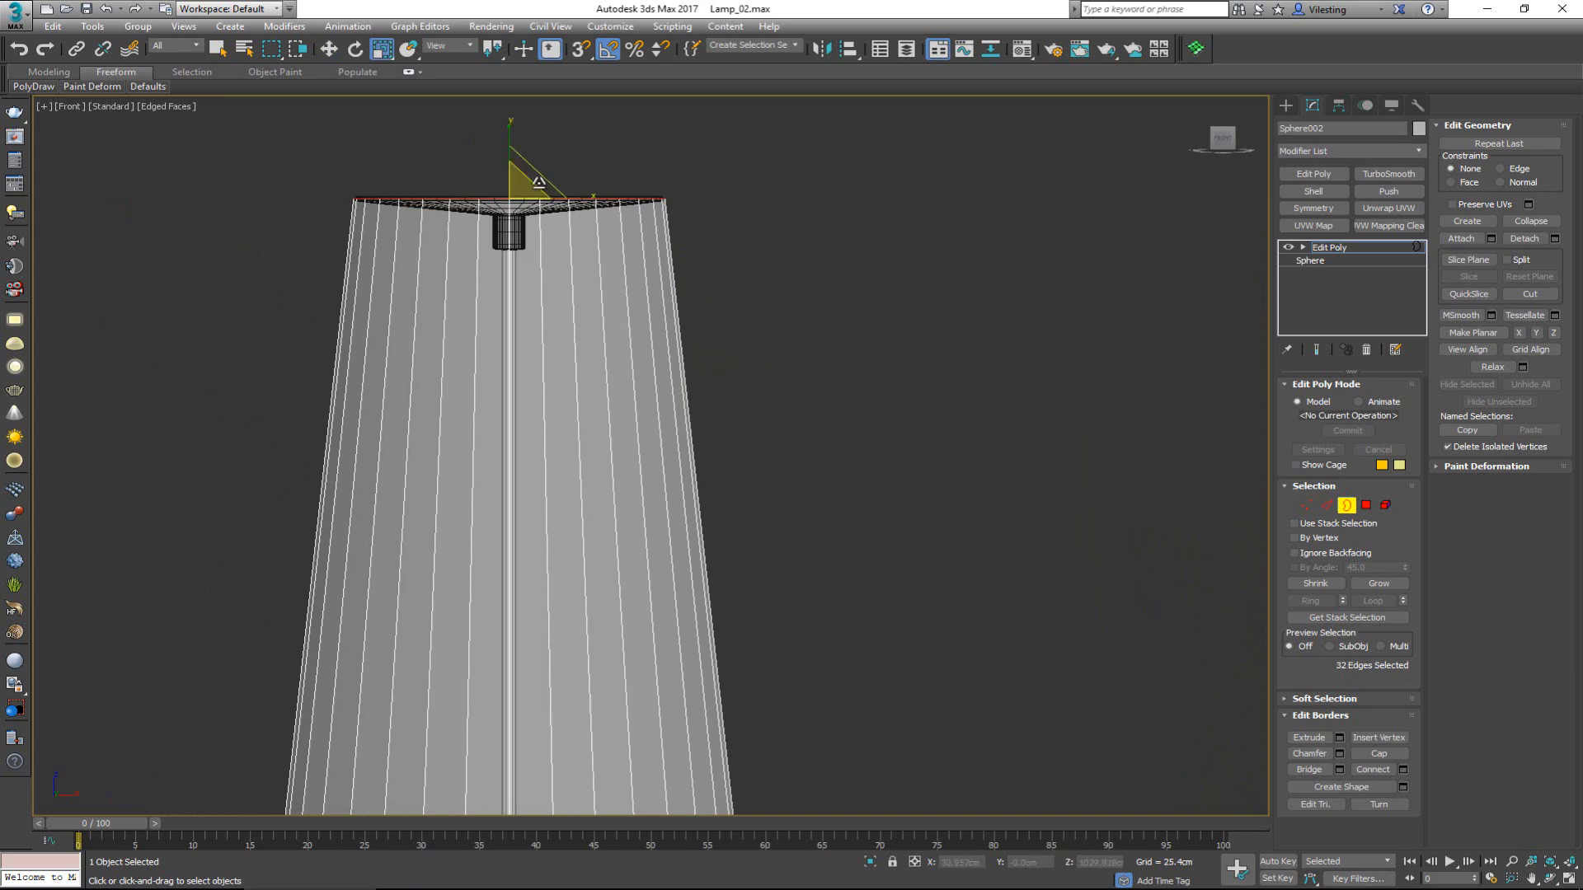
Examine the tapered net shape from ceiling cap to globe bottom against the reference image in the front view
middle_click_drag(511, 279, 515, 171)
scroll(516, 174, "down", 5)
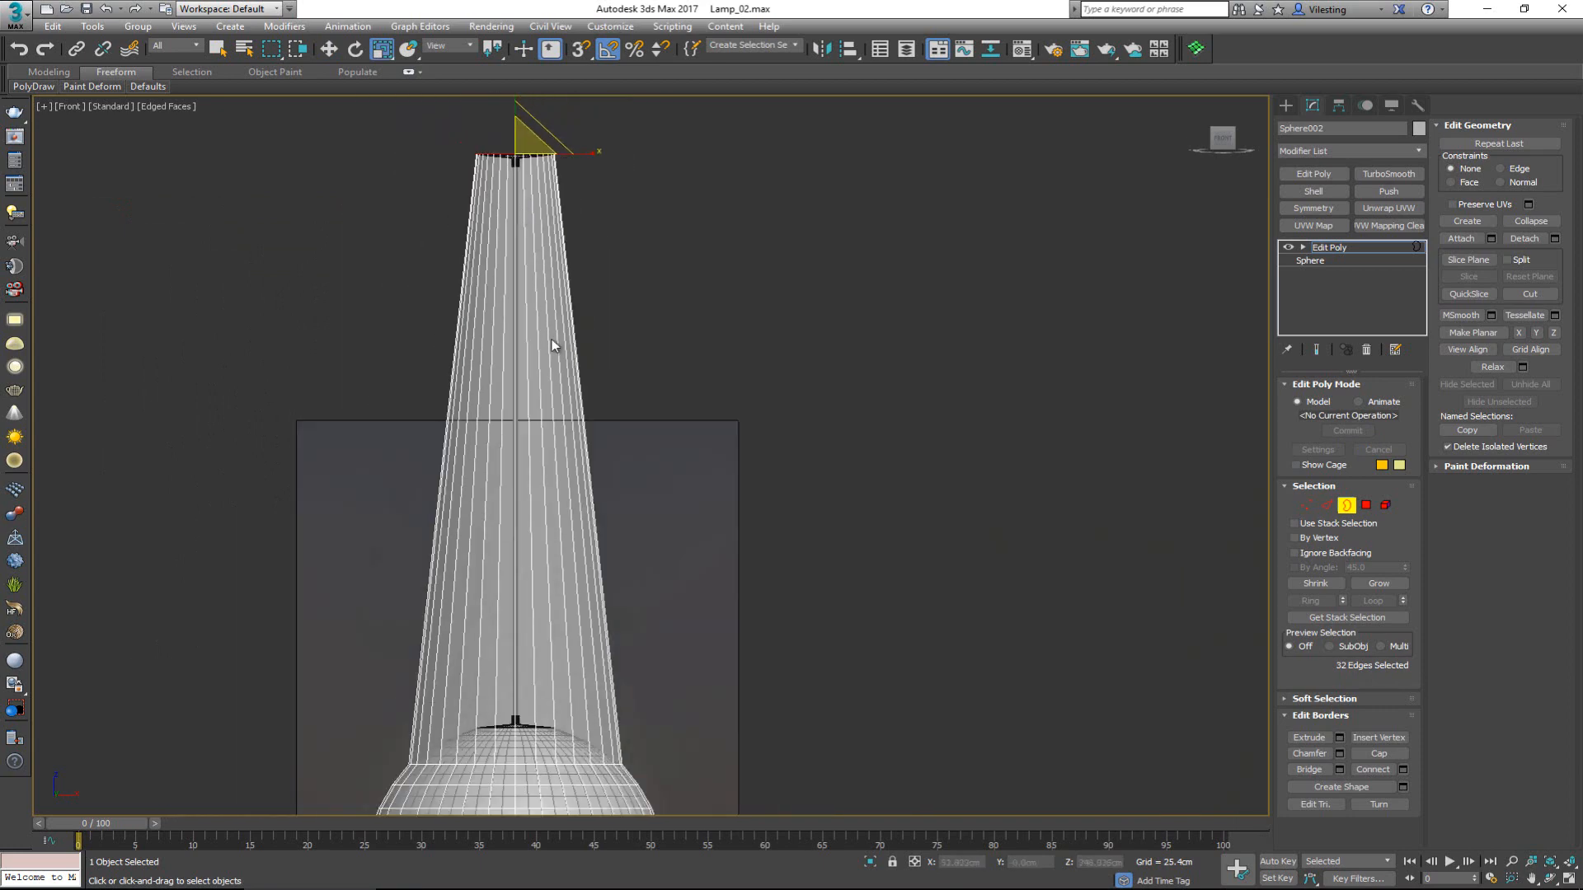
middle_click_drag(553, 433, 563, 210)
scroll(519, 396, "up", 5)
scroll(512, 407, "down", 3)
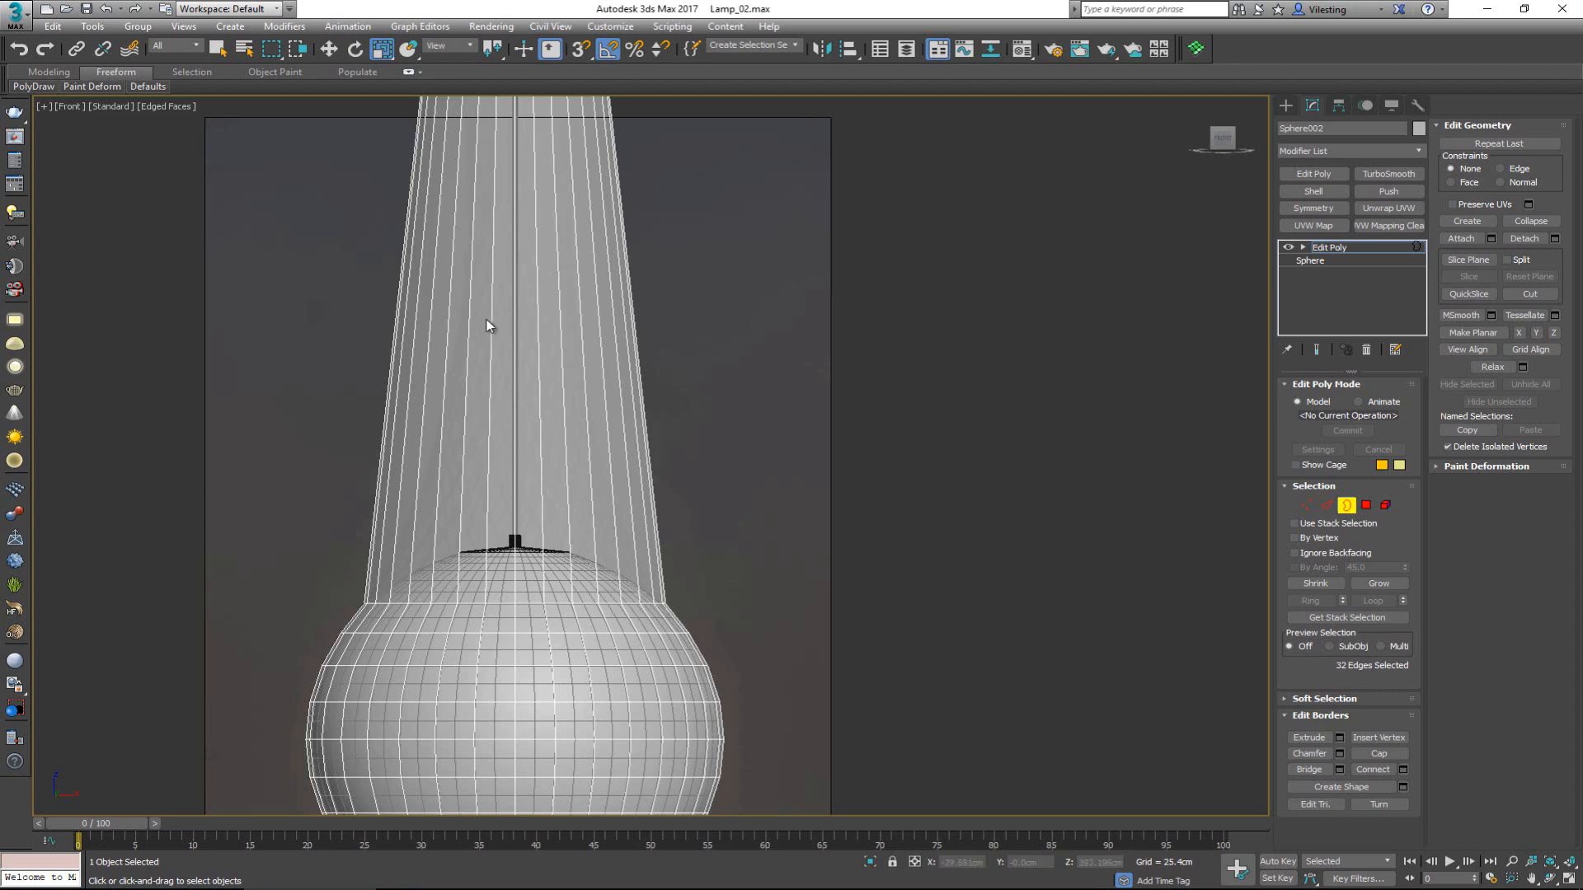
scroll(530, 486, "down", 3)
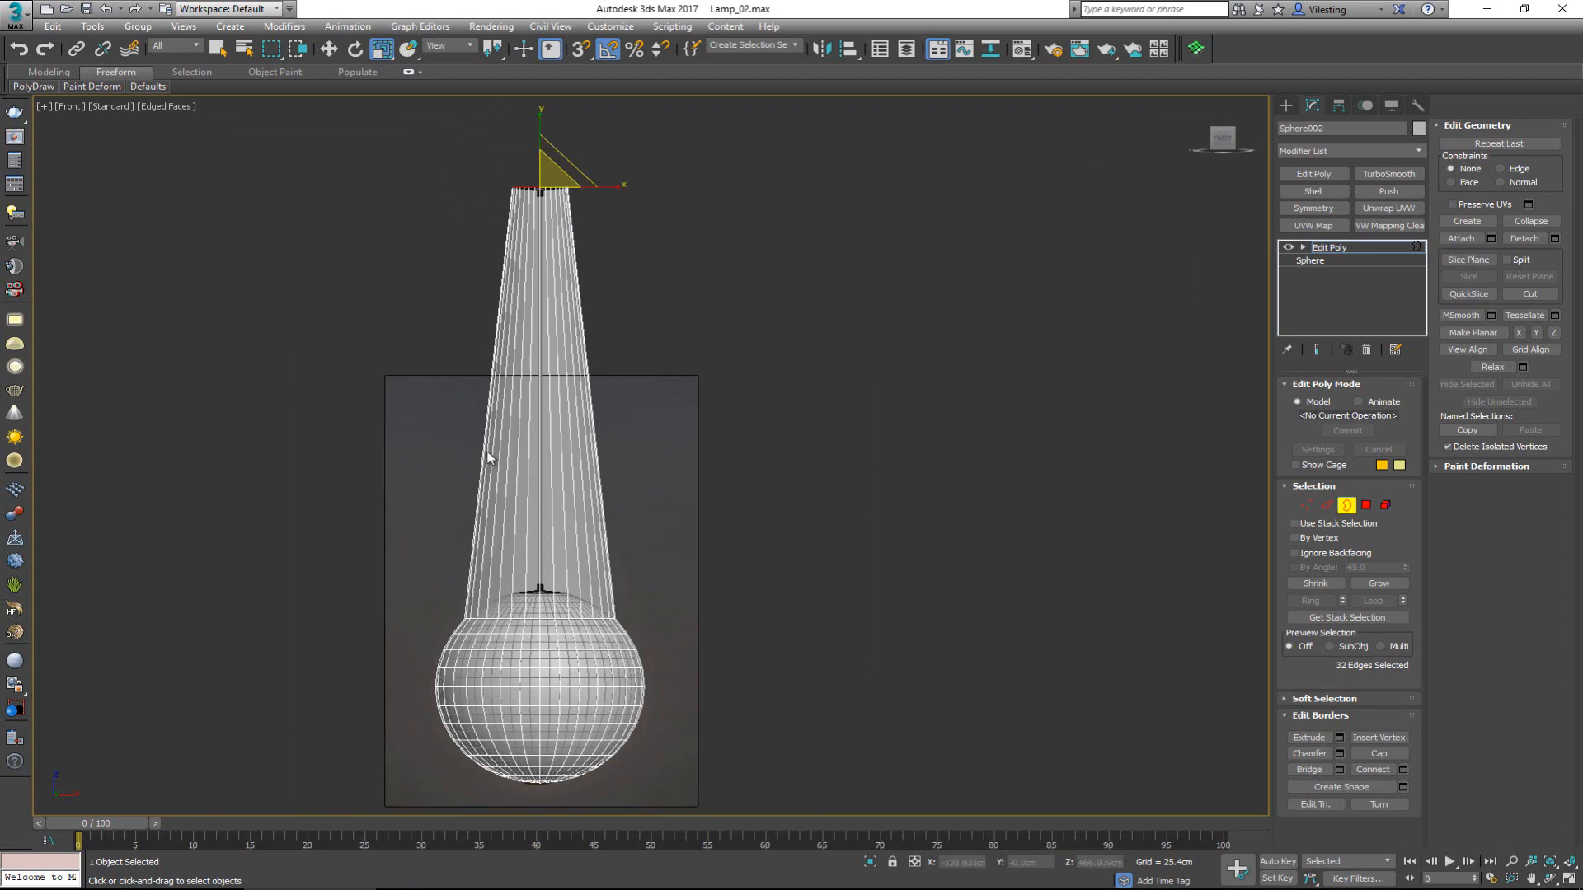
scroll(505, 515, "up", 3)
scroll(505, 676, "down", 3)
scroll(571, 680, "up", 3)
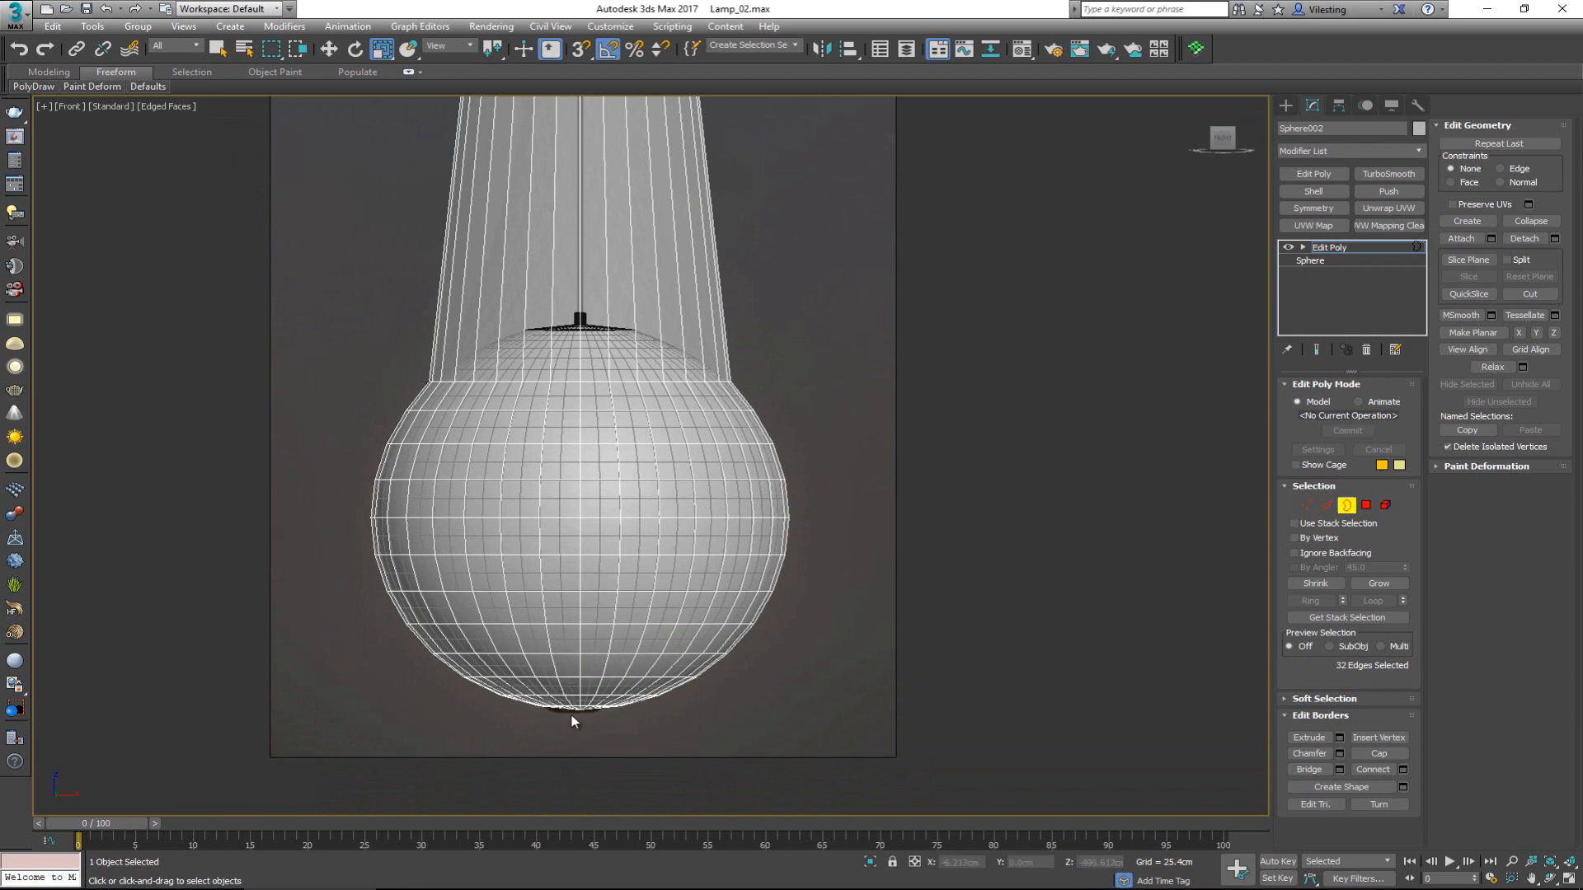
middle_click_drag(563, 317, 562, 591)
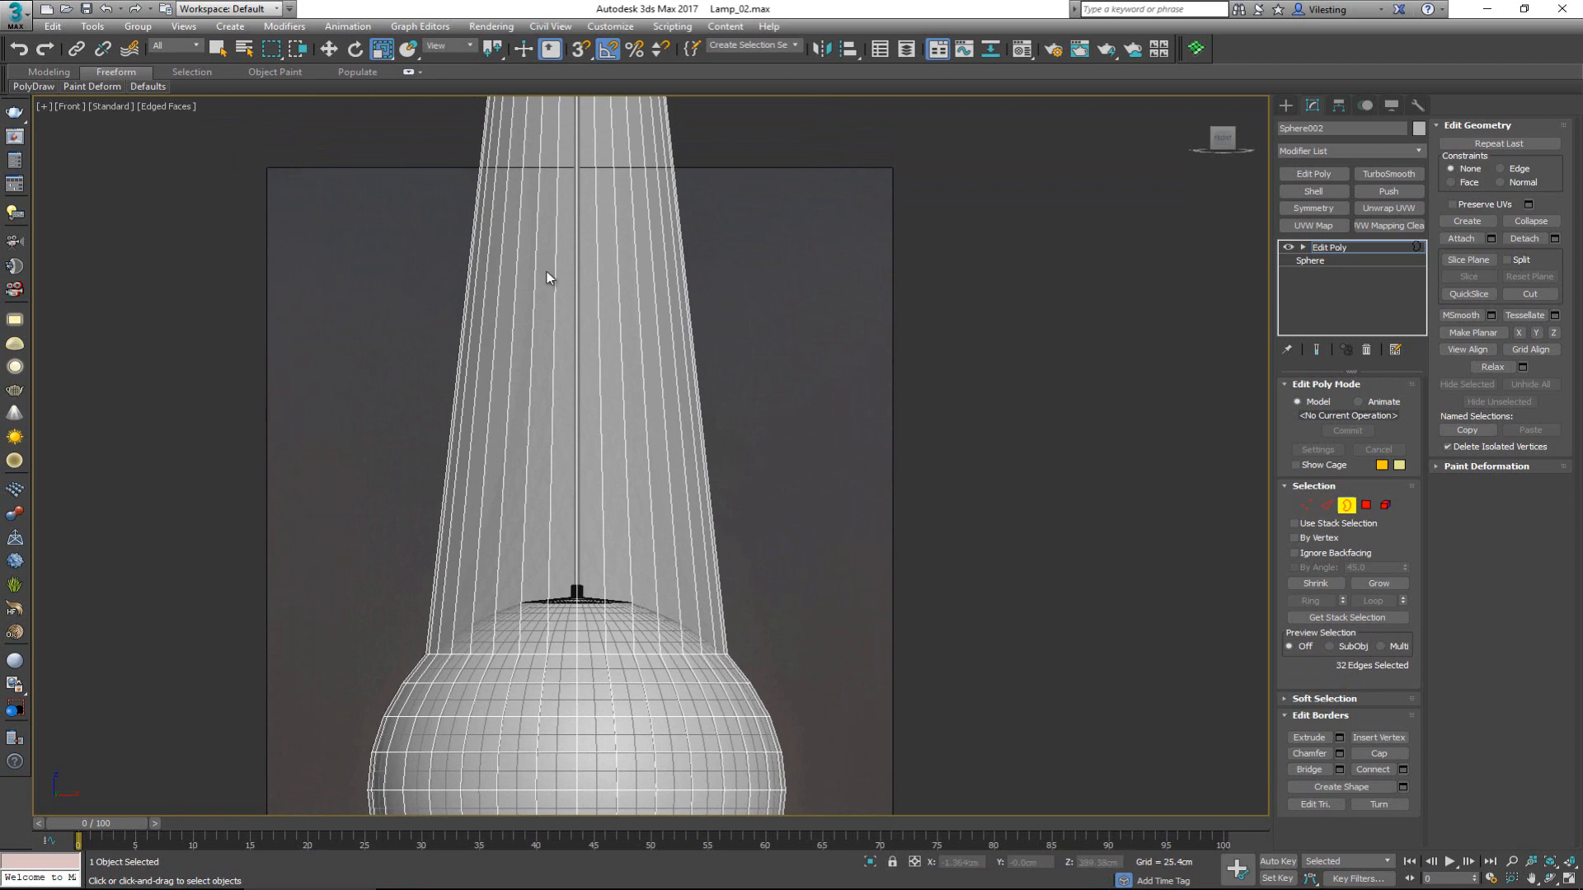
scroll(464, 313, "down", 3)
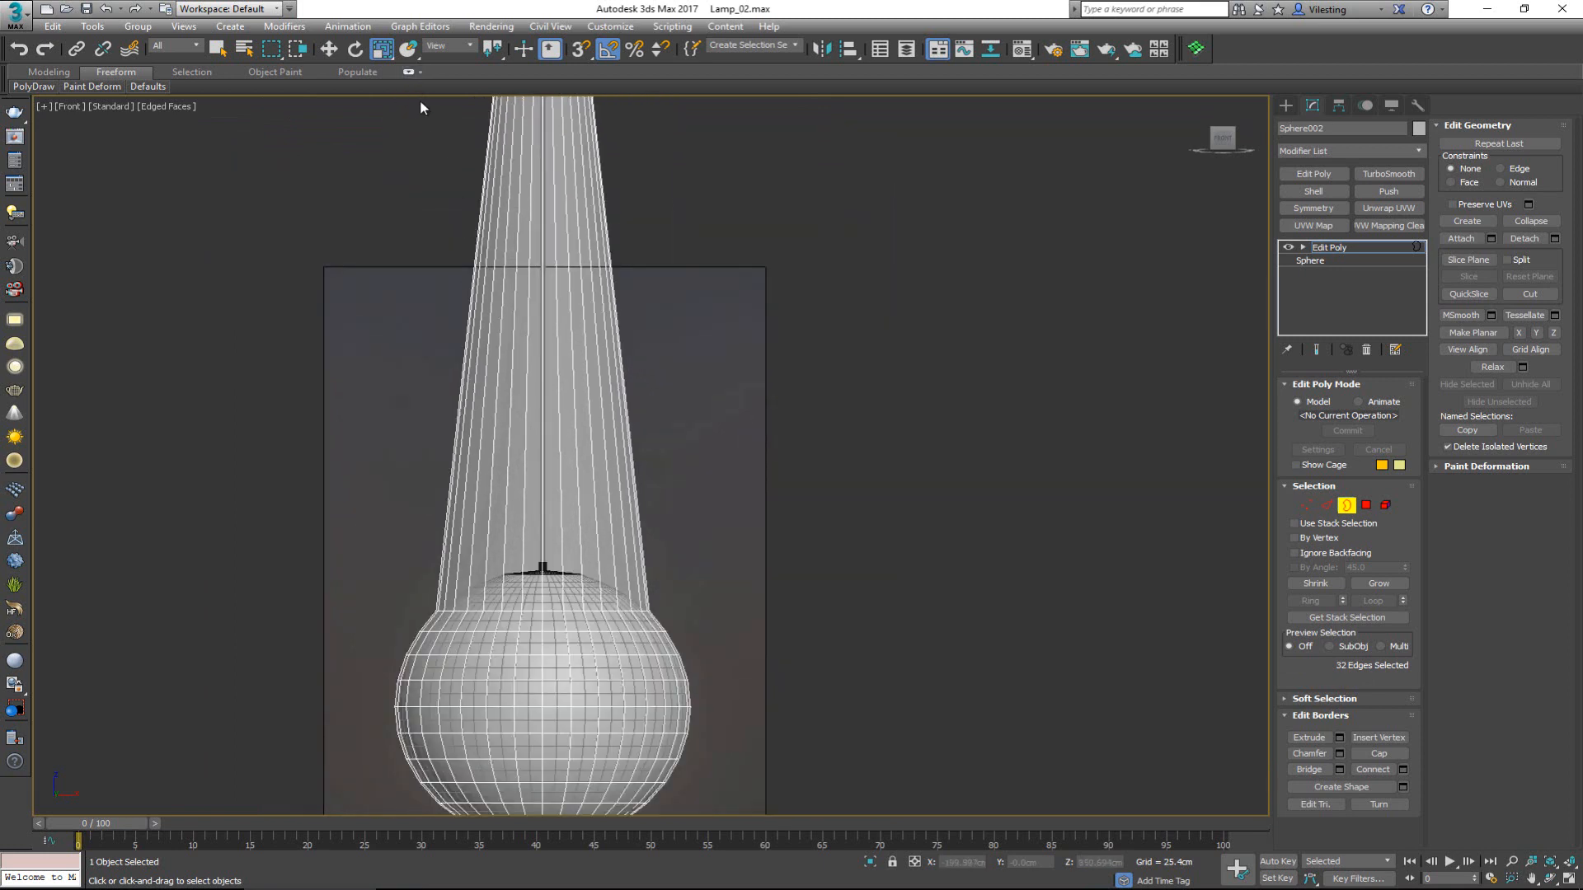
Insert an edge loop with Swift Loop around the net's tapered tube, between the reference image's upper edge and the globe
key("2")
left_click(408, 72)
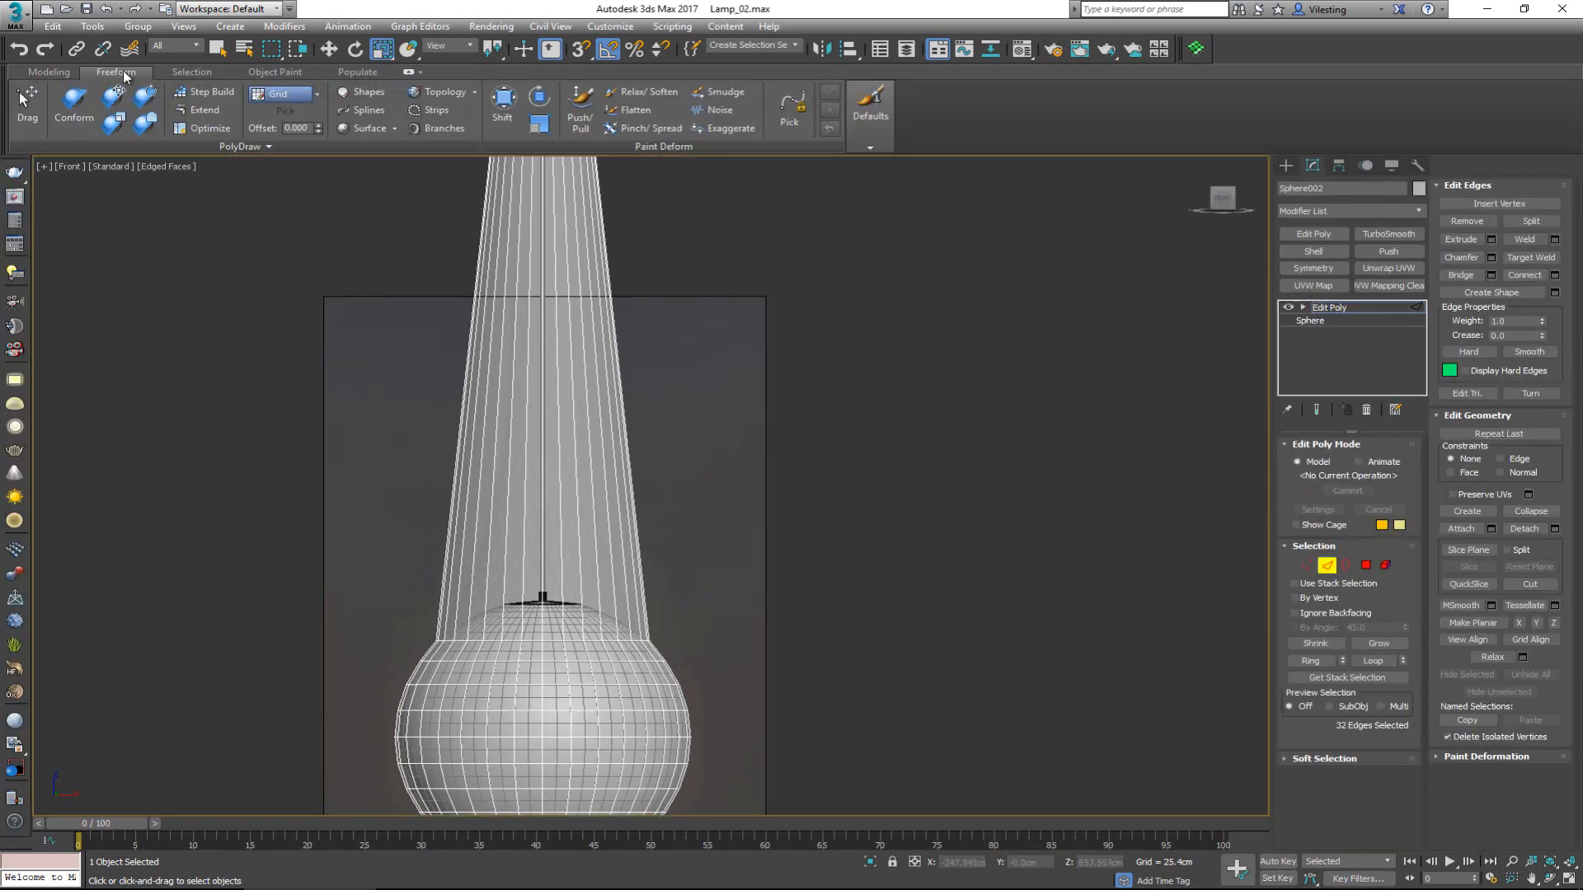
left_click(51, 71)
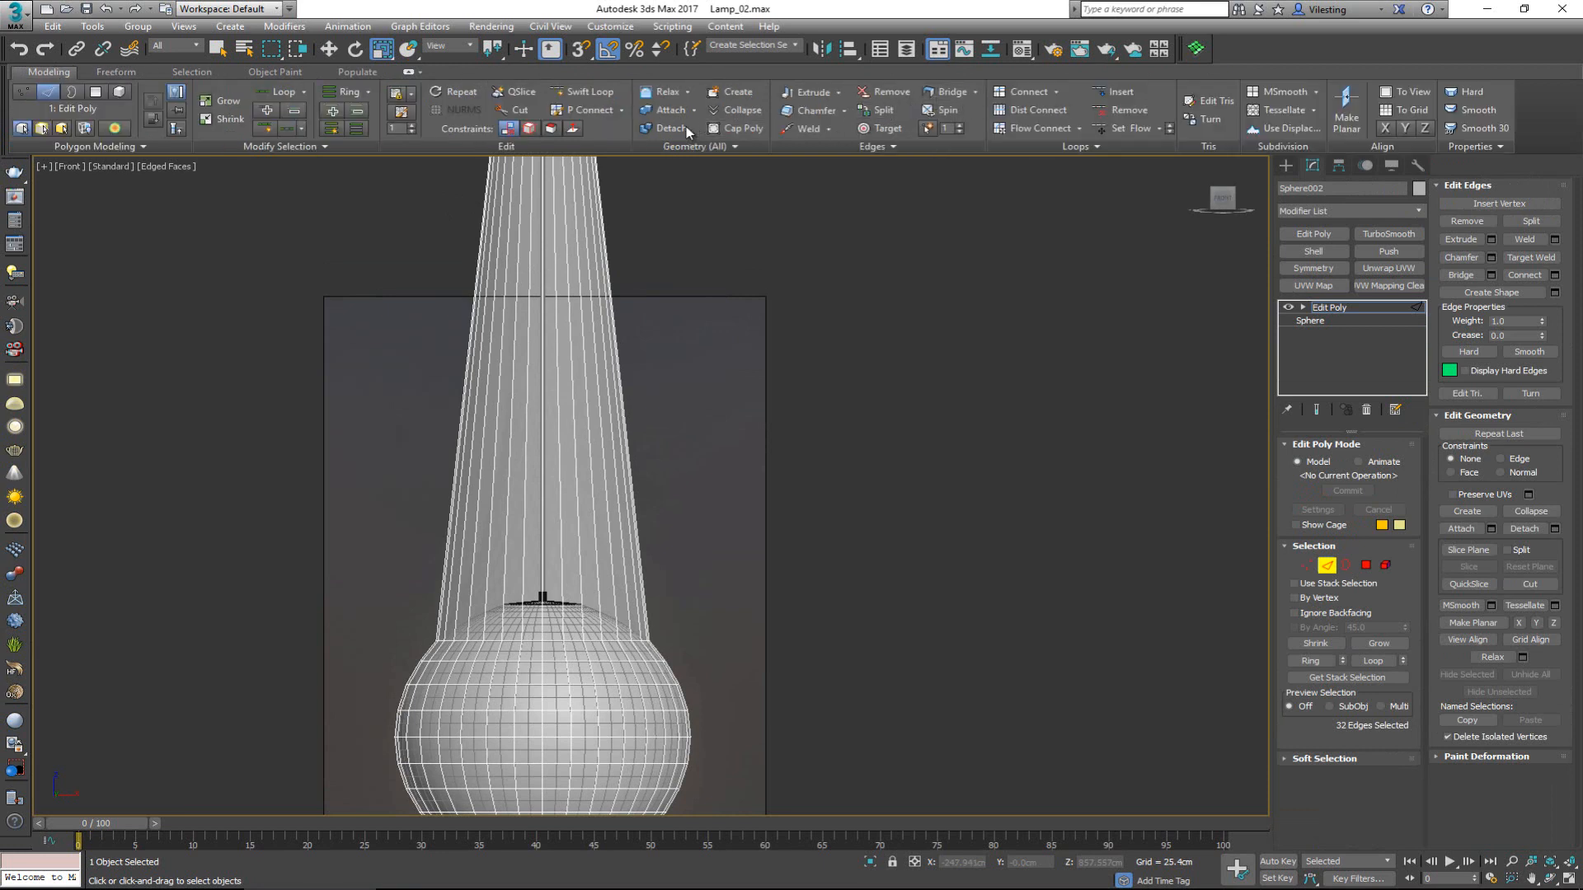
left_click(589, 94)
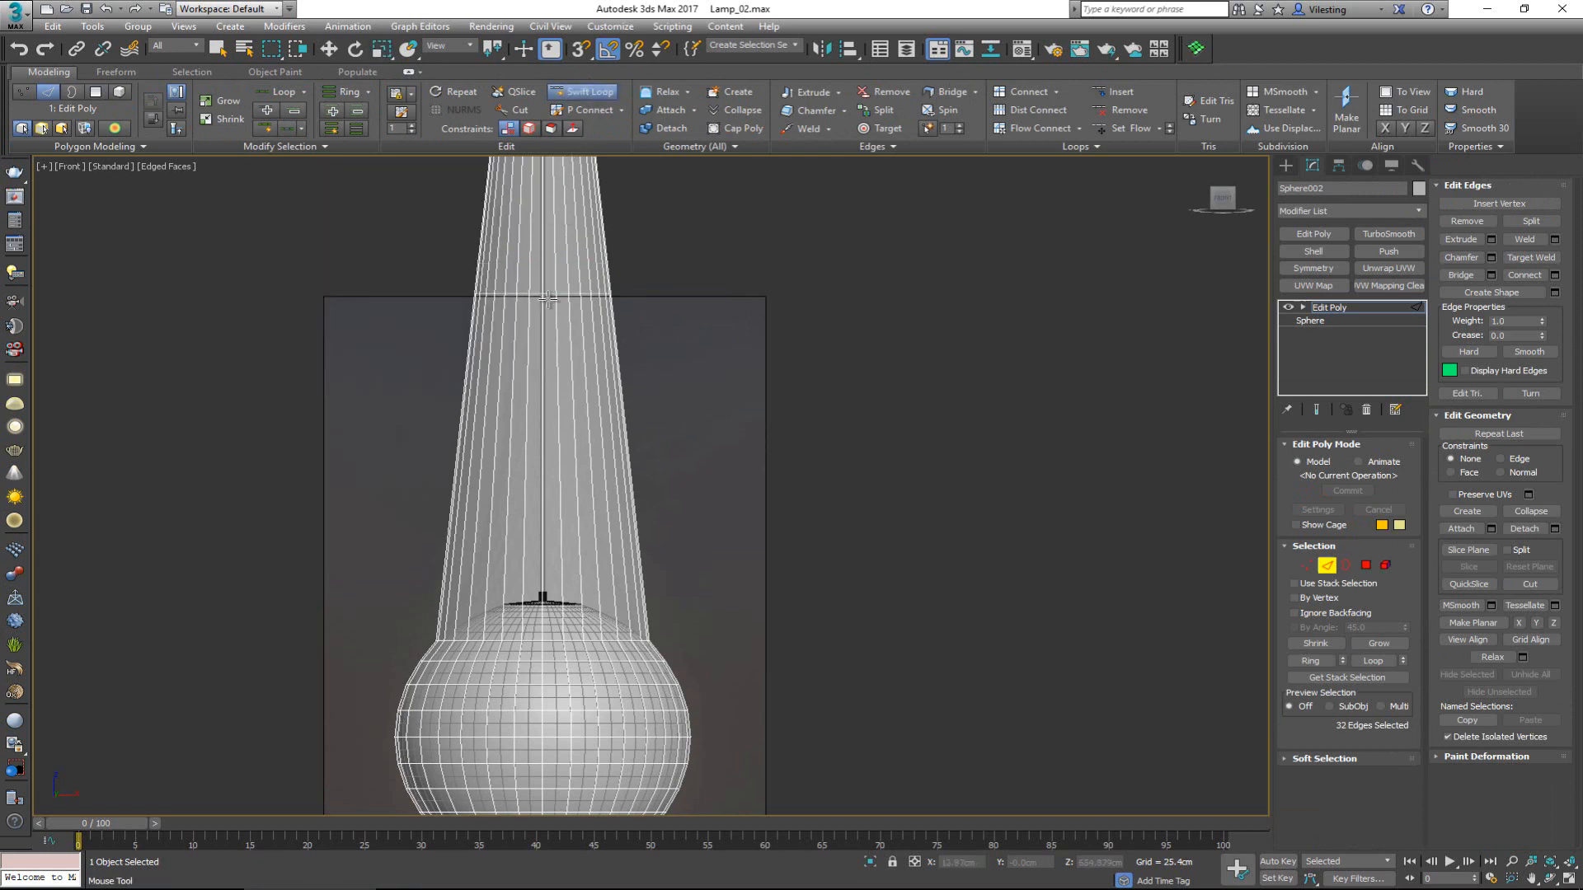
left_click(542, 398)
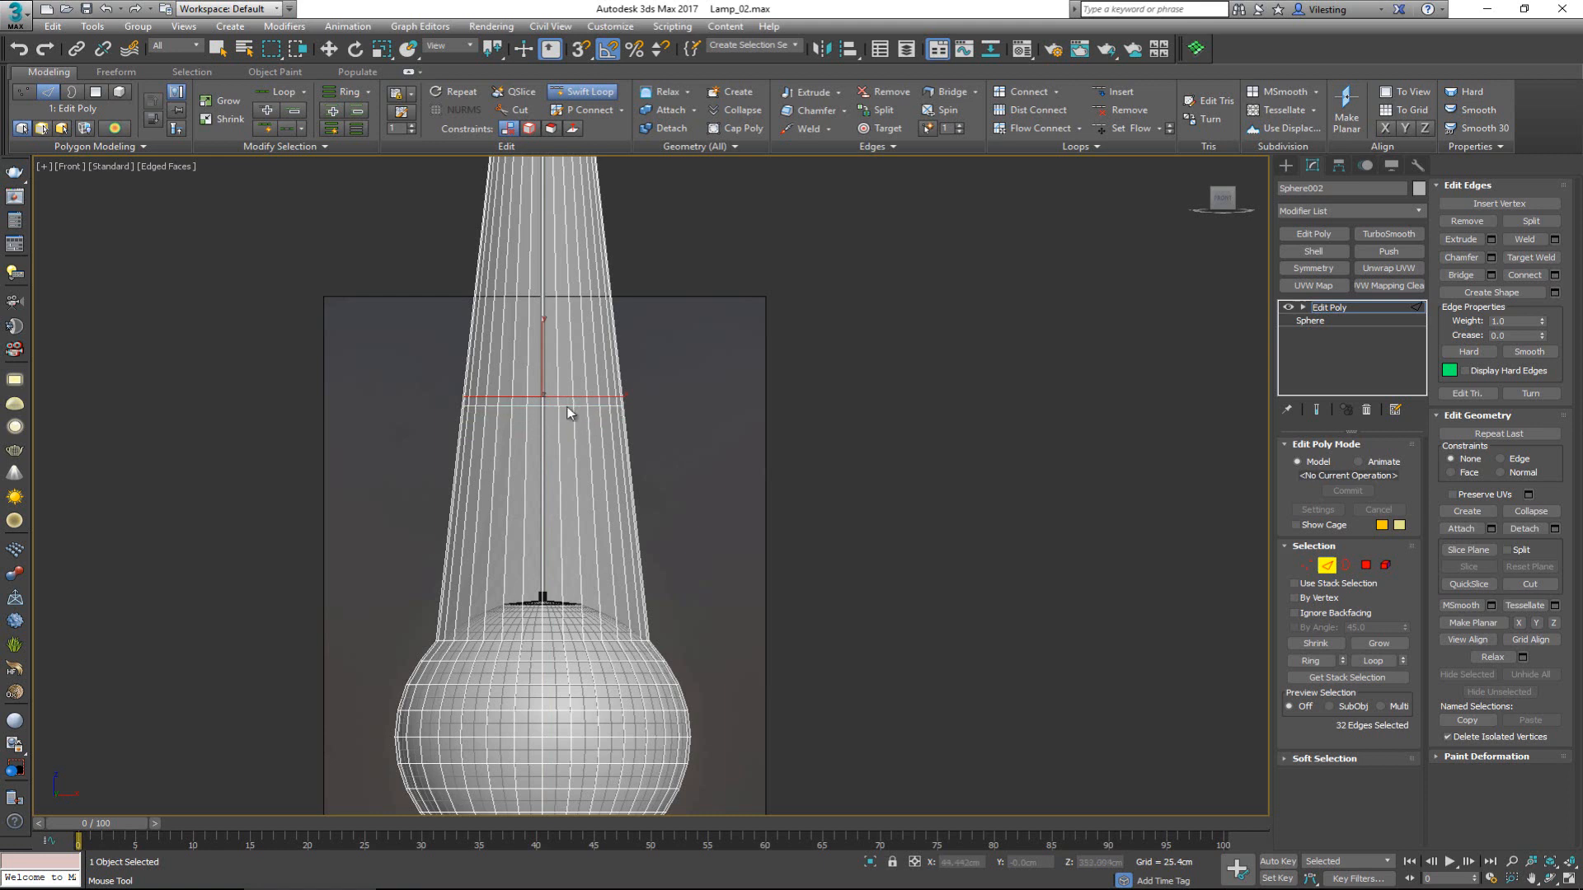
Scale the new edge loop inward to the width of the narrow neck in the reference image
key("w")
key("r")
mouse_move(564, 402)
left_mouse_down()
mouse_move(565, 560)
mouse_move(560, 395)
left_mouse_up()
scroll(561, 379, "up", 4)
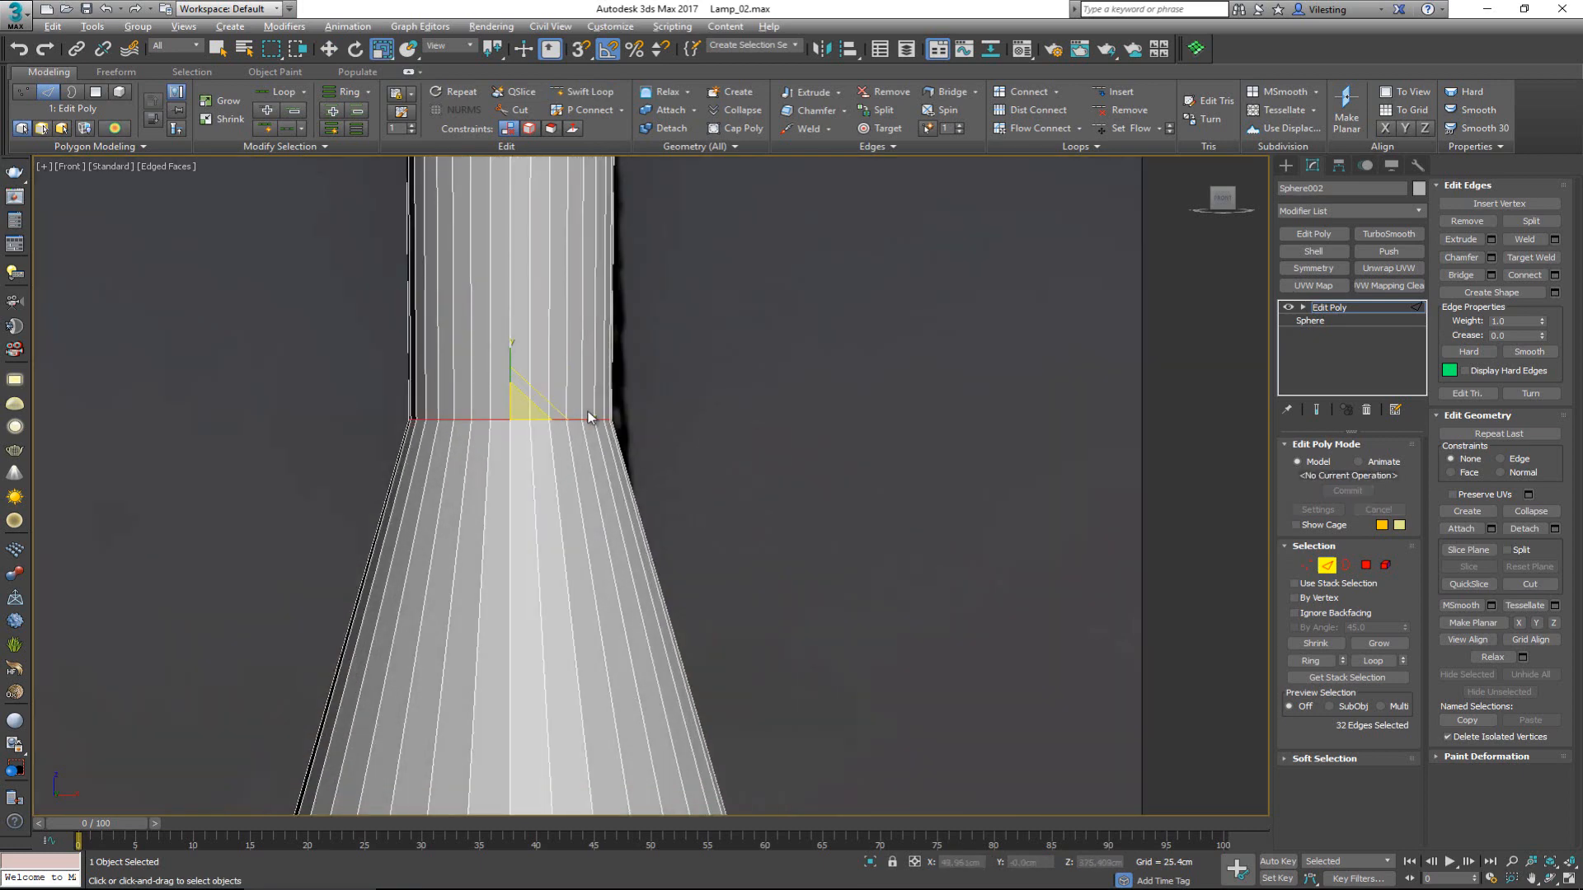
scroll(588, 416, "down", 4)
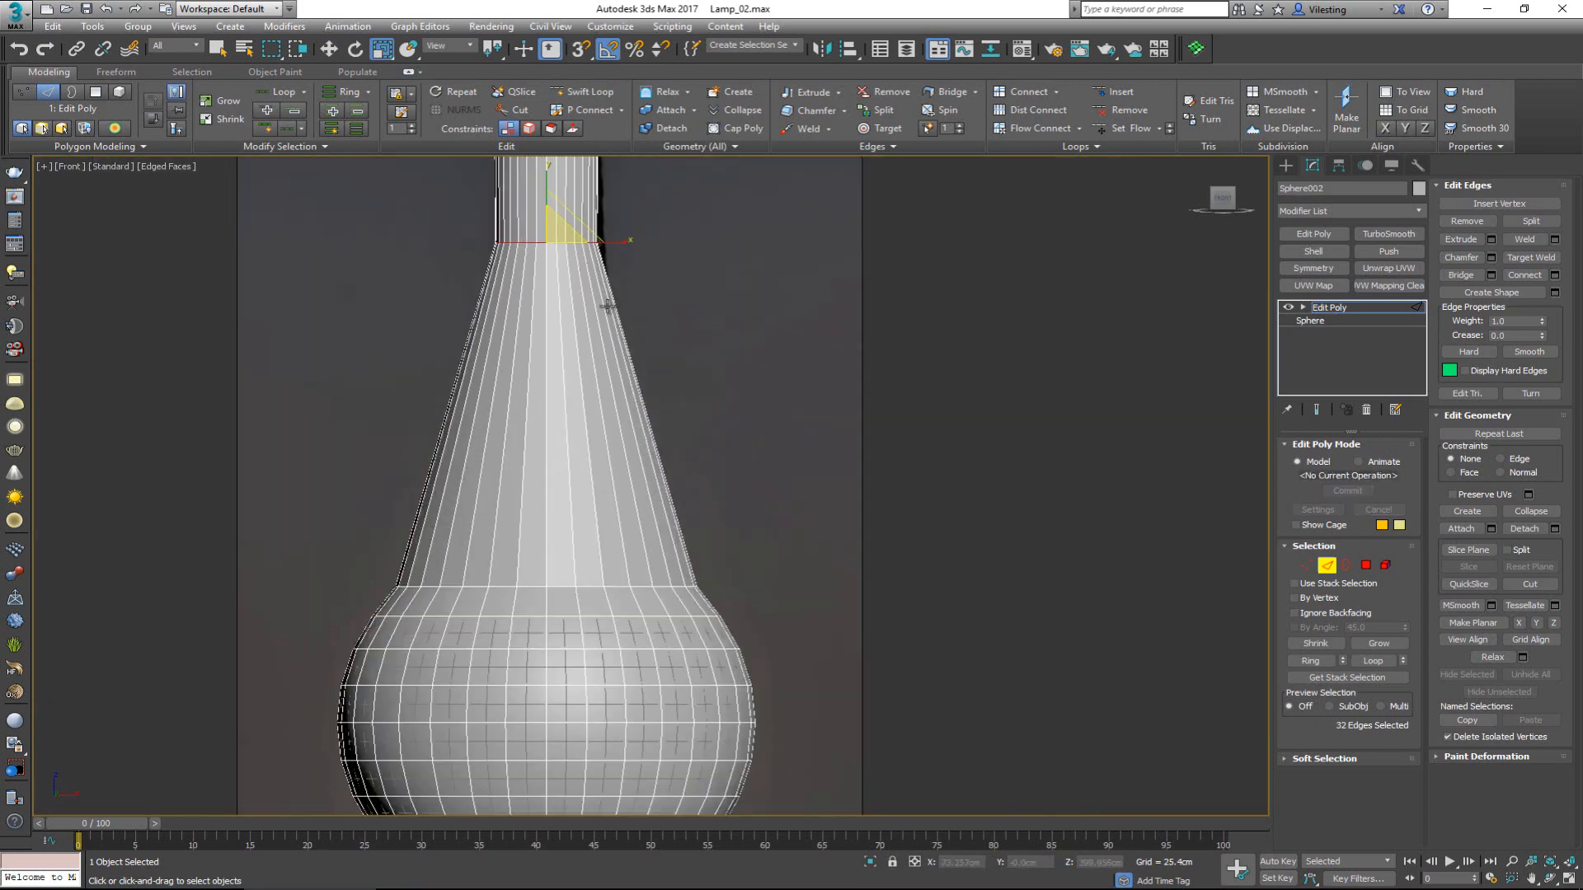
key("alt+w")
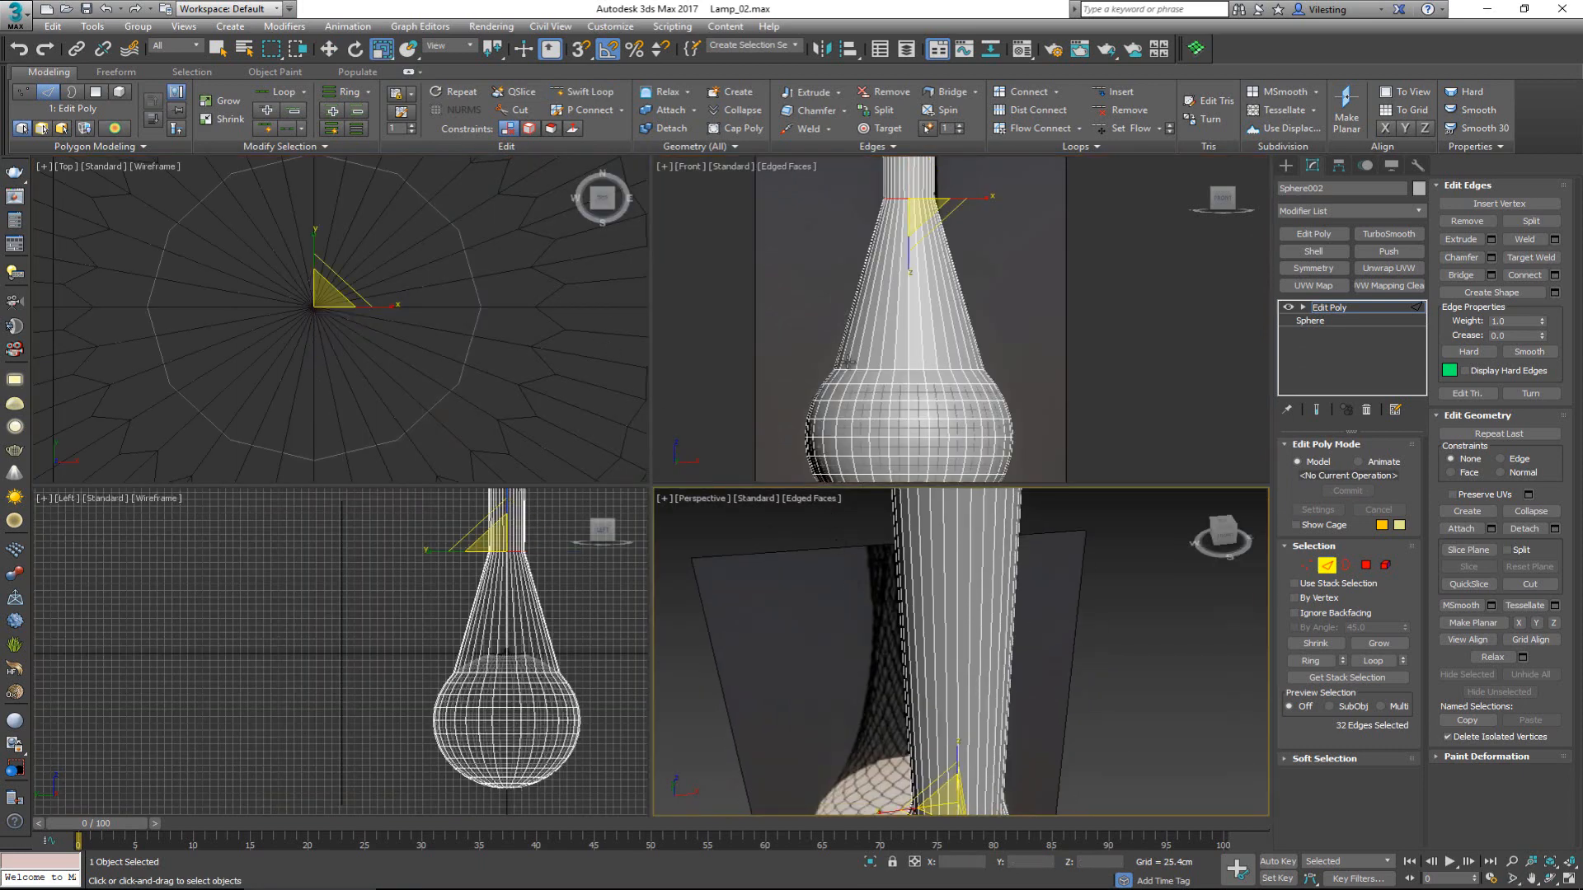
key("alt+w")
middle_click_drag(687, 356, 774, 448)
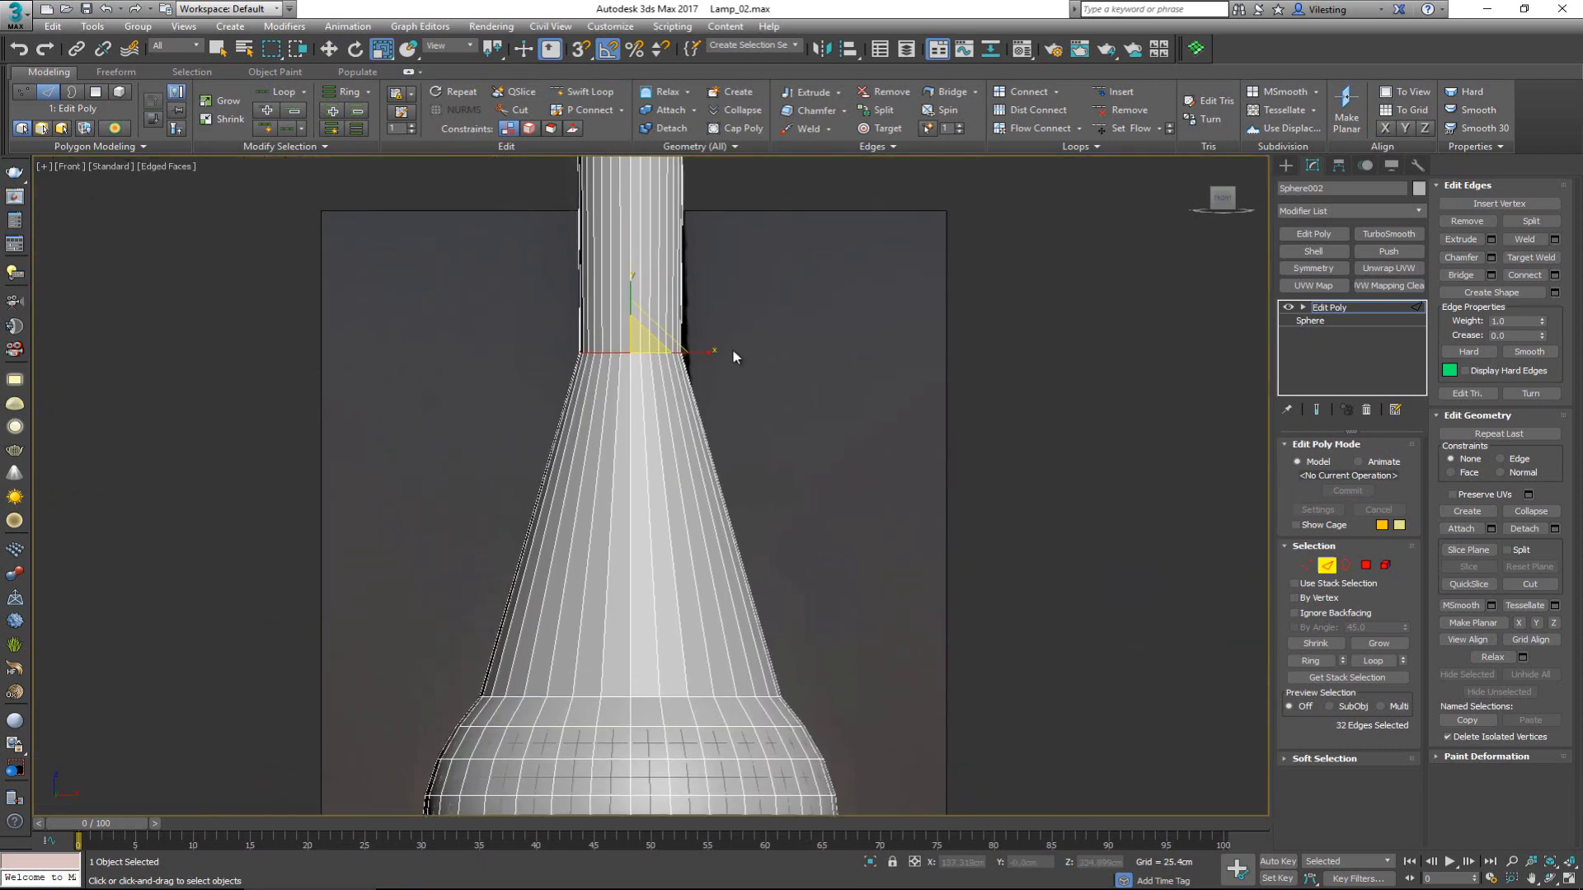
mouse_move(733, 349)
middle_mouse_down()
mouse_move(768, 512)
mouse_move(764, 621)
mouse_move(725, 328)
middle_mouse_up()
scroll(729, 536, "down", 2)
scroll(707, 507, "up", 3)
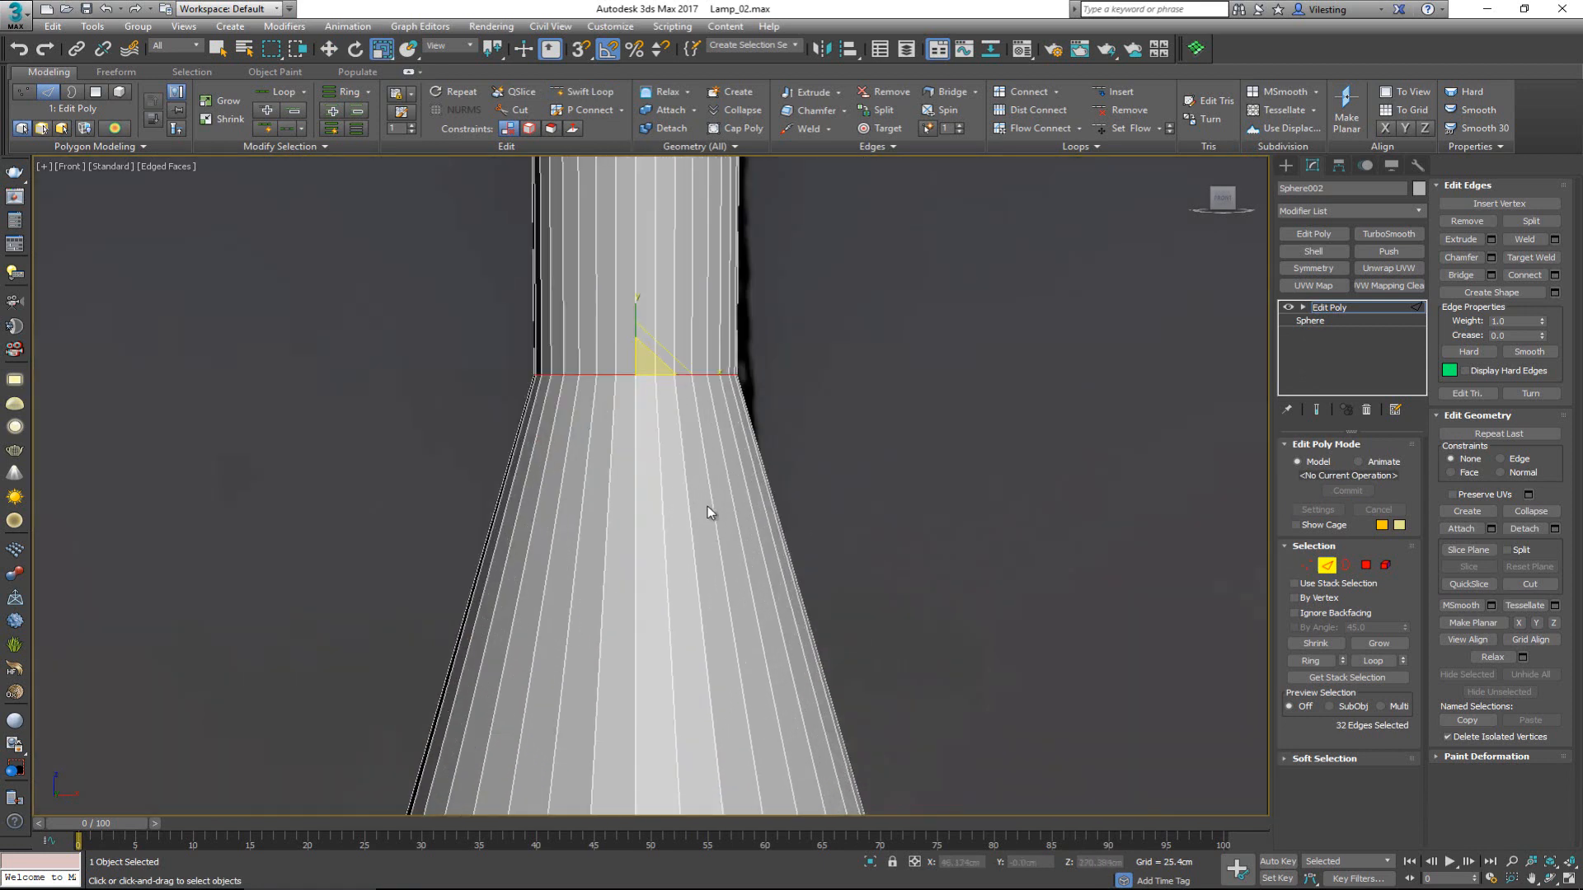
Scale the neck loop slightly narrower to refine its fit to the reference outline
left_click_drag(655, 371, 654, 381)
middle_click_drag(655, 381, 685, 450)
scroll(660, 283, "down", 3)
scroll(685, 436, "up", 2)
scroll(685, 436, "down", 3)
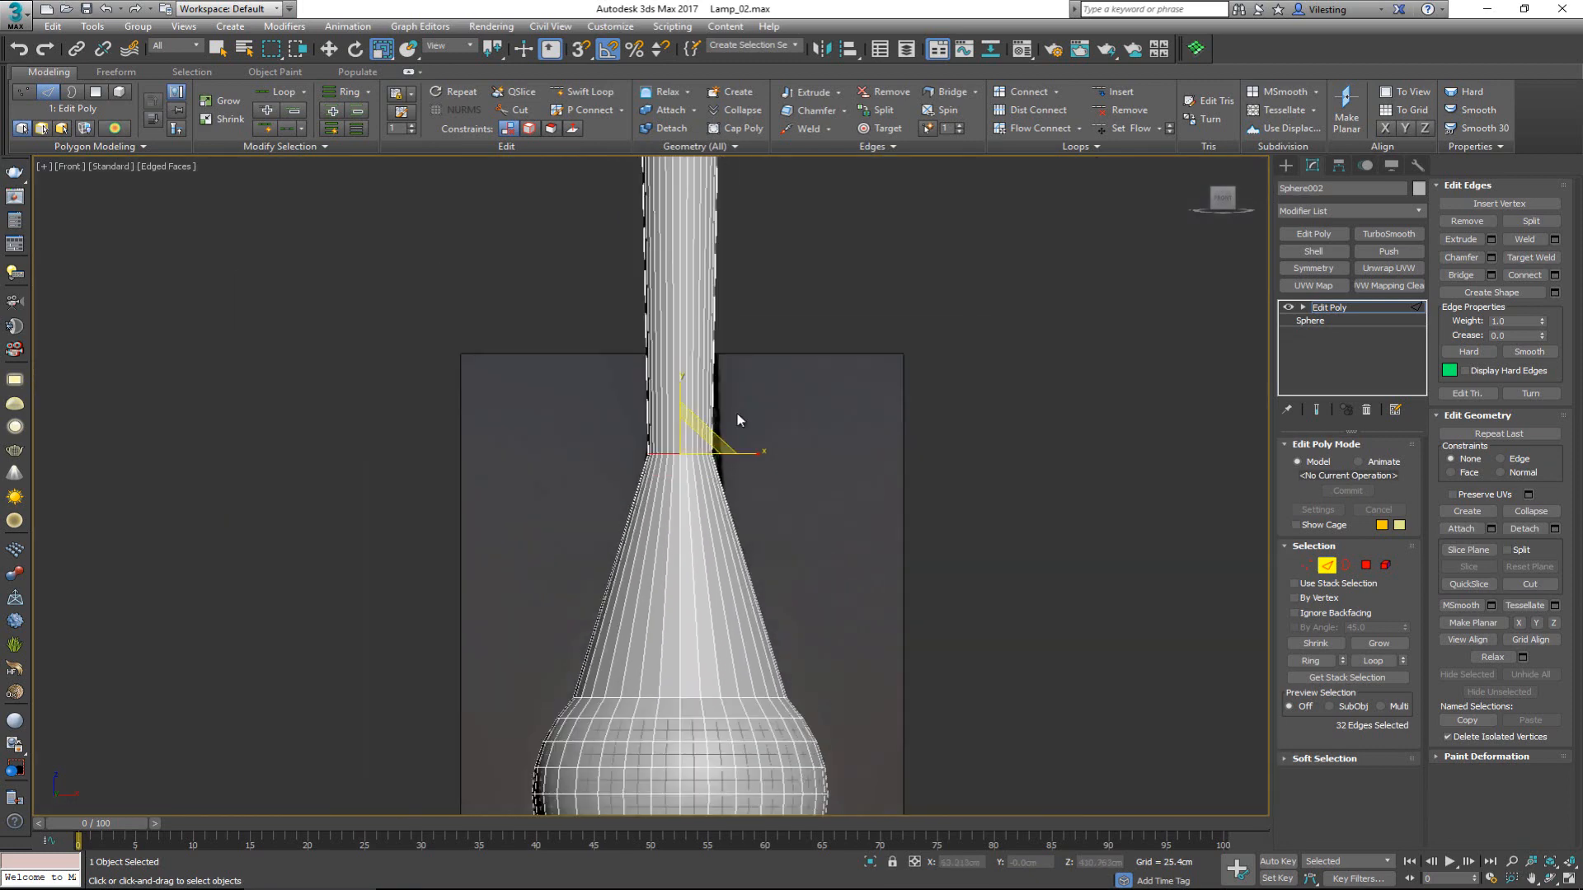
middle_click_drag(662, 296, 672, 354)
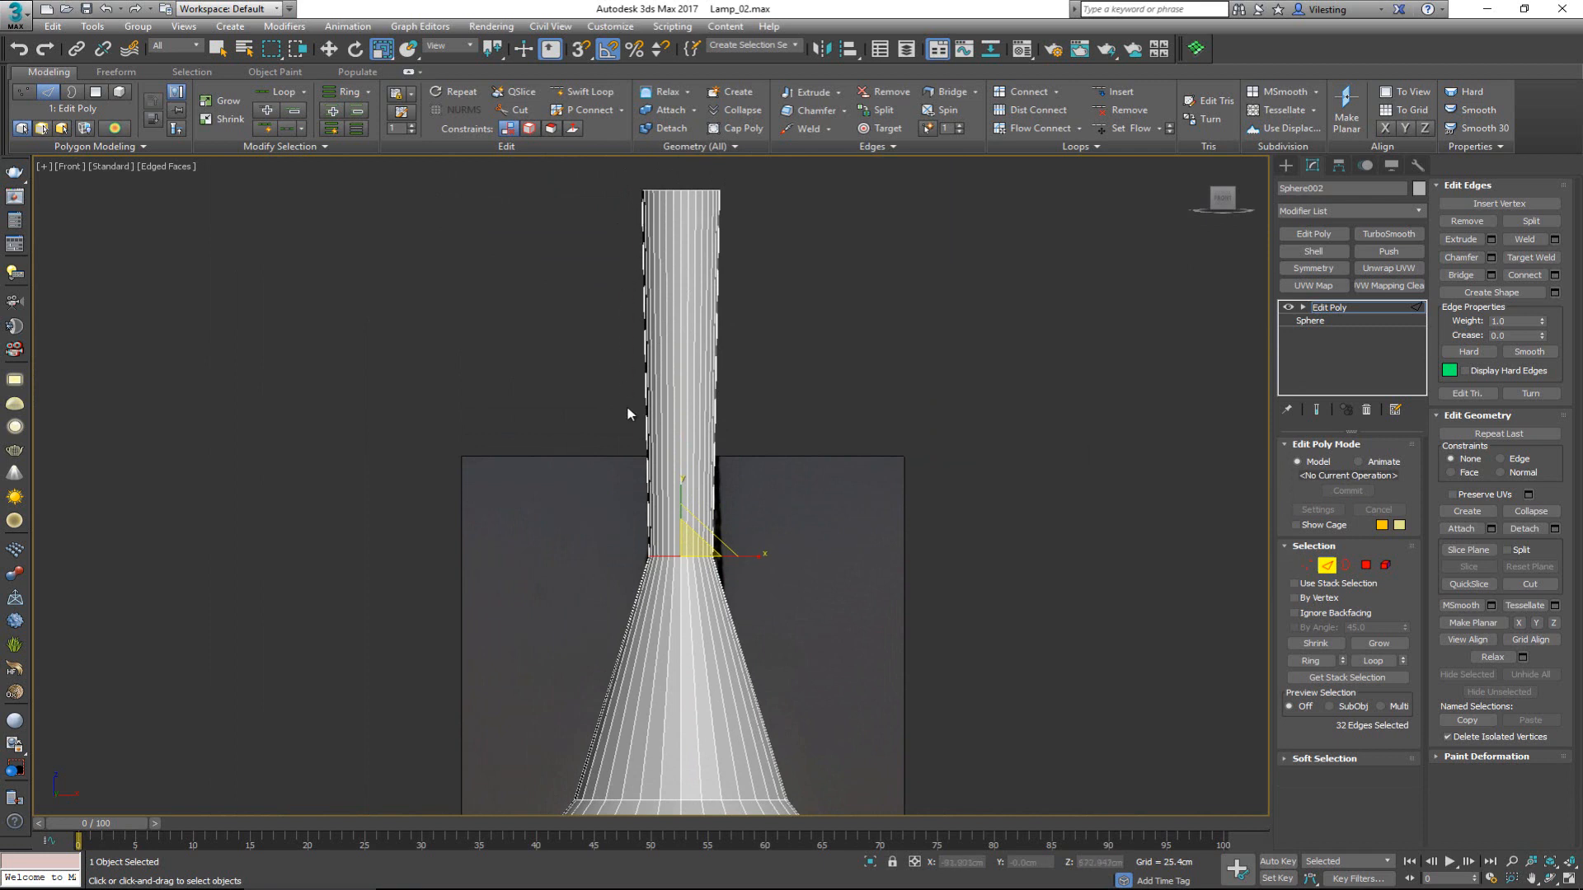
Insert a curvature-following Swift Loop around the tube halfway between the neck loop and the ceiling cap
key("shift+alt+w")
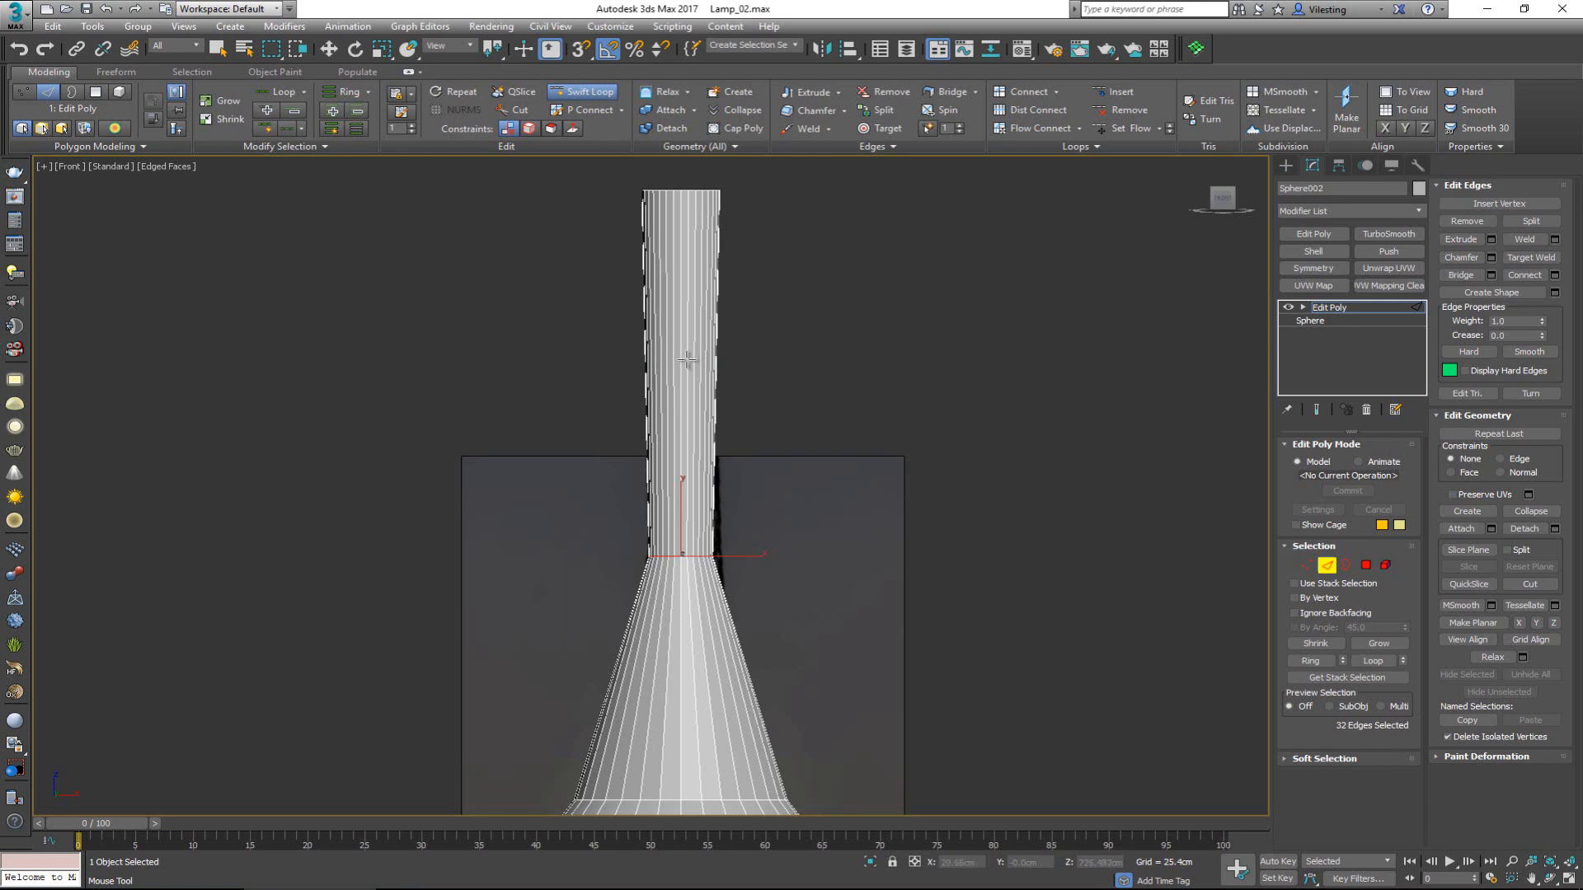
left_click(685, 356)
key("ctrl+z")
left_click(688, 349, "shift")
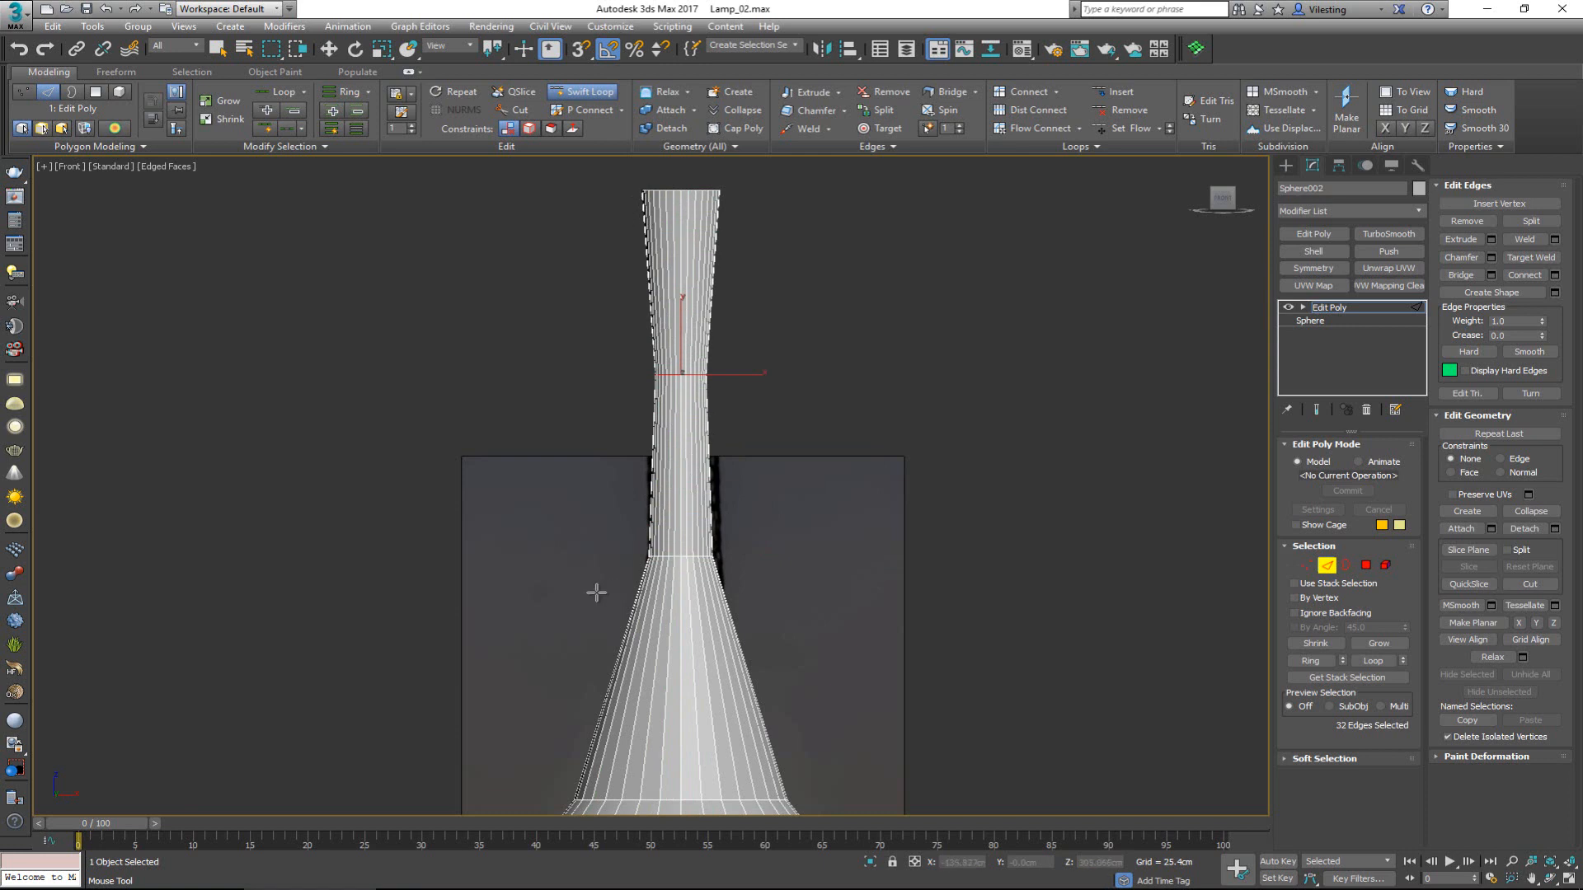
Insert a curvature-following loop midway between the neck loop and the globe's shoulder, and clear the edge selection
middle_click_drag(682, 601, 696, 497)
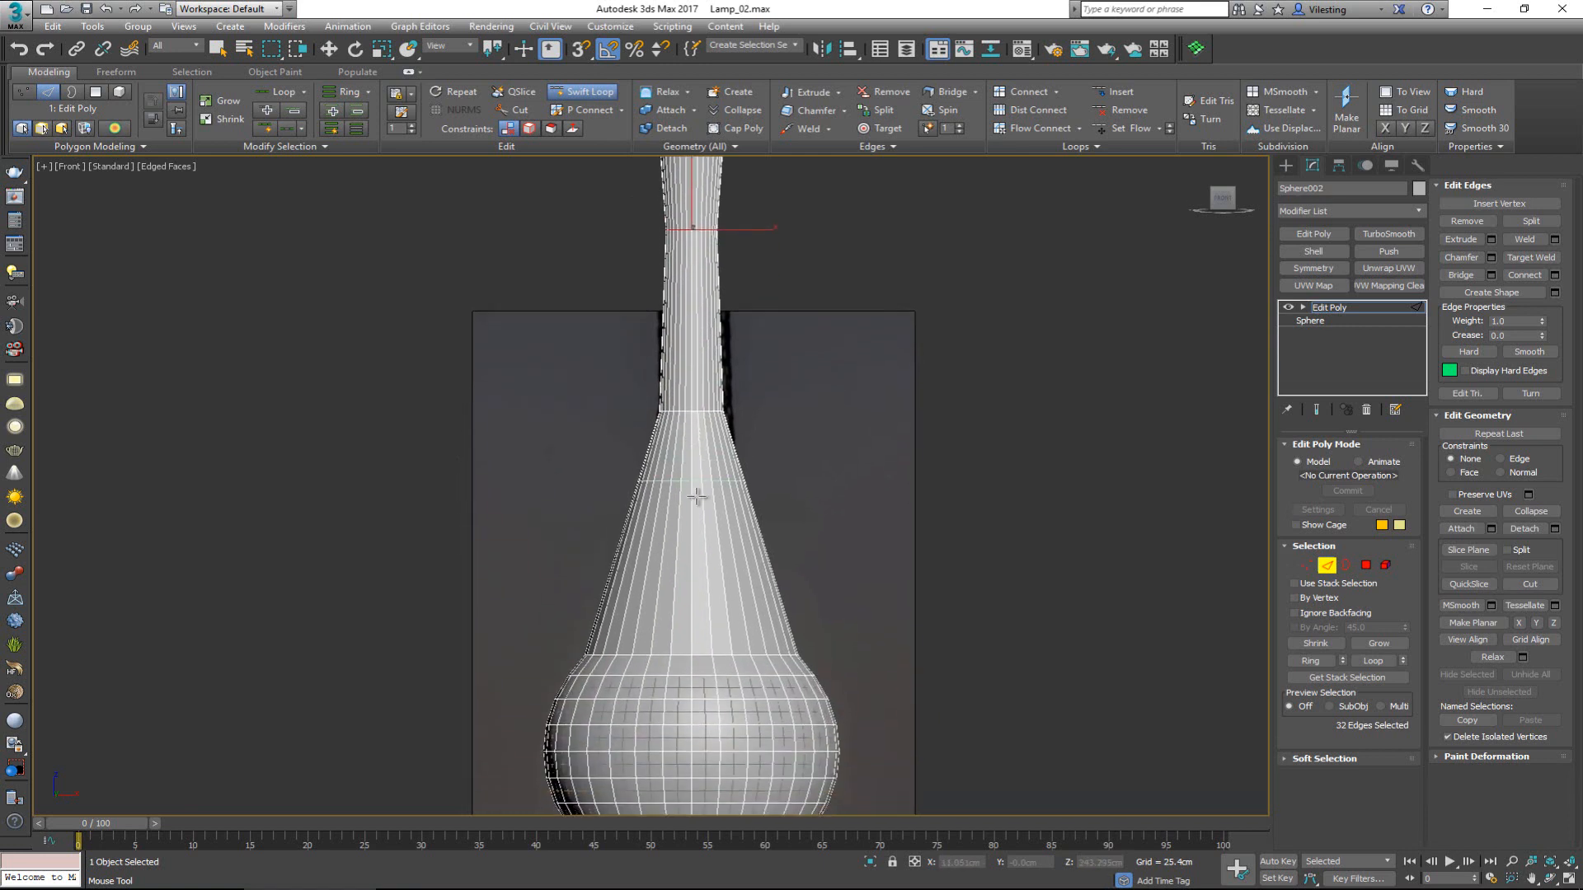
left_click(688, 563, "ctrl+shift")
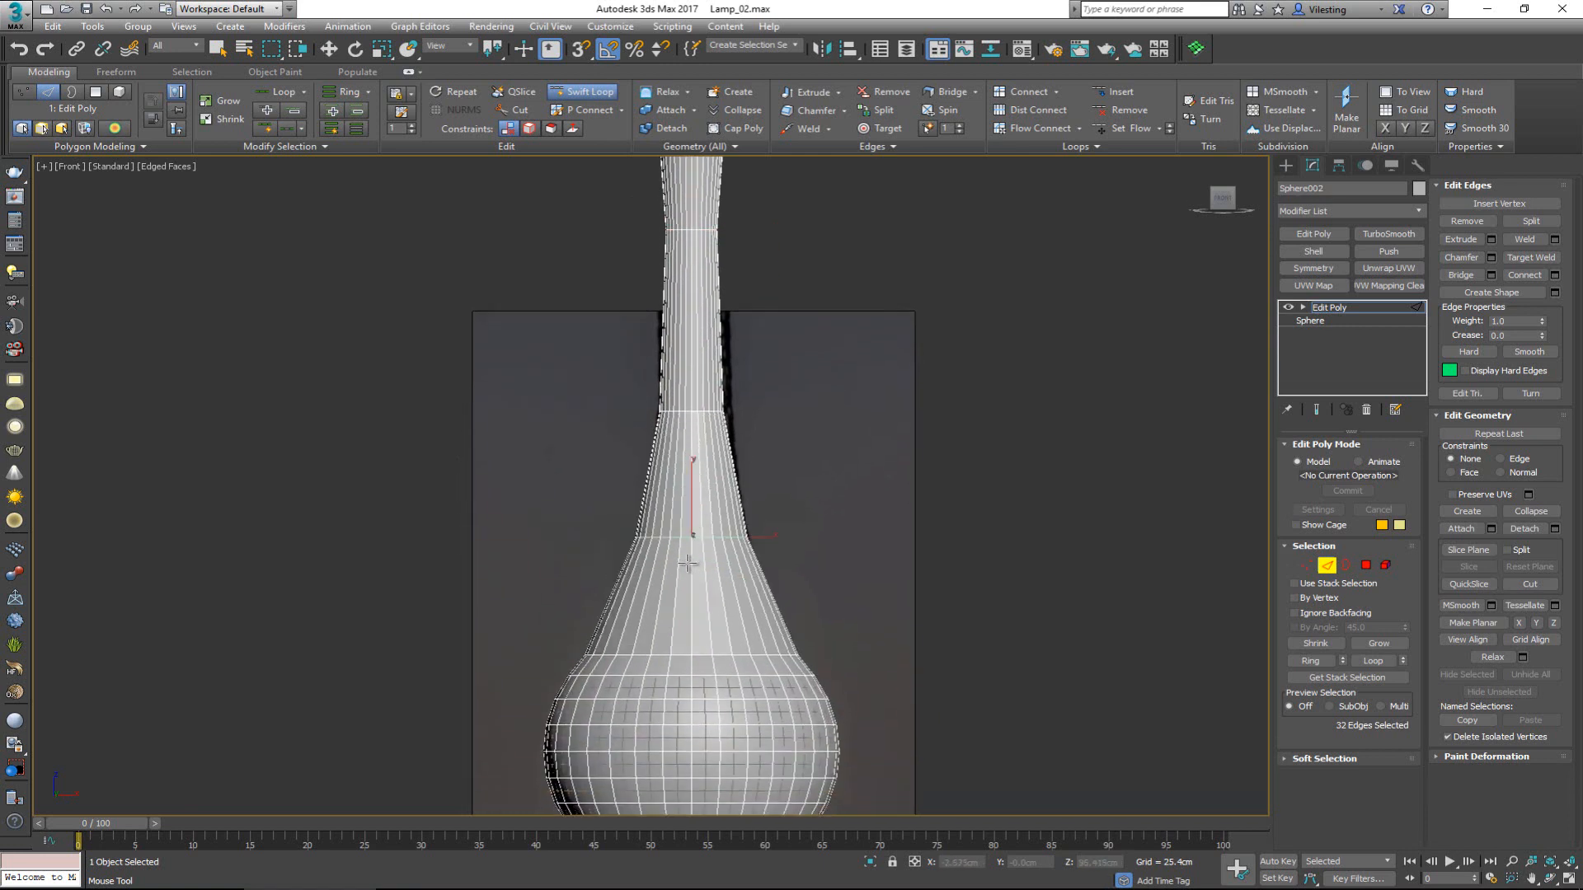
right_click(692, 572)
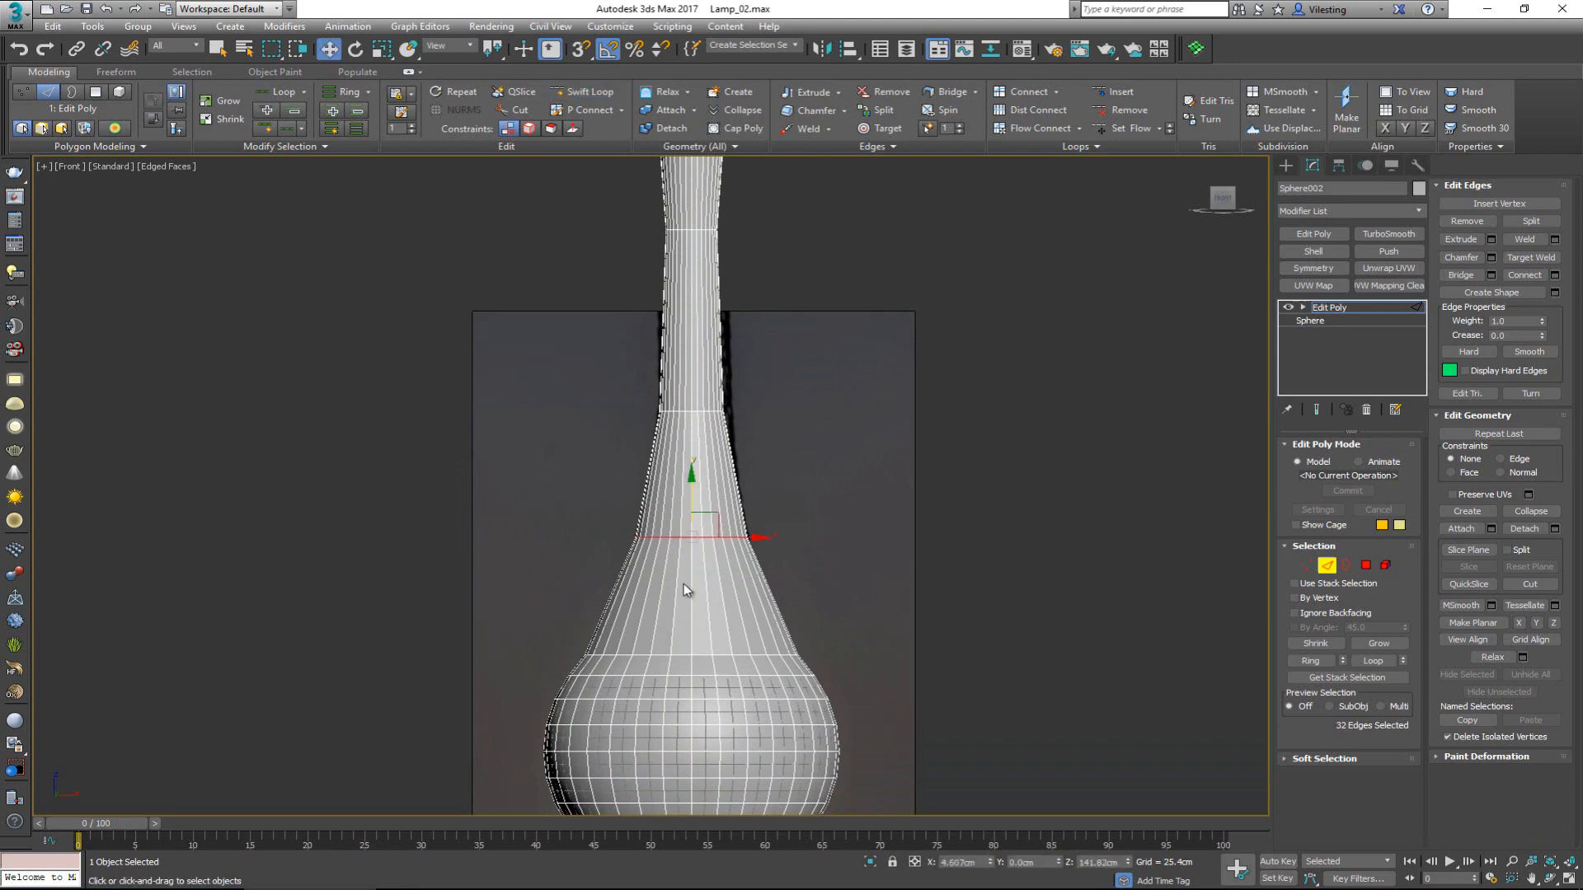
scroll(665, 597, "up", 5)
middle_click_drag(768, 475, 732, 491)
middle_click_drag(977, 361, 974, 396)
scroll(966, 325, "down", 3)
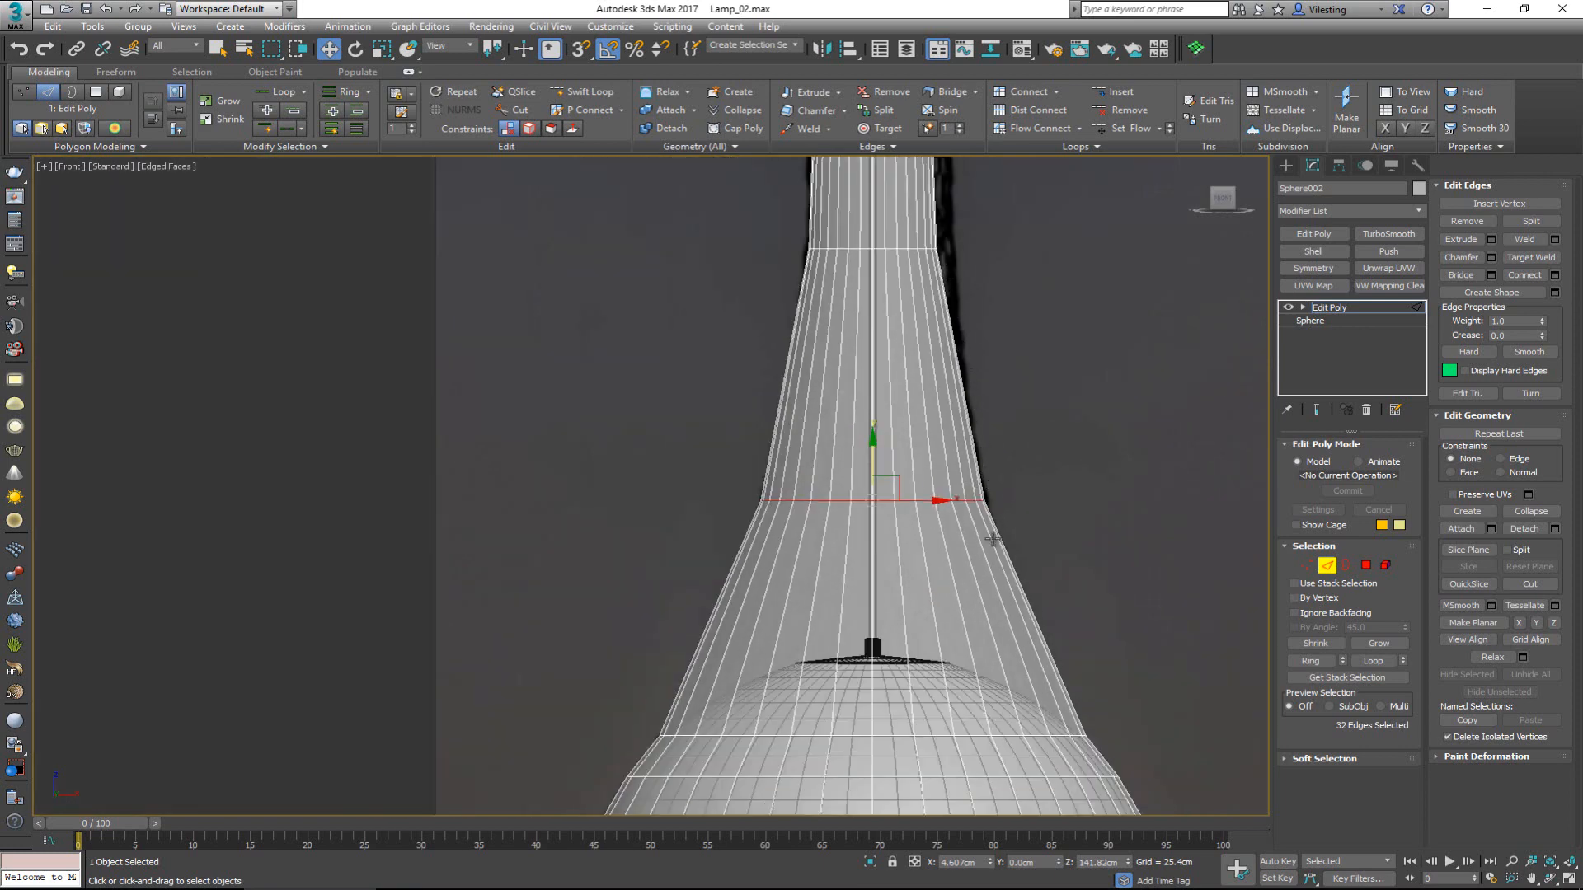
middle_click_drag(992, 539, 934, 553)
left_click(1013, 507)
Examine with Swift Loop active where the net needs further loops between globe and ceiling cap, comparing the profile with the reference
key("alt+1")
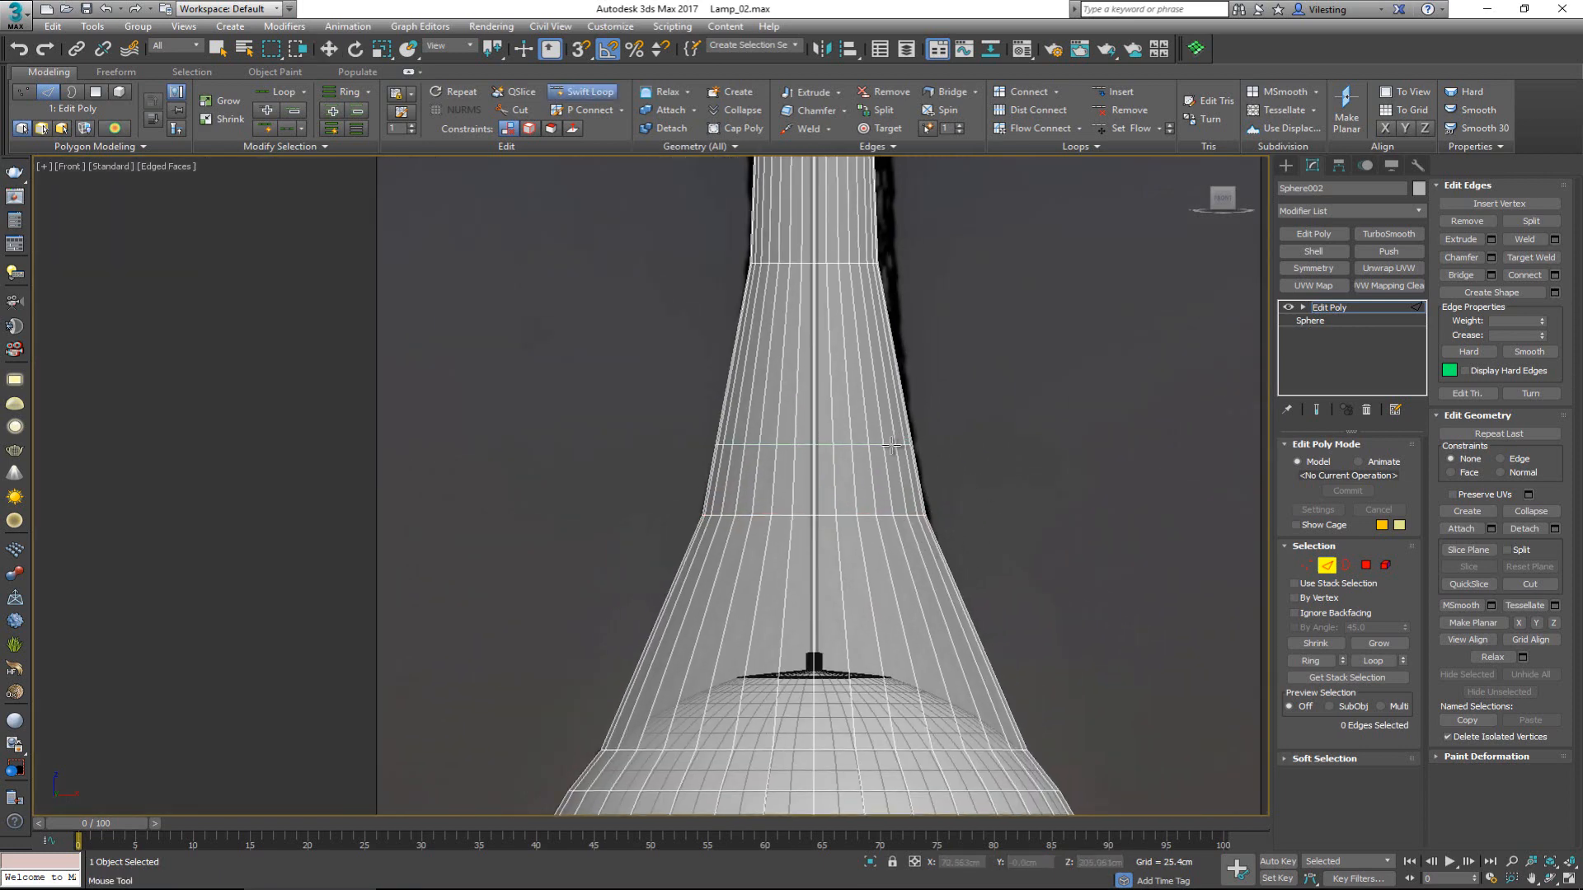
scroll(861, 424, "down", 2)
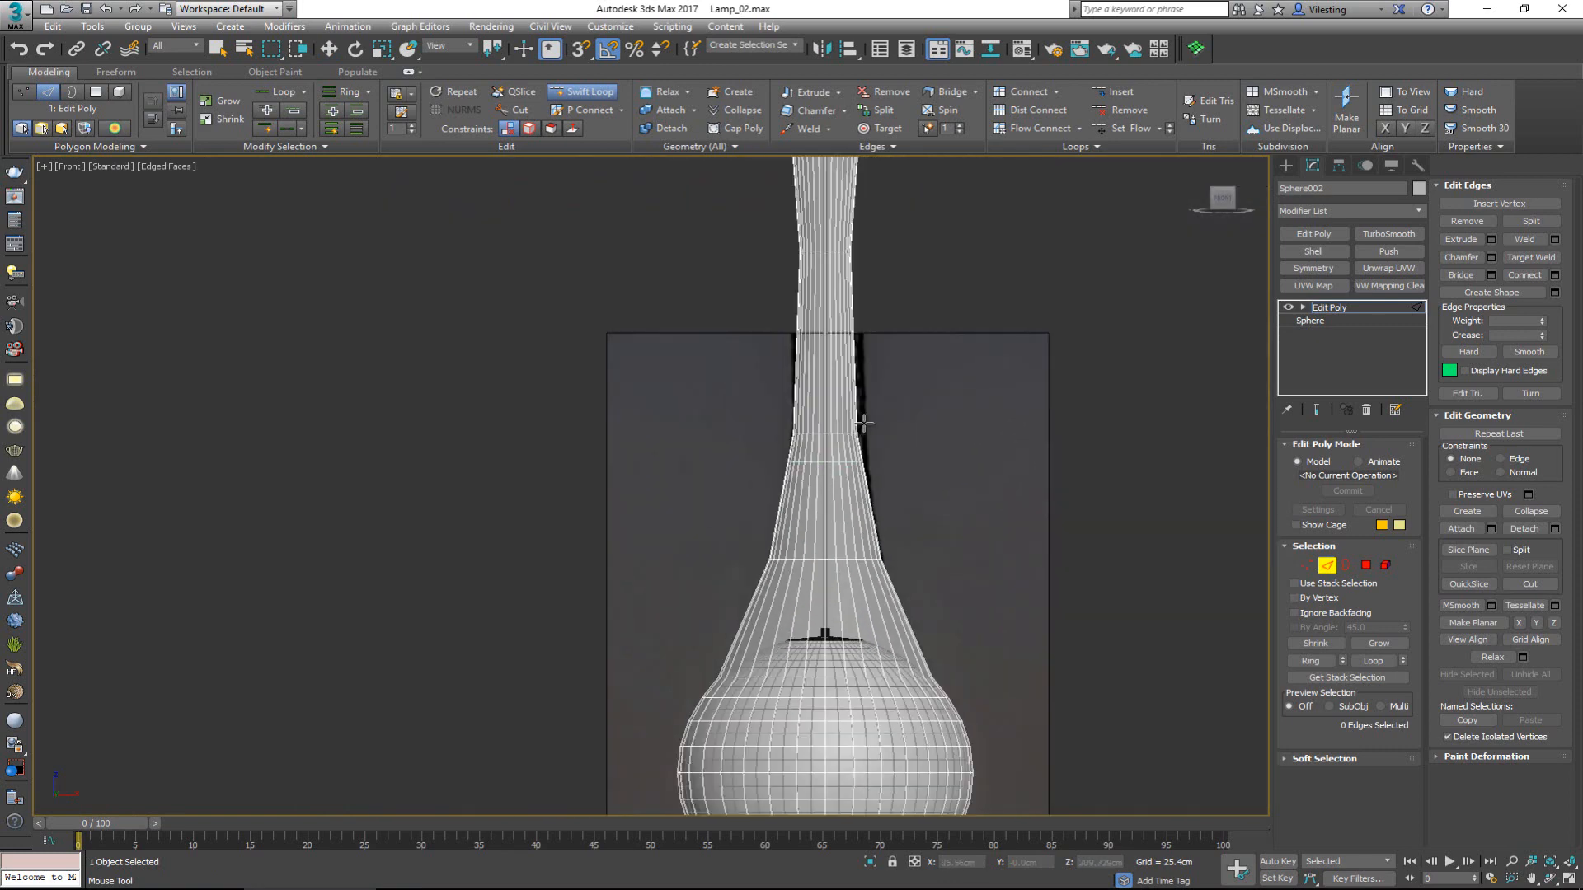
middle_click_drag(863, 423, 829, 309)
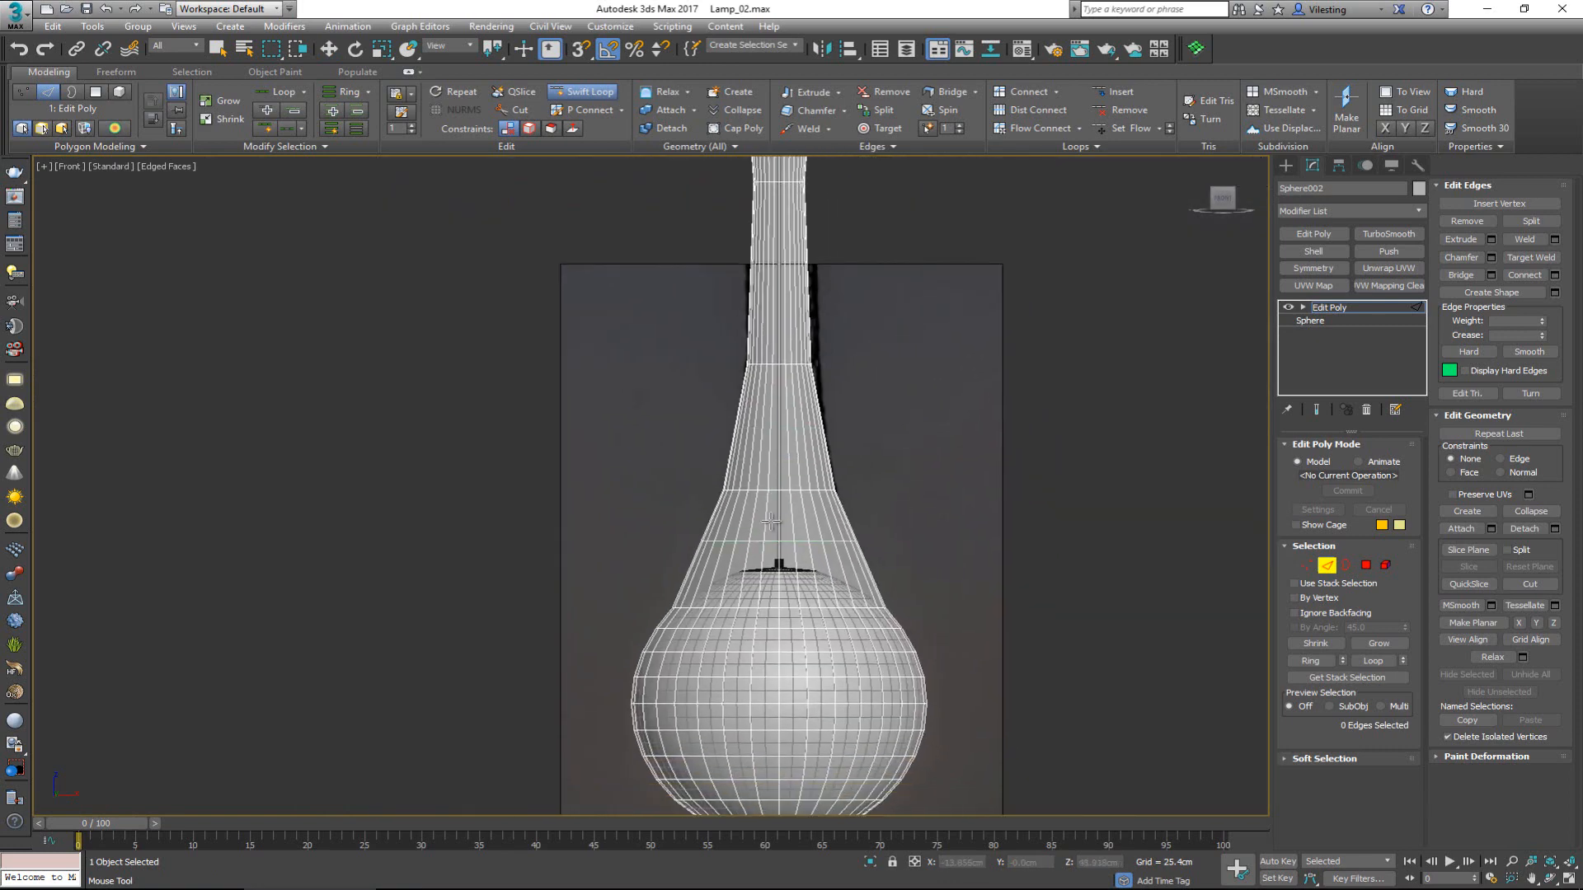
middle_click_drag(806, 252, 804, 339)
middle_click_drag(848, 177, 851, 265)
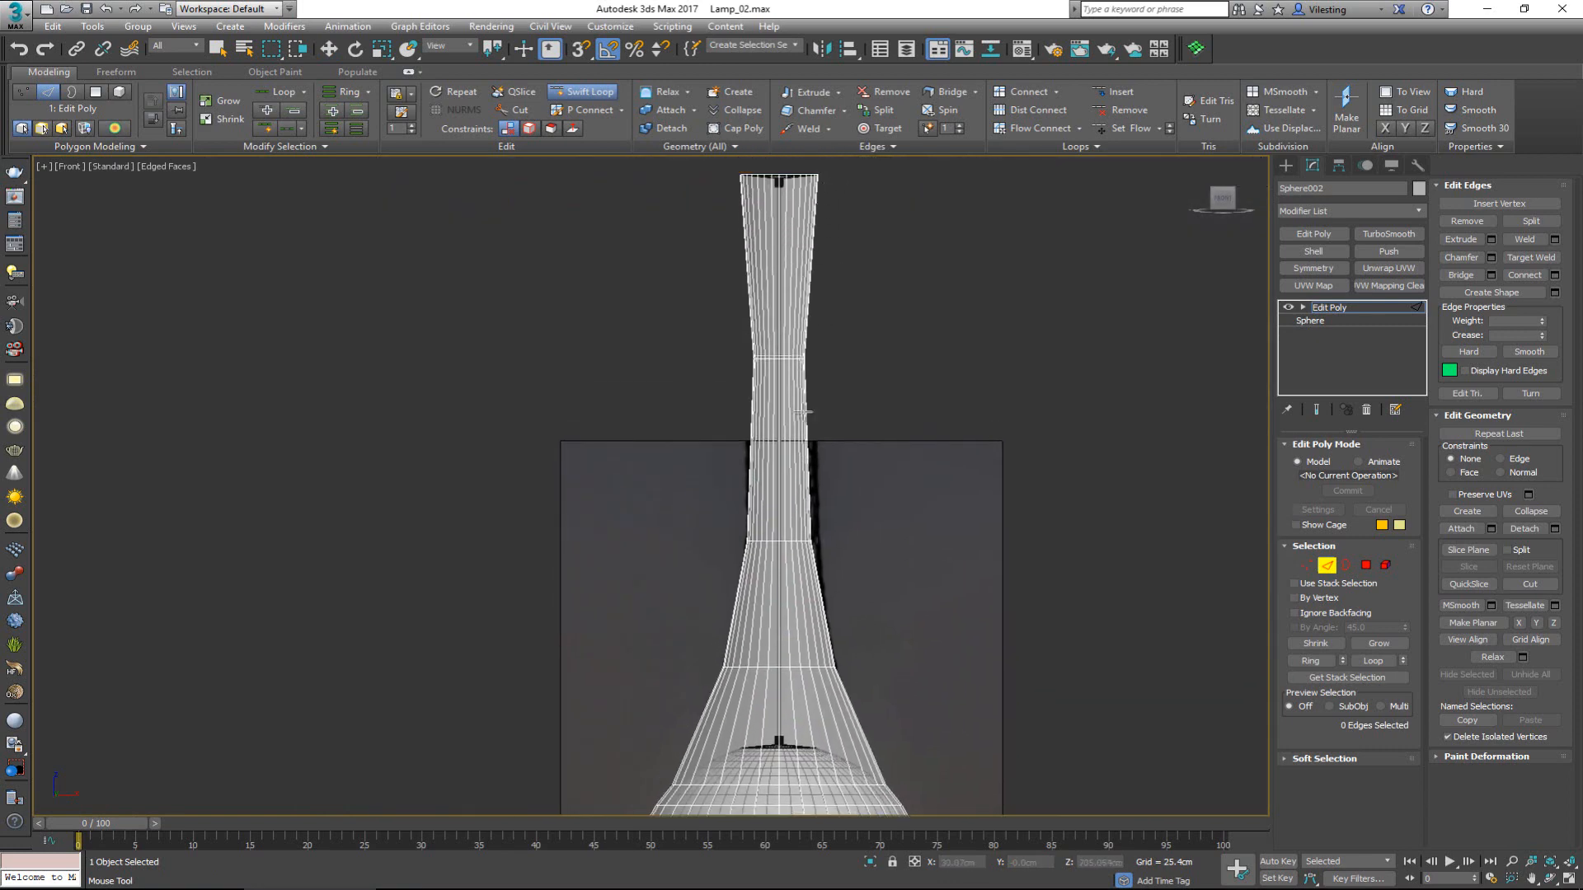
middle_click_drag(854, 692, 854, 458)
middle_click_drag(849, 362, 859, 500)
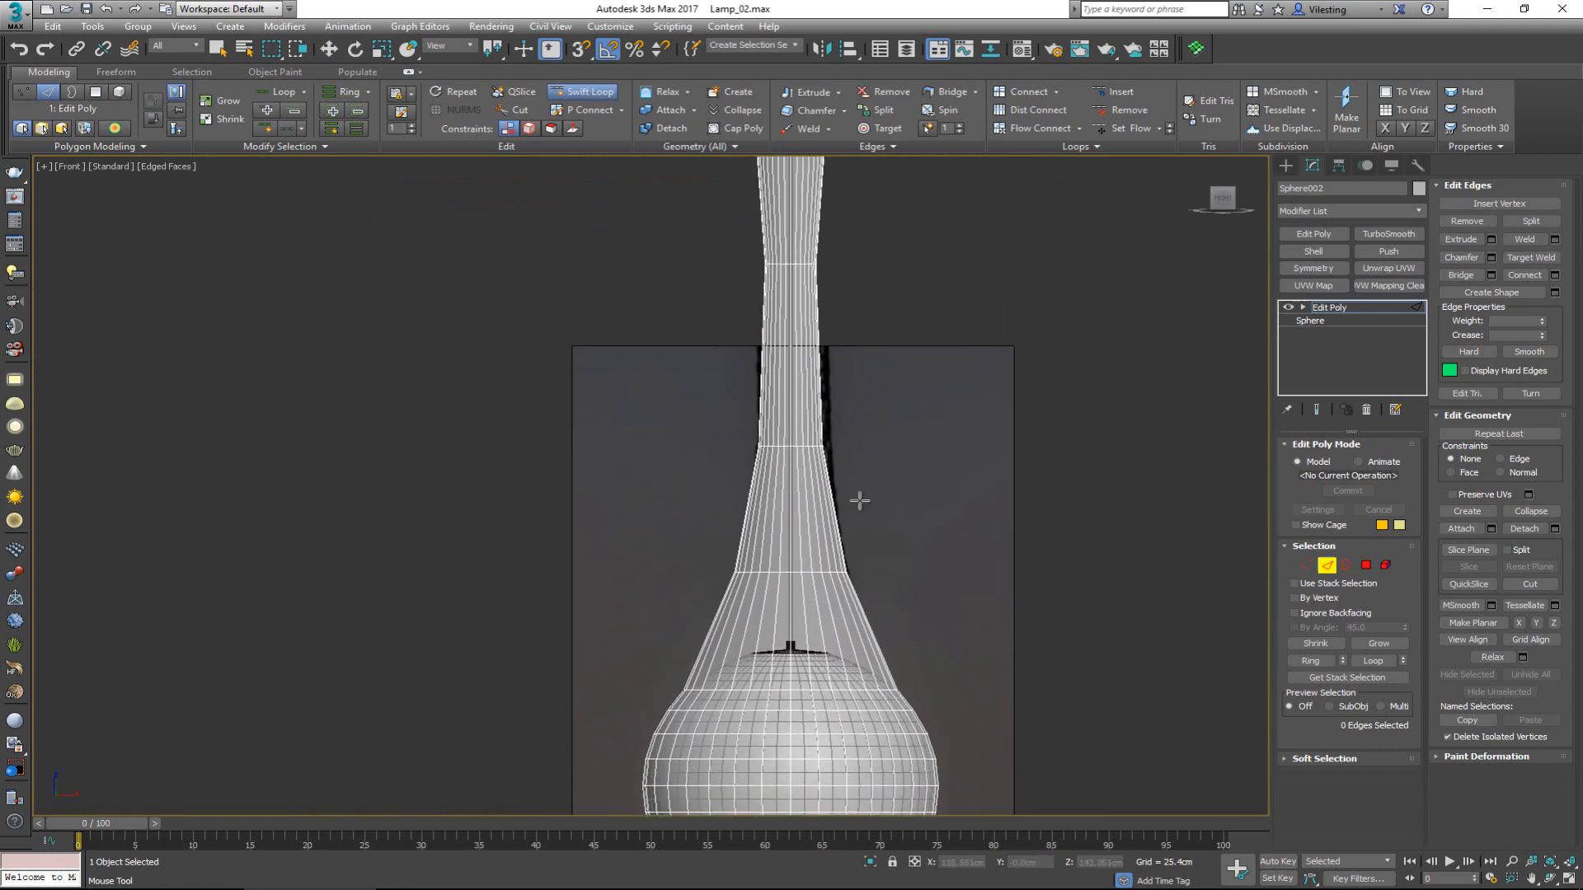
middle_click_drag(862, 334, 848, 377)
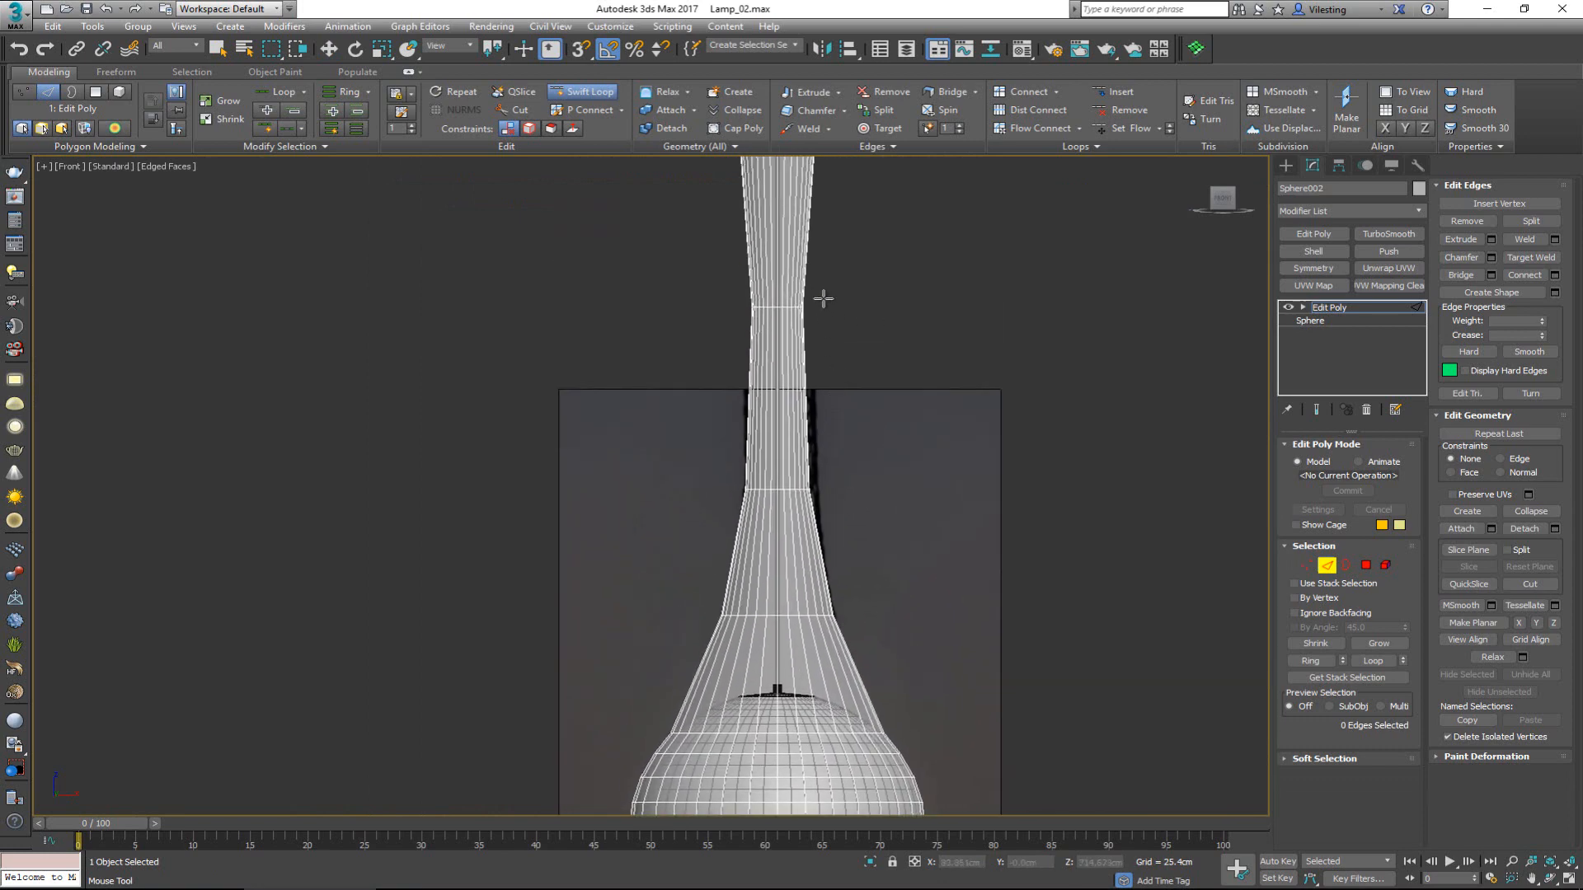
middle_click_drag(851, 577, 819, 360)
scroll(791, 396, "up", 4)
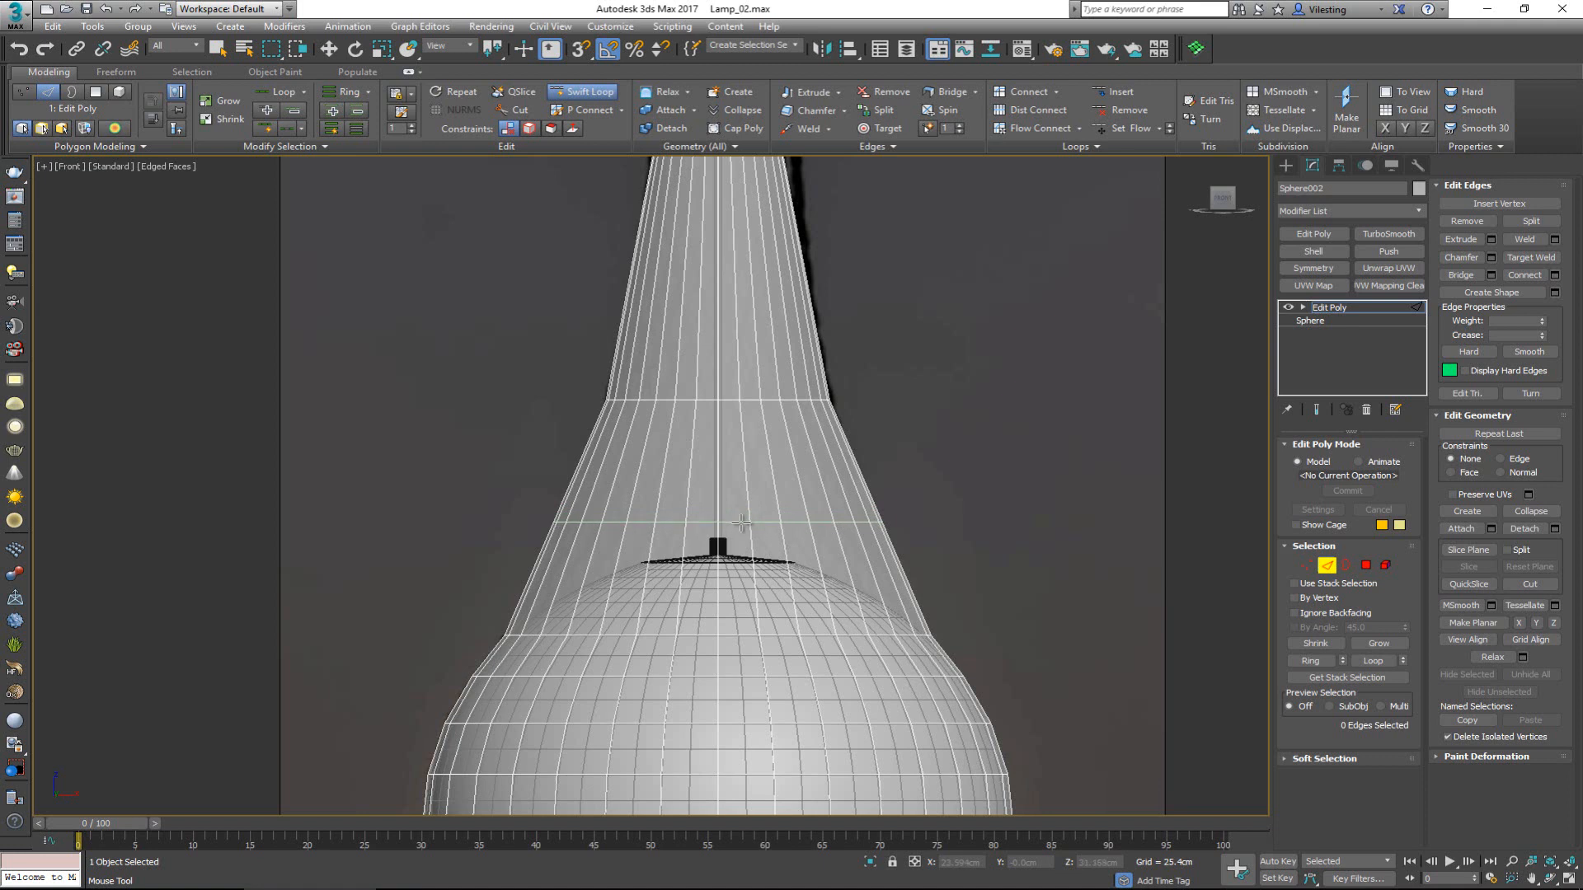
middle_click_drag(742, 523, 739, 595)
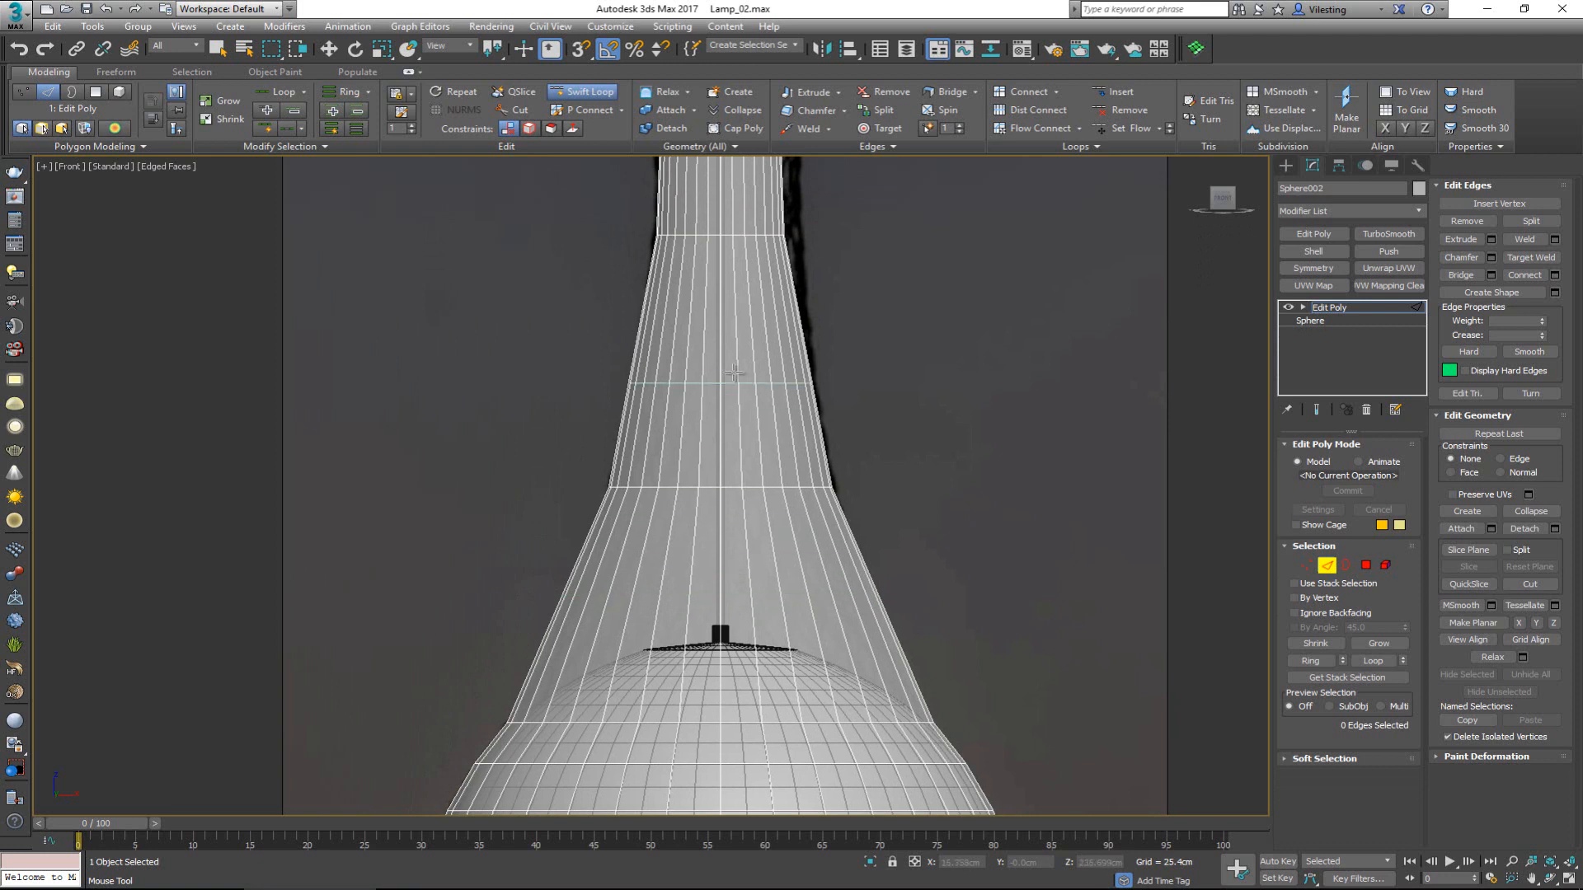
middle_click_drag(749, 601, 716, 540)
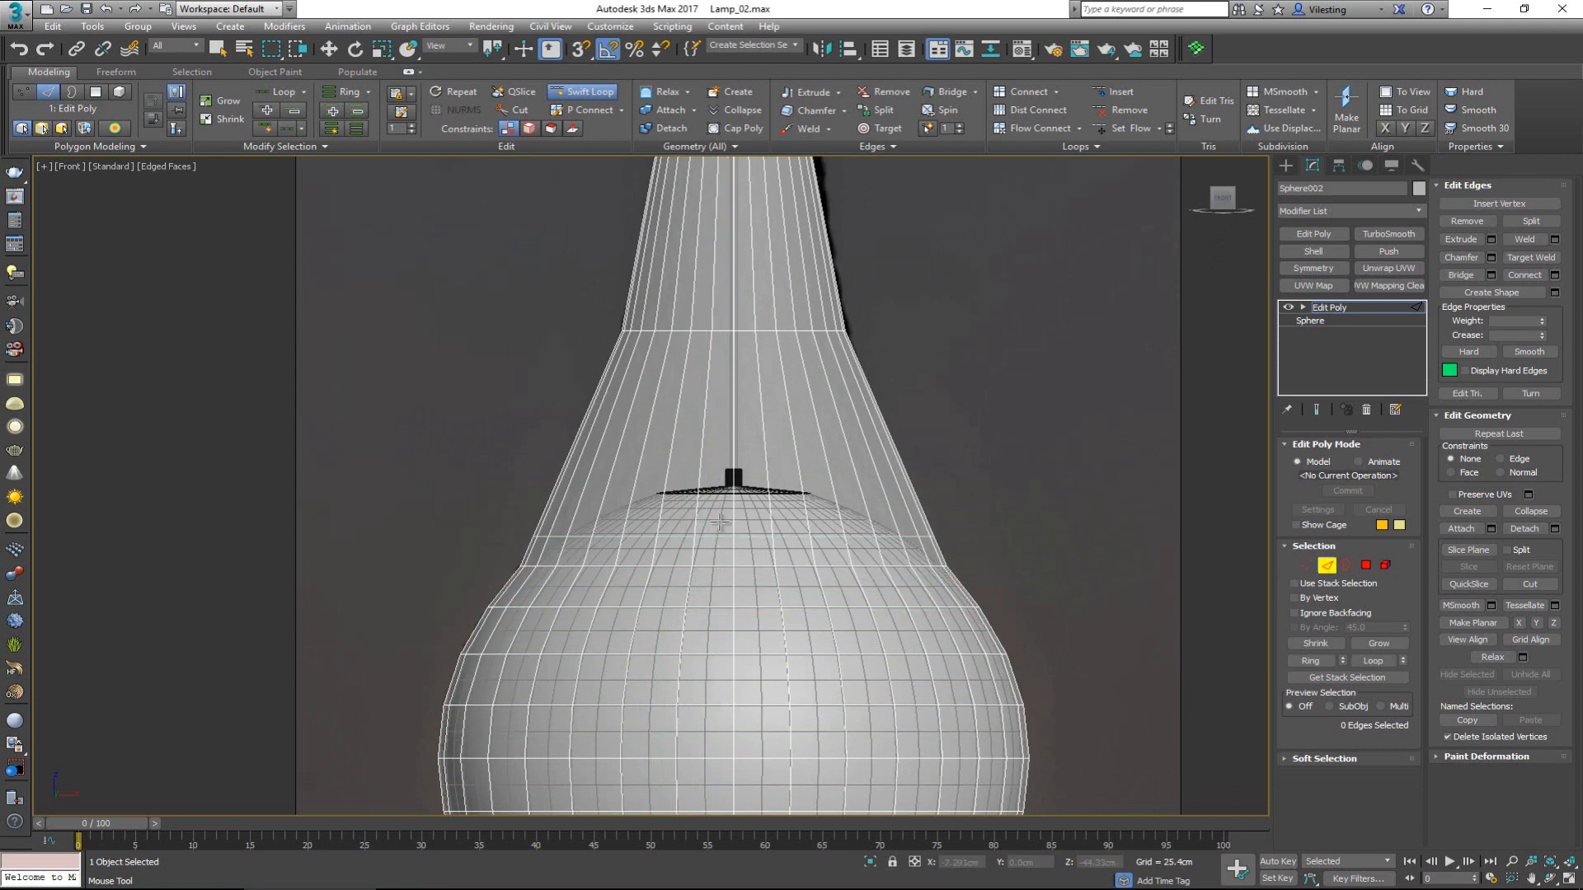
Insert curvature-following loops in the net's lower flare, from just above the globe up to the neck loop
left_click(726, 455)
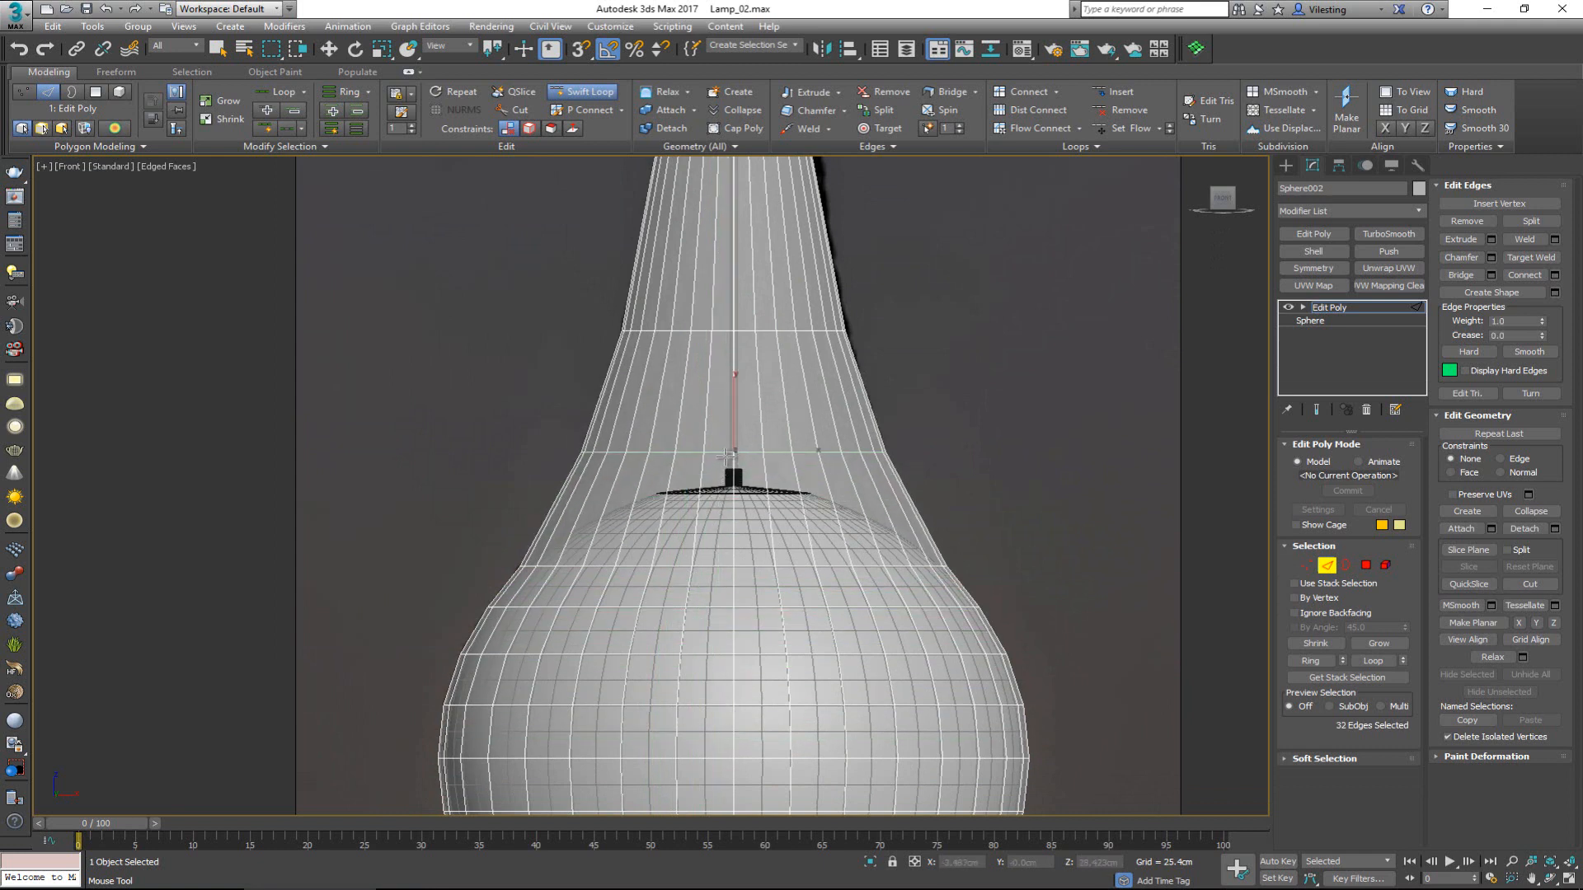
left_click(739, 203, "shift")
middle_click_drag(739, 204, 736, 575)
scroll(736, 576, "down", 3)
left_click(737, 550, "shift")
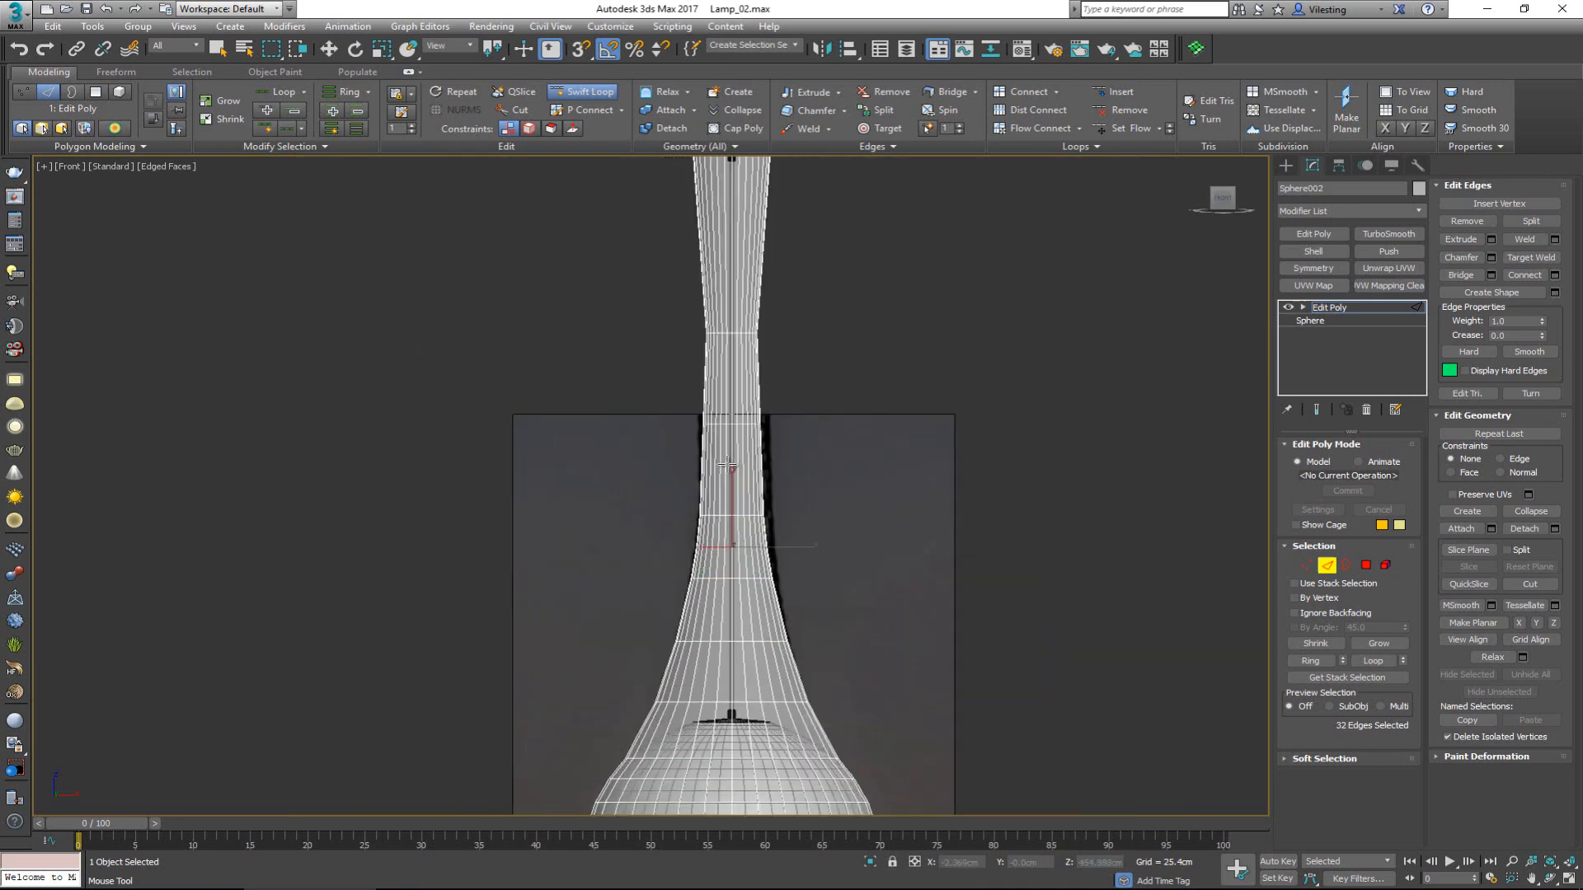
Subdivide the tube between the neck and the ceiling cap with further curvature-following loops at roughly even spacing
left_click(731, 457, "shift")
left_click(746, 291, "shift")
middle_click_drag(746, 317, 744, 443)
left_click(734, 415, "shift")
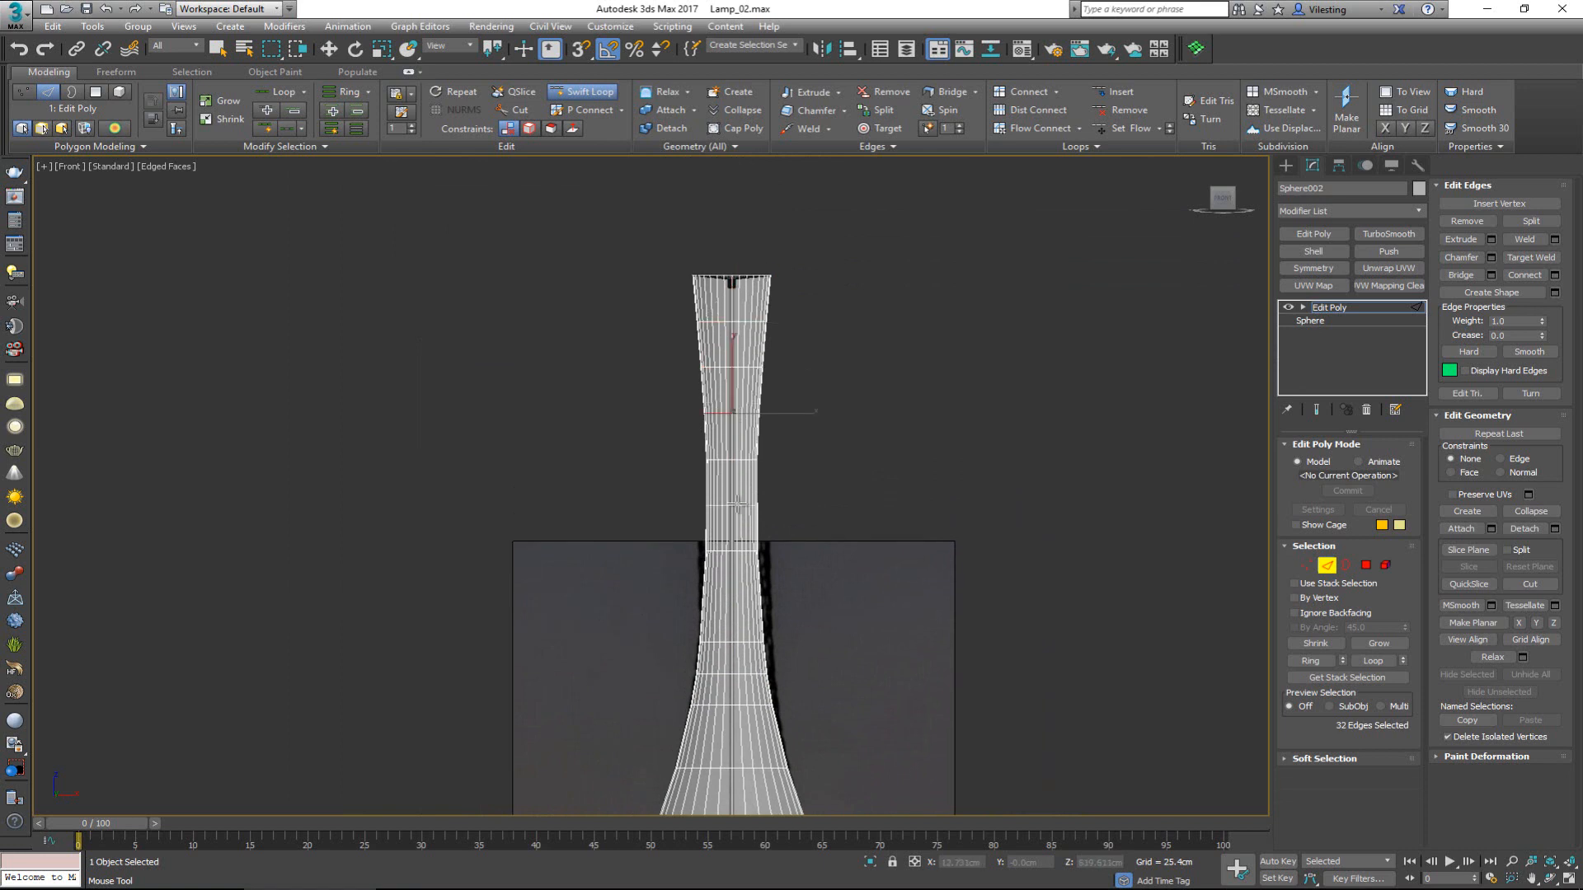
left_click(738, 503, "shift")
left_click(737, 596, "shift")
Add curvature-following loops in the wide gaps of the lower flare, down to the globe's shoulder
middle_click_drag(756, 600, 767, 387)
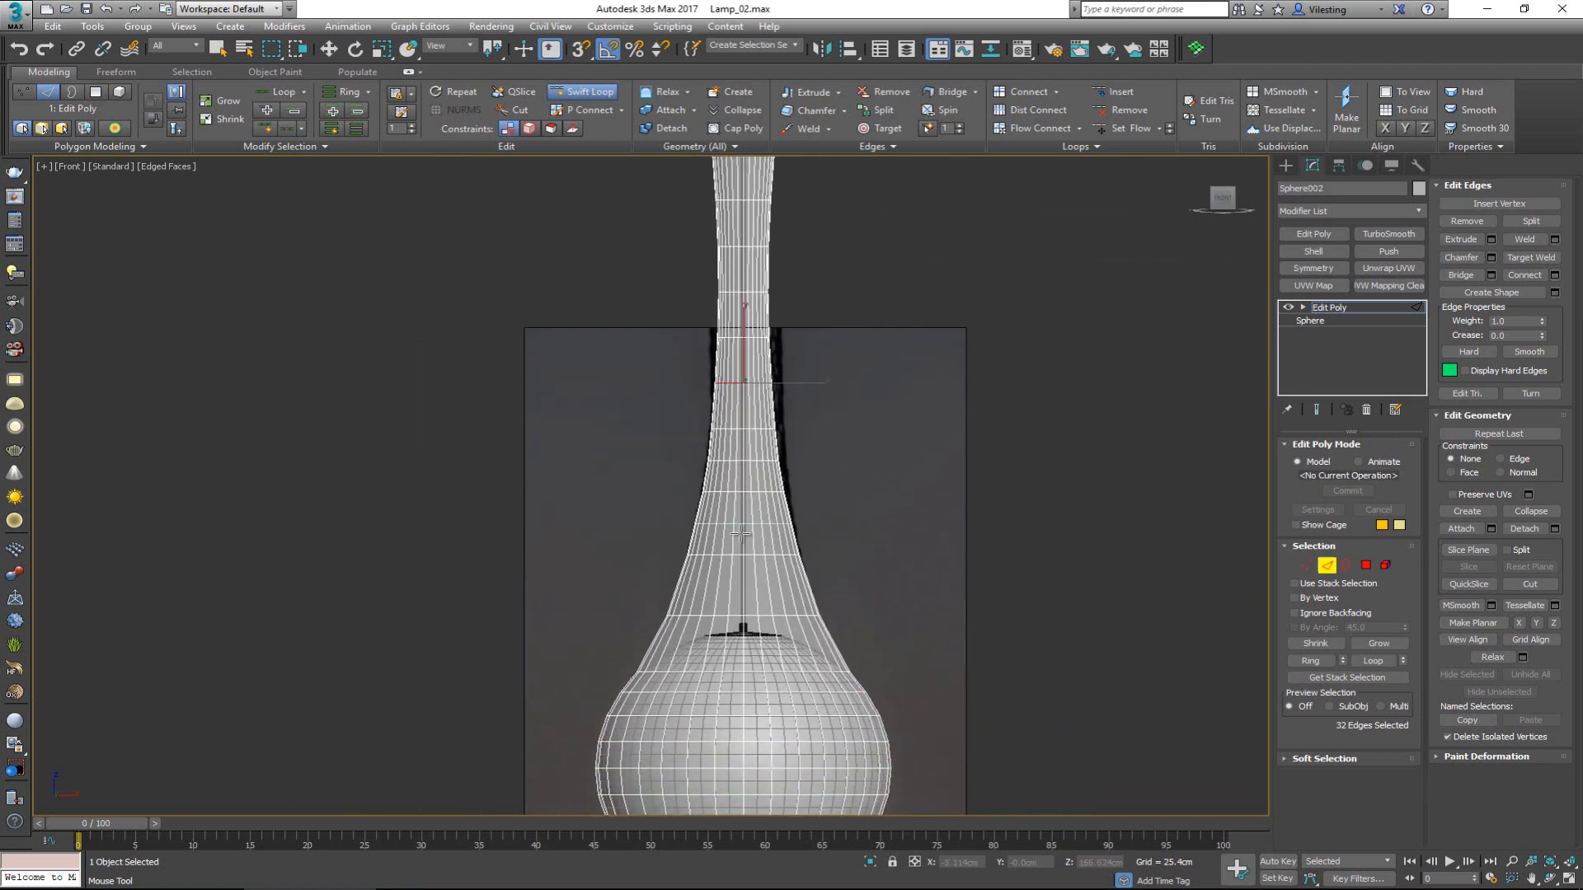
left_click(741, 534, "shift")
left_click(742, 584, "shift")
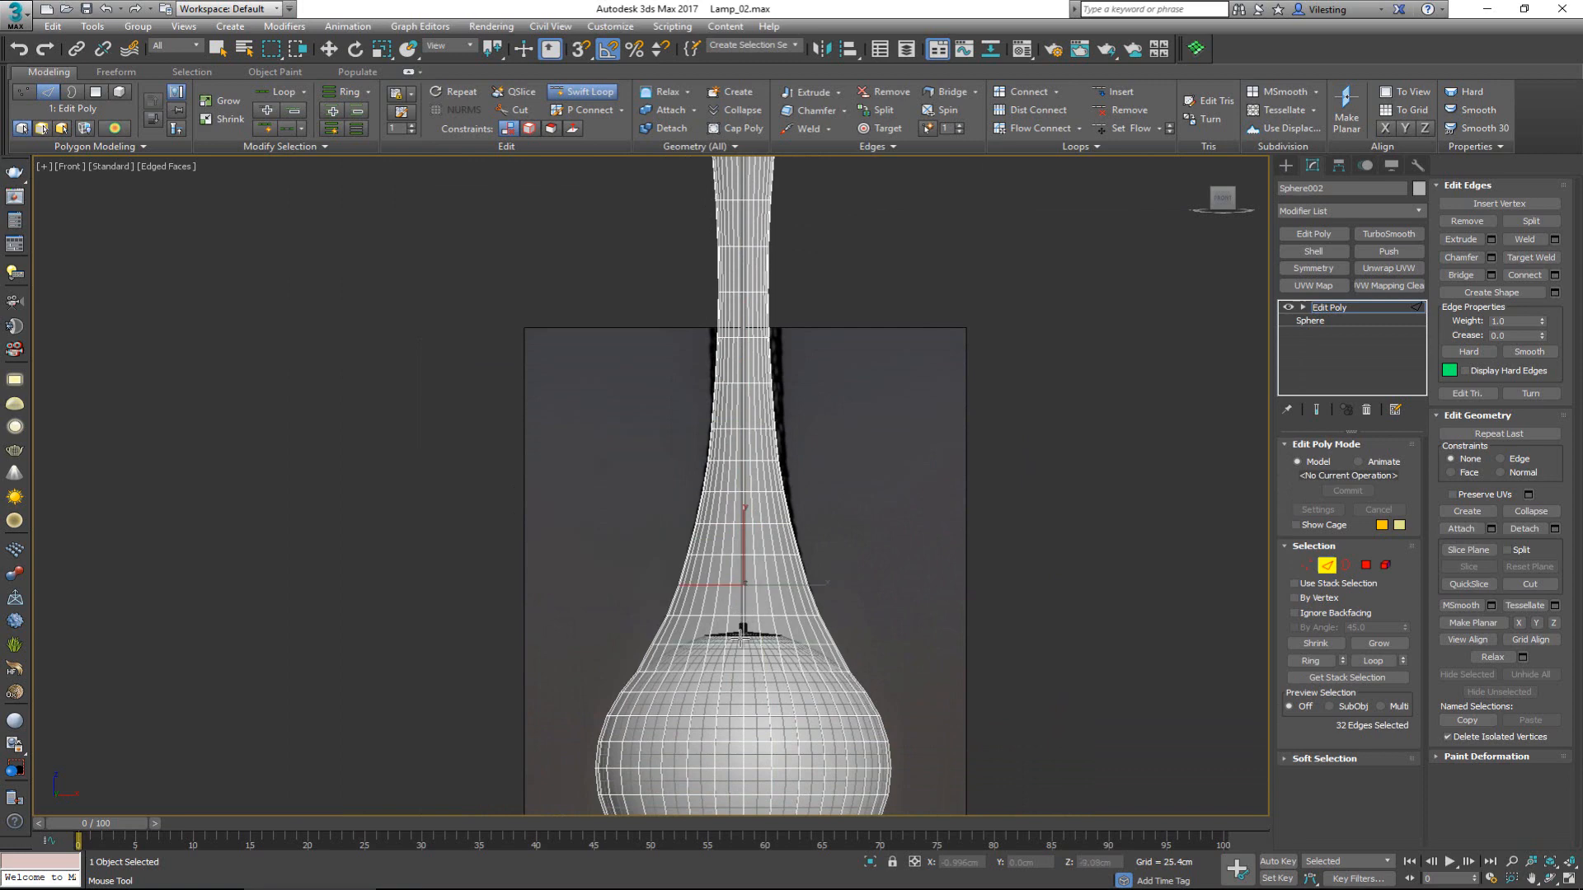
left_click(742, 635, "shift")
left_click(743, 644, "shift")
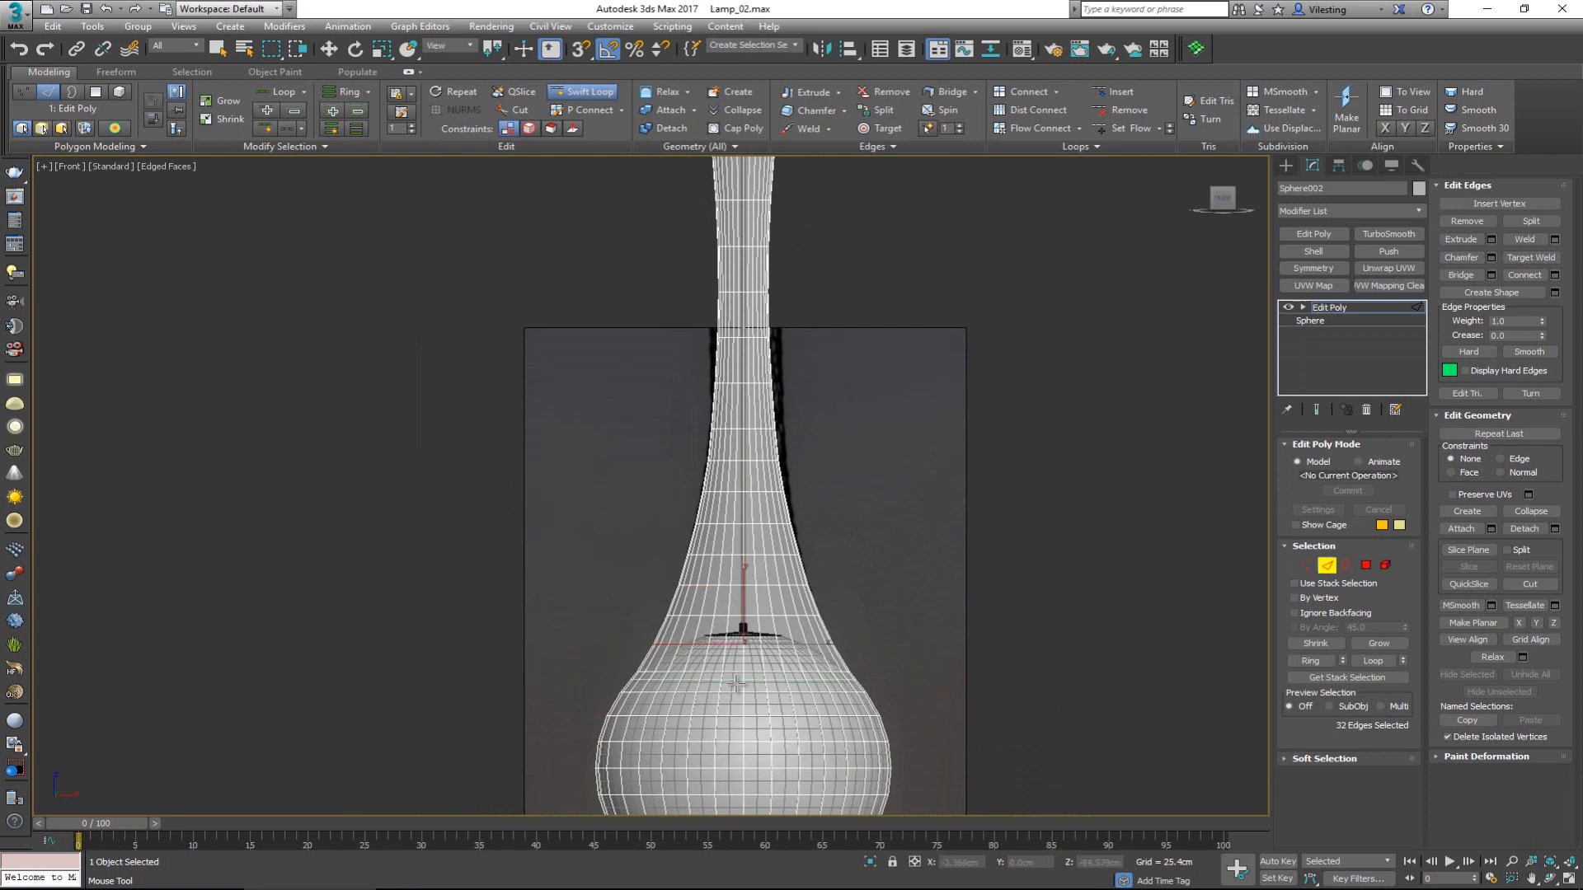
Insert another edge loop in the narrow neck, a little below the reference image's upper edge
scroll(732, 701, "up", 4)
middle_click_drag(719, 539, 706, 582)
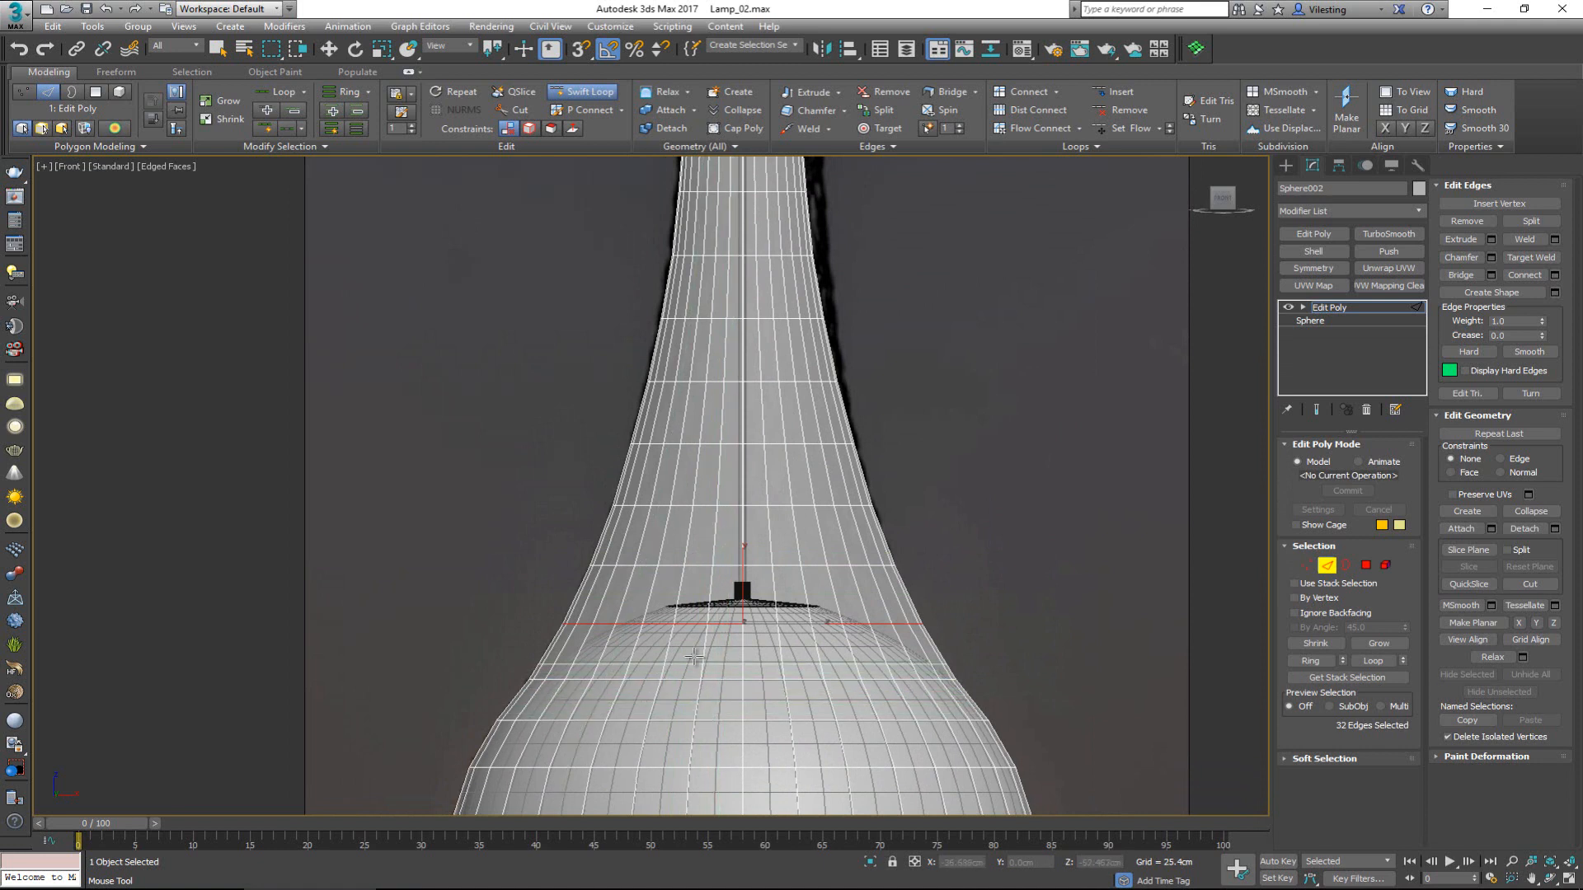
middle_click_drag(744, 351, 730, 612)
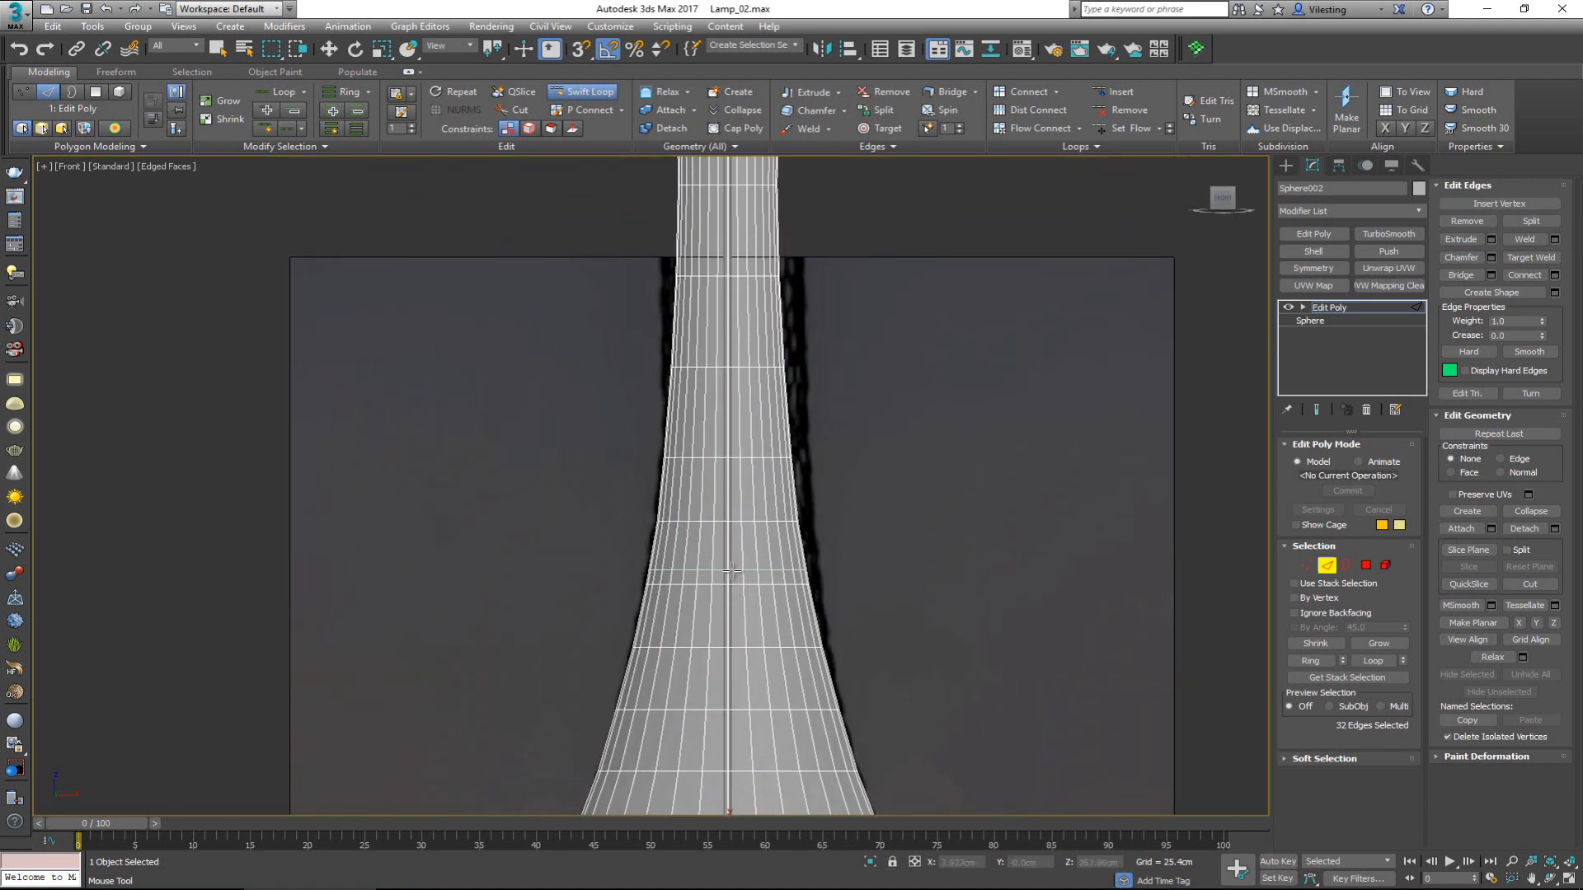
left_click(715, 419)
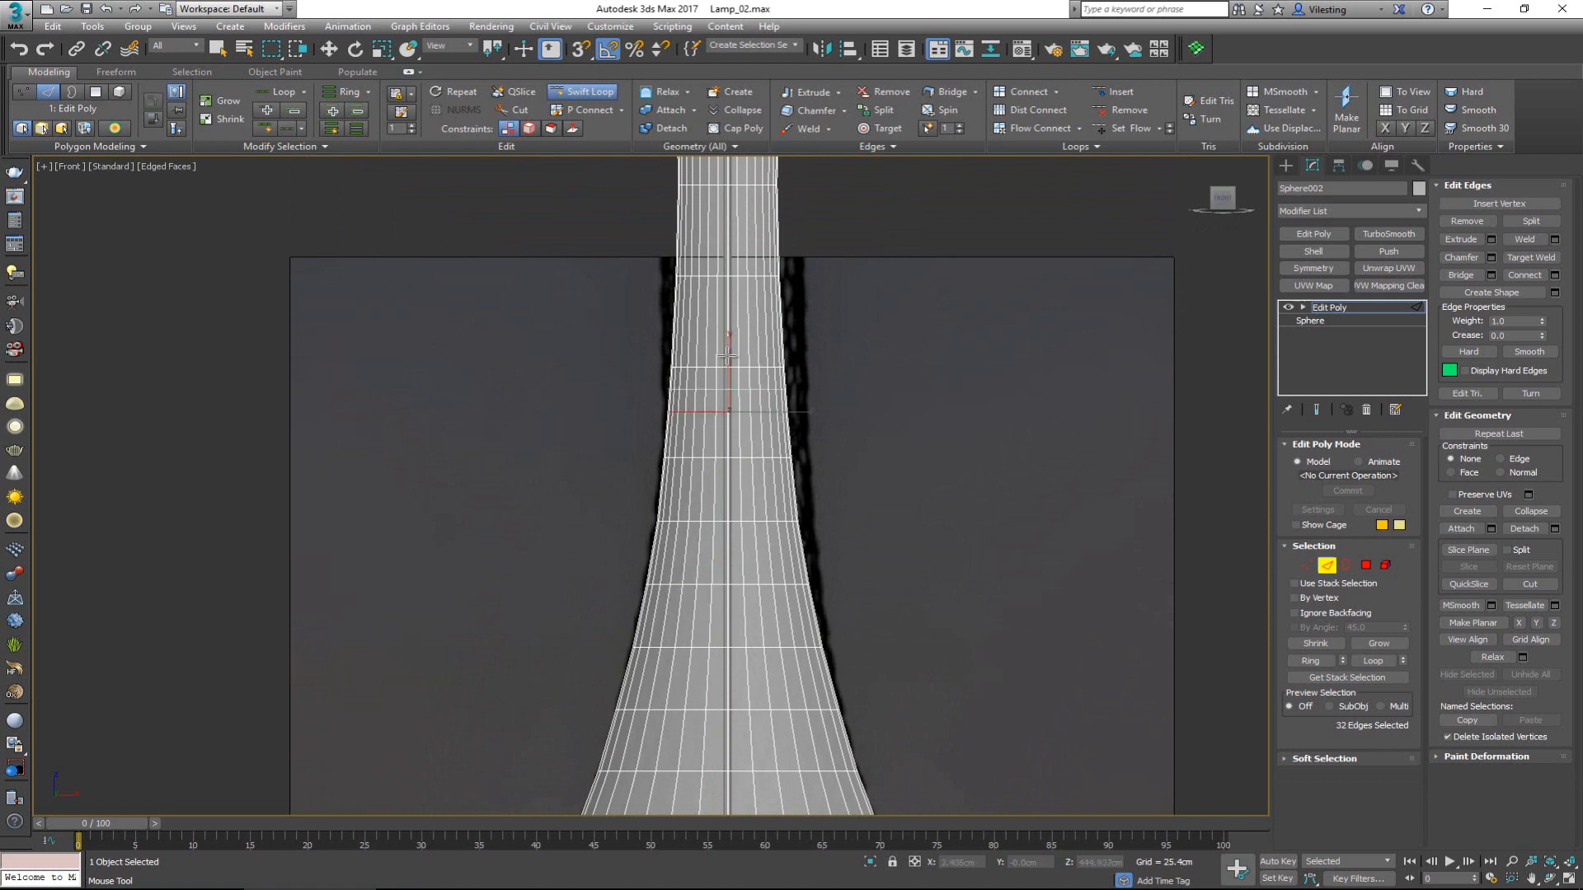
Insert edge loops midway between the existing ones up the net's tube, from near the reference image's upper edge to the ceiling cap
left_click(730, 331)
left_click(731, 239)
middle_click_drag(772, 283, 763, 498)
left_click(737, 366)
left_click(728, 276)
middle_click_drag(728, 277, 757, 480)
left_click(746, 376)
left_click(742, 283)
middle_click_drag(740, 224, 746, 376)
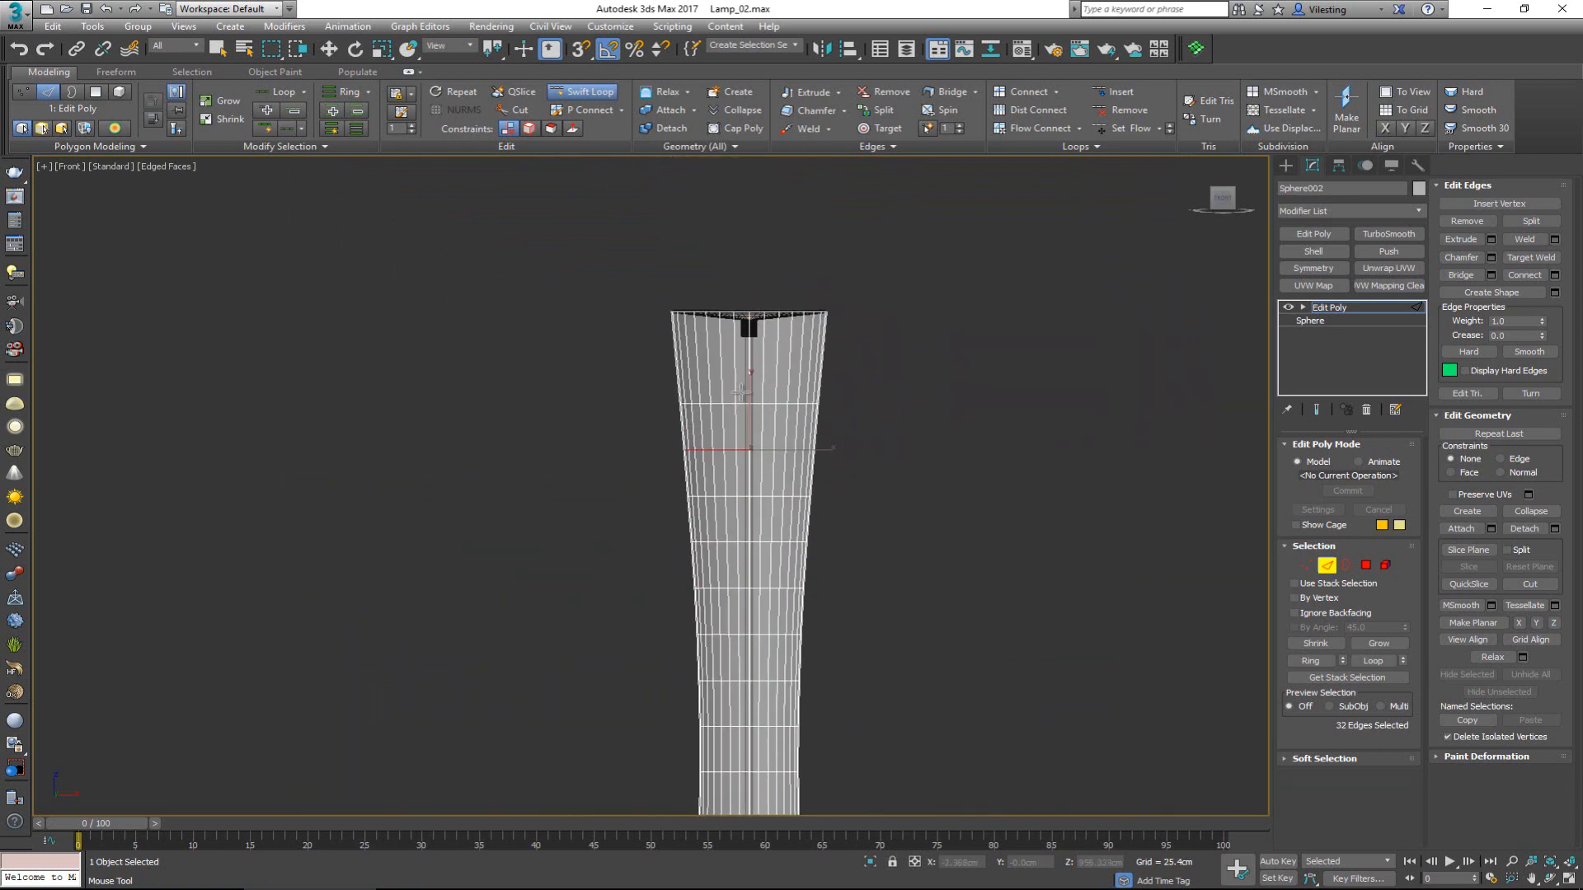
left_click(737, 371)
middle_click_drag(756, 554, 752, 365)
scroll(752, 366, "down", 3)
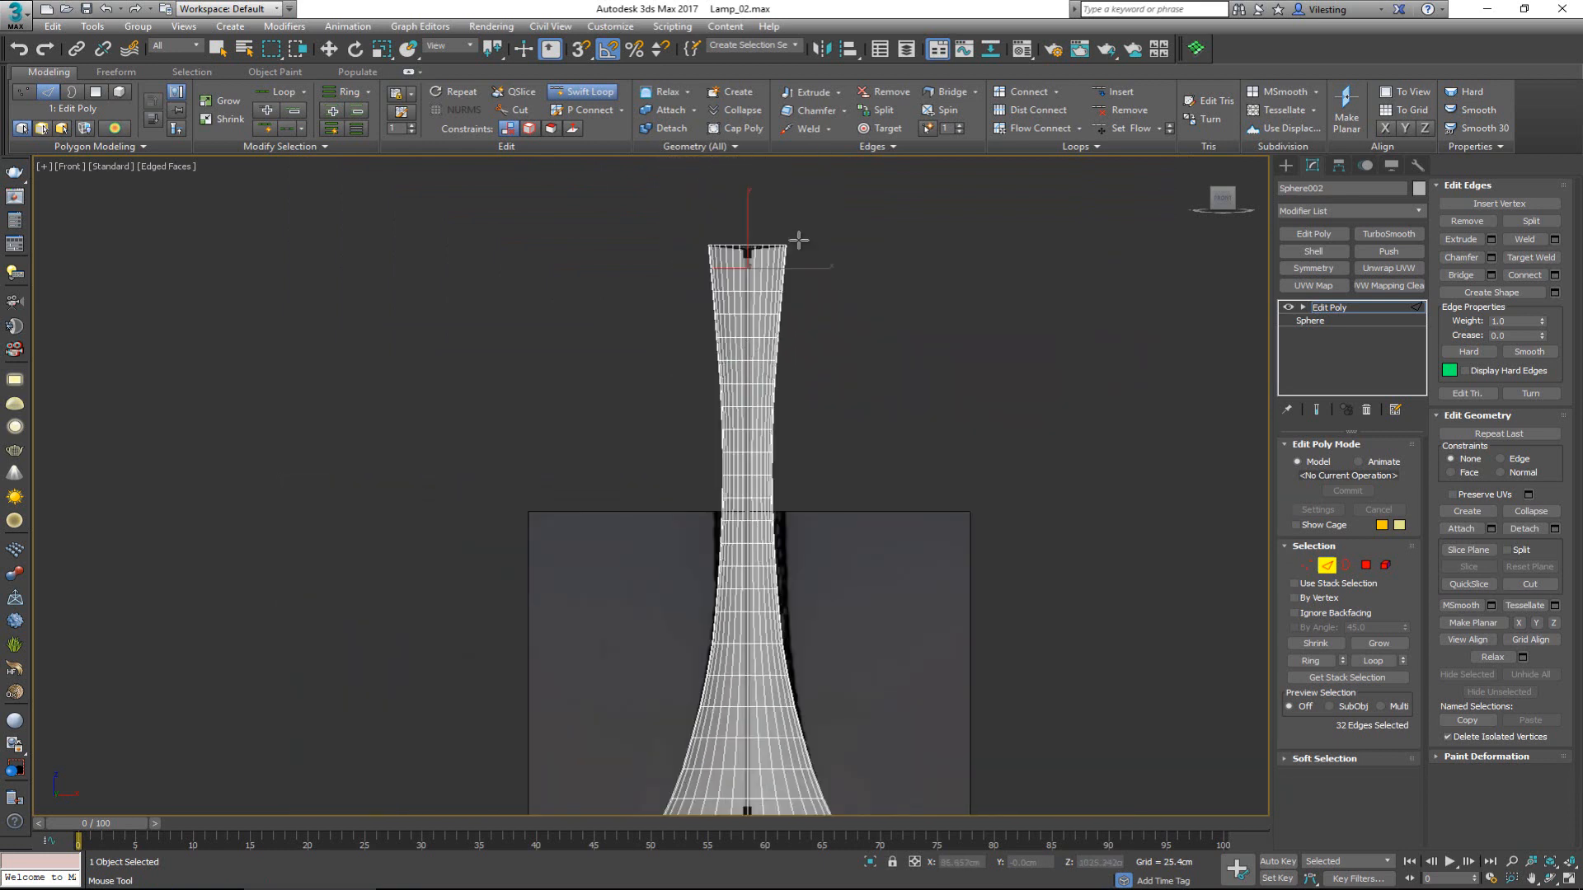
middle_click_drag(792, 503, 779, 421)
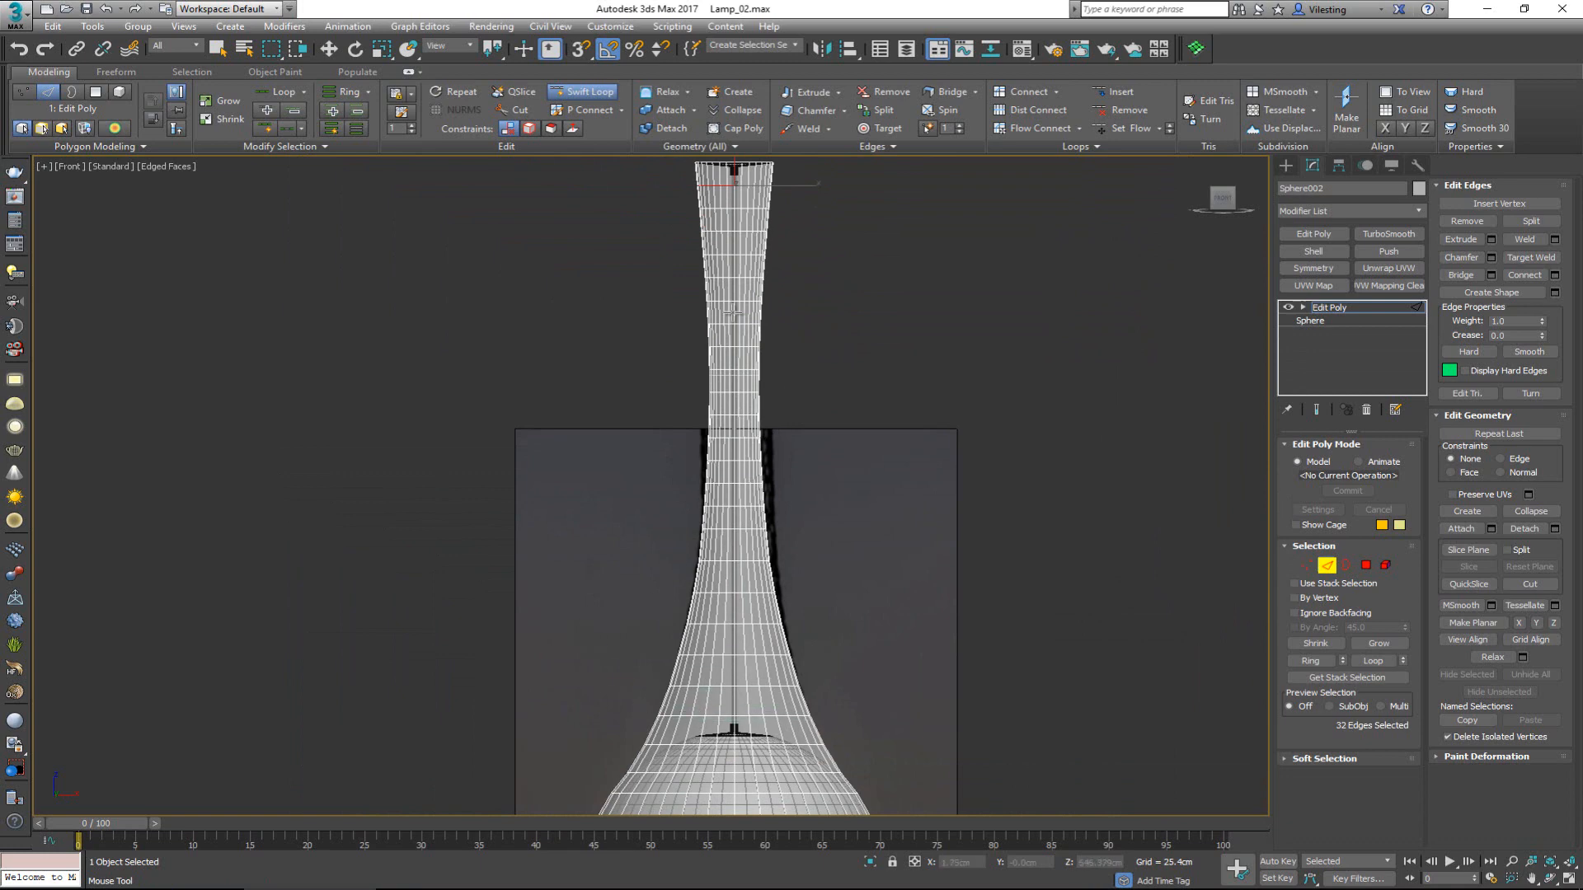
right_click(749, 569)
Delete the radial edges meeting at the net's bottom pole to open a round hole beneath the globe
middle_click_drag(784, 612, 784, 406)
scroll(783, 407, "down", 2)
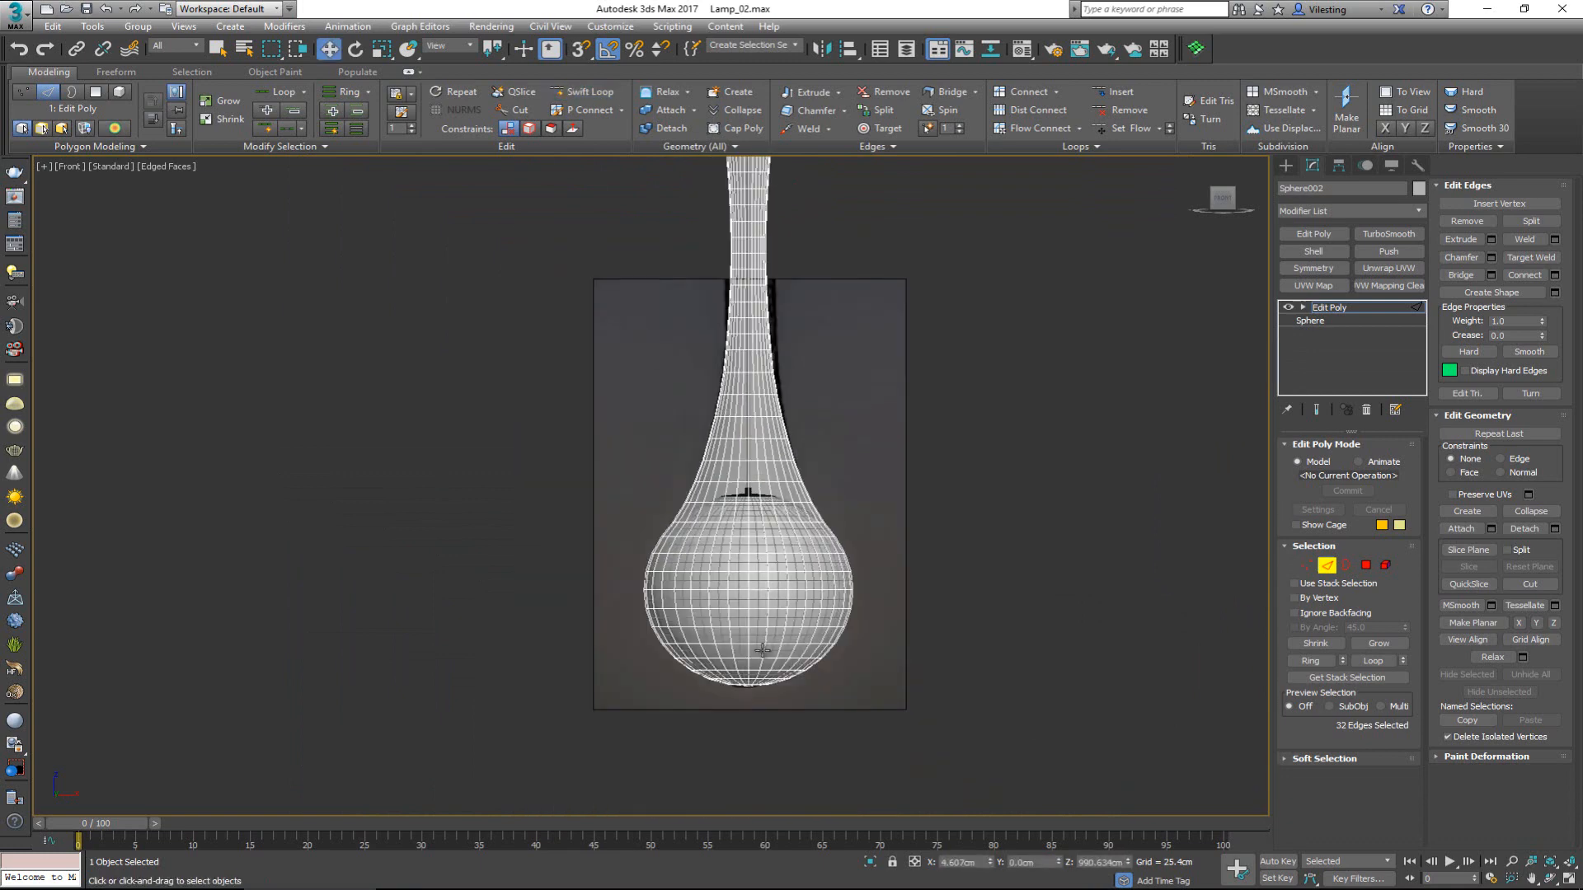
scroll(750, 680, "up", 6)
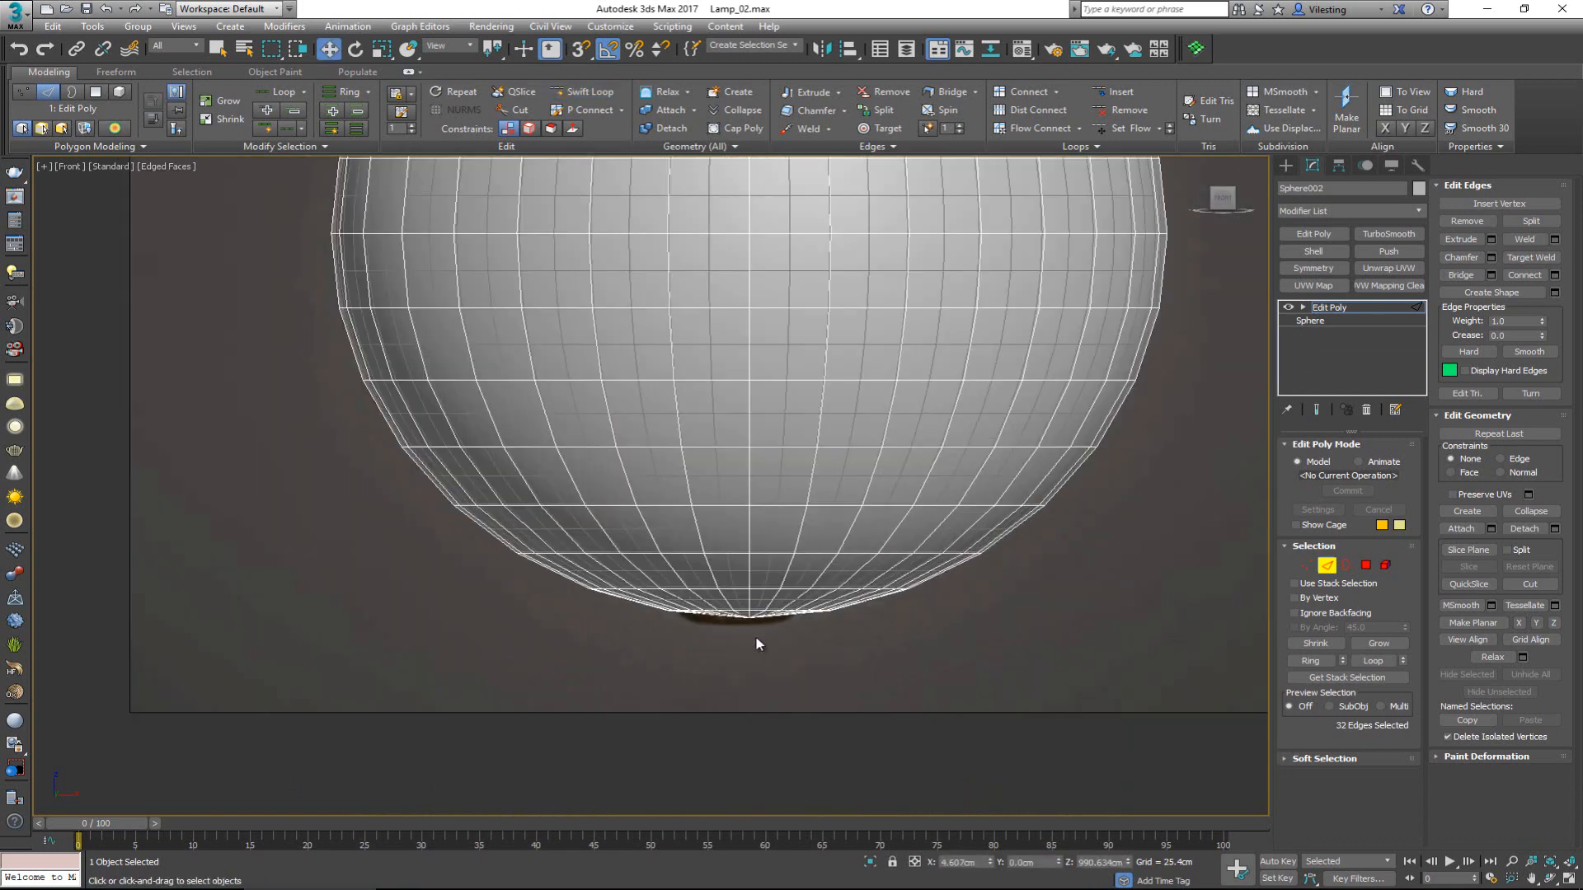
scroll(750, 681, "up", 3)
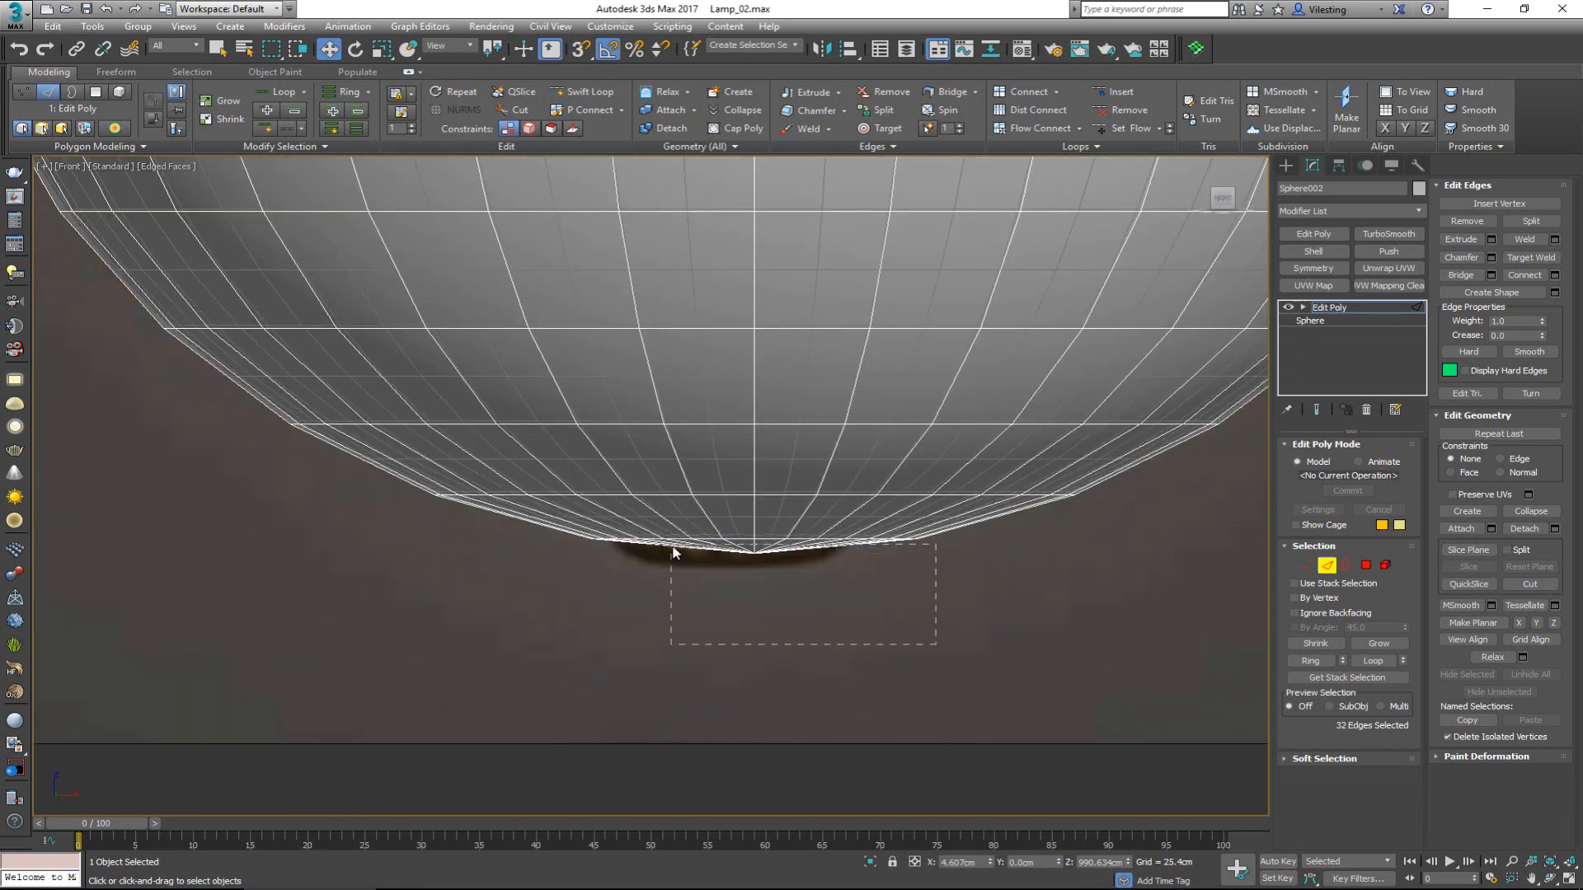
left_click_drag(673, 552, 666, 557)
key("alt+w")
middle_click(725, 587)
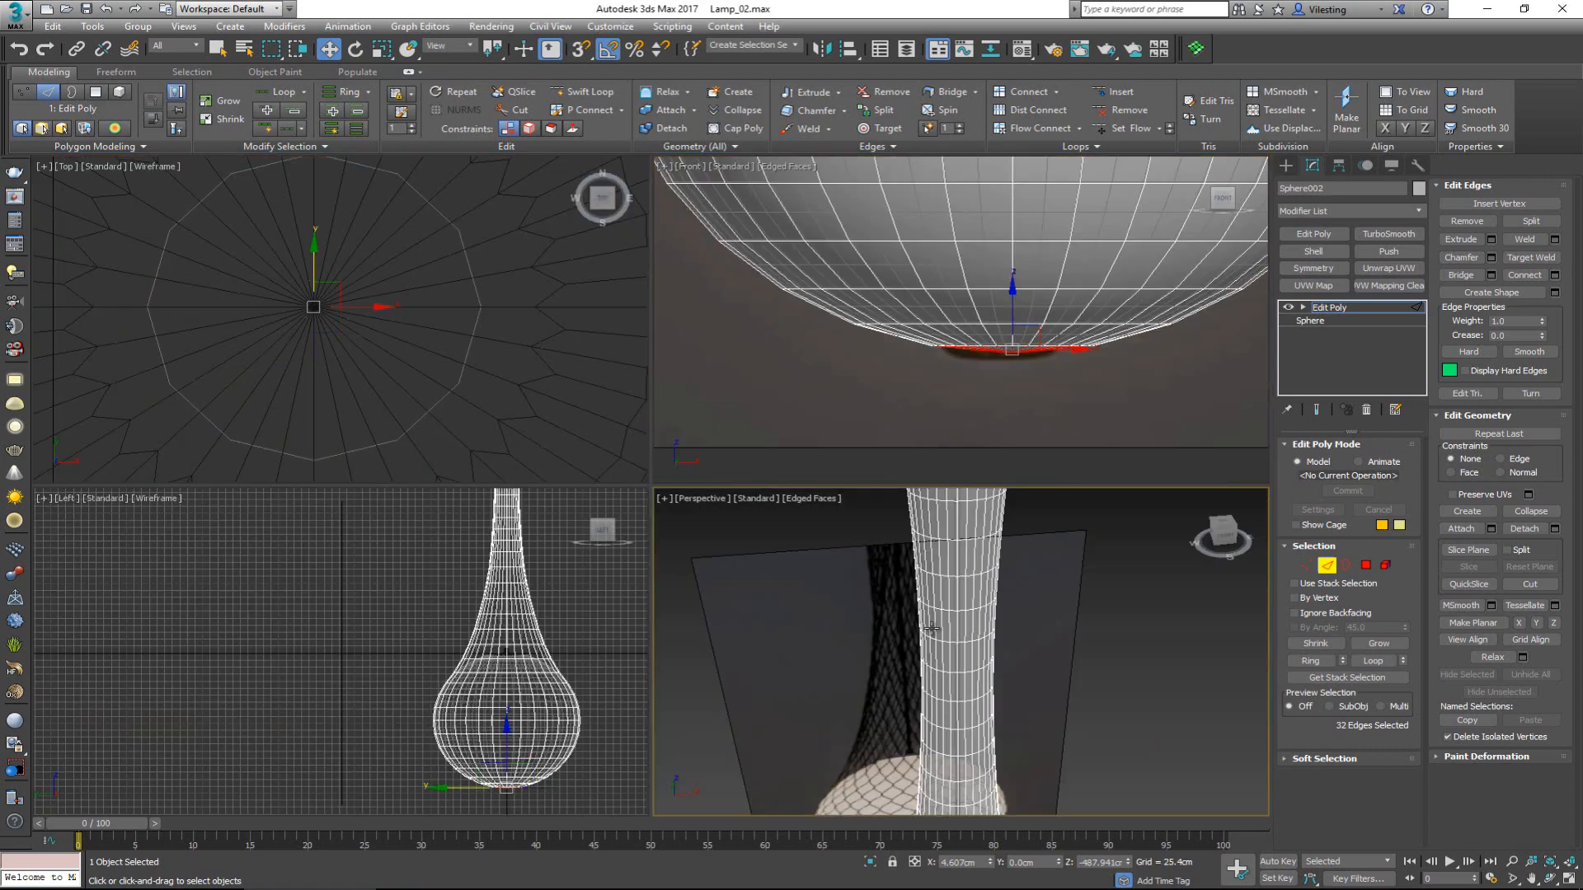
key("z")
key("alt+w")
scroll(750, 600, "down", 1)
middle_click_drag(750, 589, 762, 457, "alt")
left_click(766, 457)
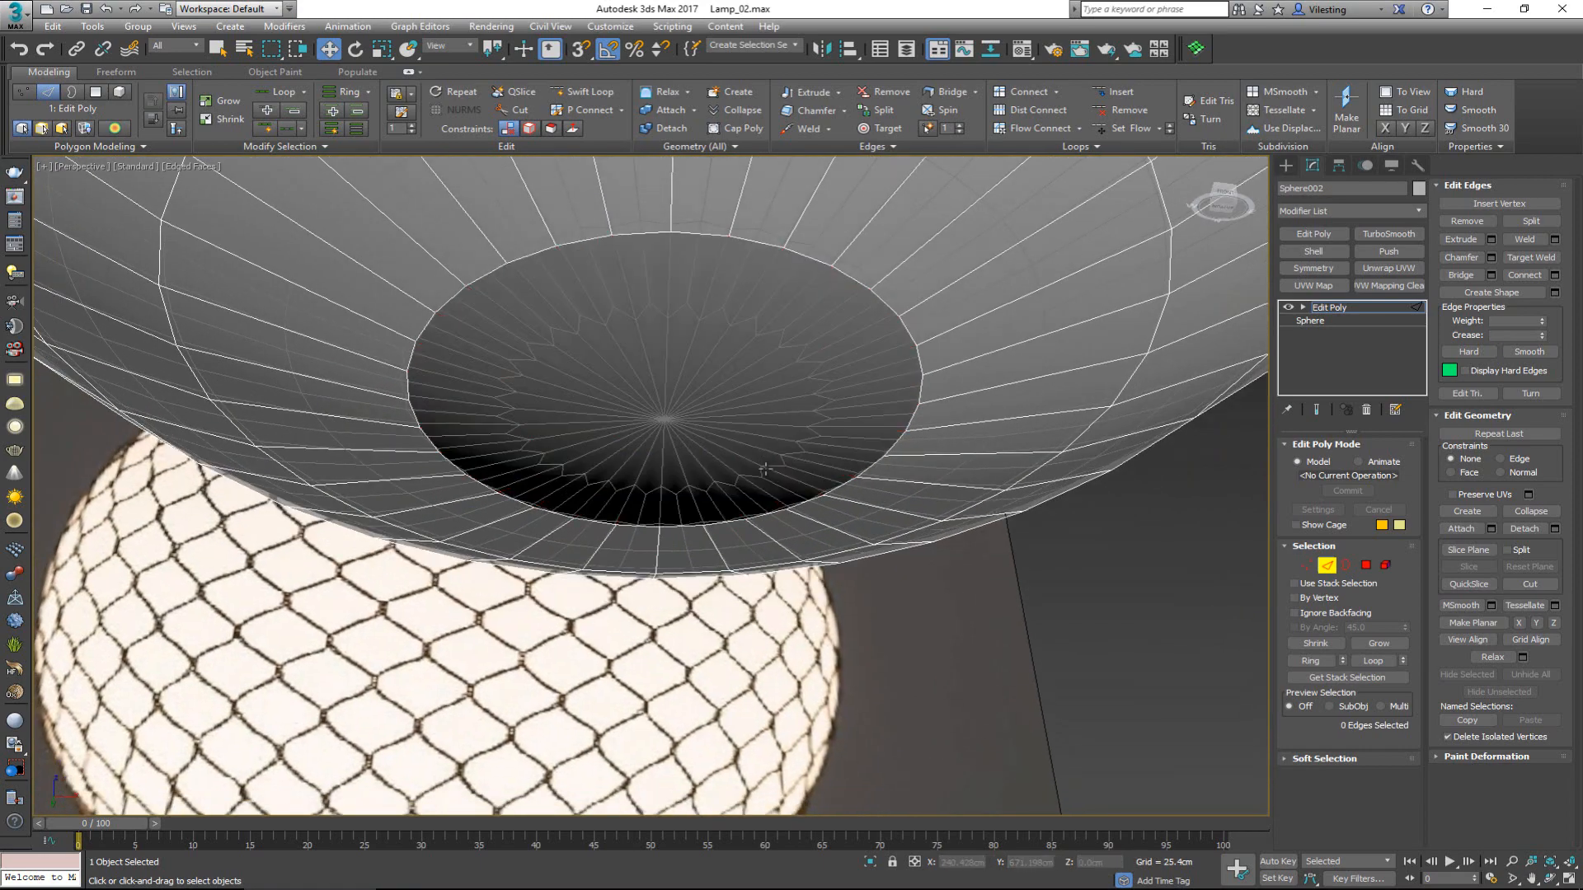
Compare the net mesh's bottom opening, globe and neck with the netting in the reference image from several angles
scroll(763, 431, "down", 3)
middle_click_drag(606, 714, 640, 521, "alt")
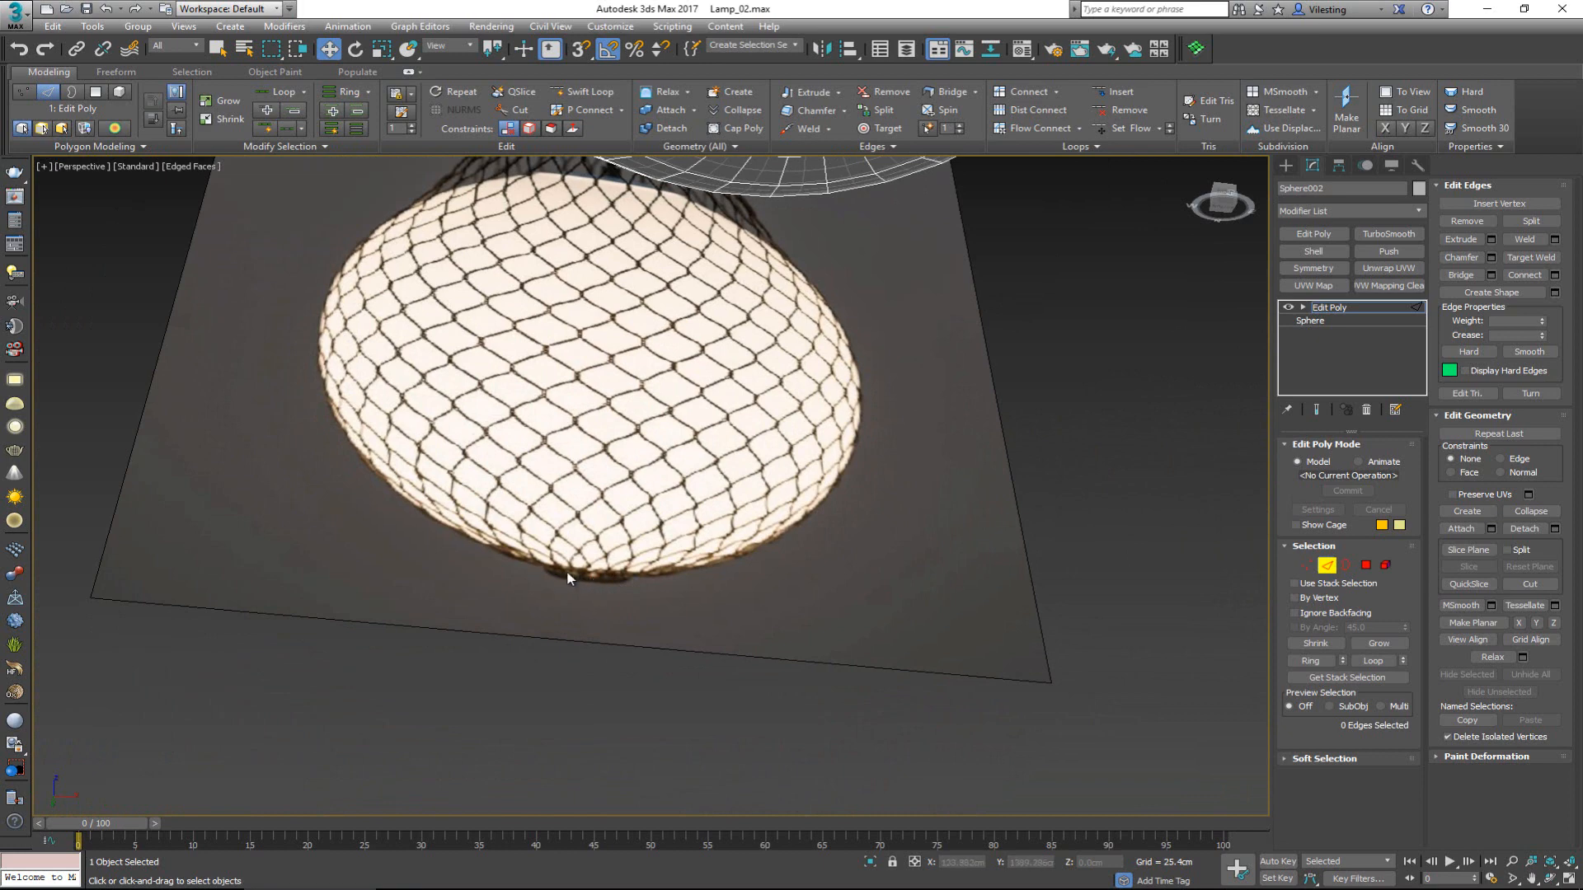
middle_click_drag(755, 387, 714, 555)
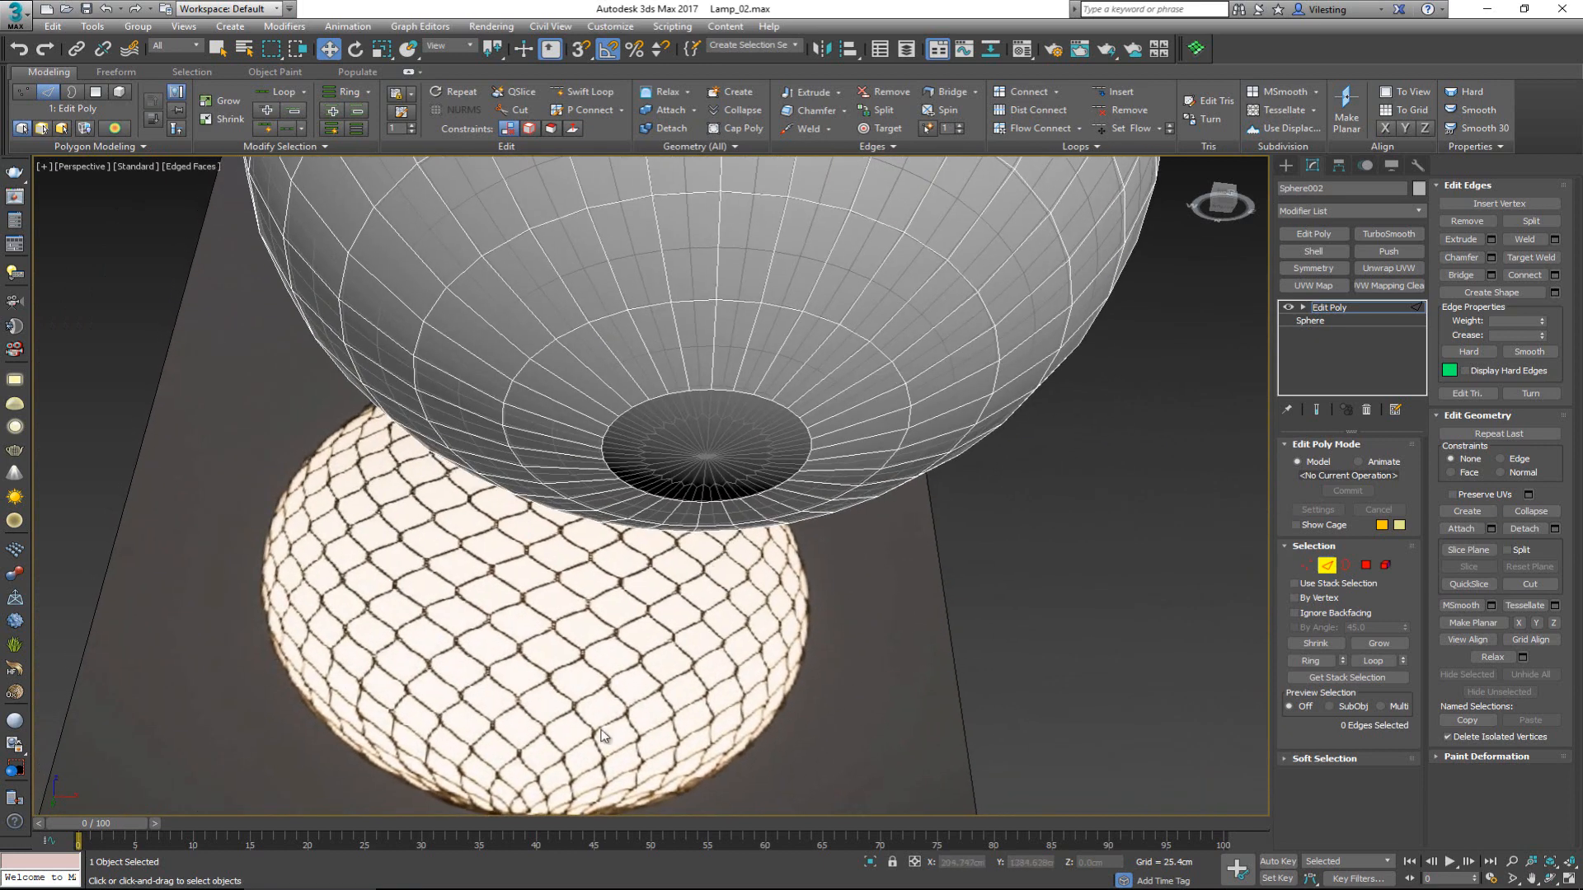
middle_click_drag(596, 736, 640, 591)
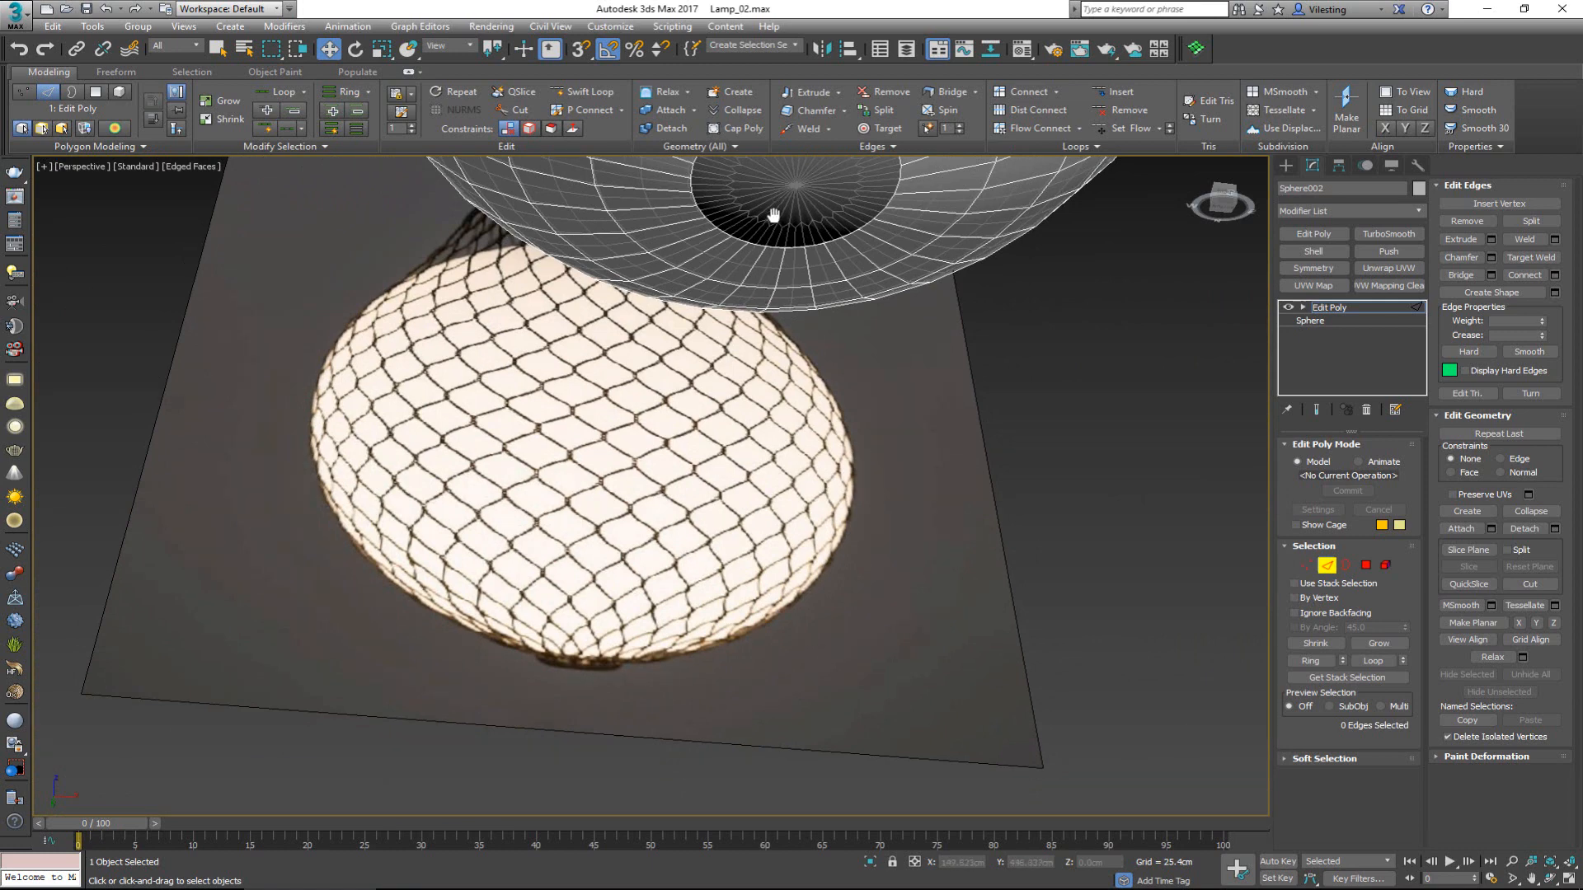
scroll(773, 216, "down", 6)
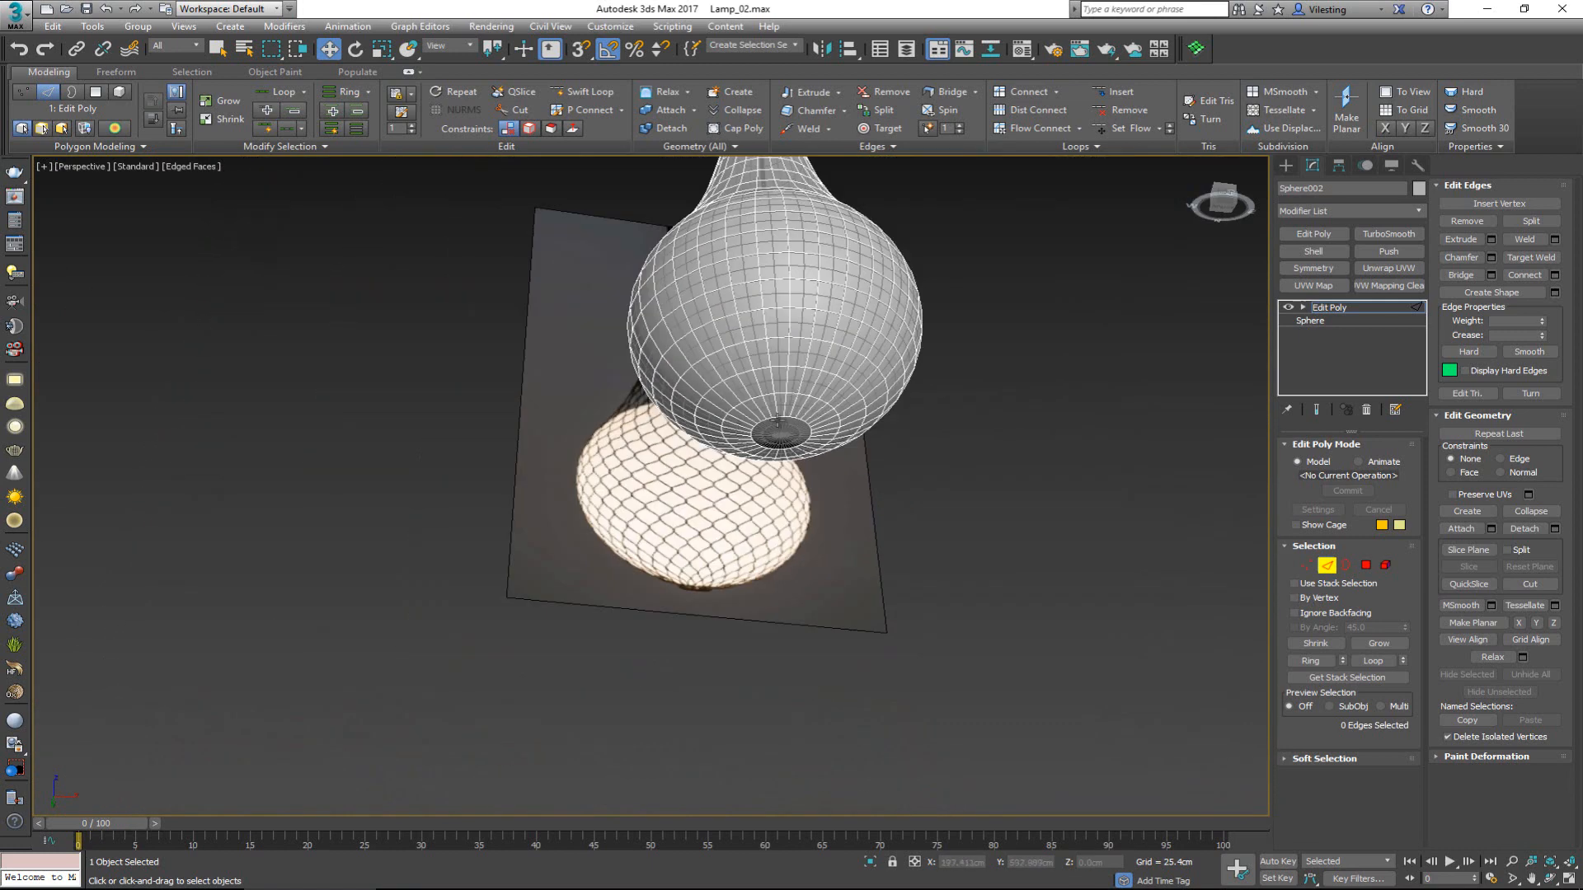
middle_click_drag(790, 396, 713, 330, "alt")
middle_click_drag(762, 219, 752, 495)
scroll(752, 495, "down", 2)
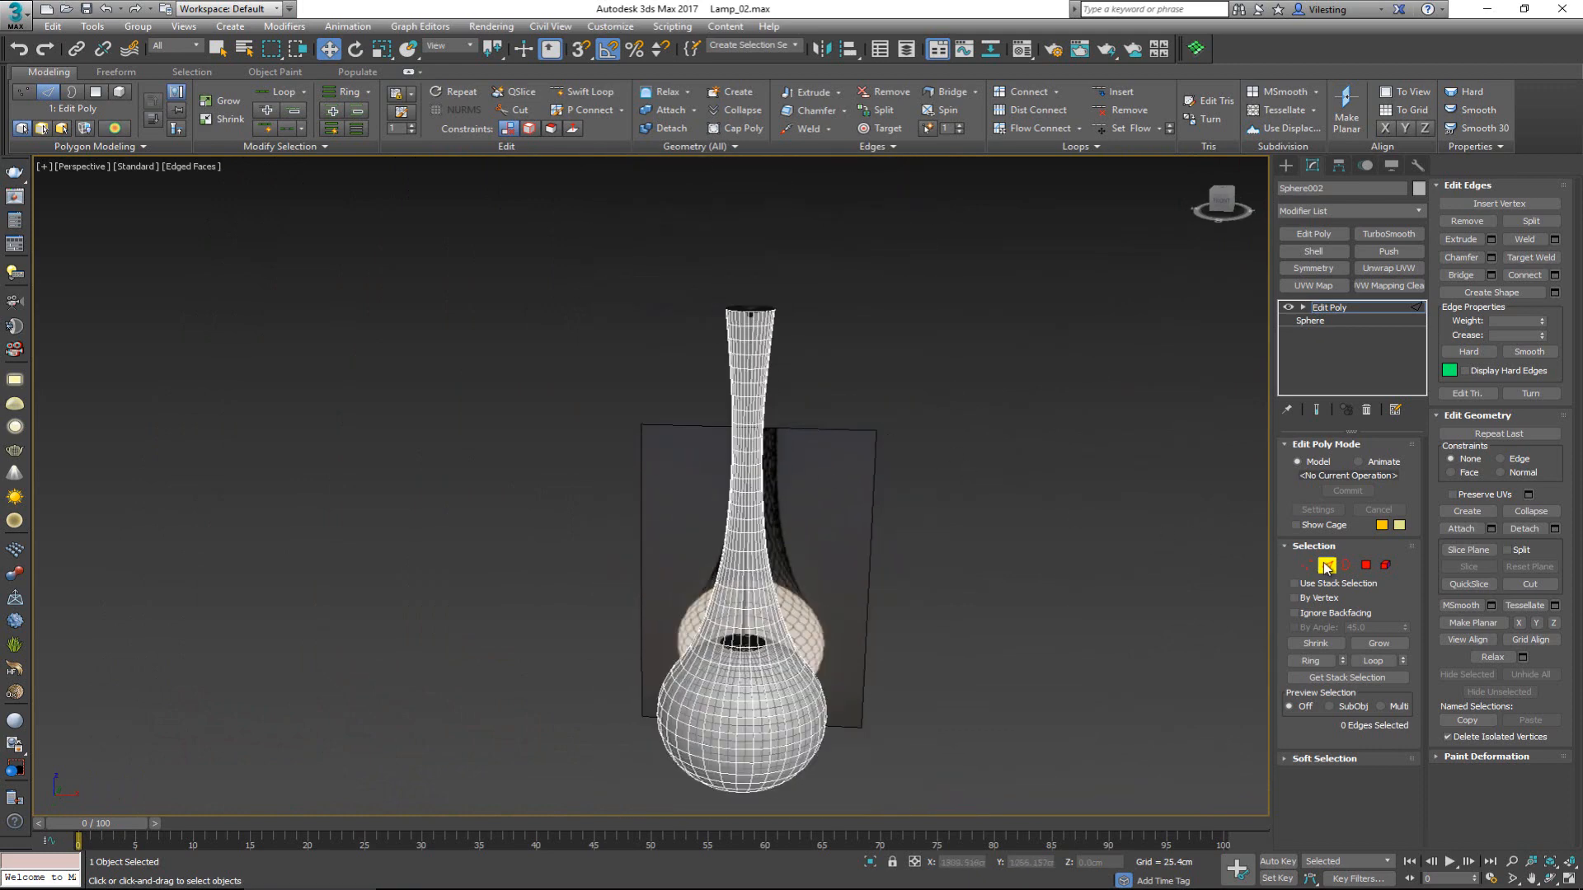
left_click(1327, 567)
left_click(1100, 454)
scroll(736, 535, "up", 5)
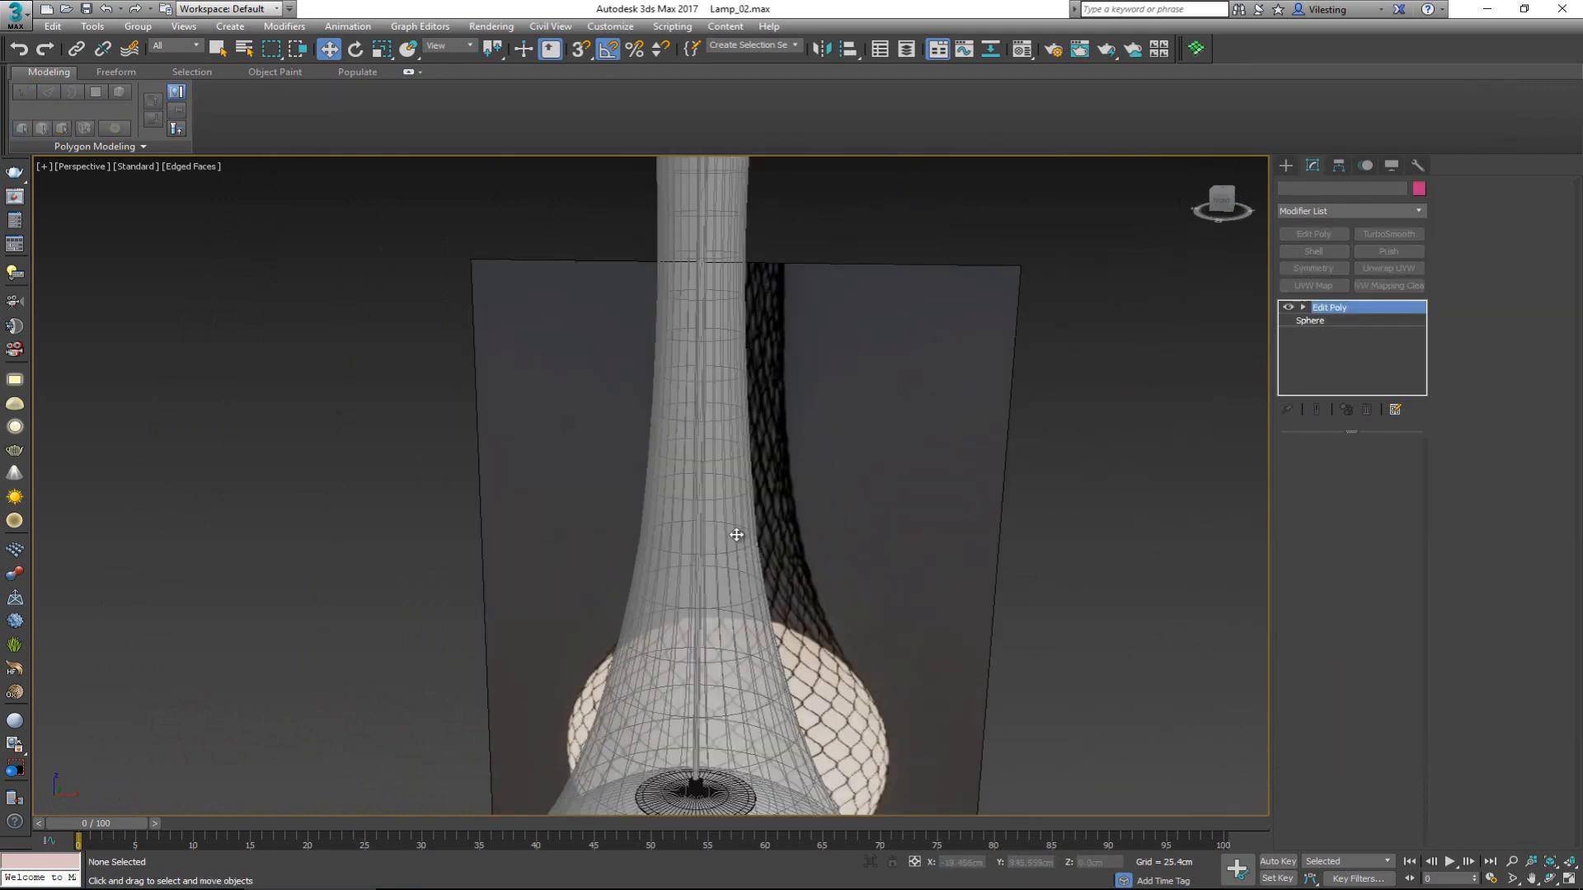
left_click(736, 535)
middle_click_drag(753, 505, 874, 455, "alt")
scroll(807, 507, "down", 5)
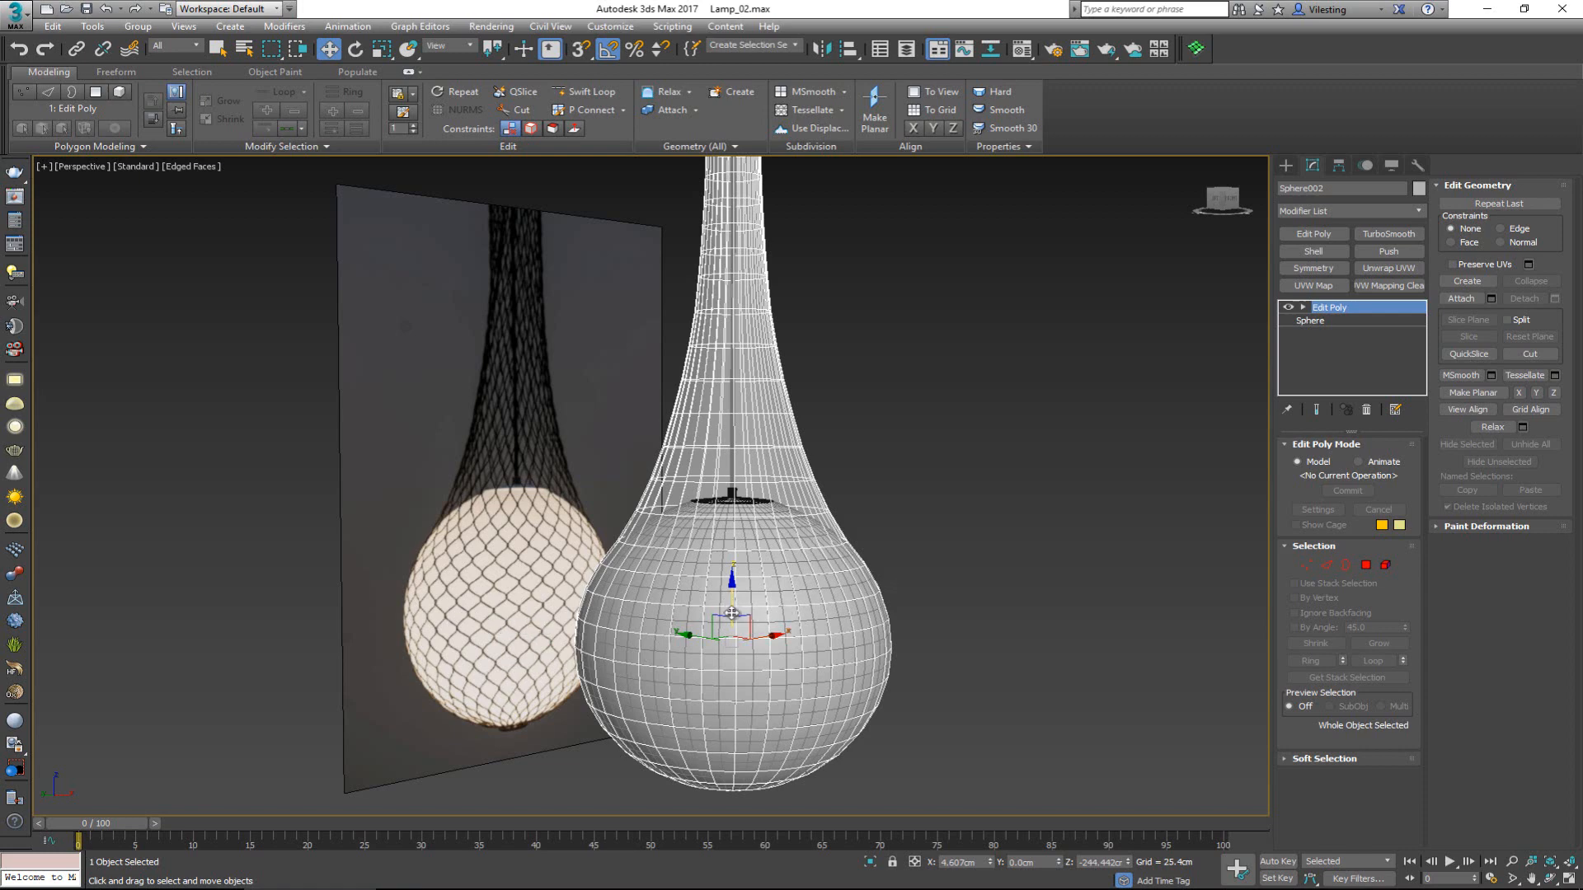
middle_click_drag(858, 570, 784, 505, "alt")
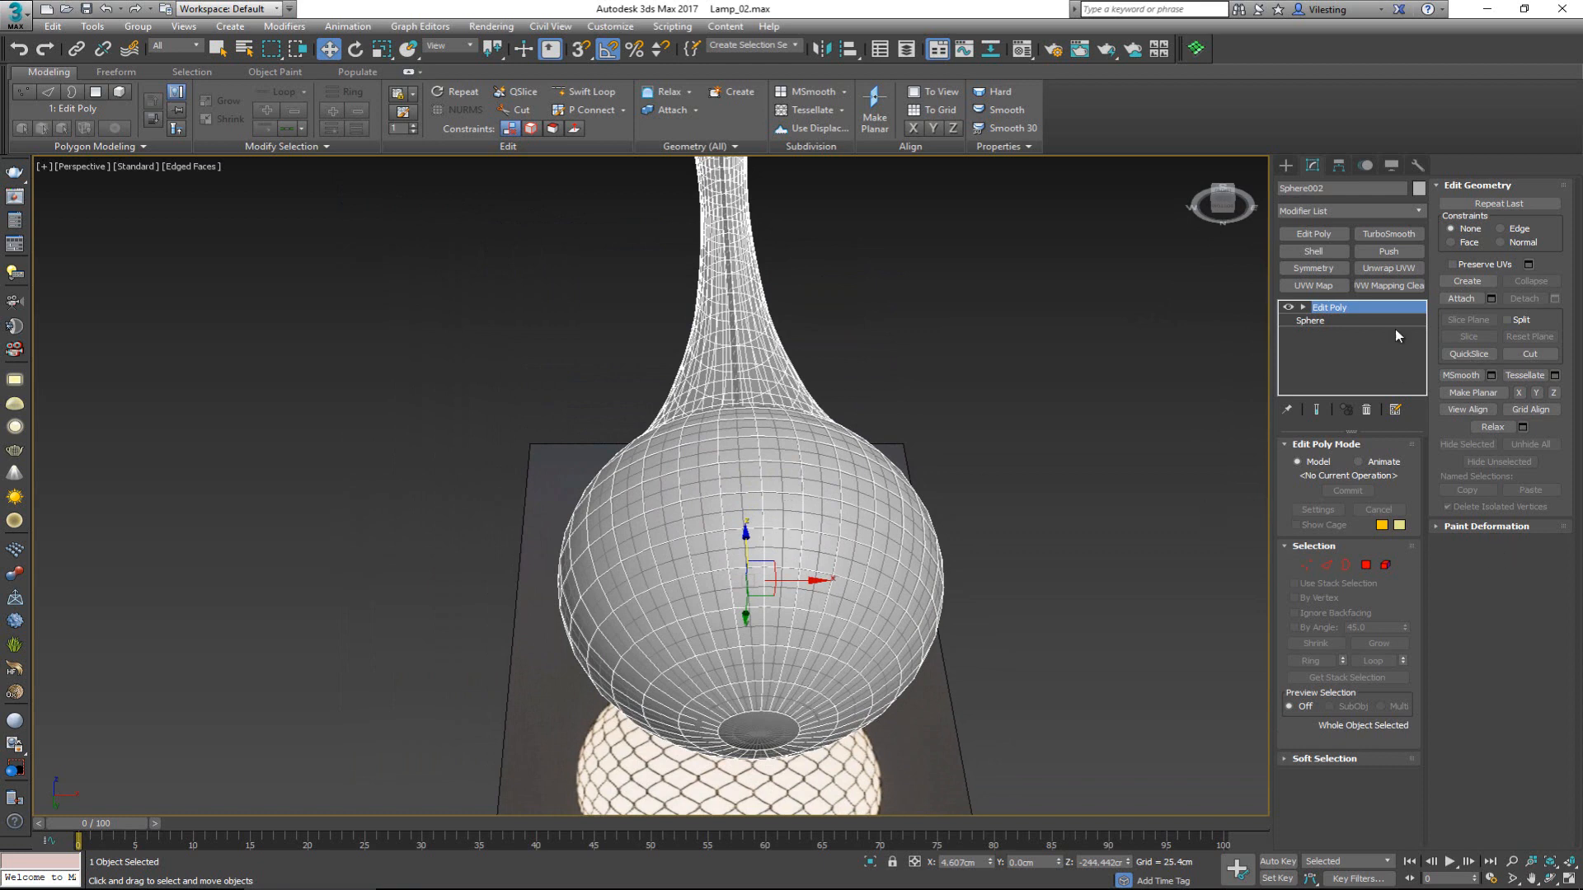
Add a second Edit Poly modifier to the net and select all of its edges
left_click(1315, 235)
key("2")
key("ctrl+a")
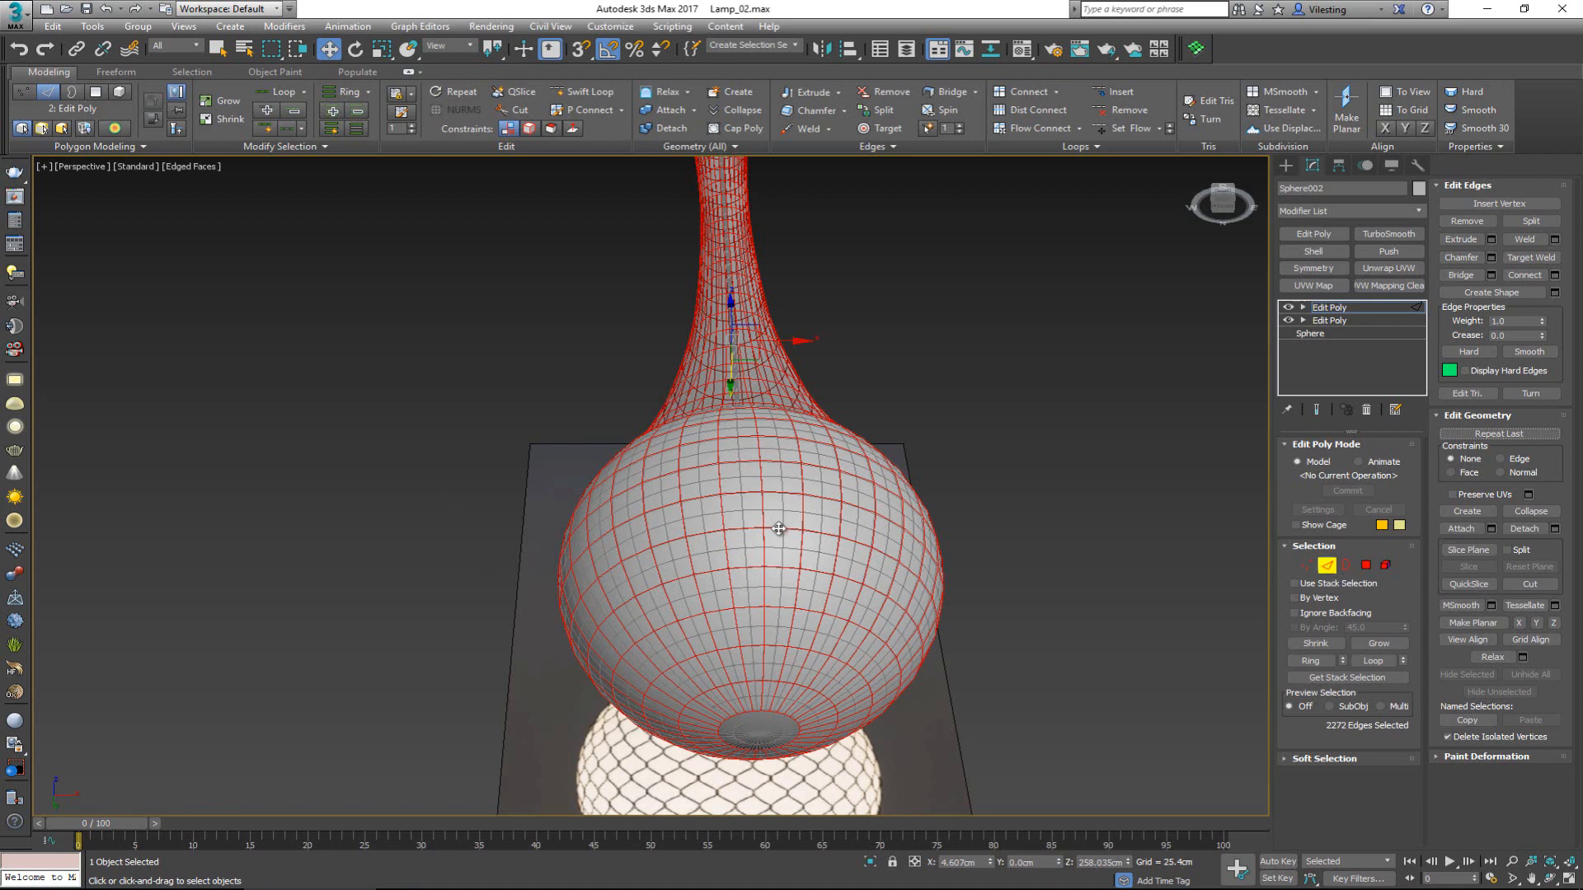
Exclude the border ring around the bottom opening from the edge selection, keeping the vertical edges just above it selected
mouse_move(760, 483)
middle_mouse_down("alt")
mouse_move(748, 458)
mouse_move(749, 493)
middle_mouse_up("alt")
key("alt+w")
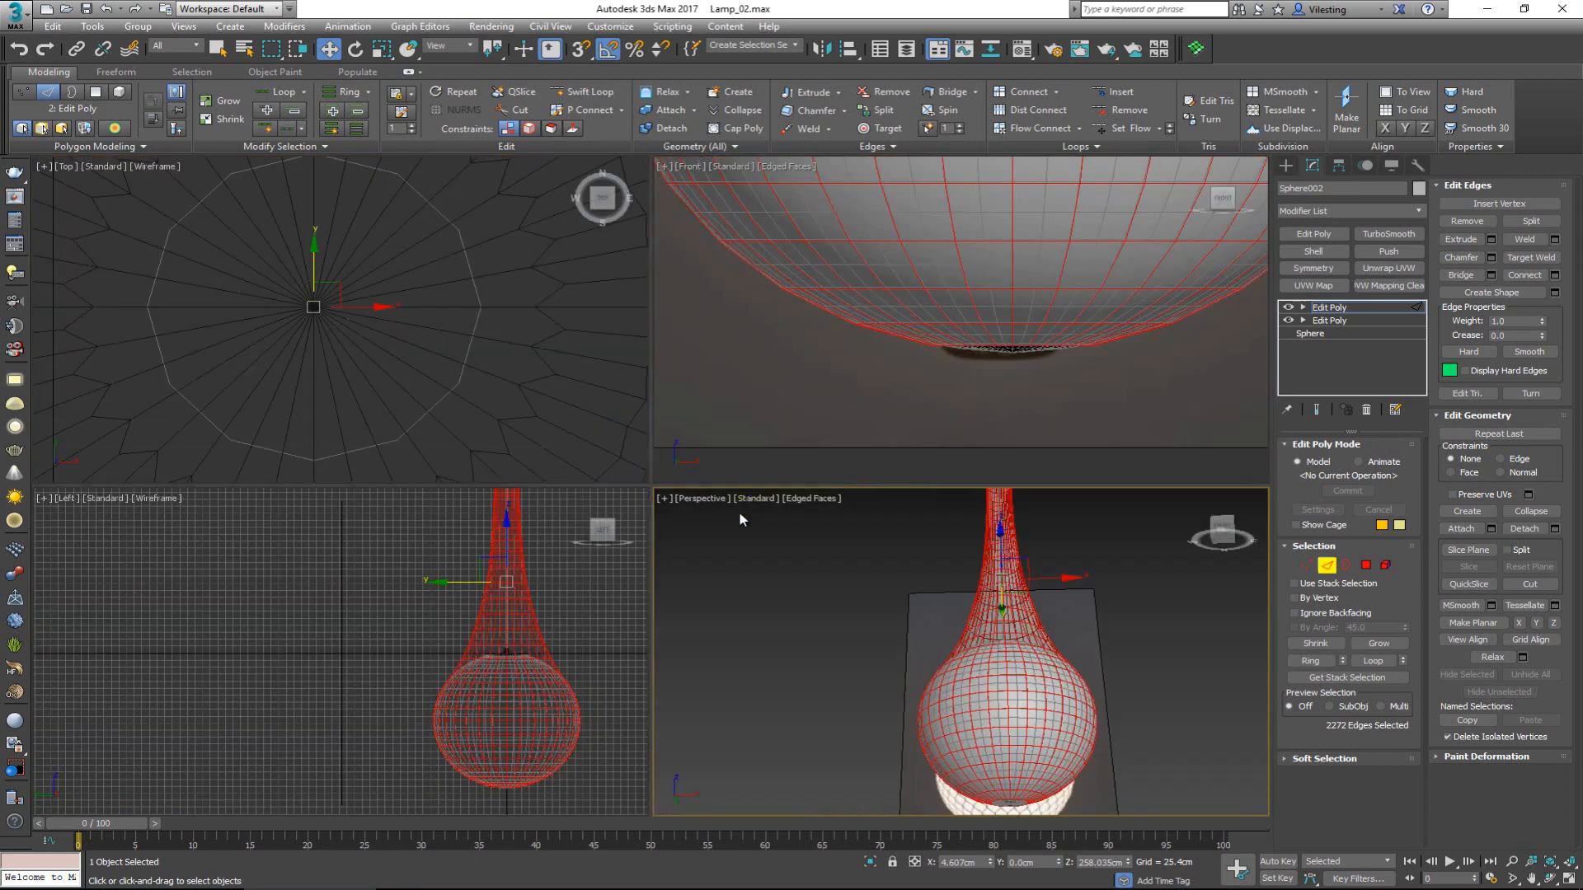
scroll(517, 632, "up", 3)
key("alt+w")
scroll(845, 547, "up", 4)
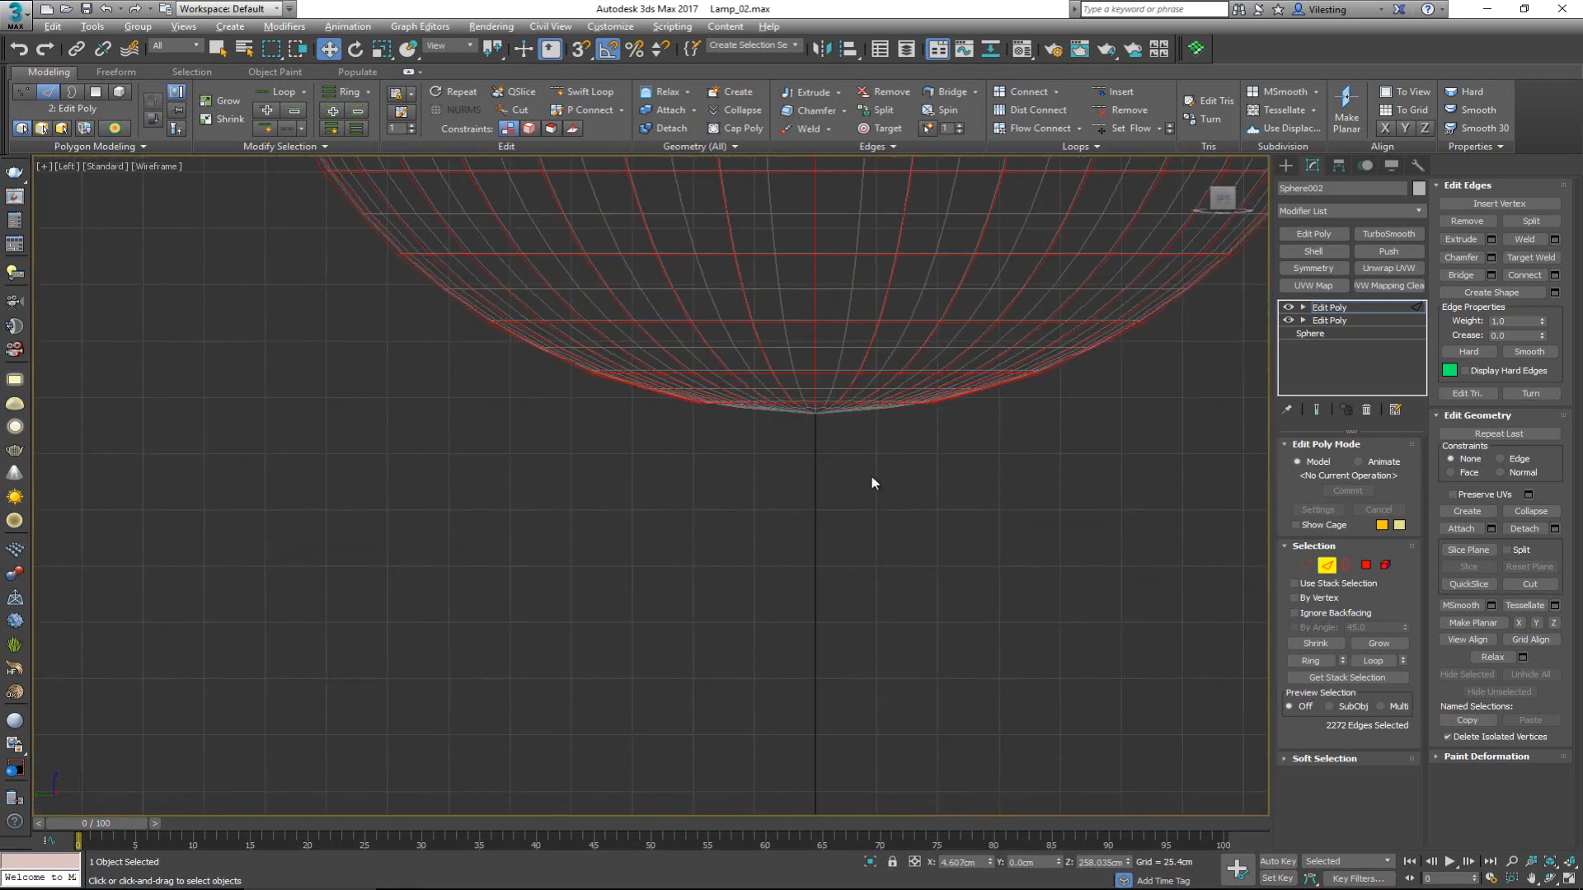
middle_click_drag(872, 480, 804, 501)
left_click_drag(952, 468, 575, 448, "alt")
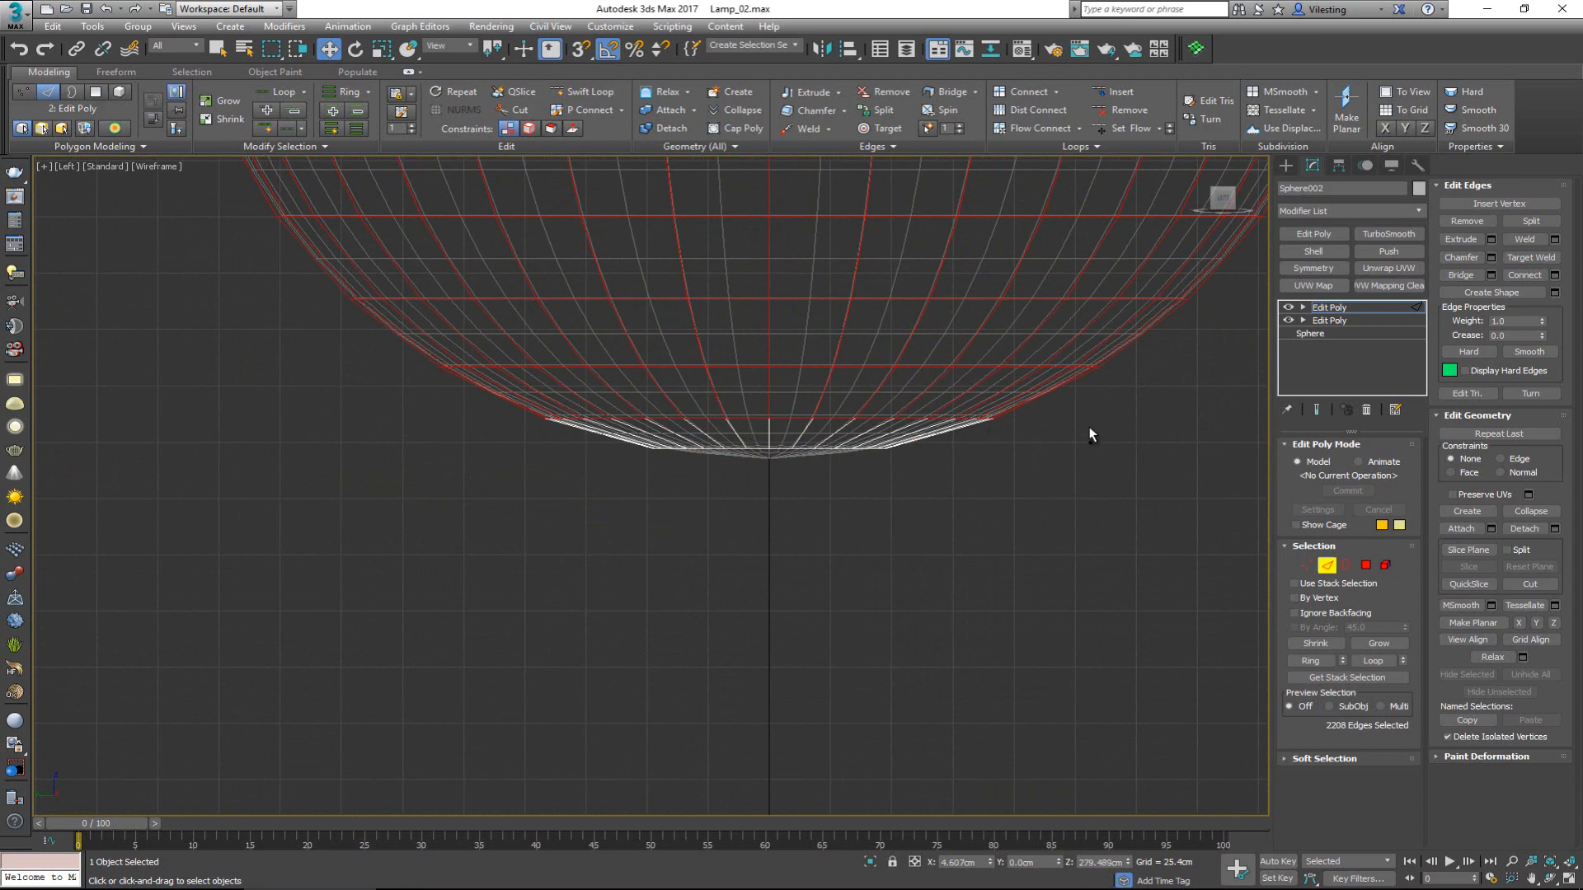
left_click_drag(429, 347, 402, 335, "ctrl")
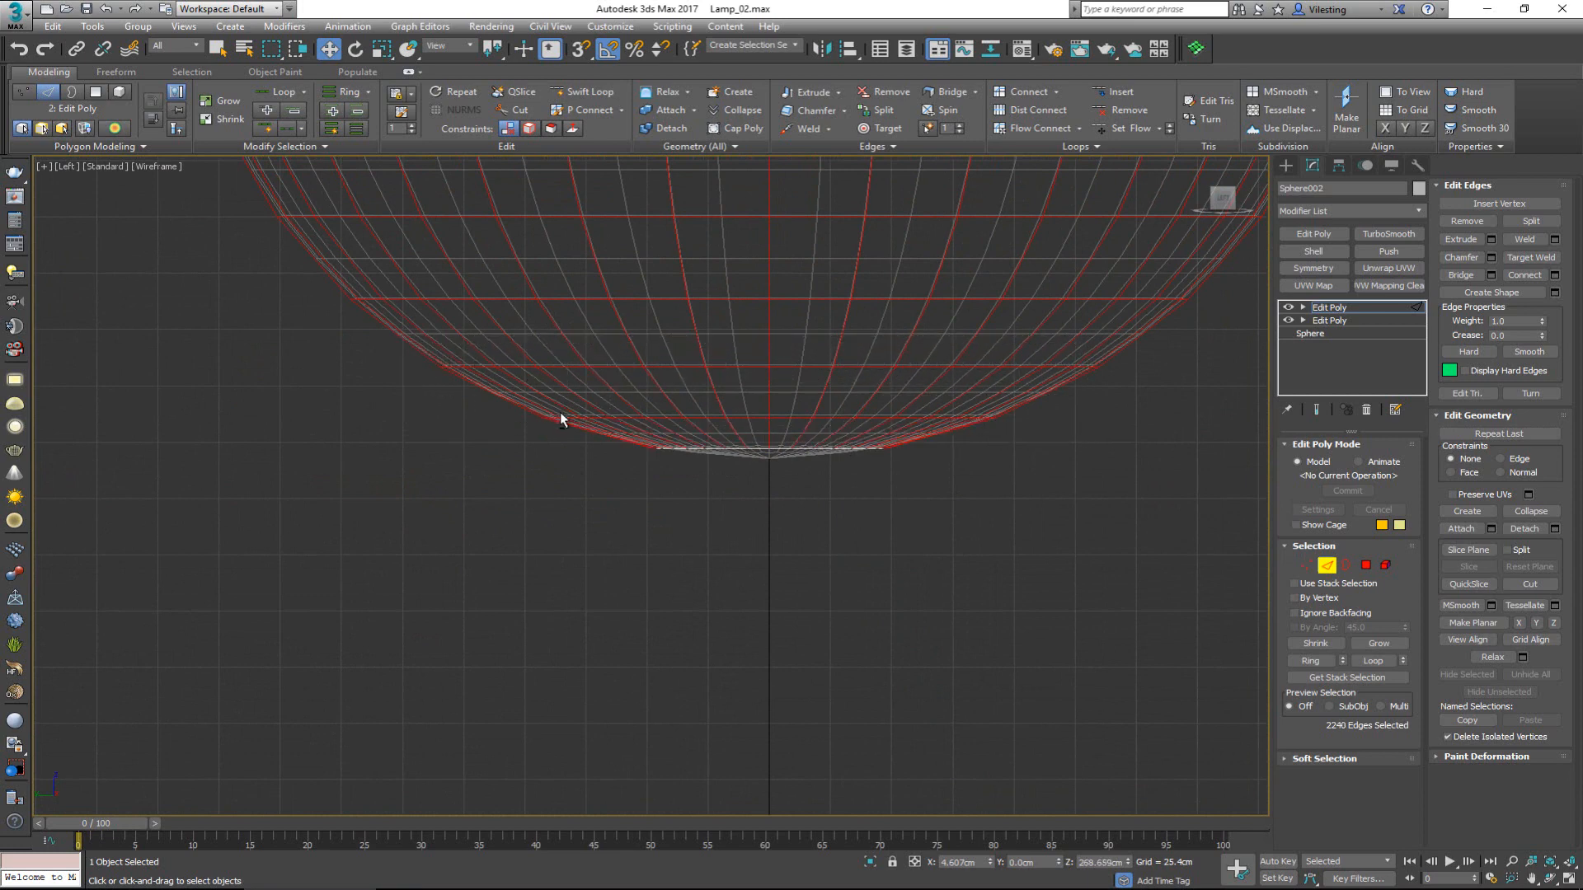
Check the edge selection around the net's bottom opening in the perspective view
key("alt+w")
middle_click(943, 637)
scroll(942, 638, "up", 4)
key("alt+w")
middle_click_drag(934, 641, 872, 470)
scroll(869, 523, "down", 3)
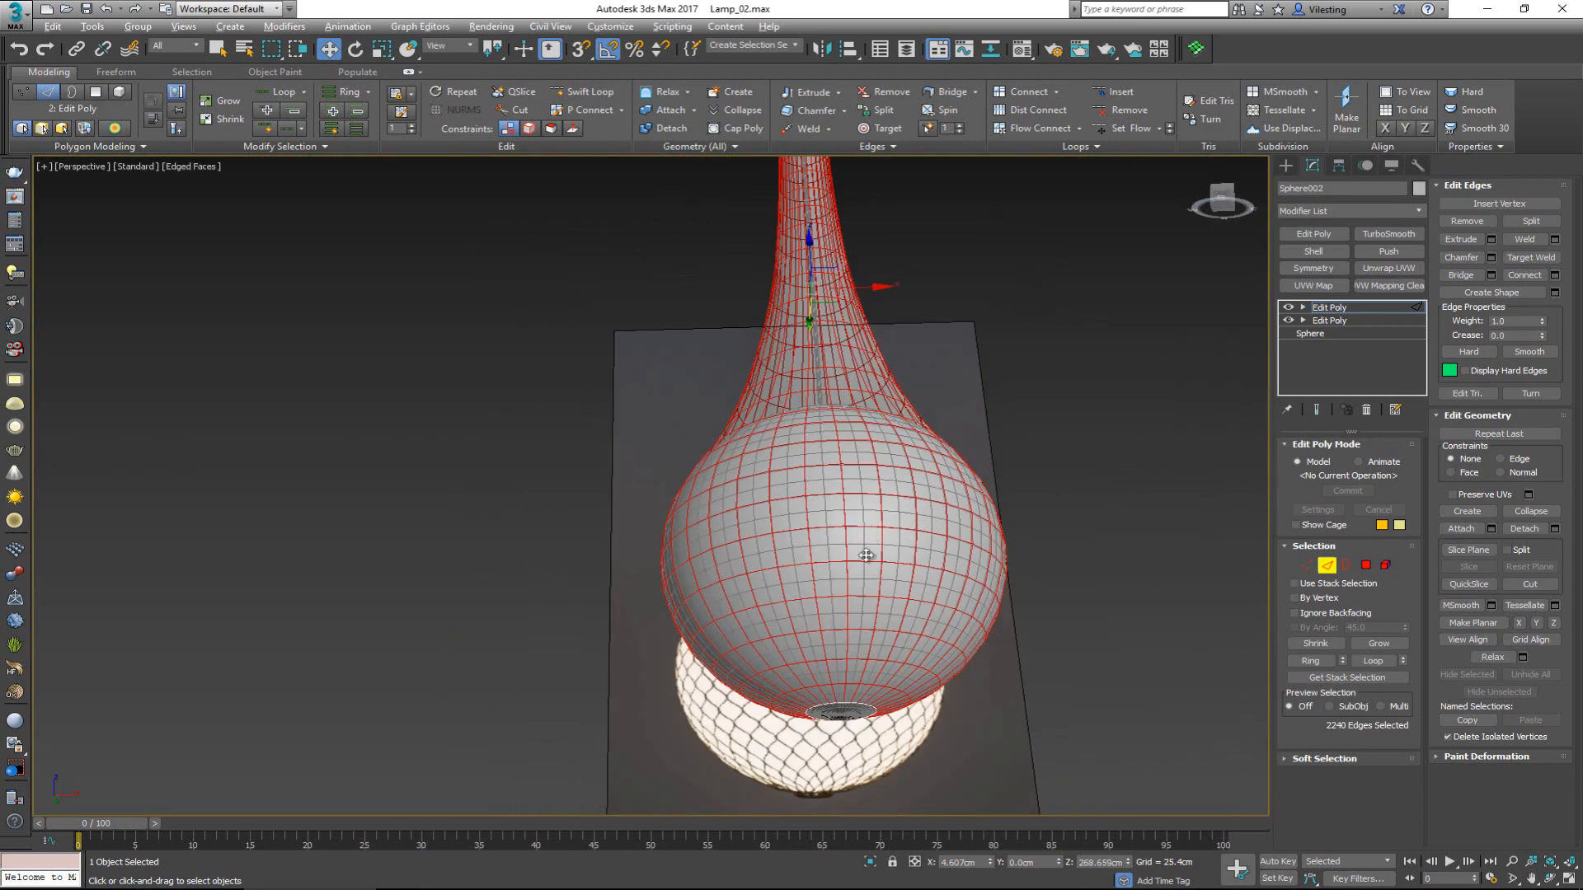
middle_click_drag(866, 555, 867, 503, "alt")
scroll(880, 633, "up", 2)
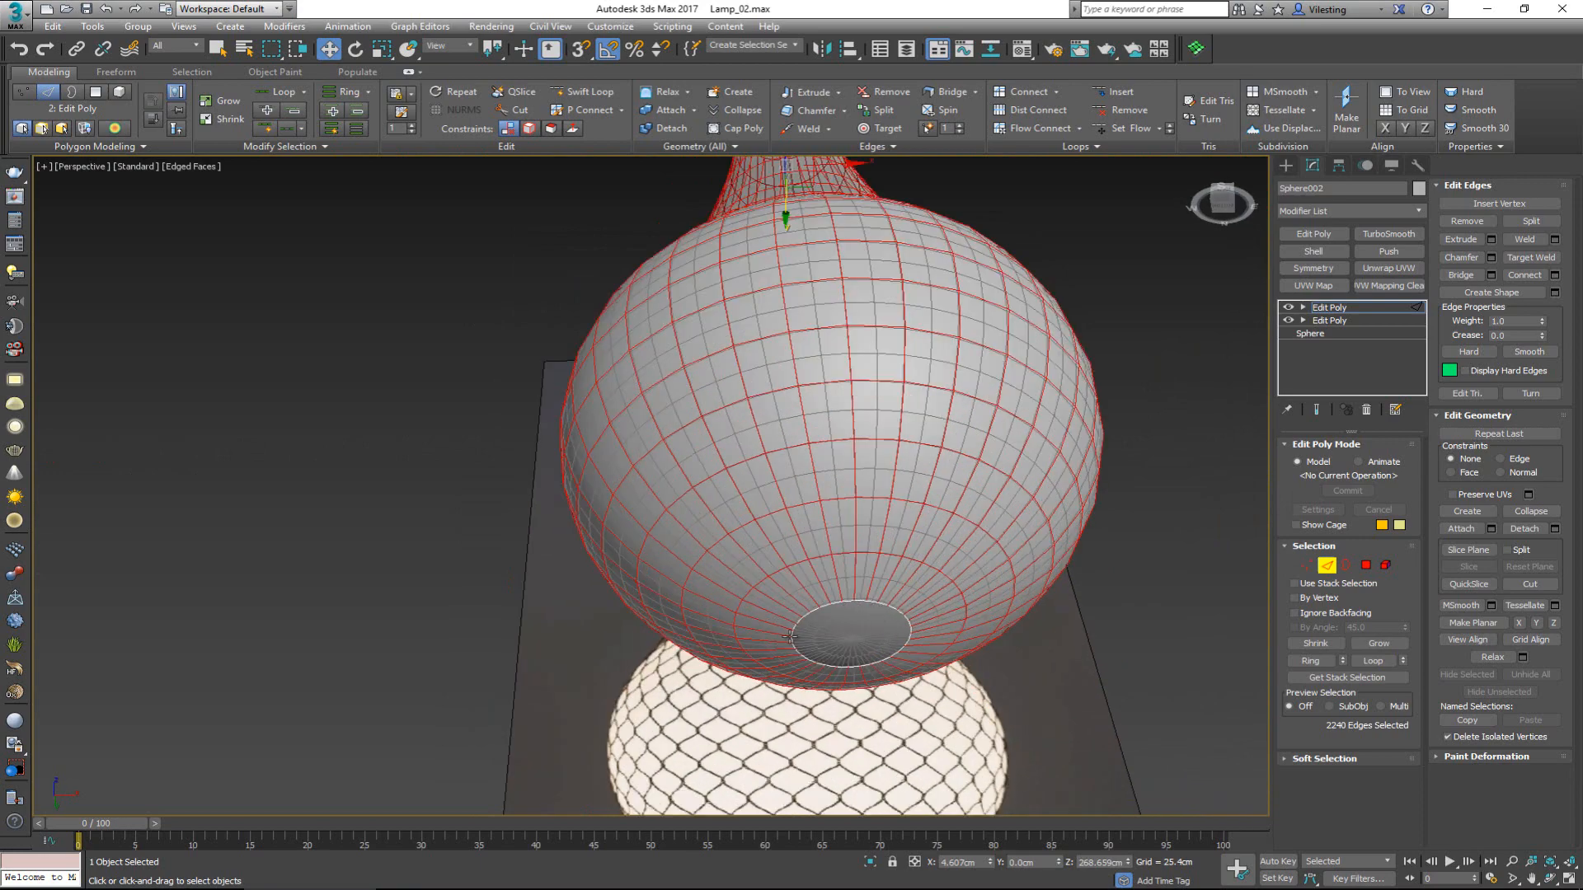
middle_click_drag(864, 626, 837, 643, "alt")
Exclude the border ring at the net's upper end, by the ceiling cap, from the edge selection
middle_click_drag(814, 414, 806, 721)
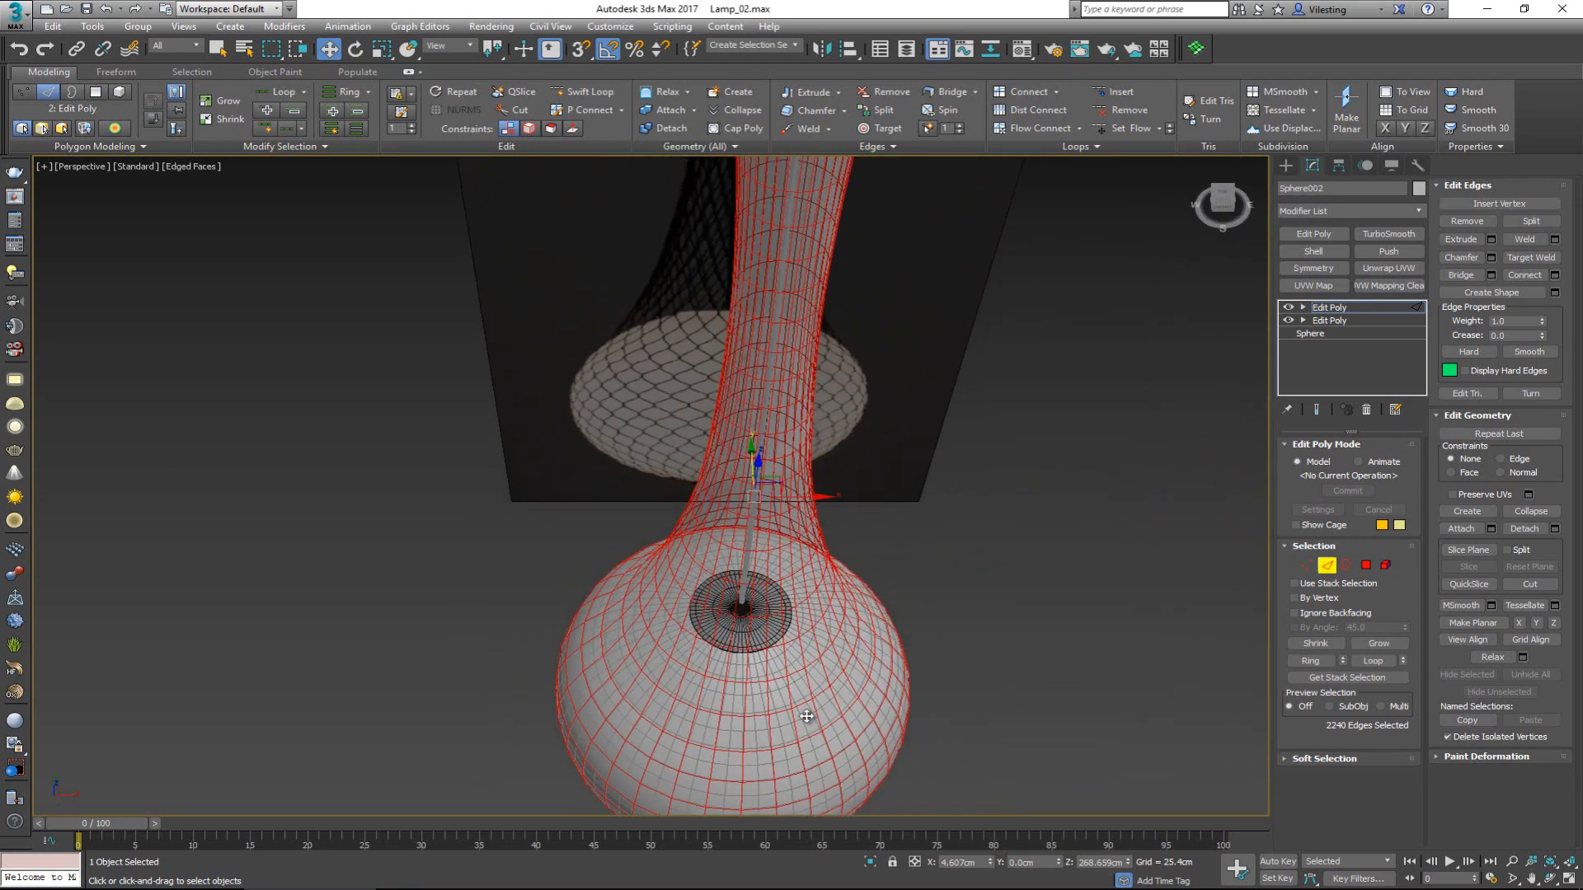
scroll(805, 720, "down", 3)
middle_click_drag(770, 350, 759, 383)
middle_click_drag(811, 523, 808, 468, "alt")
key("alt+w")
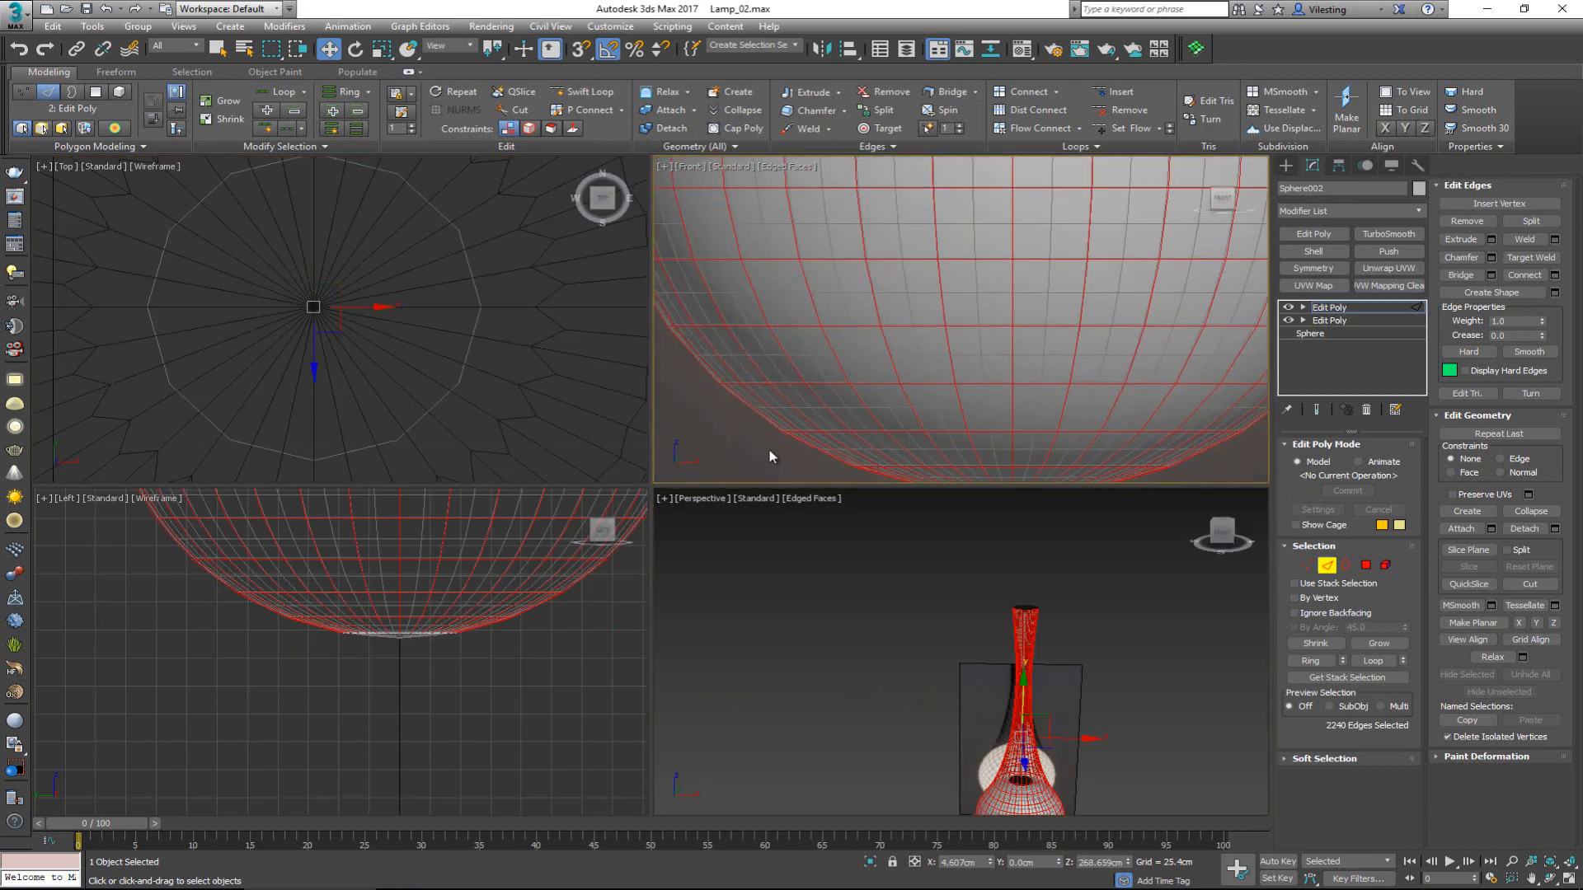
scroll(770, 453, "down", 8)
scroll(812, 276, "up", 3)
key("alt+w")
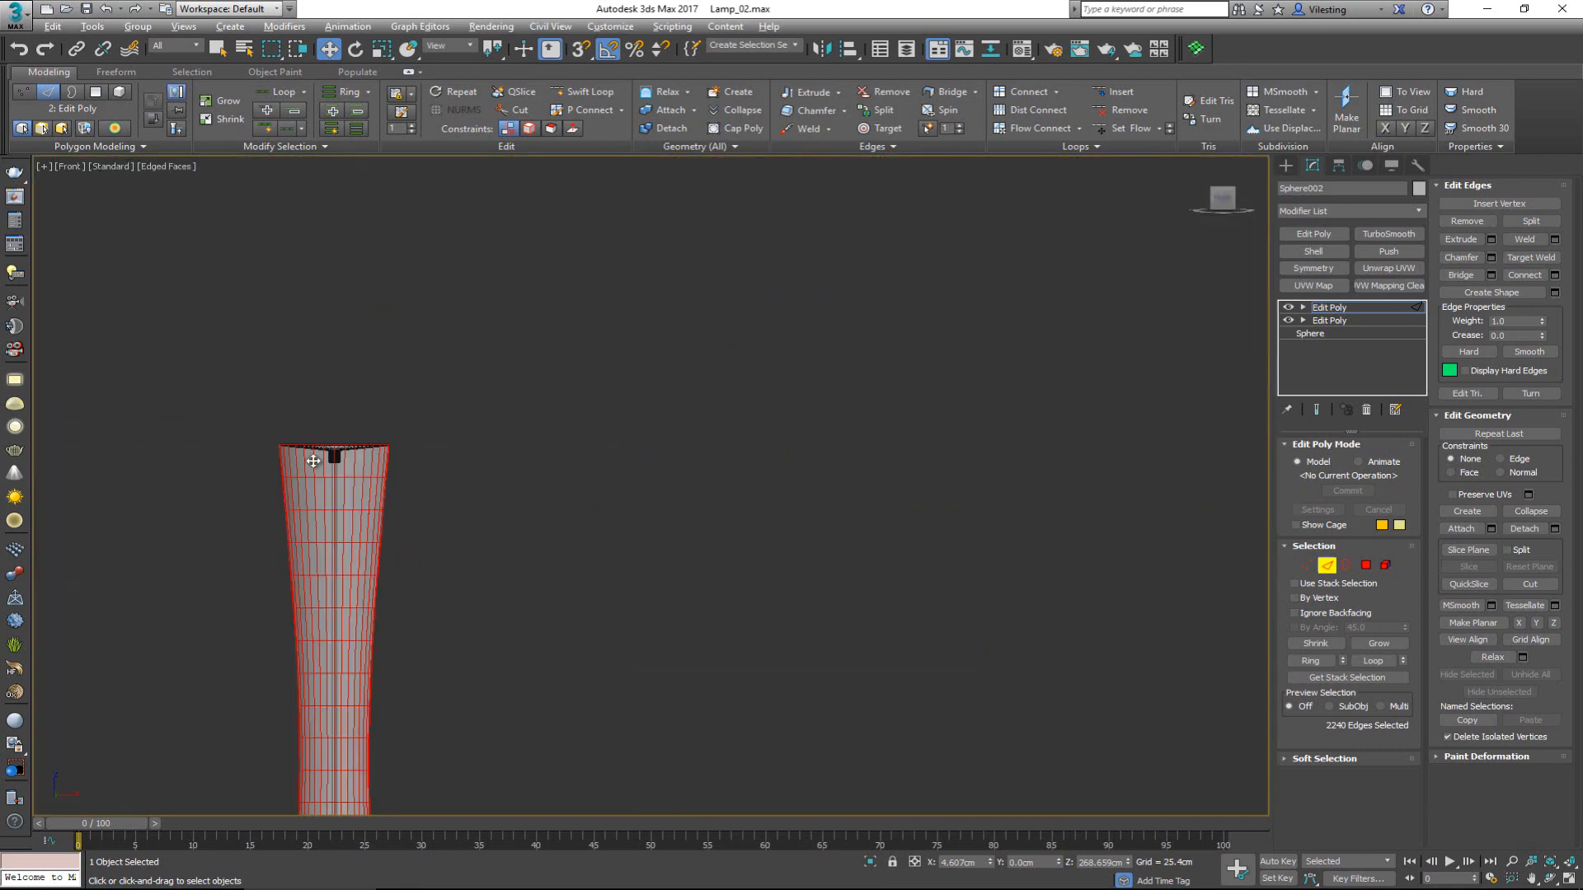
scroll(215, 379, "up", 5)
left_click_drag(740, 412, 113, 635, "alt")
Connect the selected edges with 1 segment to create a diagonal pattern across the net
scroll(371, 500, "down", 3)
middle_click_drag(371, 500, 474, 325)
key("alt+w")
scroll(866, 671, "up", 3)
key("alt+w")
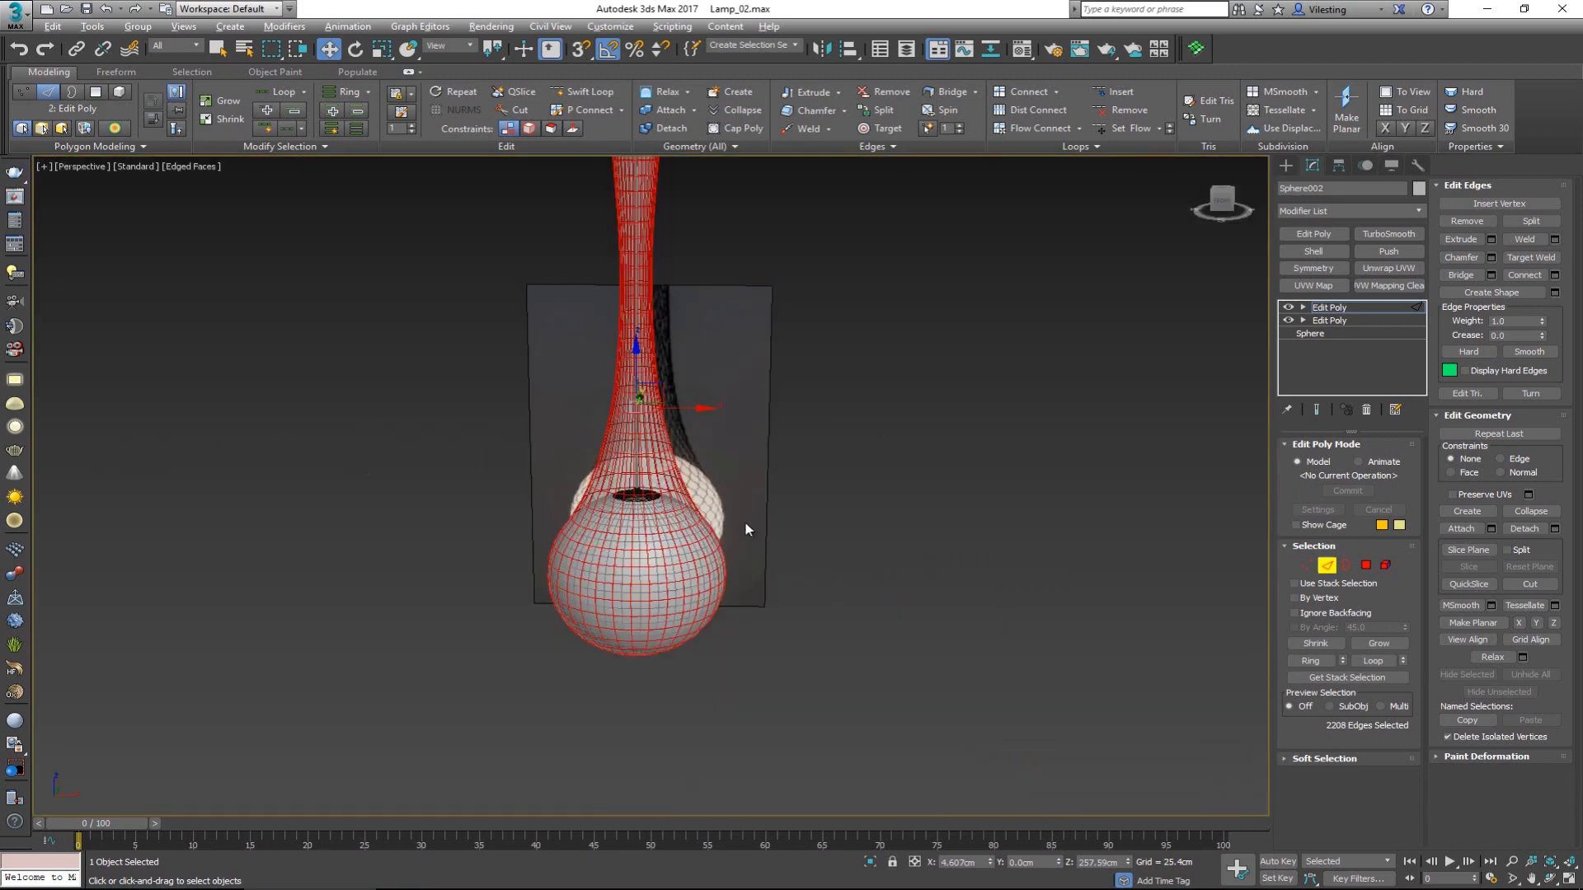
scroll(745, 523, "up", 2)
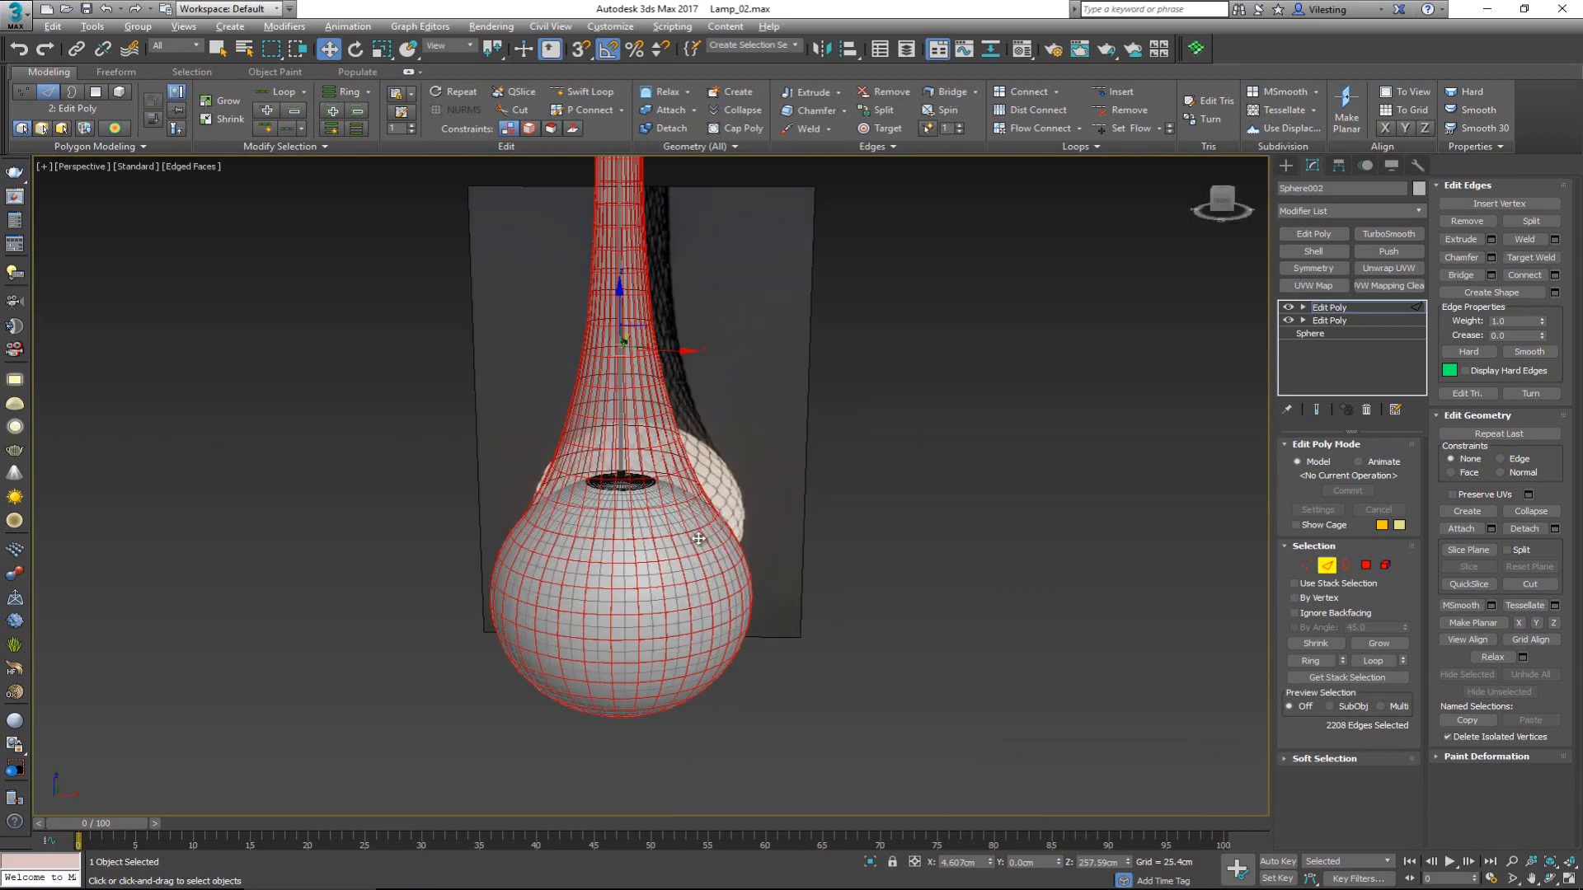
left_click(1555, 277)
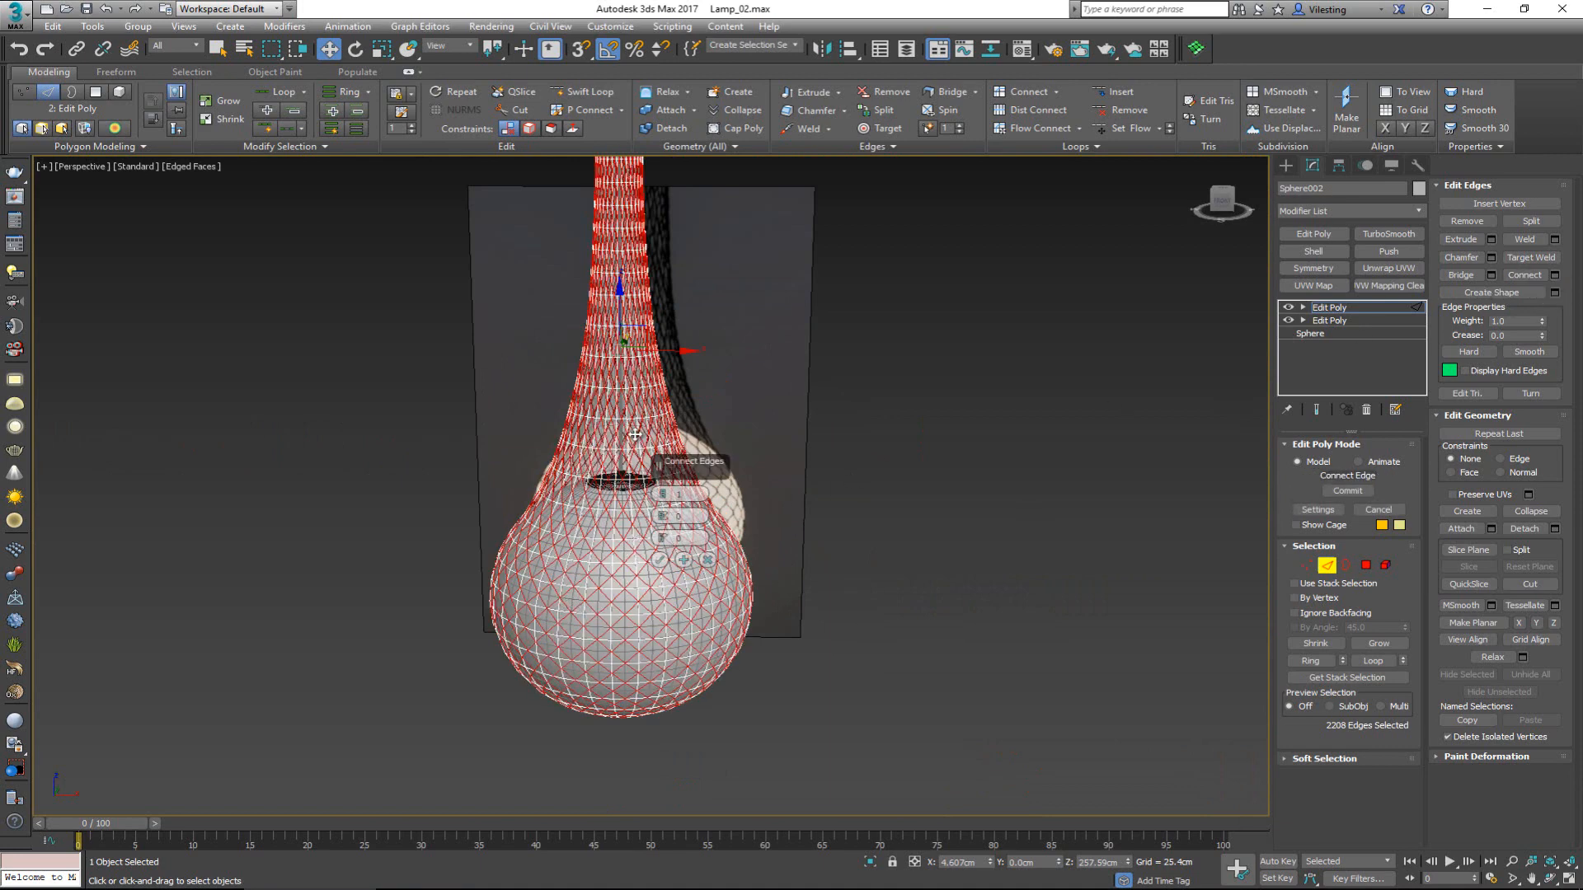
scroll(600, 488, "up", 5)
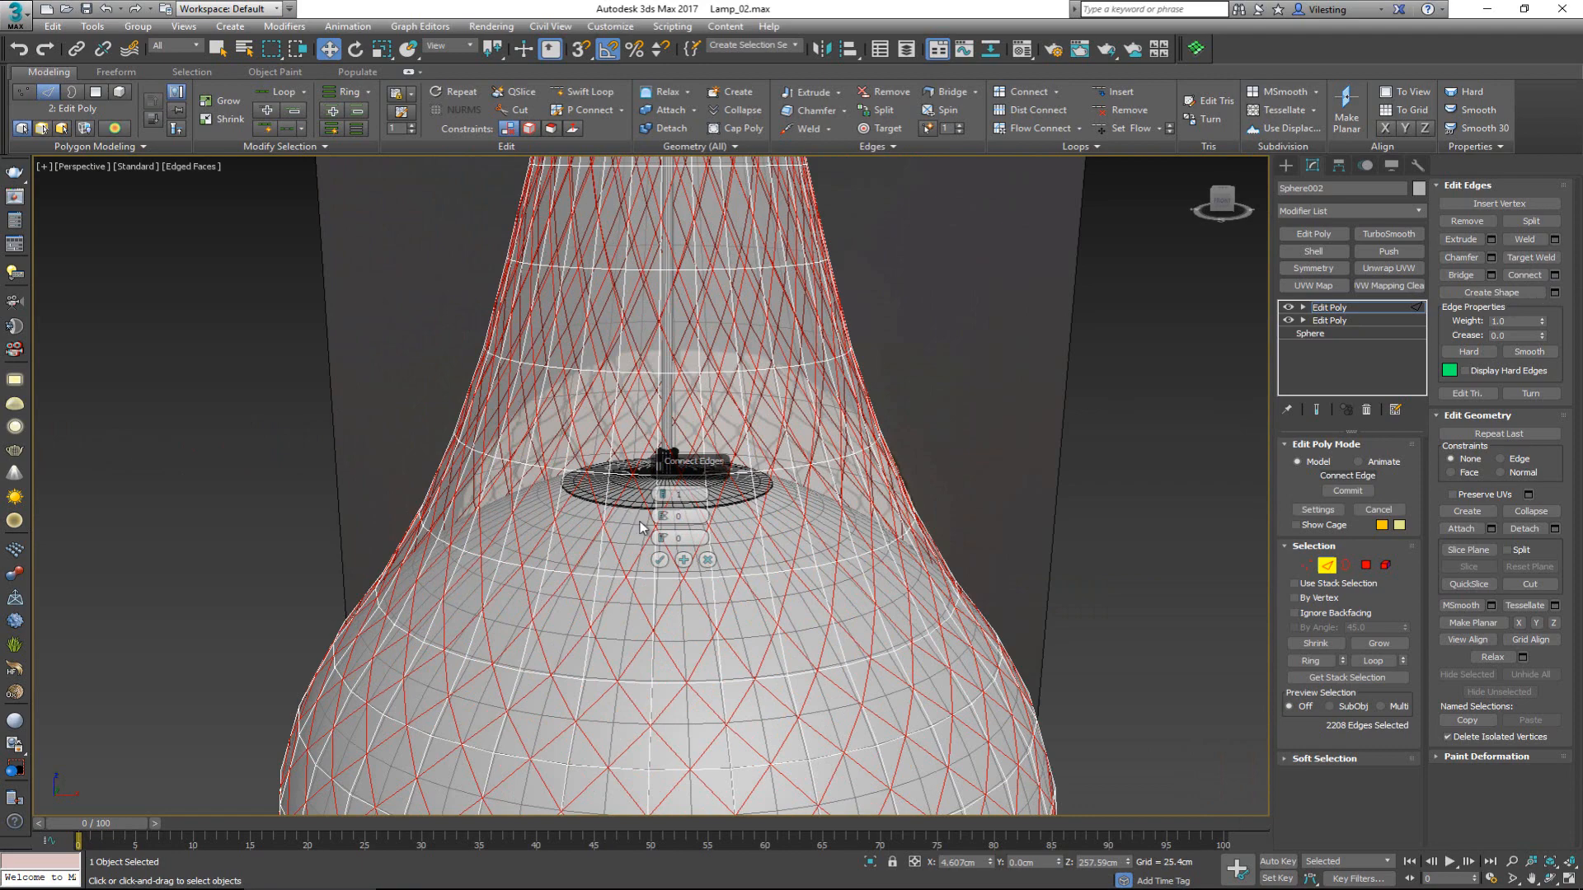
left_click(660, 560)
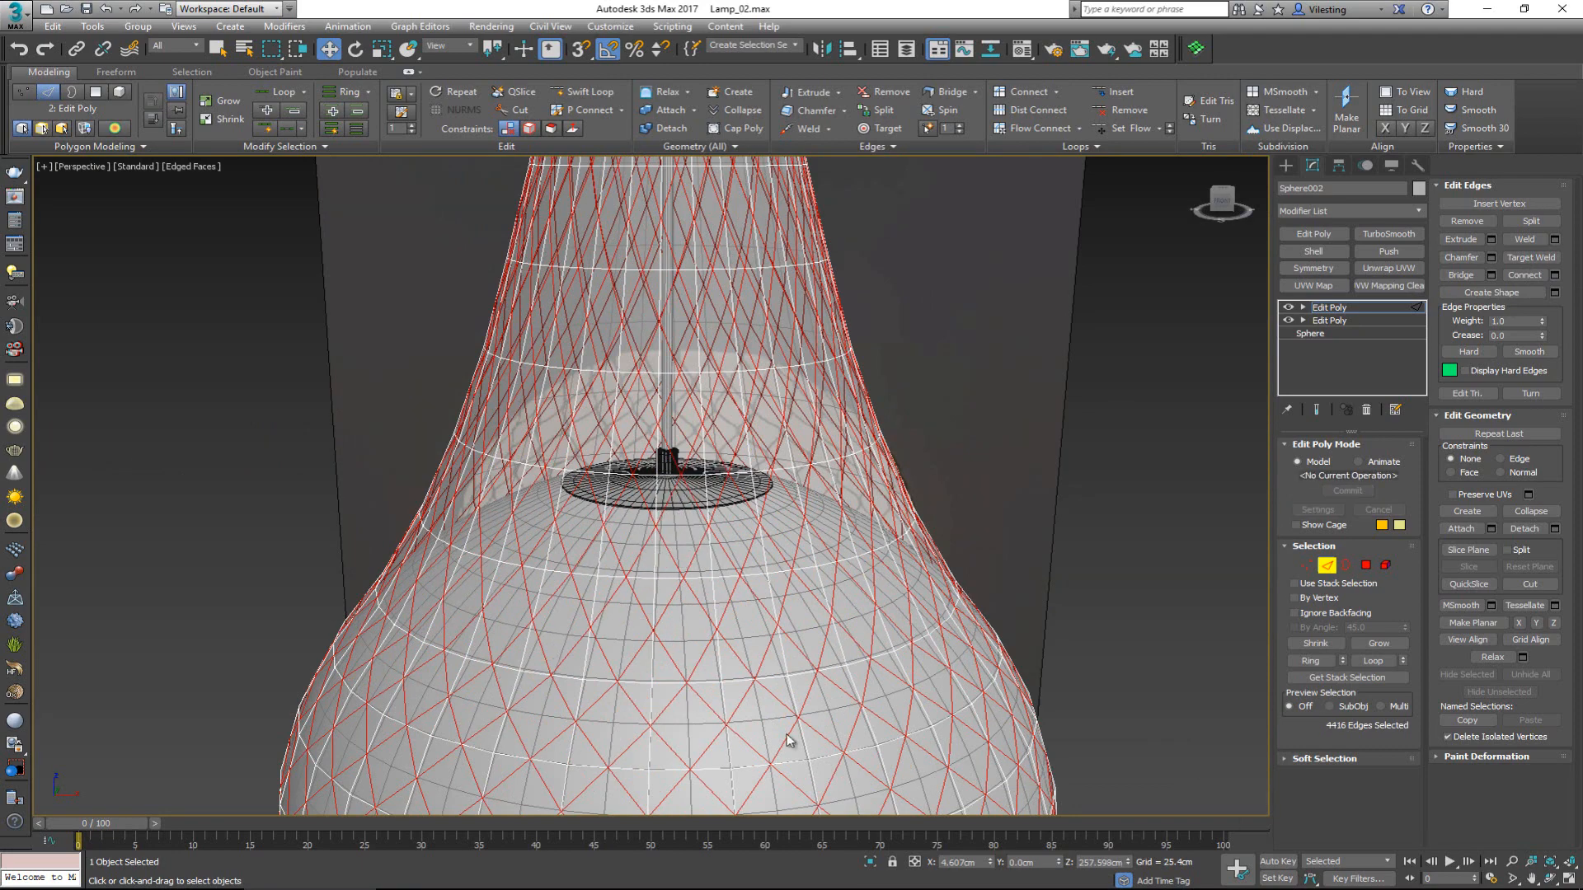
Invert the net's edge selection and remove the horizontal and vertical grid edges, keeping only the diagonals
middle_click_drag(717, 721, 779, 535)
scroll(808, 539, "down", 2)
scroll(729, 576, "up", 2)
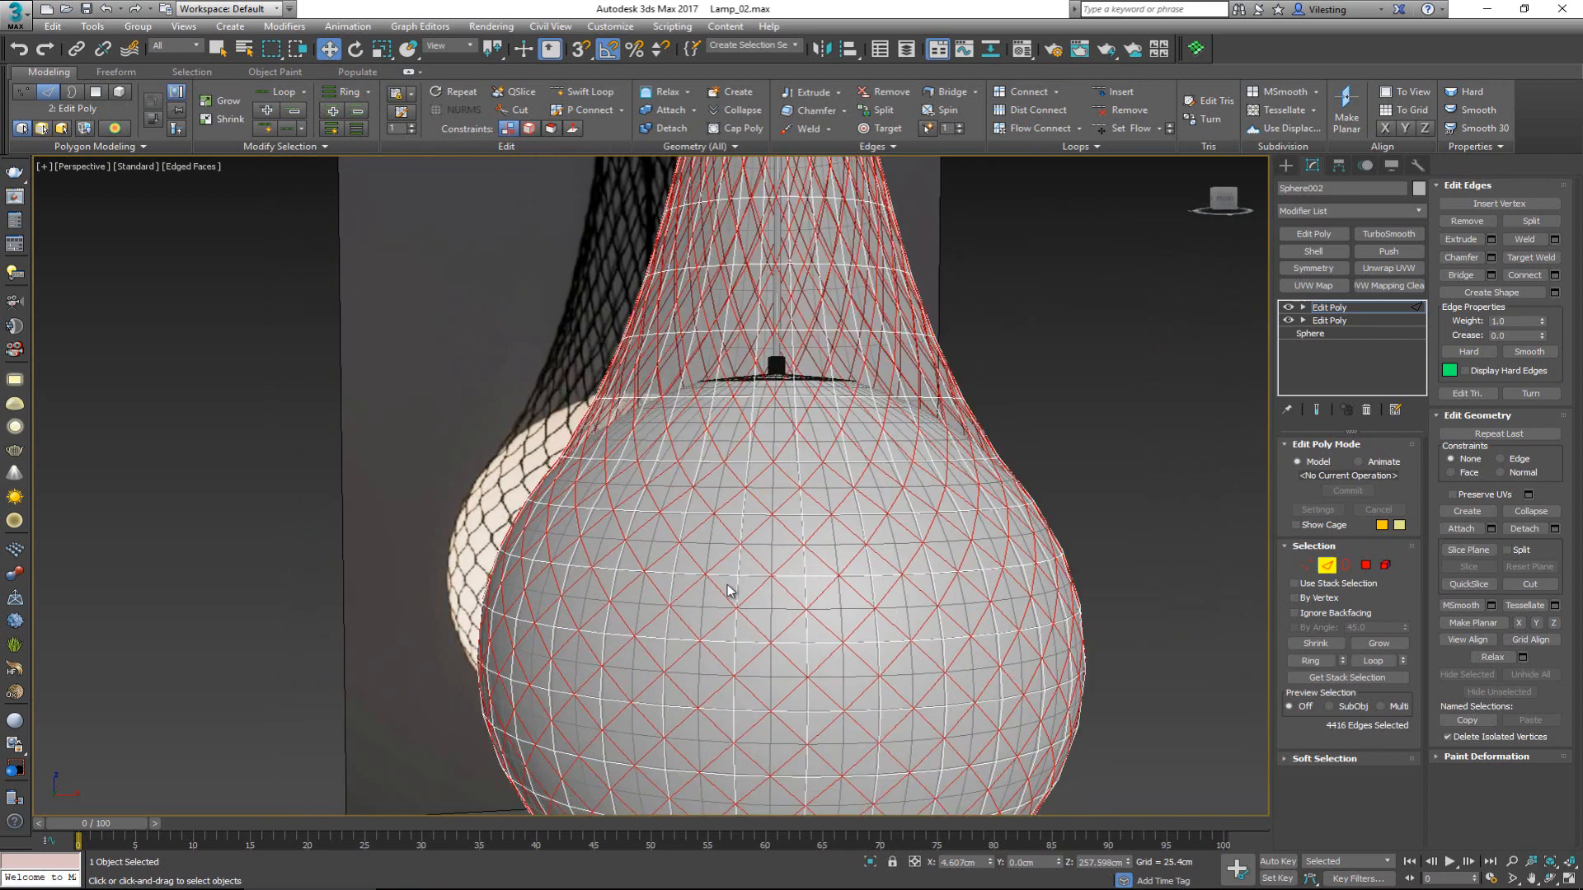
scroll(728, 590, "up", 2)
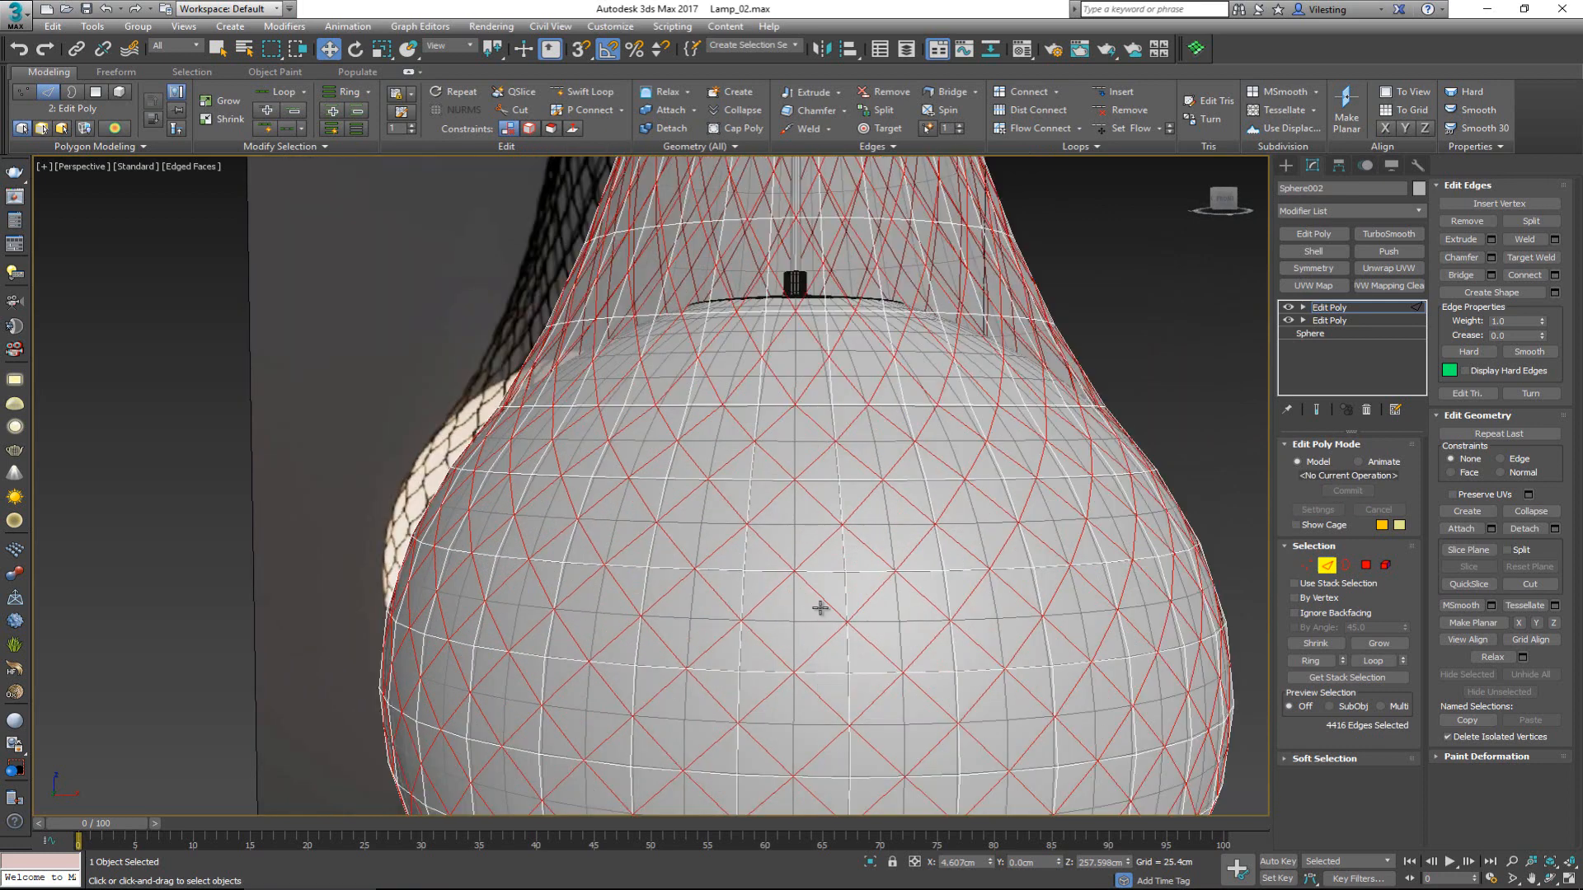
scroll(709, 569, "down", 3)
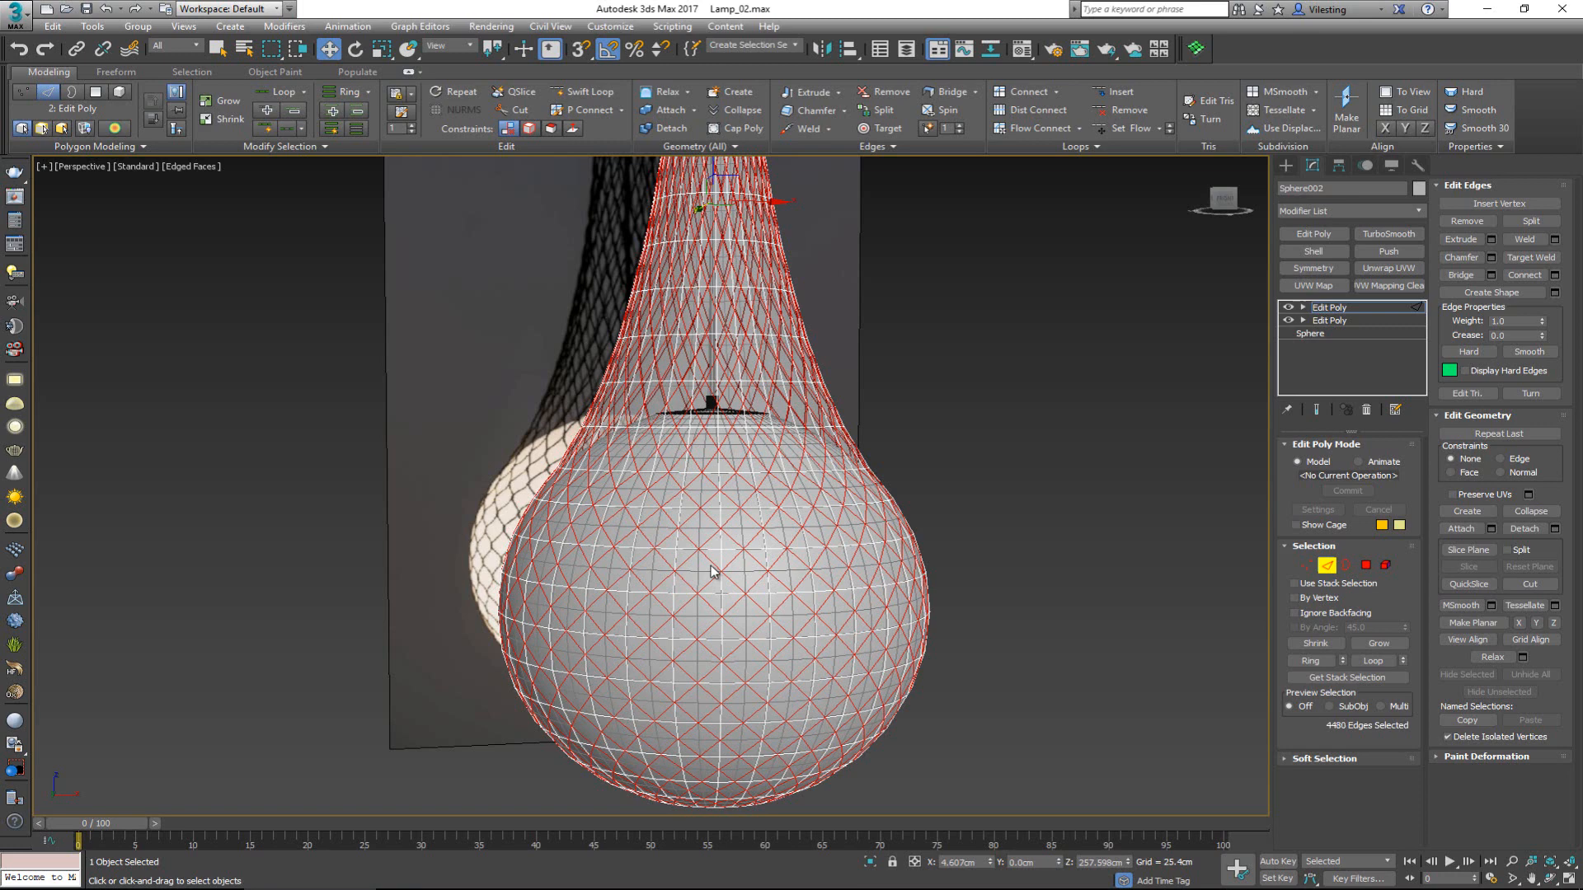
key("ctrl+i")
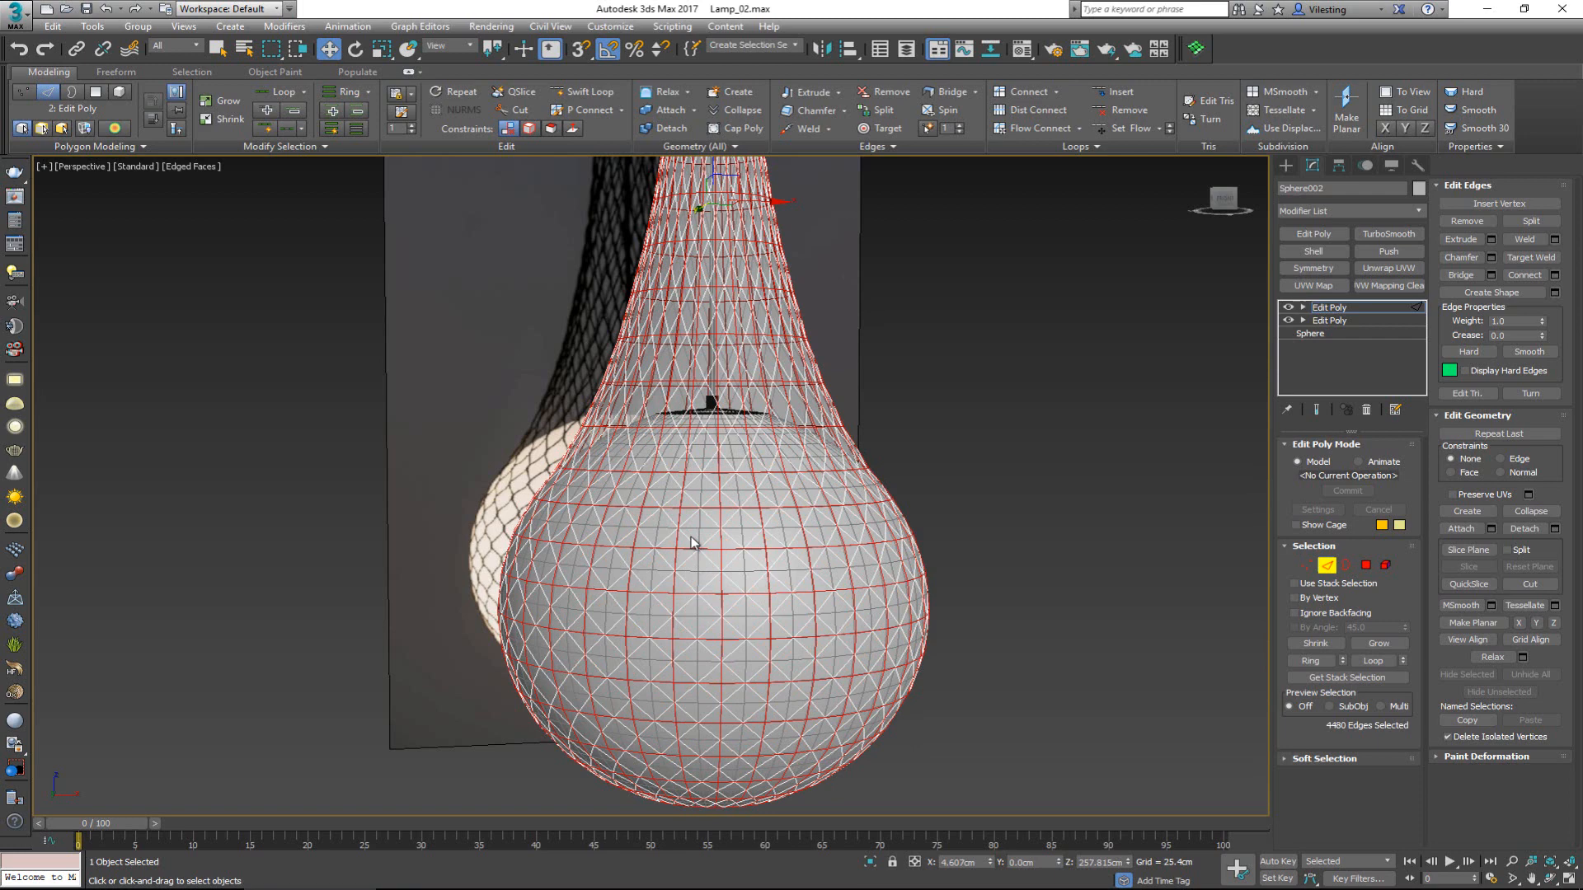
key("BackSpace")
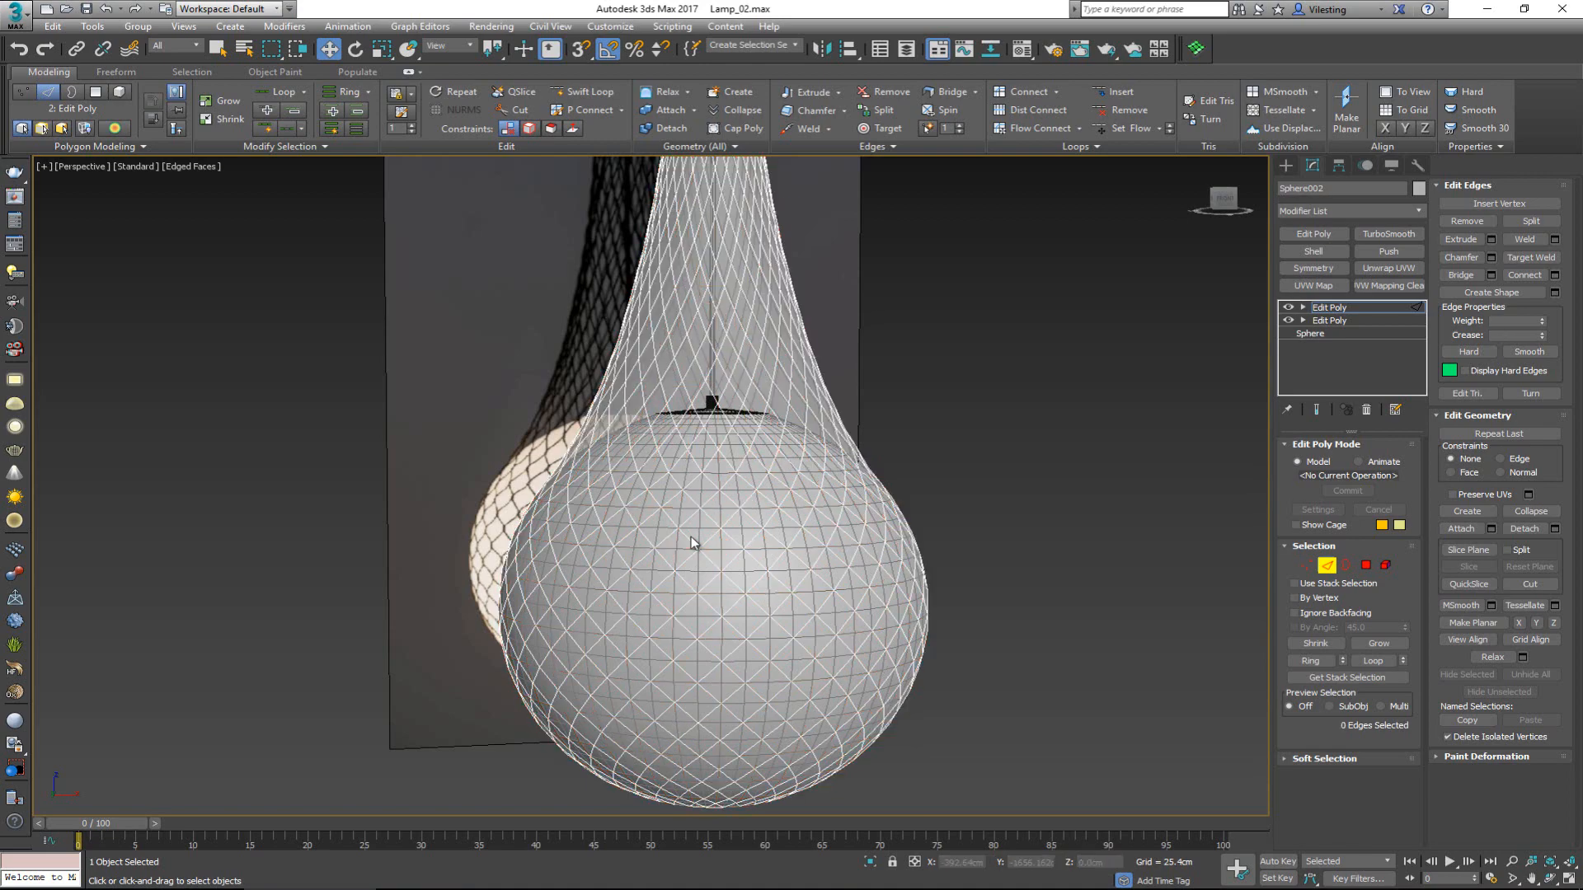
Examine the remaining diagonal net pattern along the neck and around the globe, comparing it with the reference image
scroll(695, 381, "down", 5)
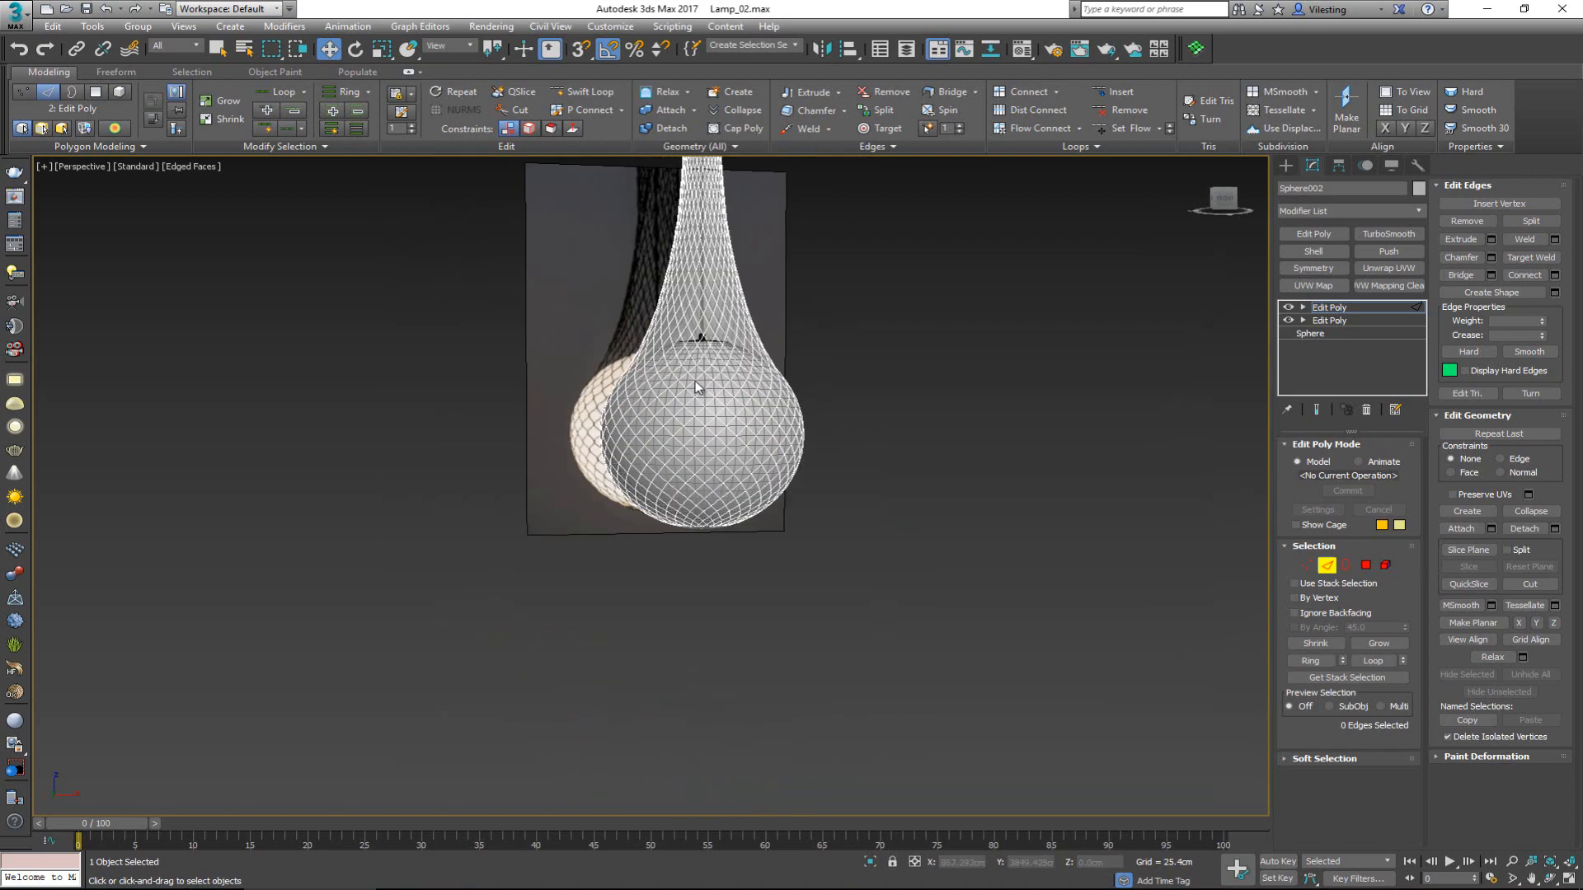
scroll(695, 381, "up", 8)
middle_click_drag(697, 420, 703, 562)
scroll(704, 562, "down", 5)
middle_click_drag(700, 386, 716, 475)
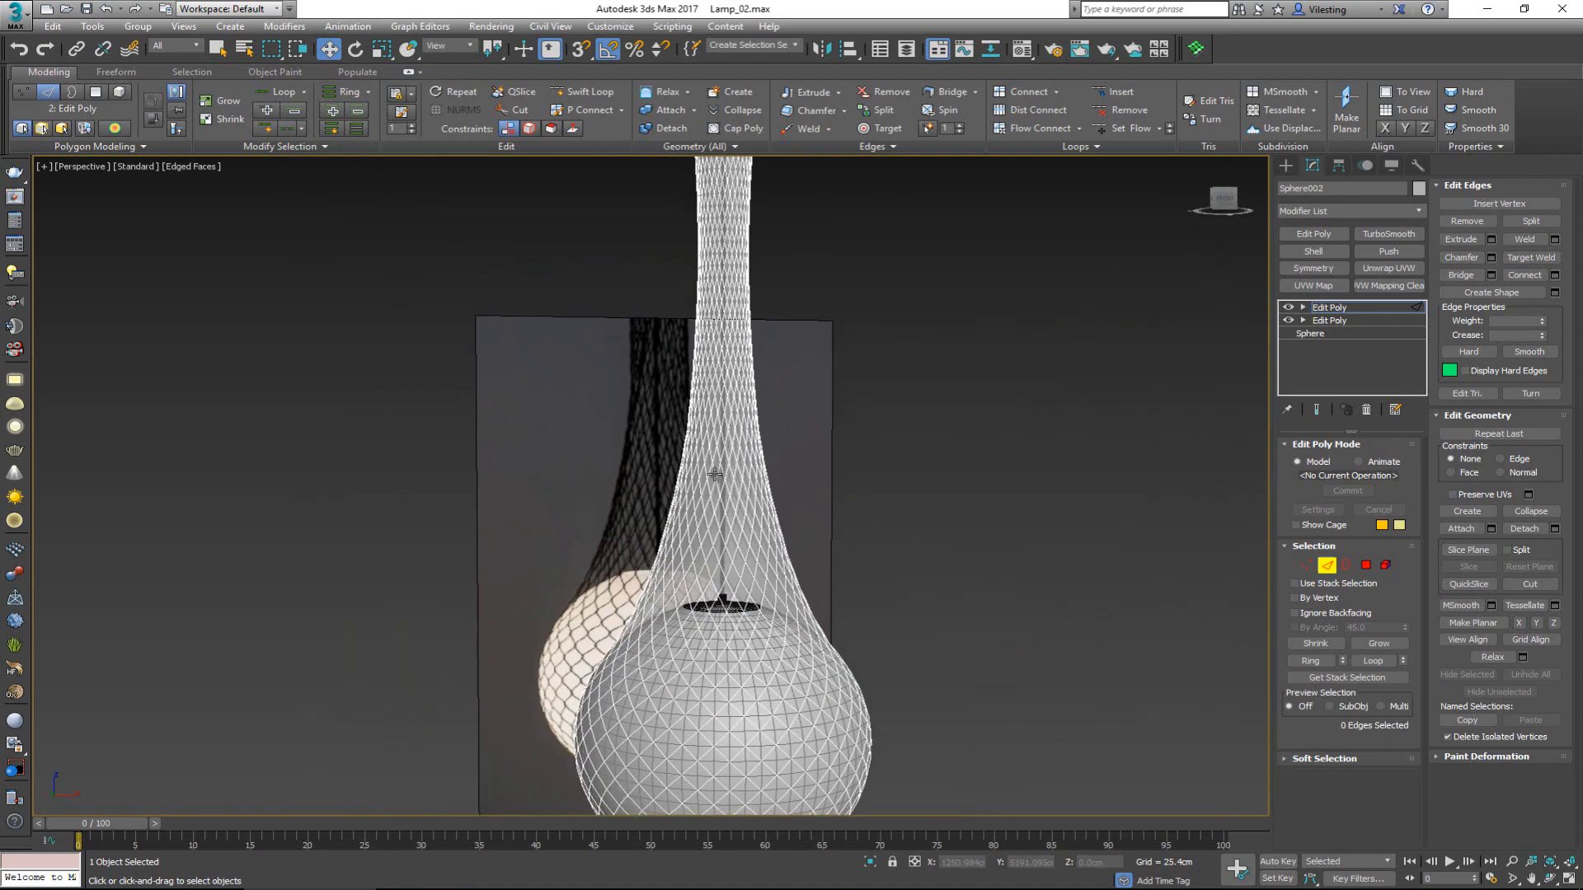
scroll(717, 475, "up", 5)
left_click(1327, 566)
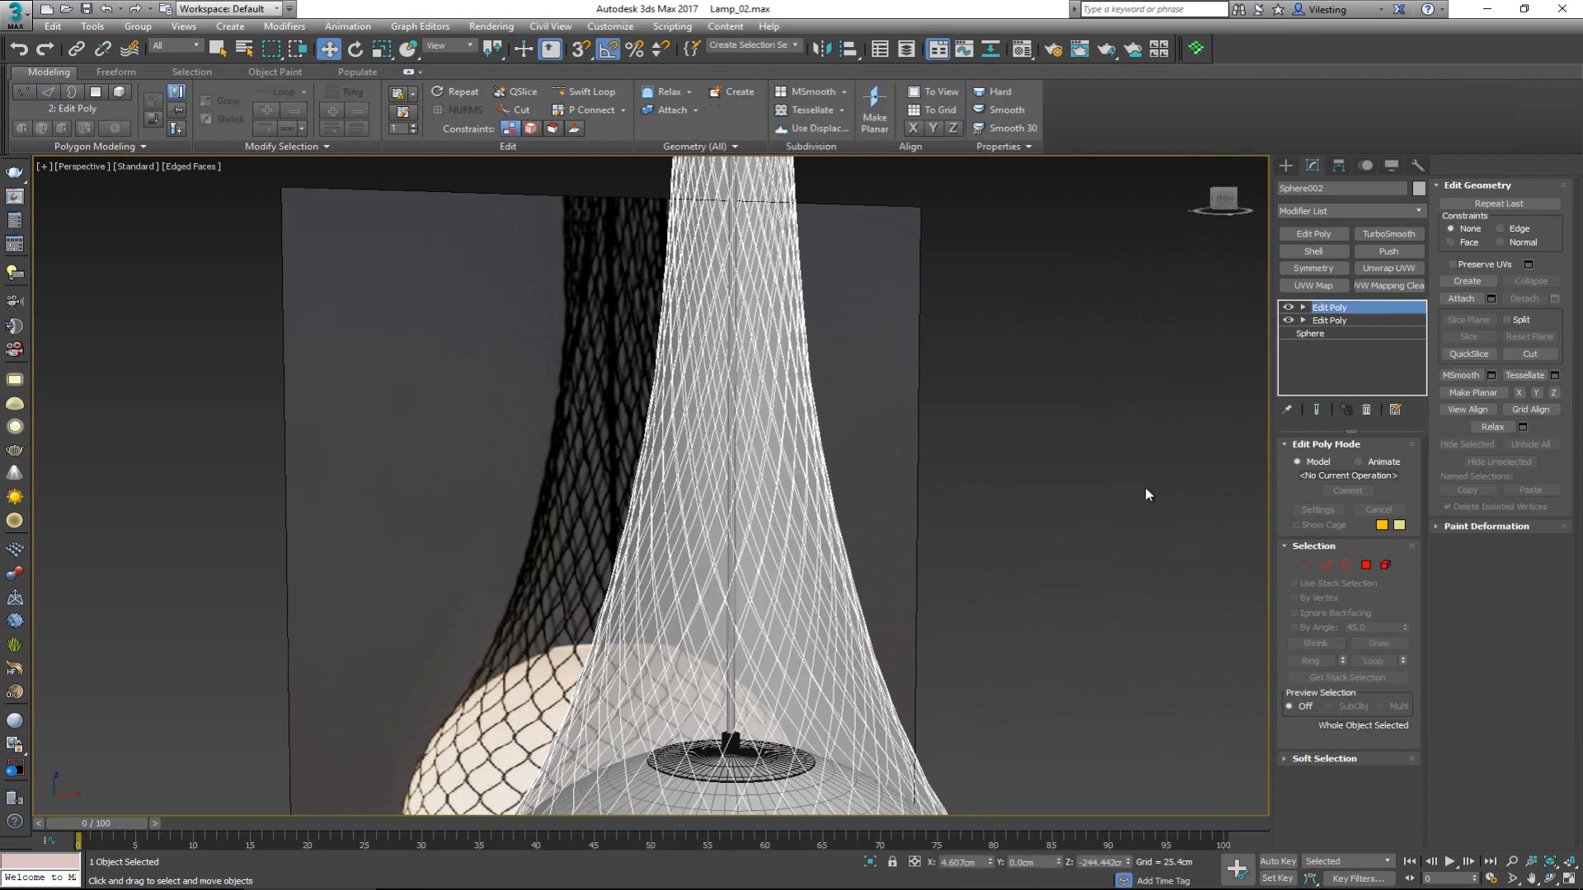
left_click(1145, 489)
scroll(1001, 555, "down", 4)
middle_click_drag(1001, 569, 946, 385)
scroll(947, 384, "down", 3)
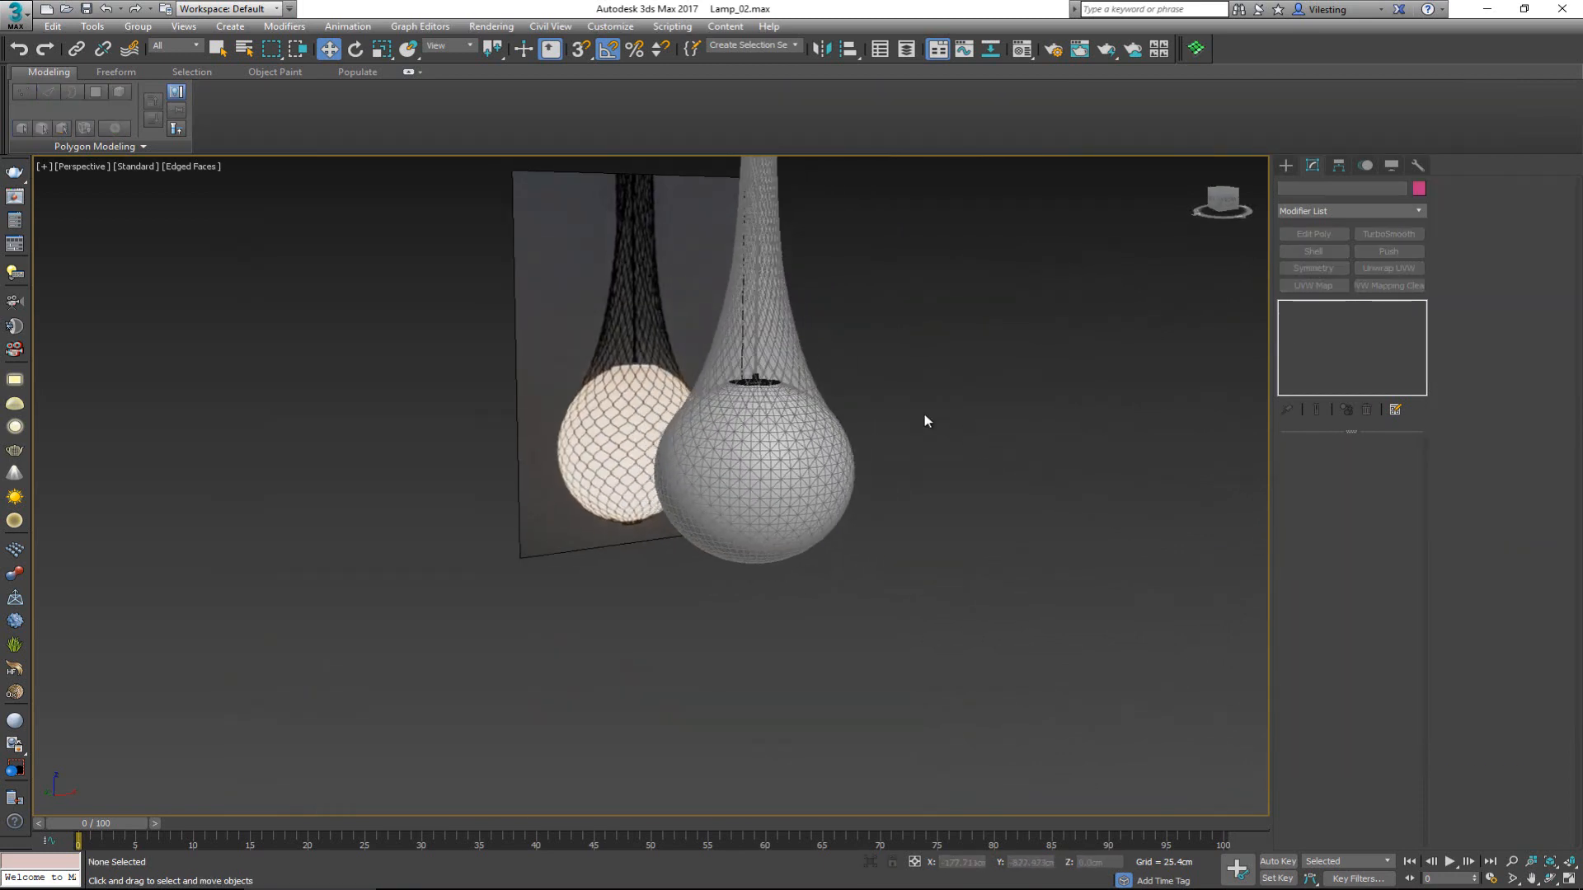
Select the net mesh and all of its edges
left_click(796, 370)
scroll(797, 371, "up", 5)
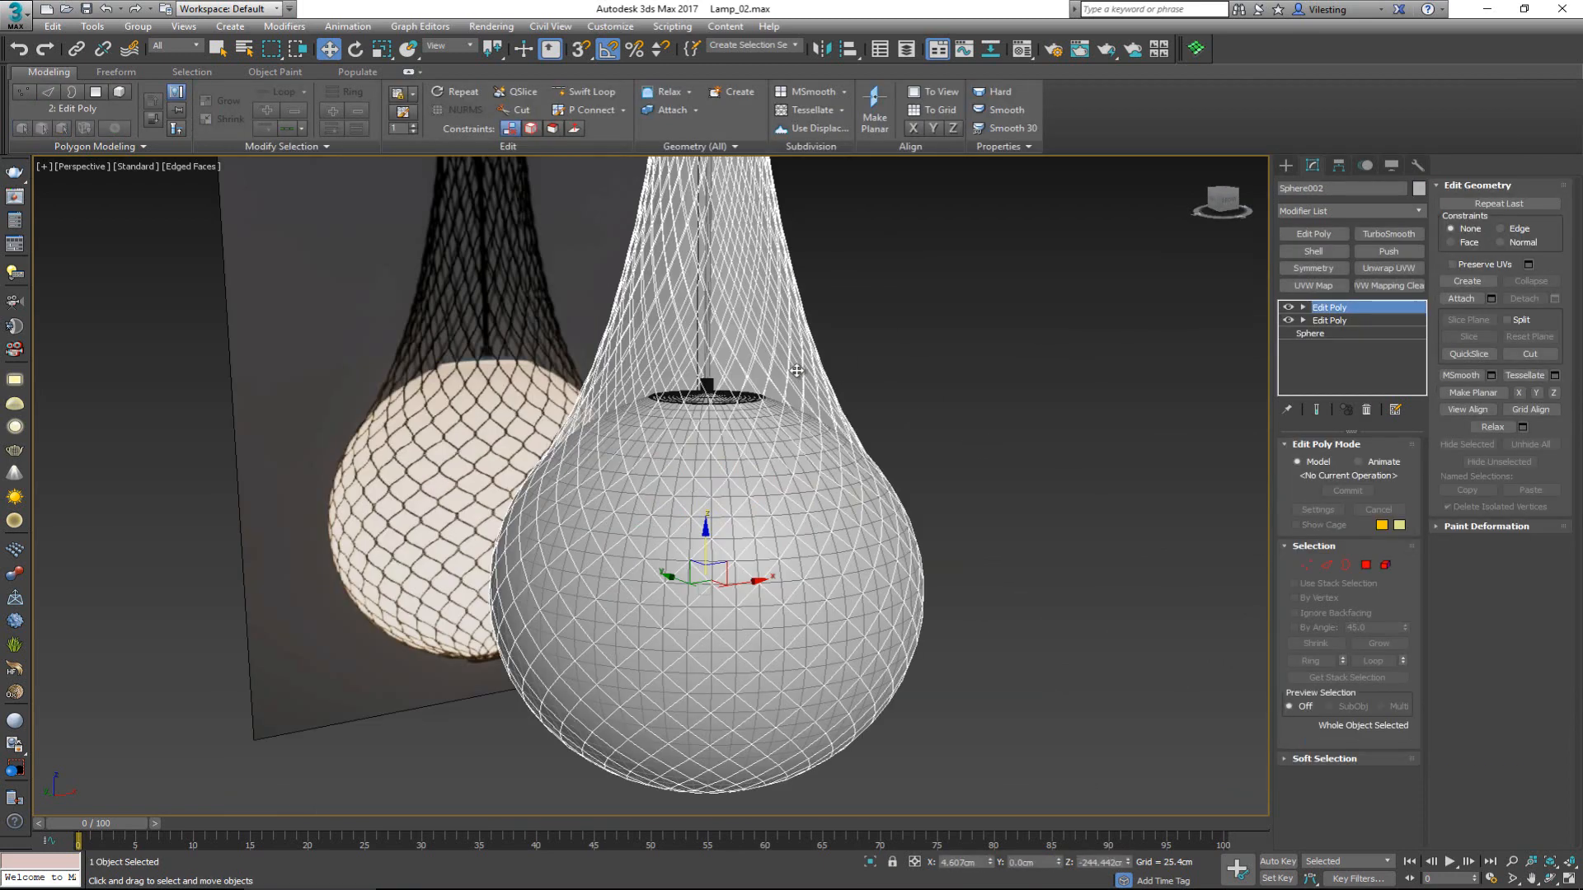
scroll(798, 393, "down", 3)
middle_click_drag(798, 391, 809, 545)
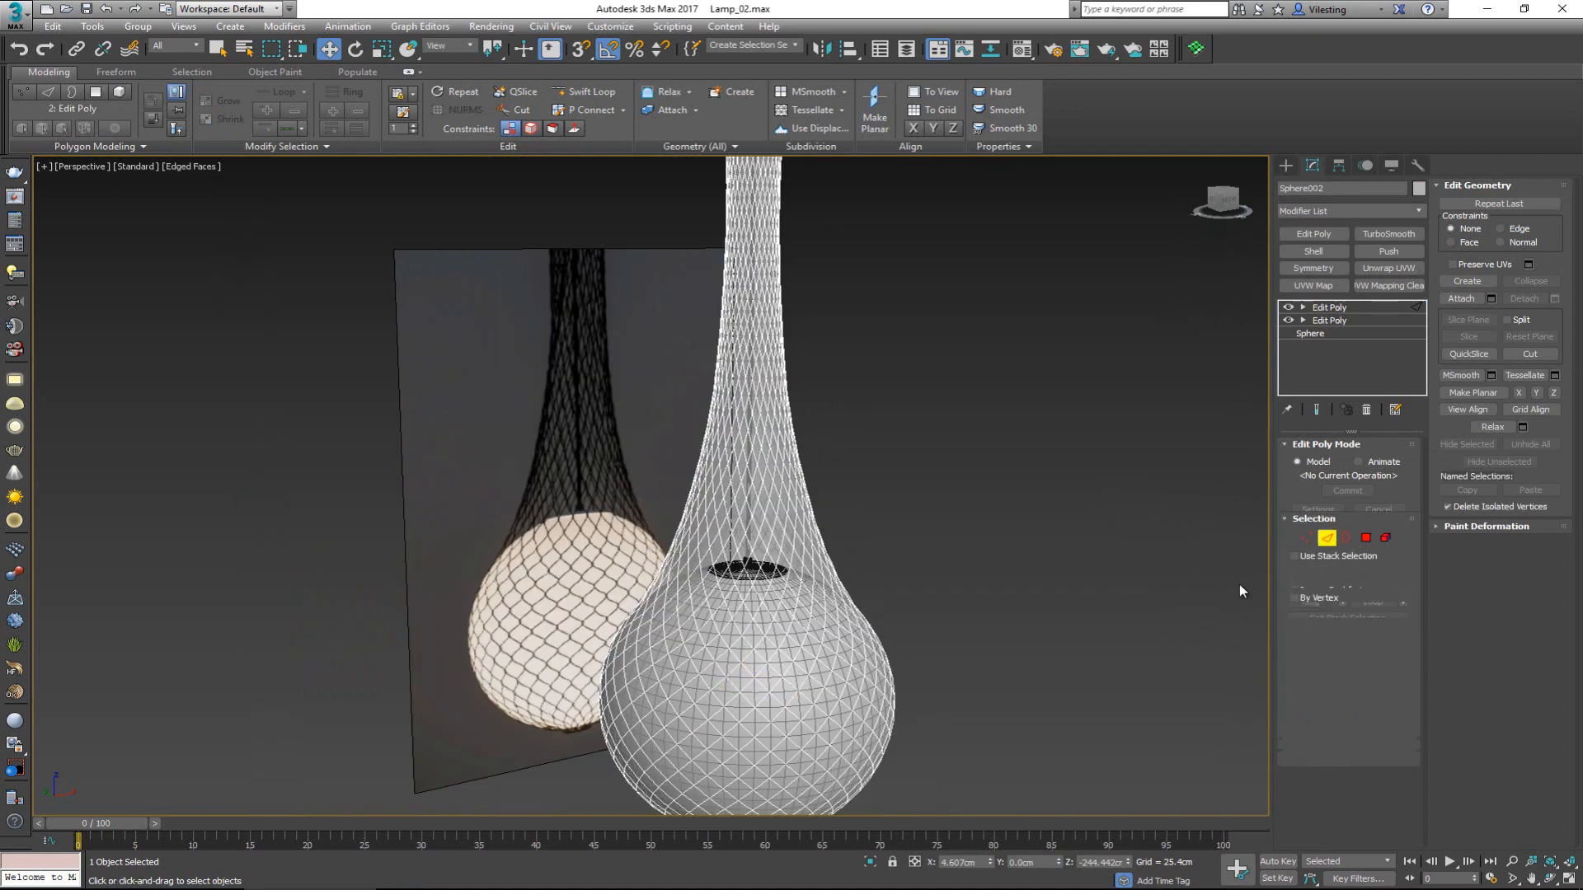
key("2")
key("ctrl+a")
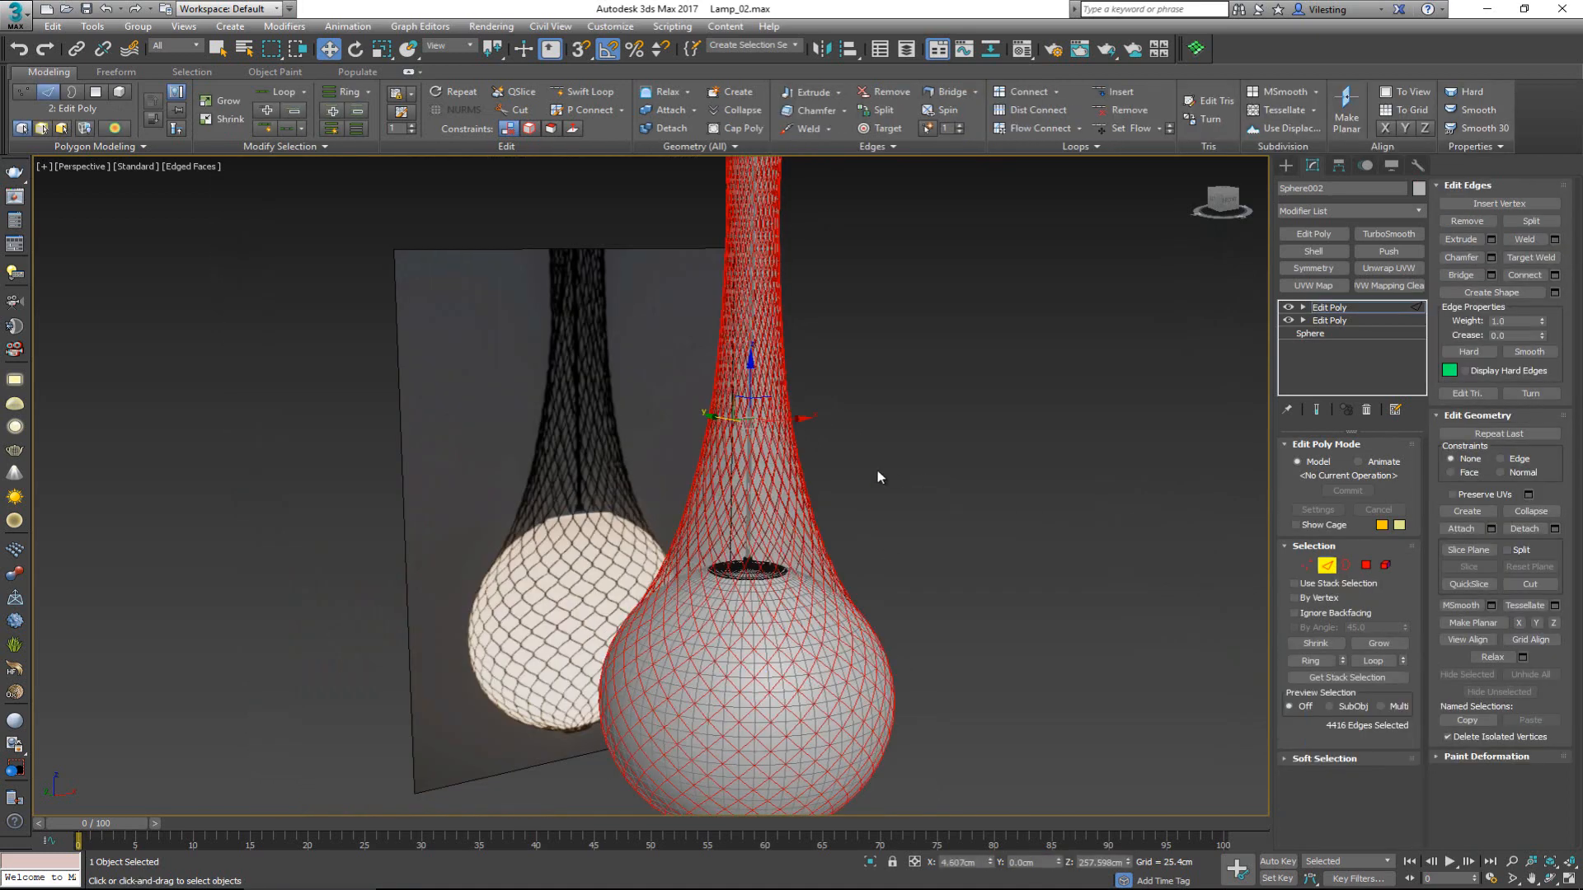
Create a shape from the net's selected edges with the shape type Smooth
mouse_move(881, 478)
middle_mouse_down("alt")
mouse_move(849, 477)
mouse_move(896, 463)
middle_mouse_up("alt")
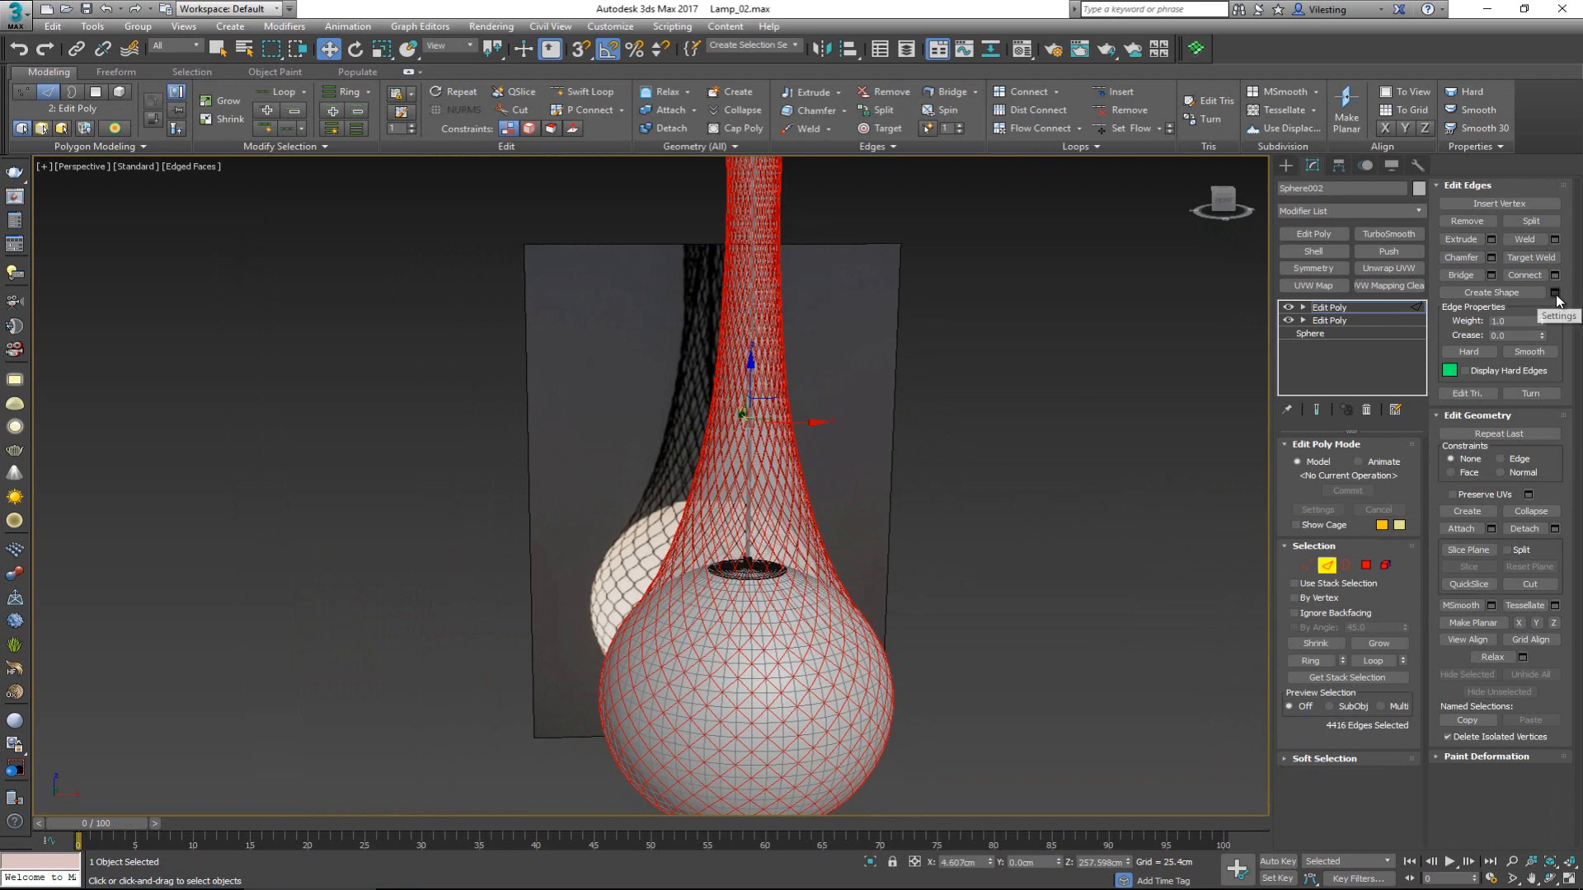
left_click(1495, 292)
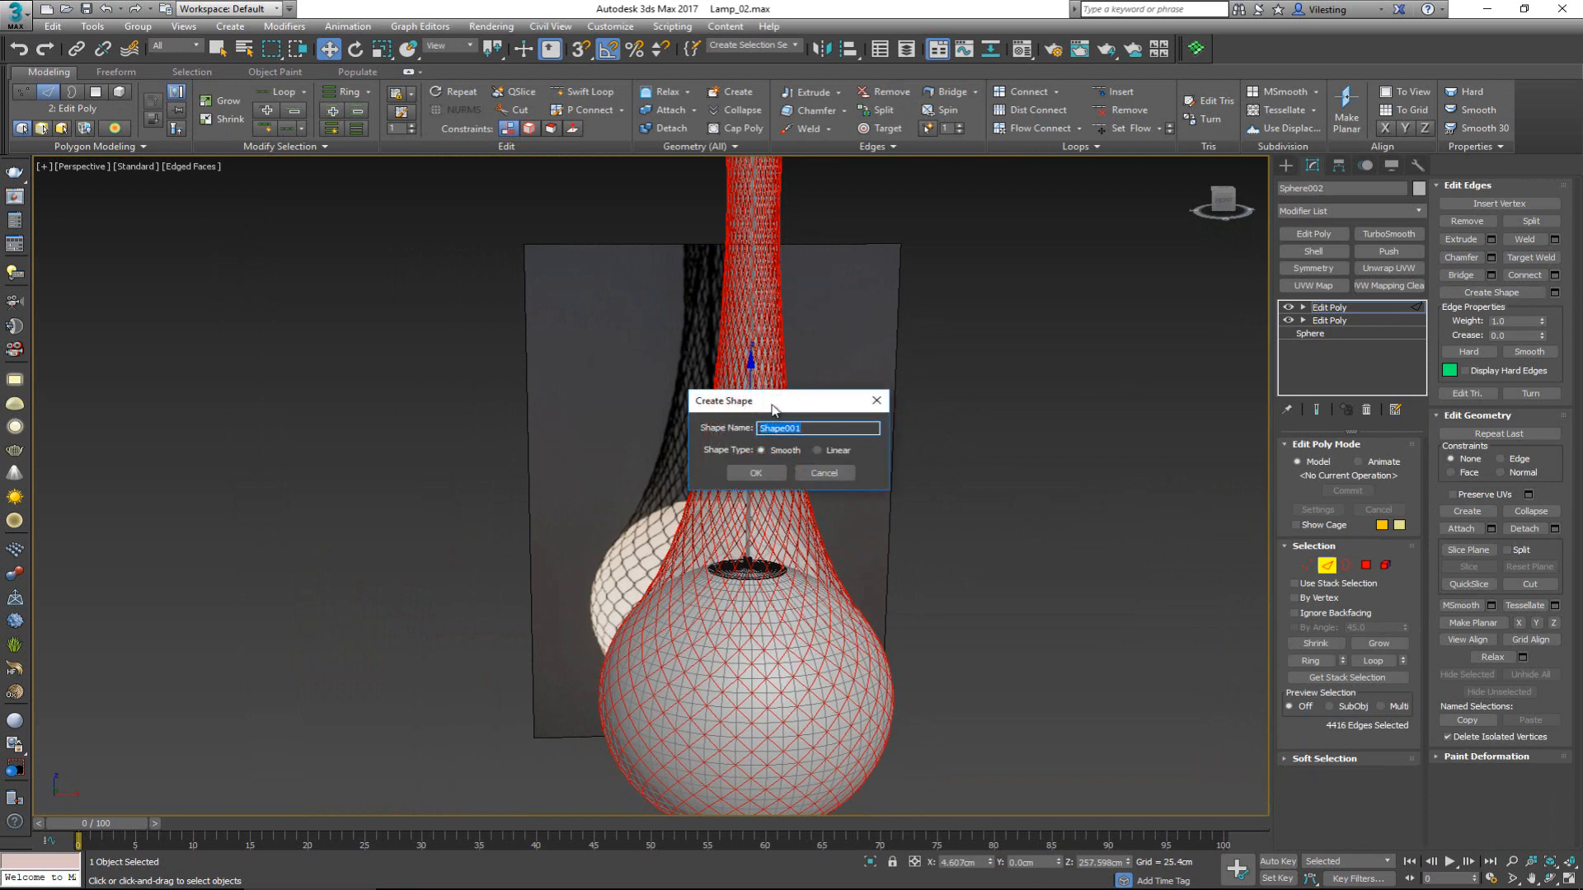
left_click_drag(769, 407, 1042, 408)
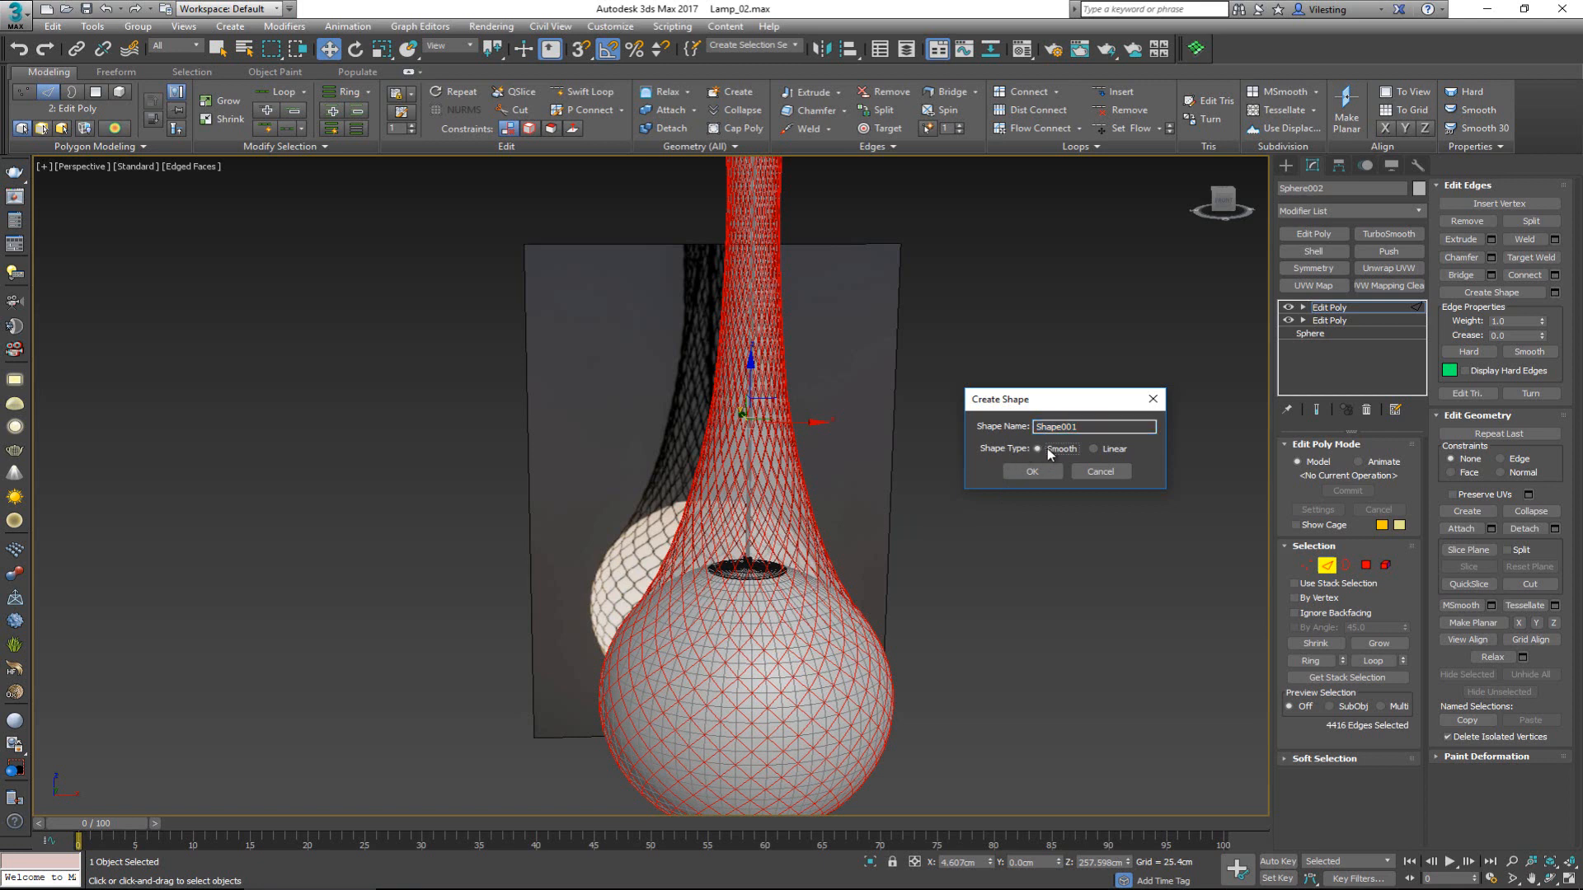
left_click(1029, 472)
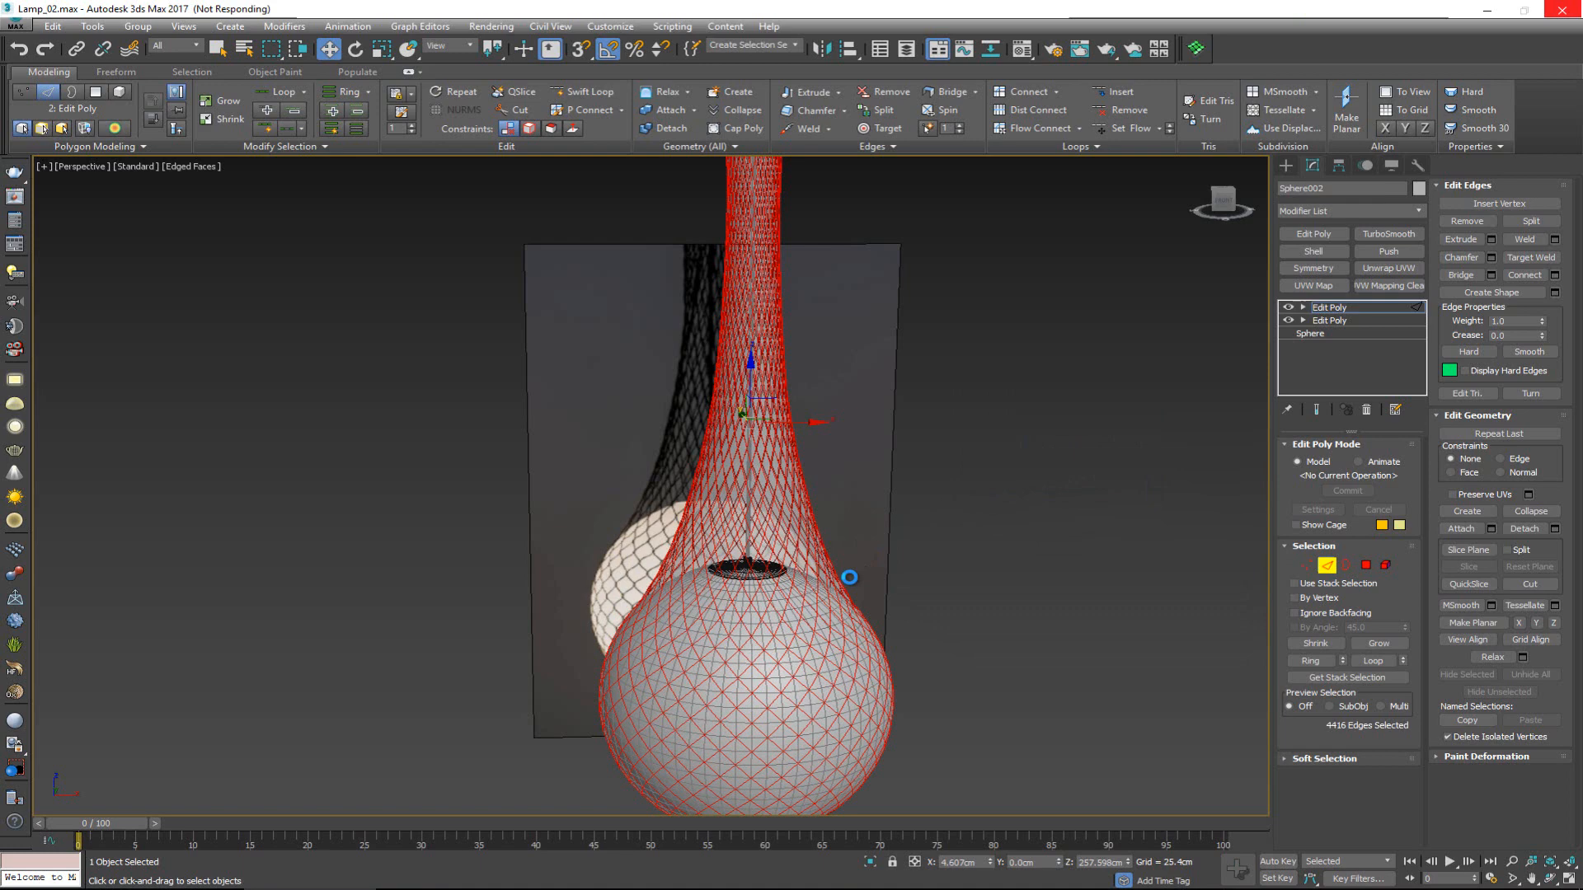
Leave edge editing and hide the original net mesh, keeping the new spline net in view
scroll(779, 577, "up", 5)
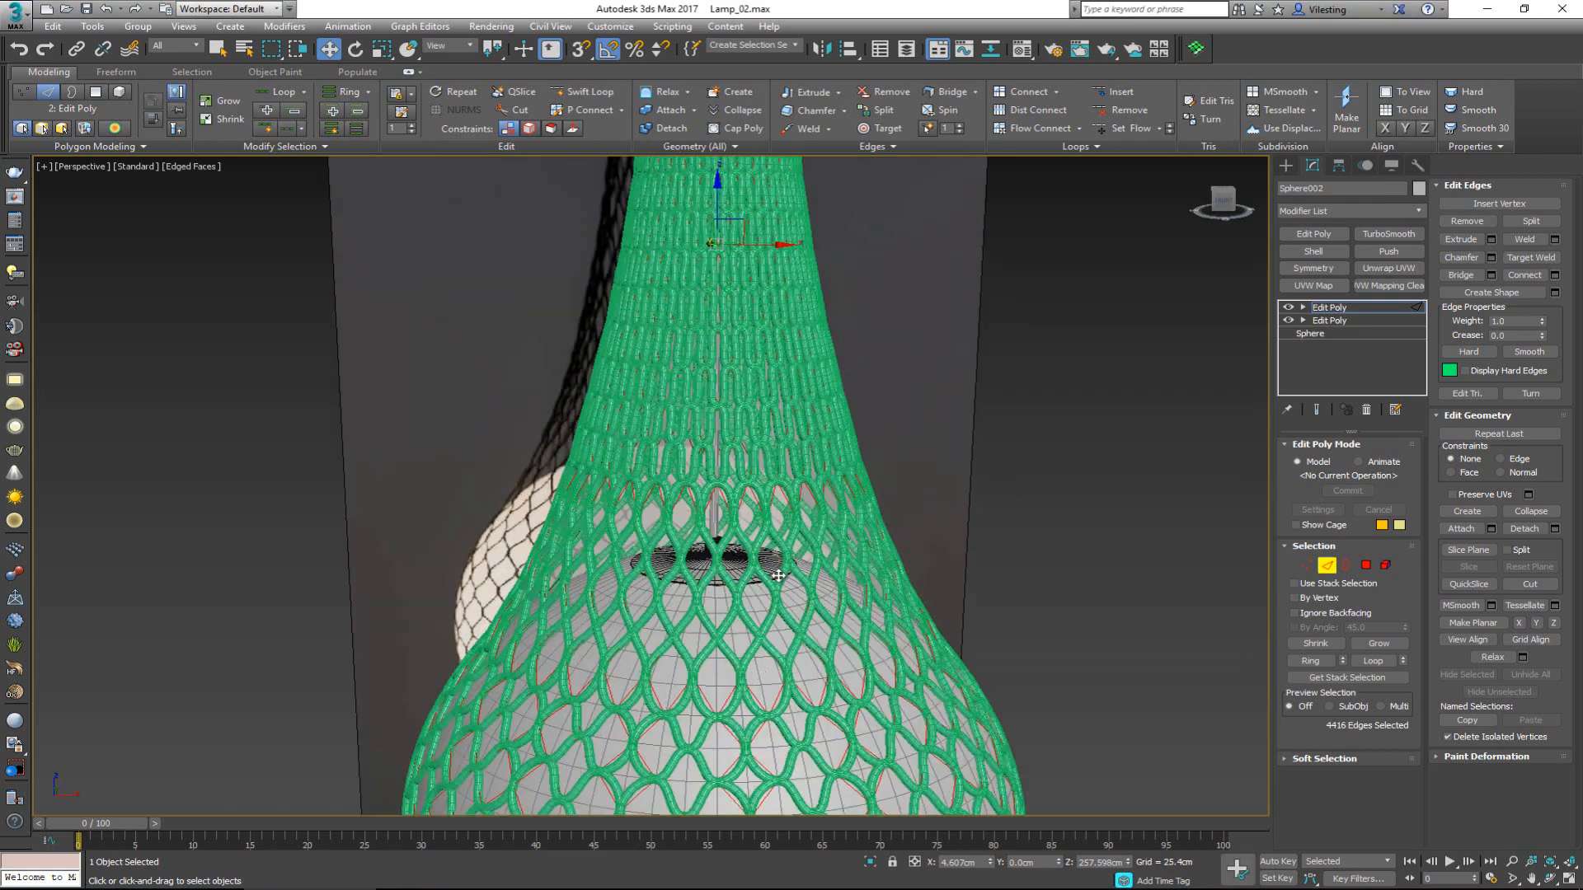
left_click(1325, 565)
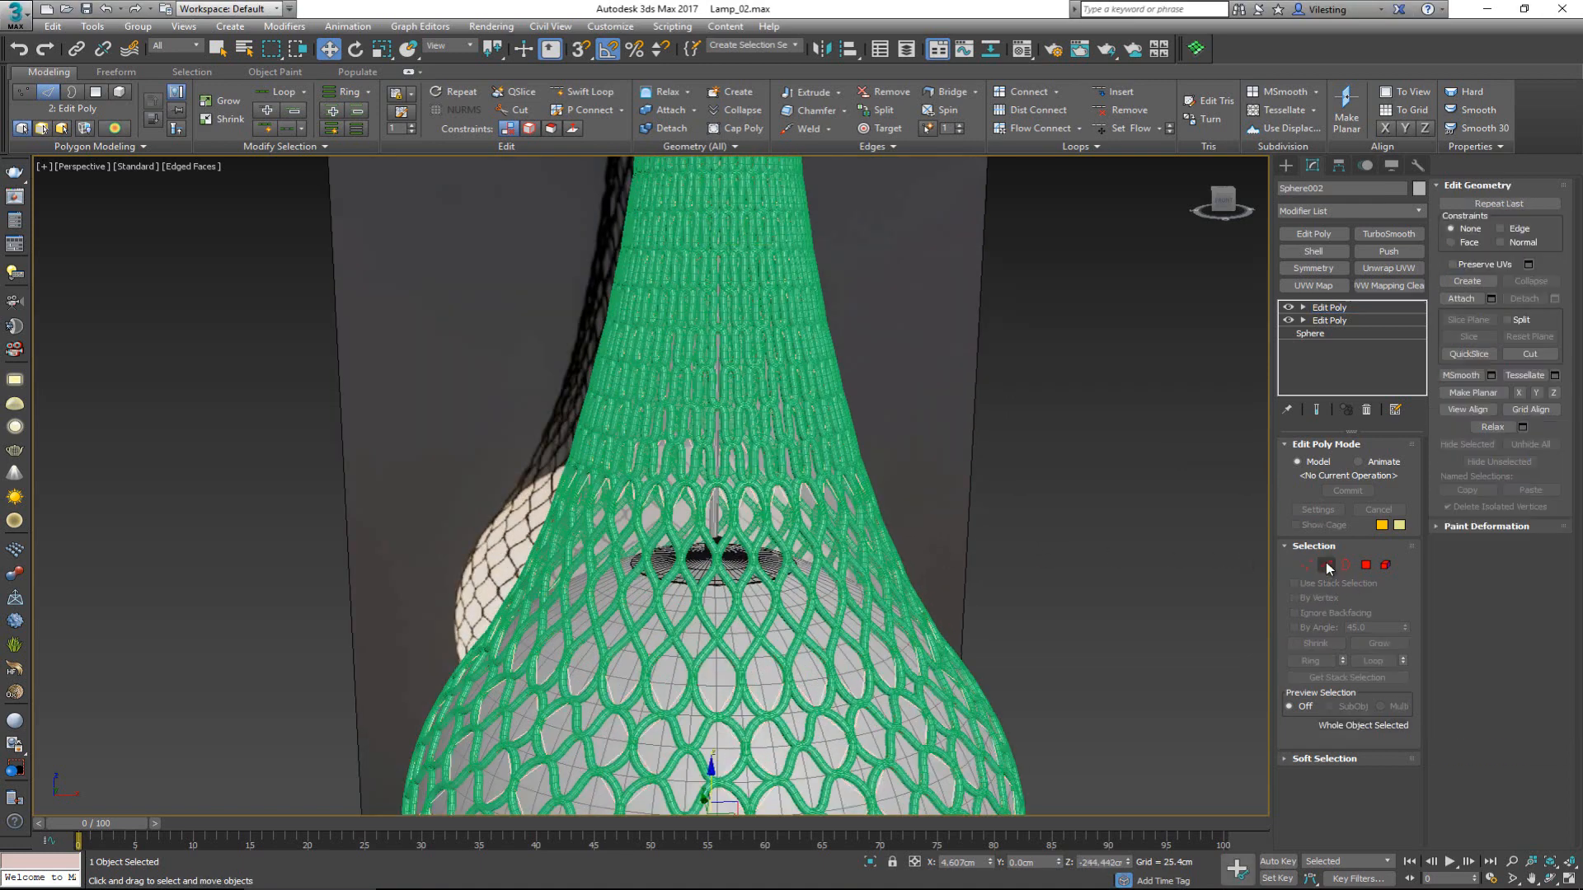
middle_click_drag(693, 504, 681, 416)
scroll(680, 417, "down", 3)
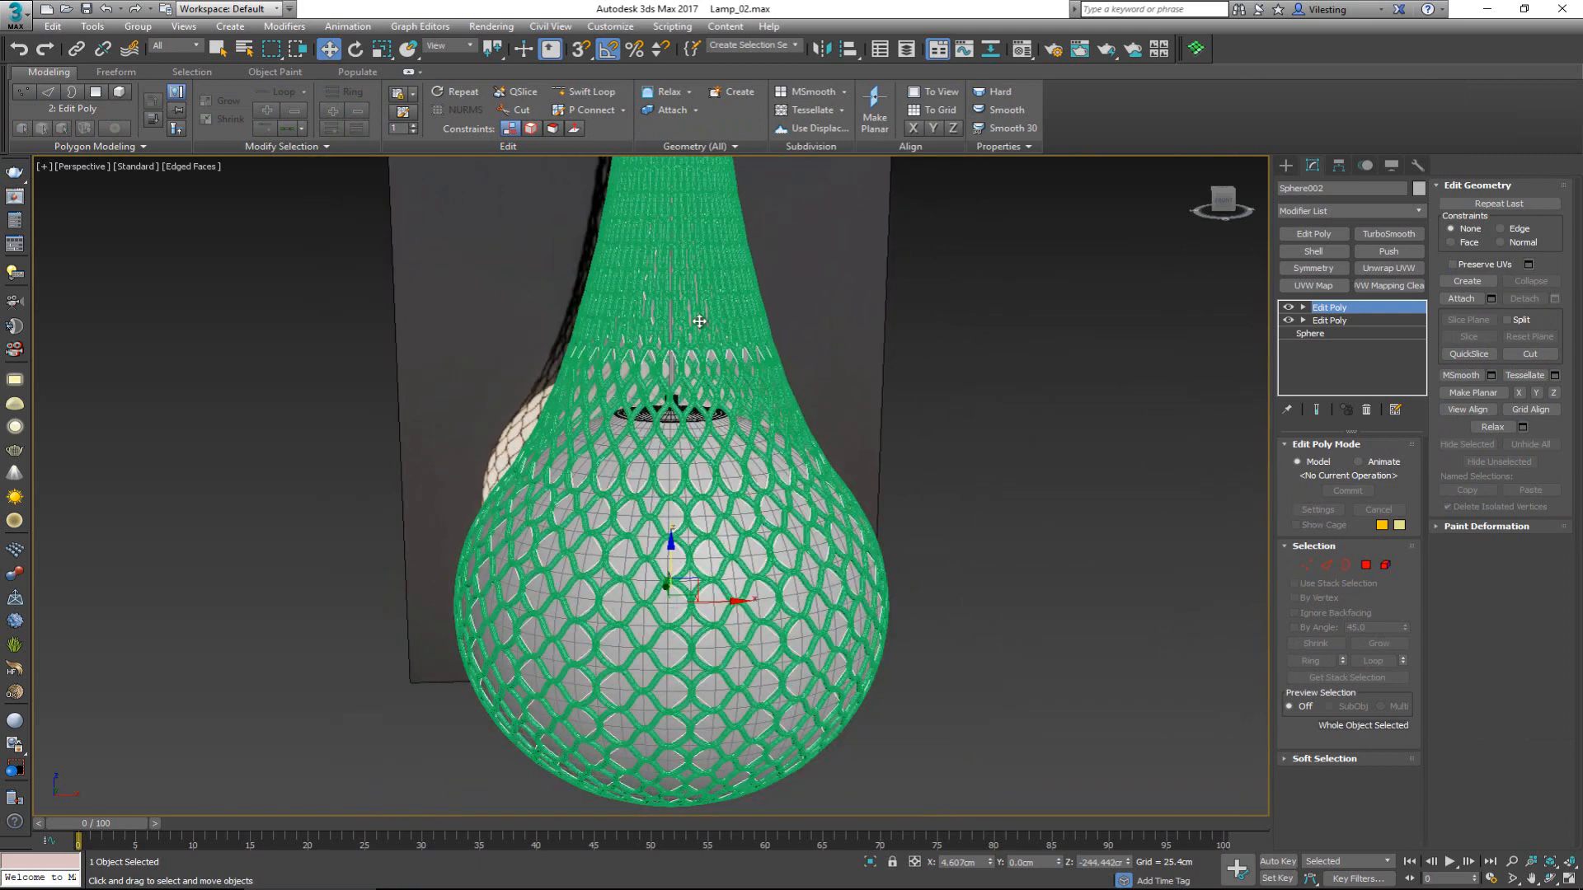
right_click(734, 401)
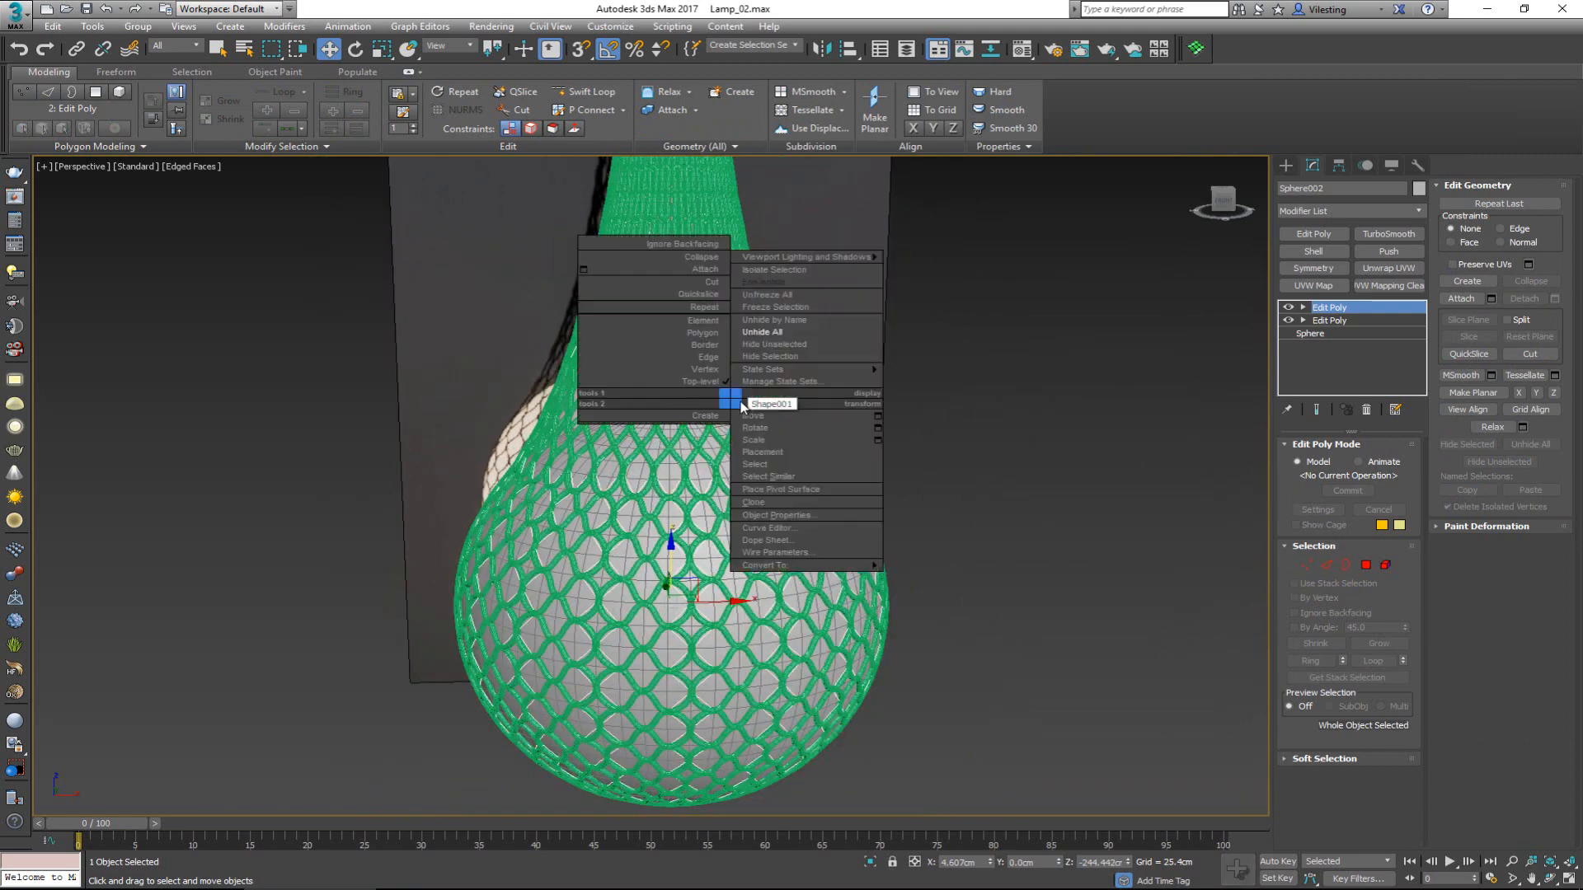
left_click(788, 357)
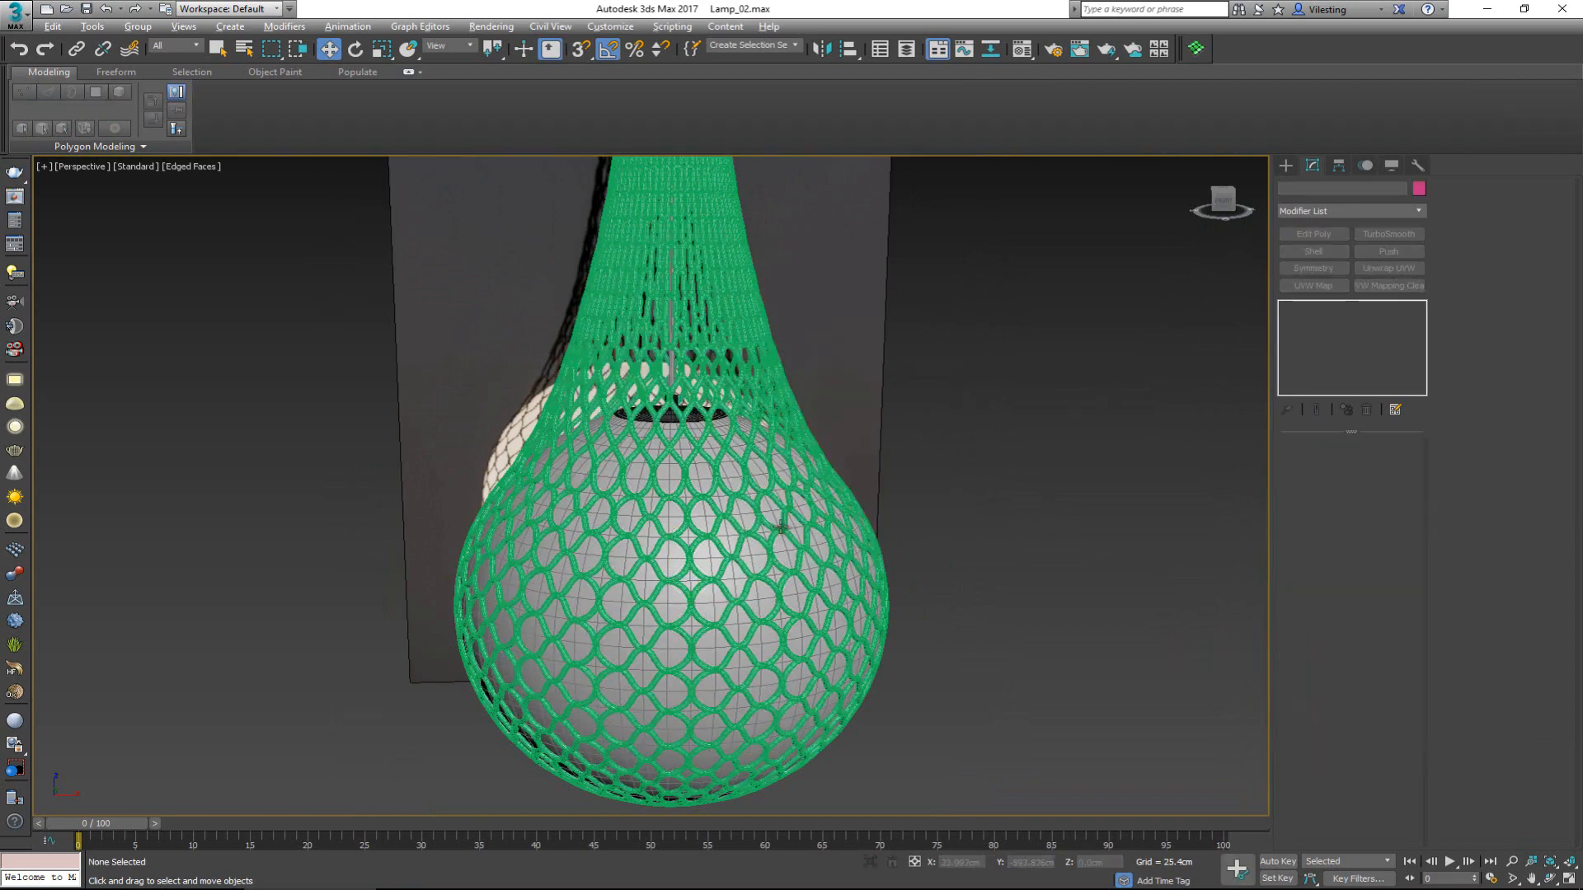
Select the spline net and reduce its radial rendering thickness to make the strands much thinner
middle_click_drag(780, 527, 851, 517, "alt")
middle_click_drag(378, 474, 788, 470)
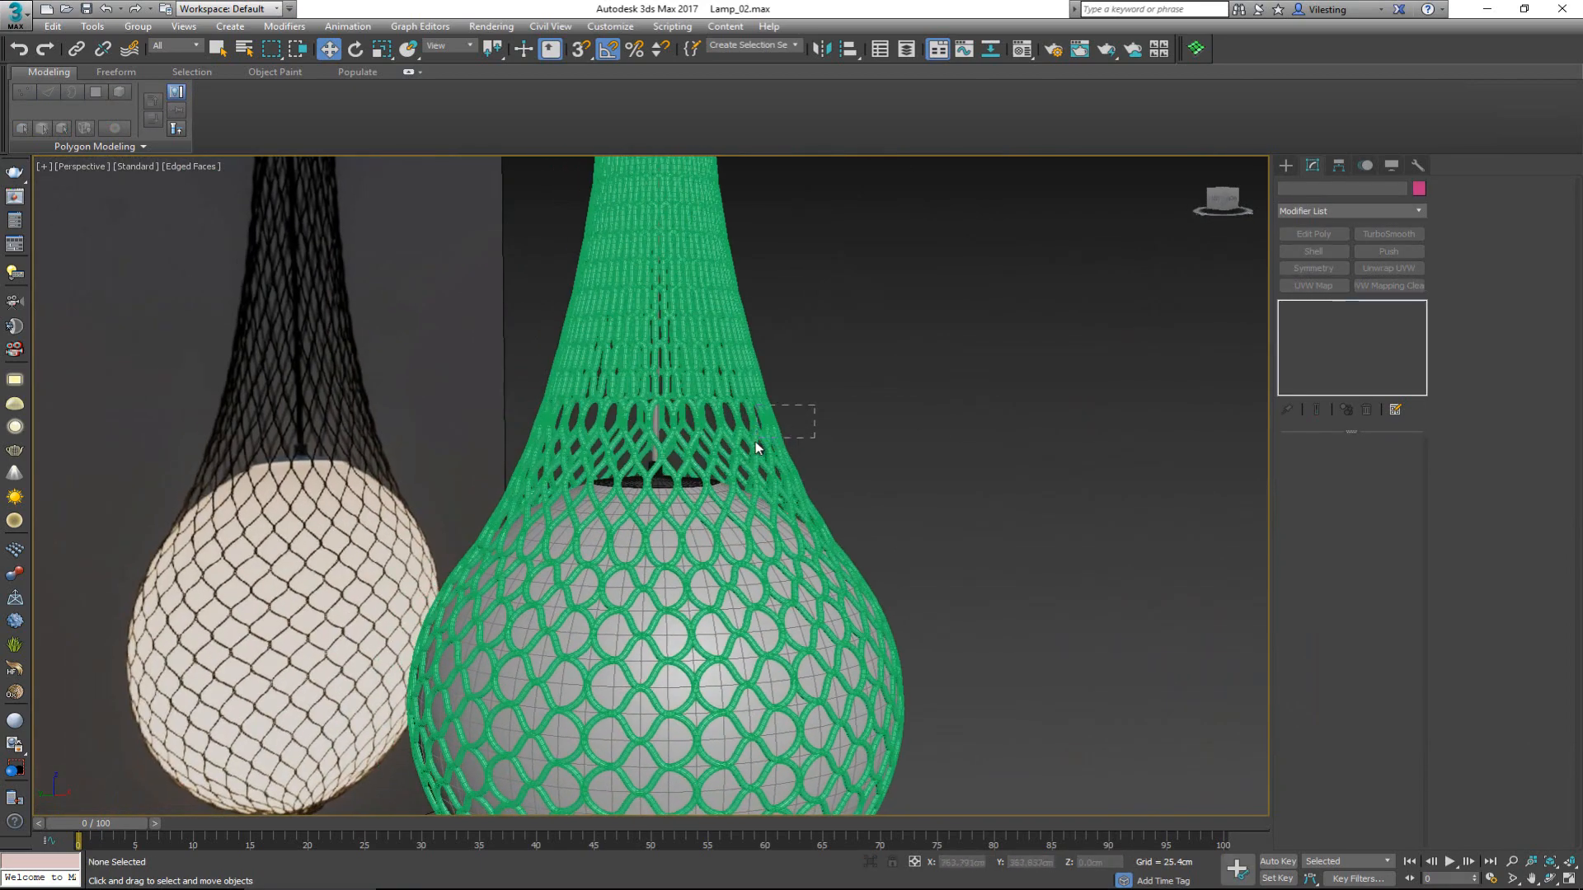
left_click_drag(814, 405, 755, 442)
key("z")
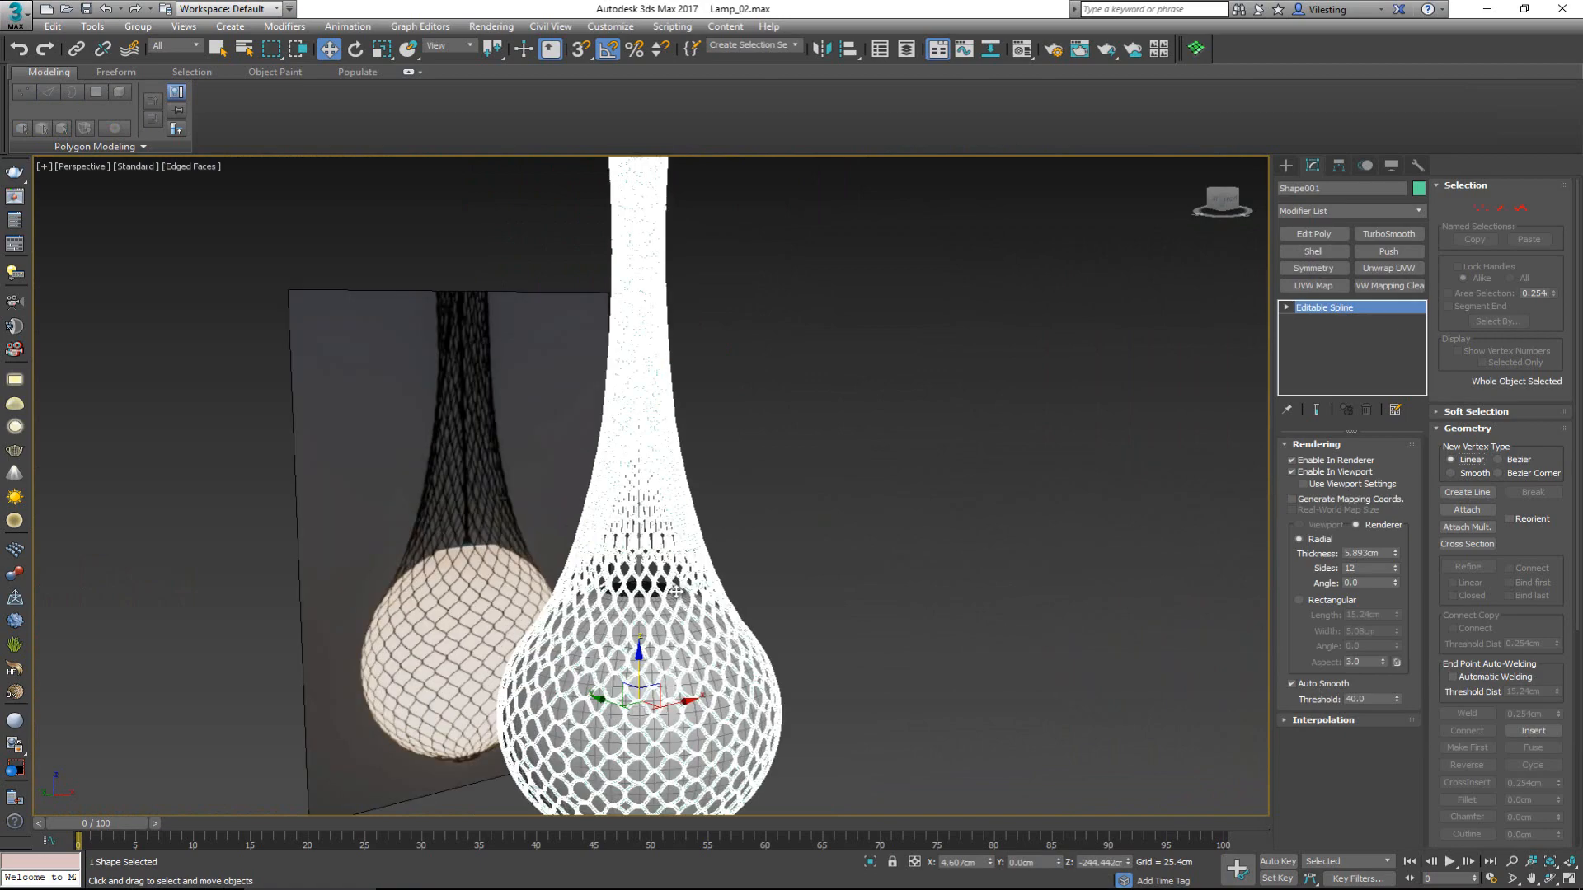
scroll(676, 591, "up", 6)
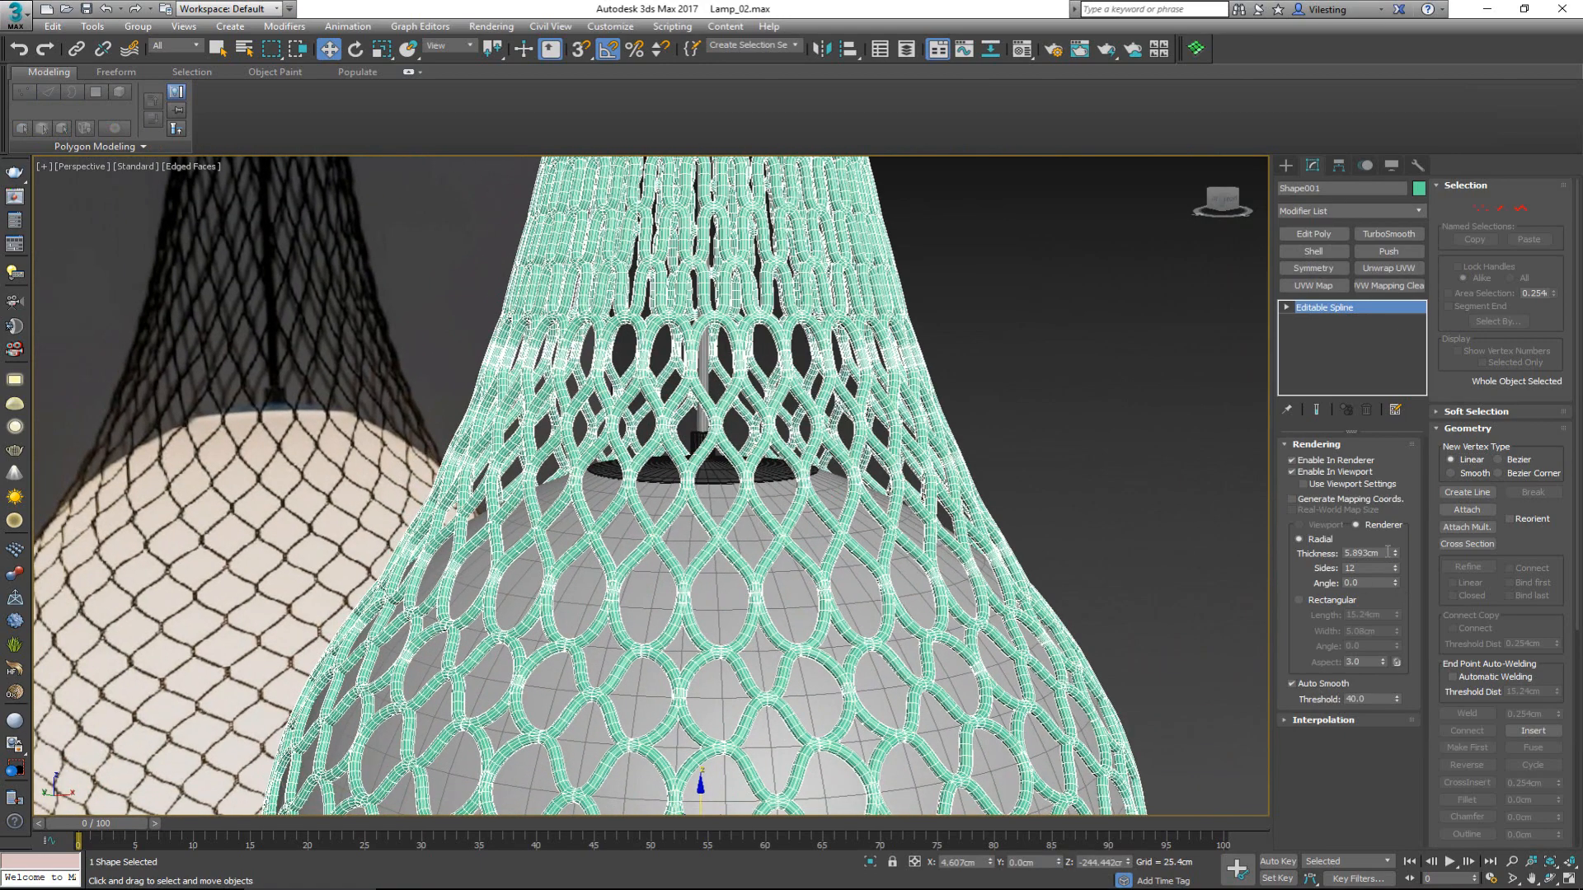
double_click(1387, 551)
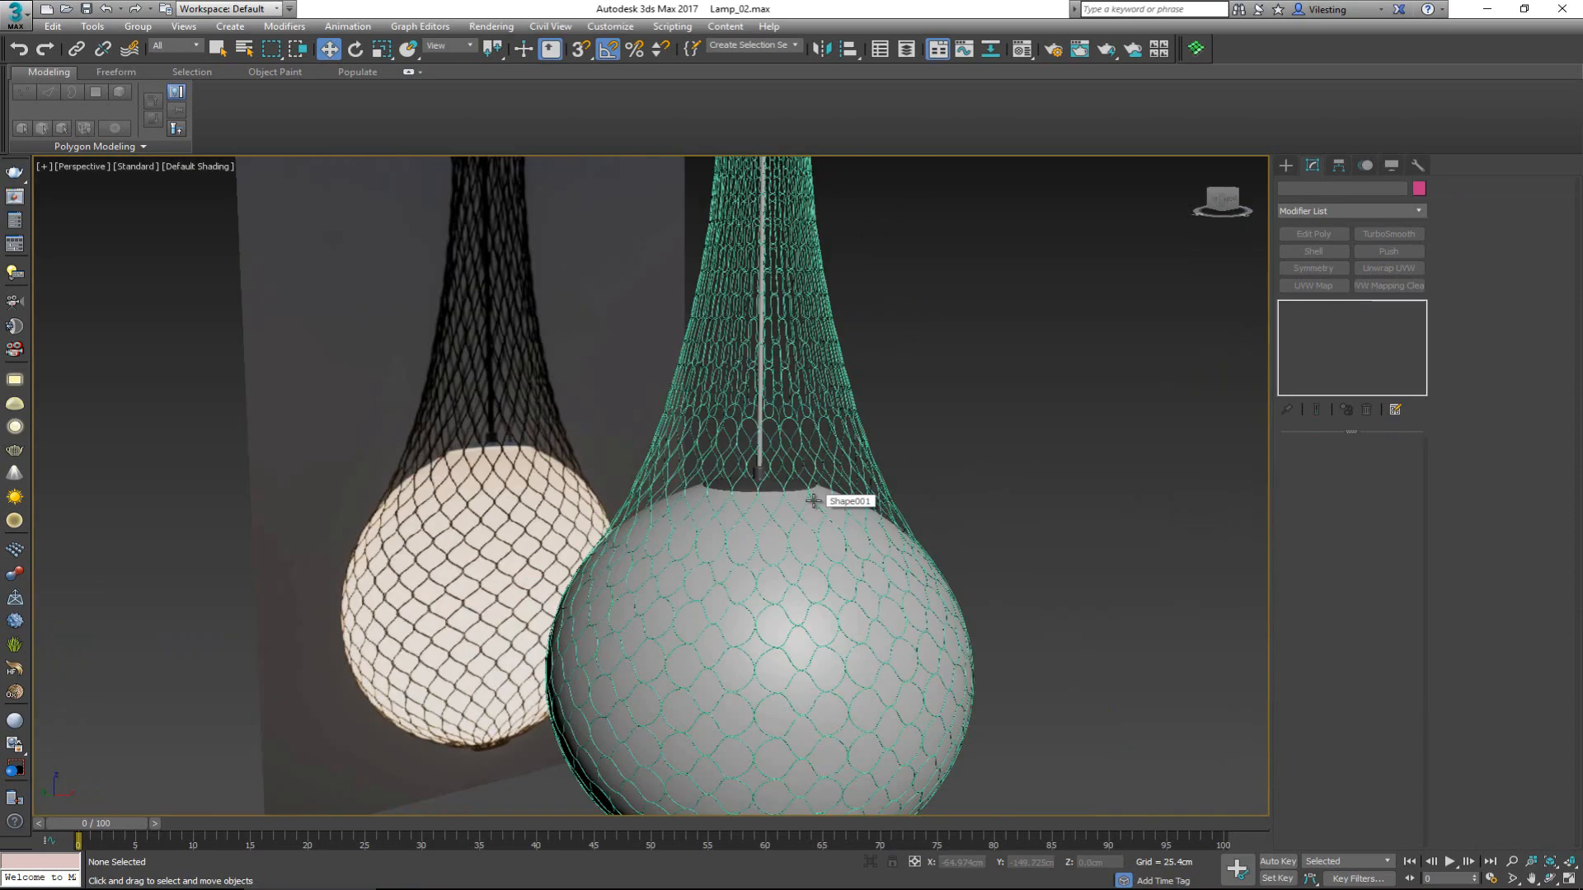
Examine the thinned spline net around the globe and at its bottom opening
middle_click_drag(813, 500, 730, 518, "alt")
scroll(732, 517, "down", 4)
middle_click_drag(757, 421, 815, 457)
middle_click_drag(816, 456, 937, 427, "alt")
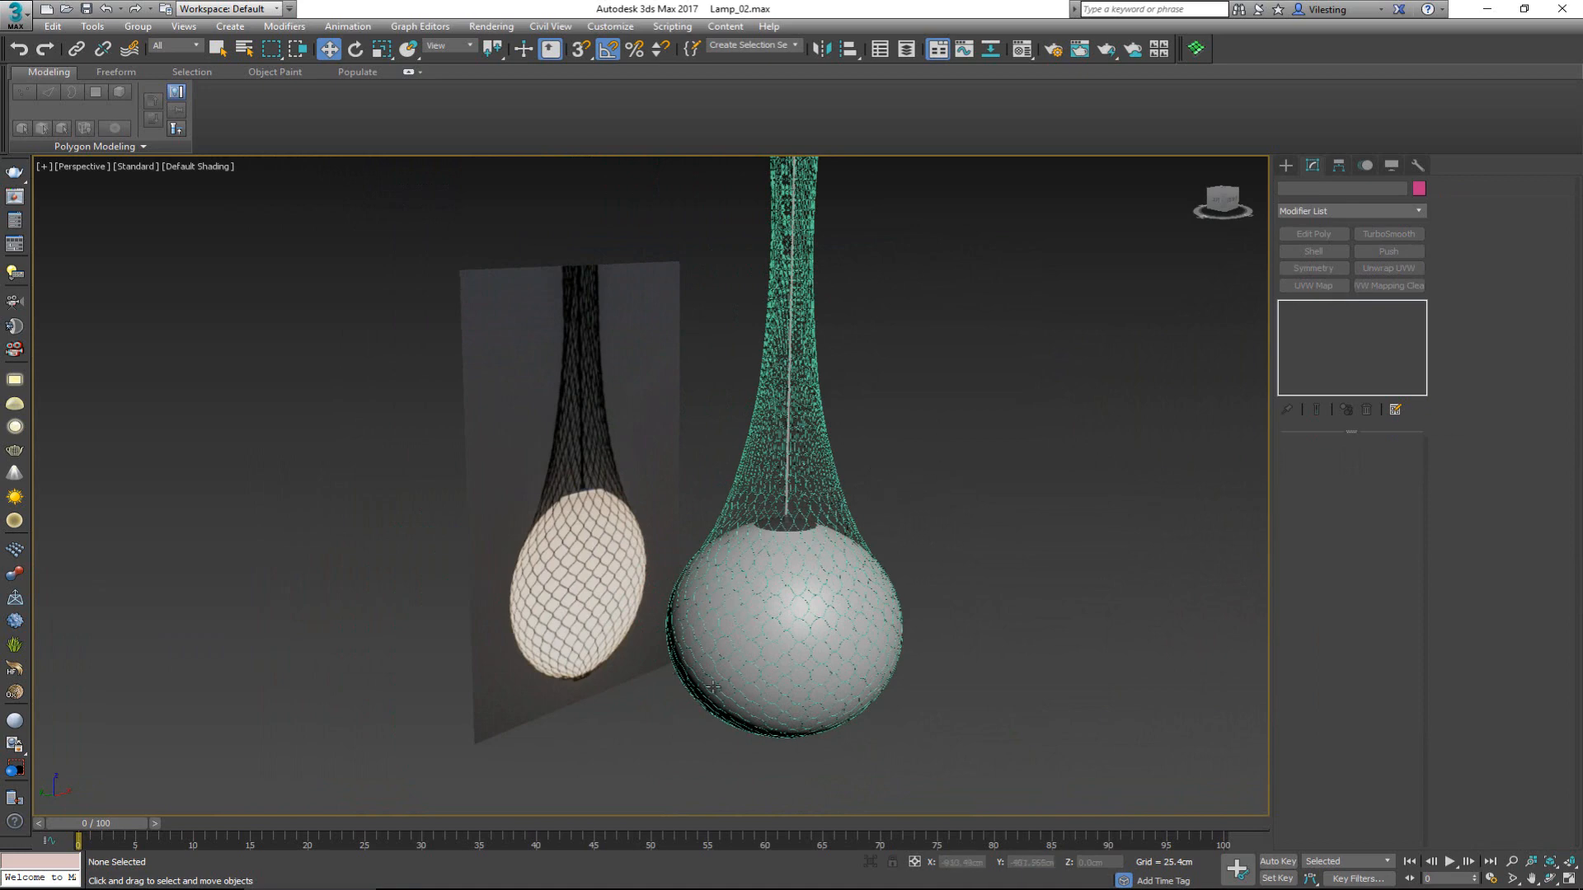
scroll(849, 566, "up", 2)
middle_click_drag(829, 564, 807, 464, "alt")
scroll(782, 602, "up", 2)
scroll(781, 602, "up", 2)
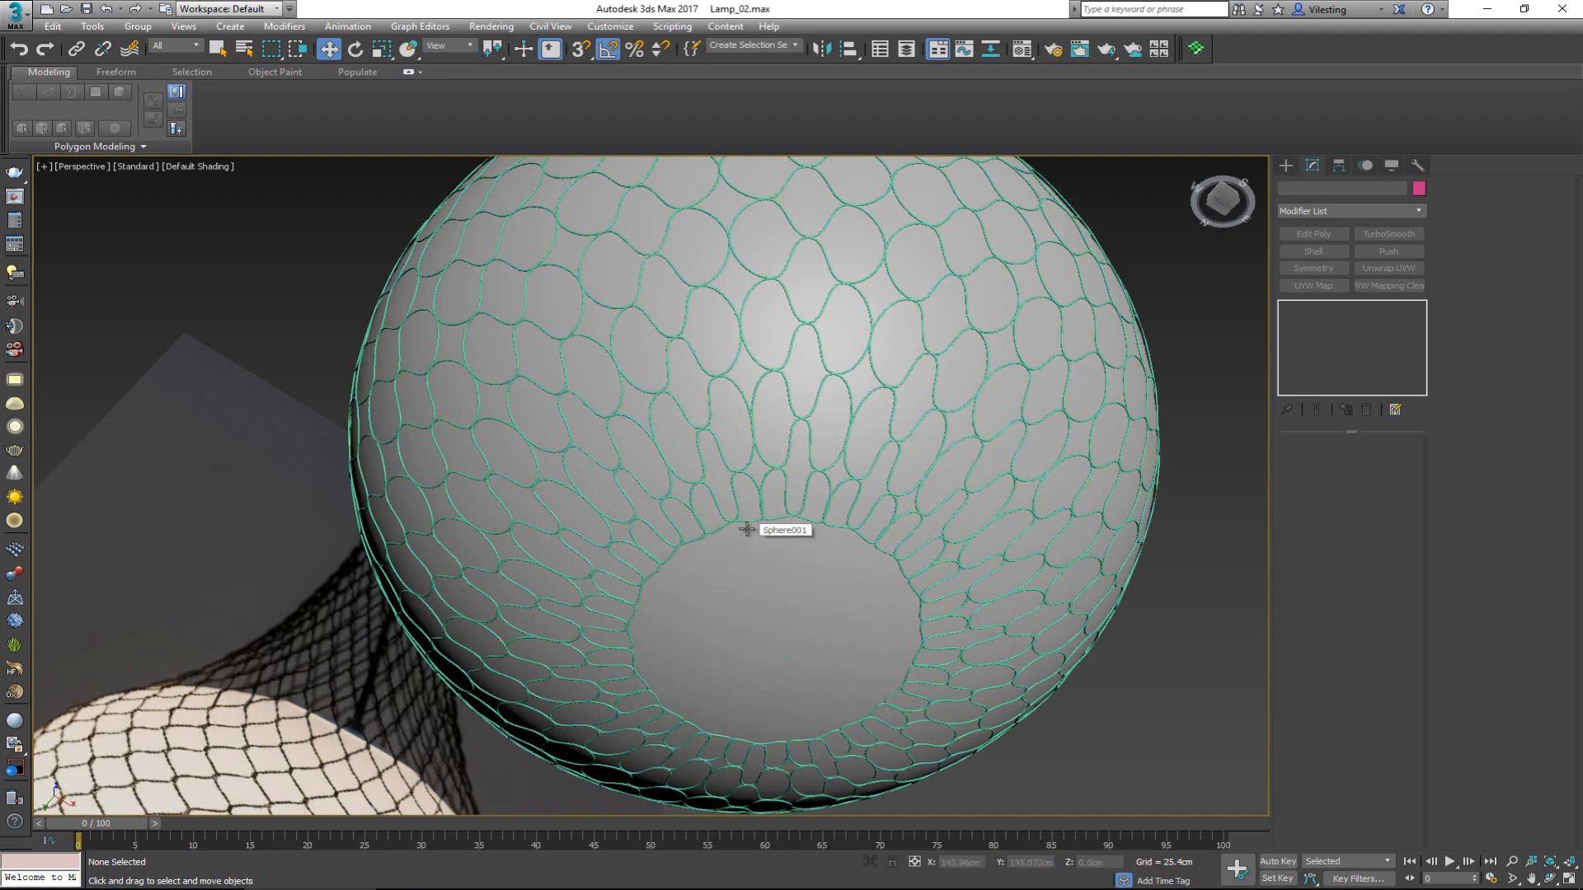
Inspect the net's concentric openings in the maximized top view
key("alt+w")
scroll(473, 368, "up", 5)
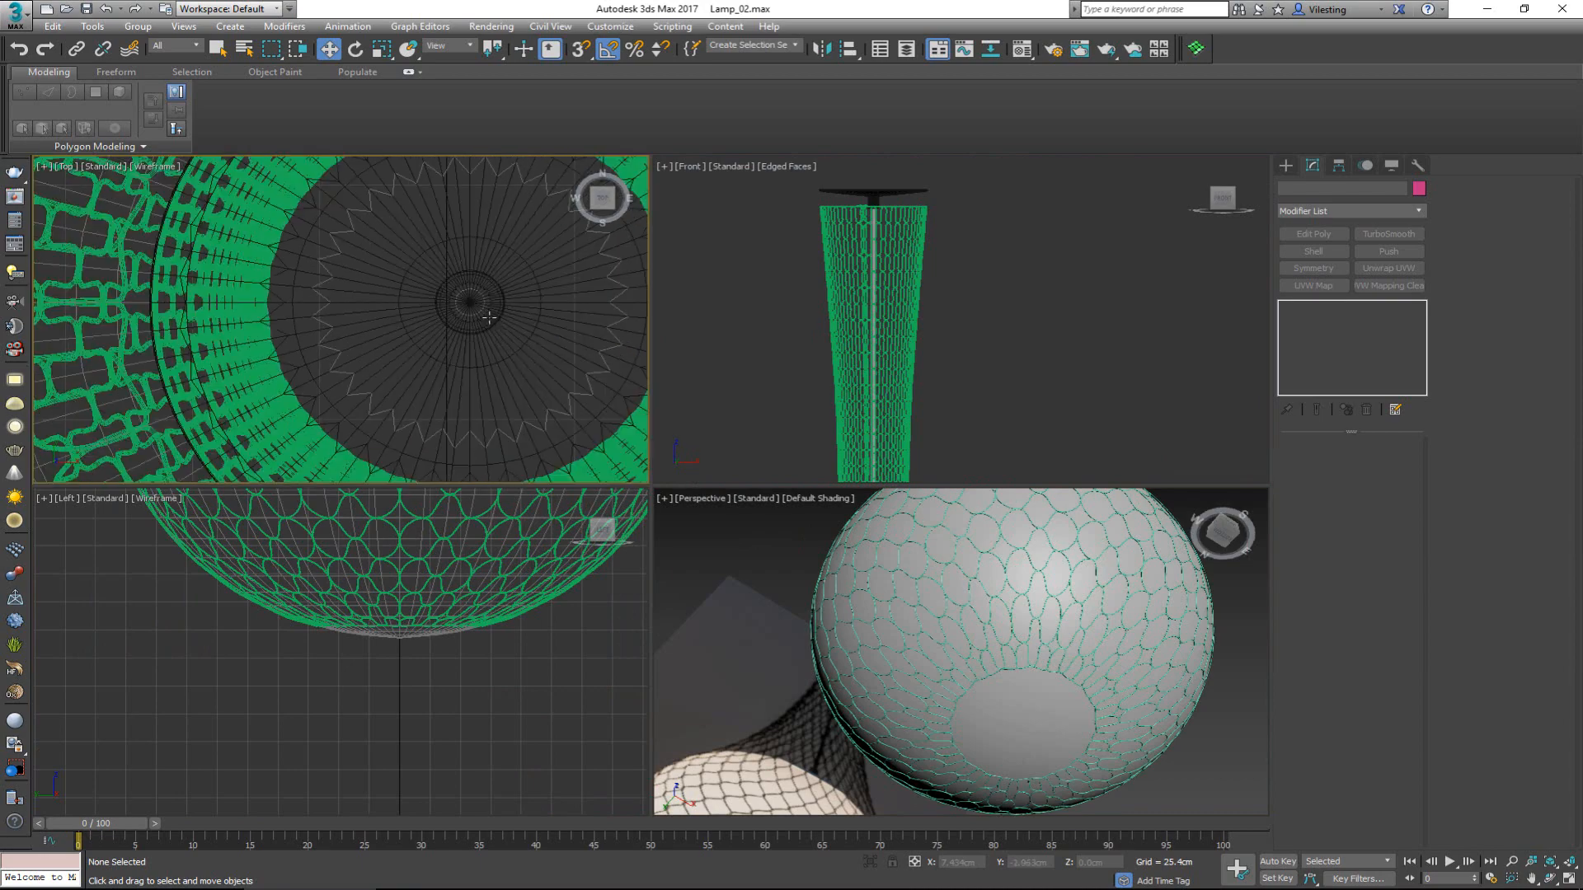
middle_click_drag(472, 304, 443, 370)
scroll(443, 369, "down", 2)
key("alt+w")
scroll(410, 366, "down", 5)
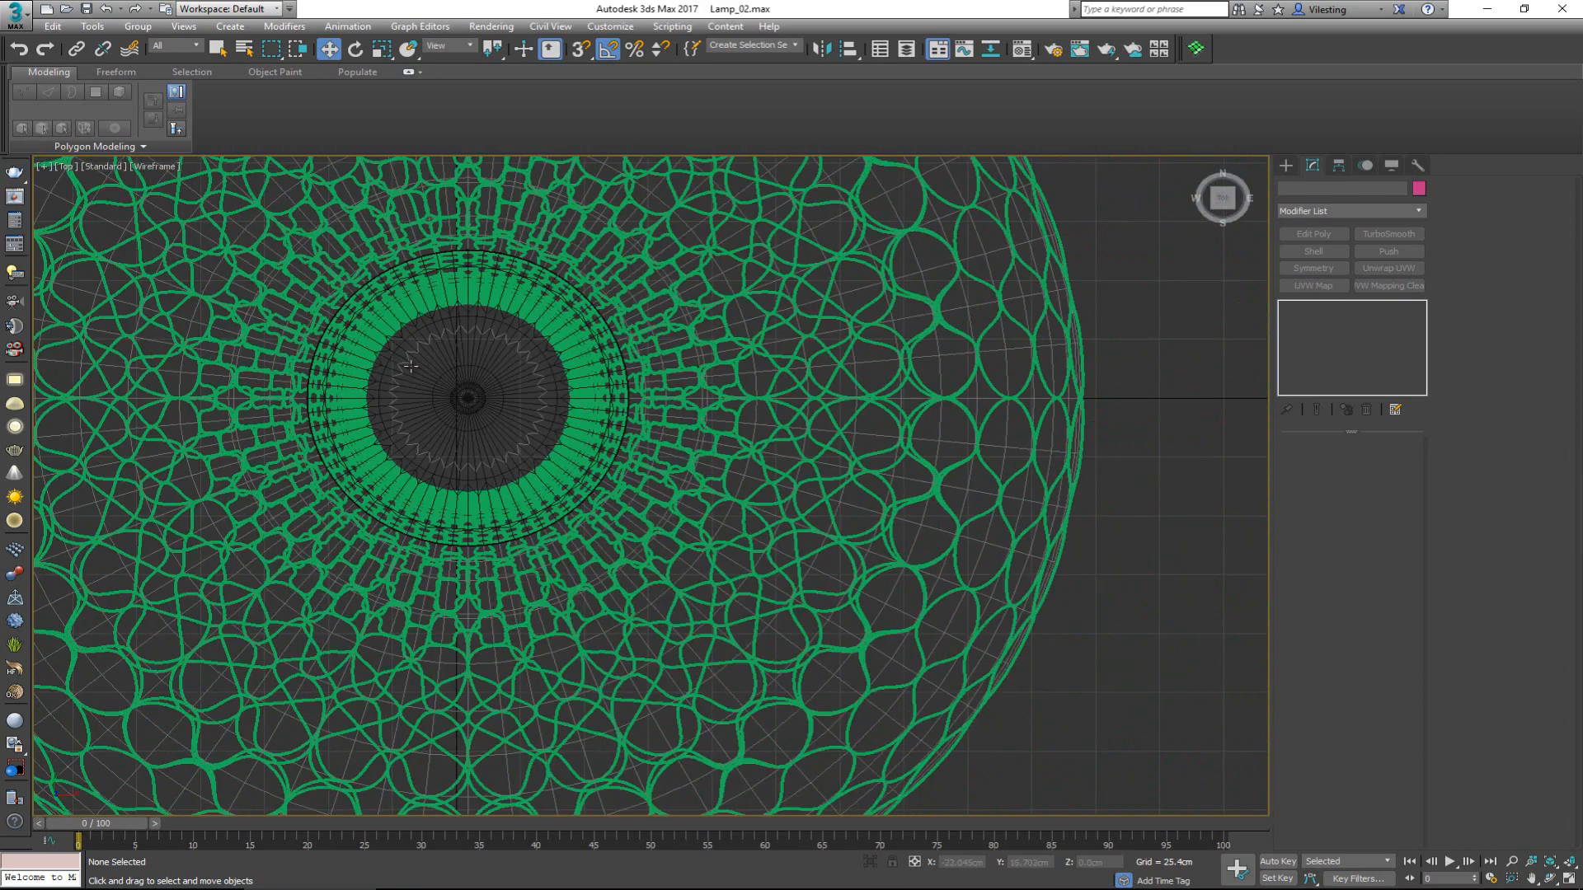
scroll(451, 365, "up", 3)
key("alt+w")
Add an Edit Poly modifier to the globe and select its edge loop along the net's bottom opening
middle_click_drag(1024, 667, 994, 643)
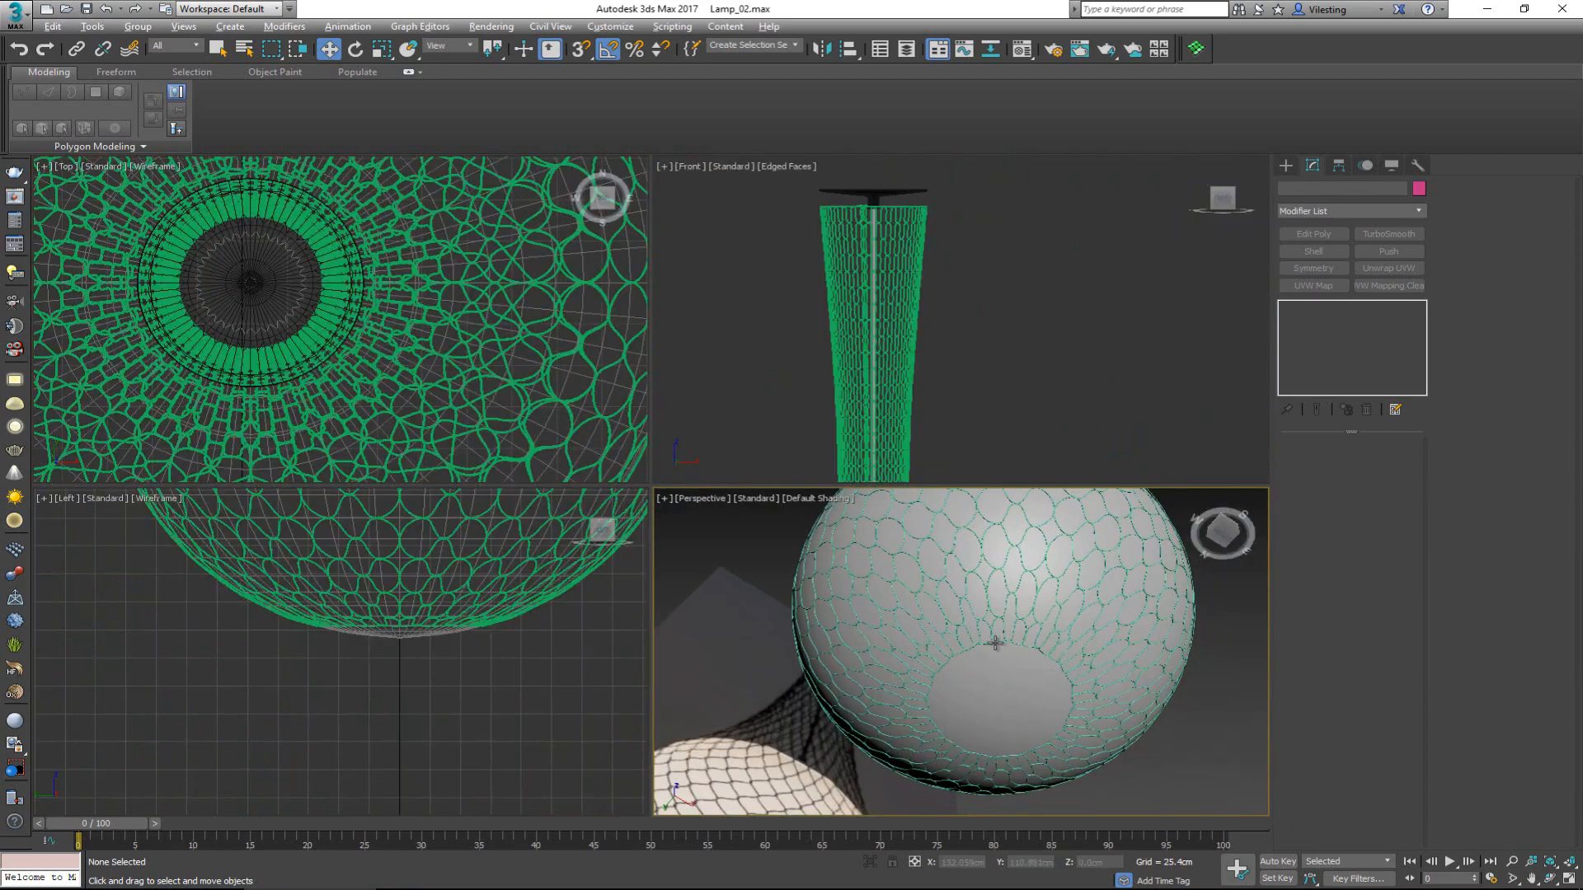
key("alt+w")
left_click(823, 492)
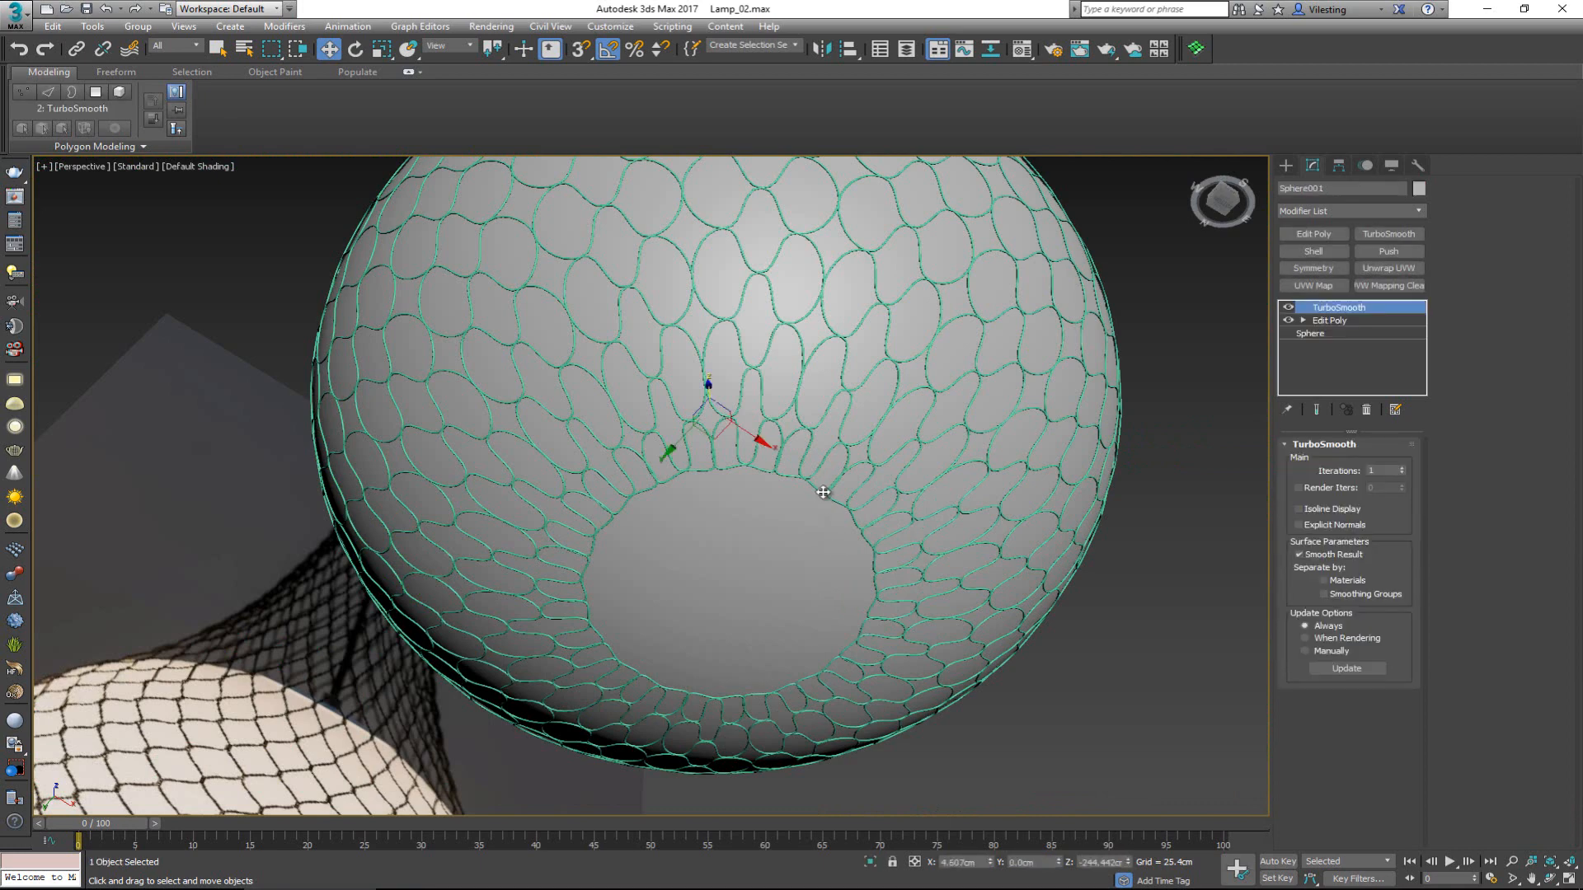
key("F4")
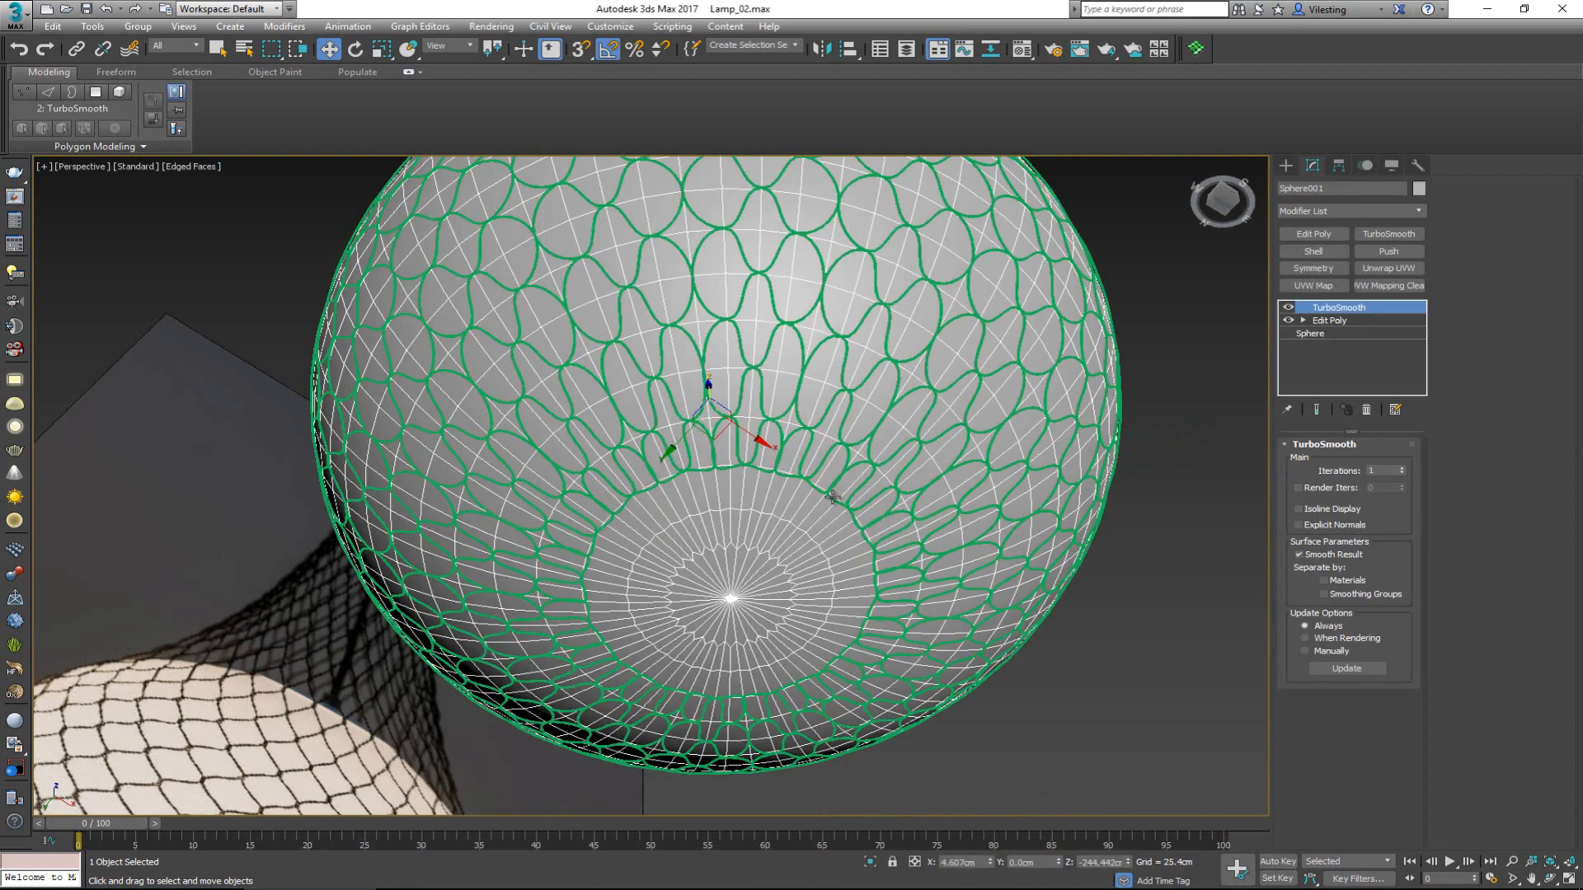
left_click(1313, 234)
key("2")
double_click(813, 482)
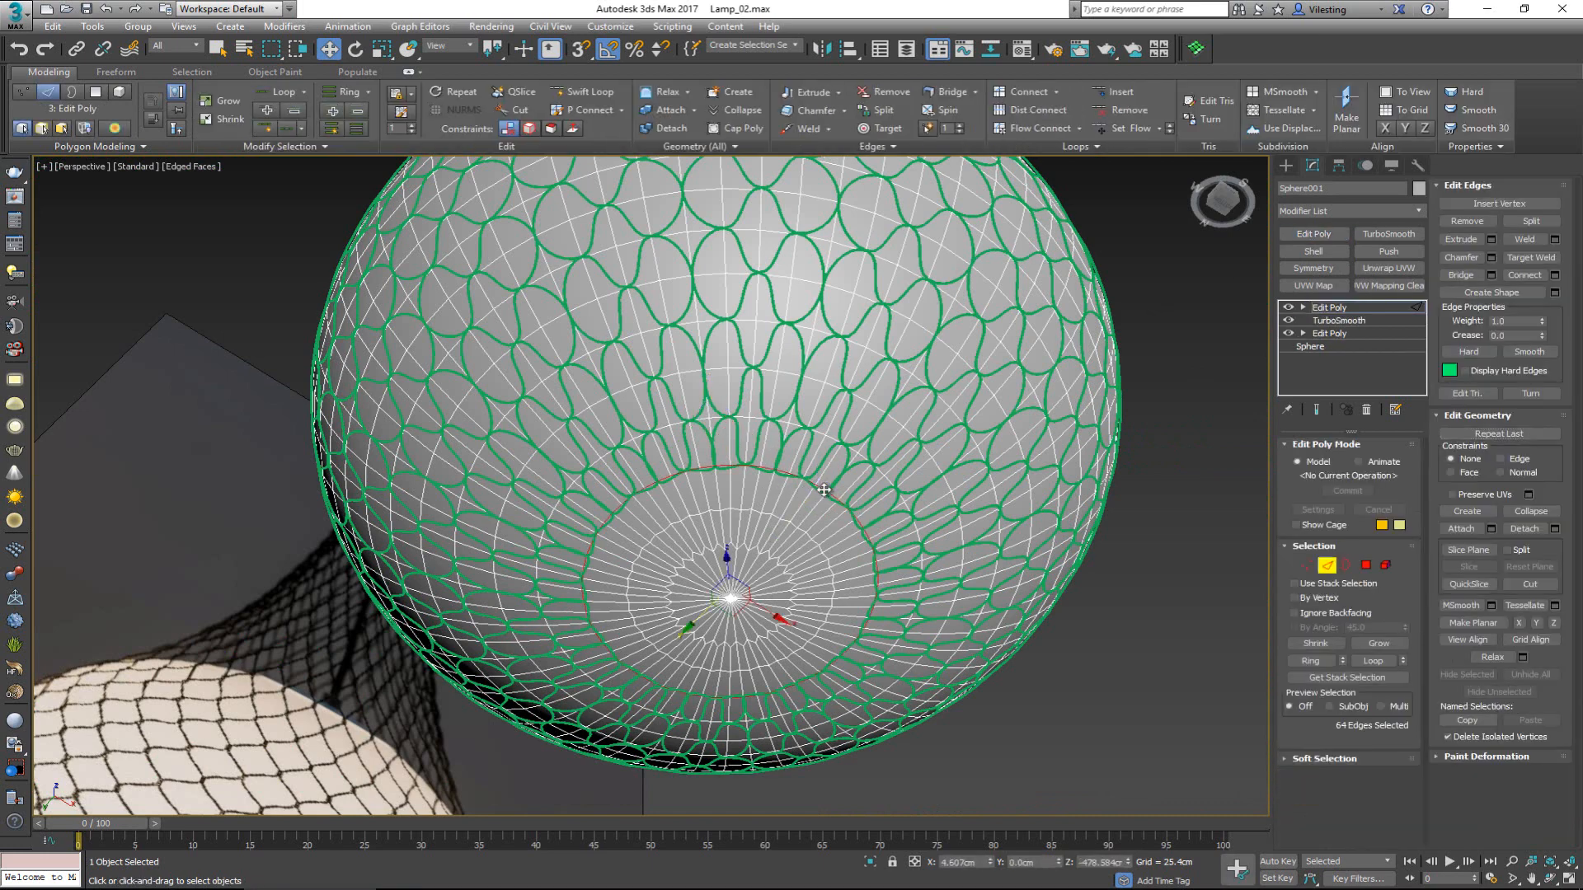
Create a Smooth shape from the globe's selected edge loop and leave edge editing
left_click(1555, 292)
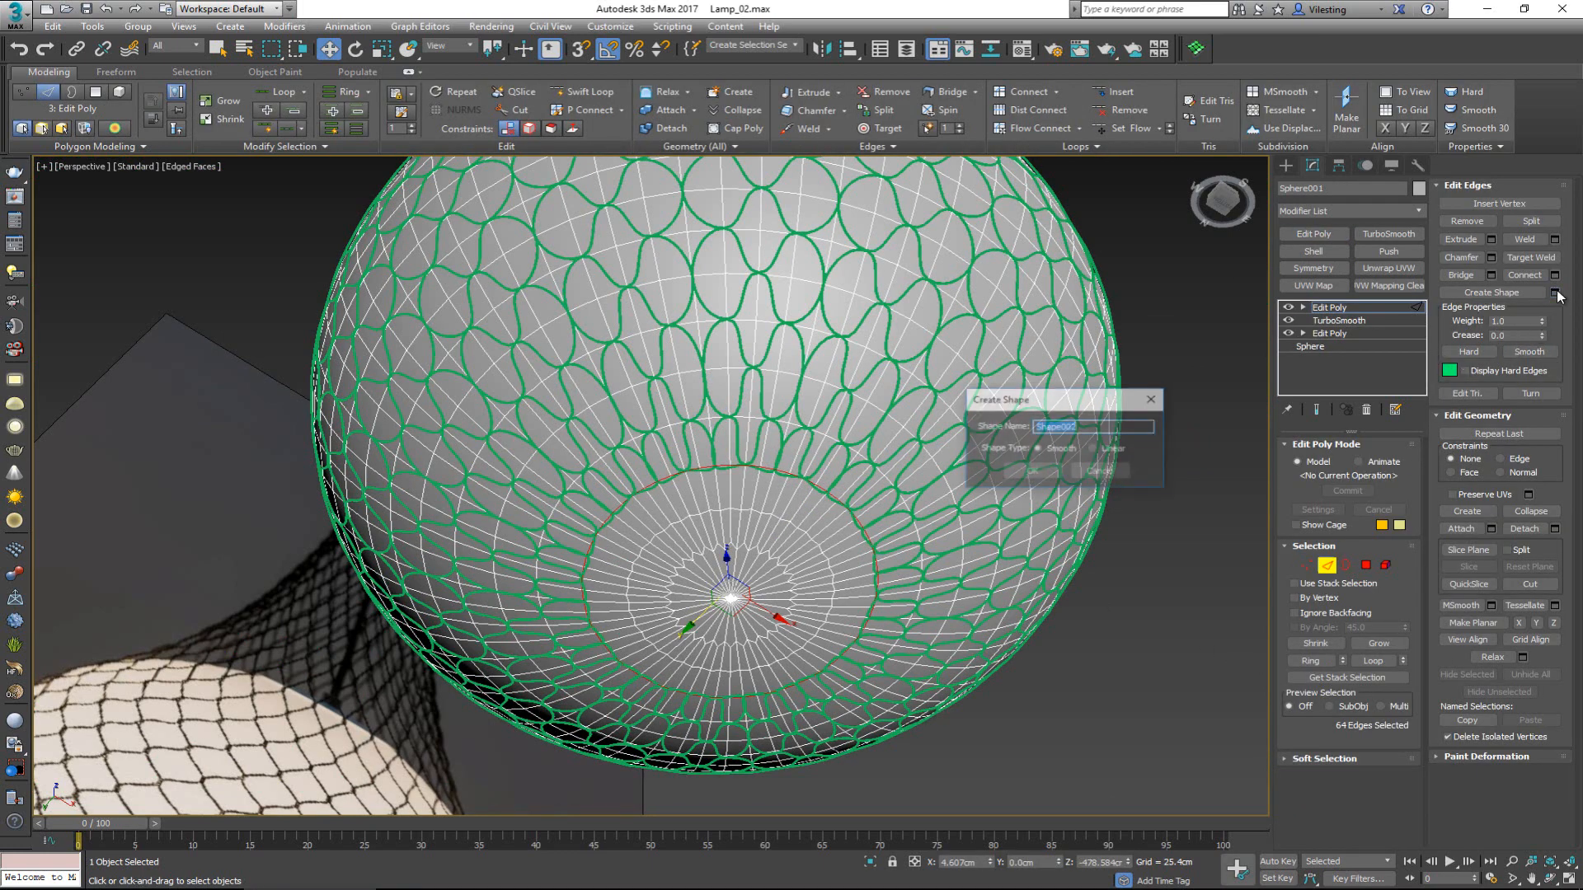
left_click(1033, 468)
left_click(1327, 566)
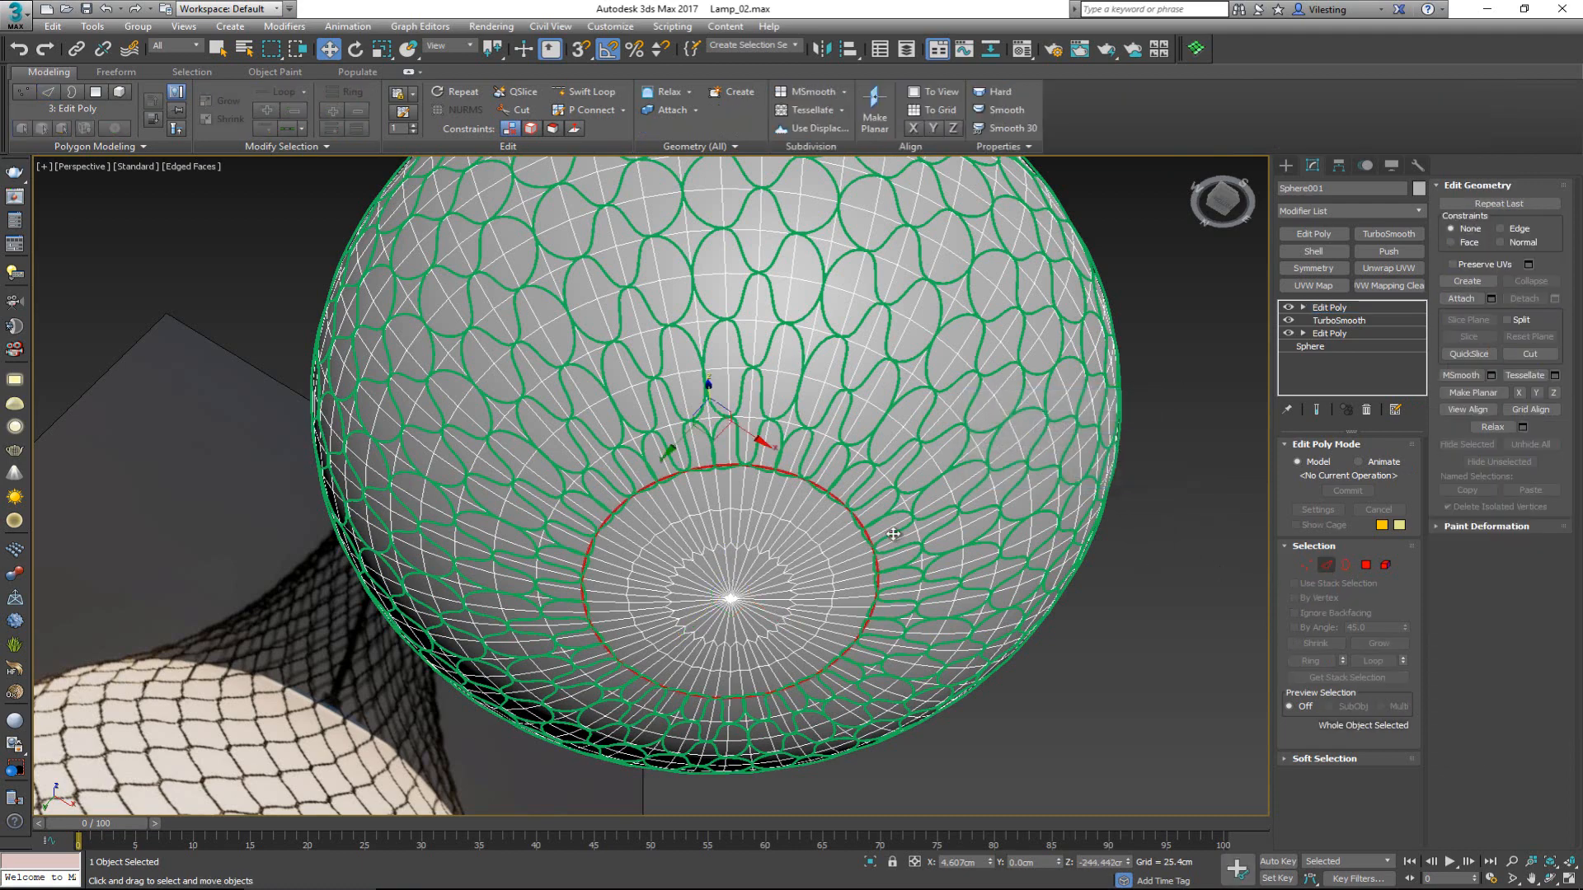
Move the ring spline around the bottom opening down about 1.5 cm and set its rendering thickness to 3 cm
scroll(767, 470, "up", 5)
left_click(773, 456)
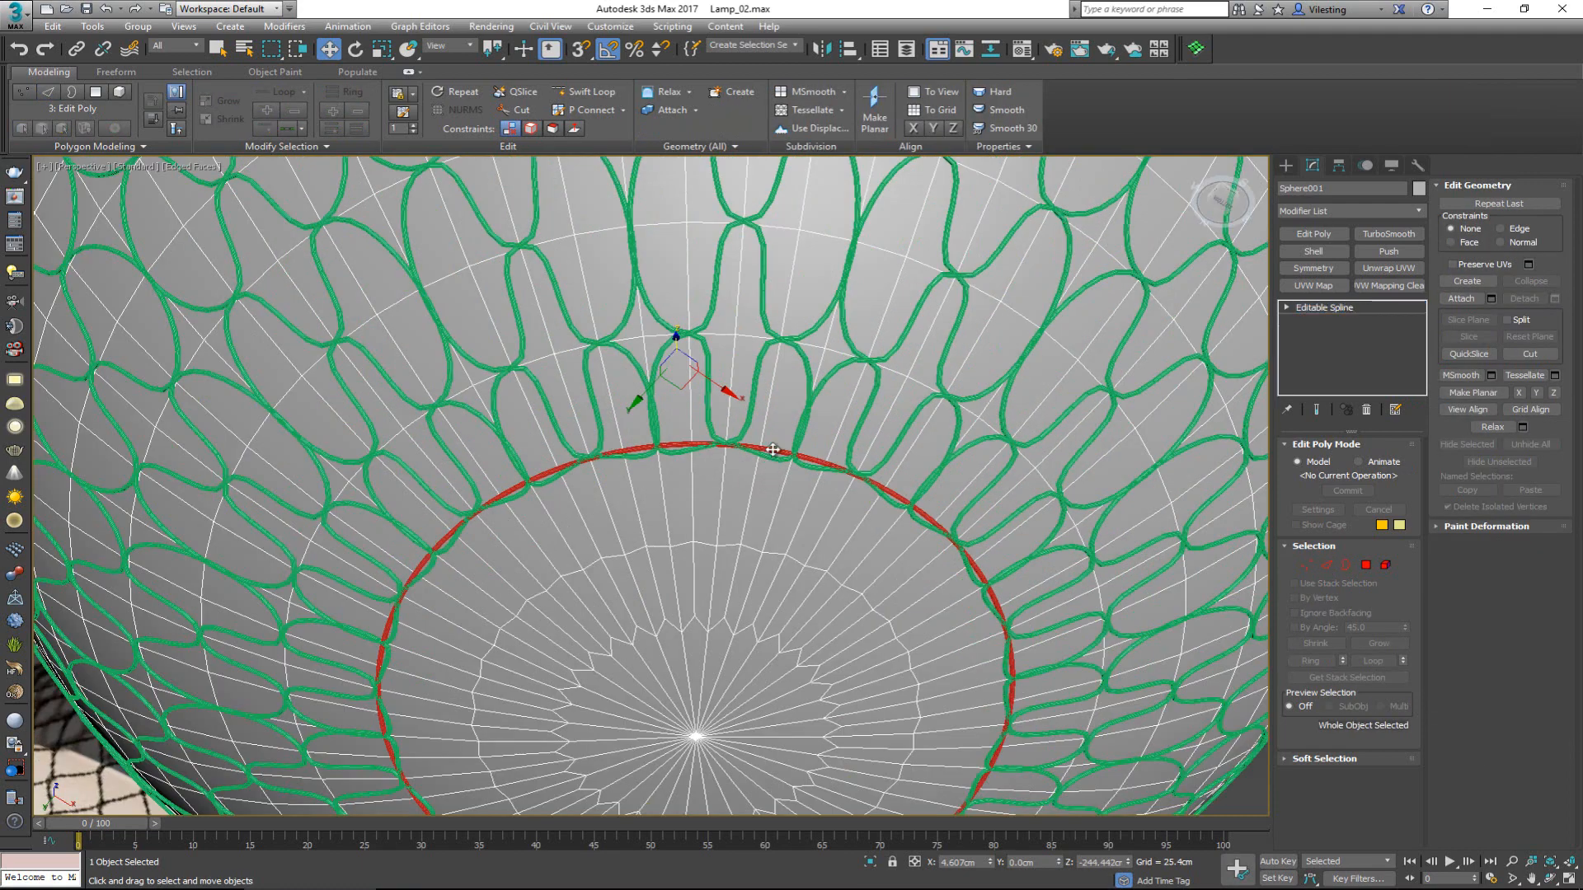
left_click_drag(678, 339, 679, 345)
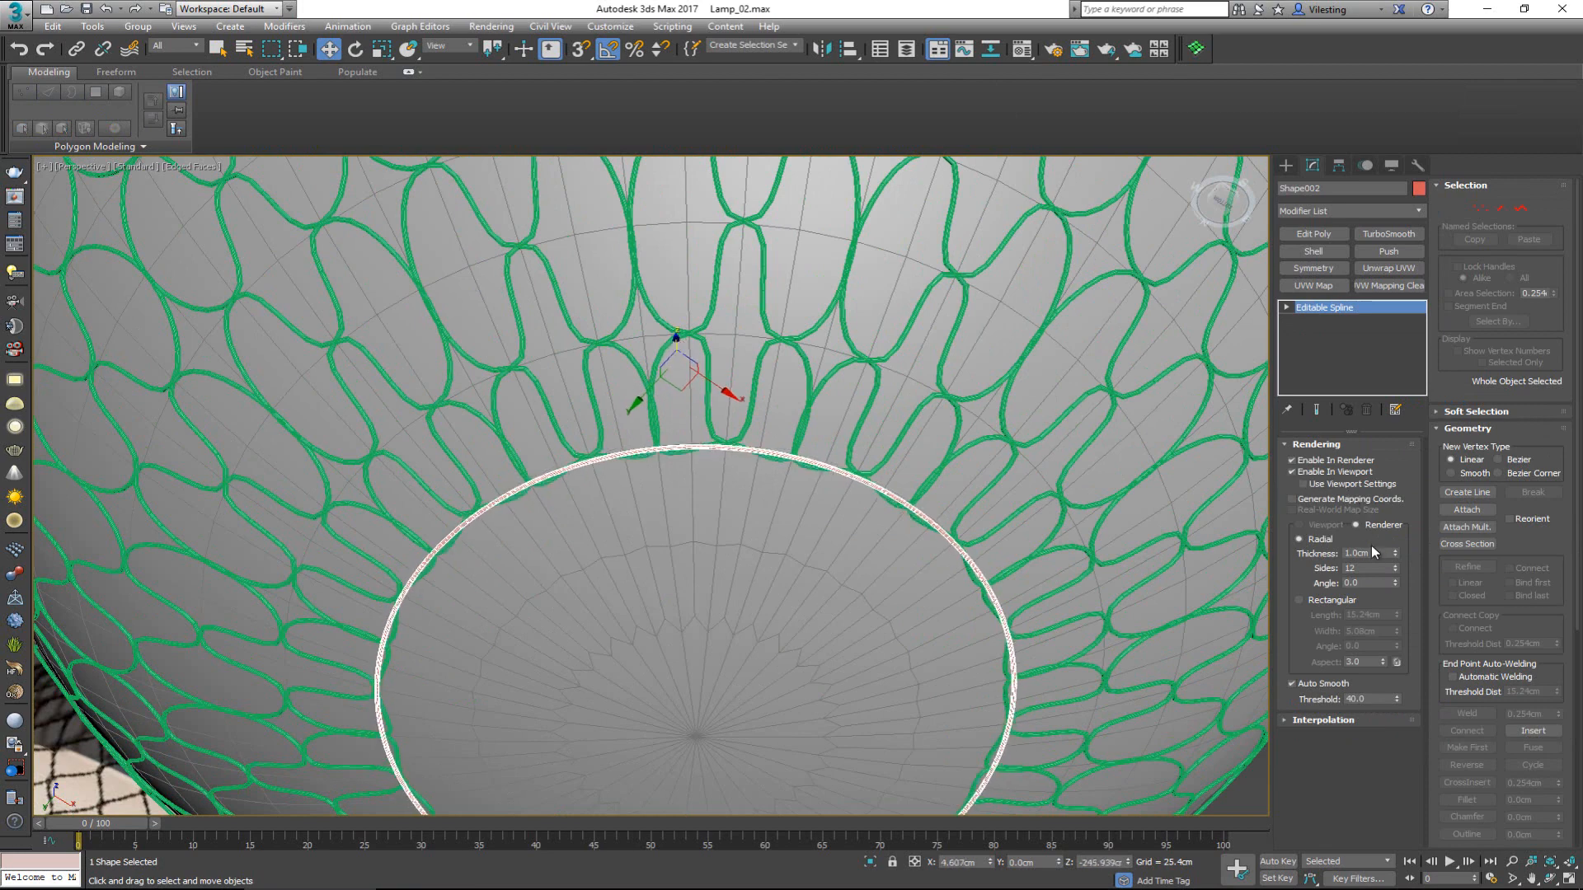
left_click(1344, 554)
type("3")
key("Return")
scroll(684, 664, "up", 3)
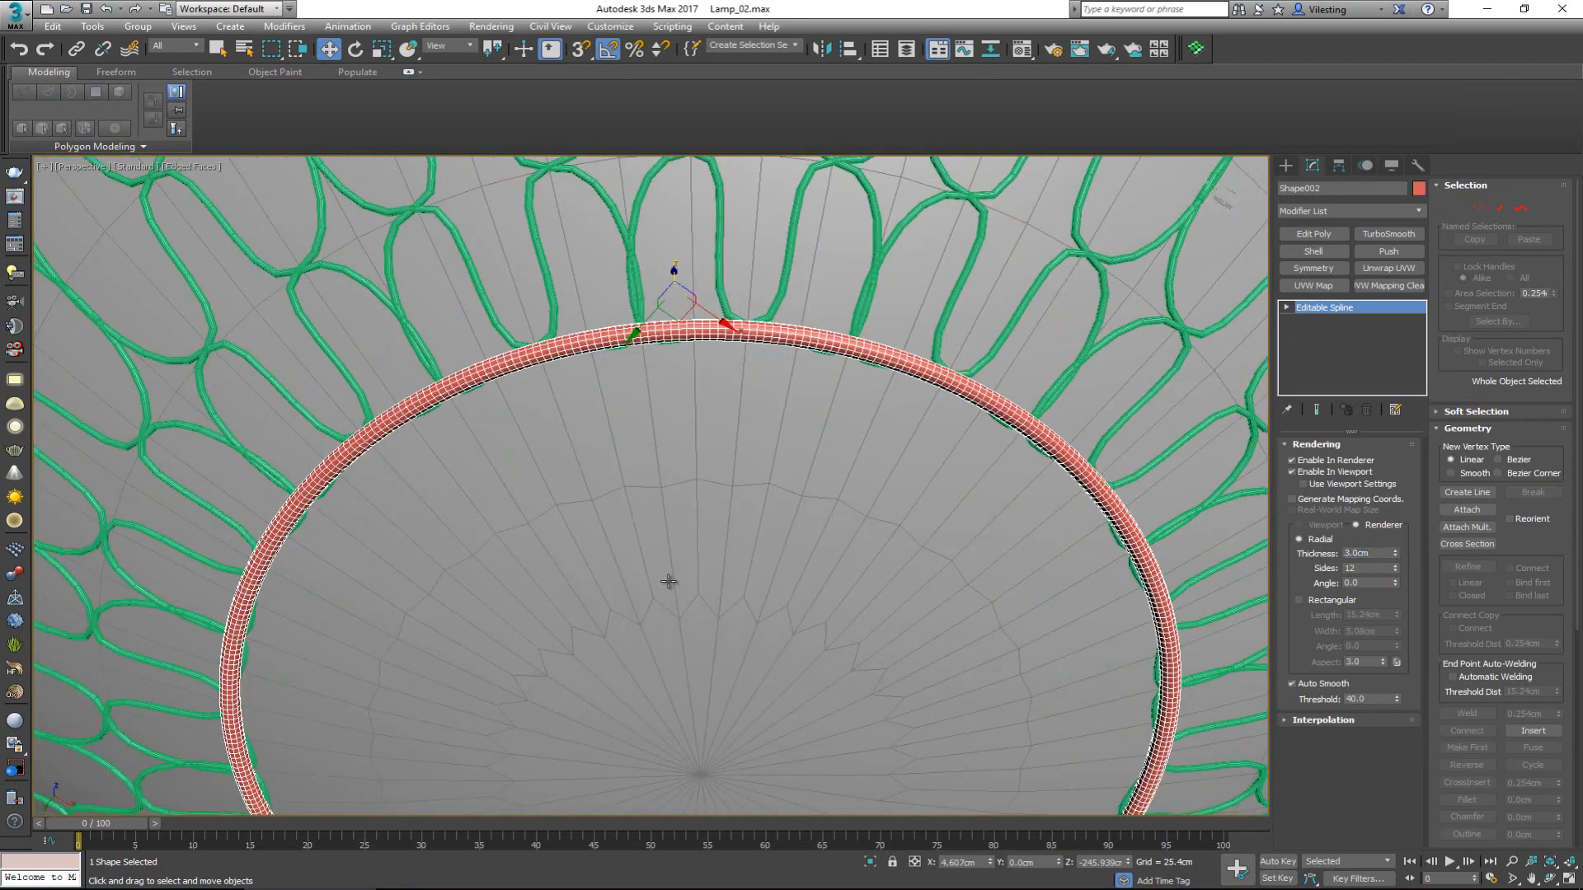
Center the bottom ring spline's pivot to the object and leave pivot editing
middle_click_drag(667, 581, 635, 651, "alt")
scroll(629, 572, "down", 4)
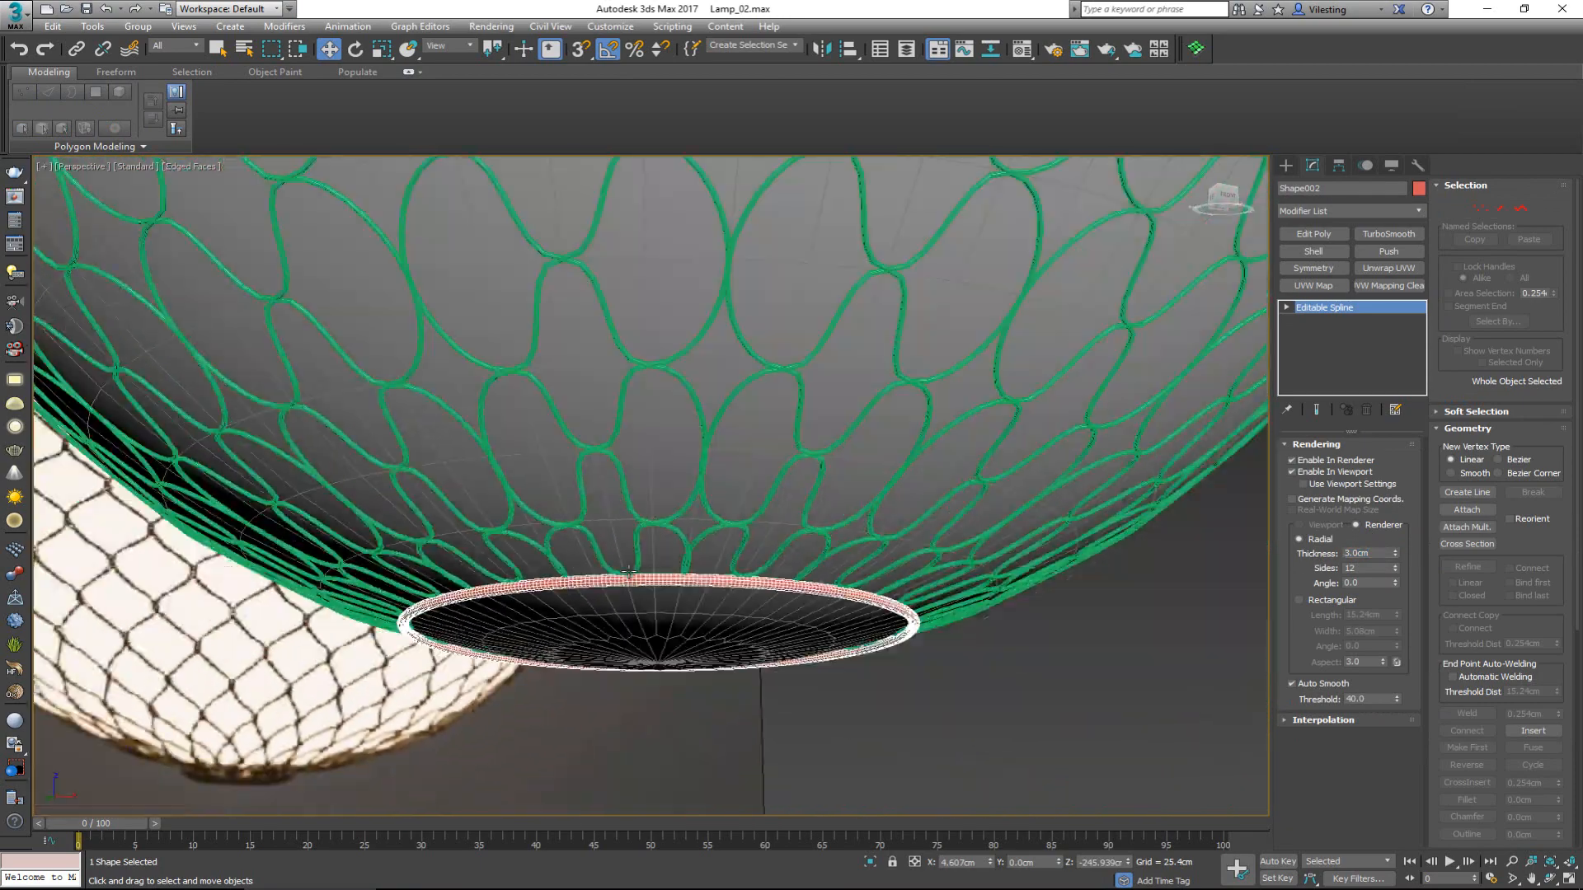
scroll(629, 572, "down", 2)
left_click(1338, 165)
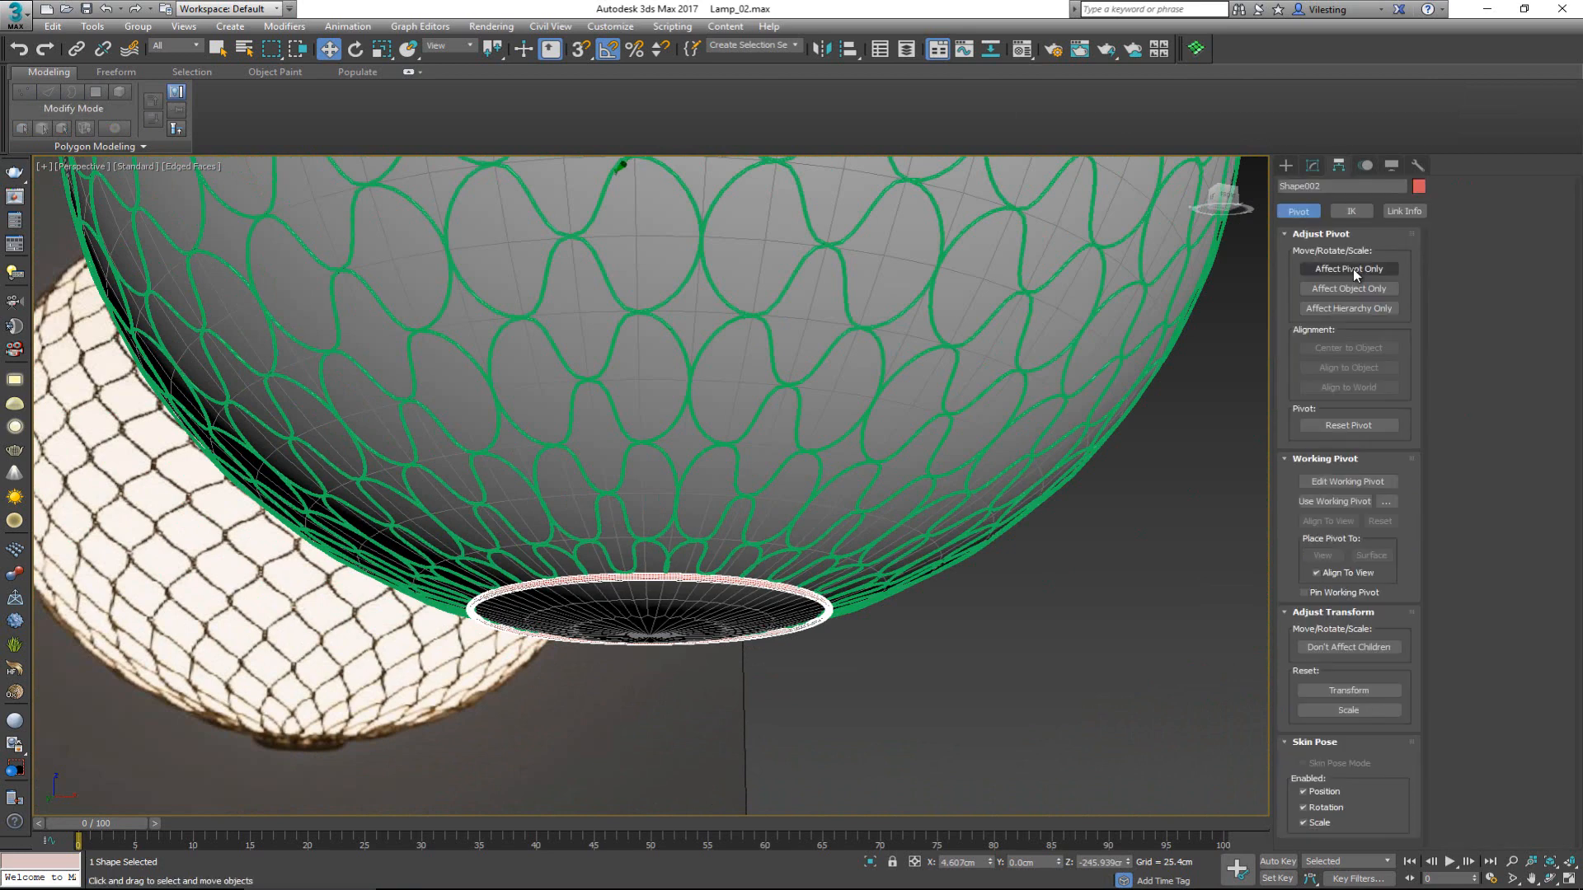
left_click(1353, 269)
left_click(1346, 348)
left_click(1341, 269)
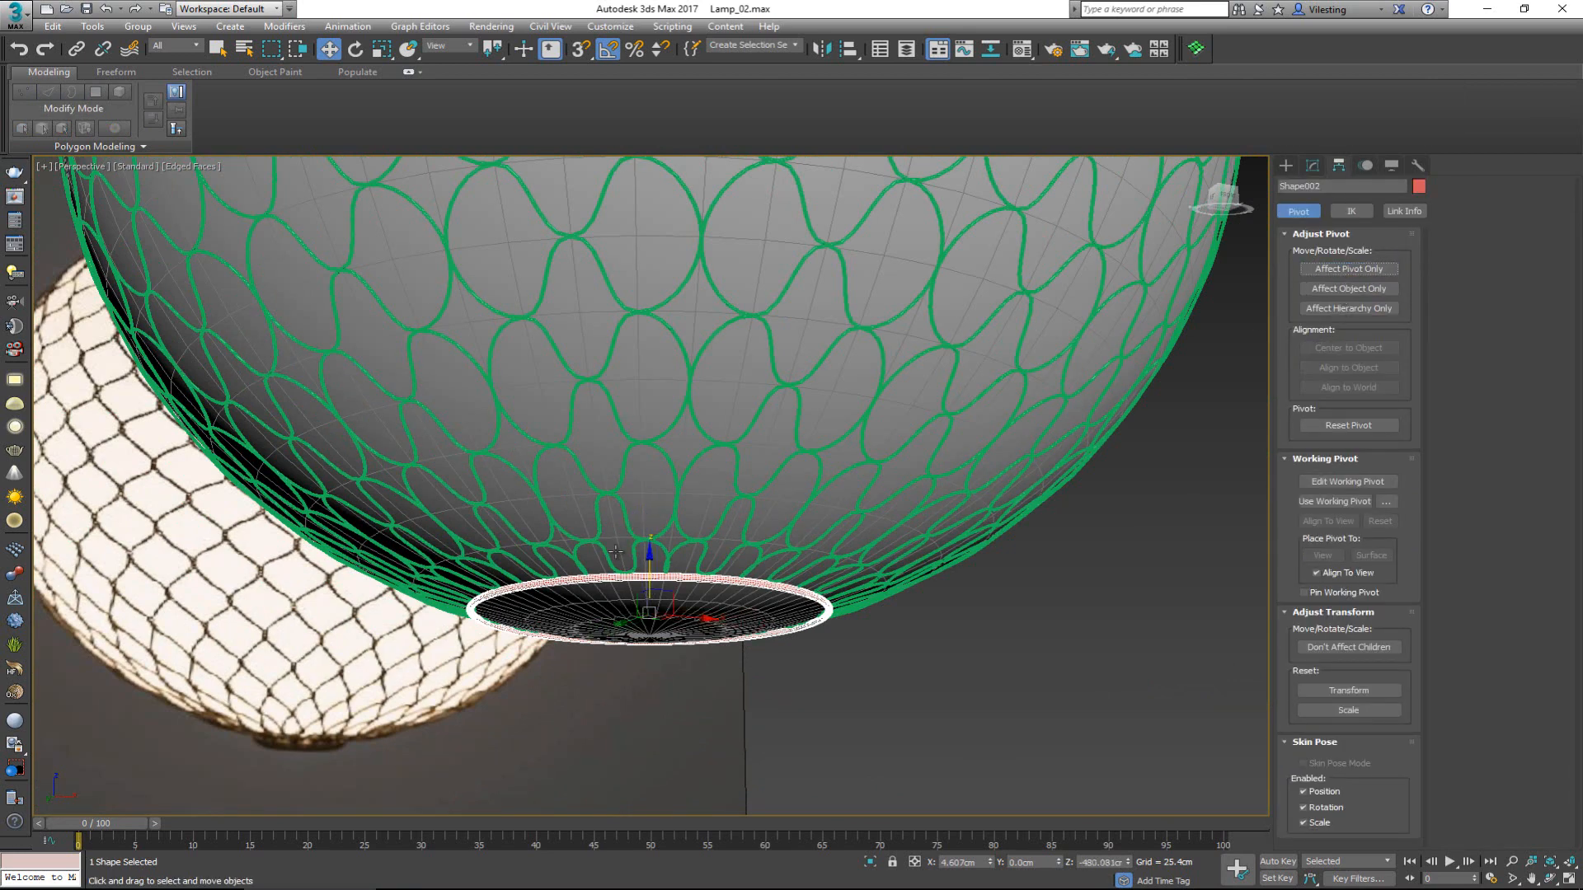
left_click_drag(655, 577, 655, 577)
Assign a black object color to both the bottom ring and the globe's net spline, then clear the selection
left_click(643, 541, "ctrl")
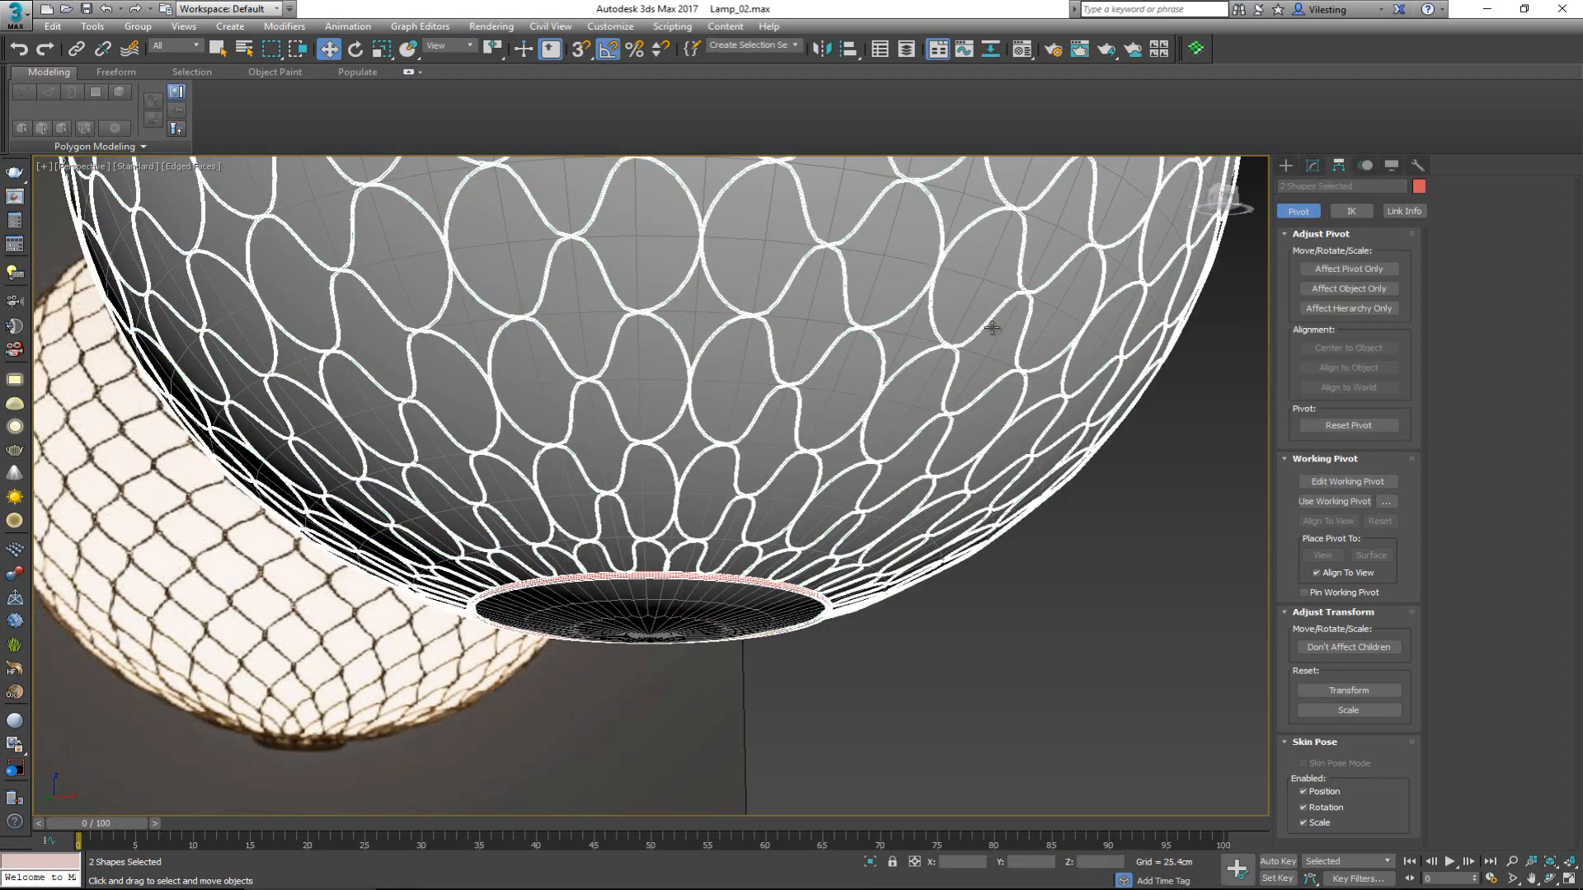
left_click(1418, 186)
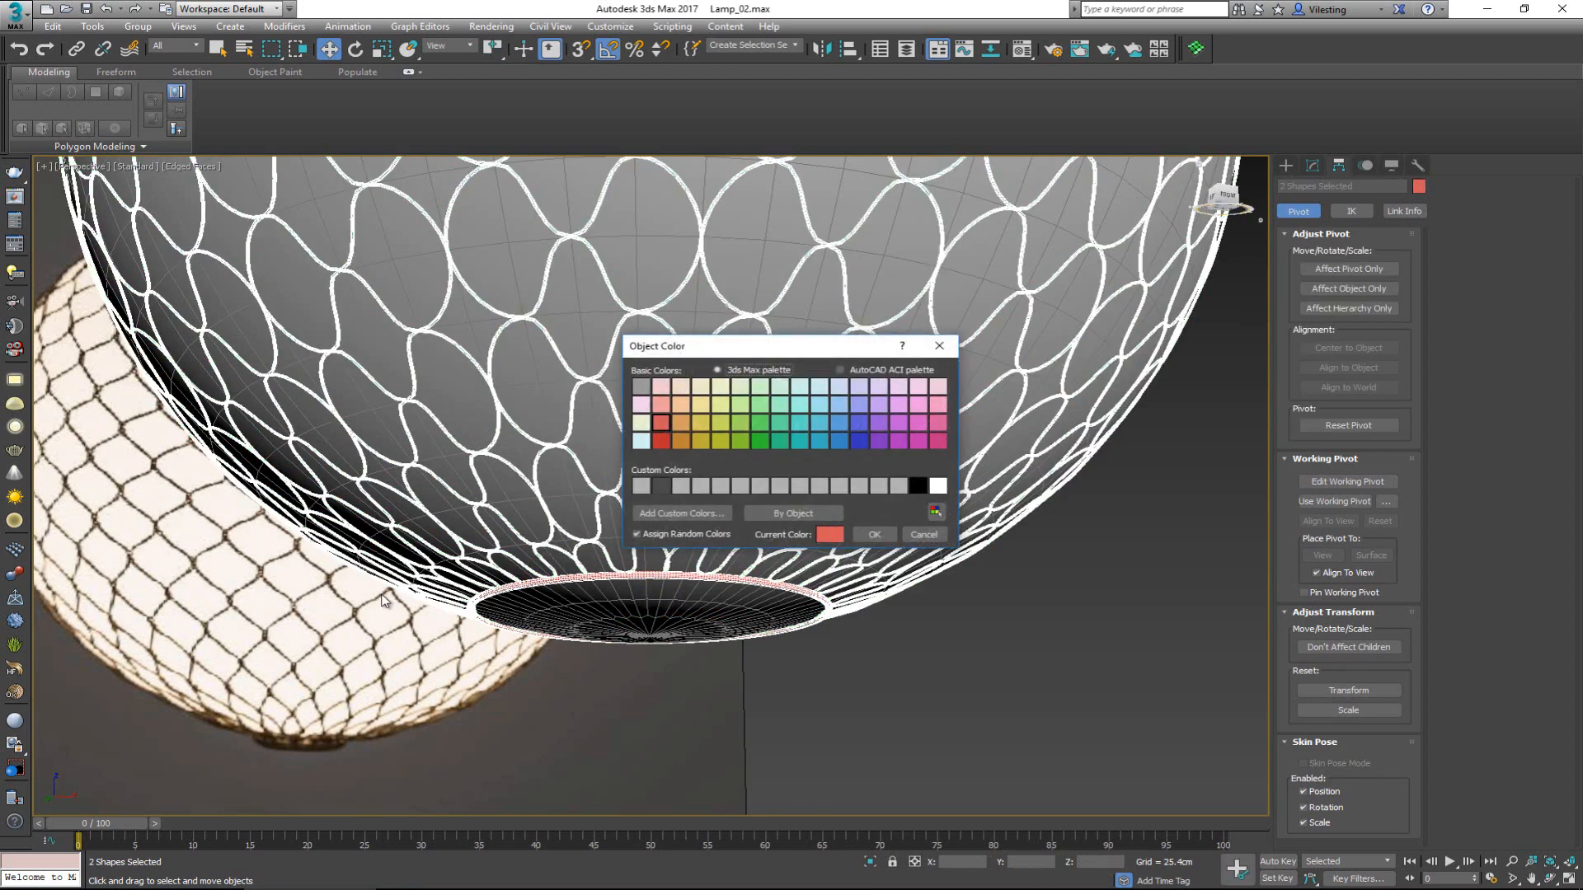
left_click(874, 534)
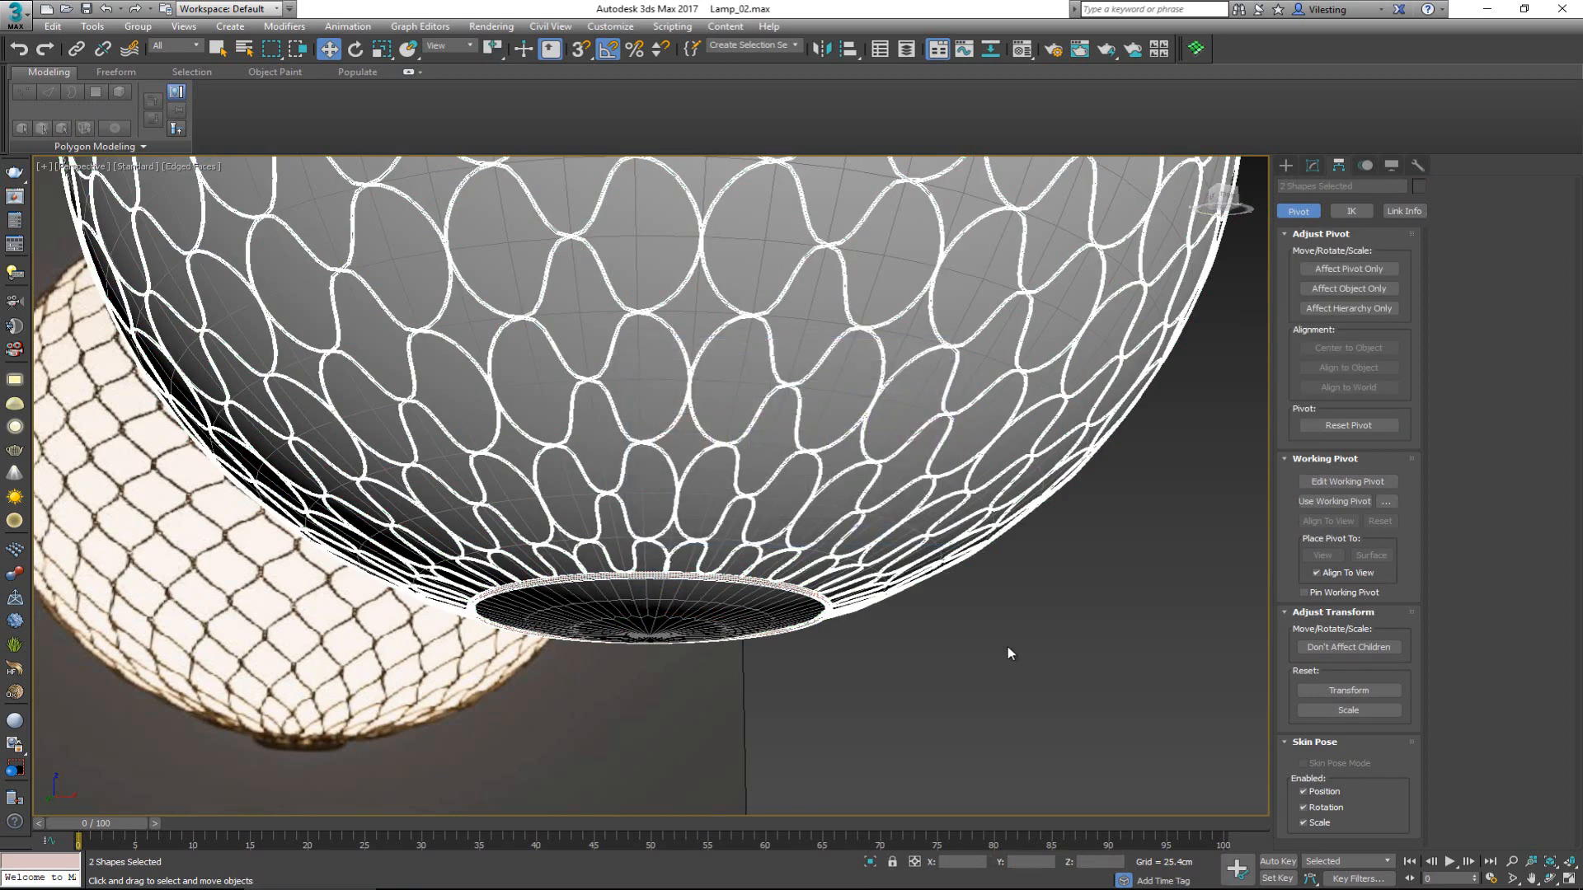
left_click(1007, 646)
Turn off the edged faces display and examine the whole netted lamp against the reference image
scroll(723, 582, "down", 5)
middle_click_drag(723, 582, 750, 551, "alt")
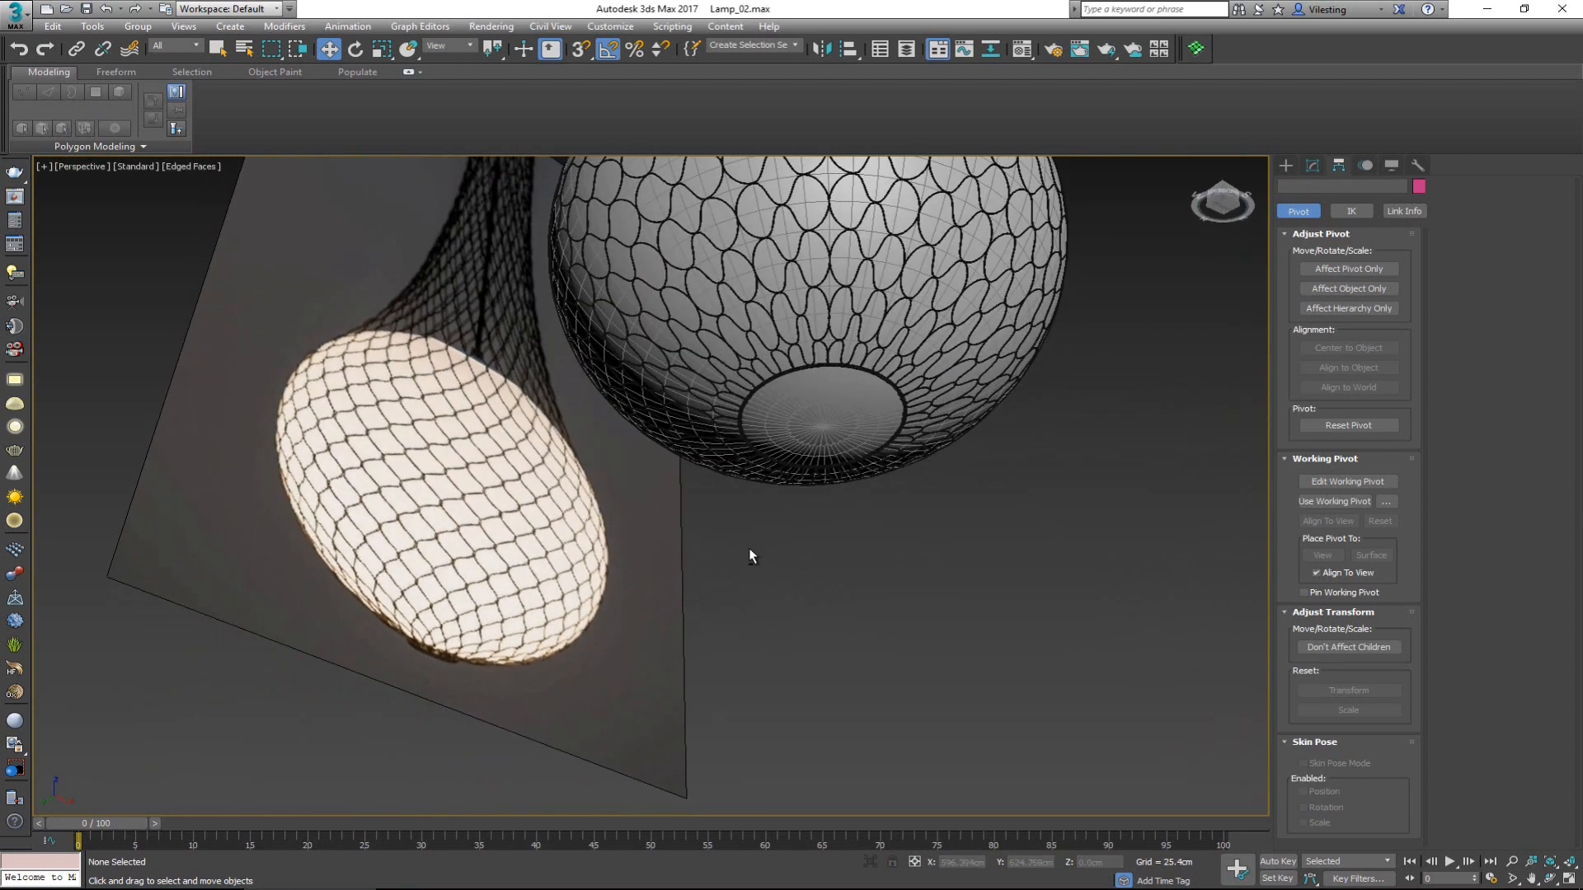
key("F4")
scroll(678, 615, "down", 4)
mouse_move(745, 391)
middle_mouse_down()
mouse_move(677, 615)
mouse_move(599, 609)
mouse_move(643, 590)
mouse_move(629, 577)
middle_mouse_up()
scroll(678, 614, "down", 3)
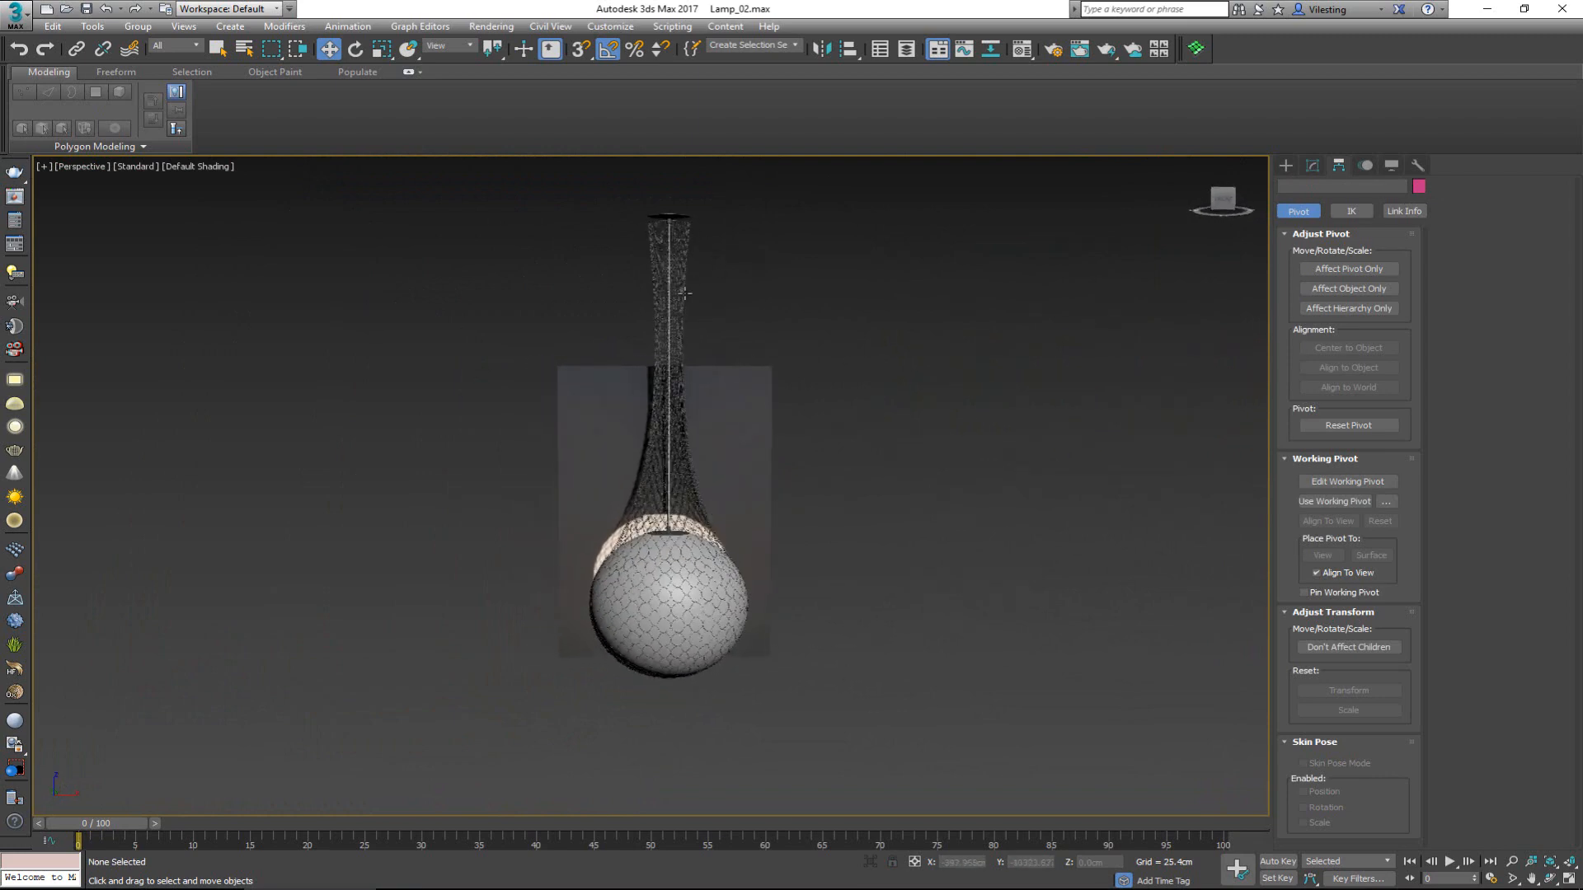
scroll(684, 458, "up", 3)
scroll(687, 475, "down", 2)
middle_click_drag(688, 480, 738, 486, "alt")
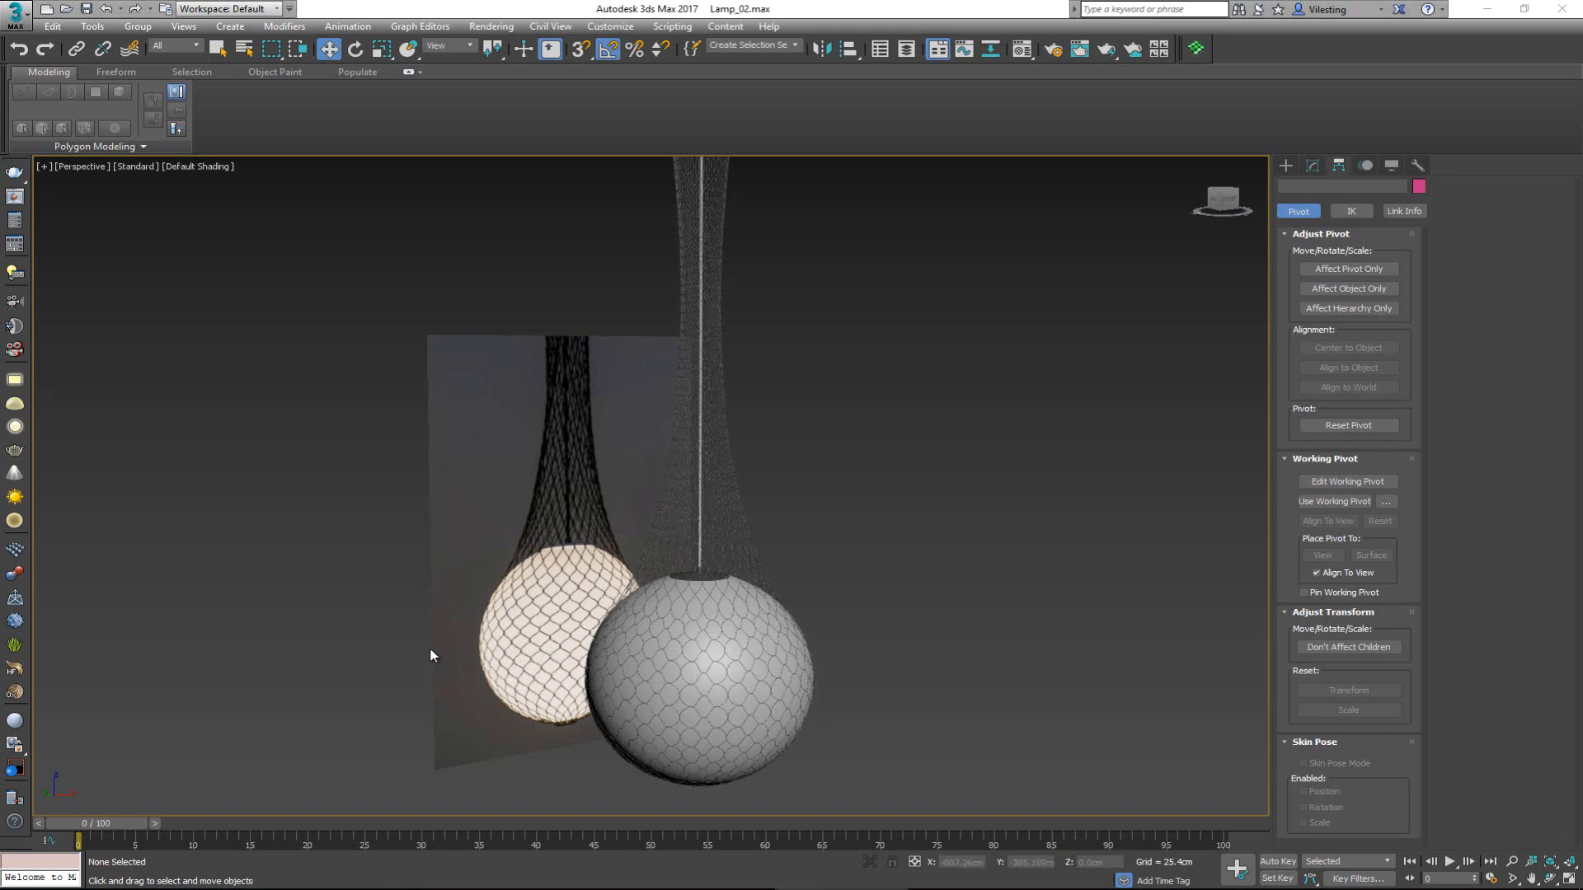
scroll(442, 622, "down", 5)
mouse_move(450, 617)
middle_mouse_down("alt")
mouse_move(371, 590)
mouse_move(460, 624)
mouse_move(433, 614)
middle_mouse_up("alt")
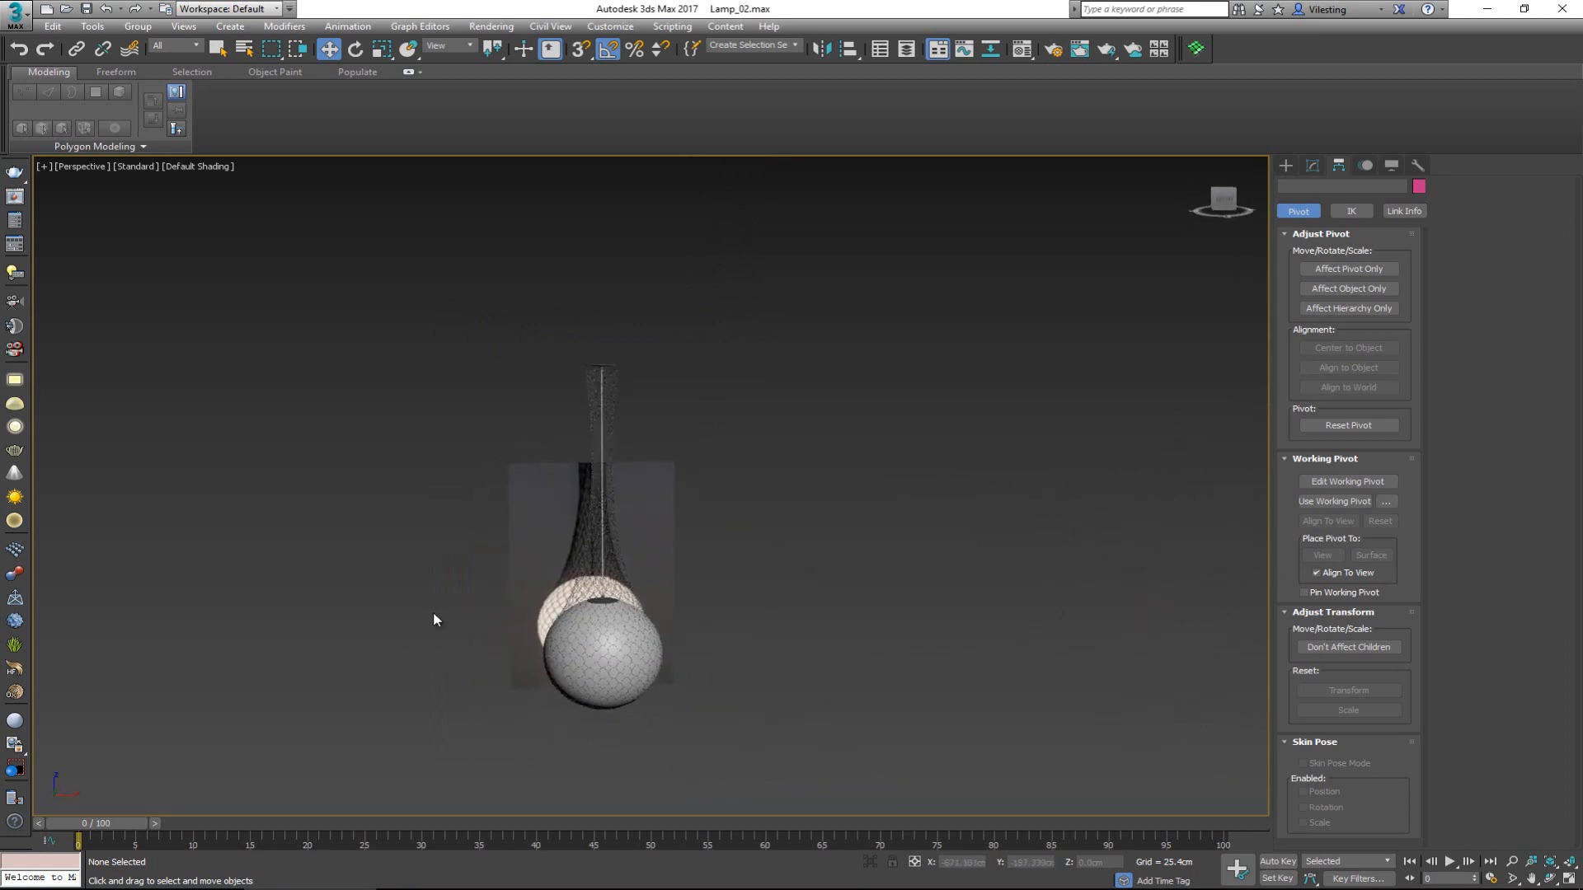